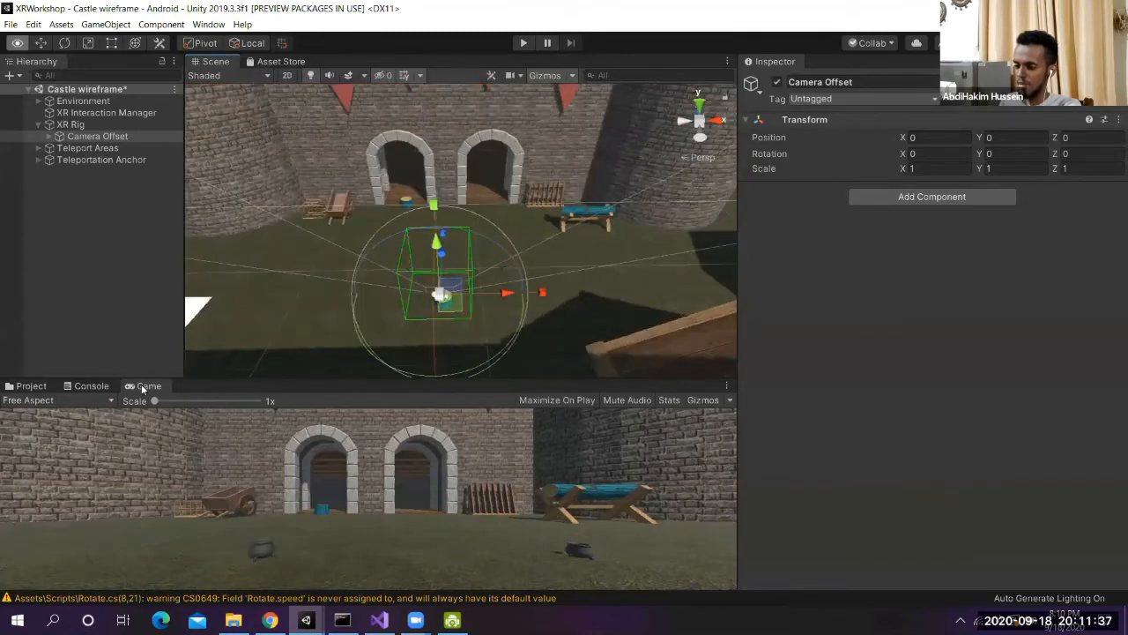
Open the Package Manager and search all packages for "xr management"
left_click(29, 387)
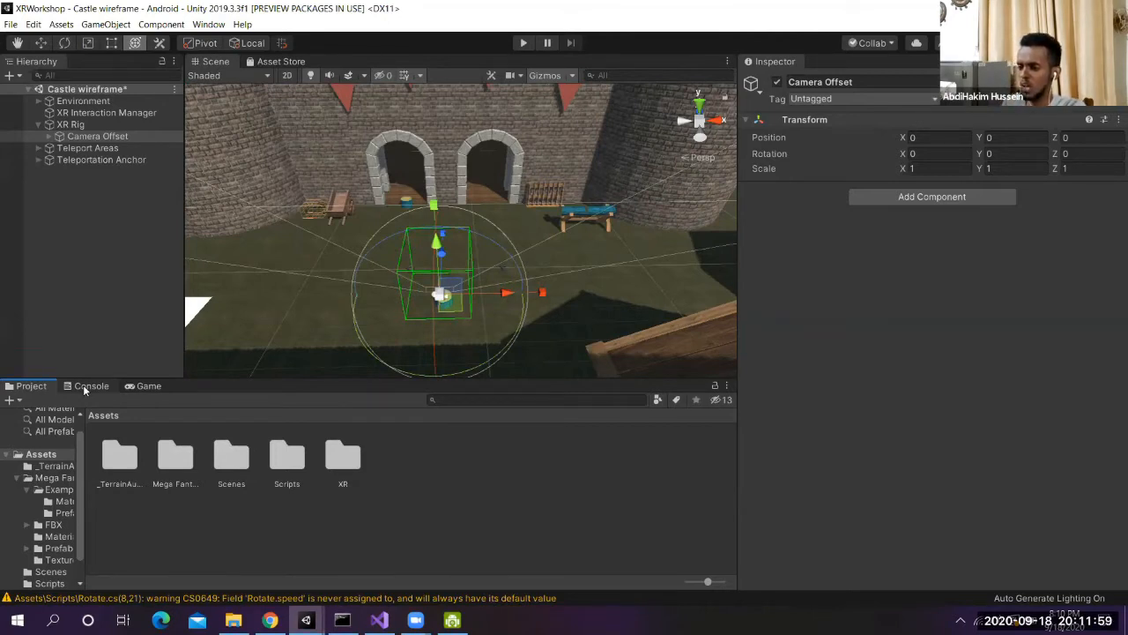
left_click(200, 27)
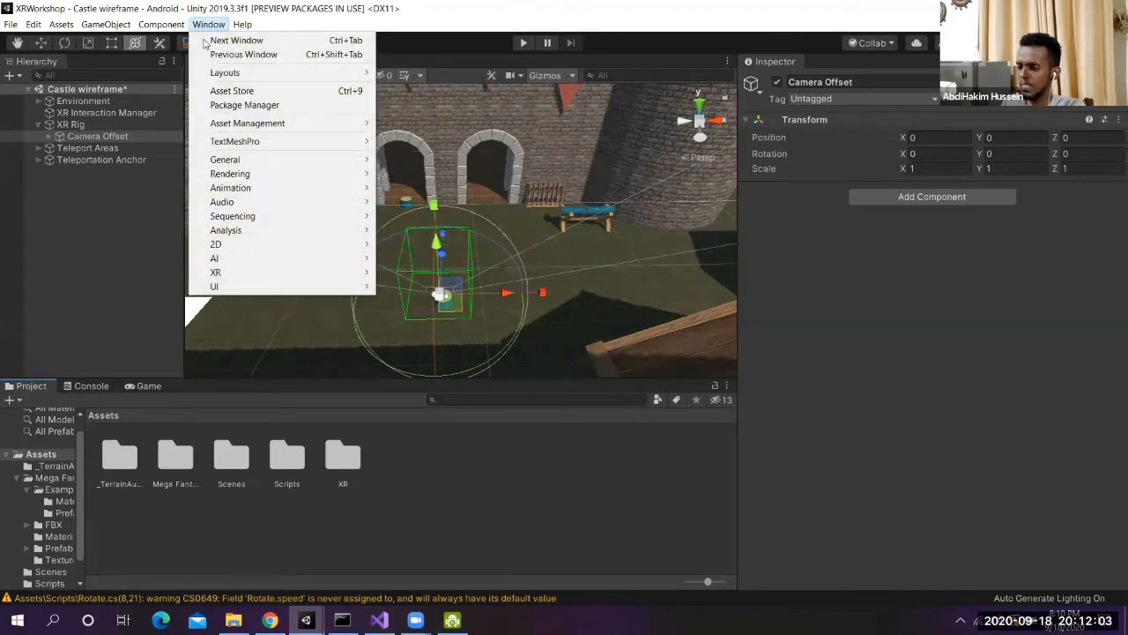
left_click(219, 104)
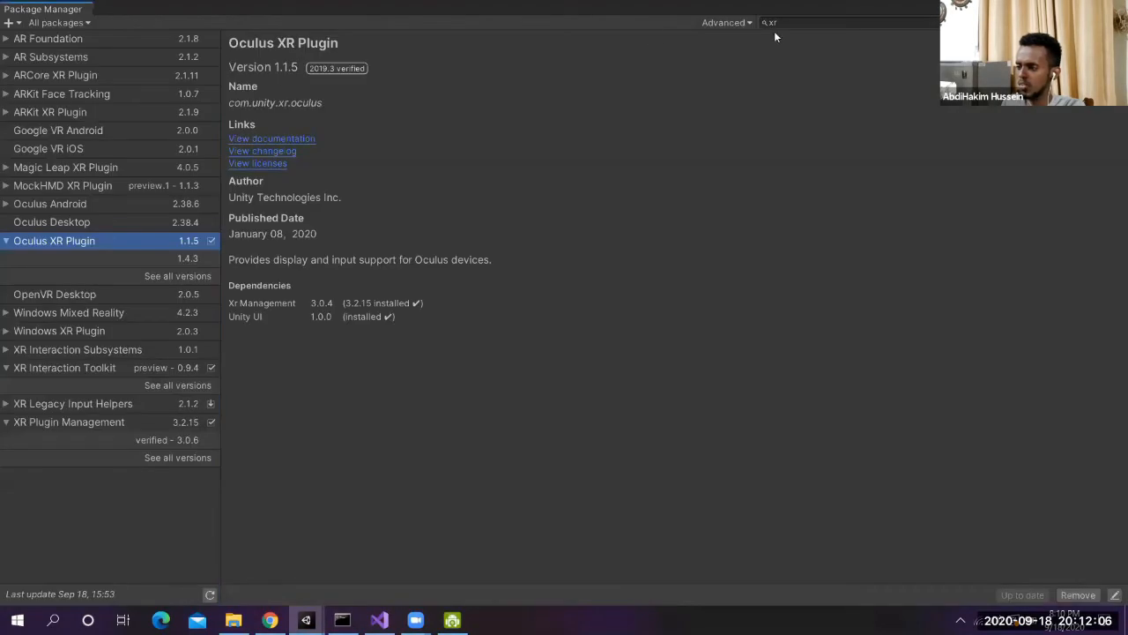
left_click(772, 22)
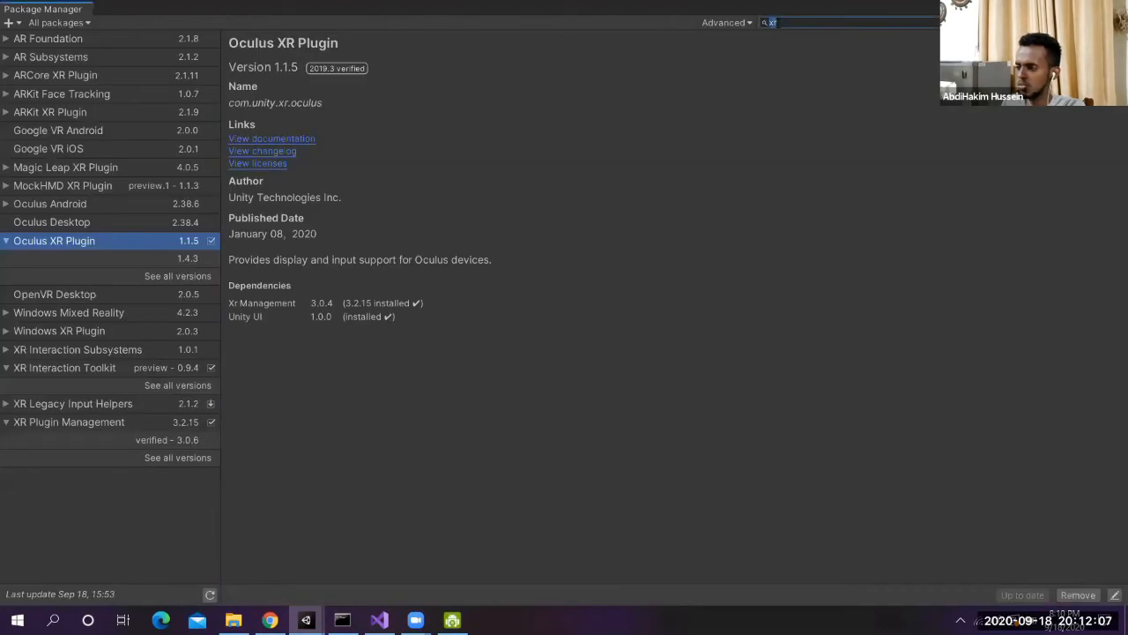
type("xr")
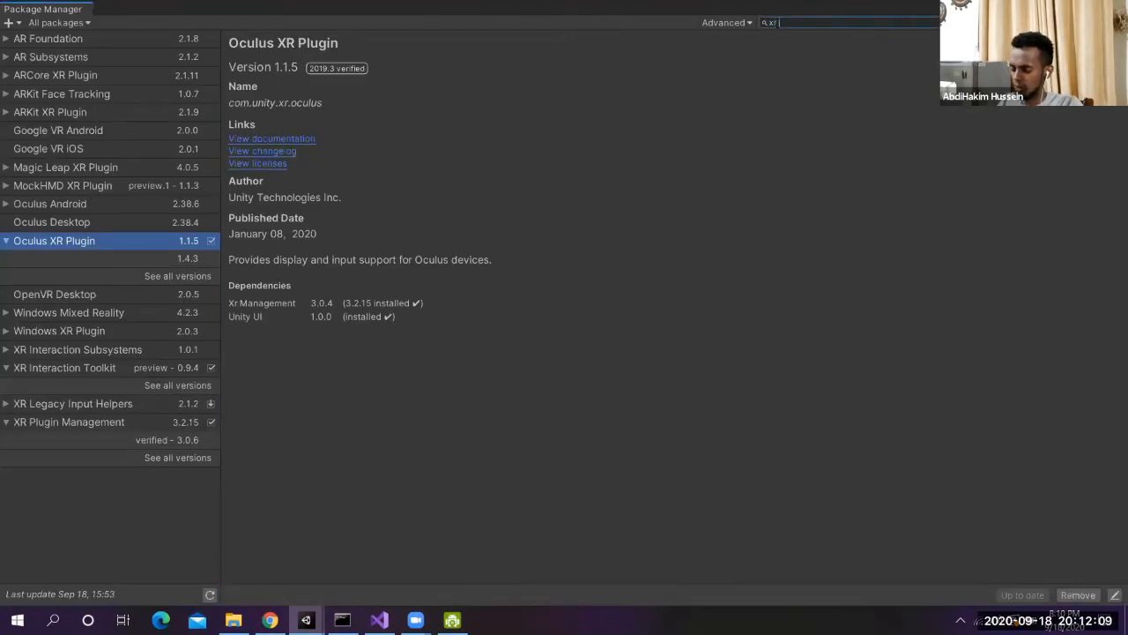
type(" managem")
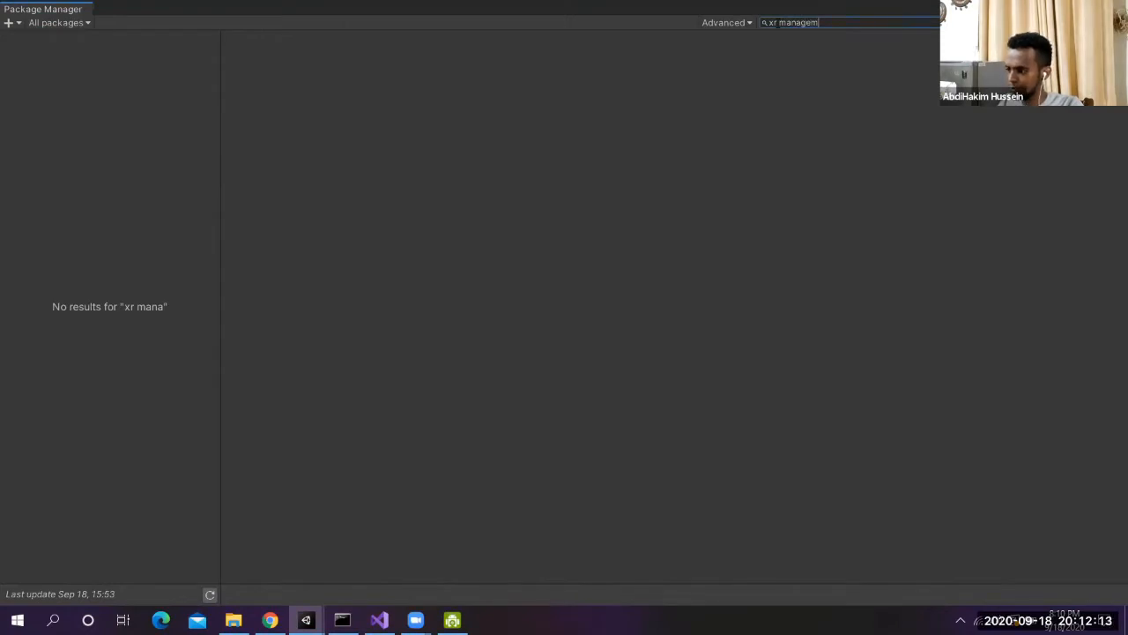
type("een")
key("BackSpace")
key("BackSpace")
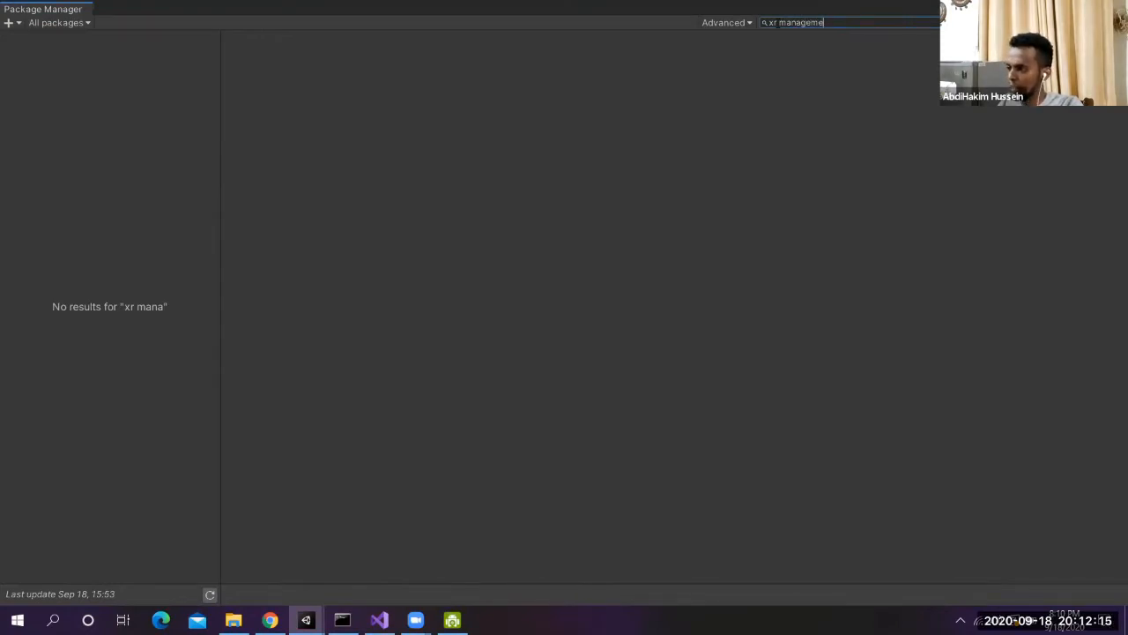
type("nt")
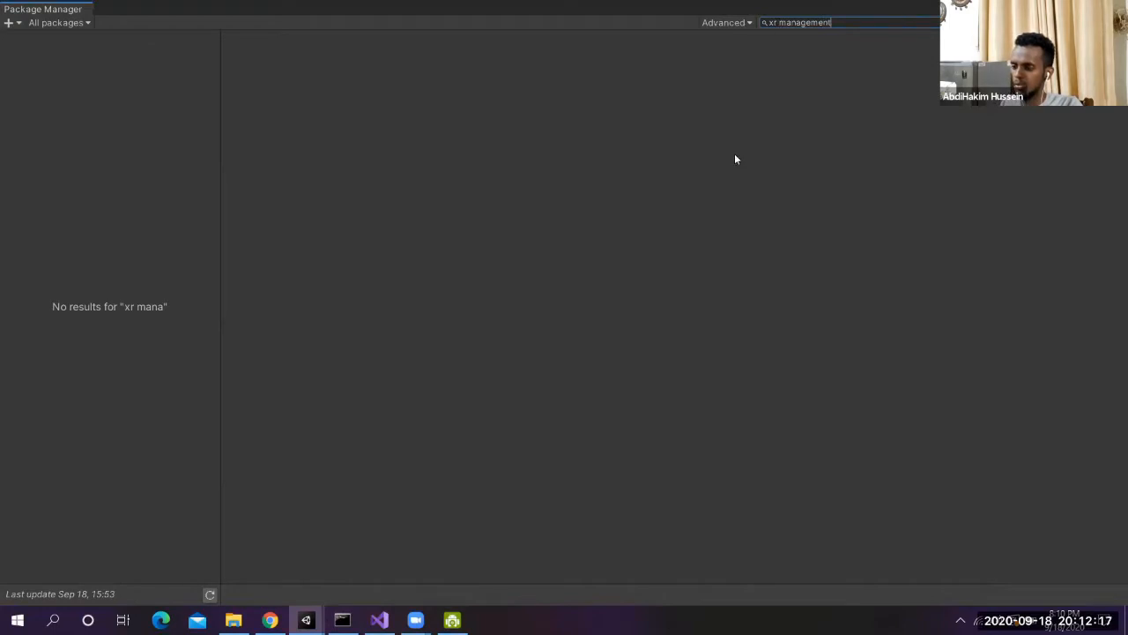
Shorten the package search to "xr"
left_click(55, 23)
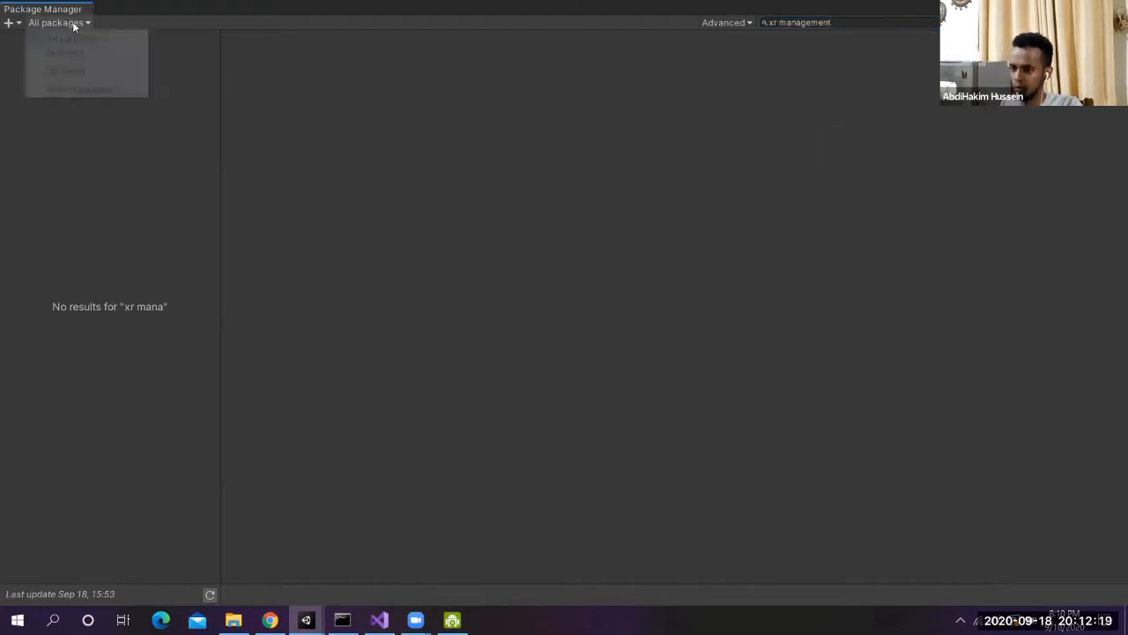
left_click(762, 24)
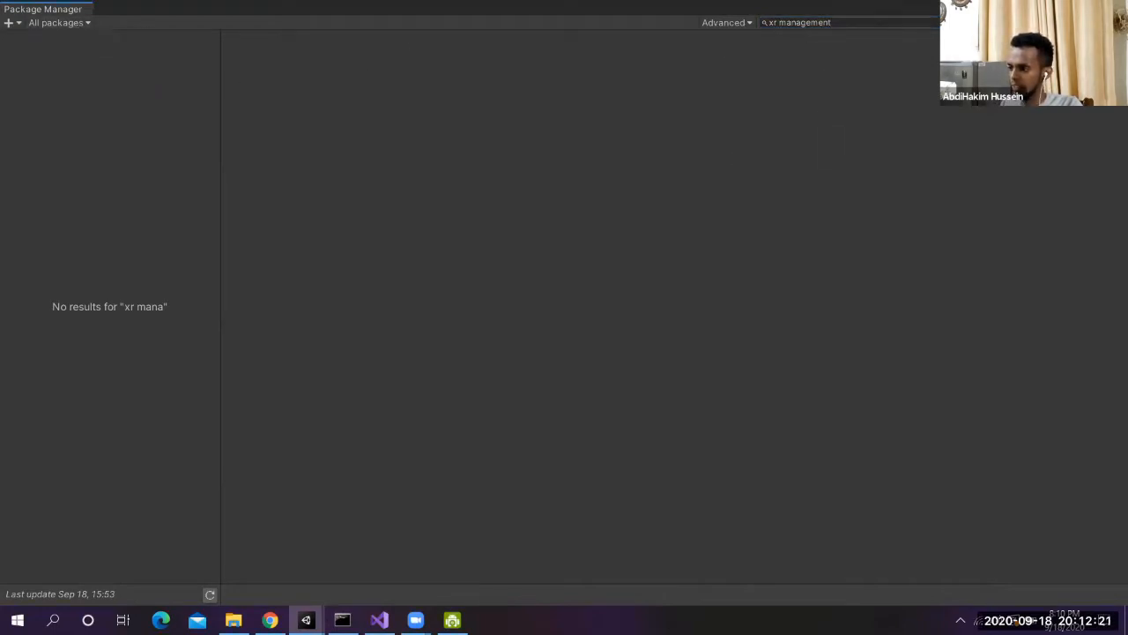
left_click(798, 24)
left_click(800, 23)
double_click(802, 23)
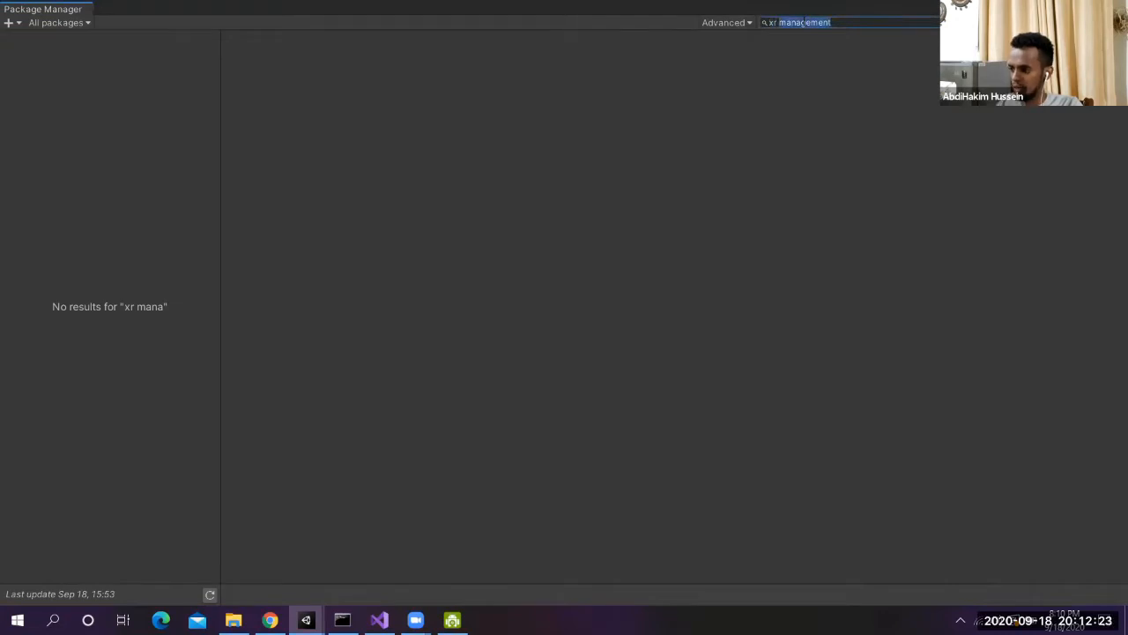
key("BackSpace")
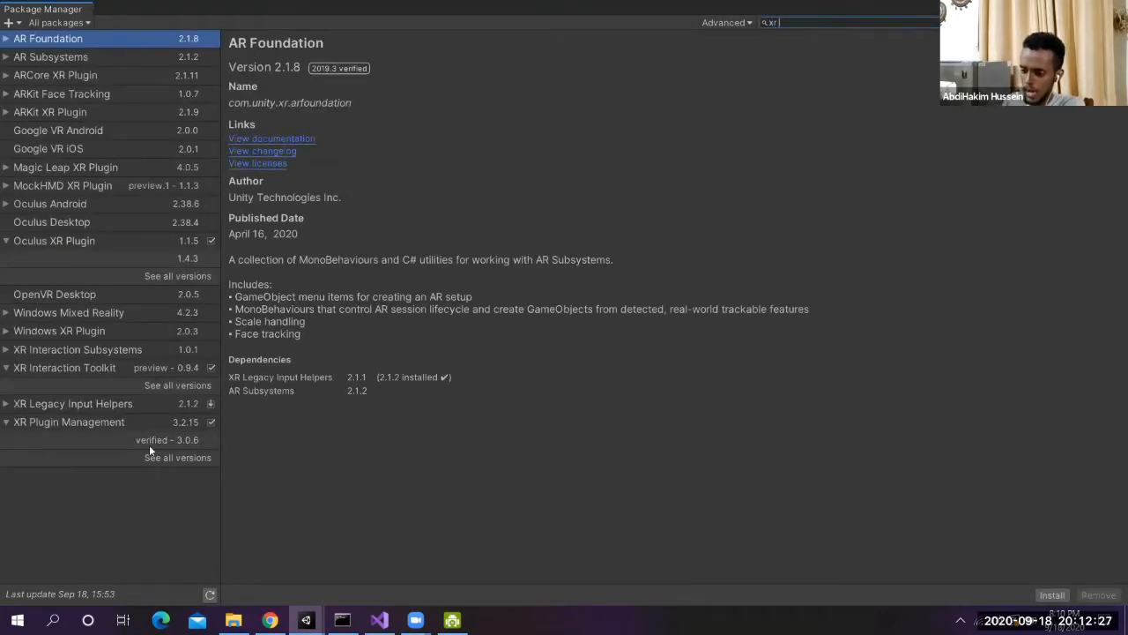
View the details of XR Plugin Management and XR Interaction Toolkit, and check the advanced option for showing preview packages
left_click(49, 423)
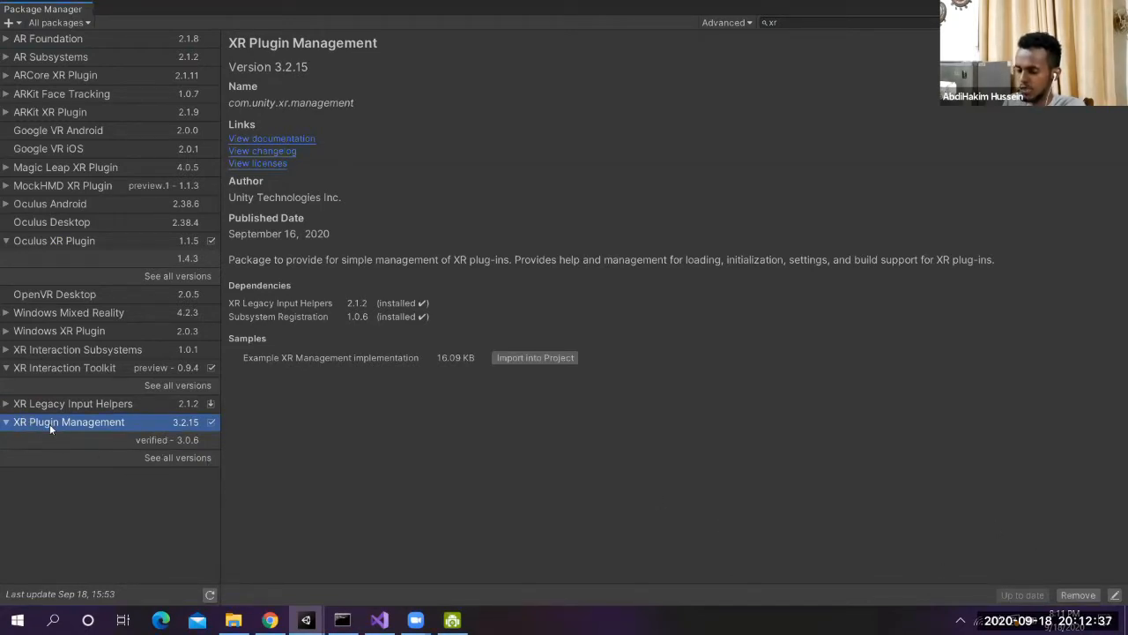
left_click(28, 370)
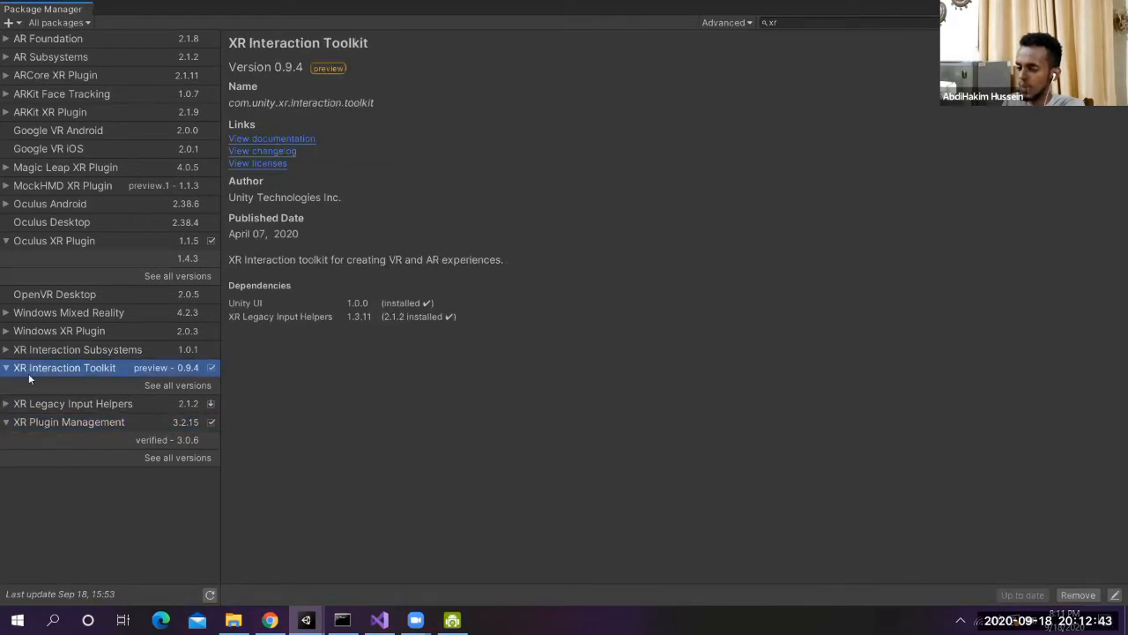
left_click(720, 23)
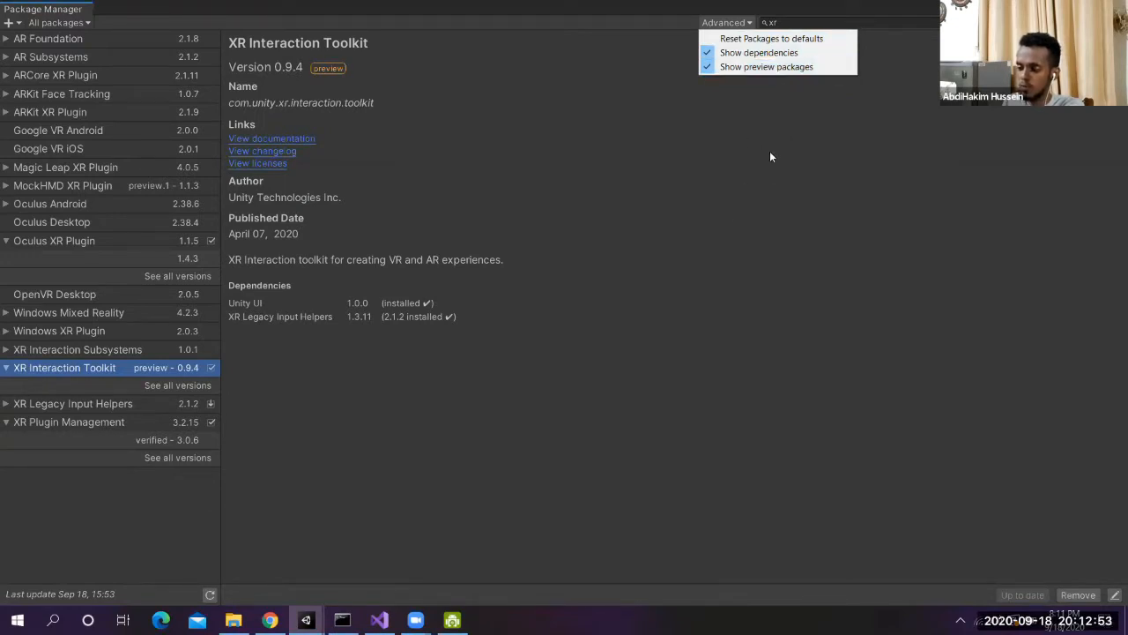
left_click(50, 401)
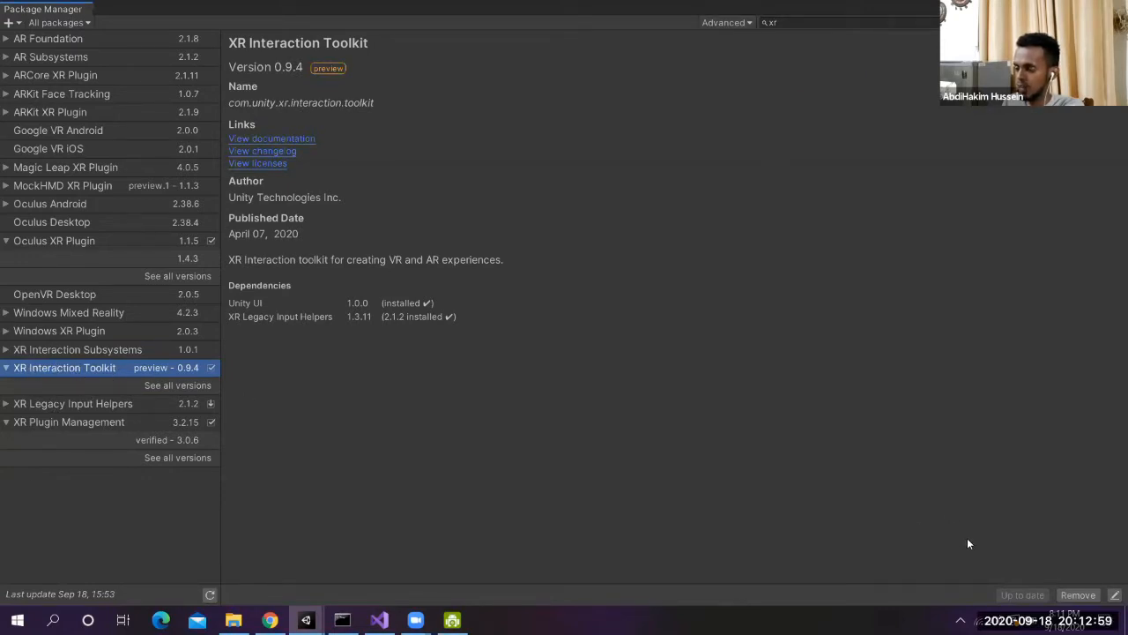
Review the XR Plugin Management, Oculus XR Plugin and XR Interaction Toolkit package details and installation status, and close the Package Manager
left_click(92, 421)
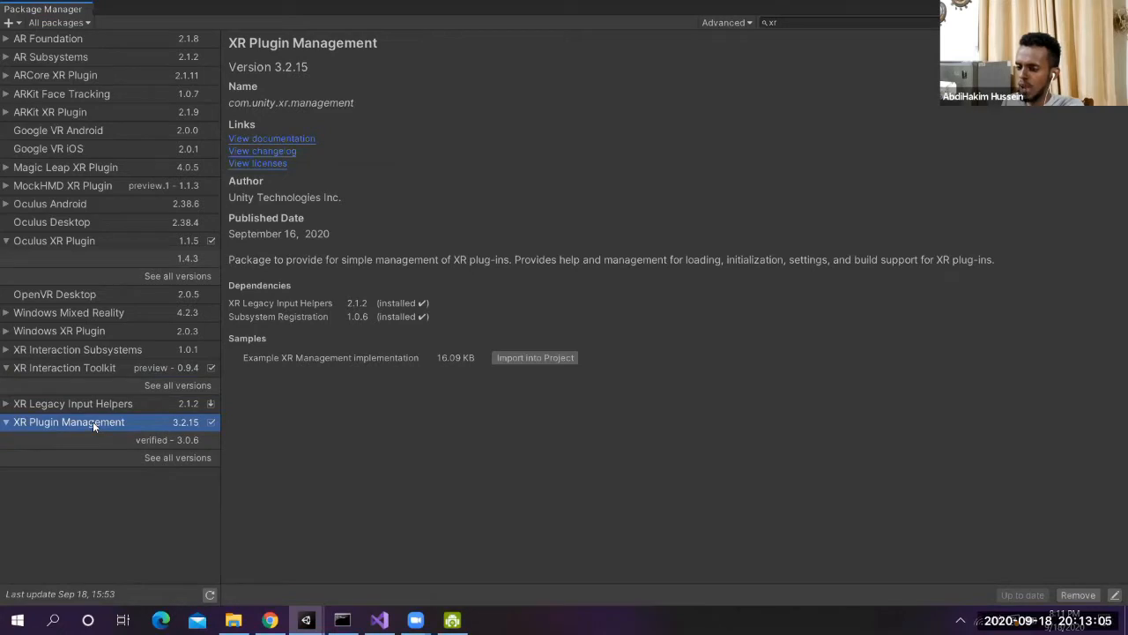
left_click(76, 242)
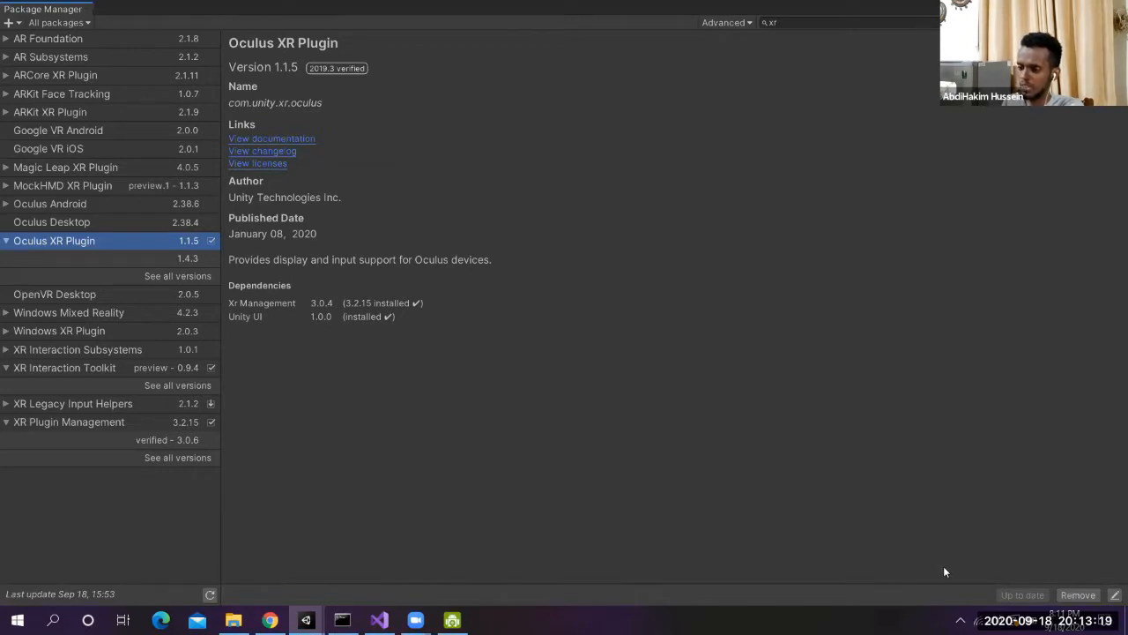
left_click(65, 368)
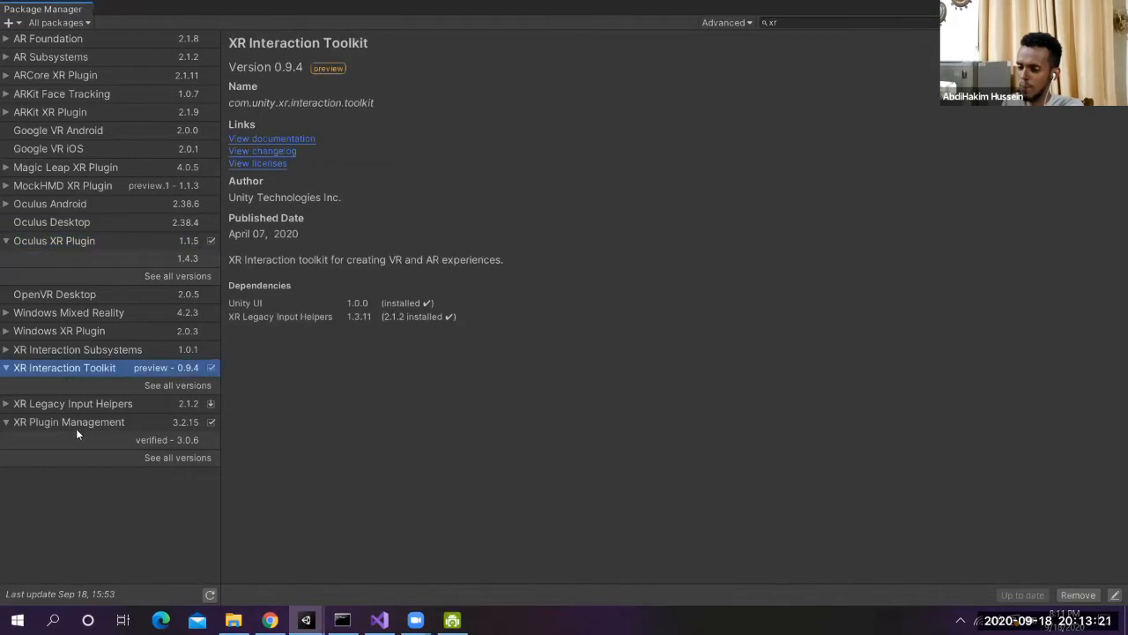
left_click(74, 423)
left_click(63, 370)
left_click(71, 241)
left_click(68, 365)
left_click(48, 238)
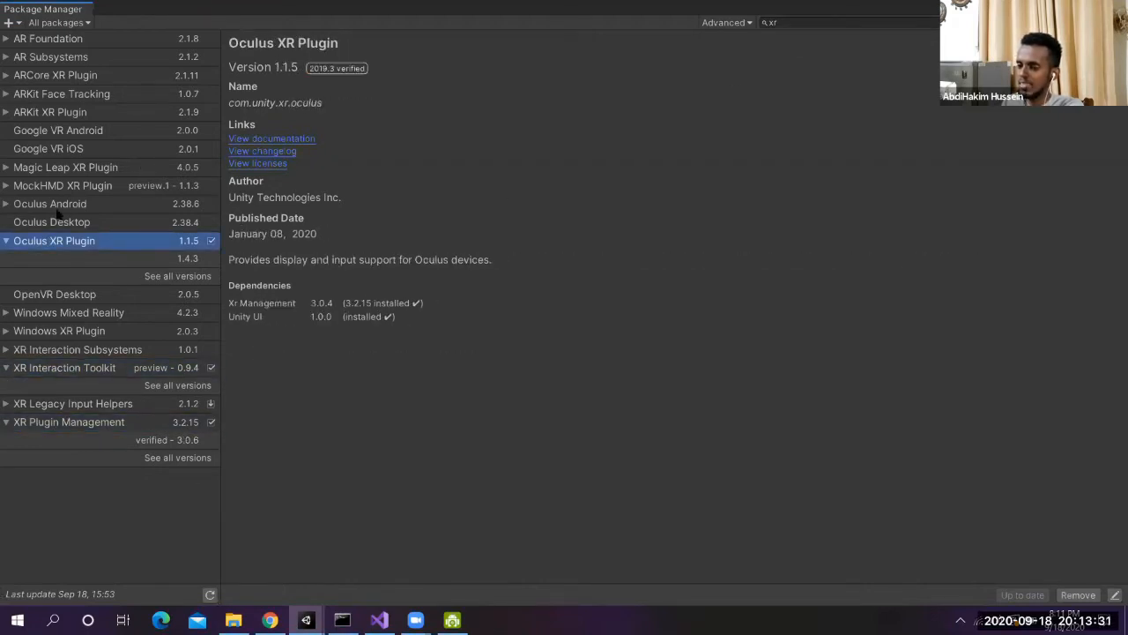
key("alt+F4")
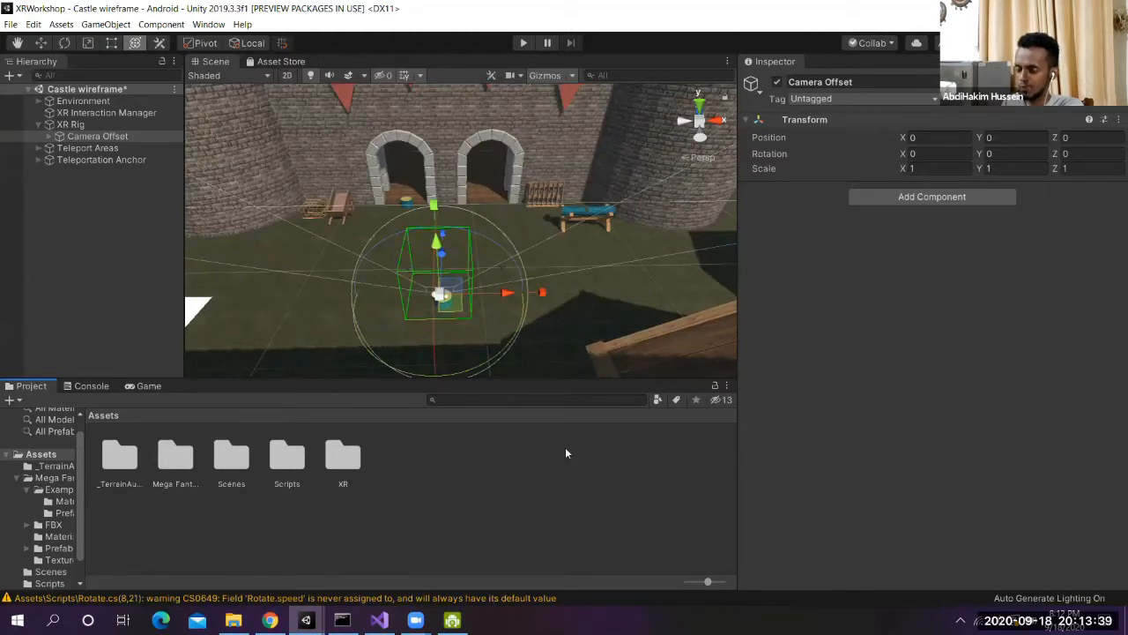
Open the XR Plug-in Management project settings and have Oculus enabled as the Android plug-in provider
scroll(271, 342, "down", 2)
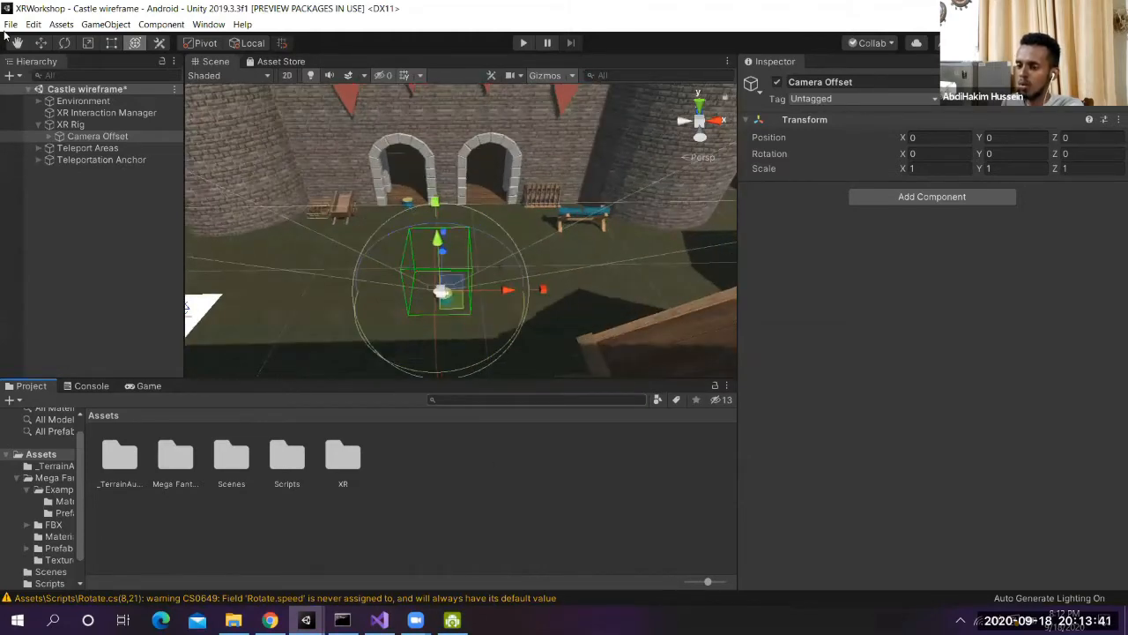
left_click(10, 24)
mouse_move(33, 24)
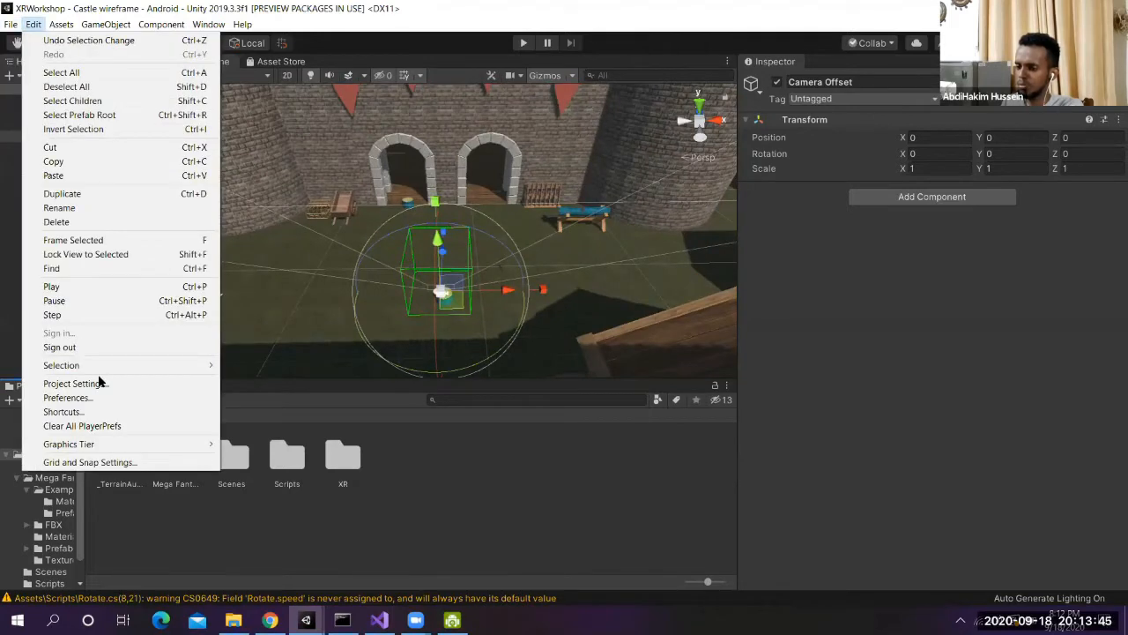
left_click(99, 381)
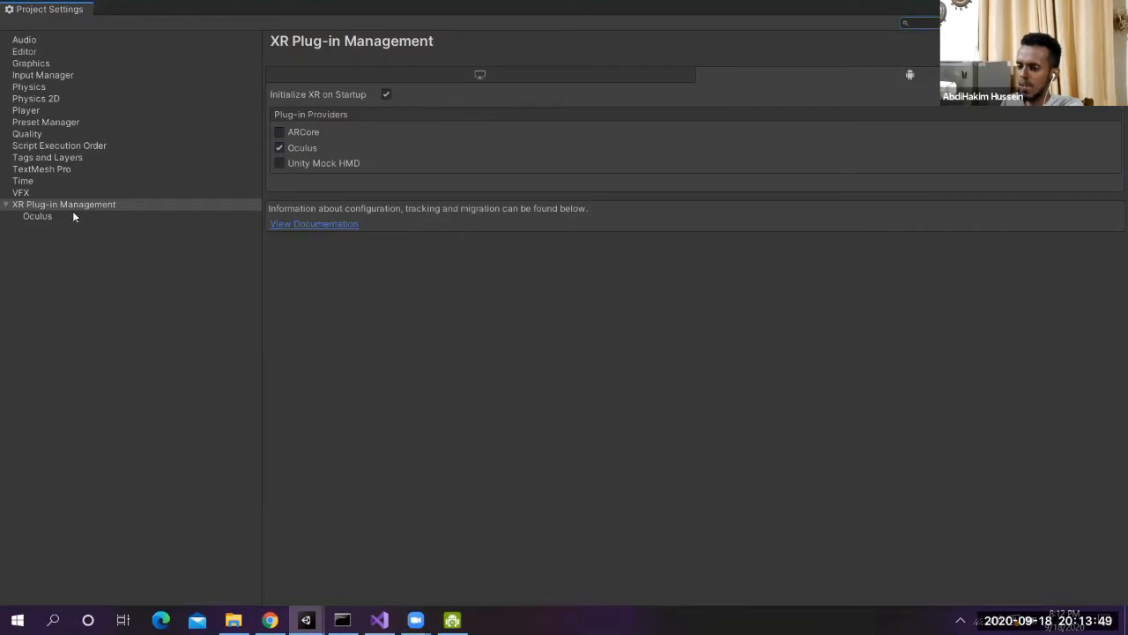
left_click(54, 205)
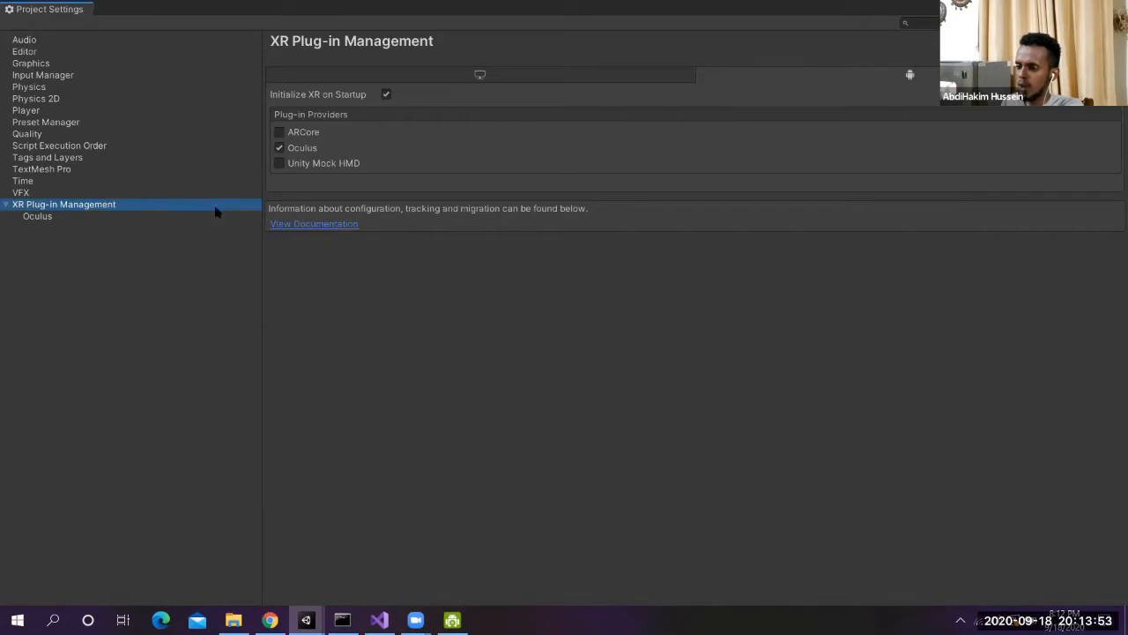
left_click(279, 147)
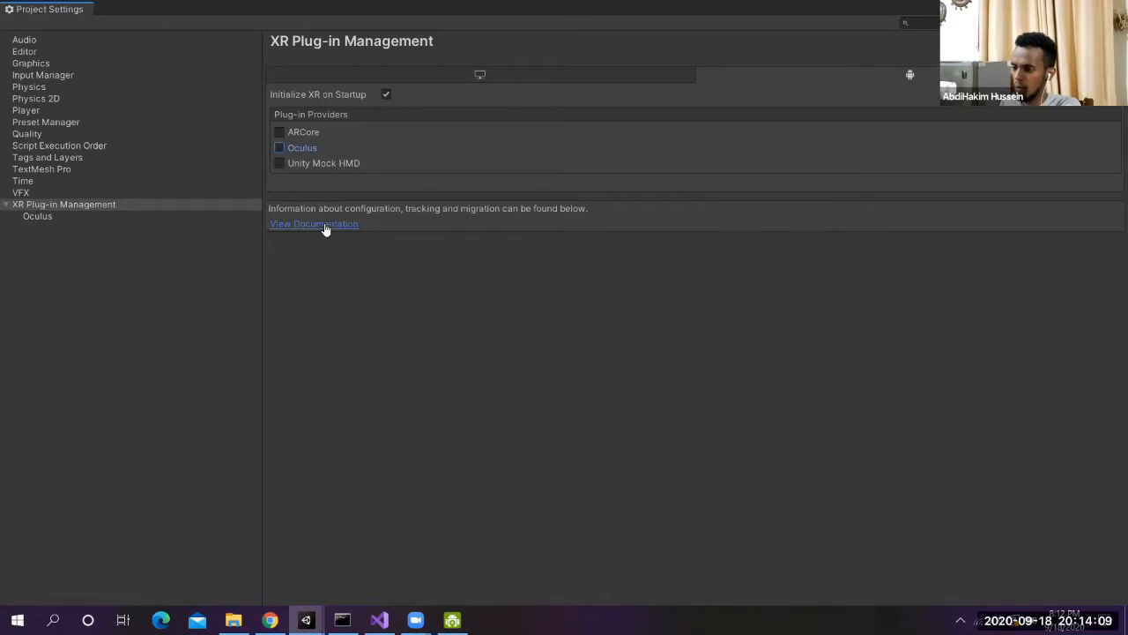
left_click(280, 148)
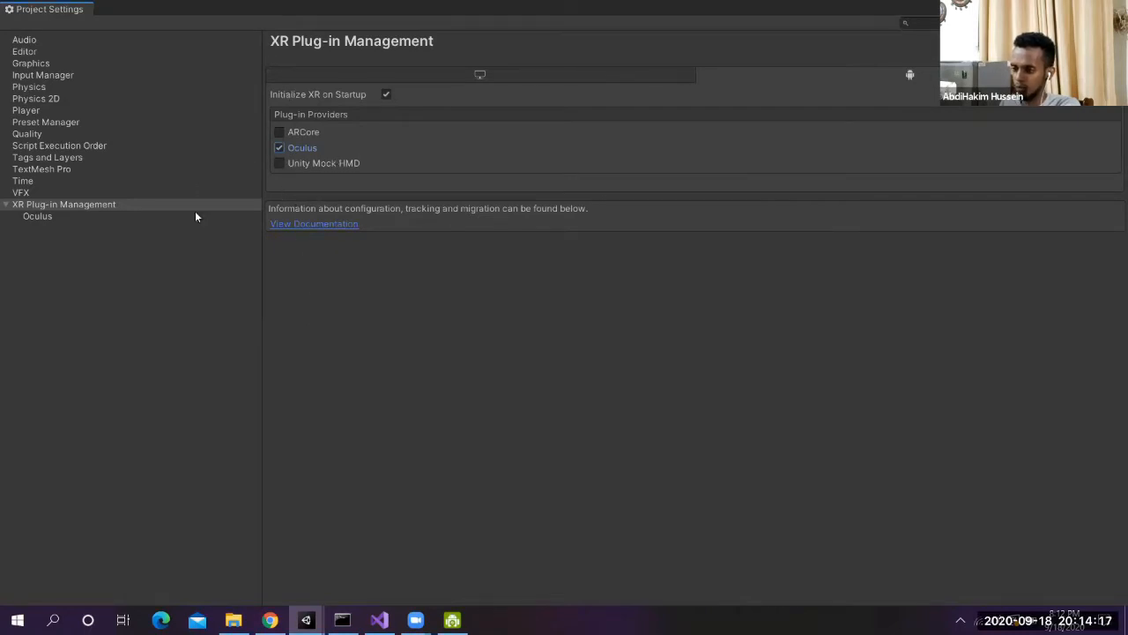
Check the Oculus stereo rendering and V2 signing settings, return to XR Plug-in Management and close the project settings
left_click(49, 217)
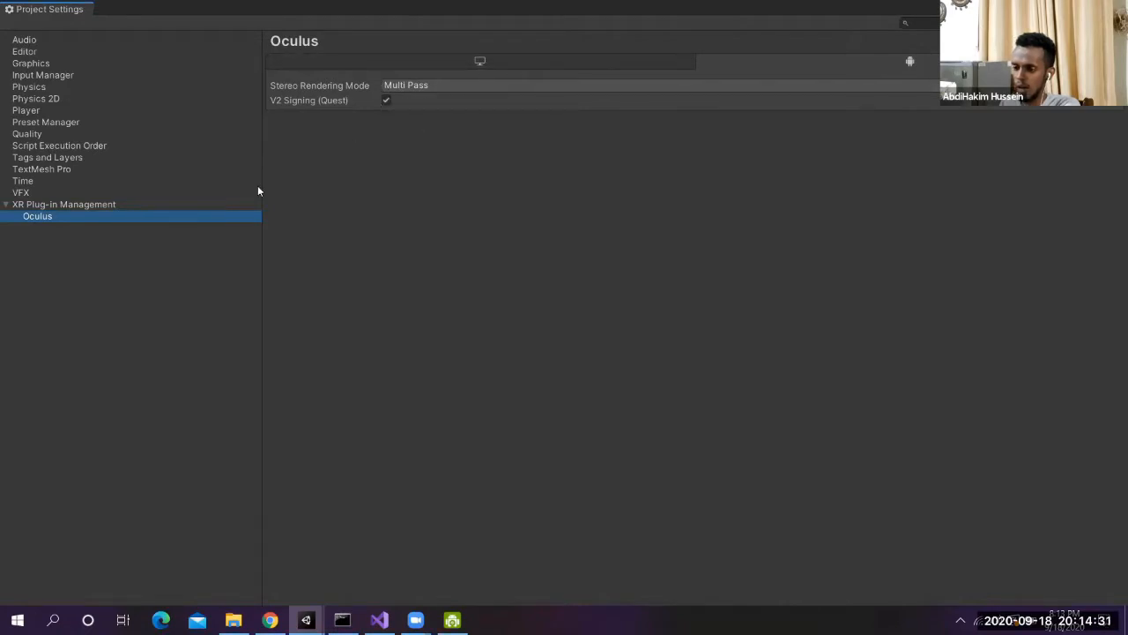
left_click(106, 203)
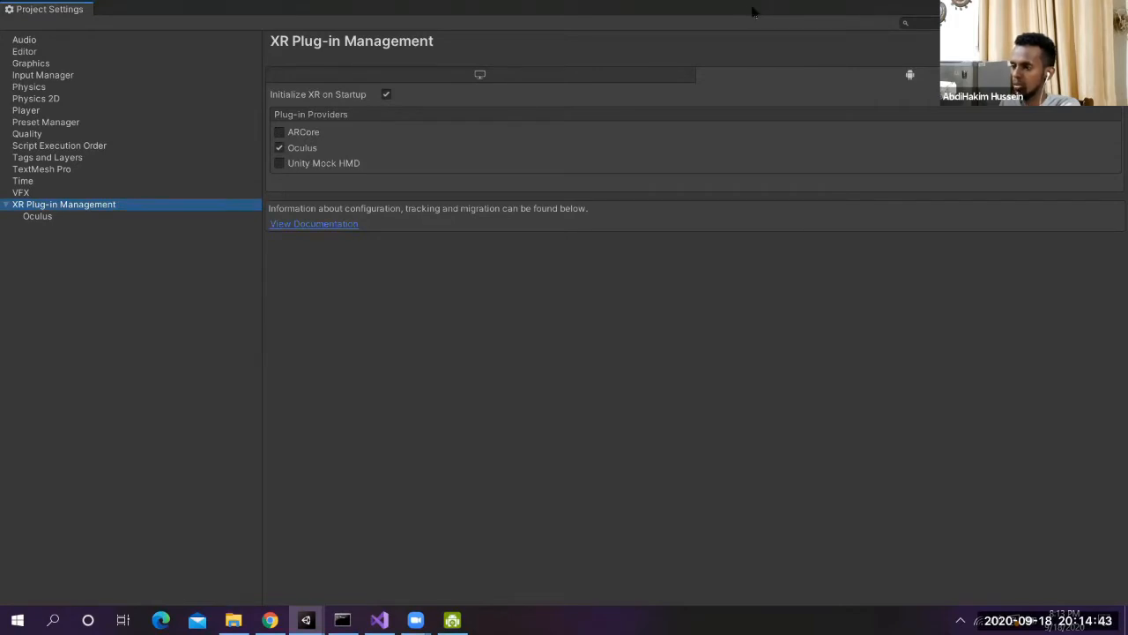
left_click_drag(750, 11, 690, 36)
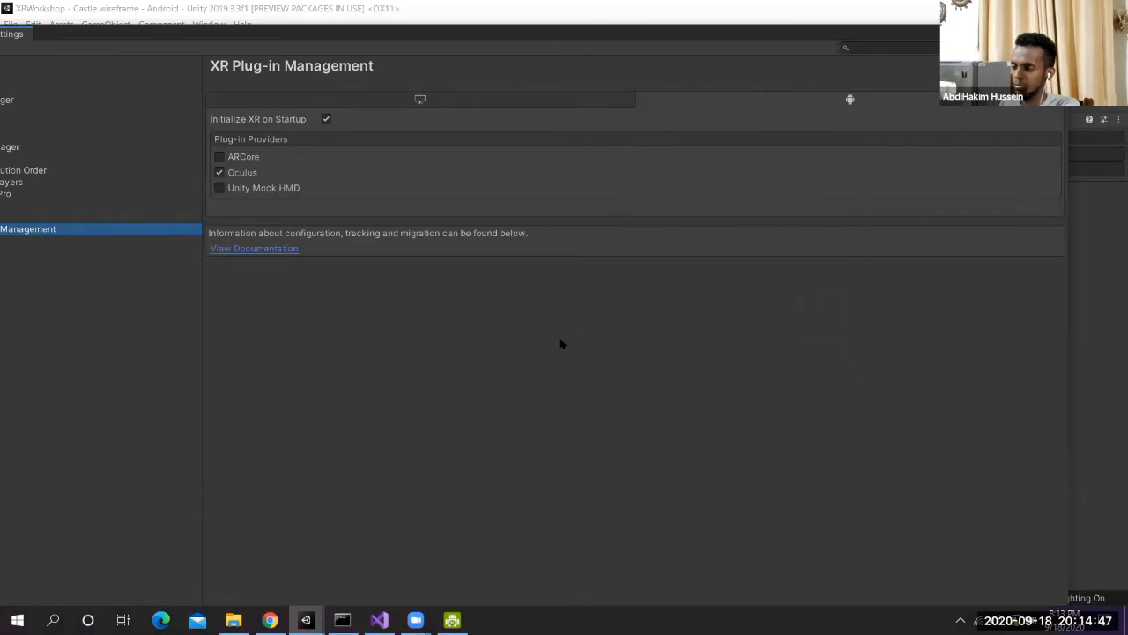
left_click(4, 33)
Open the Android Player settings from the Build Settings and expand the Other Settings section
left_click(10, 24)
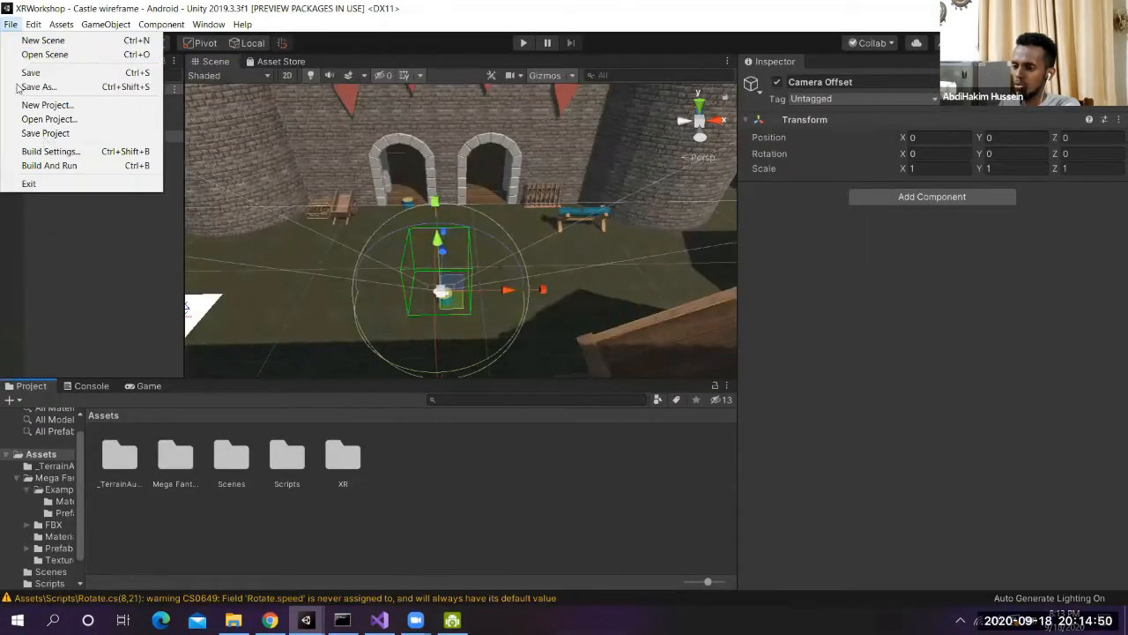
left_click(48, 151)
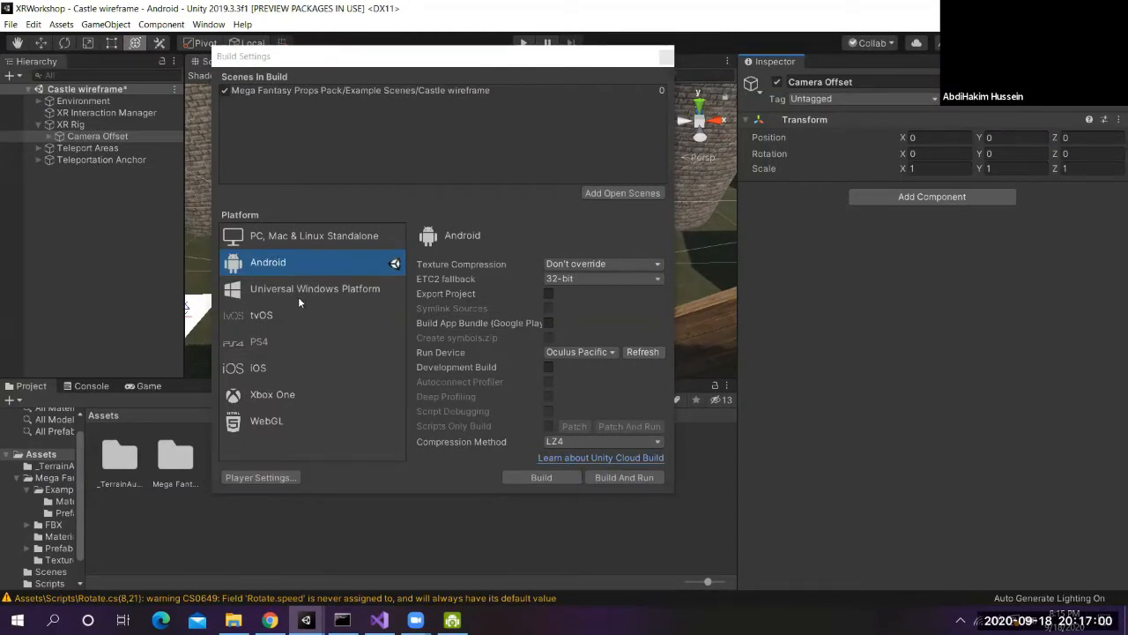
left_click(253, 482)
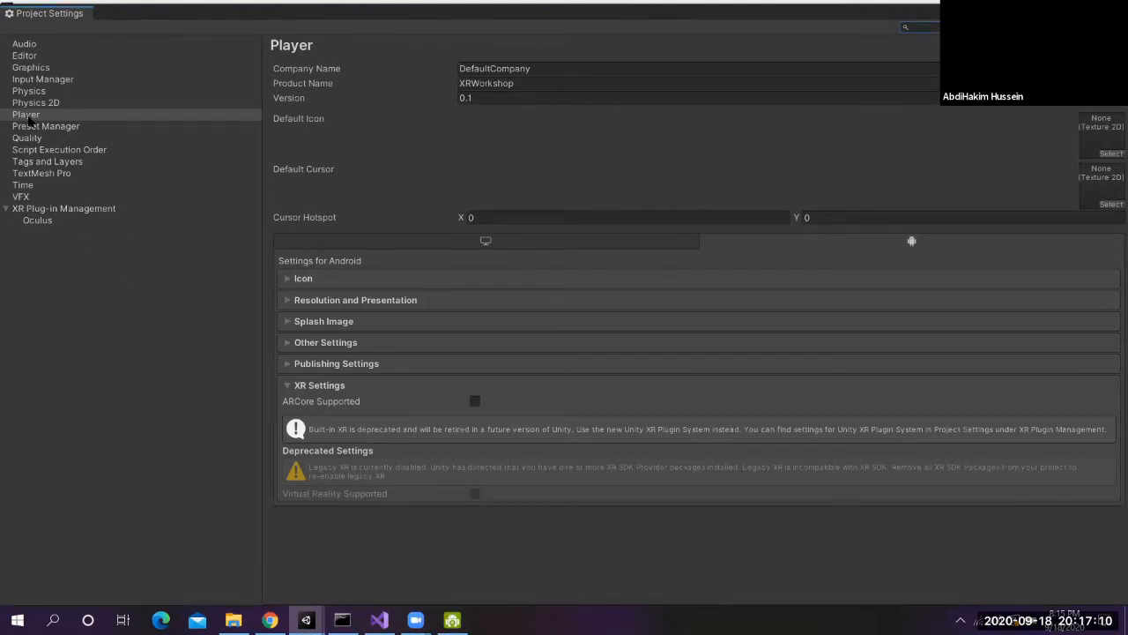
left_click(28, 119)
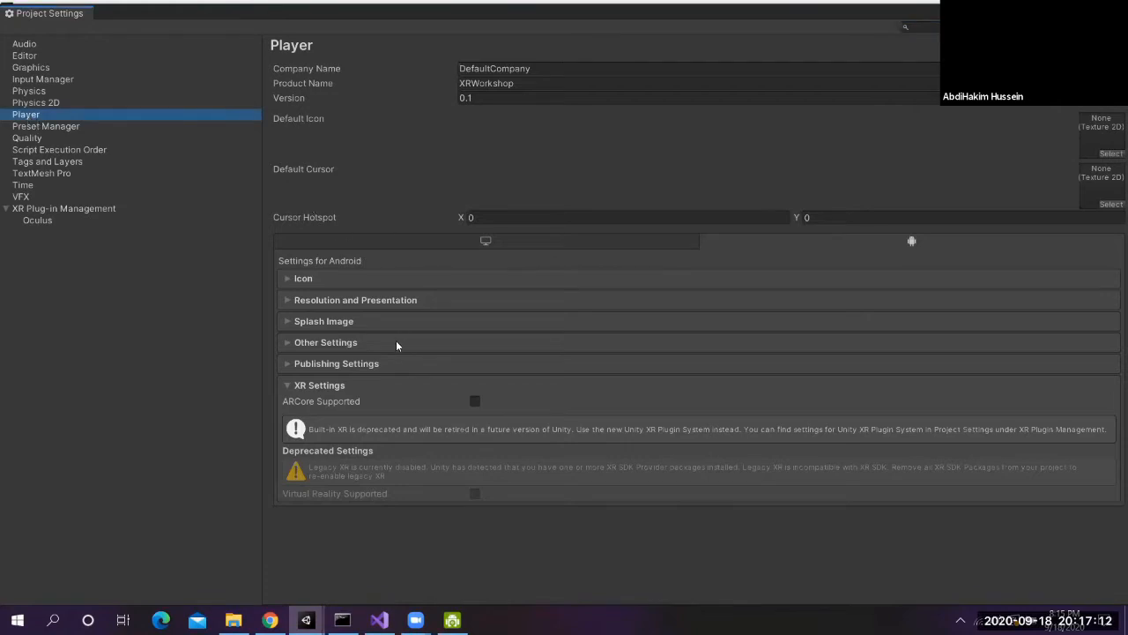
left_click(298, 345)
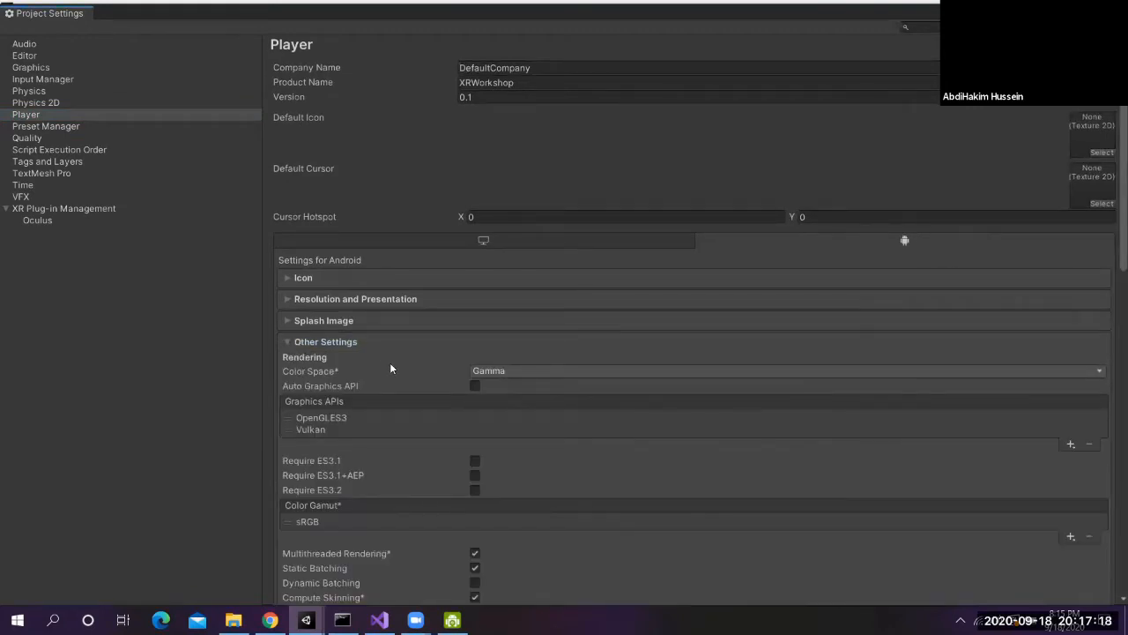
Check the OpenGLES3 and Vulkan entries in the Graphics APIs list of the Android Other Settings
scroll(389, 367, "down", 1)
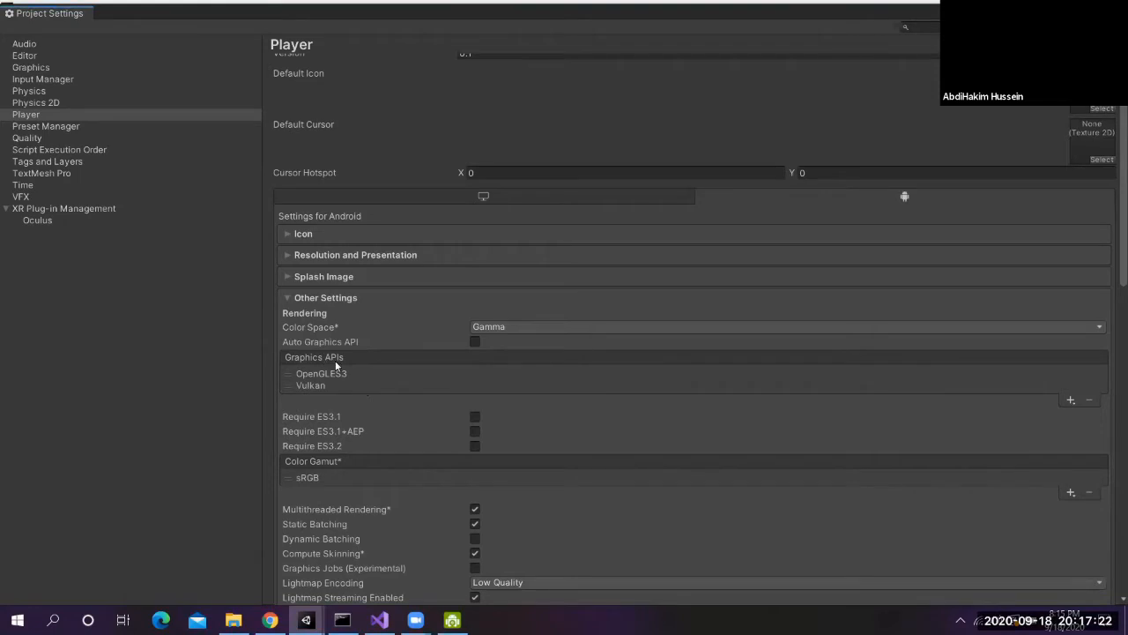
left_click(335, 375)
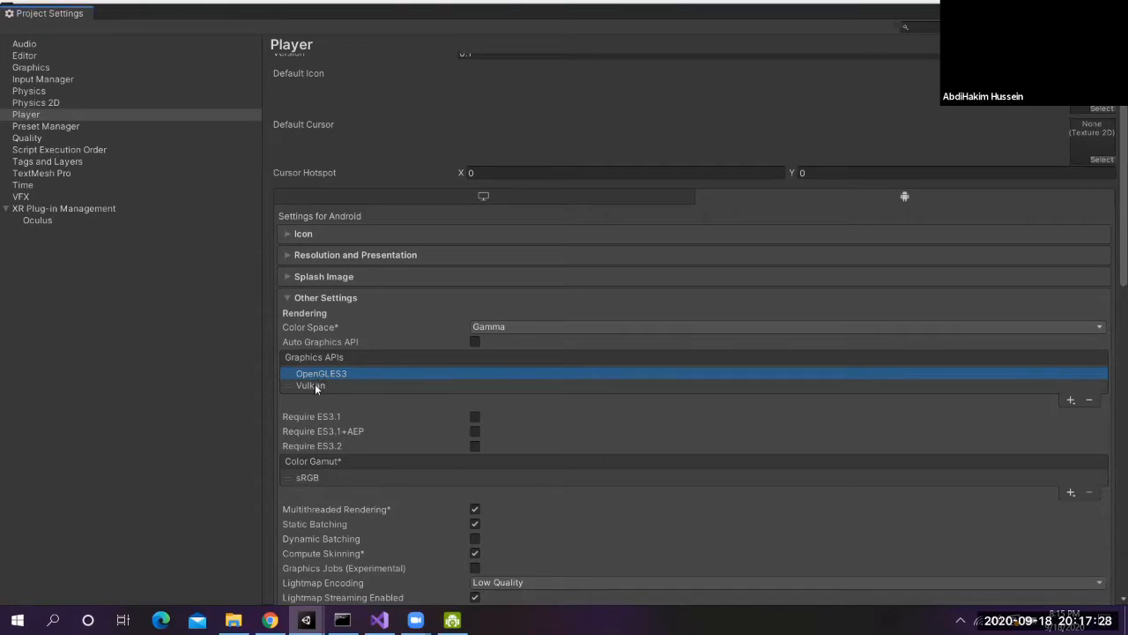
left_click(316, 387)
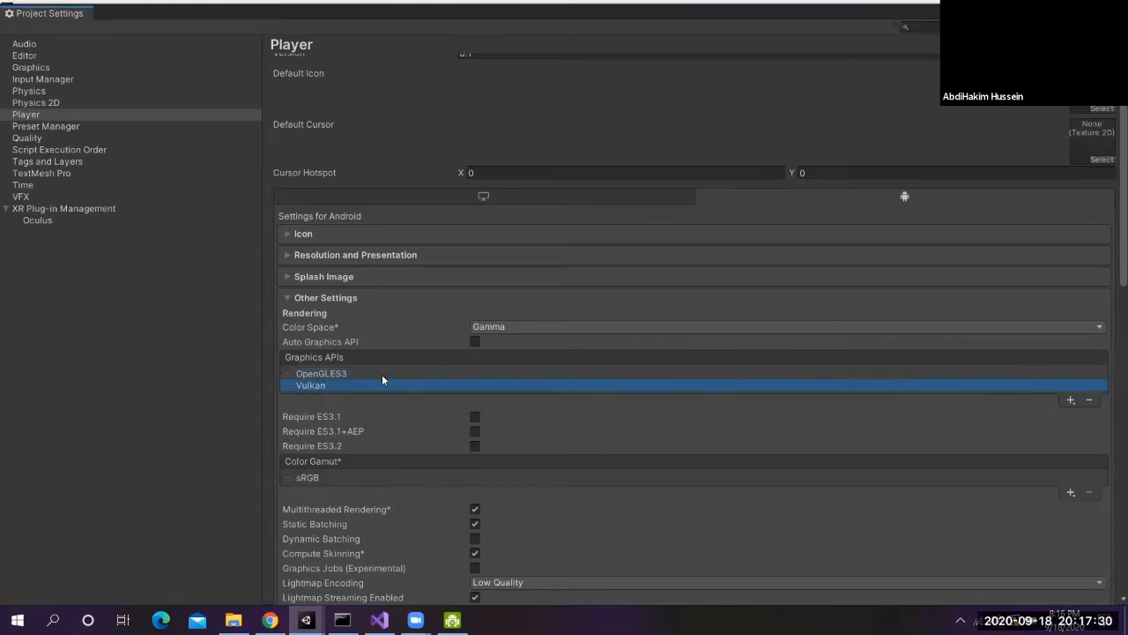
left_click(369, 373)
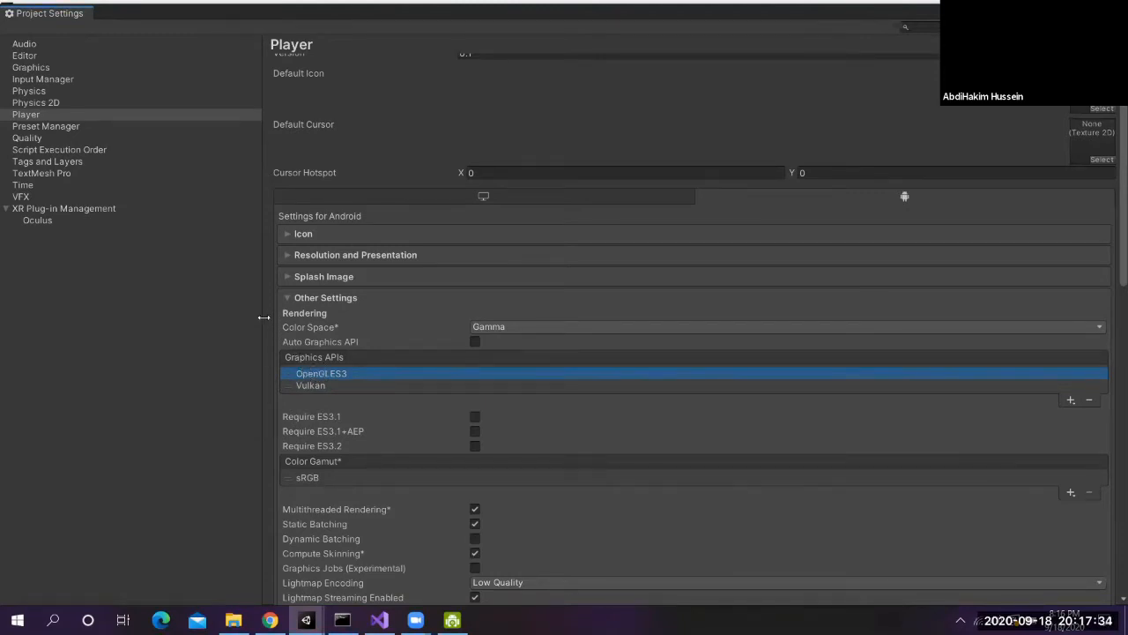
Close the Project Settings and Build Settings windows to return to the scene
left_click_drag(264, 317, 182, 313)
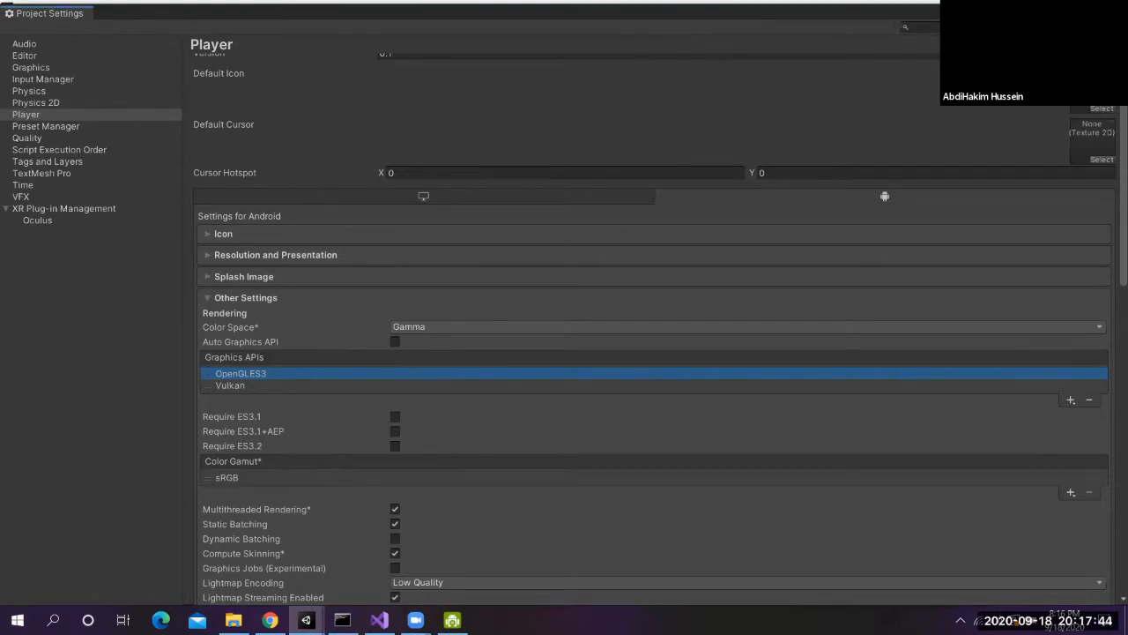
left_click_drag(674, 4, 521, 55)
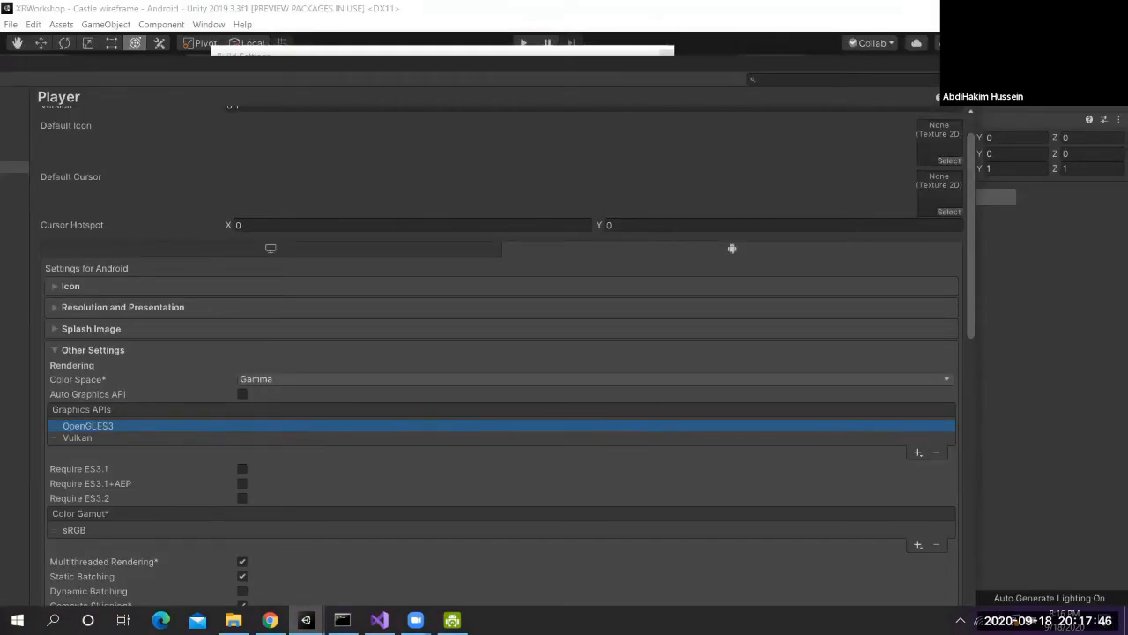
left_click(630, 52)
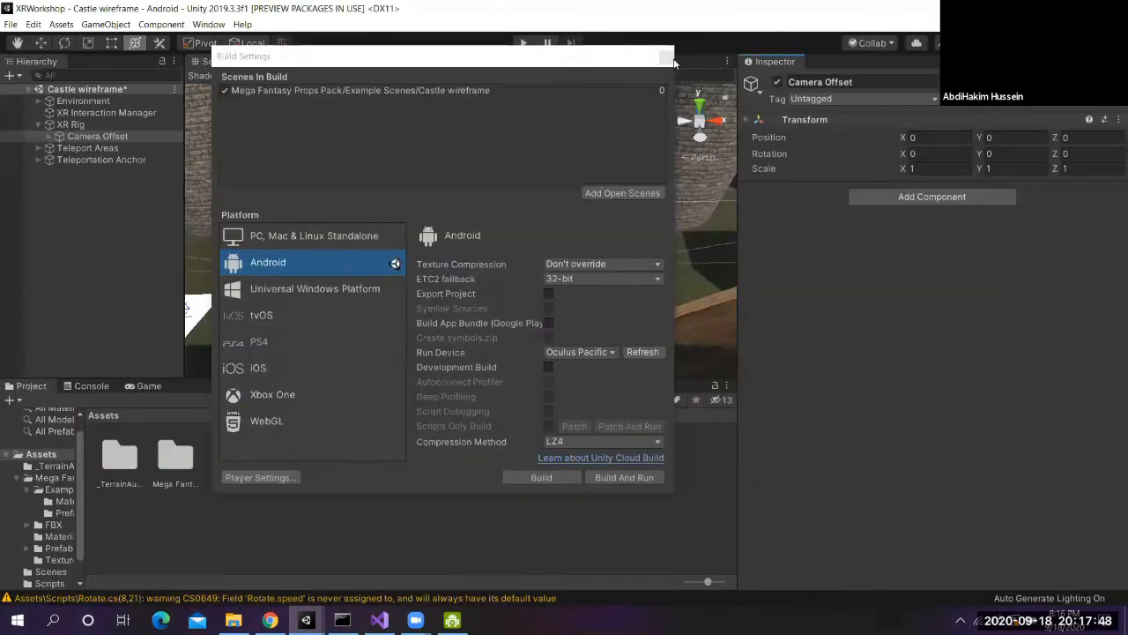
left_click(666, 57)
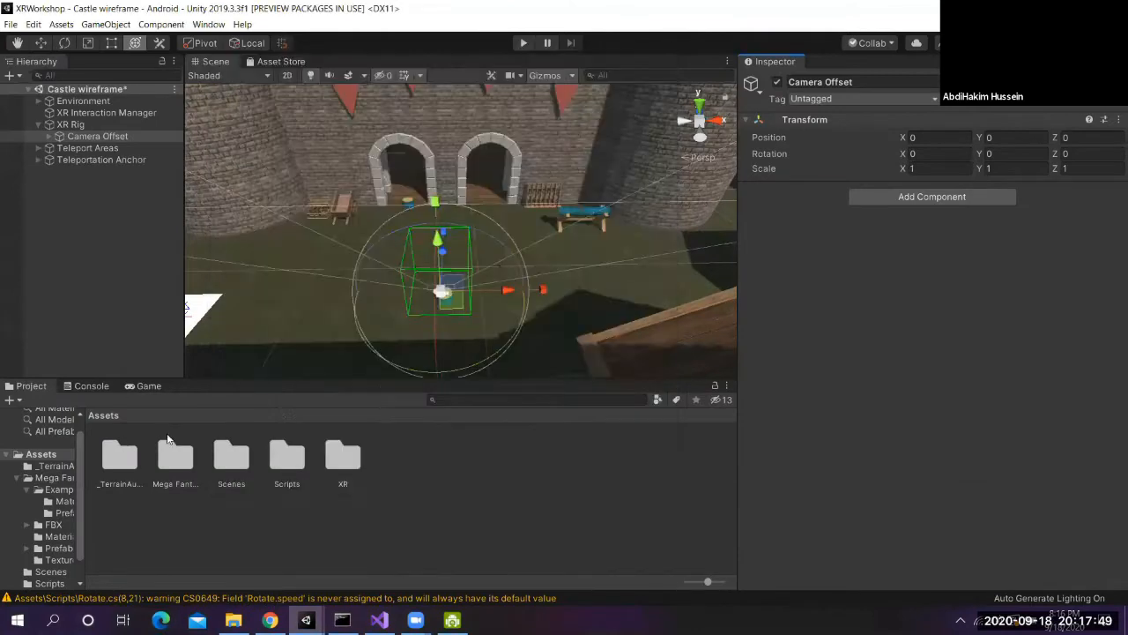
Save the Castle wireframe scene
left_click(68, 91)
right_click(69, 91)
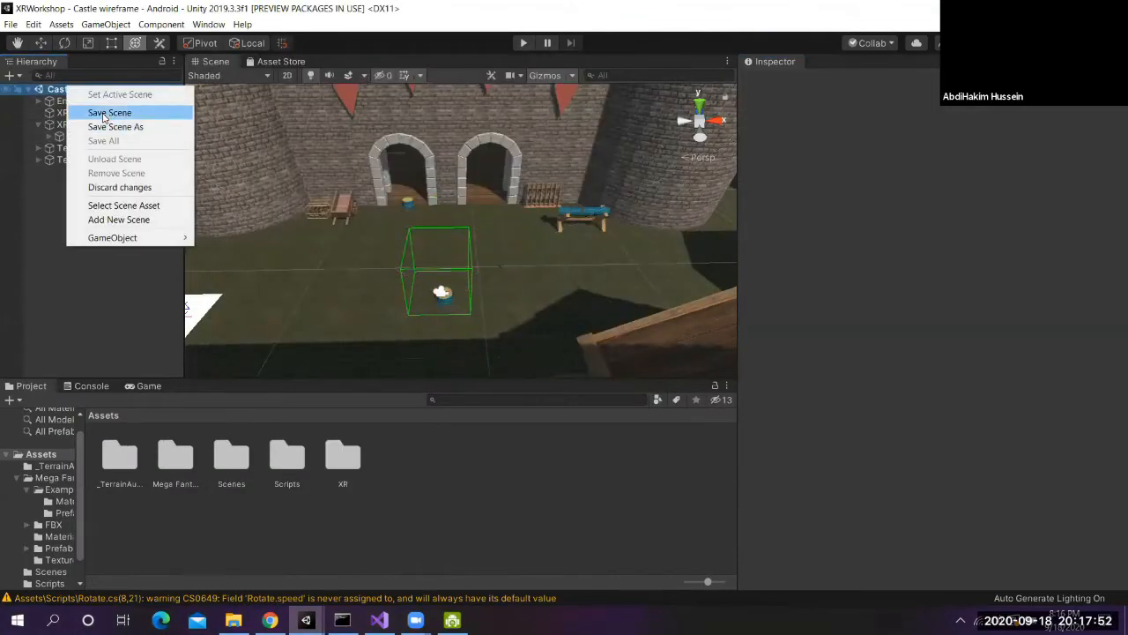
left_click(99, 113)
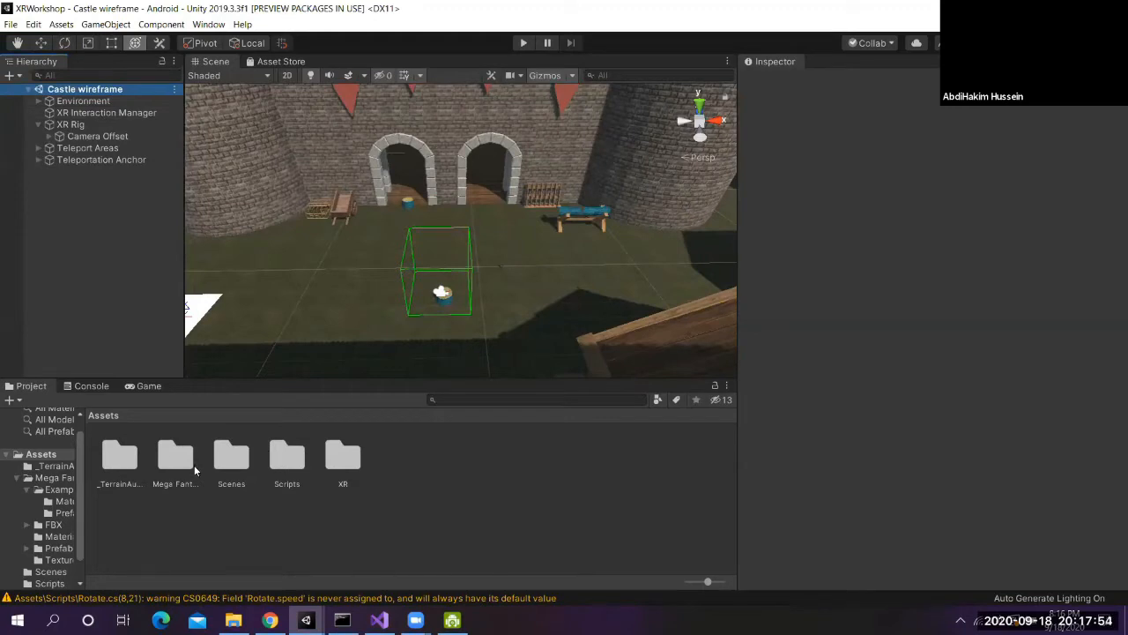
Open the Example Scenes folder inside the Mega Fantasy Props Pack assets
double_click(229, 456)
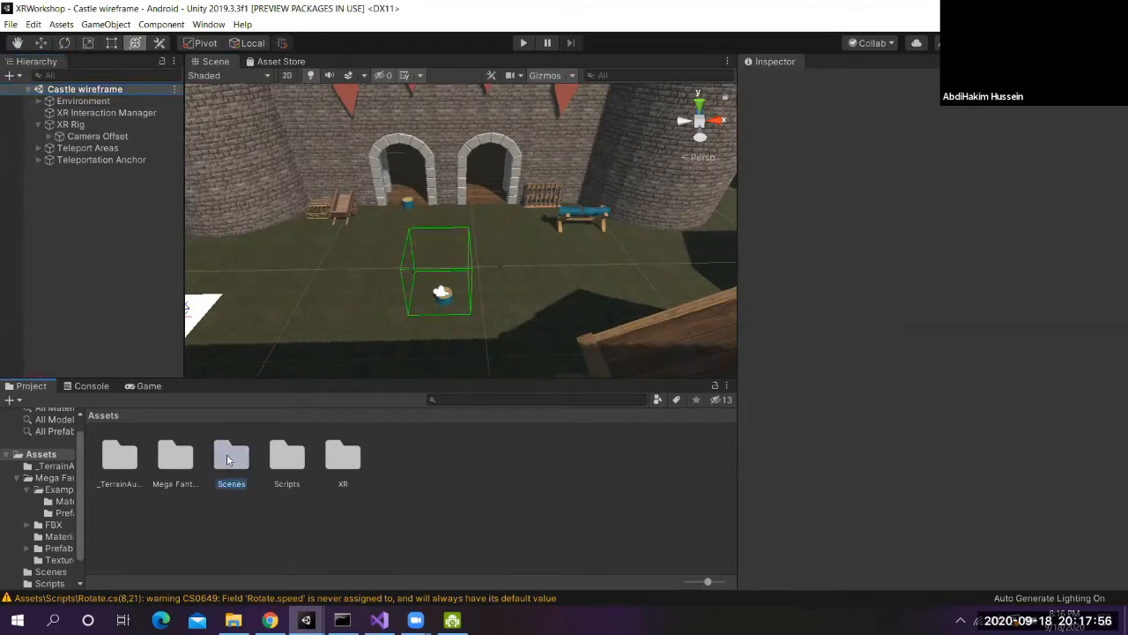
left_click(92, 415)
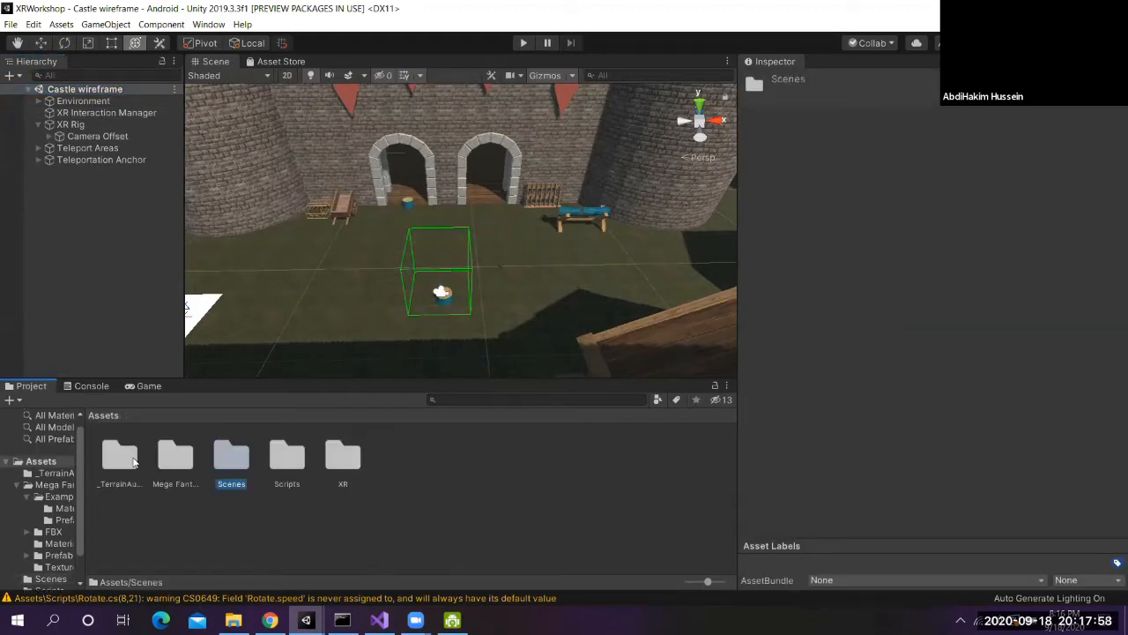
double_click(173, 457)
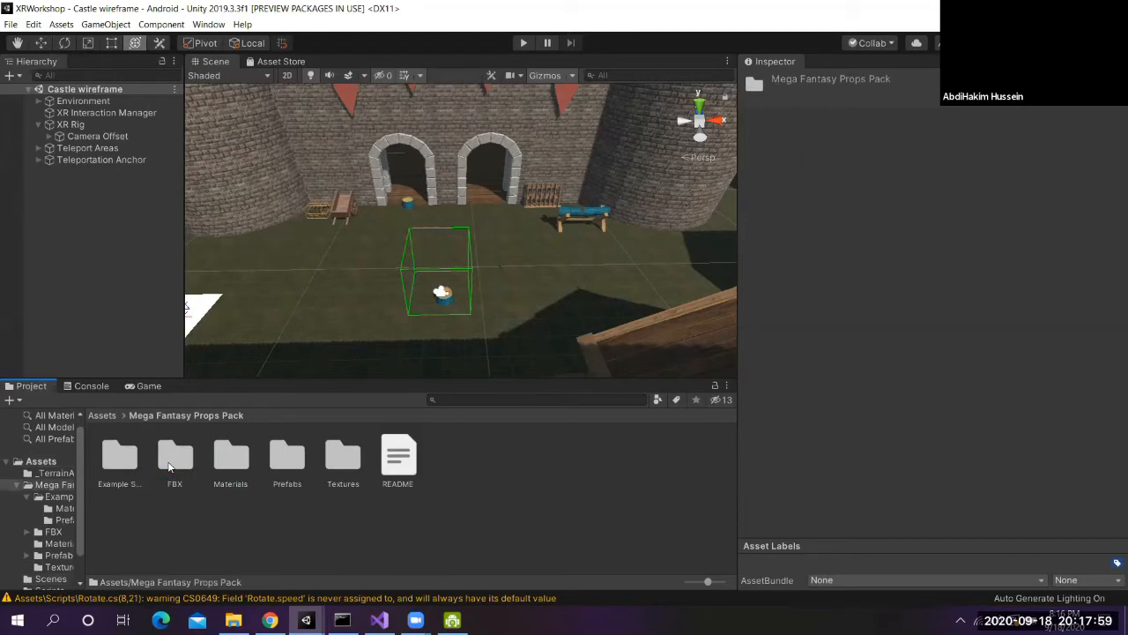
double_click(122, 456)
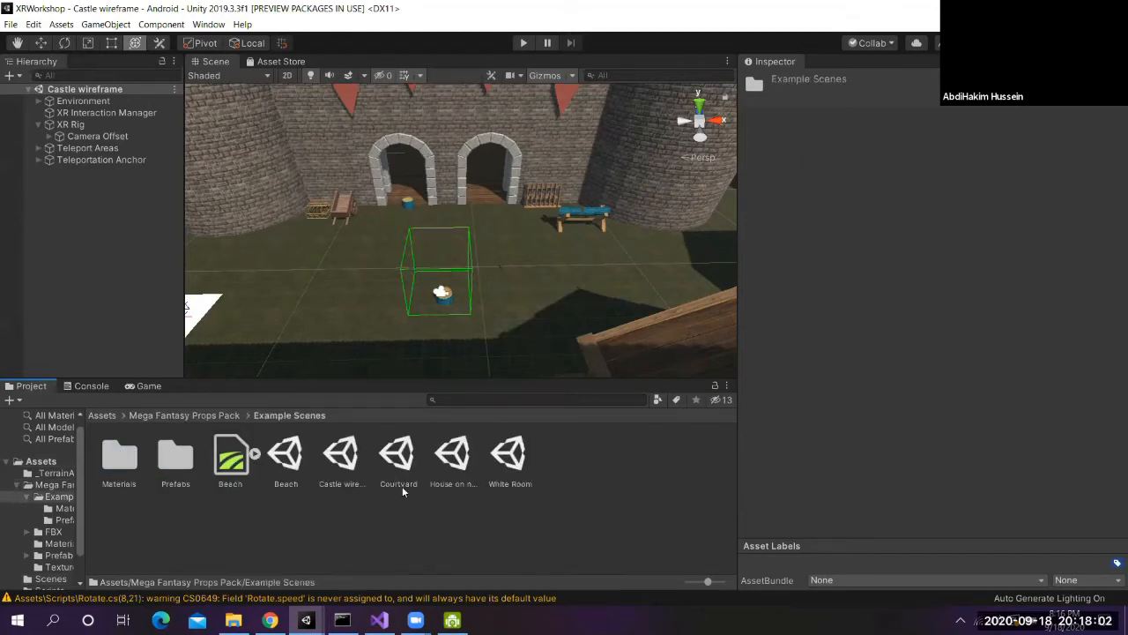
Open the House on night example scene to preview it
left_click(453, 464)
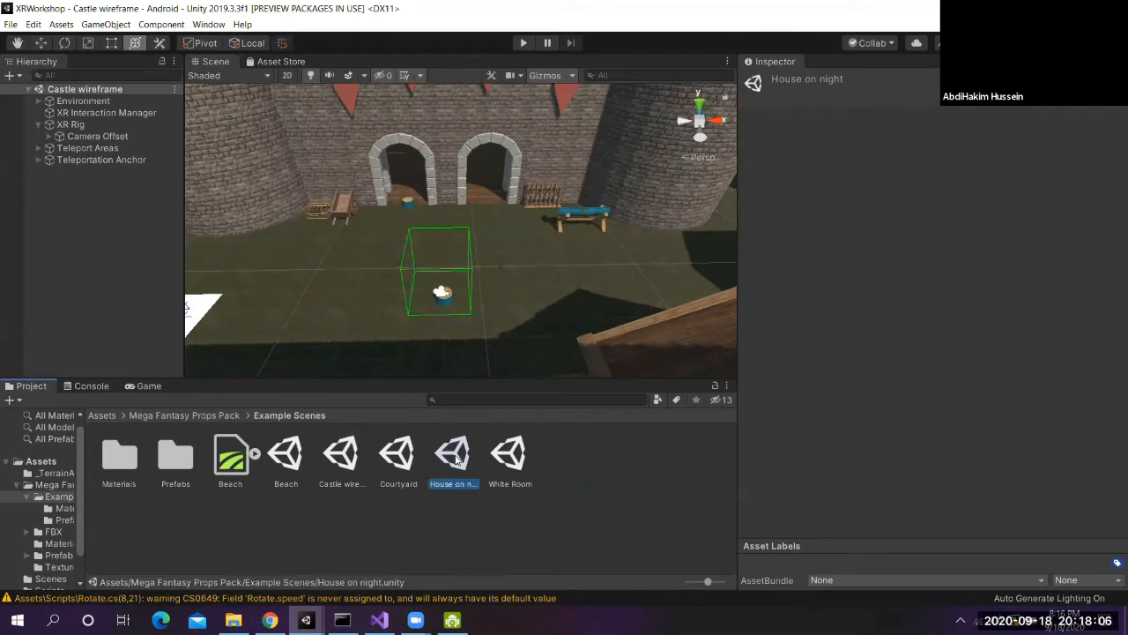
double_click(454, 456)
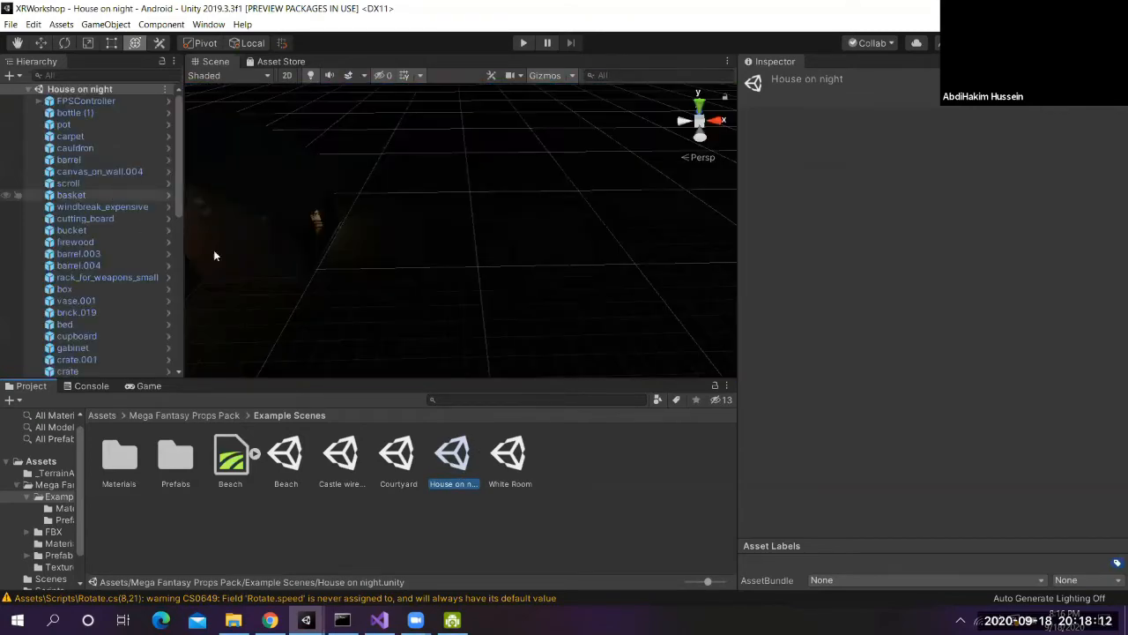
scroll(412, 245, "down", 5)
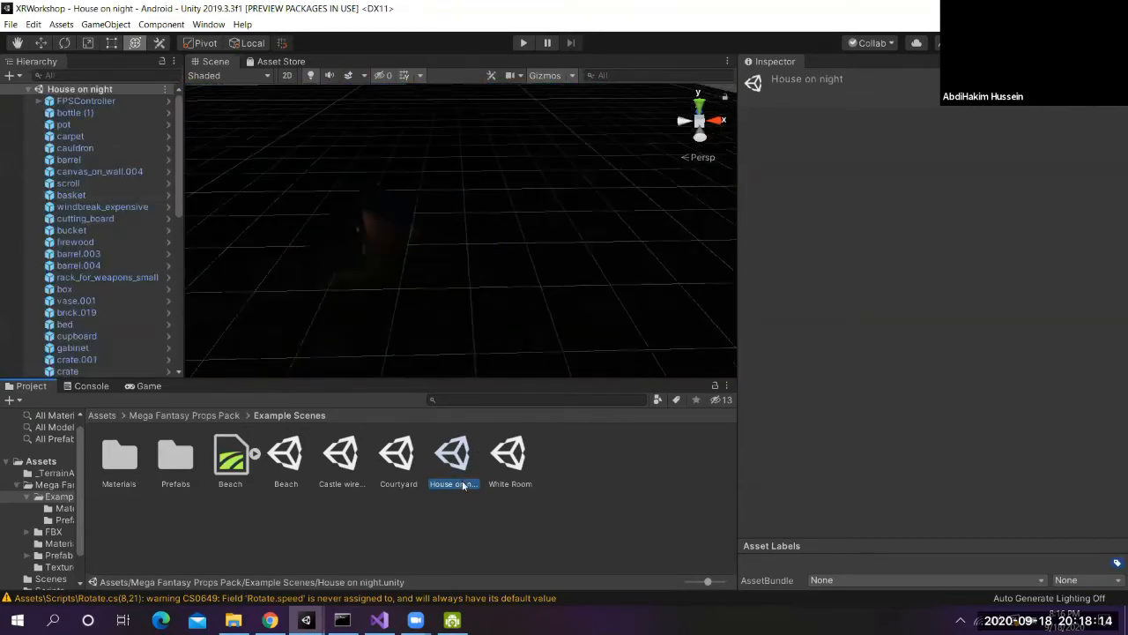
Open the Courtyard example scene and collapse its object list in the Hierarchy
left_click(398, 455)
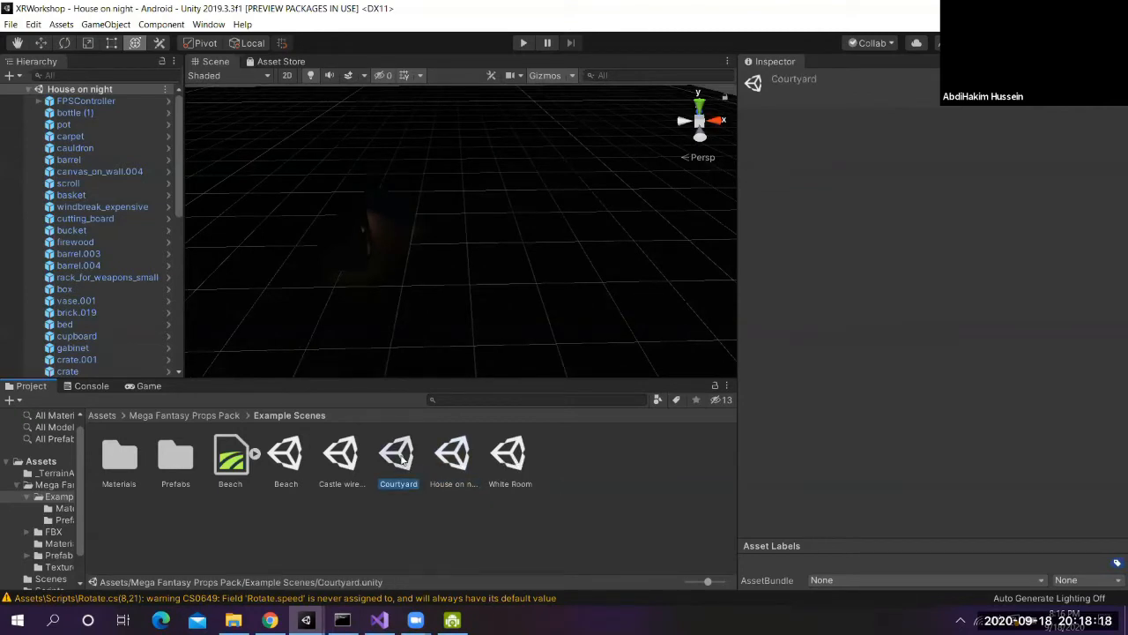
double_click(399, 455)
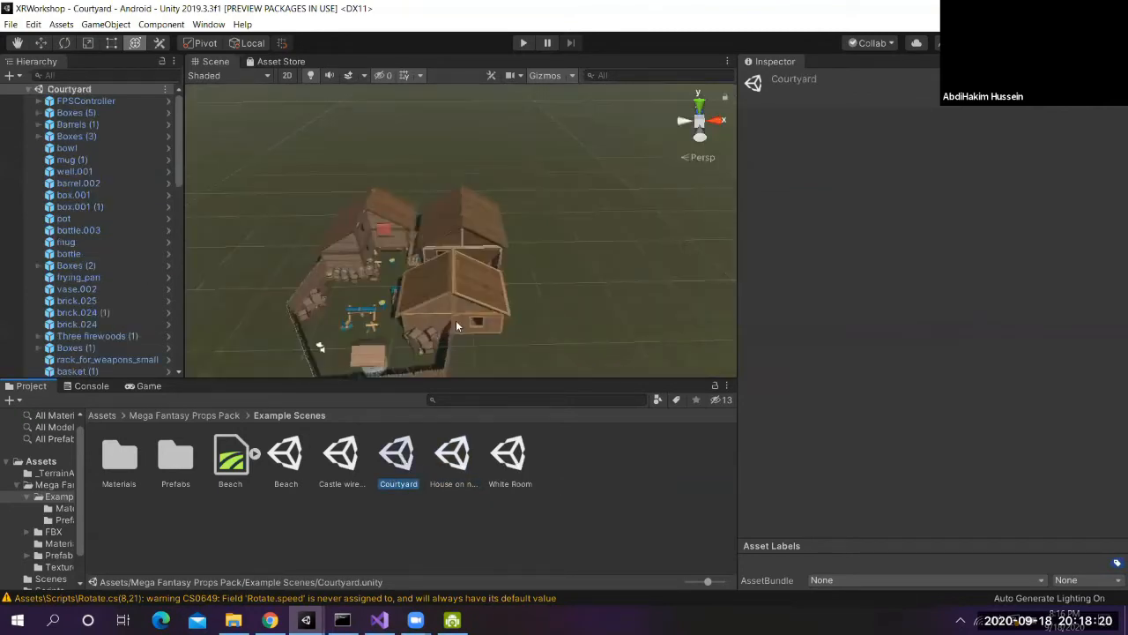
left_click(28, 89)
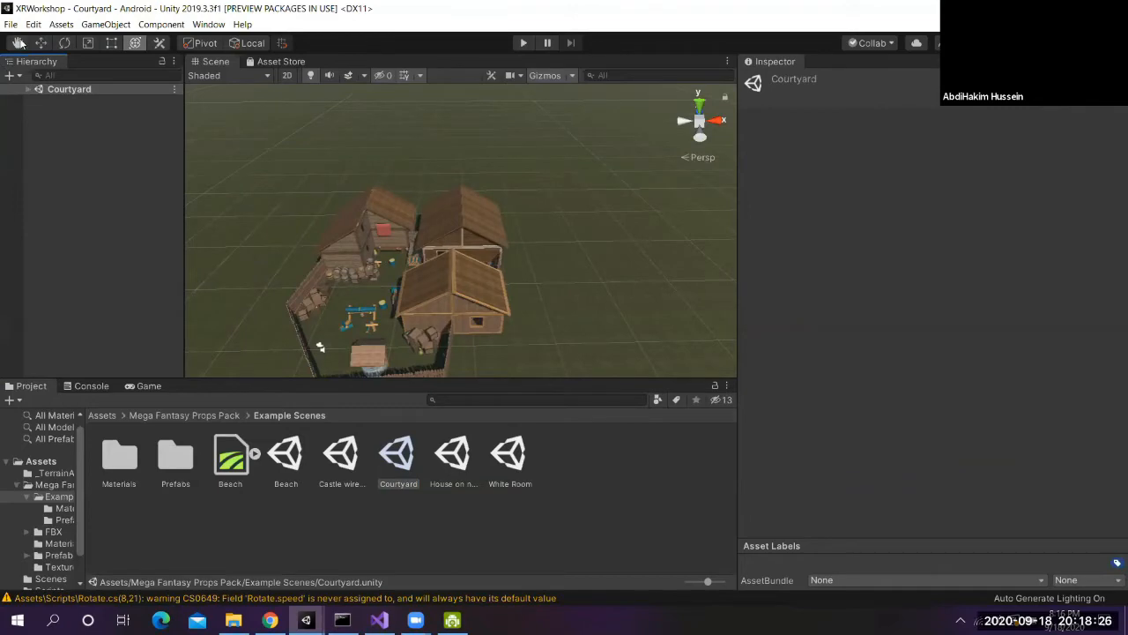
Examine the courtyard's houses, fence, logs and crates up close in the scene view
key("q")
scroll(462, 289, "up", 10)
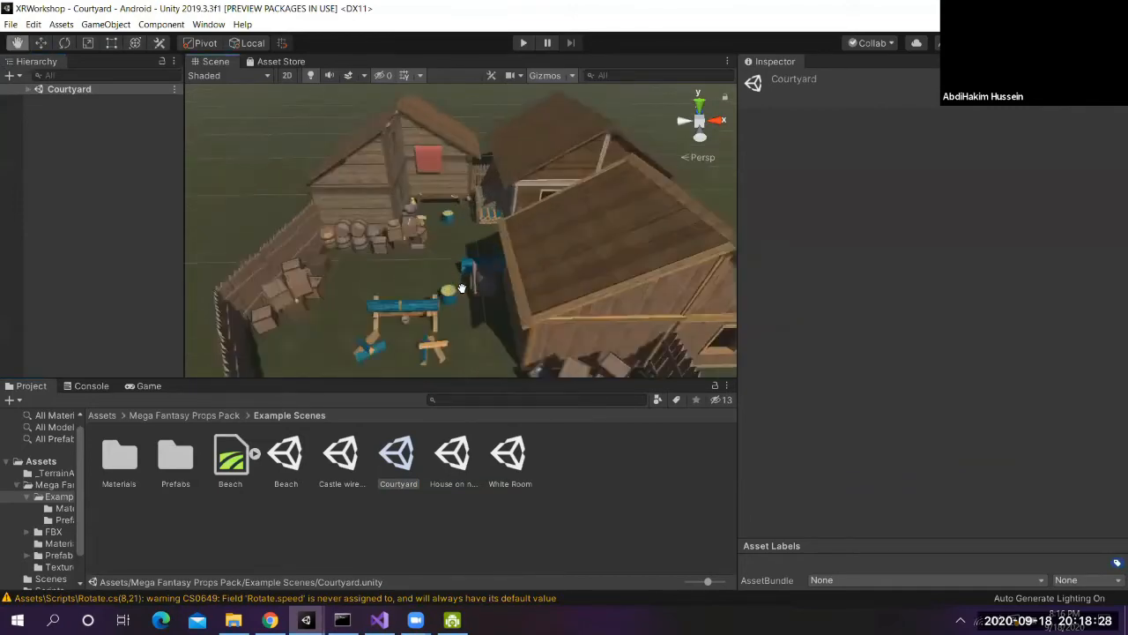
scroll(462, 289, "up", 10)
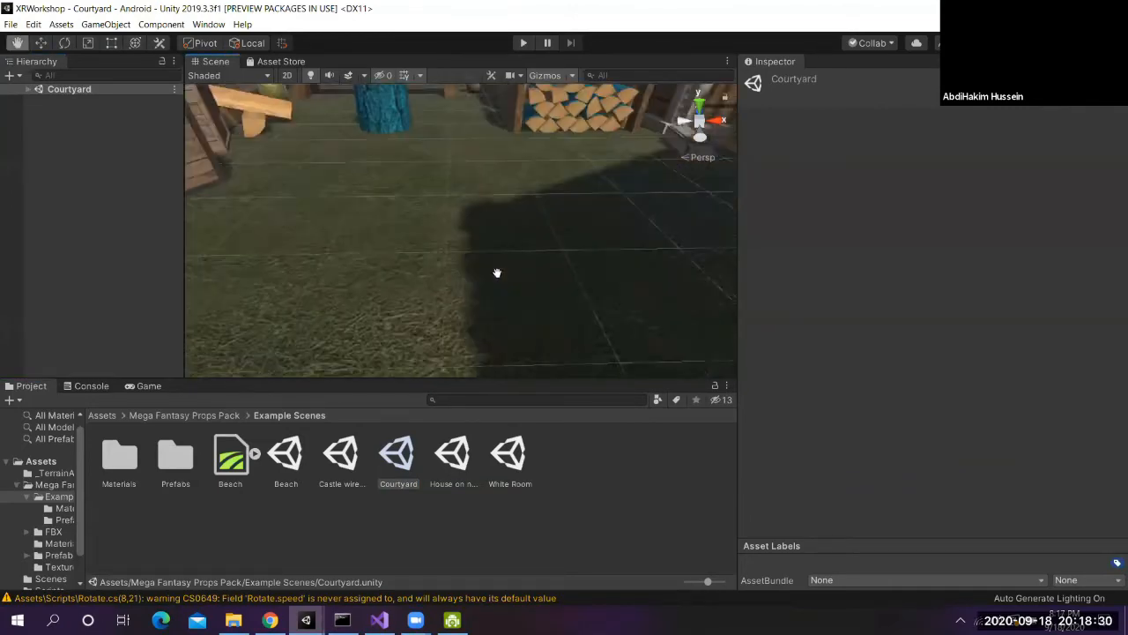
left_click_drag(558, 203, 527, 239, "alt")
right_click_drag(538, 238, 282, 252)
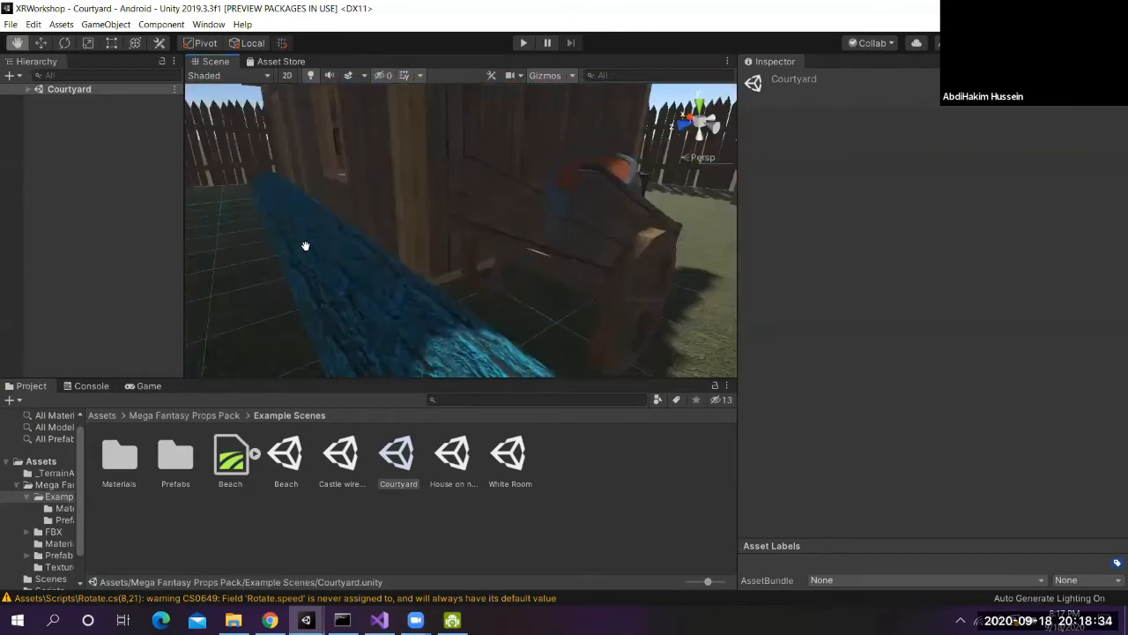
scroll(350, 250, "down", 10)
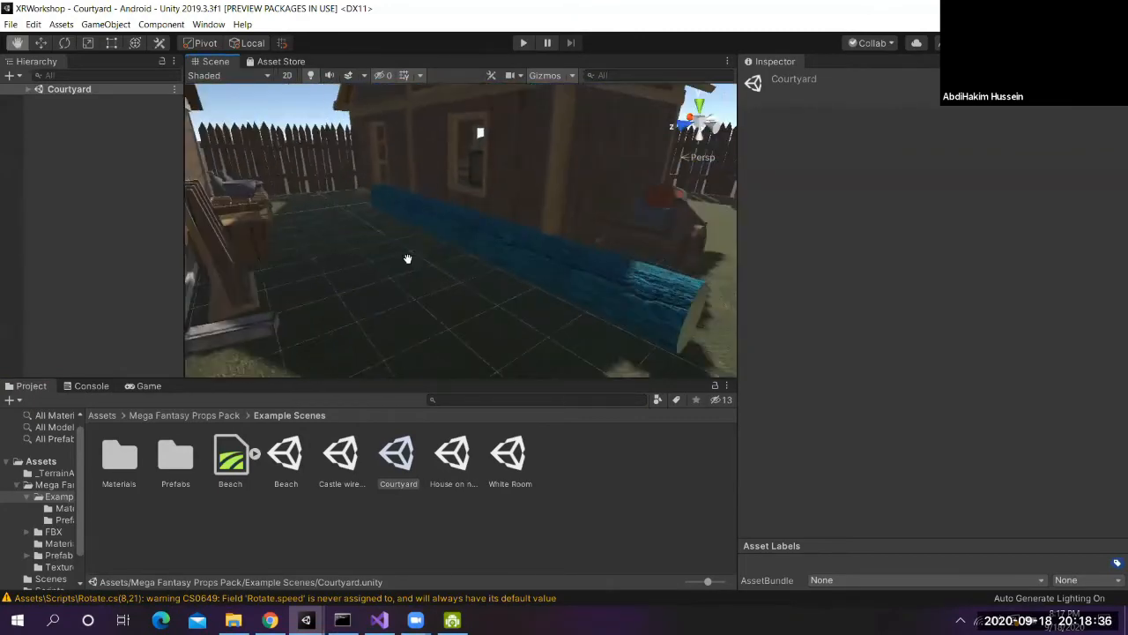
scroll(400, 255, "up", 5)
scroll(484, 297, "down", 6)
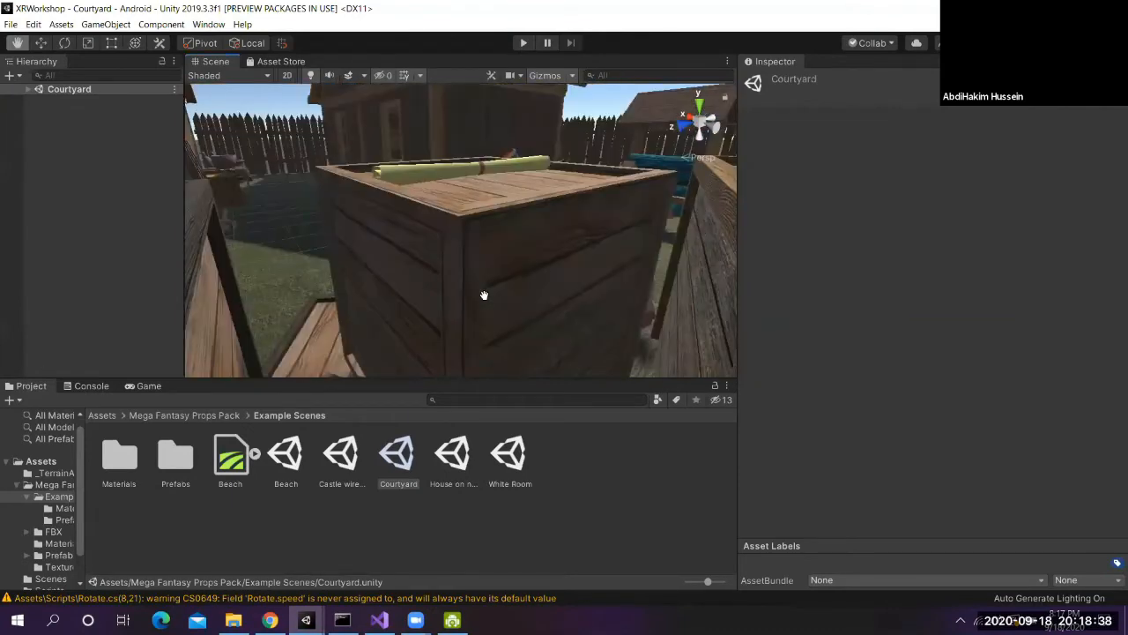
scroll(484, 295, "up", 1)
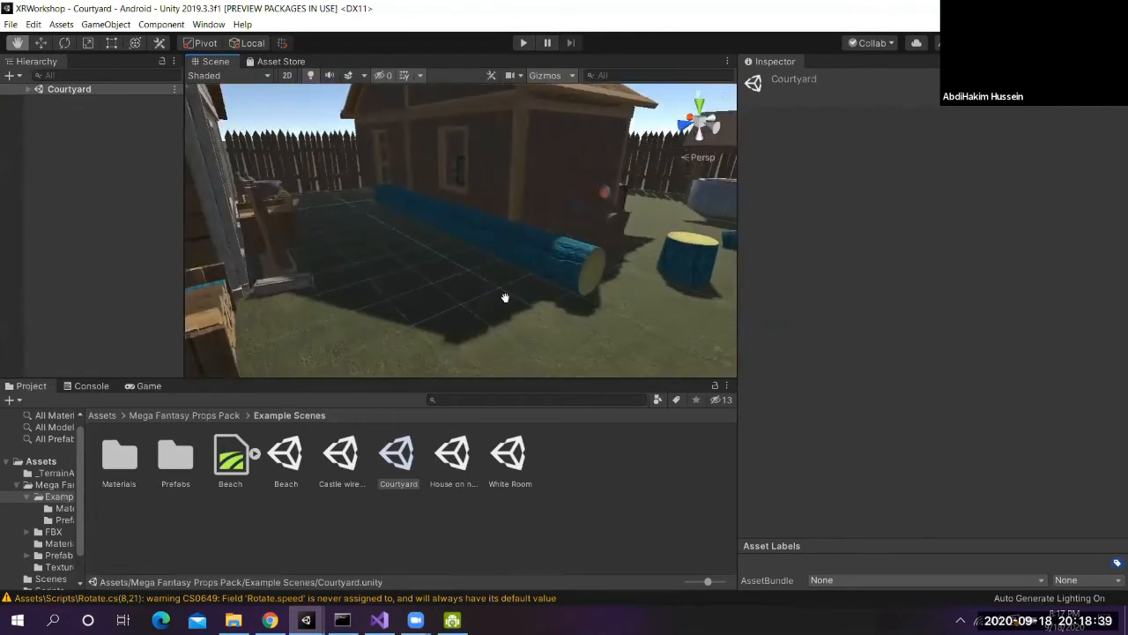
left_click(25, 87)
left_click(25, 87)
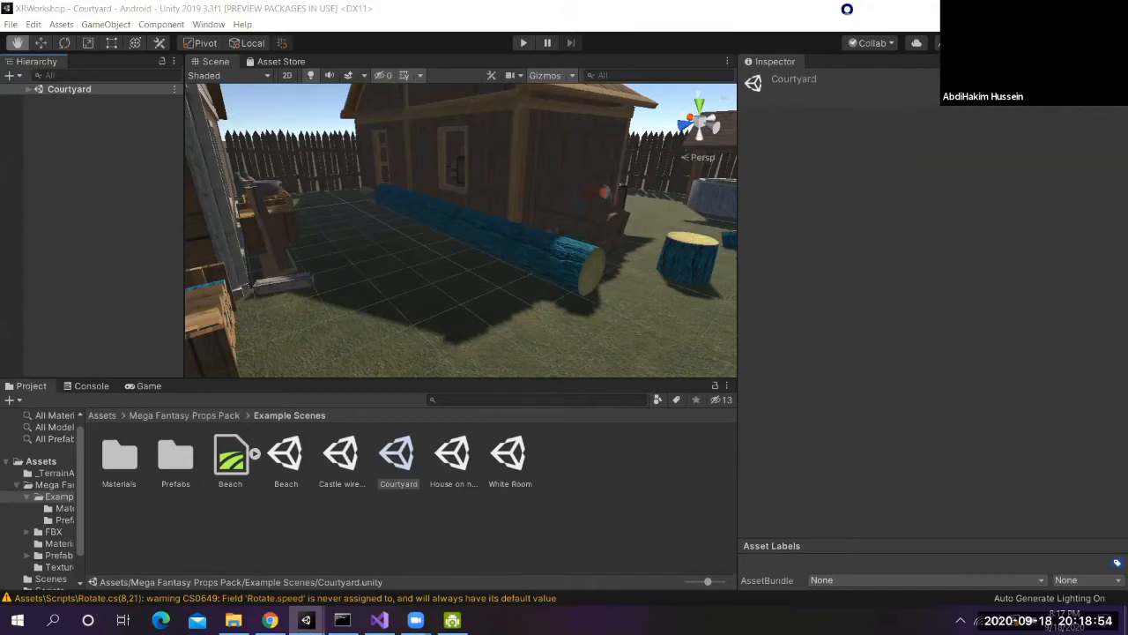
left_click(29, 89)
left_click(51, 103)
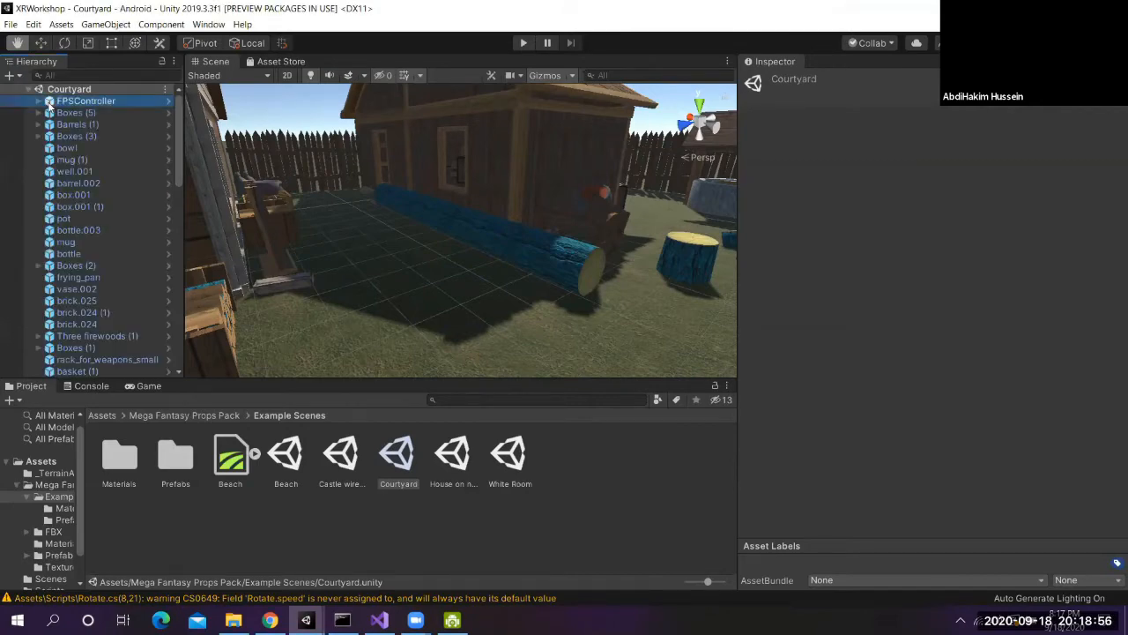
scroll(115, 247, "down", 10)
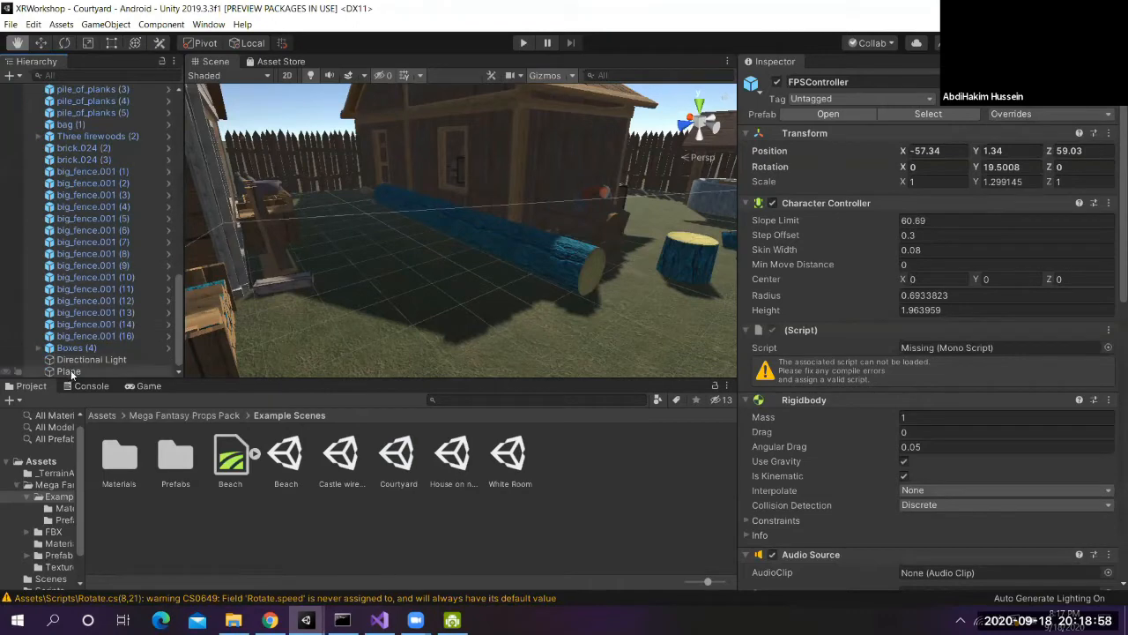
left_click(69, 371, "shift")
scroll(72, 176, "up", 10)
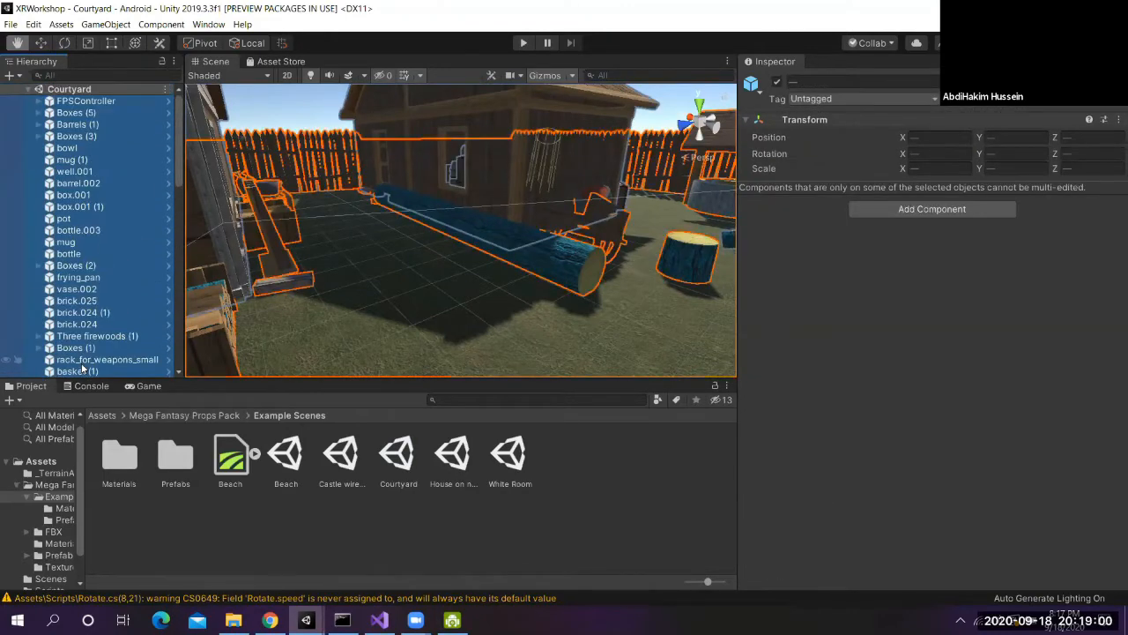
Create an empty GameObject in the Courtyard scene and rename it Environment
right_click(78, 89)
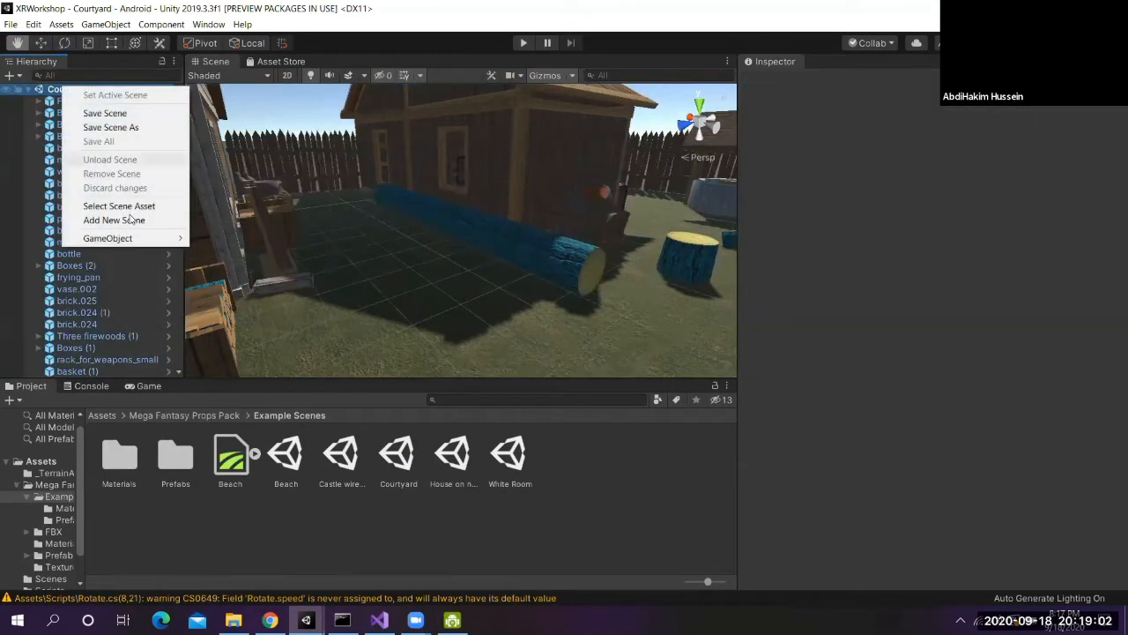
mouse_move(130, 236)
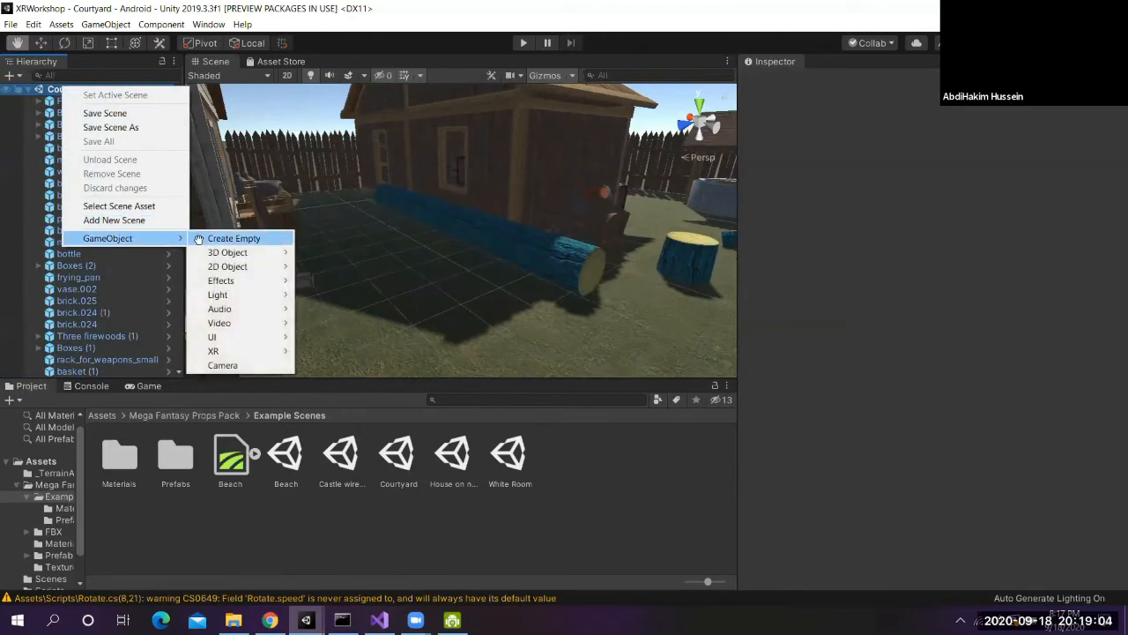
left_click(201, 238)
left_click(844, 81)
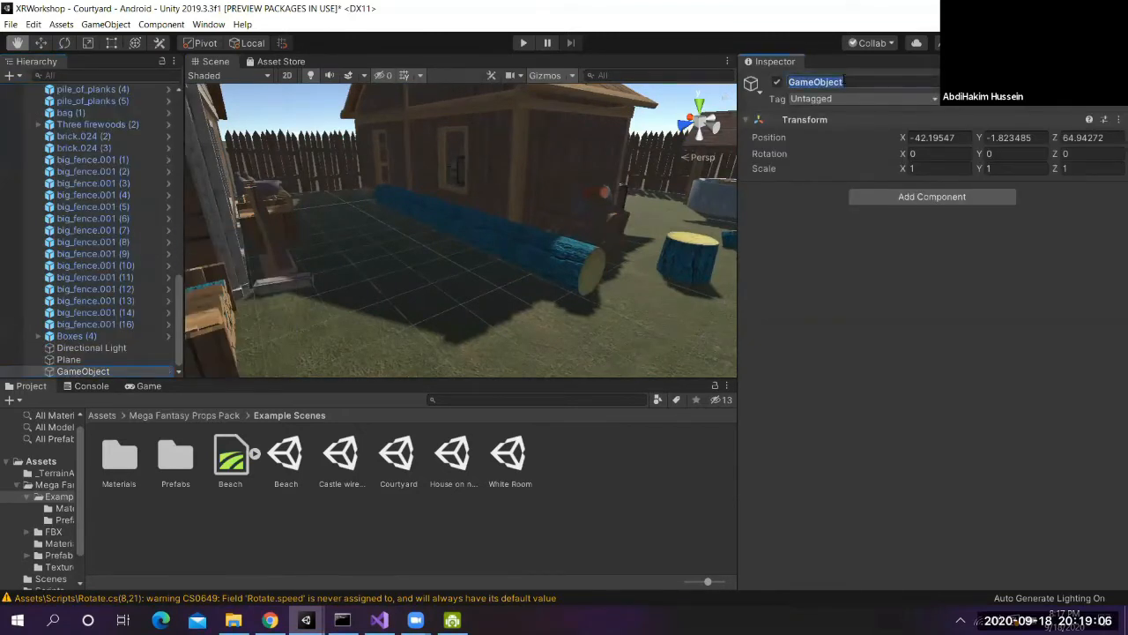
type("Environment")
key("Return")
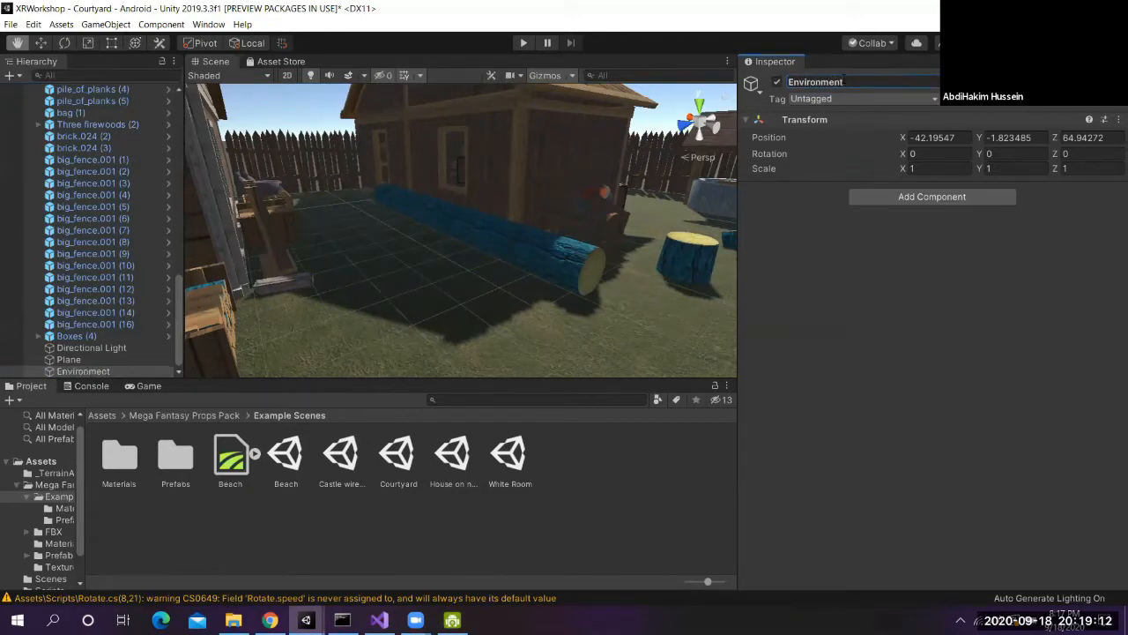
scroll(123, 167, "up", 15)
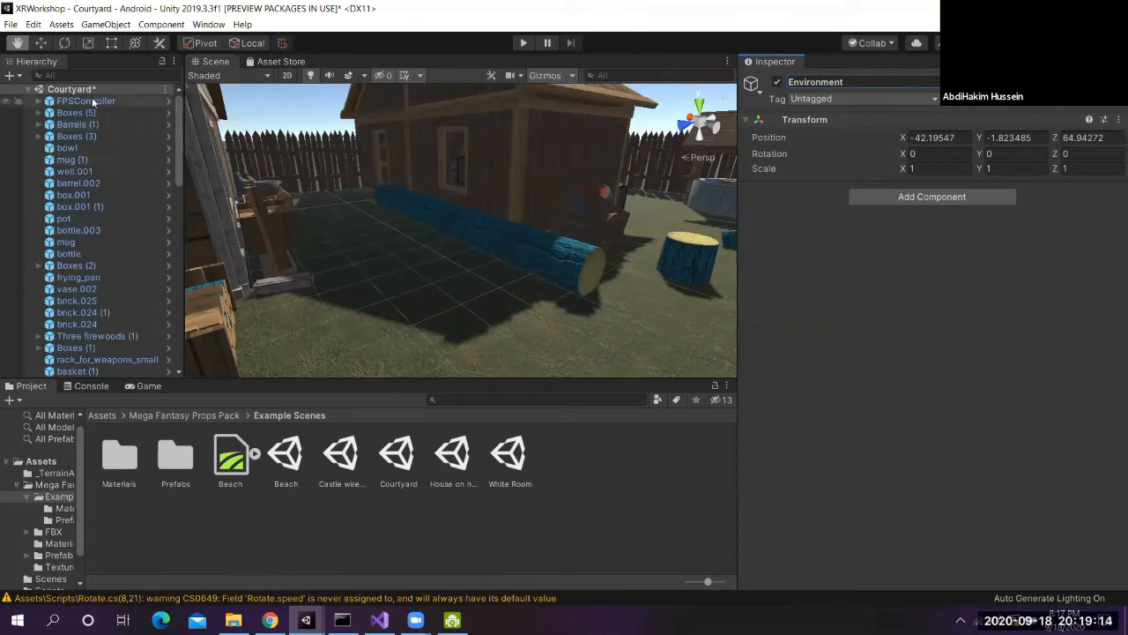
Move every Courtyard object from FPSController through Plane under the Environment object and collapse its children
scroll(128, 185, "down", 15)
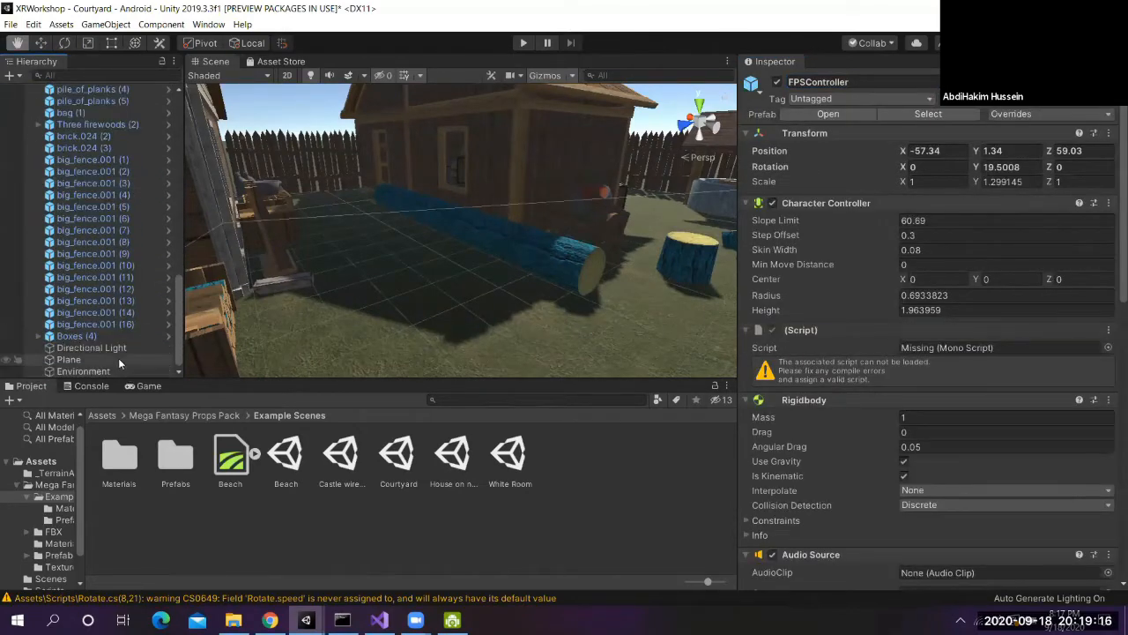
left_click(117, 357, "shift")
left_click_drag(103, 186, 86, 373)
scroll(81, 328, "up", 15)
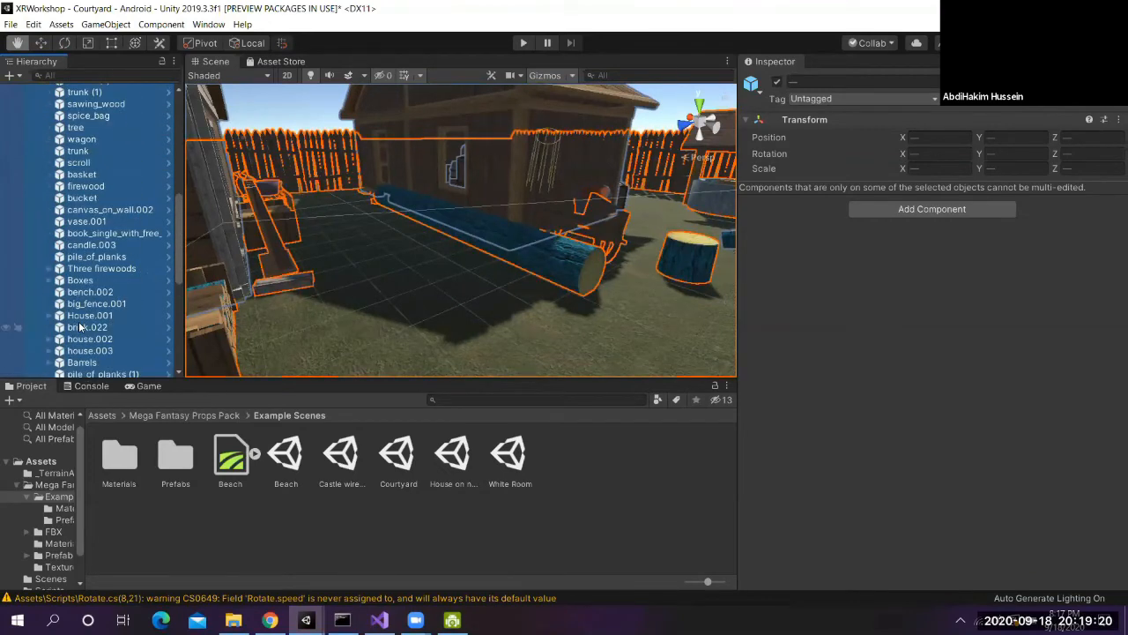
left_click(60, 102)
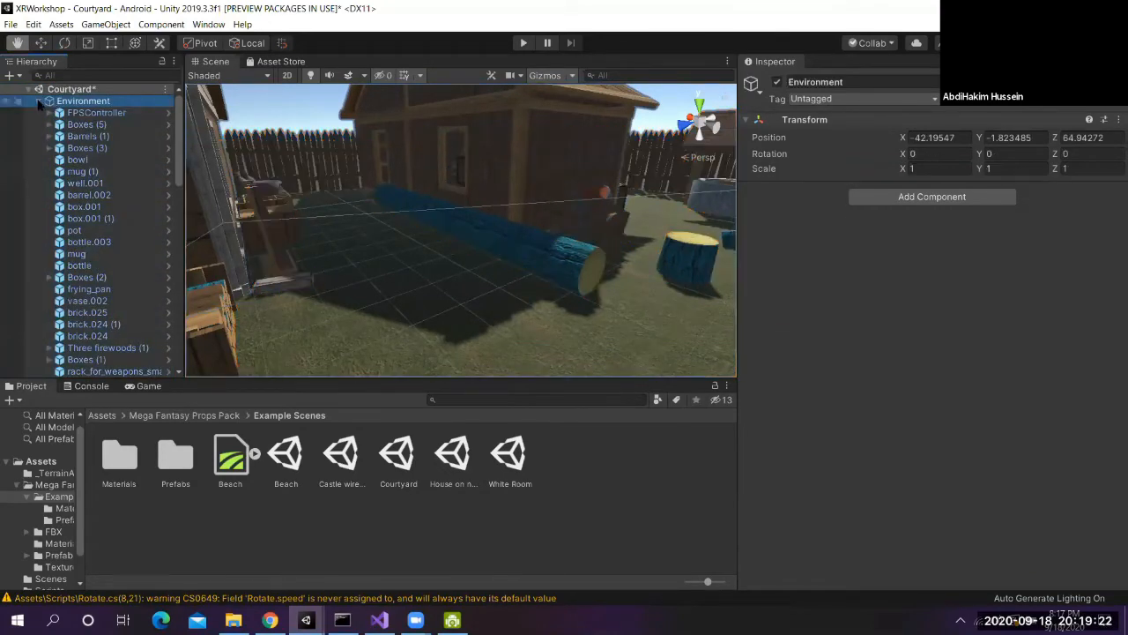
left_click(38, 100)
Save the Courtyard scene
left_click(69, 89)
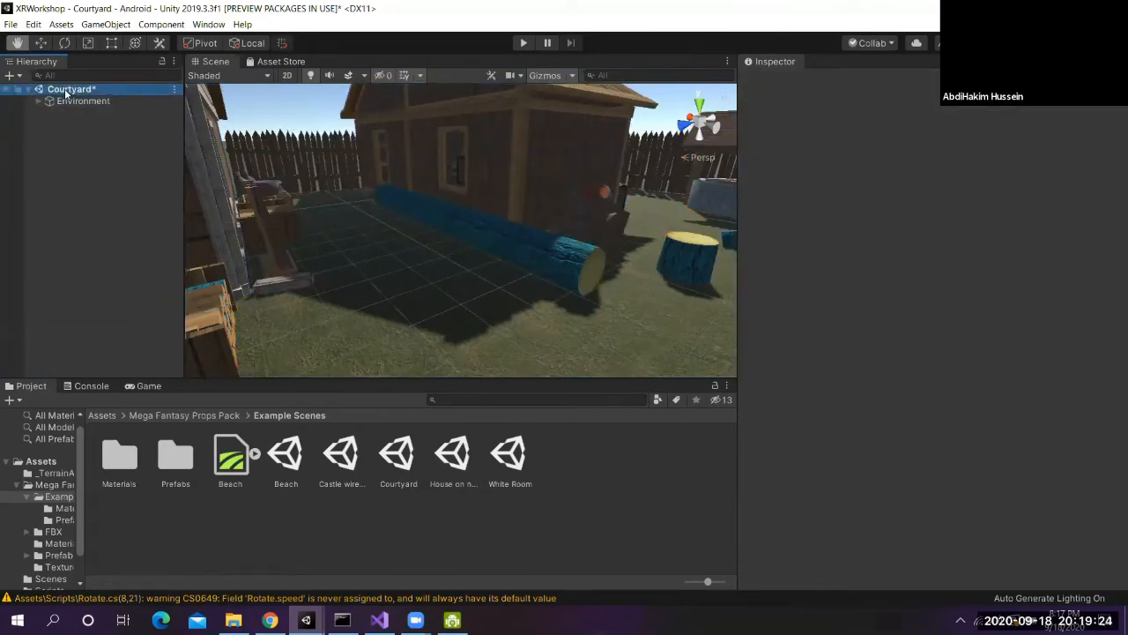
right_click(67, 90)
left_click(85, 117)
right_click(81, 130)
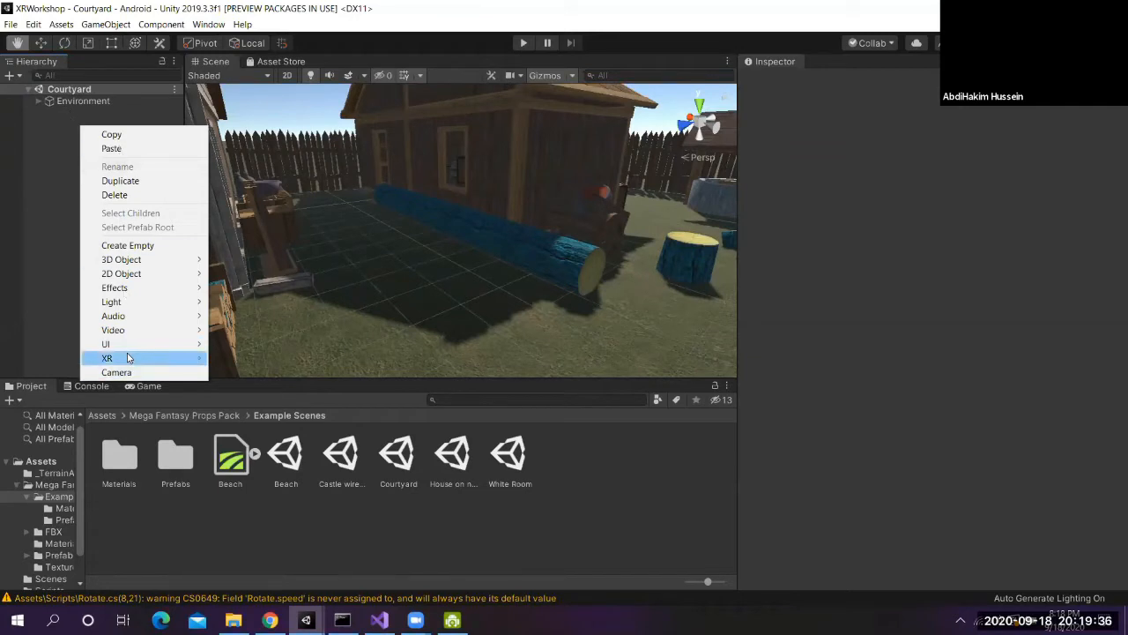
mouse_move(138, 362)
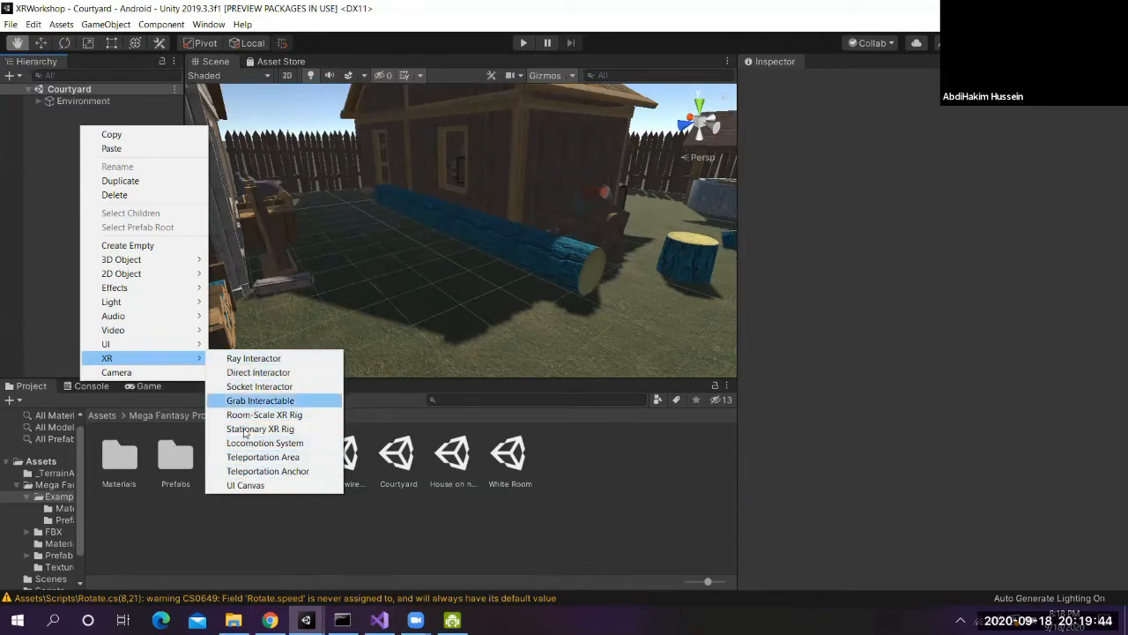
left_click(24, 160)
Show the Game view and look through the child objects grouped under Environment
left_click(143, 387)
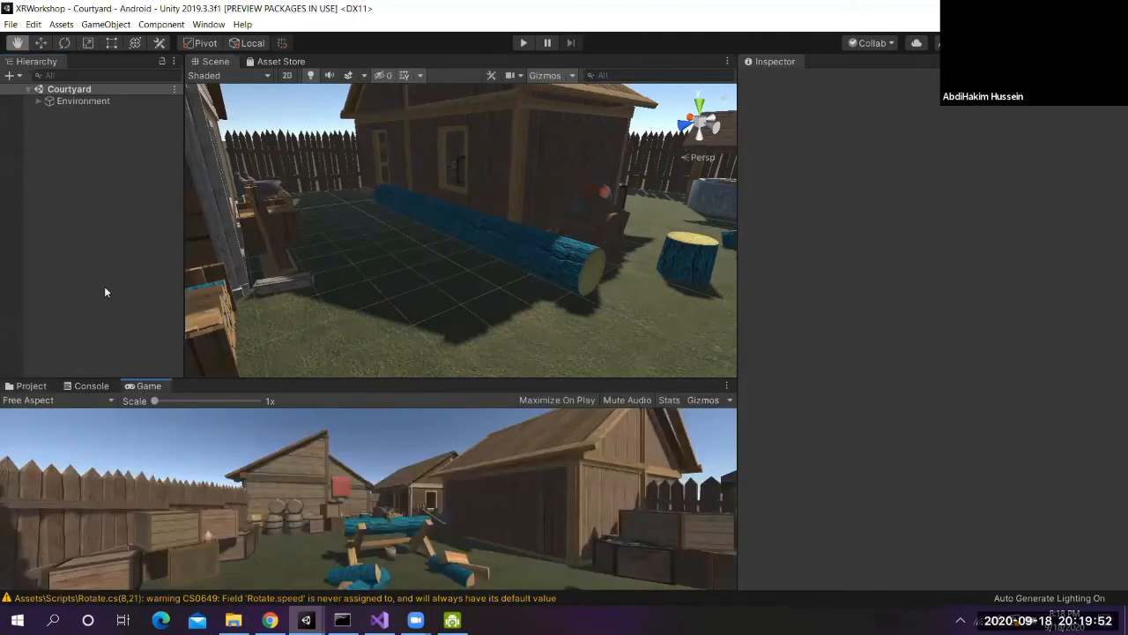
left_click(39, 102)
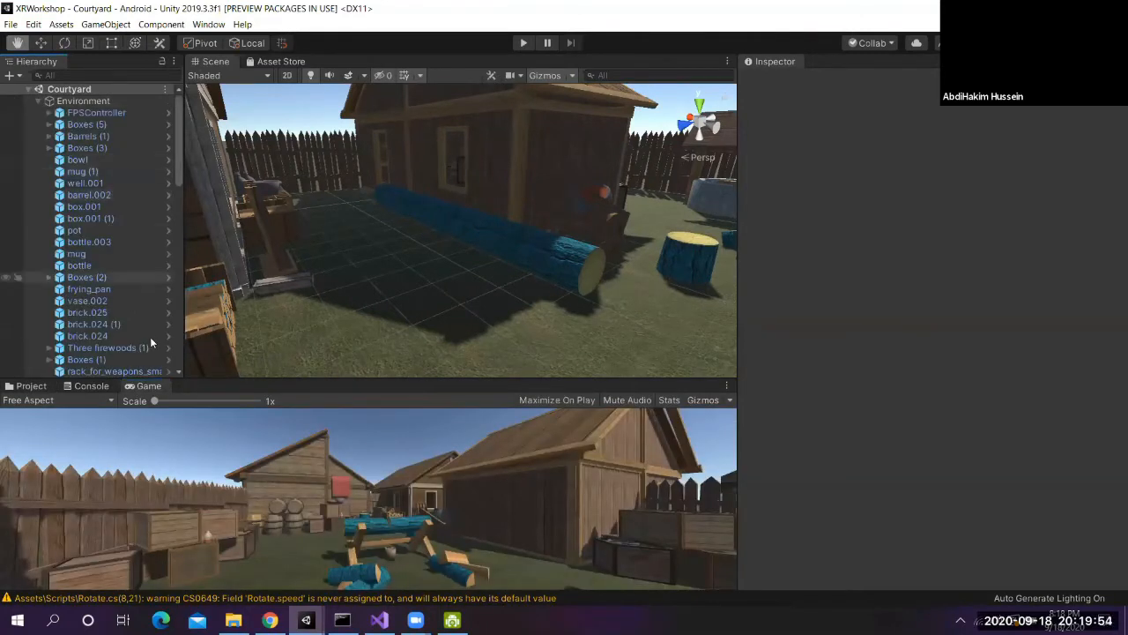
scroll(145, 340, "down", 3)
scroll(146, 340, "down", 10)
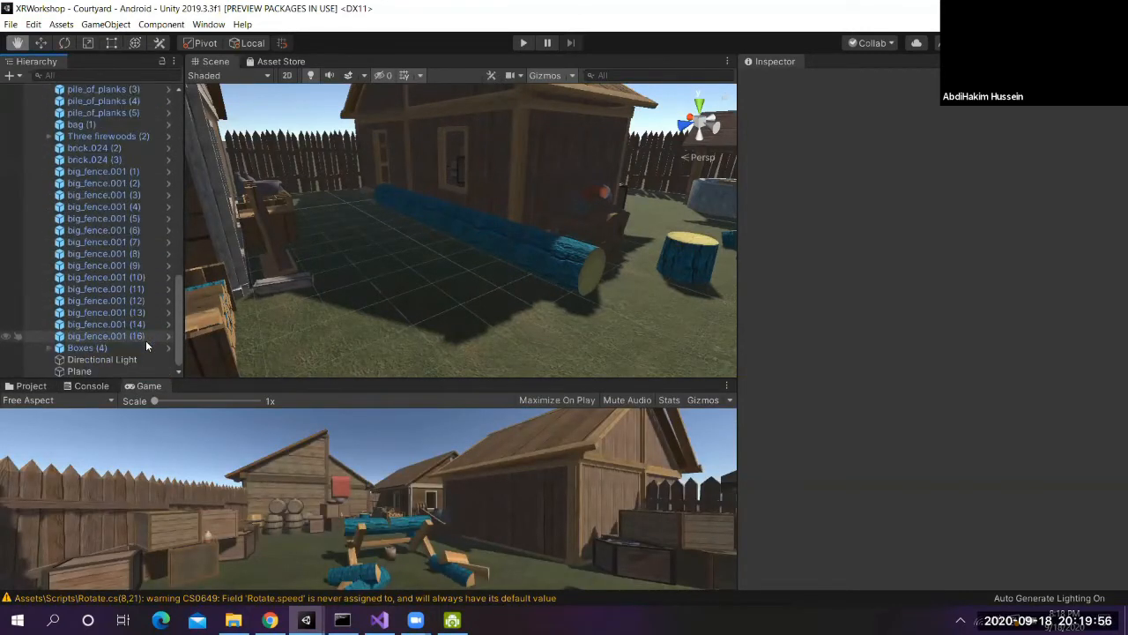
scroll(133, 348, "up", 10)
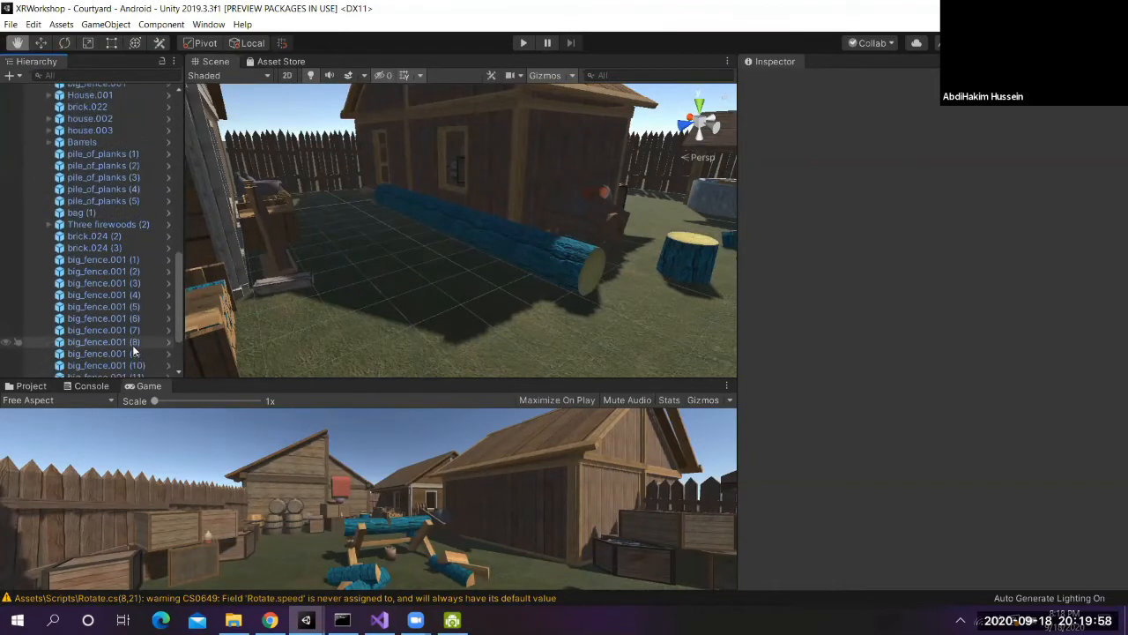
scroll(133, 348, "up", 6)
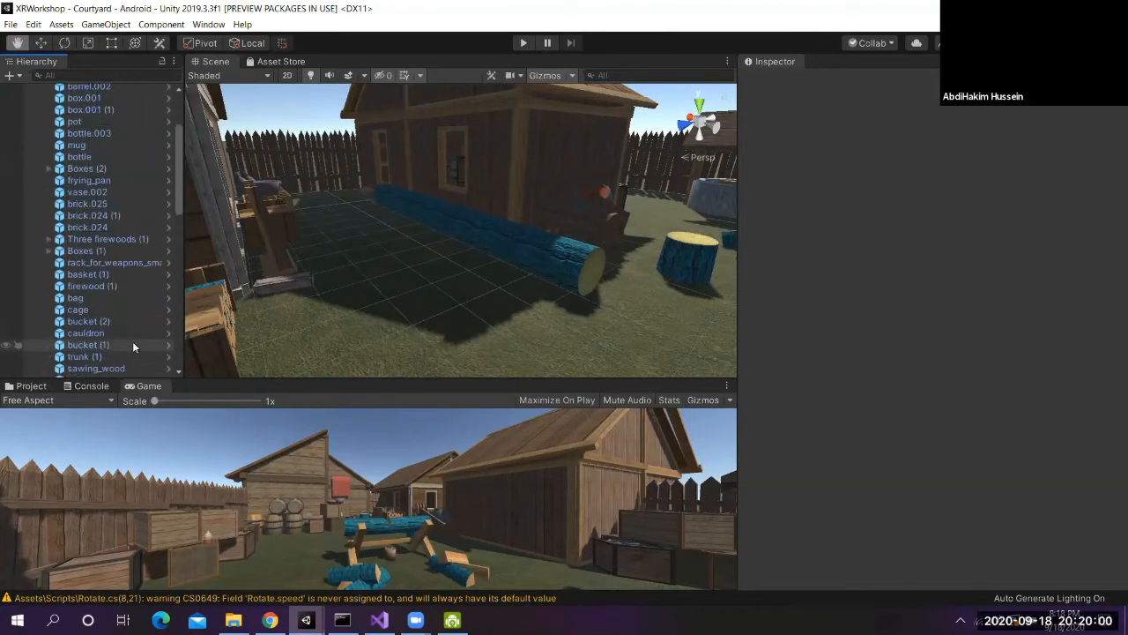
right_click_drag(460, 285, 483, 290)
scroll(131, 186, "up", 4)
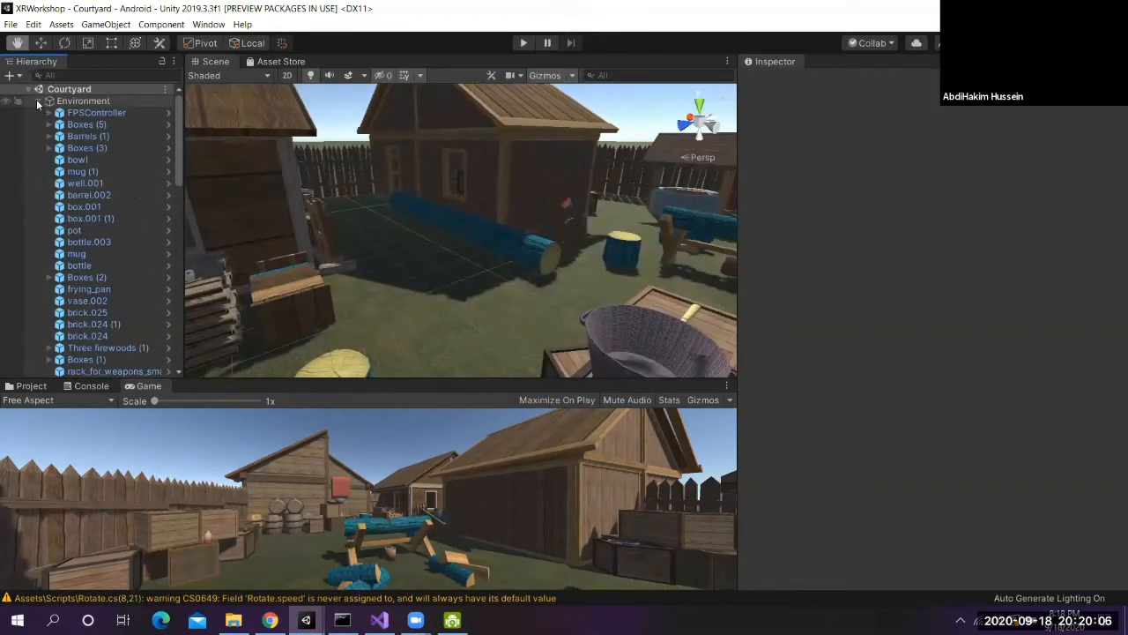
left_click(37, 100)
Add a Room-Scale XR Rig at the root of the Courtyard scene
right_click(70, 131)
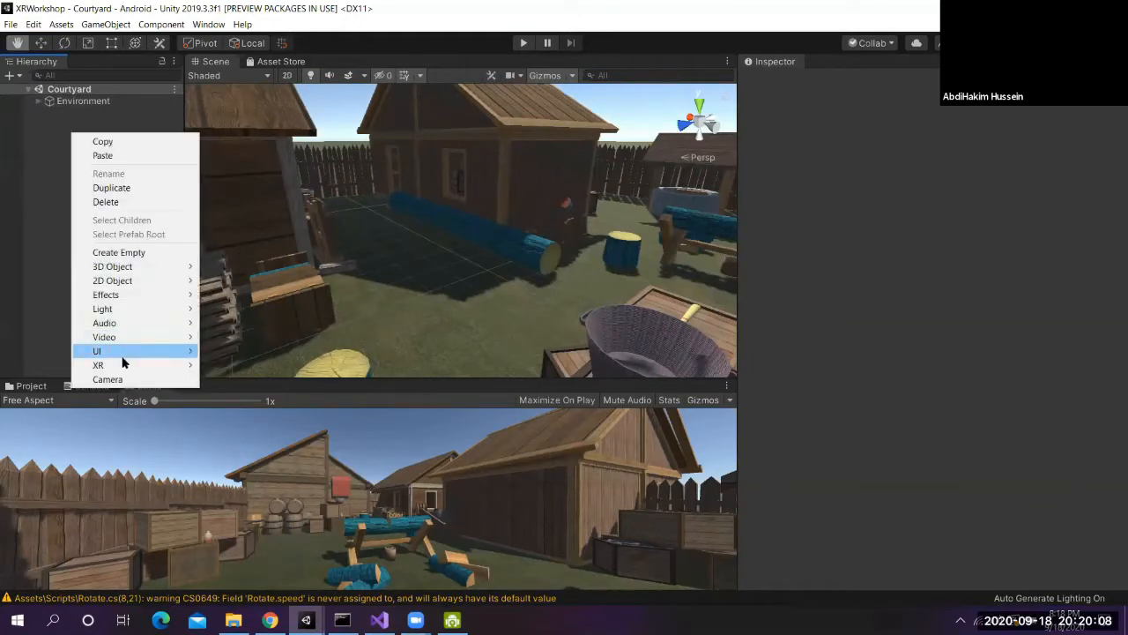
mouse_move(122, 365)
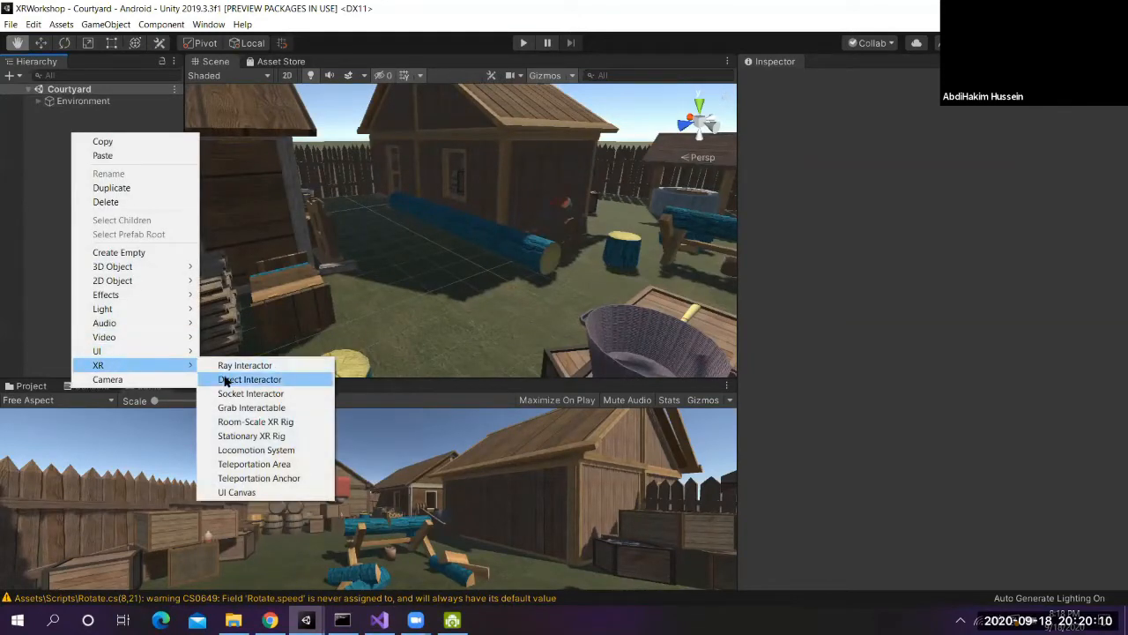
left_click(240, 427)
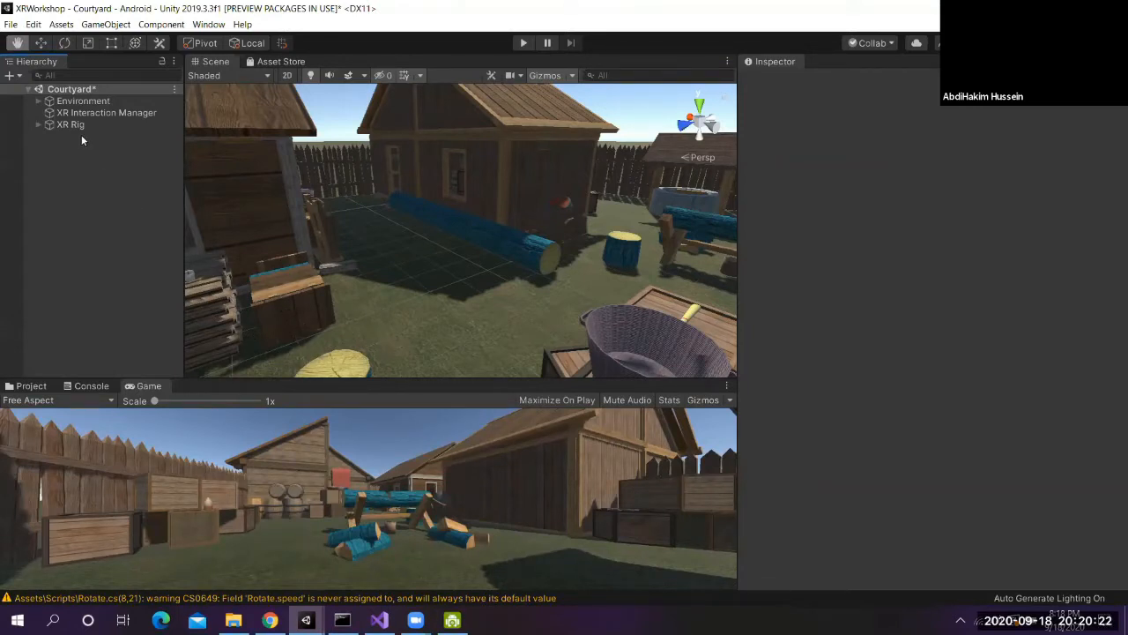
Expand the XR Rig and its Camera Offset and inspect their components
left_click(37, 125)
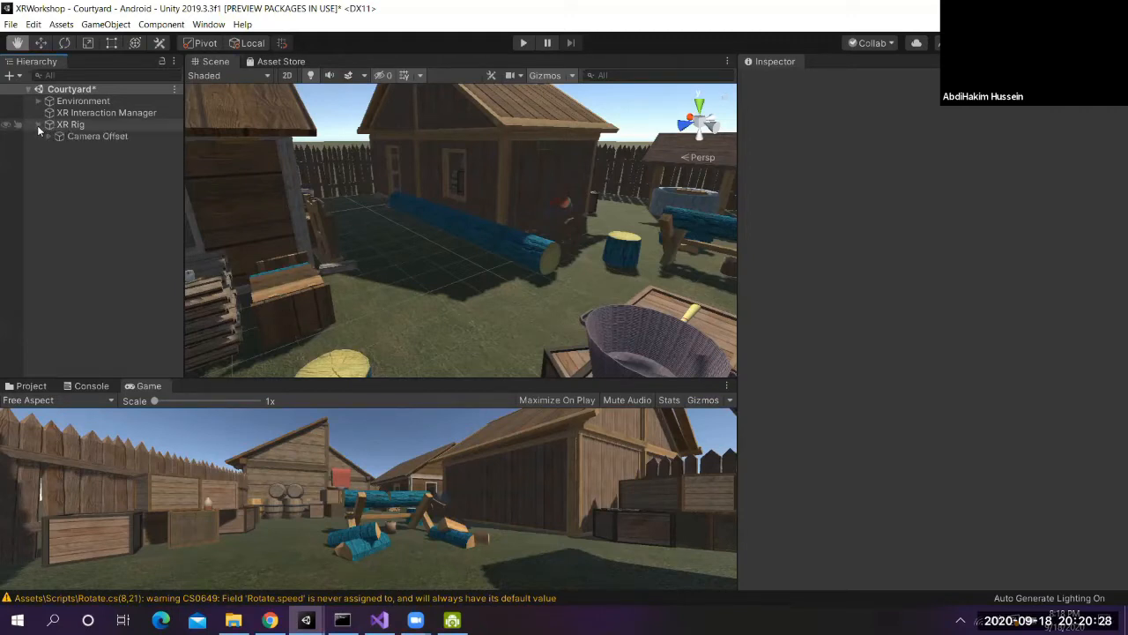
left_click(51, 138)
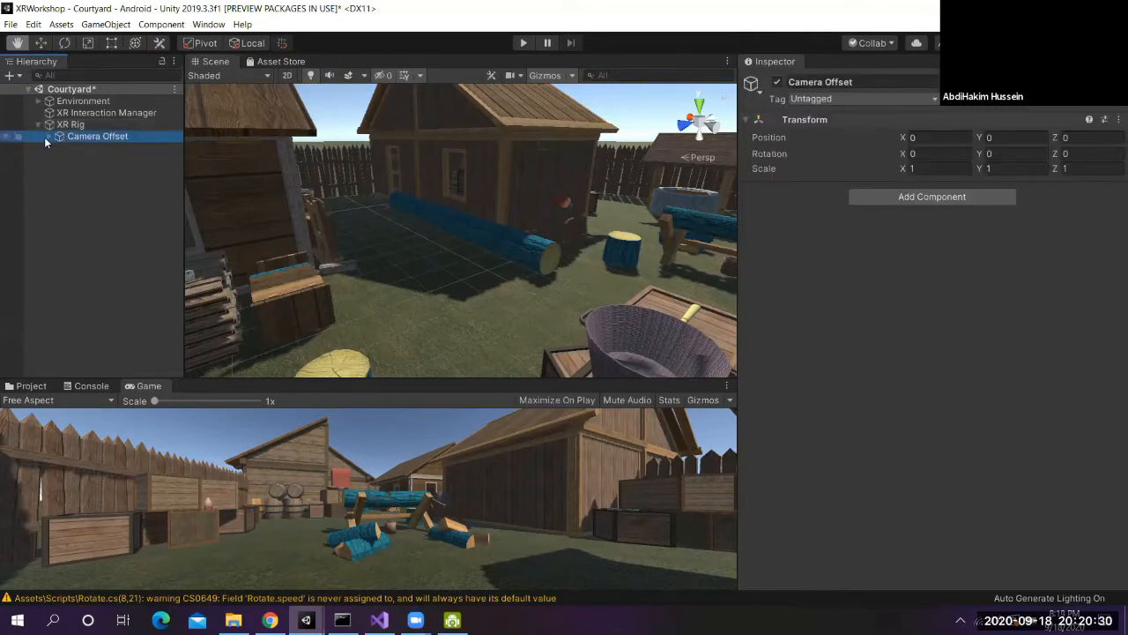
left_click(58, 125)
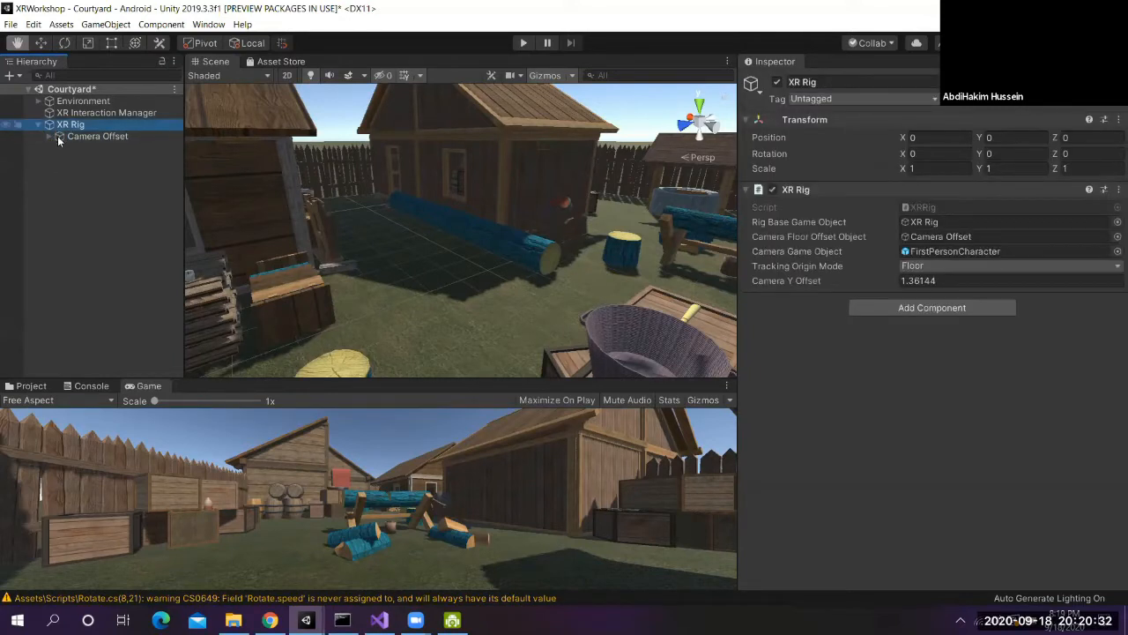
left_click(56, 137)
left_click(48, 137)
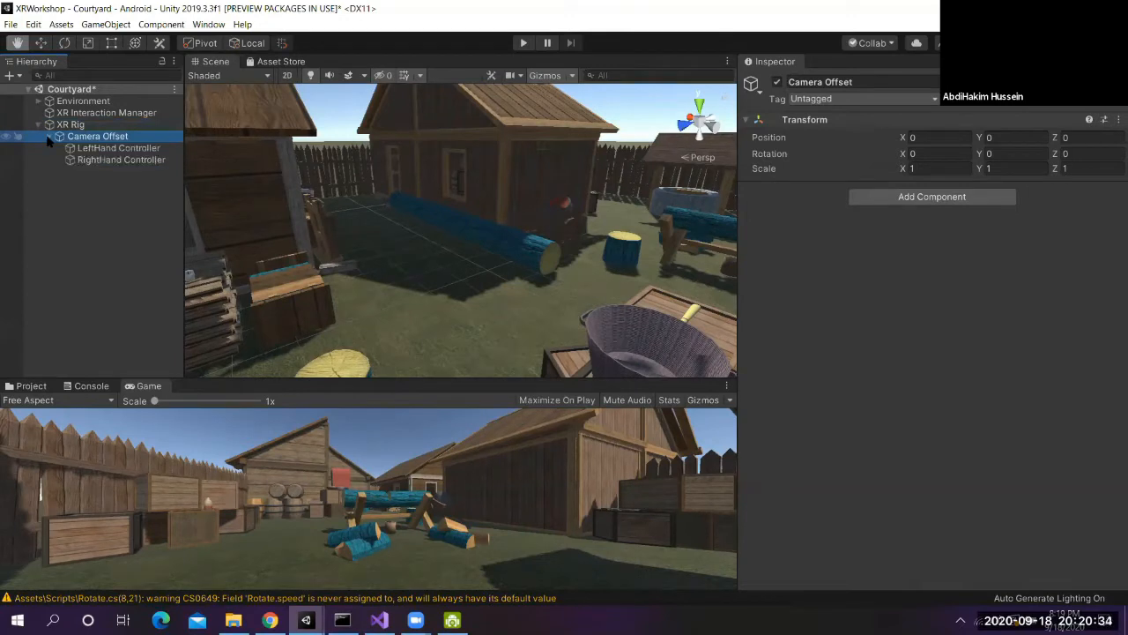
Compare the component settings of the LeftHand Controller and RightHand Controller
left_click(90, 148)
left_click(96, 162)
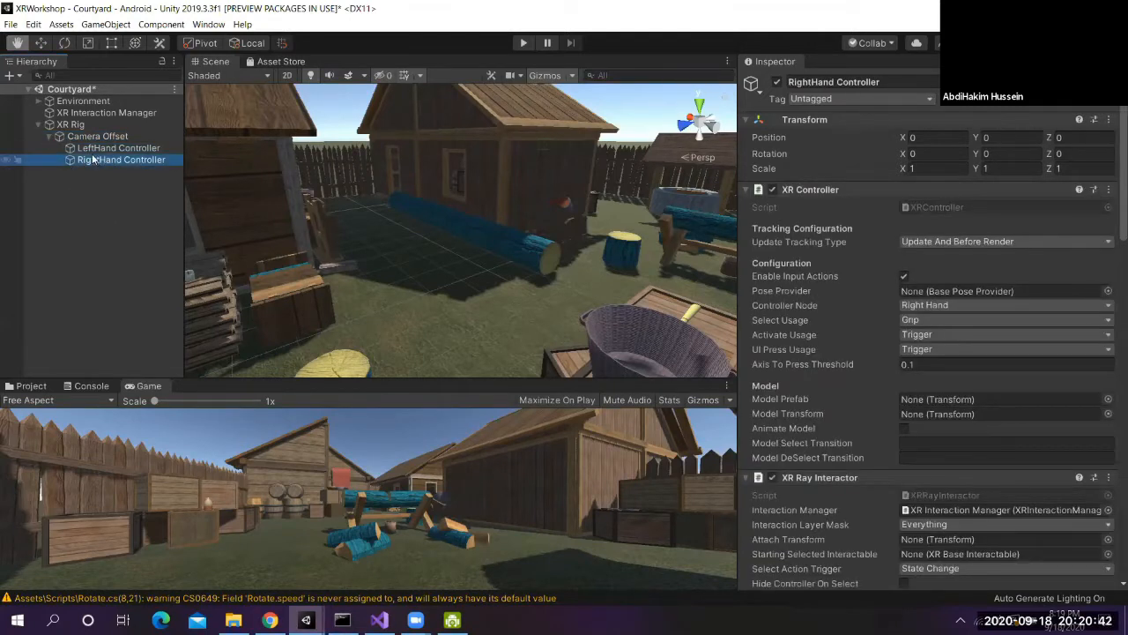
left_click(90, 149)
left_click(91, 157)
left_click(91, 150)
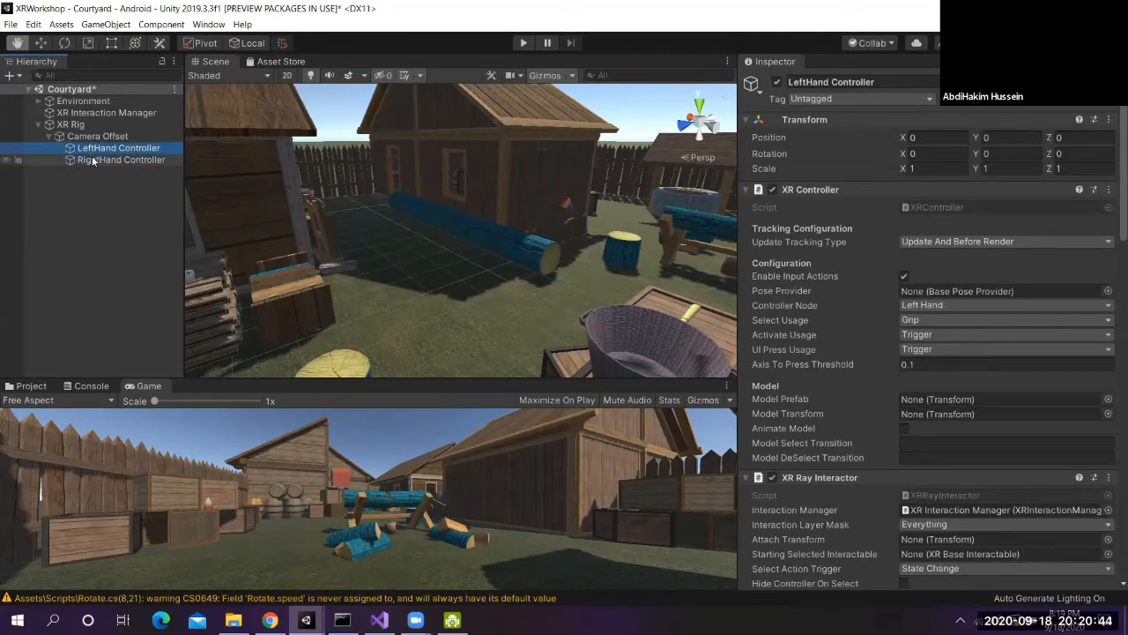
left_click(92, 156)
left_click(91, 149)
left_click(95, 161)
left_click(88, 149)
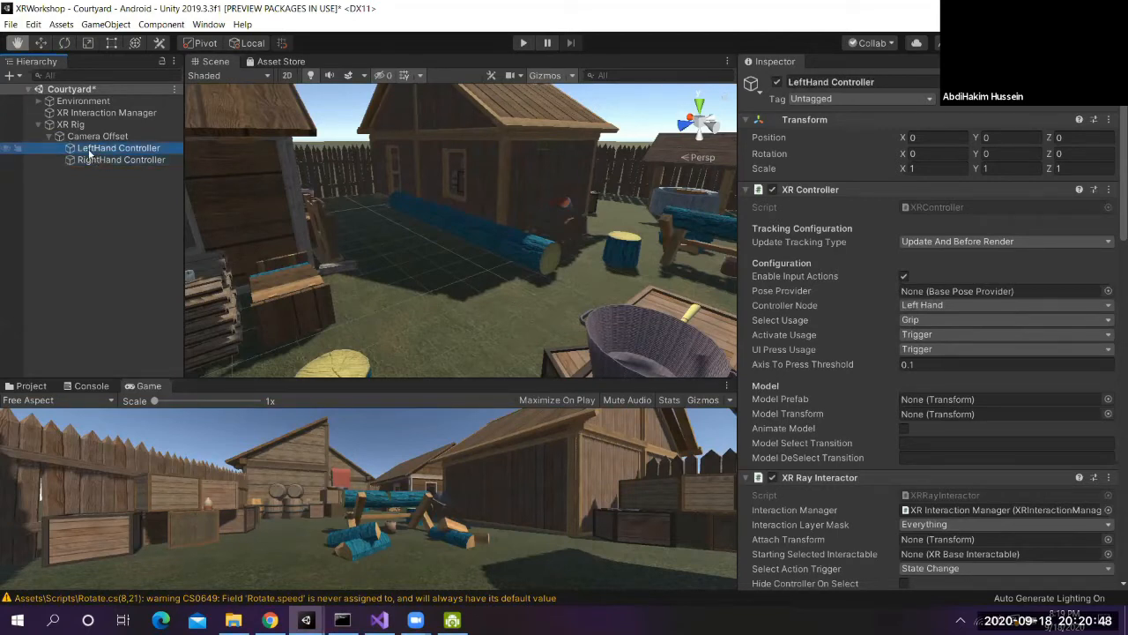
left_click(111, 163)
Deactivate the LeftHand Controller object
left_click(111, 150)
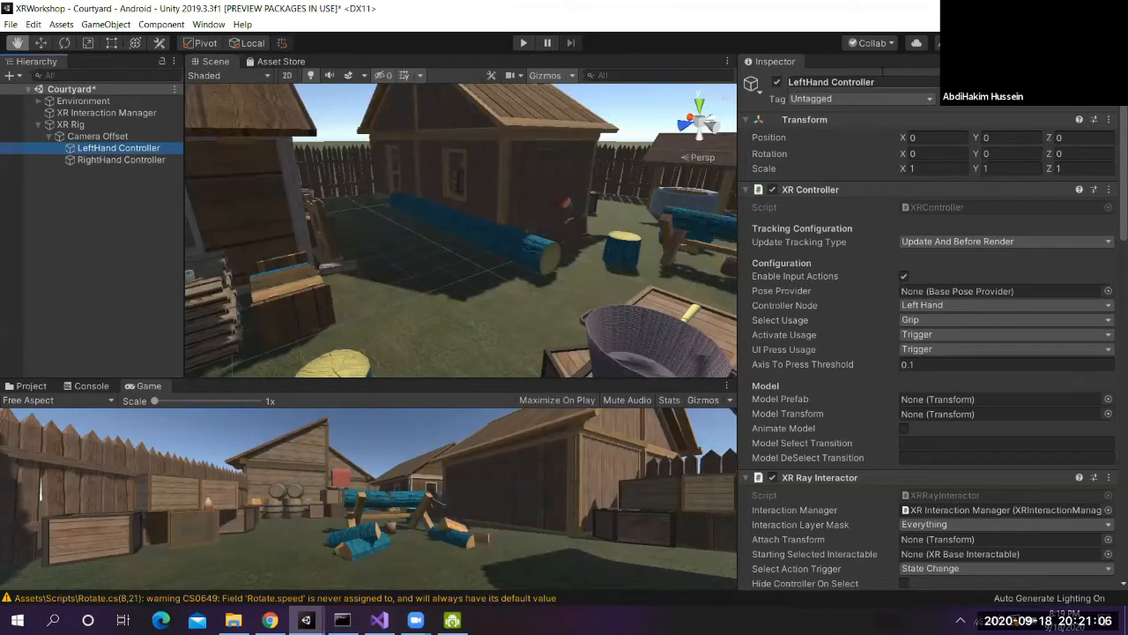
left_click(777, 83)
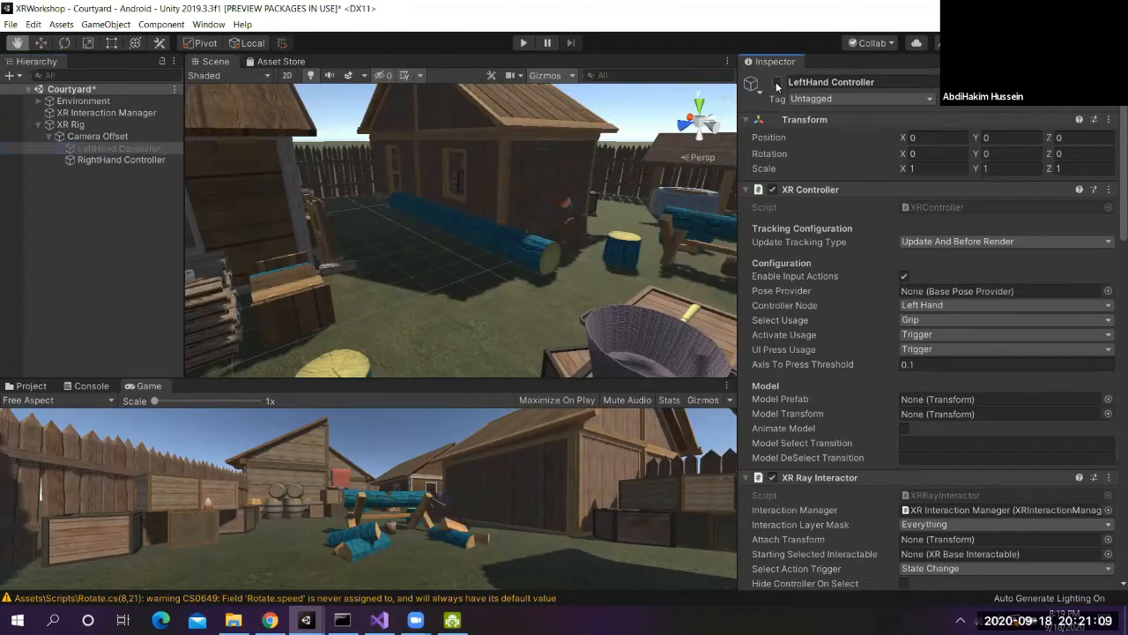
left_click(107, 162)
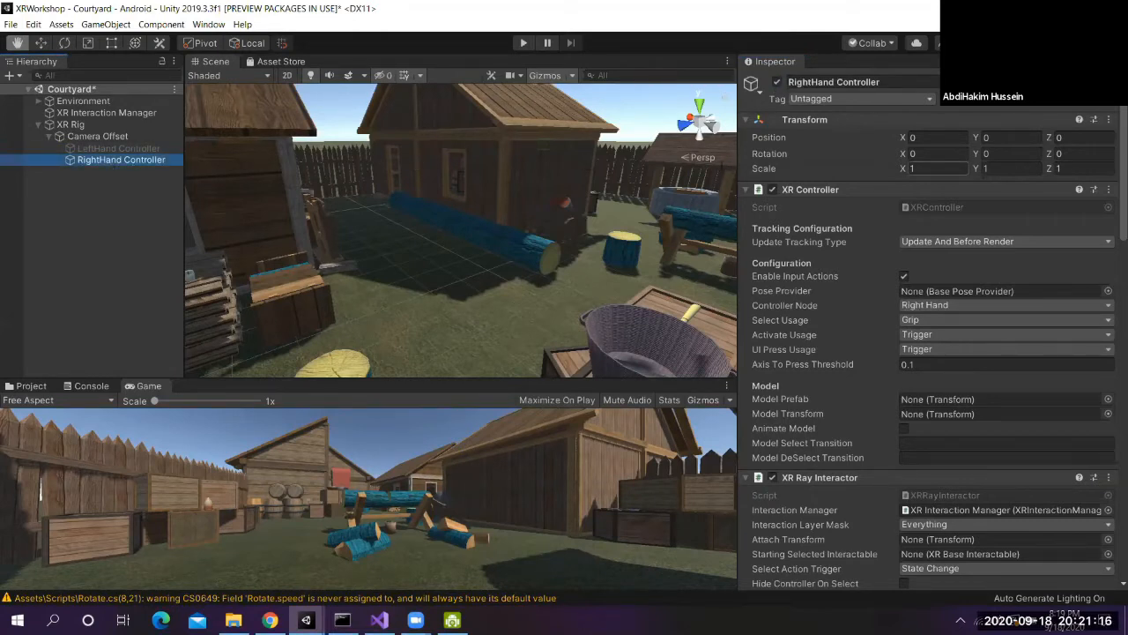
Add a Locomotion System component to the XR Rig and assign the rig's own XR Rig component to it
left_click(70, 124)
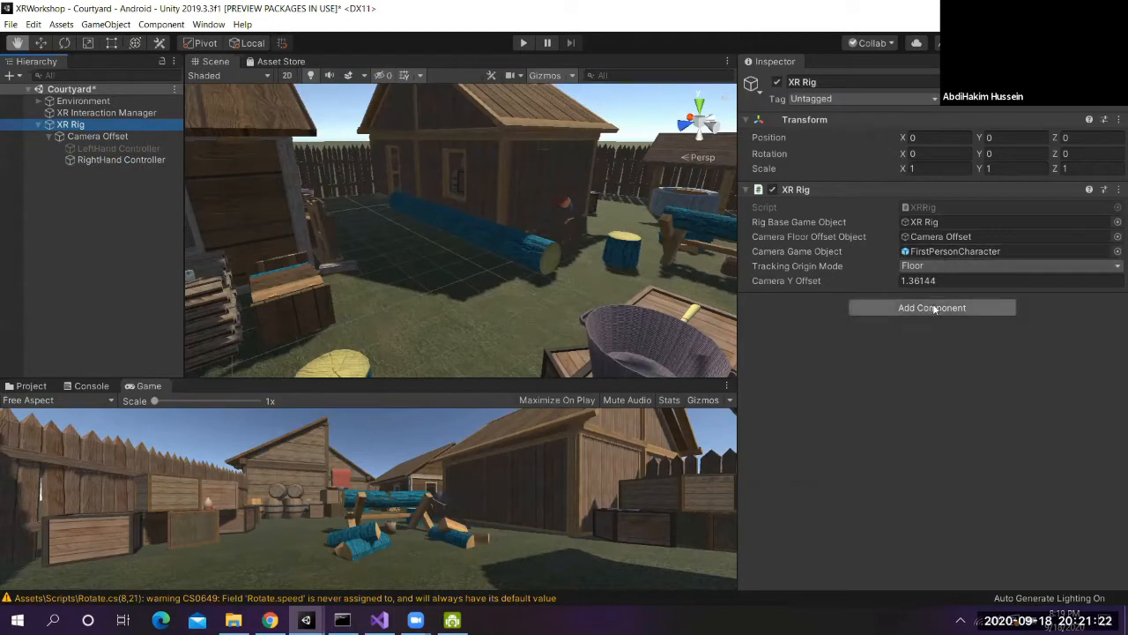
left_click(886, 306)
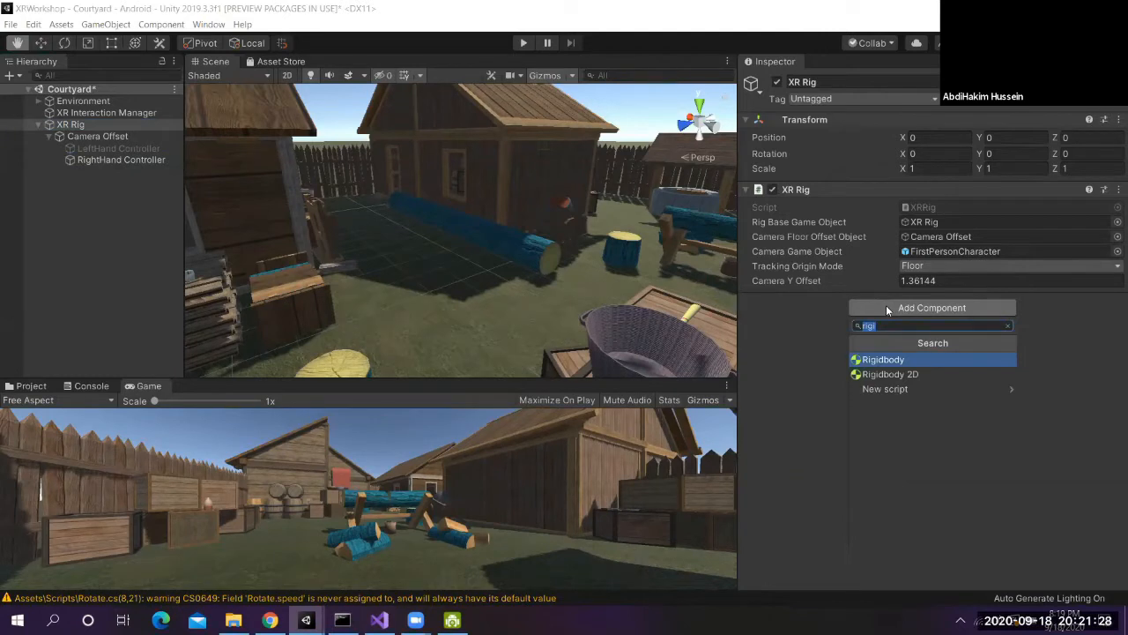
type("loco")
key("Return")
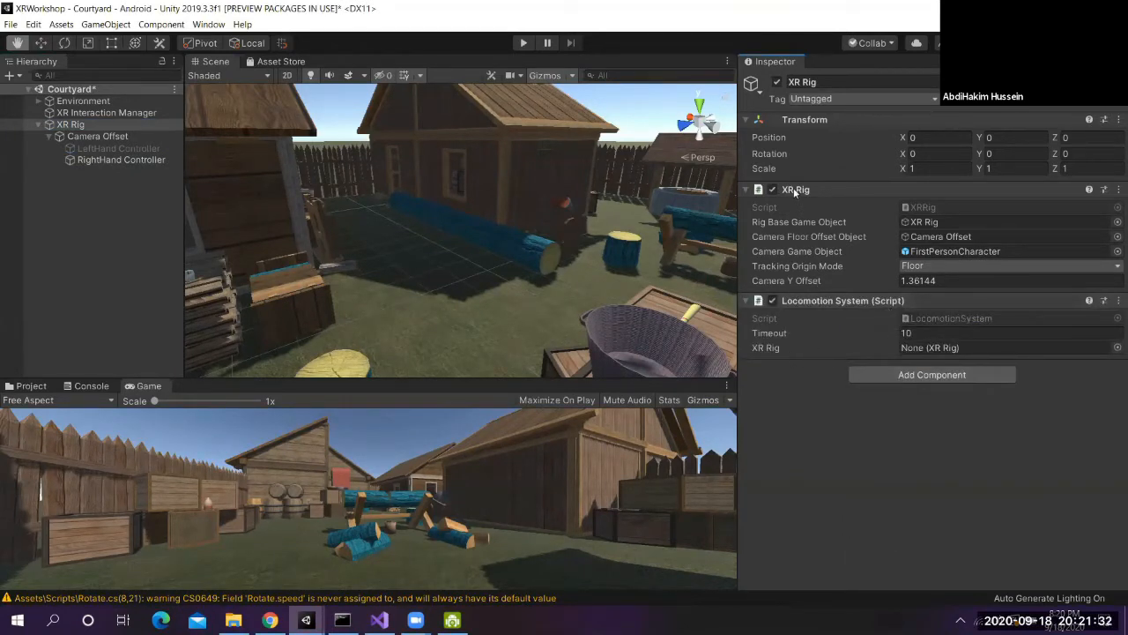
left_click_drag(793, 187, 927, 347)
Add a Teleportation Provider component to the XR Rig
left_click(932, 375)
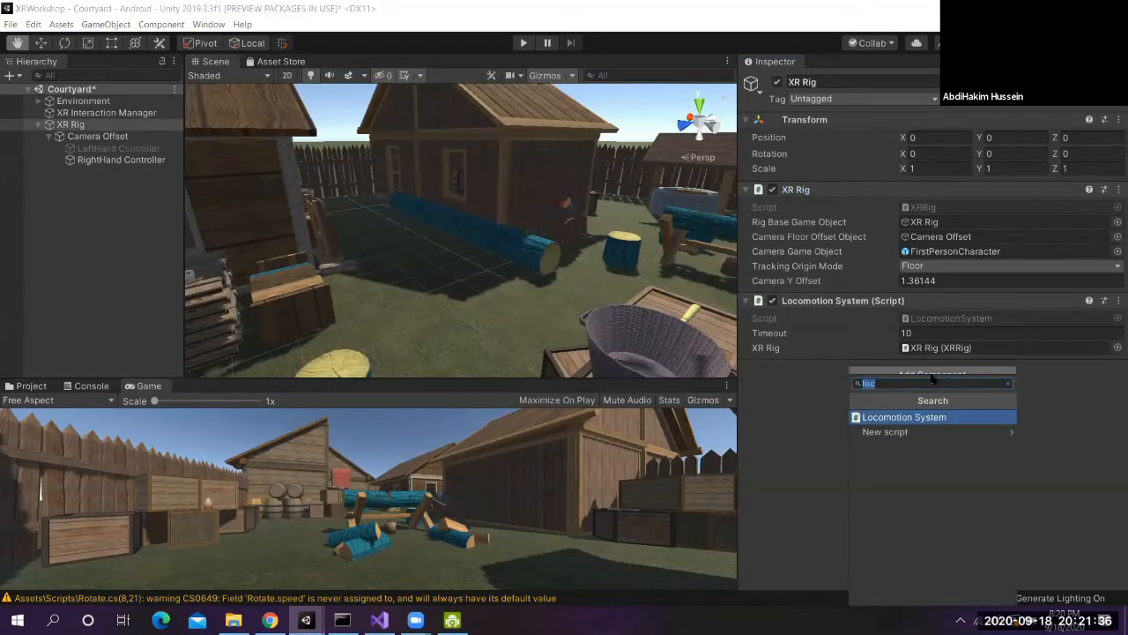
type("tele")
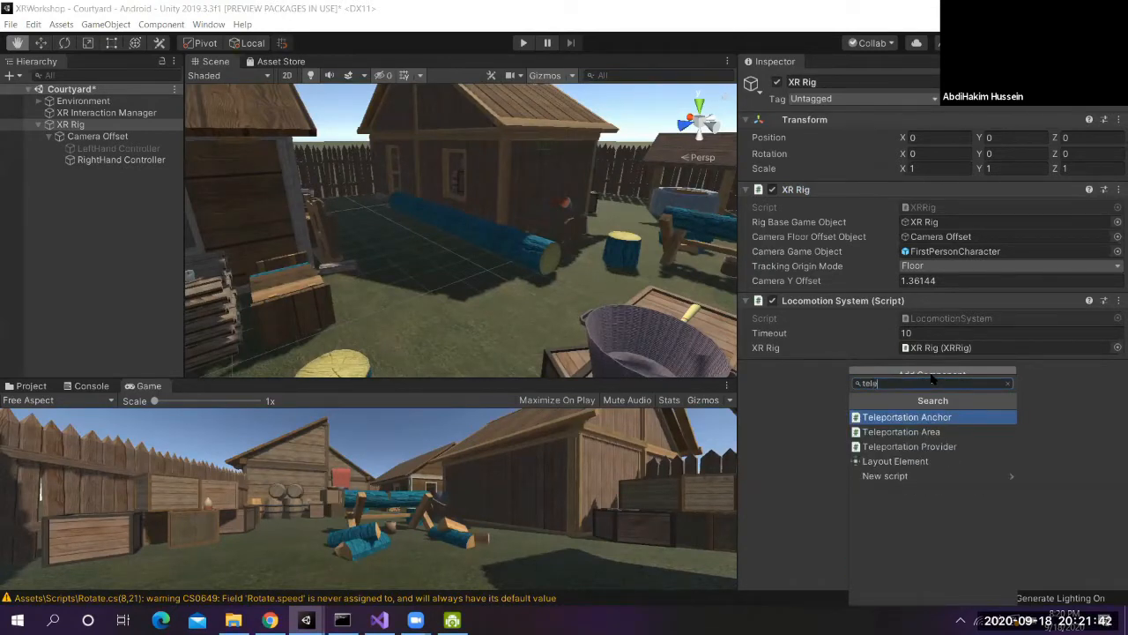
key("Down")
key("Down")
key("Return")
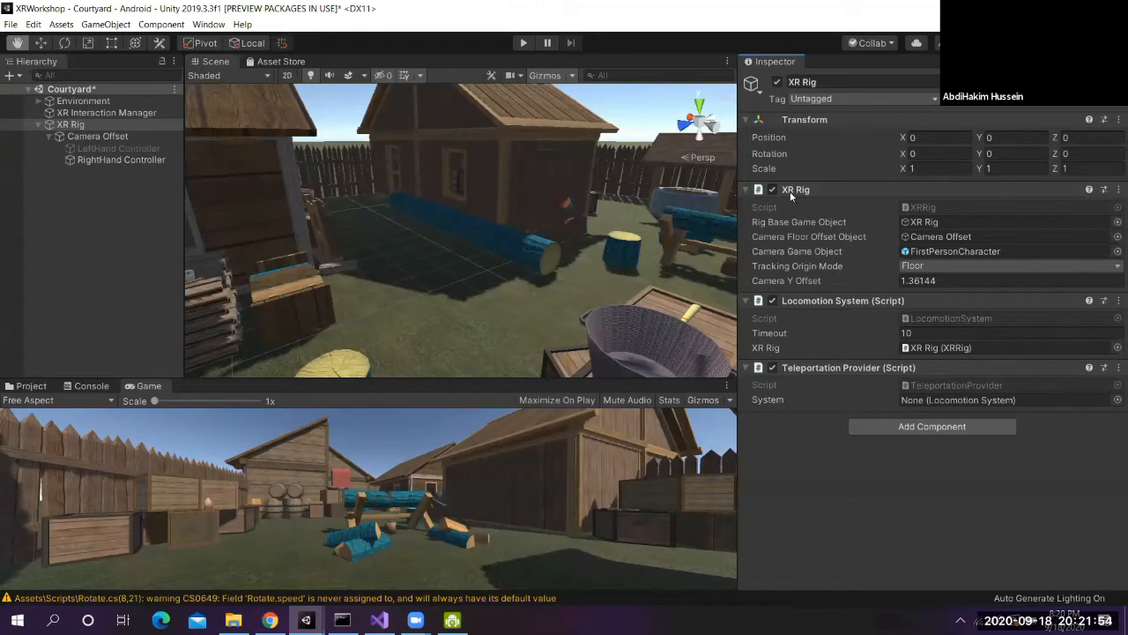
Set the Locomotion System's XR Rig reference to None and play the scene to check which rig it references
left_click(1117, 348)
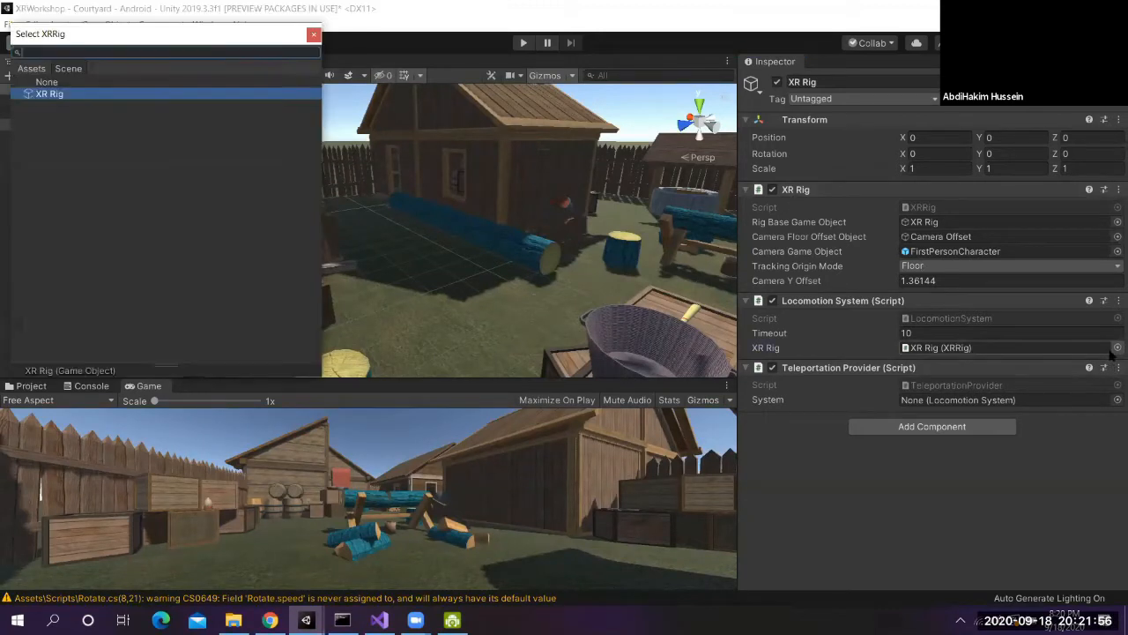
left_click(129, 81)
left_click(456, 46)
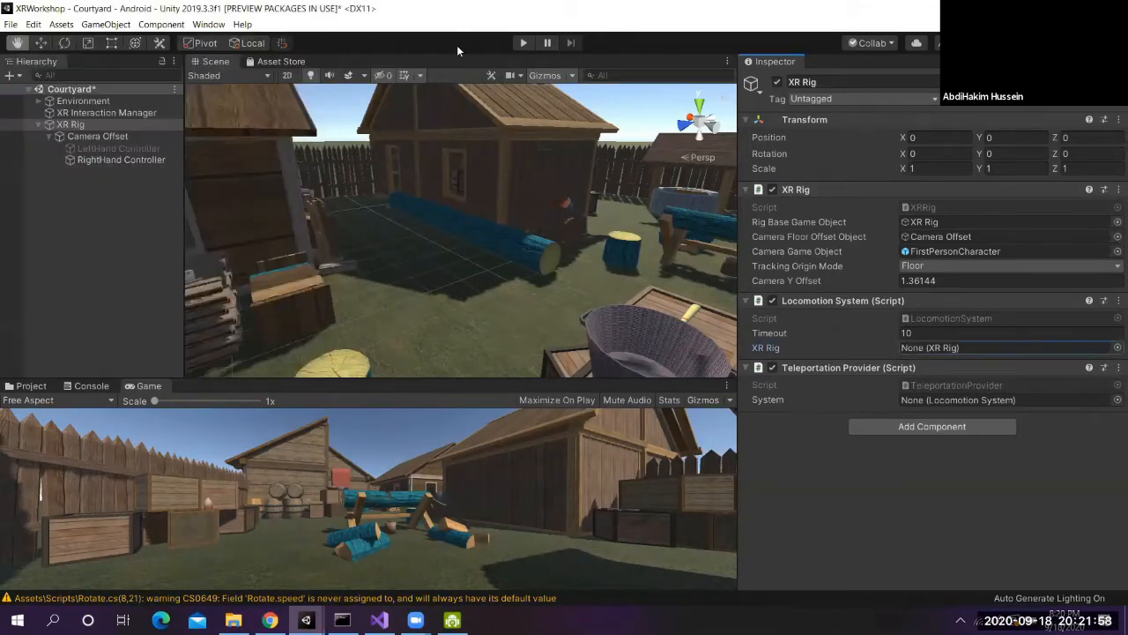
left_click(526, 49)
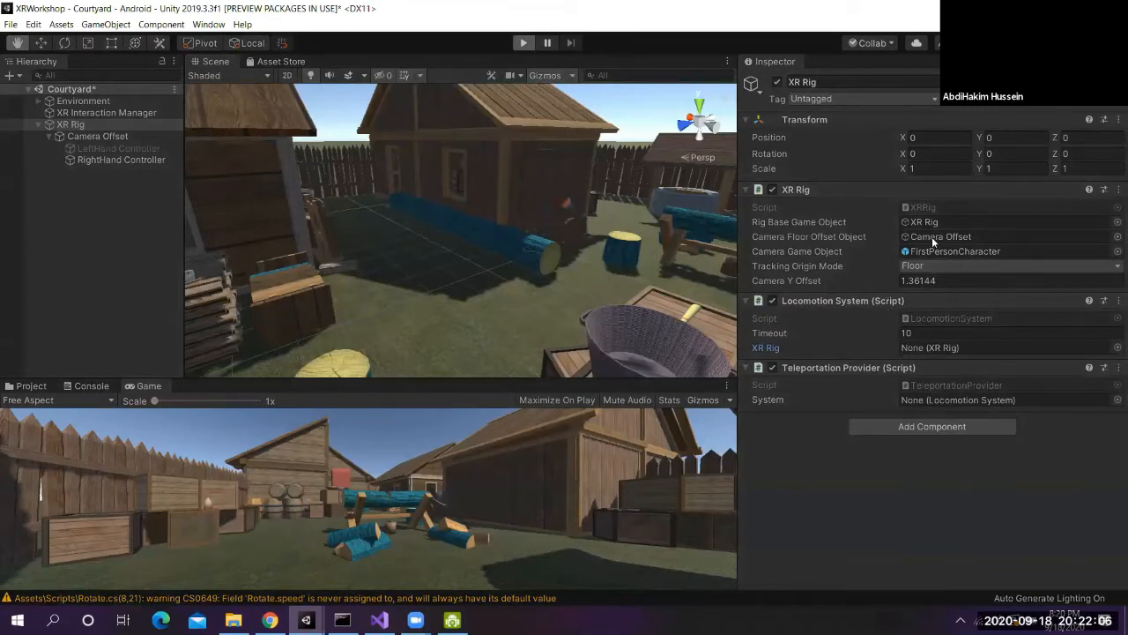
left_click(941, 347)
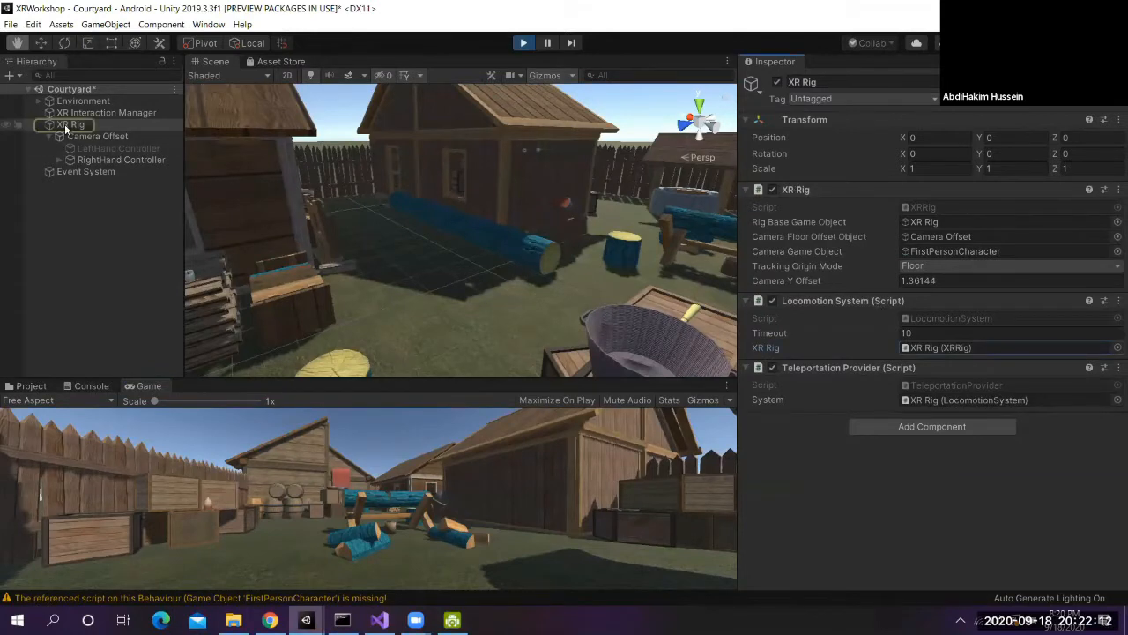
Stop playing the scene and assign the XR Rig's Locomotion System to the Teleportation Provider's System reference
left_click(522, 43)
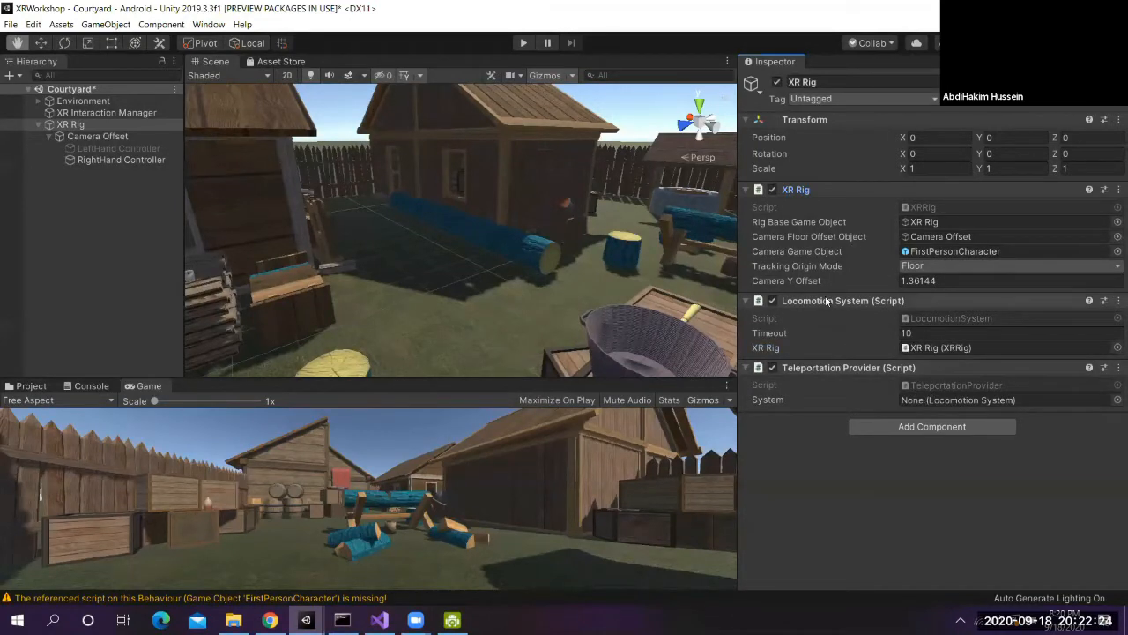
left_click_drag(825, 301, 921, 401)
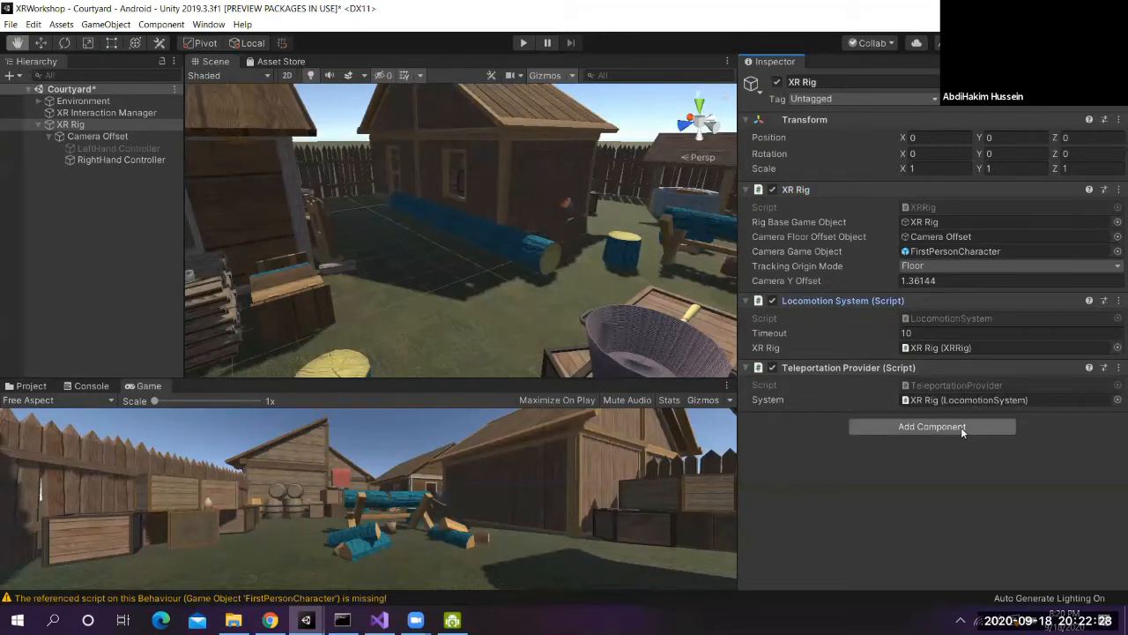
Add a Snap Turn Provider component to the XR Rig and assign the rig's Locomotion System as its System
left_click(961, 426)
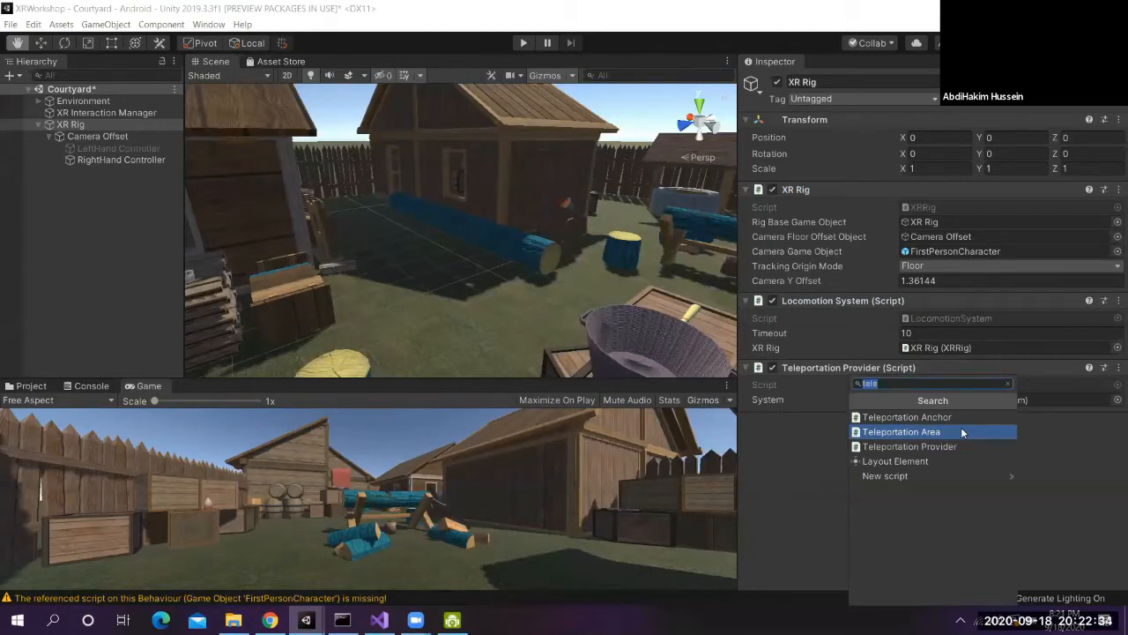
type("snap")
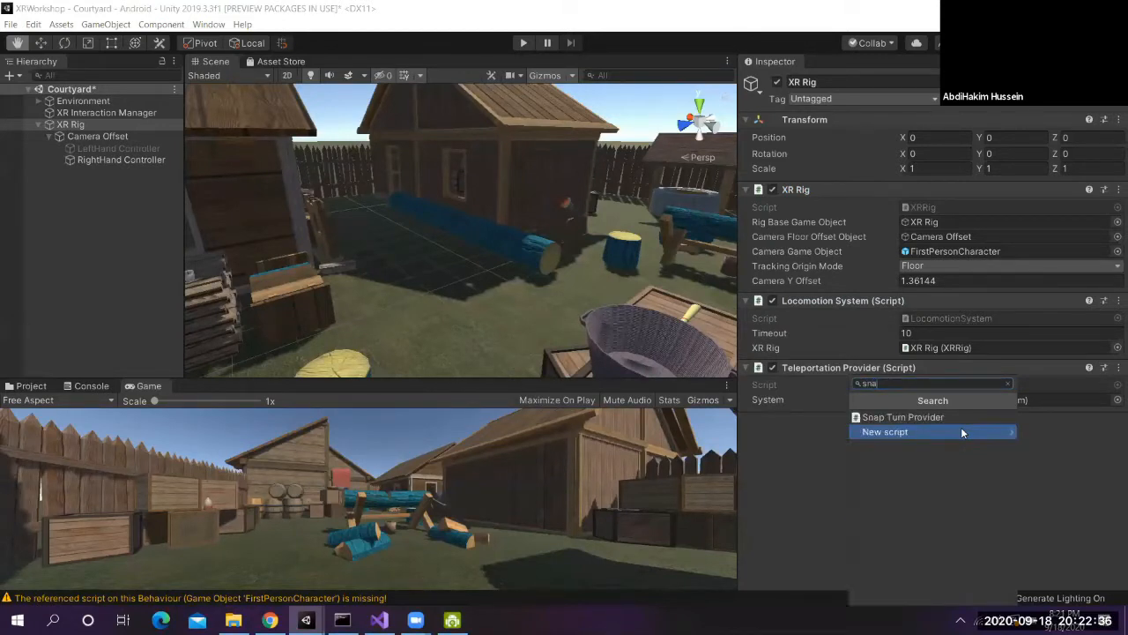
key("Up")
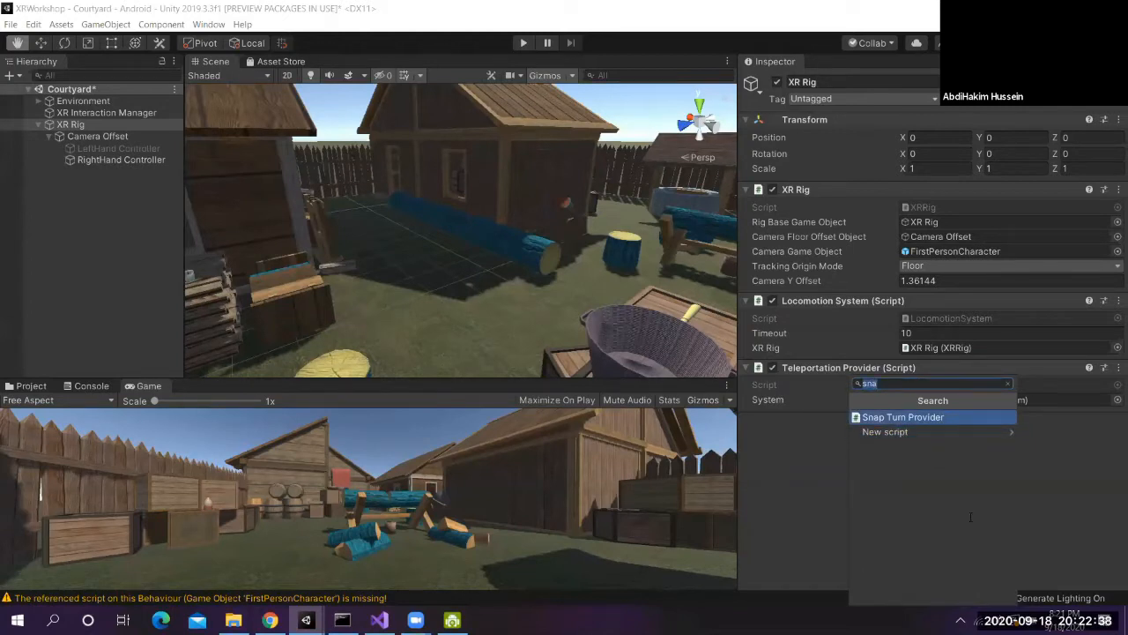
key("Return")
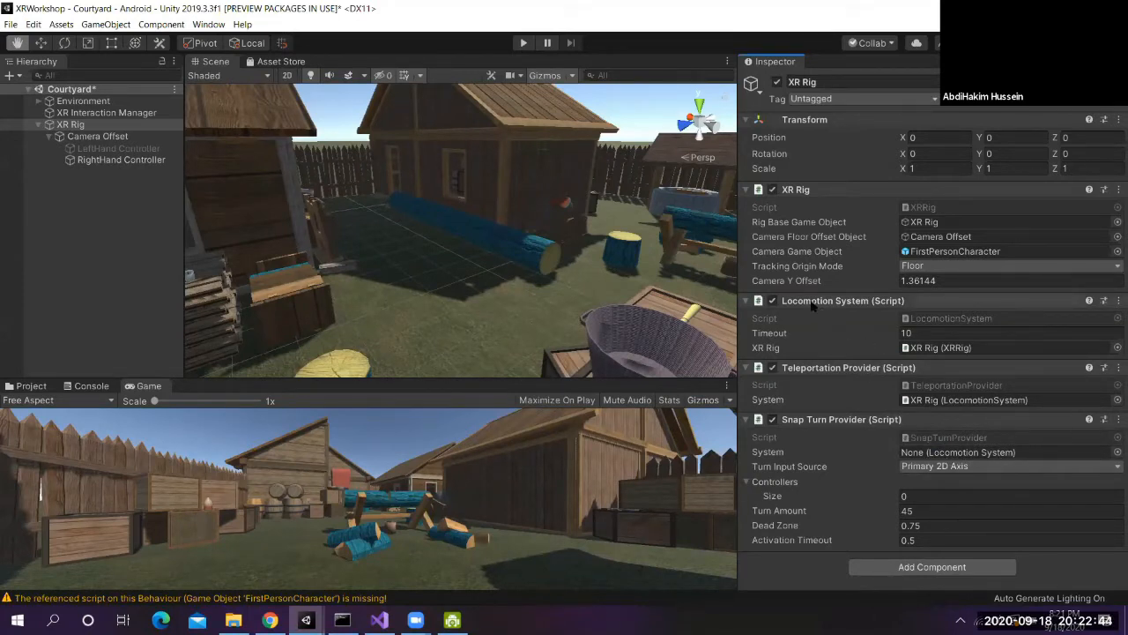
left_click_drag(912, 452, 921, 455)
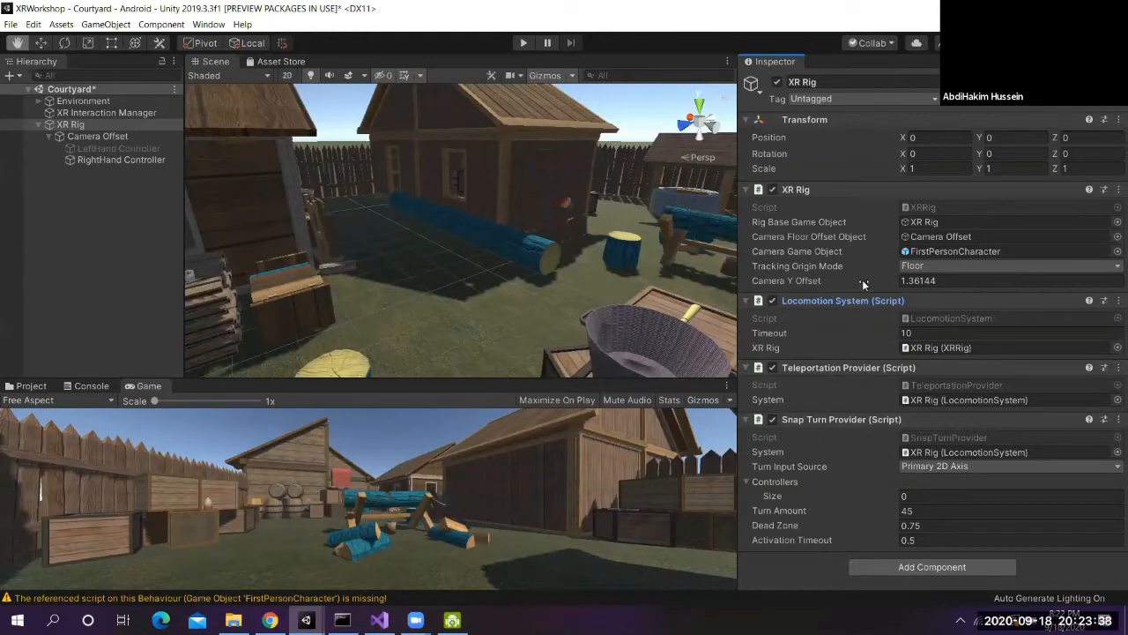
Inspect the RightHand Controller's components and look around the courtyard near the logs and crates
mouse_move(858, 351)
left_click(96, 162)
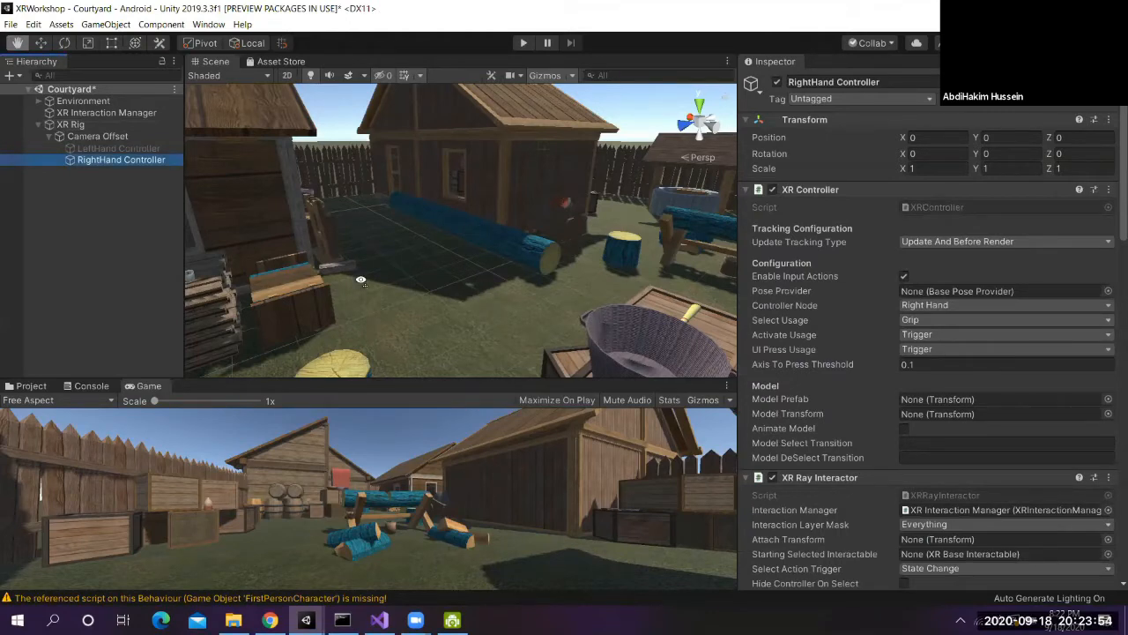
right_click_drag(361, 282, 275, 318)
mouse_move(444, 274)
right_mouse_down()
mouse_move(587, 222)
mouse_move(468, 265)
mouse_move(472, 241)
mouse_move(502, 256)
mouse_move(484, 216)
mouse_move(441, 268)
right_mouse_up()
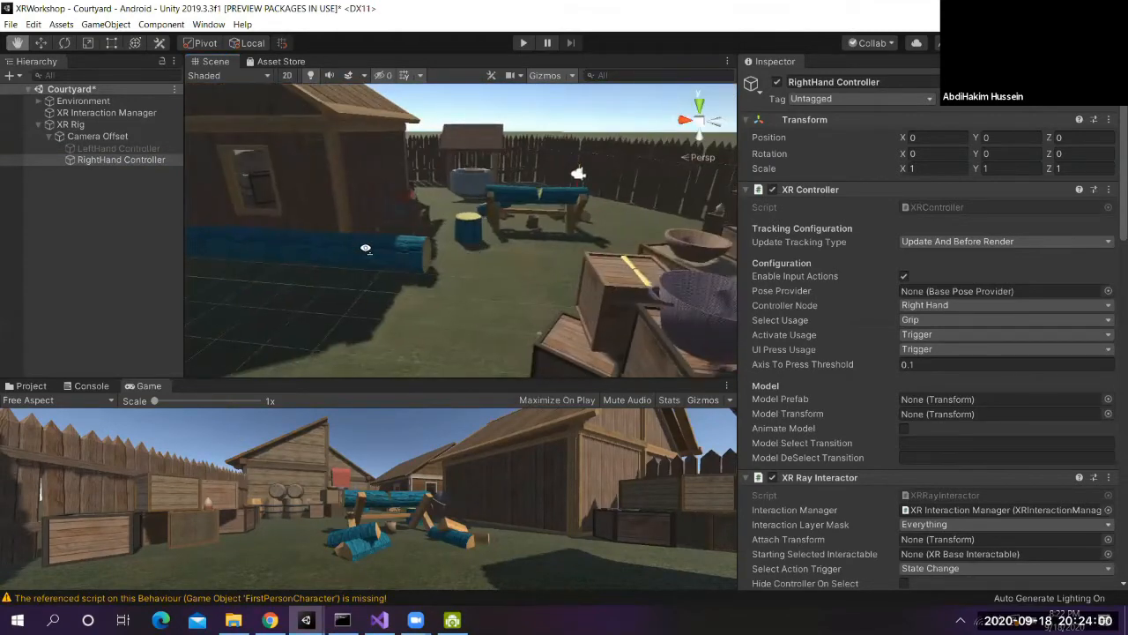
right_click_drag(527, 225, 520, 252)
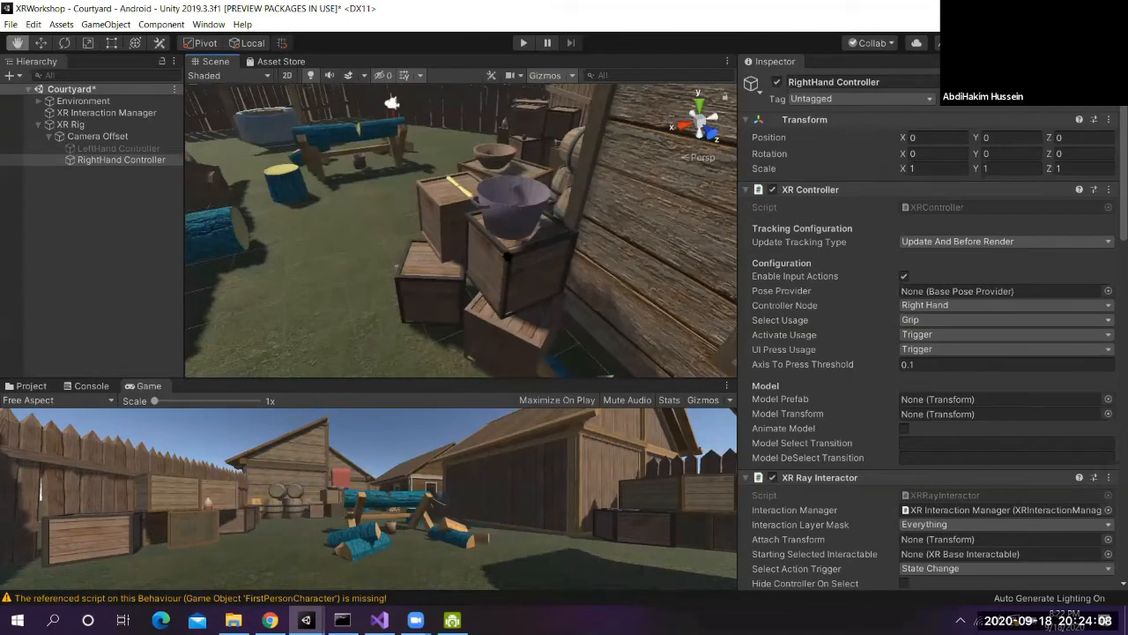
right_click_drag(546, 199, 454, 190)
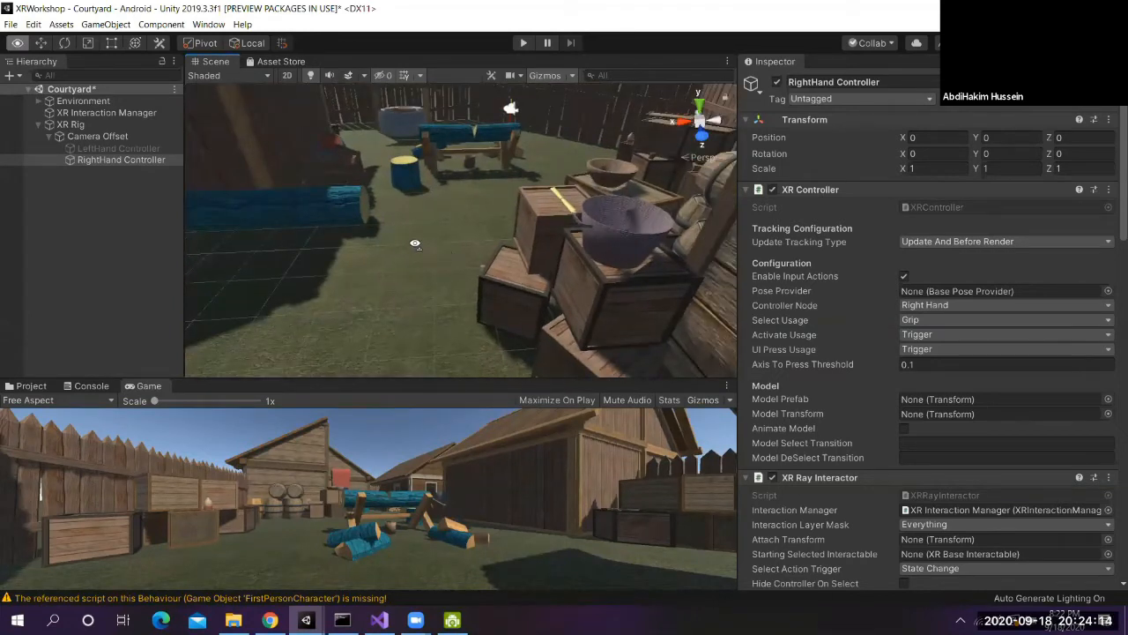
right_click_drag(371, 218, 358, 198)
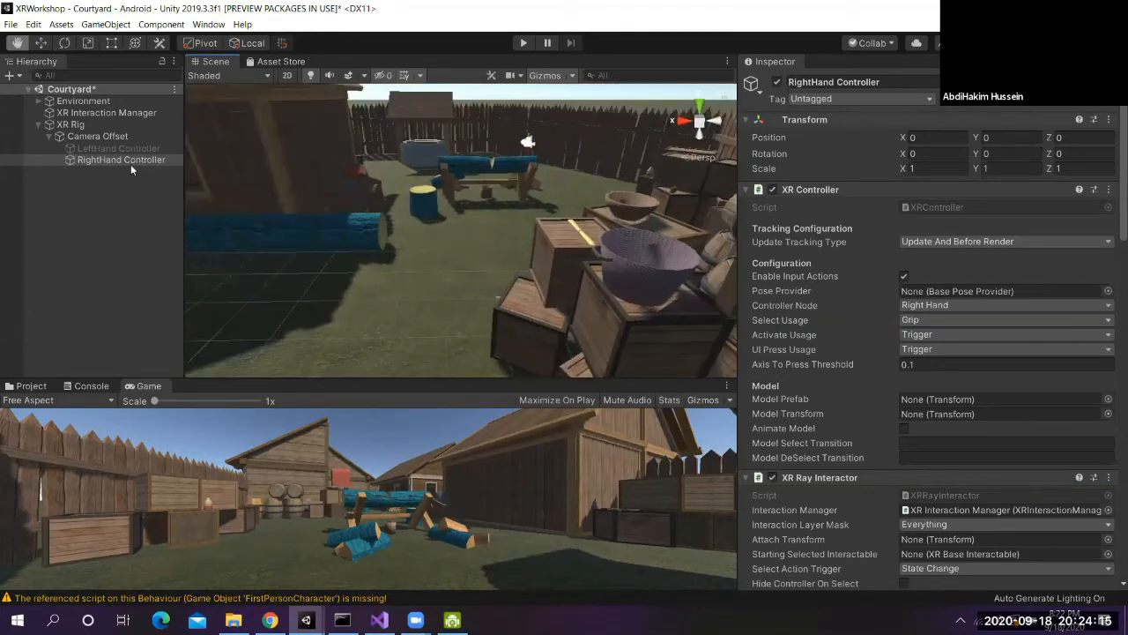
Create an empty game object at the scene's root level and name it TeleportPoints
left_click(38, 125)
left_click(57, 143)
right_click(55, 141)
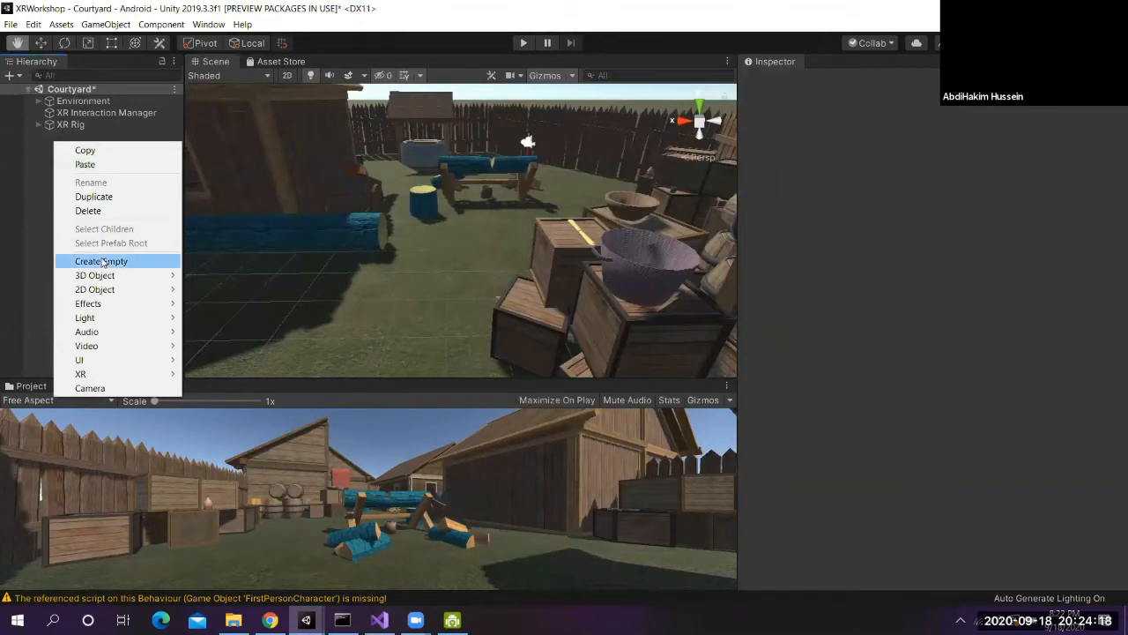
left_click(102, 262)
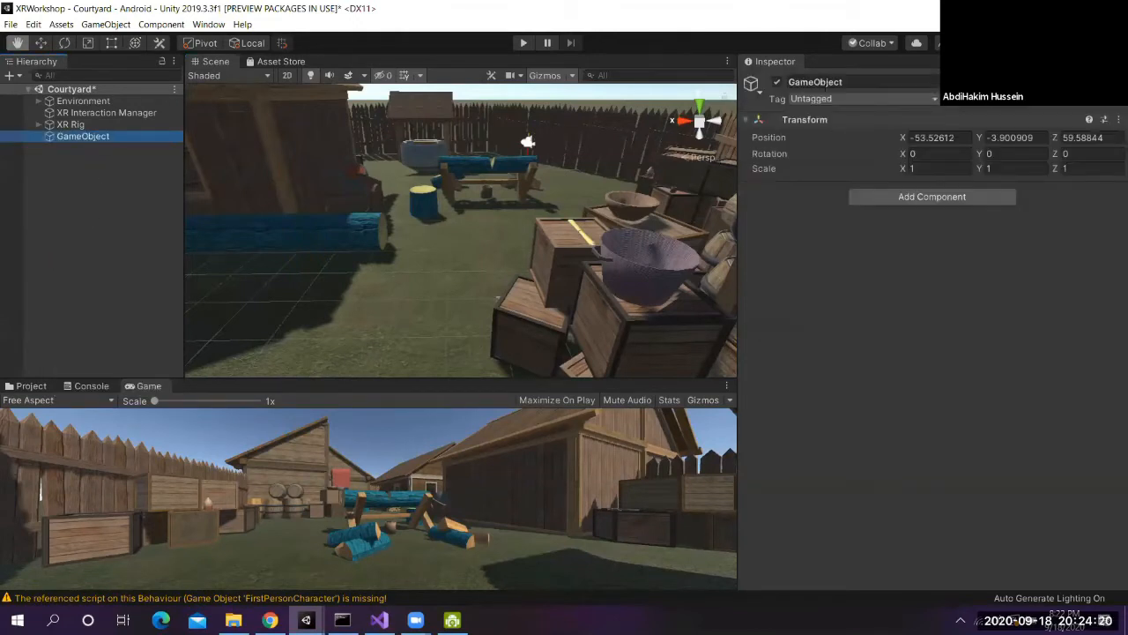
left_click(815, 81)
type("Te")
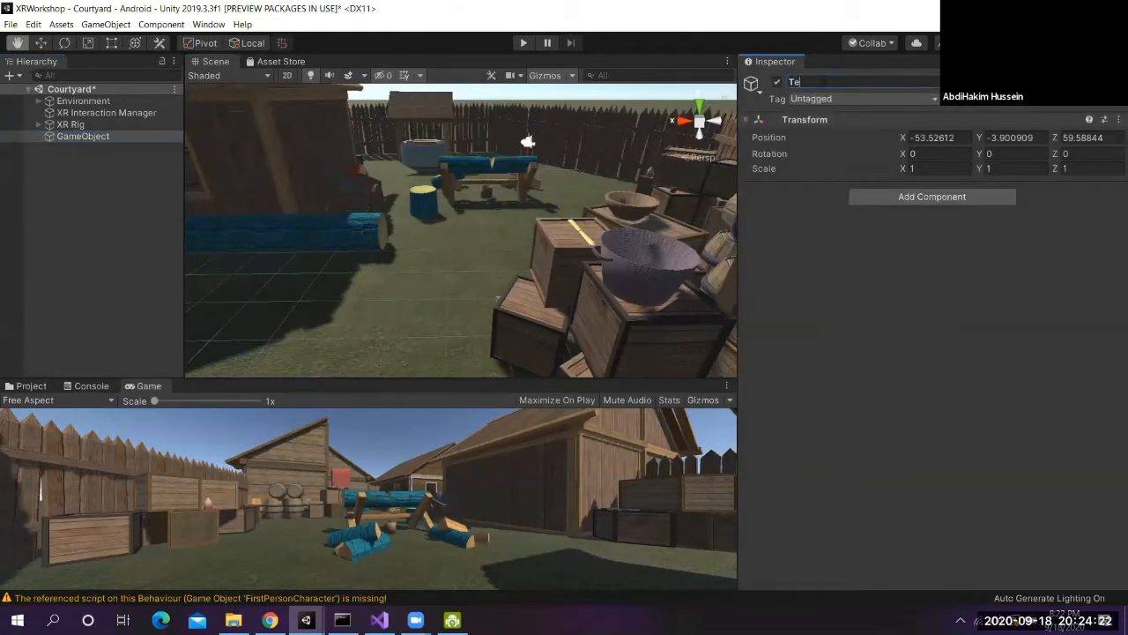
type("leportPoint")
key("Return")
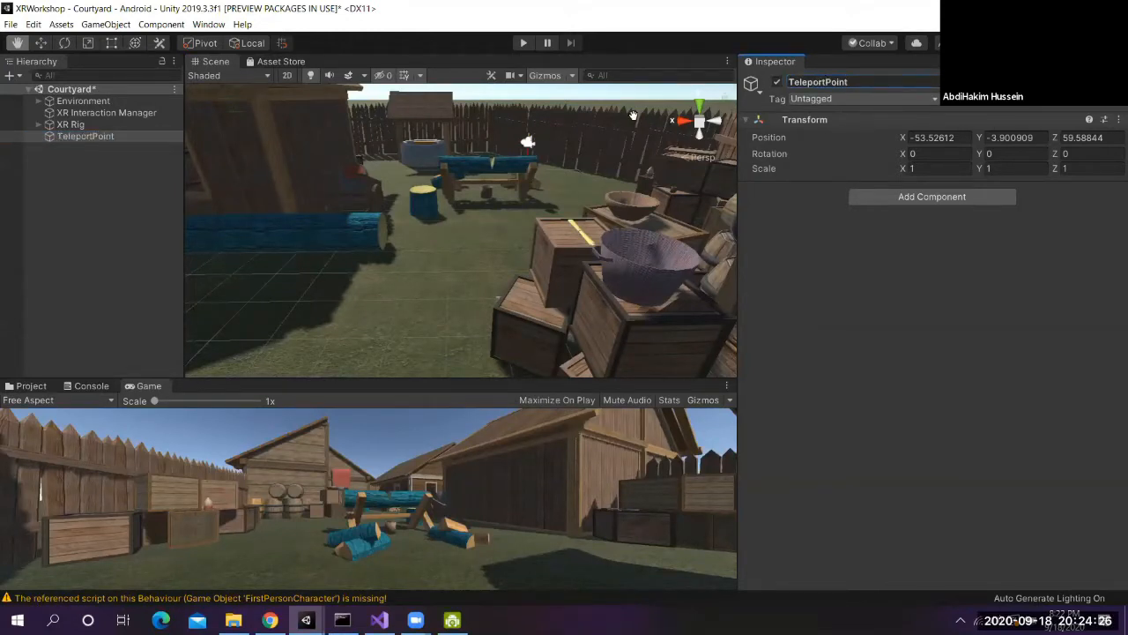
left_click(853, 81)
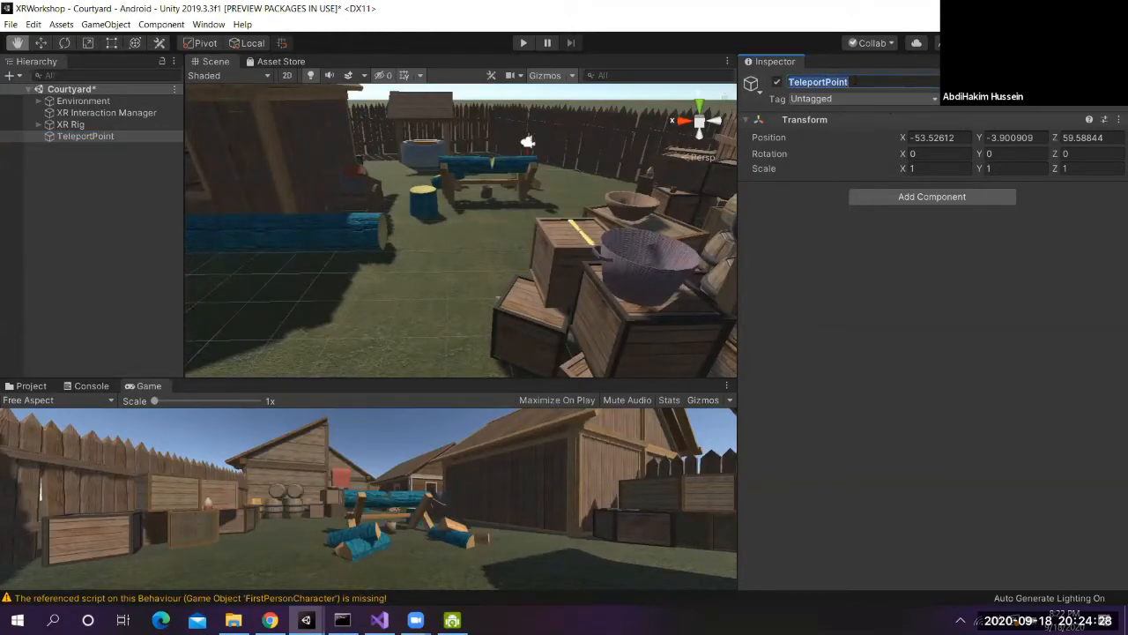
left_click(853, 81)
type("s")
left_click(65, 158)
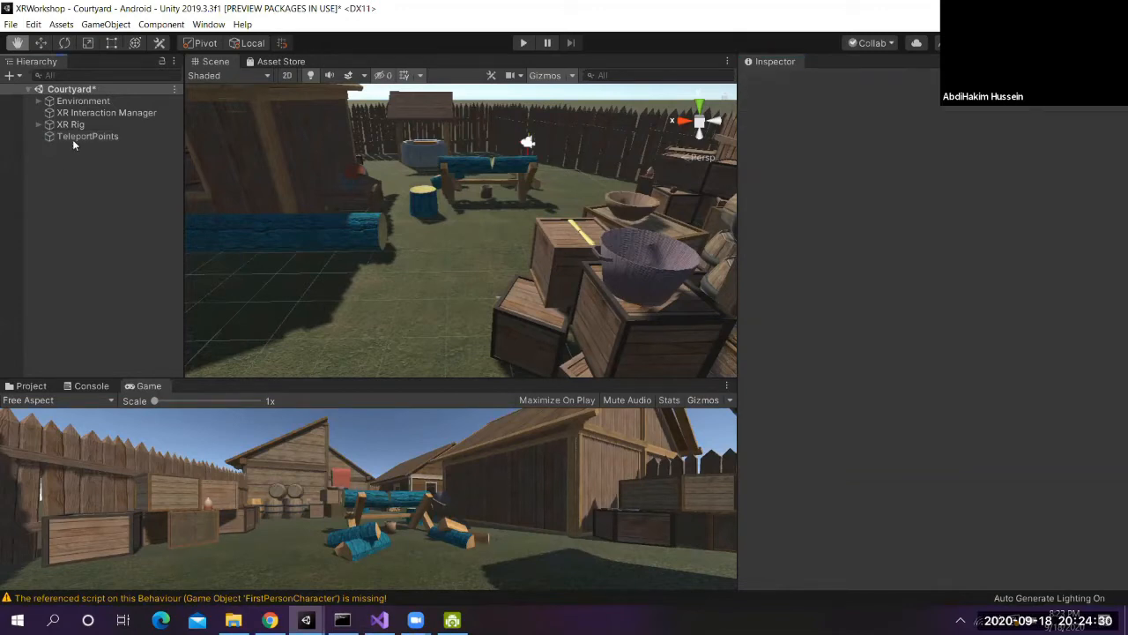
With TeleportPoints selected, examine the courtyard ground around the tree stumps, log bench and stacked crates
left_click(73, 139)
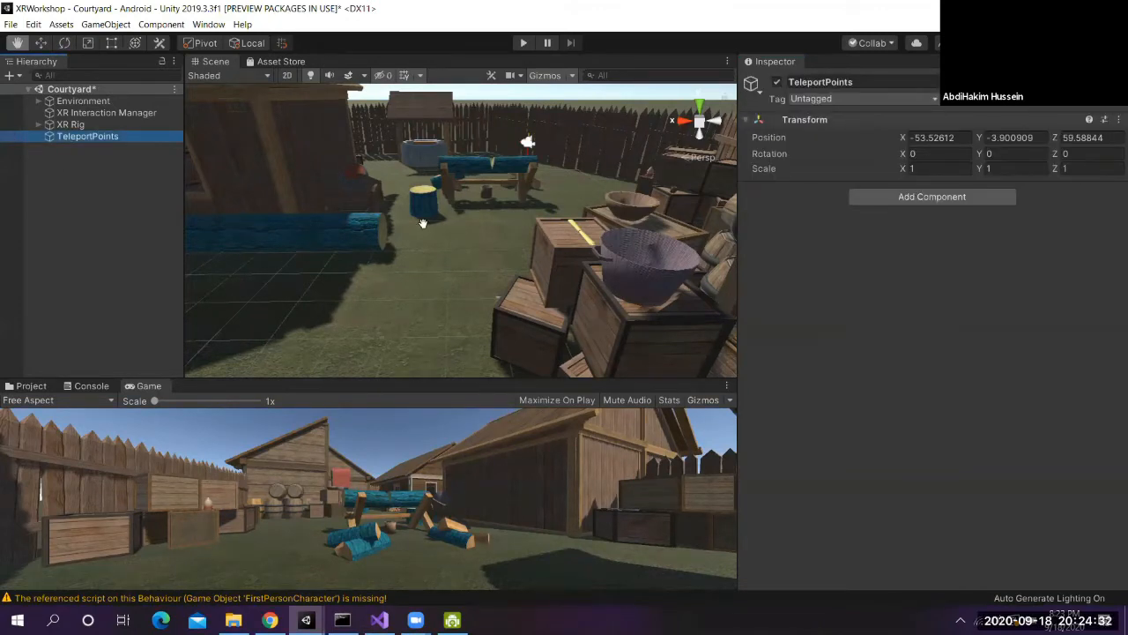
middle_click_drag(424, 224, 445, 249)
left_click_drag(445, 250, 400, 228, "alt")
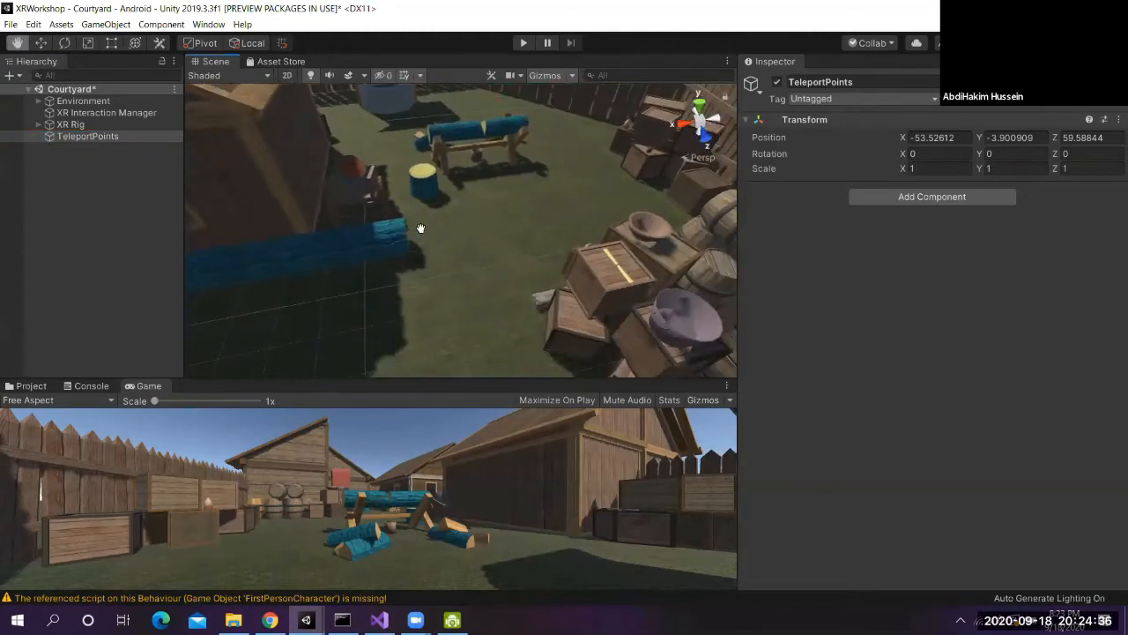
left_click_drag(436, 227, 468, 256)
scroll(499, 264, "up", 3)
scroll(464, 242, "up", 5)
scroll(433, 244, "up", 3)
scroll(468, 256, "down", 3)
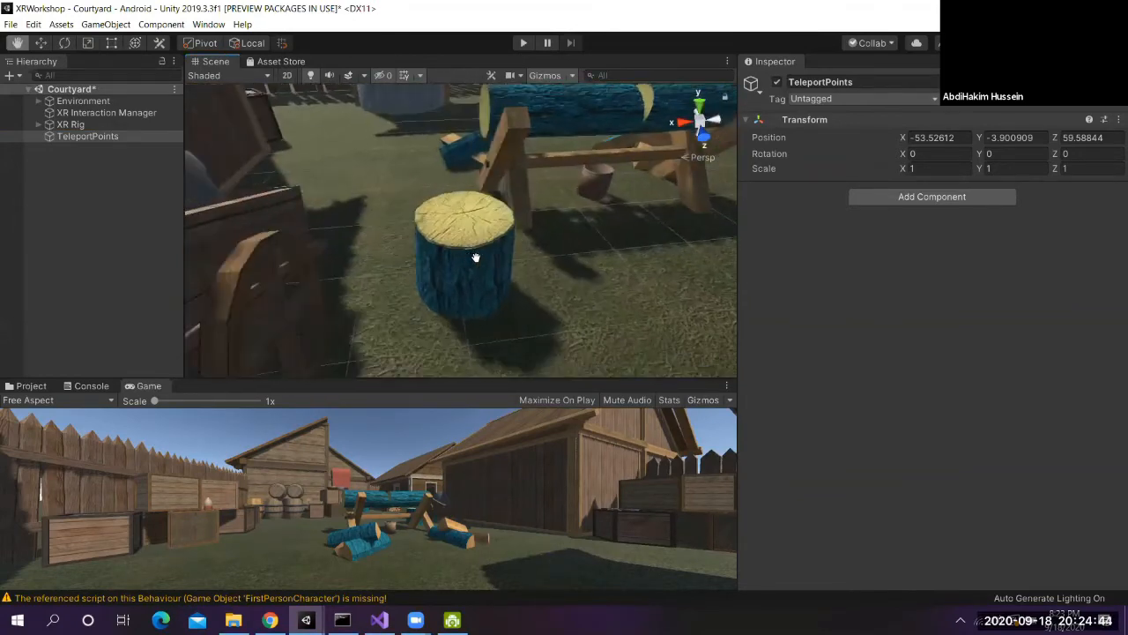
scroll(476, 257, "down", 7)
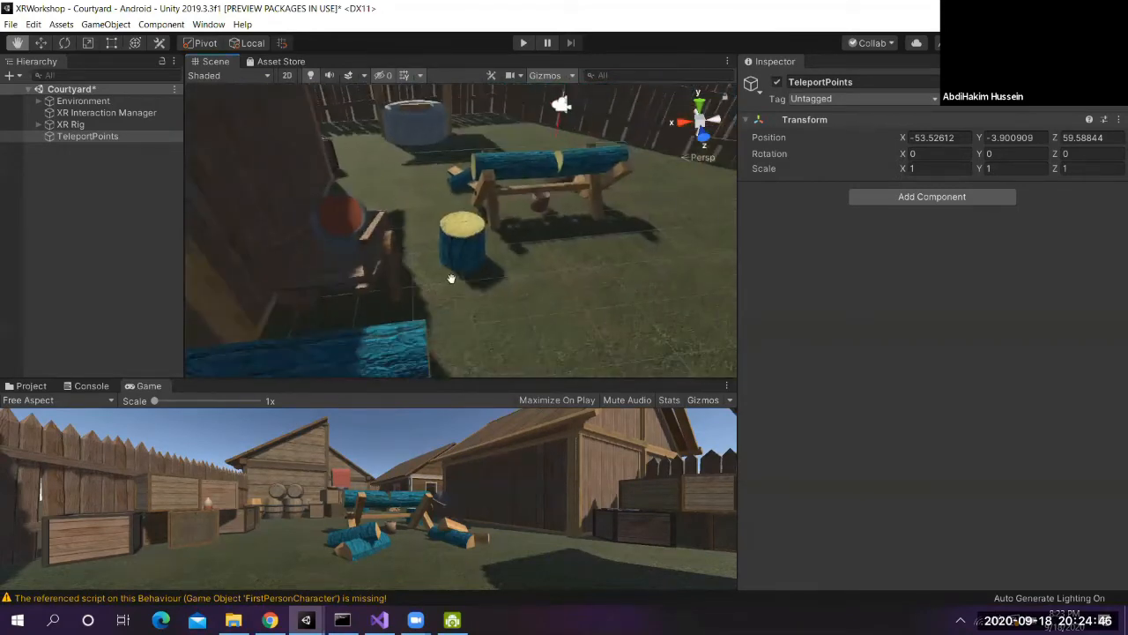
right_click_drag(487, 283, 519, 284)
mouse_move(519, 283)
middle_mouse_down()
mouse_move(385, 252)
mouse_move(431, 214)
middle_mouse_up()
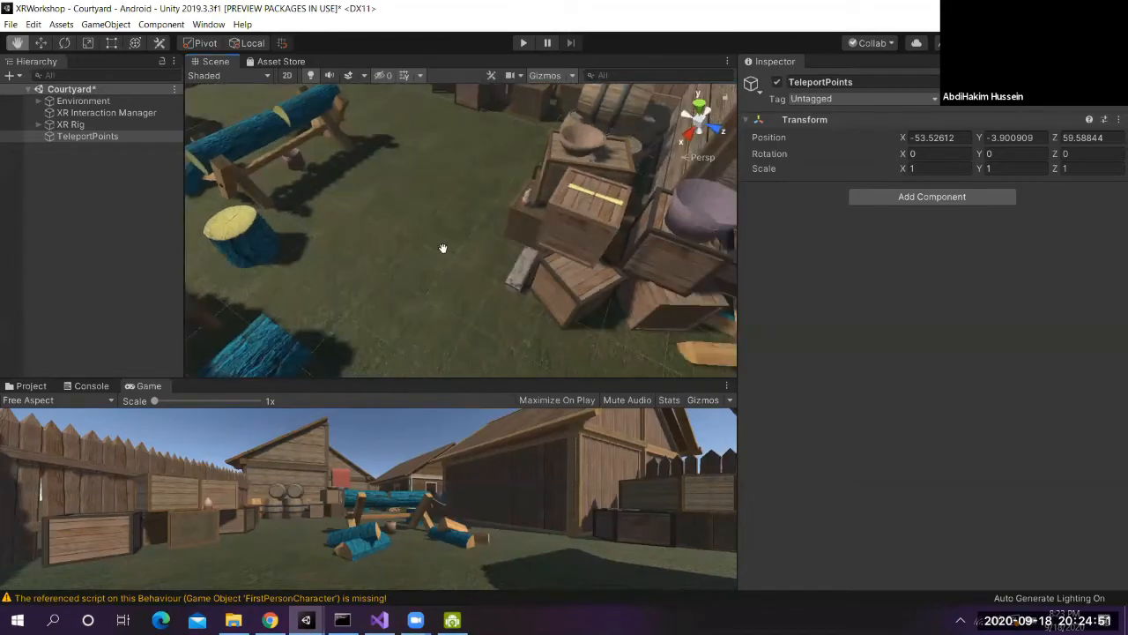
middle_click_drag(467, 272, 431, 209)
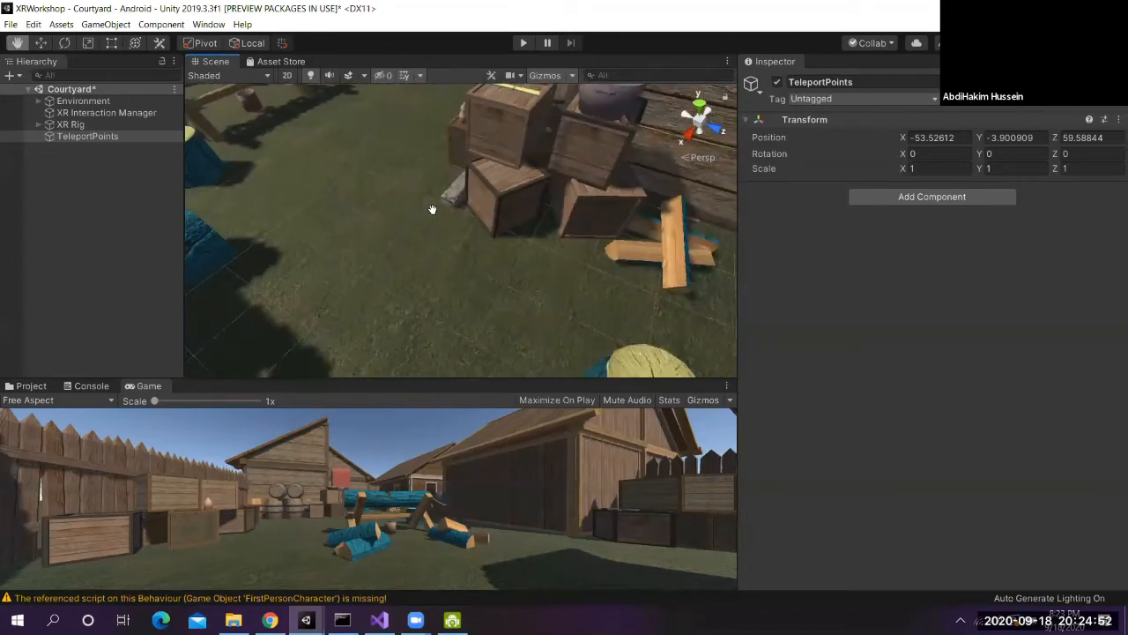
middle_click_drag(492, 328, 437, 238)
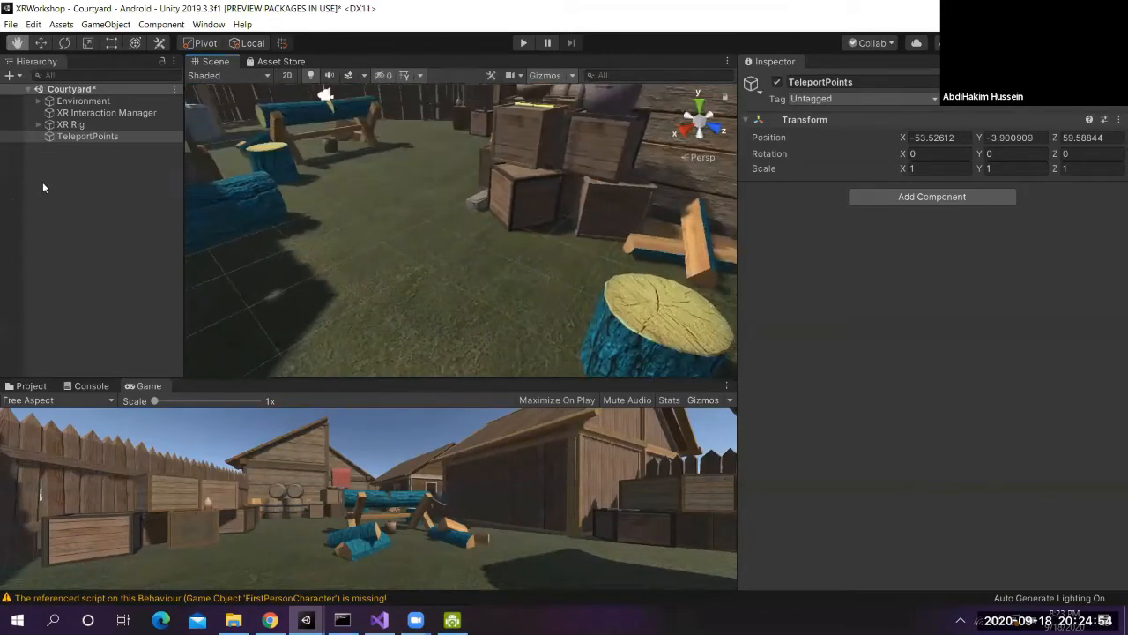
Create an XR Teleportation Area object at the scene's root level
right_click(42, 181)
mouse_move(123, 421)
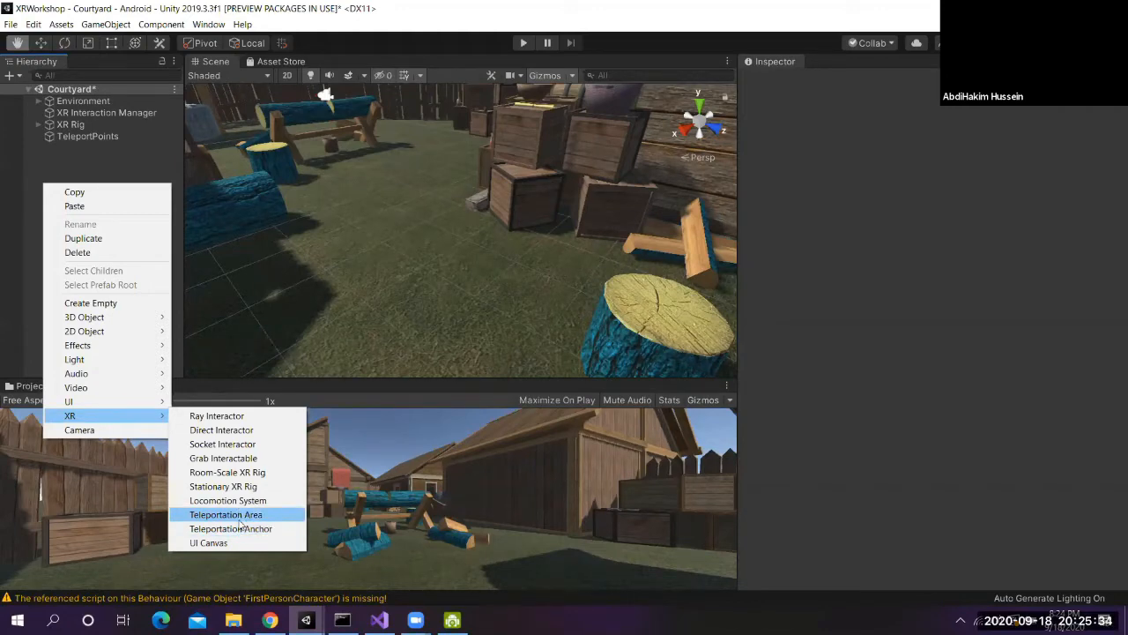
left_click(231, 514)
Raise the Teleportation Area plane slightly above the terrain, to a Y position of about 0.08
left_click(116, 149)
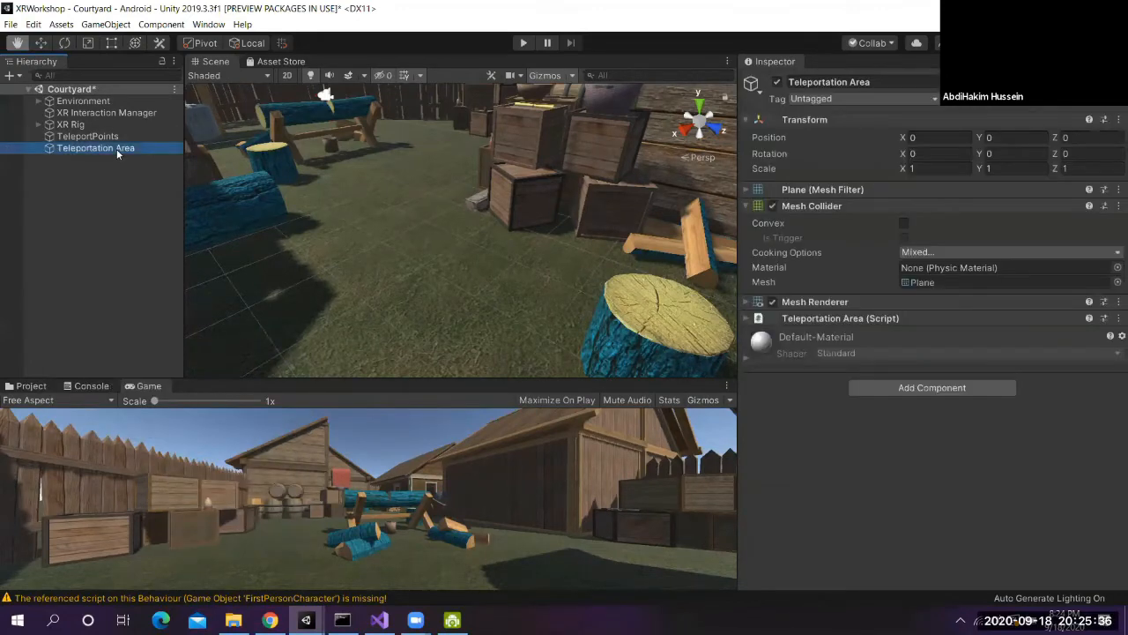
double_click(116, 149)
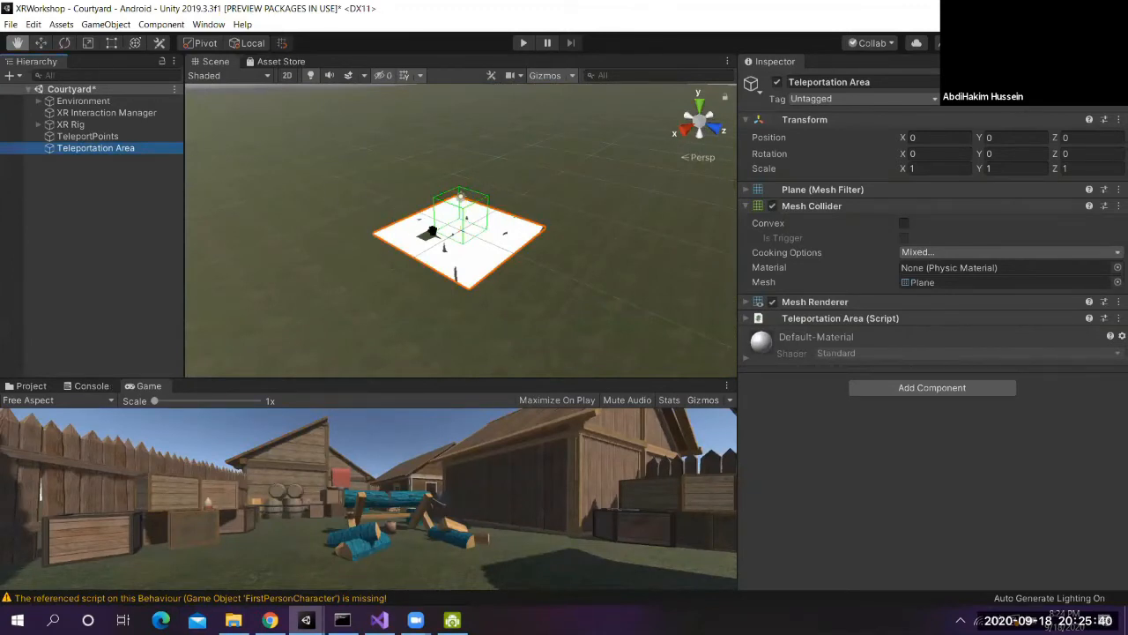
scroll(428, 217, "down", 5)
scroll(432, 232, "up", 2)
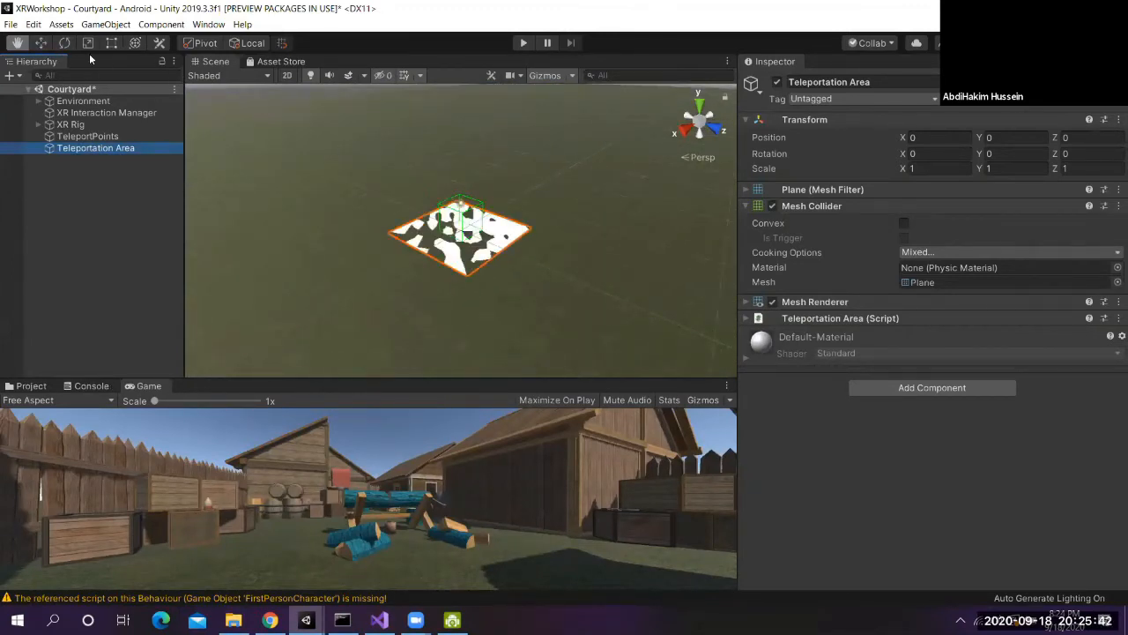
left_click(41, 44)
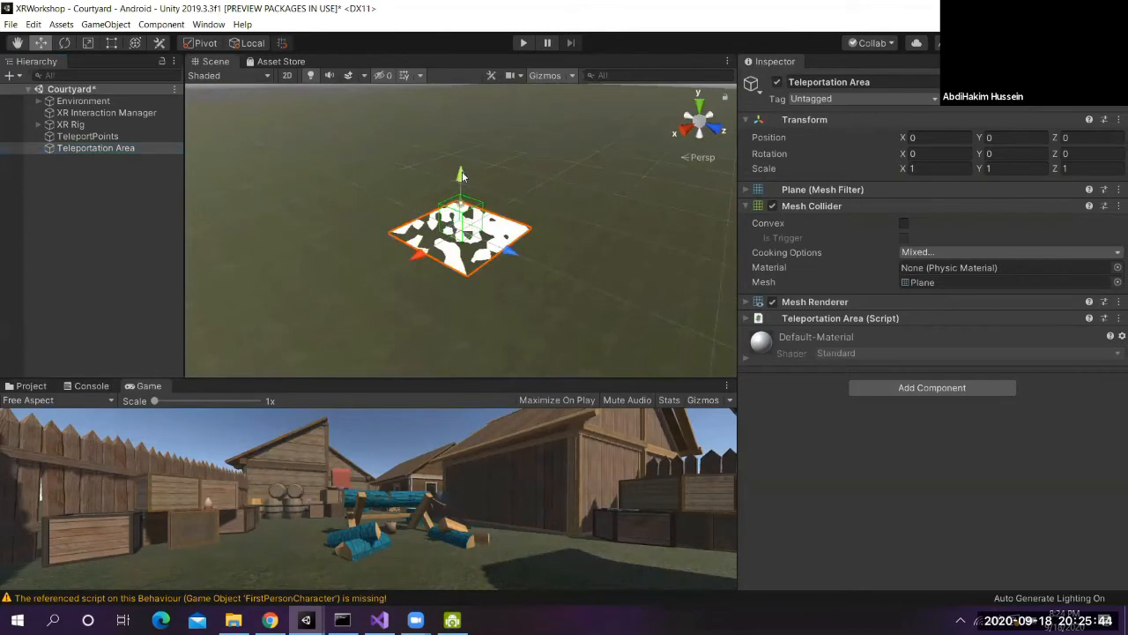
left_click_drag(463, 177, 463, 176)
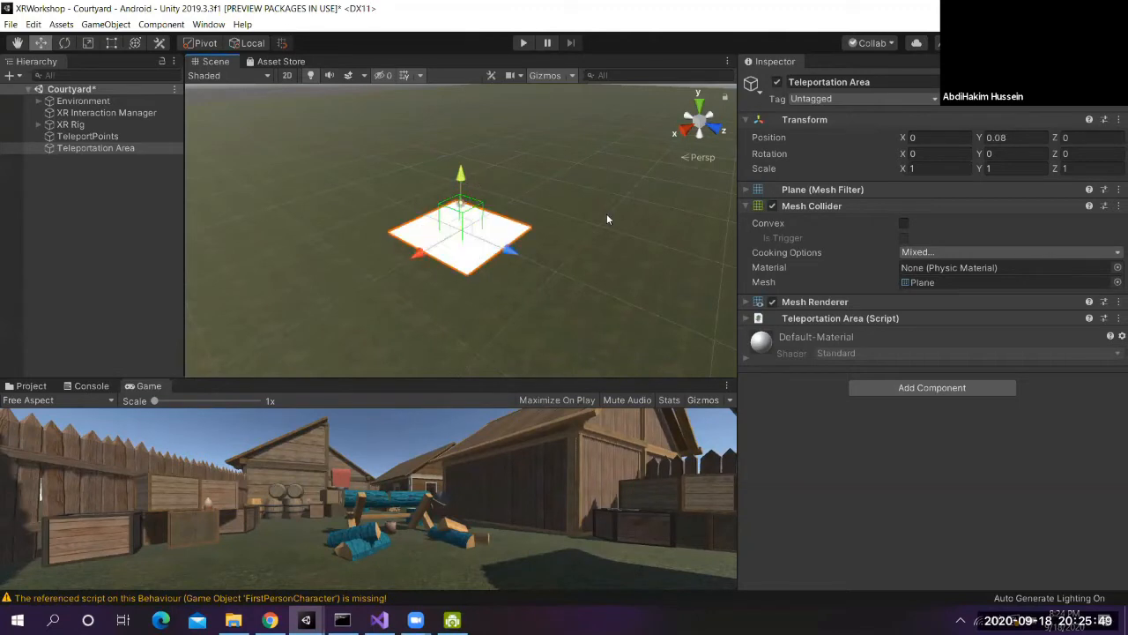
Copy the Environment object's Transform component and paste its values onto the Teleportation Area
left_click(80, 102)
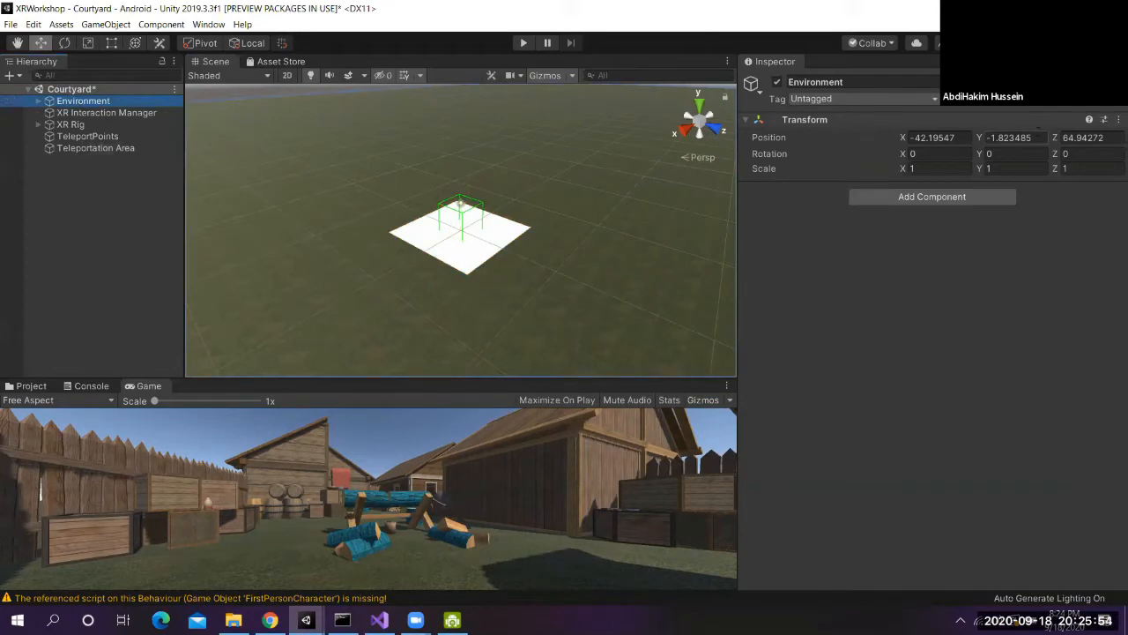
left_click(1118, 119)
left_click(1027, 180)
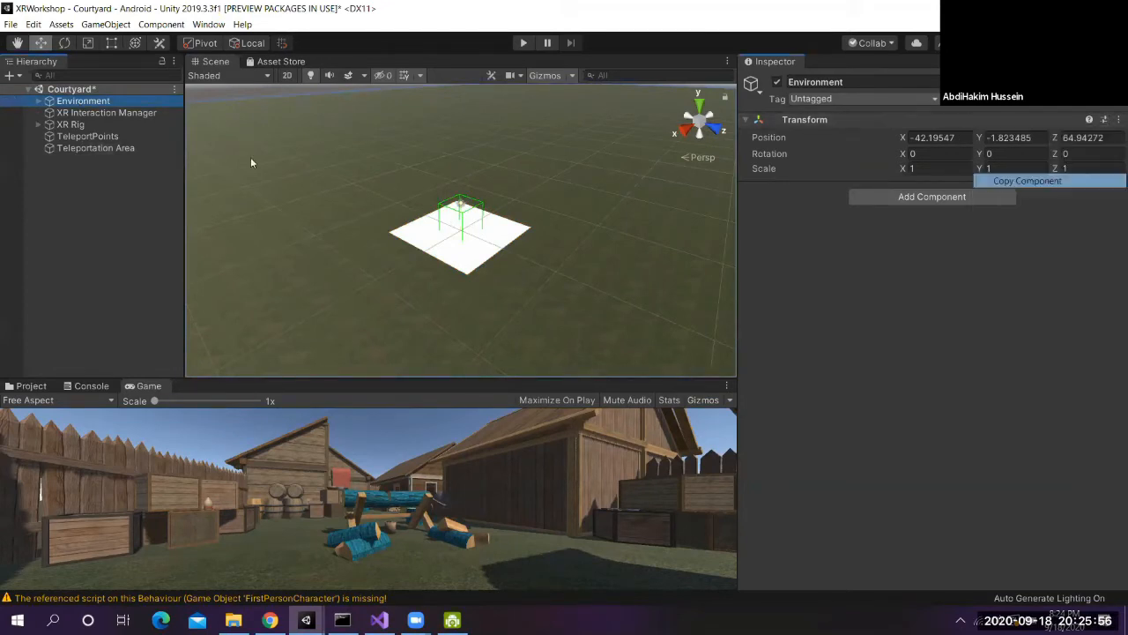
left_click(118, 147)
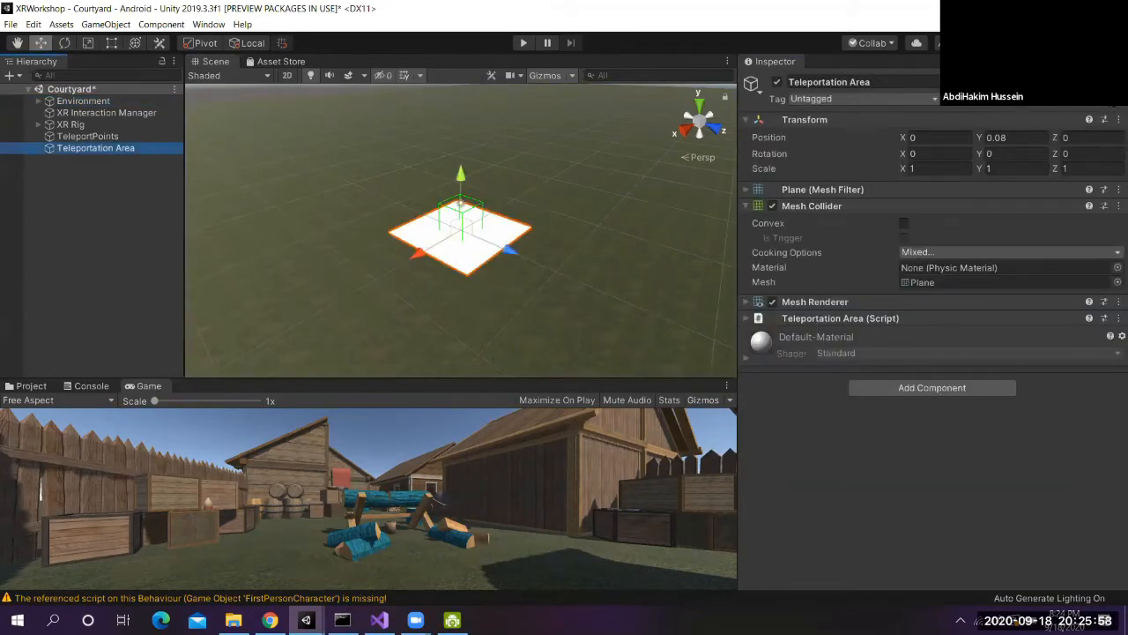
left_click(1118, 119)
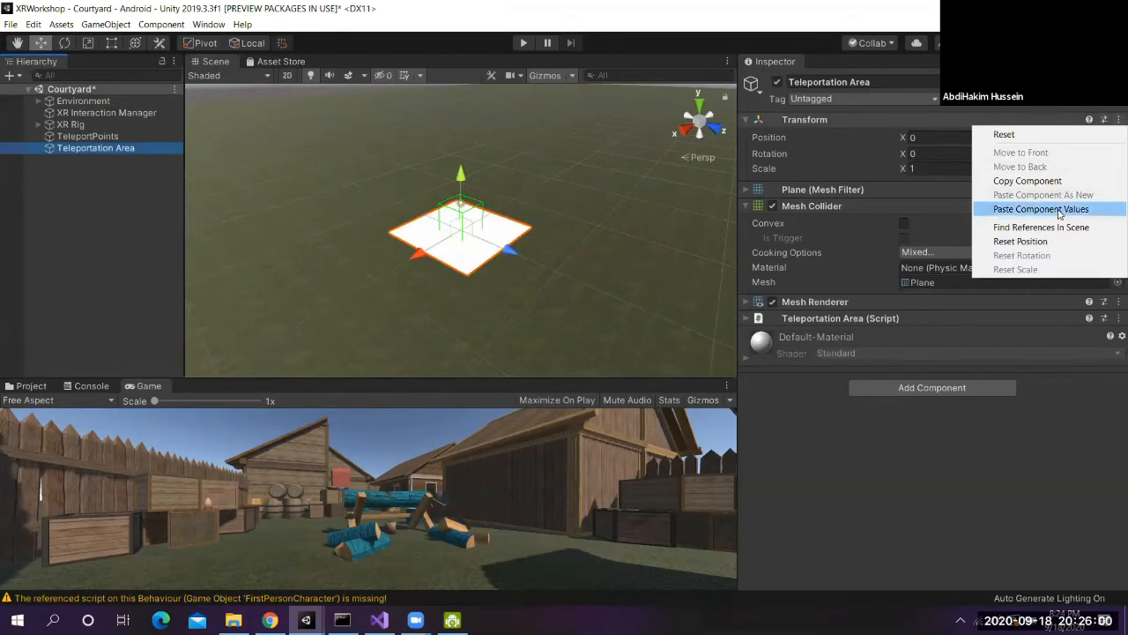
left_click(1061, 212)
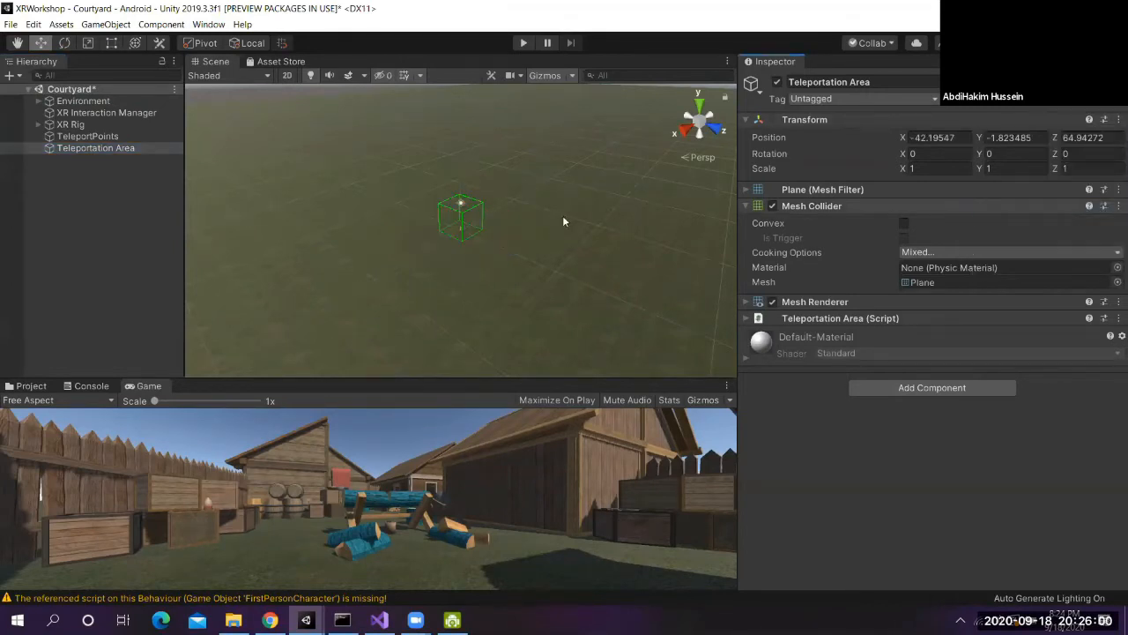
double_click(67, 149)
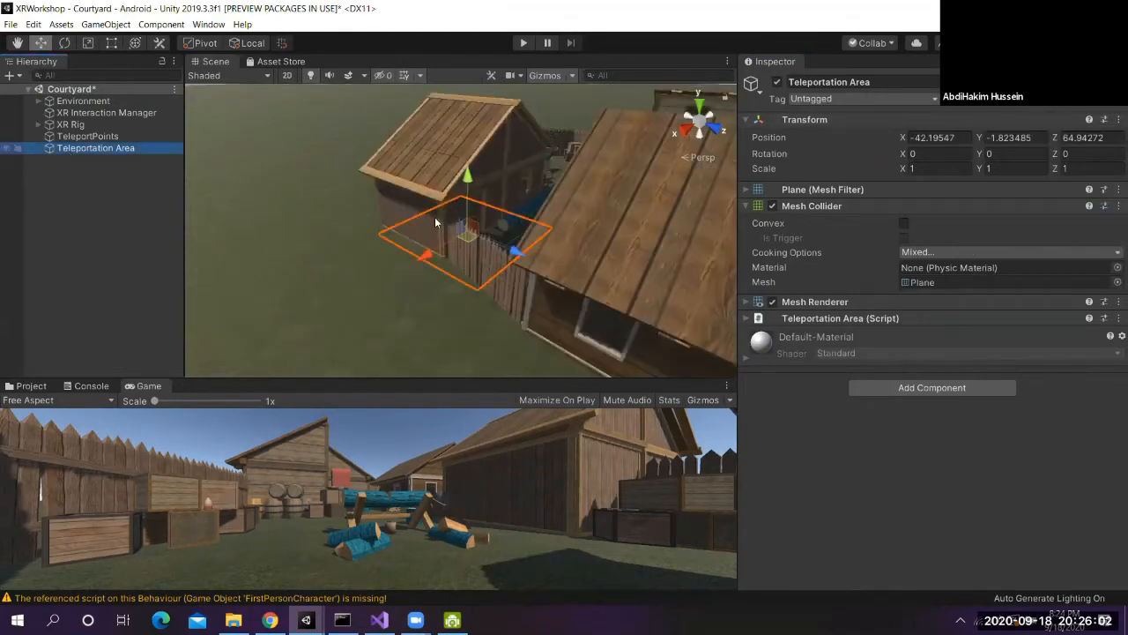
Move the XR Rig into the fenced courtyard, to a position of about X -57, Z 63.2
left_click(77, 126)
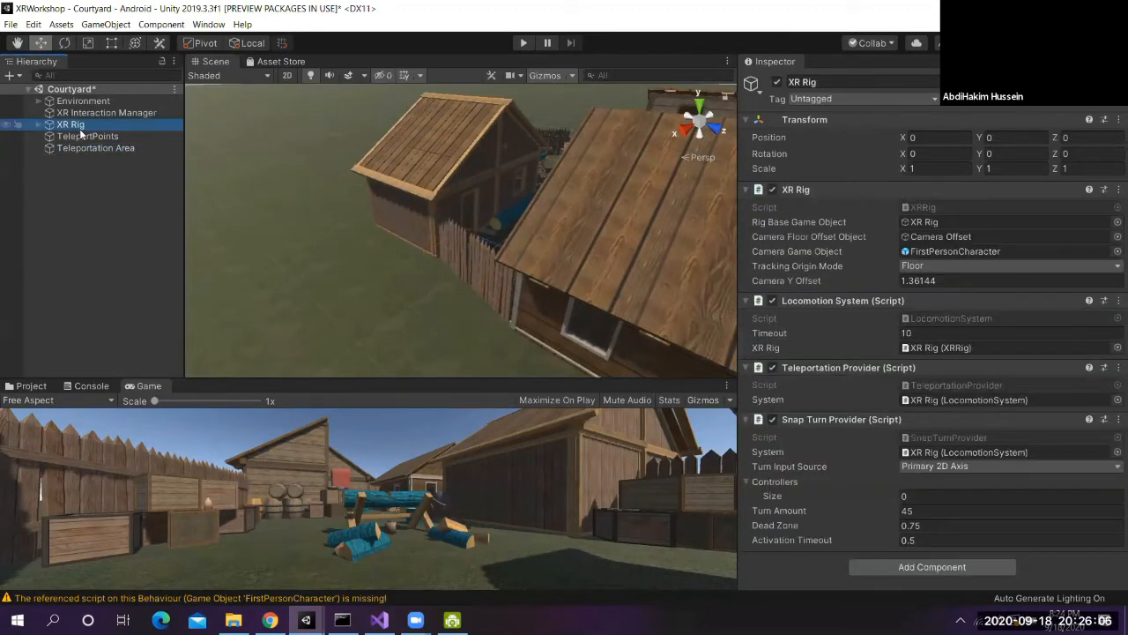
scroll(334, 208, "down", 6)
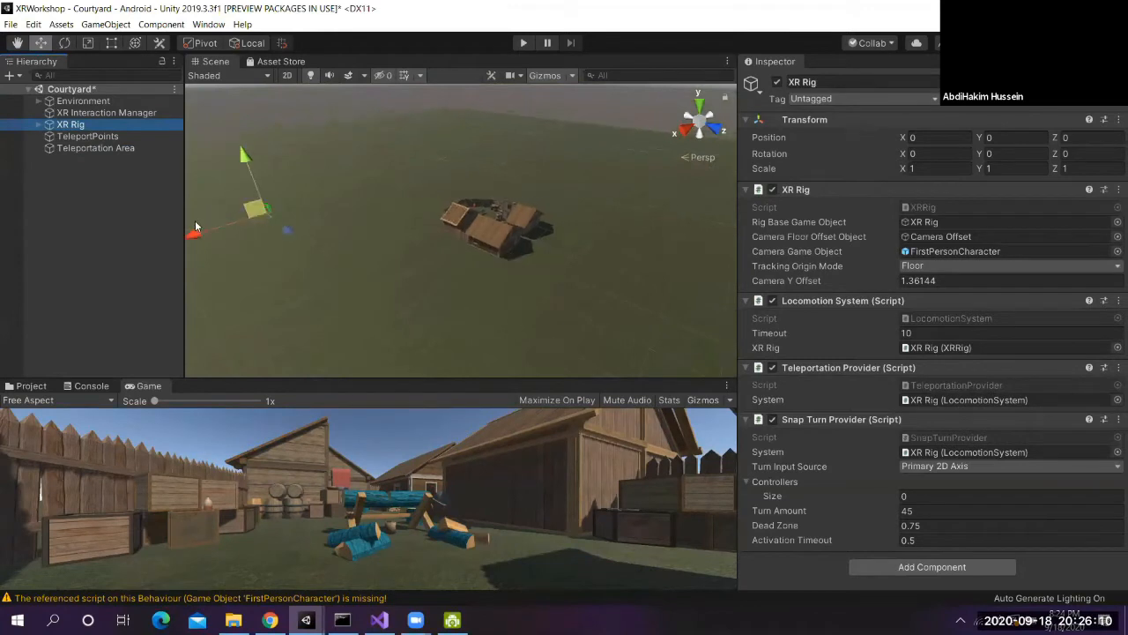
left_click_drag(262, 224, 535, 231)
left_click_drag(452, 228, 443, 234)
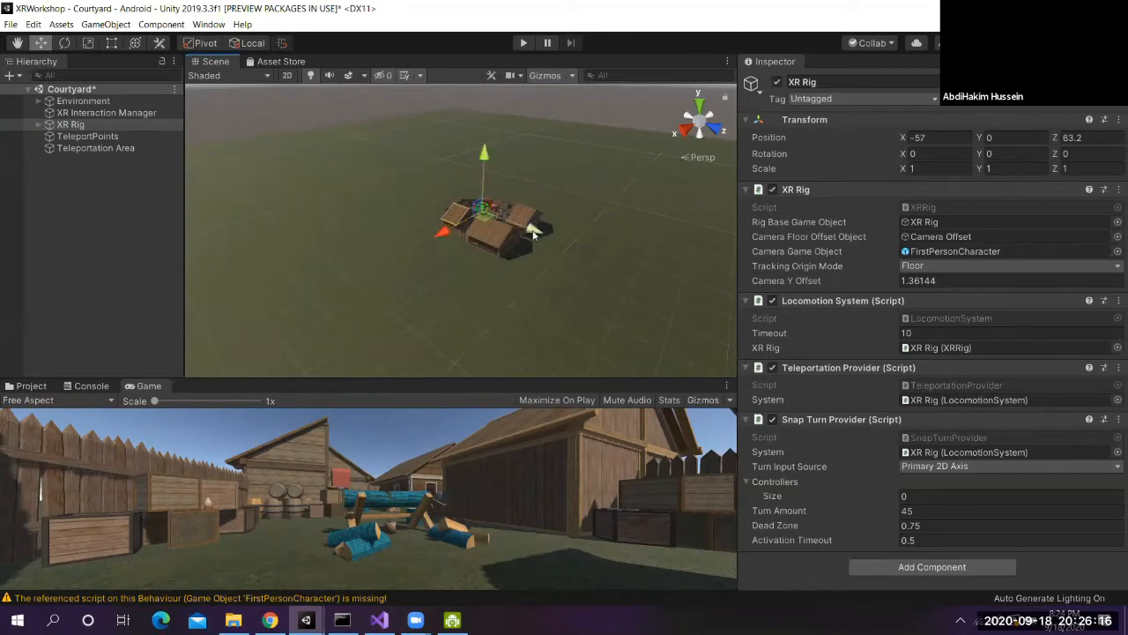
Examine the XR Rig's placement in the courtyard relative to the log bench, stacked crates, well and fence
scroll(521, 224, "up", 8)
left_click(22, 47)
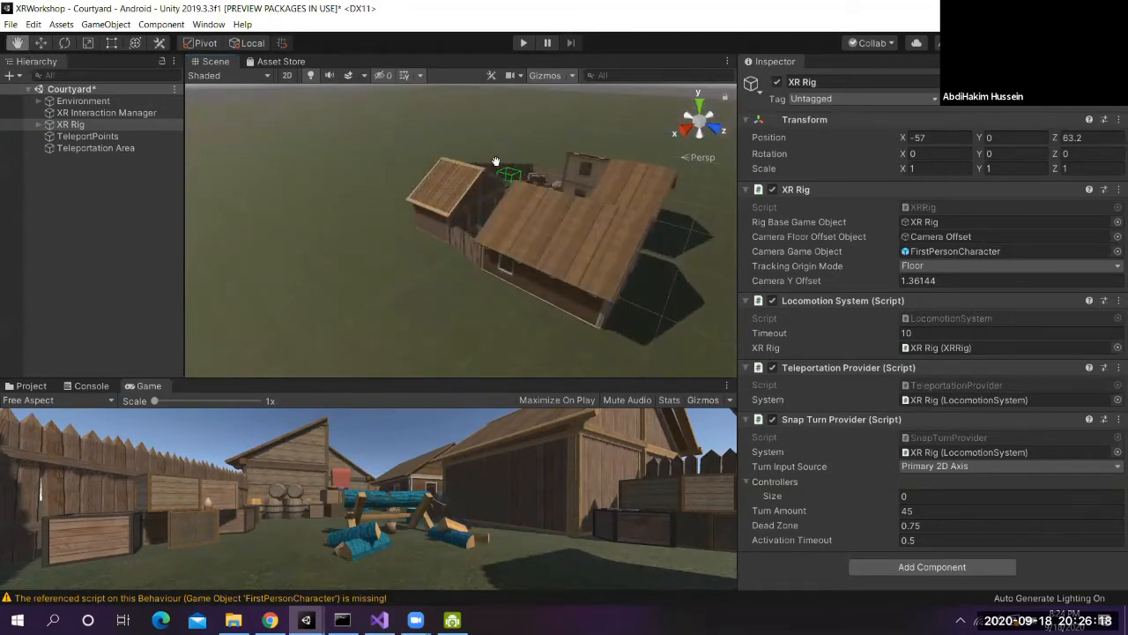
left_click_drag(495, 163, 420, 235)
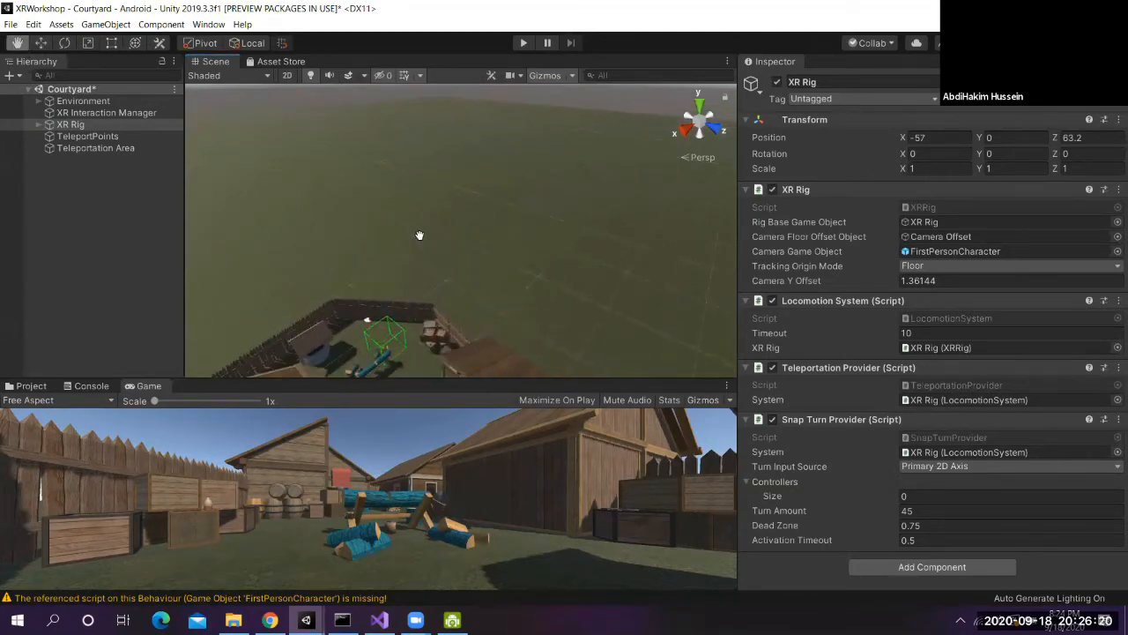
scroll(430, 329, "up", 4)
left_click_drag(382, 352, 383, 310)
scroll(383, 311, "up", 5)
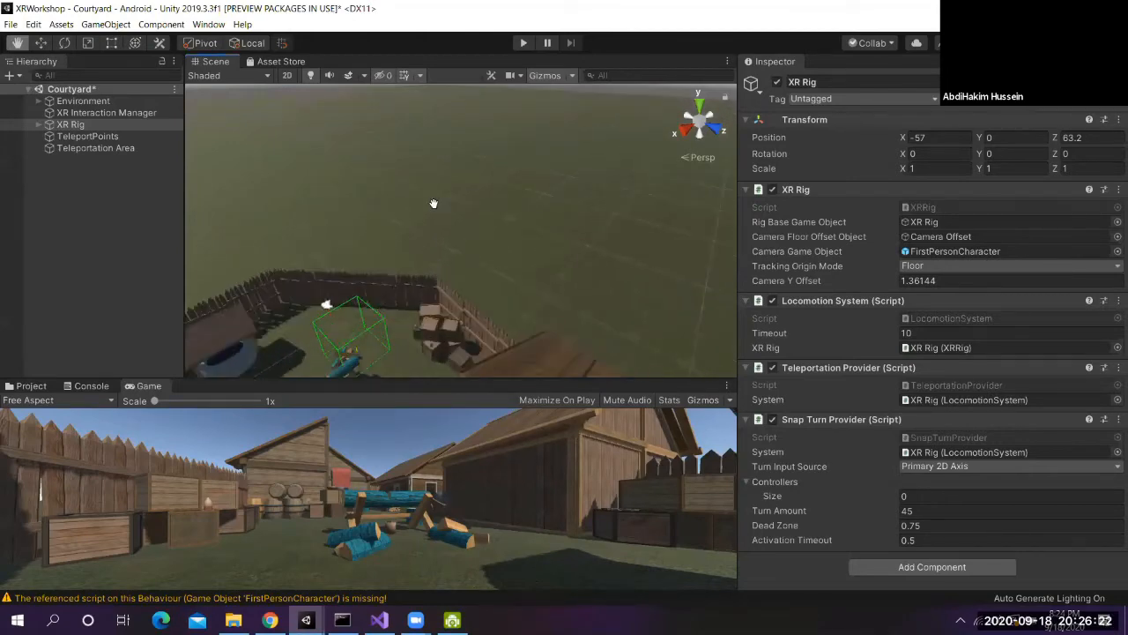
scroll(433, 204, "up", 3)
left_click_drag(457, 275, 513, 214)
left_click_drag(458, 239, 552, 131)
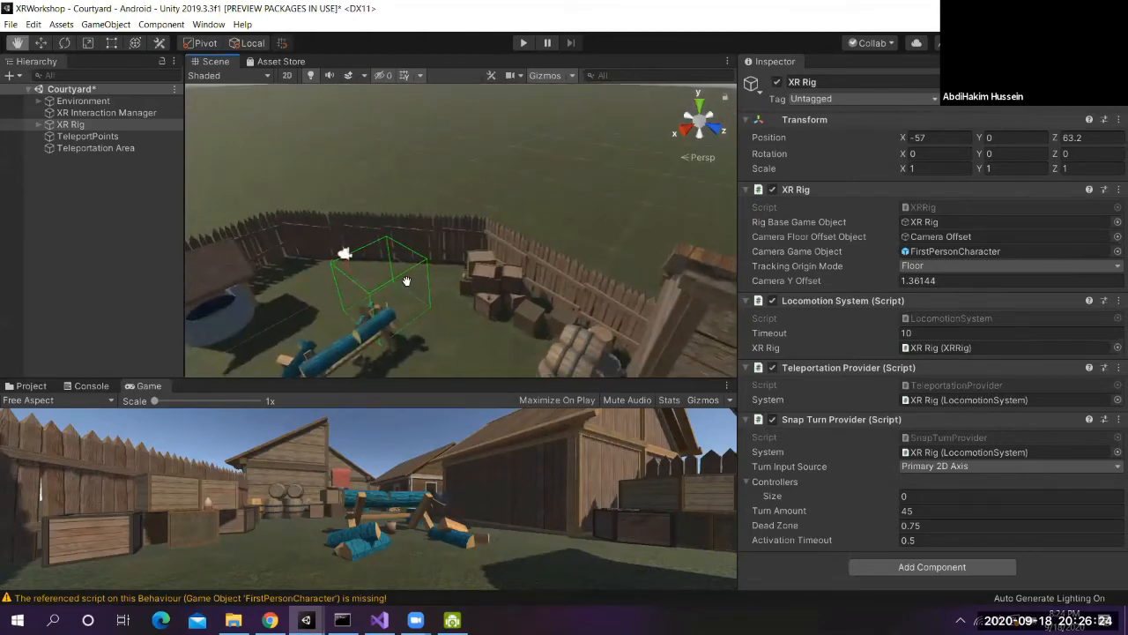
left_click_drag(407, 281, 471, 194)
scroll(437, 209, "up", 2)
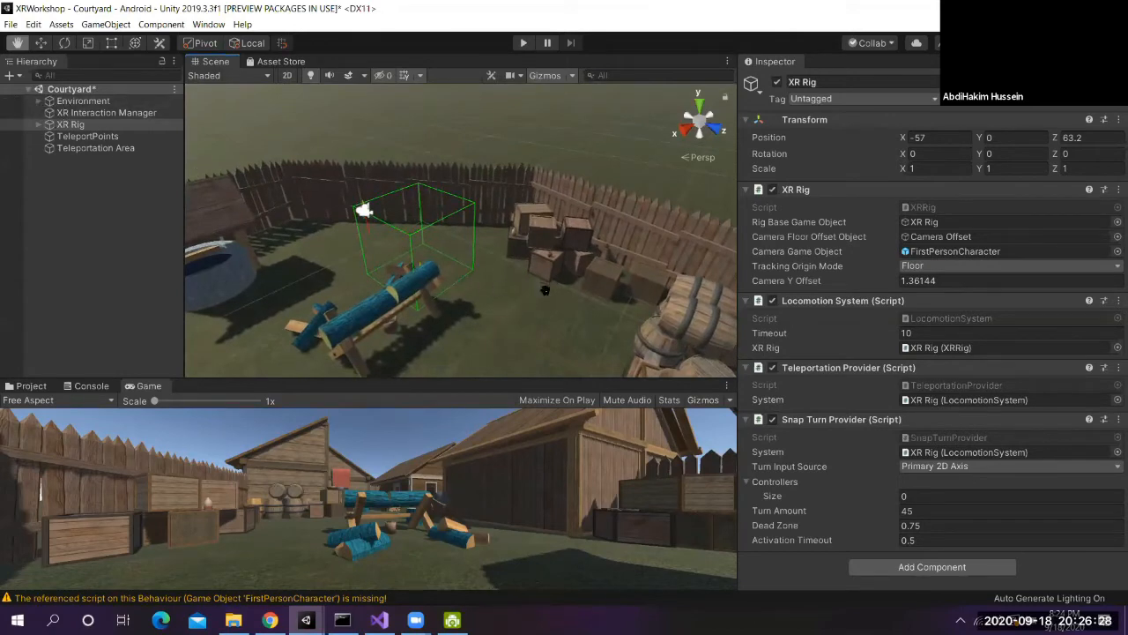
double_click(91, 124)
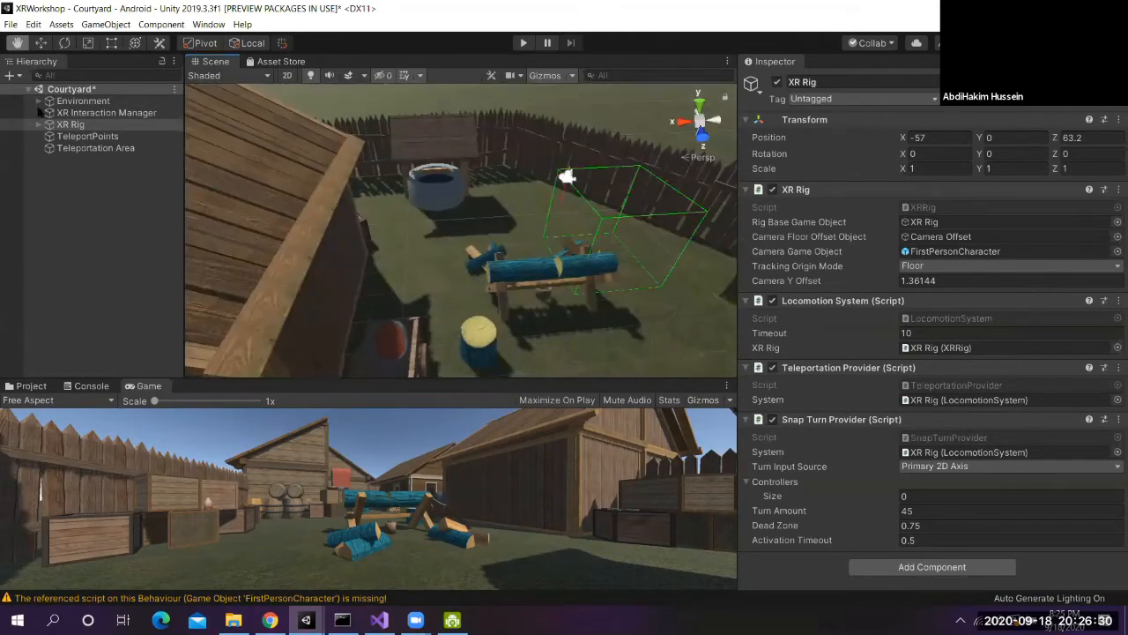
Deactivate the FPSController object inside the Environment group
left_click(38, 101)
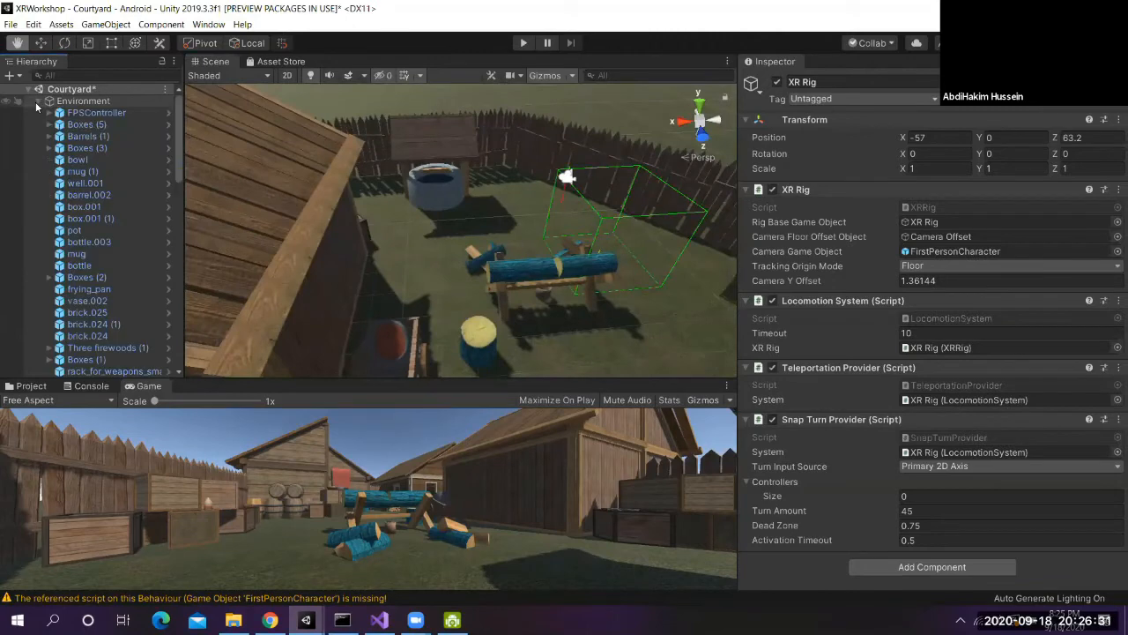
left_click(92, 113)
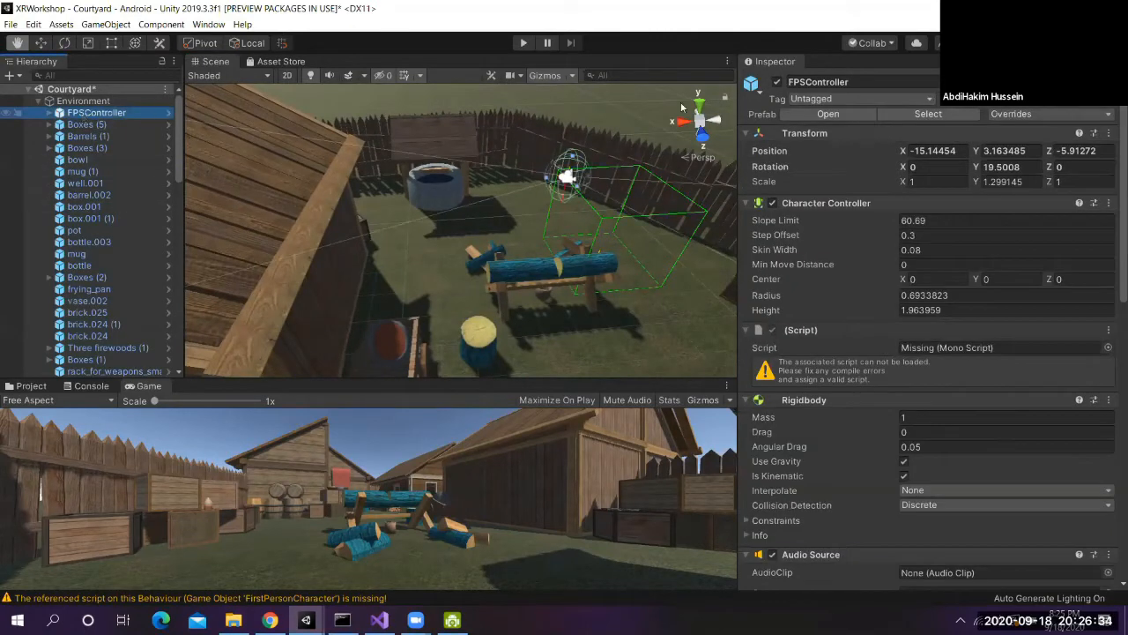
left_click(776, 82)
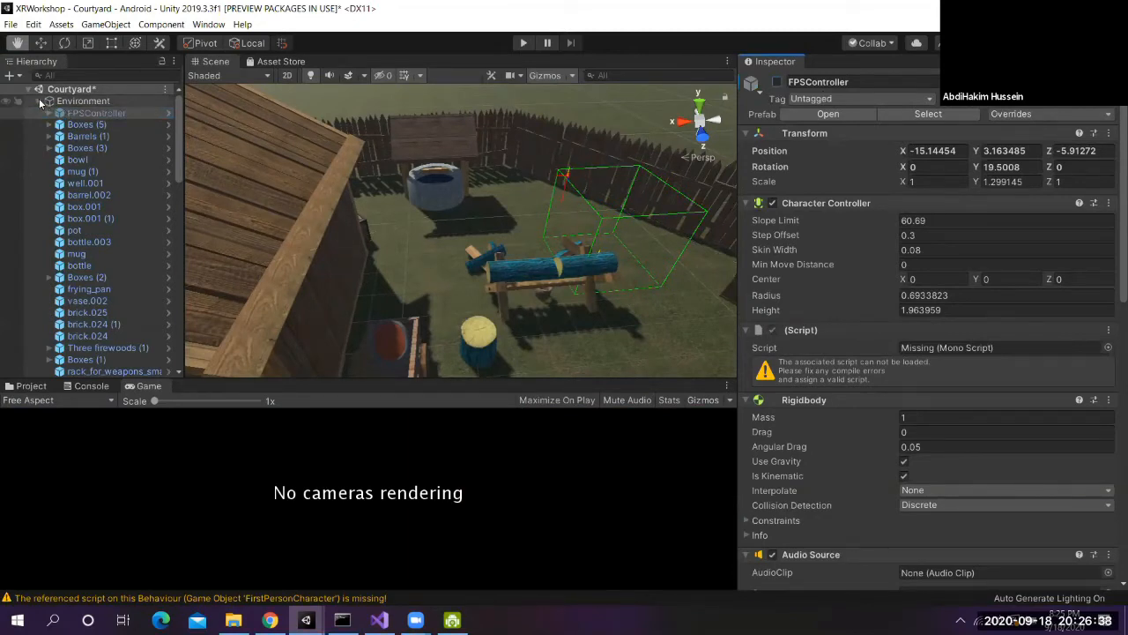
left_click(63, 116)
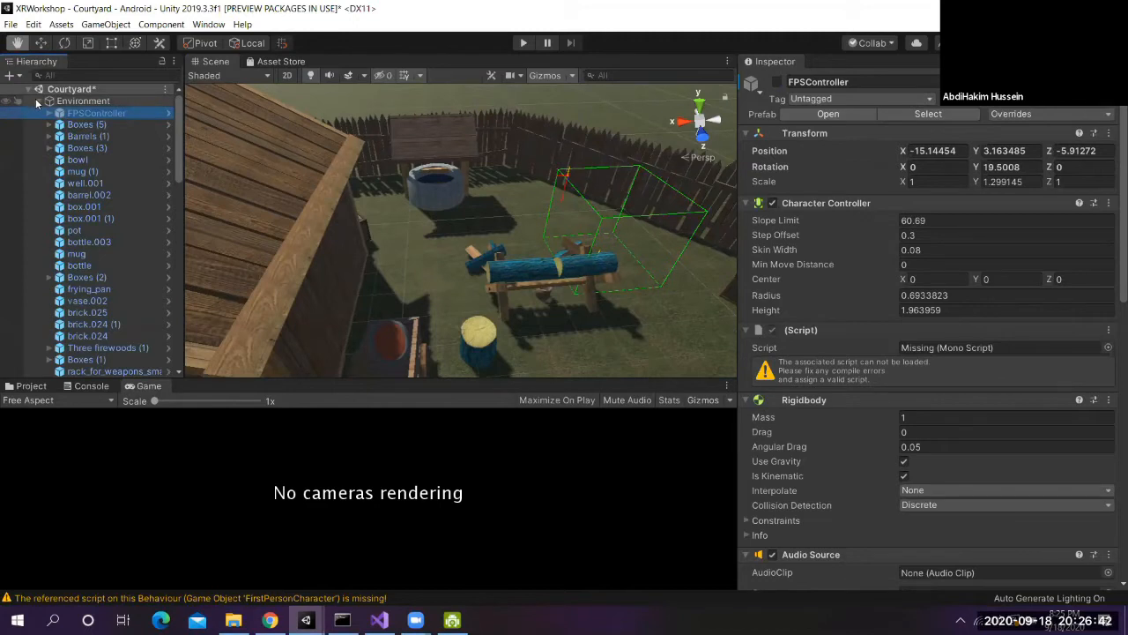
left_click(37, 100)
Save the Courtyard scene
left_click(71, 91)
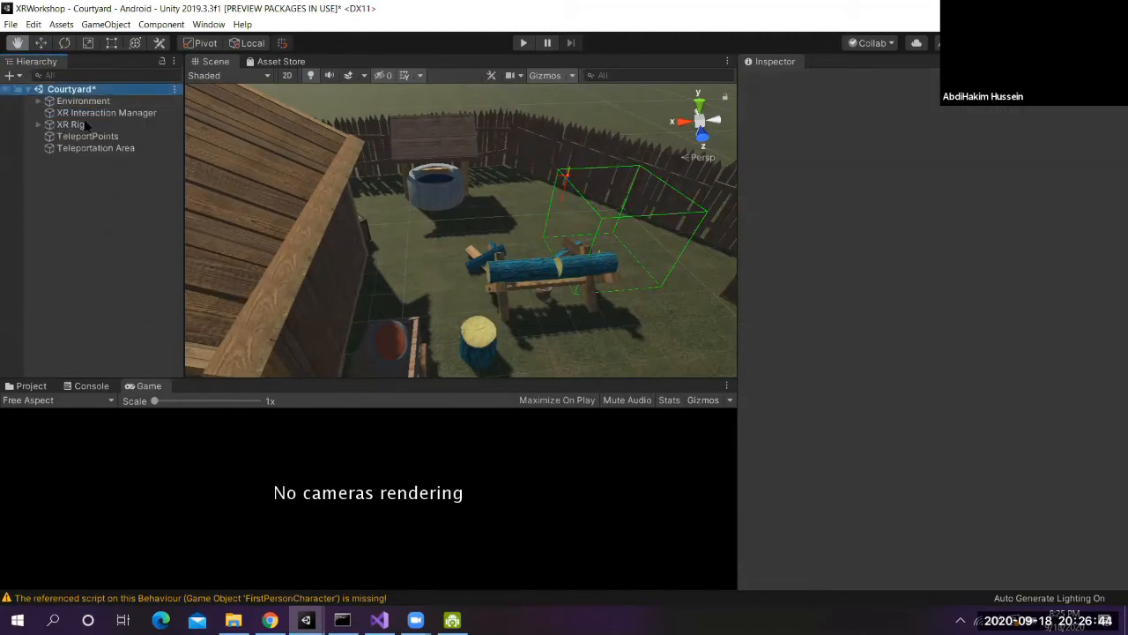
right_click(81, 89)
left_click(123, 114)
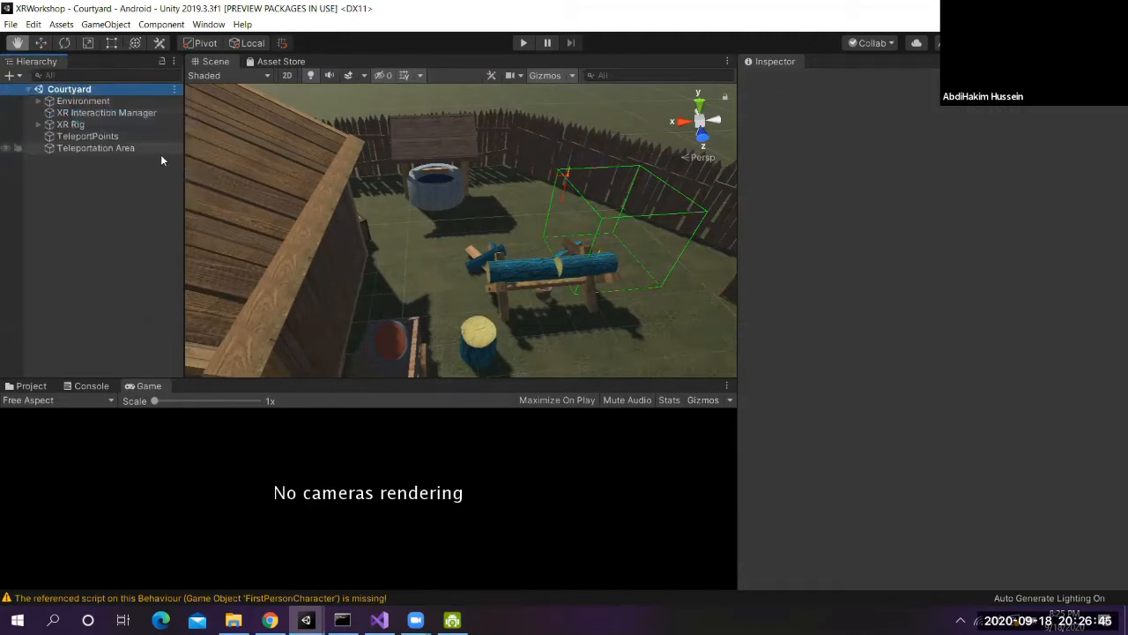
Examine the XR Rig's hierarchy and components, including its Camera Offset and RightHand Controller children
left_click(71, 125)
left_click(38, 125)
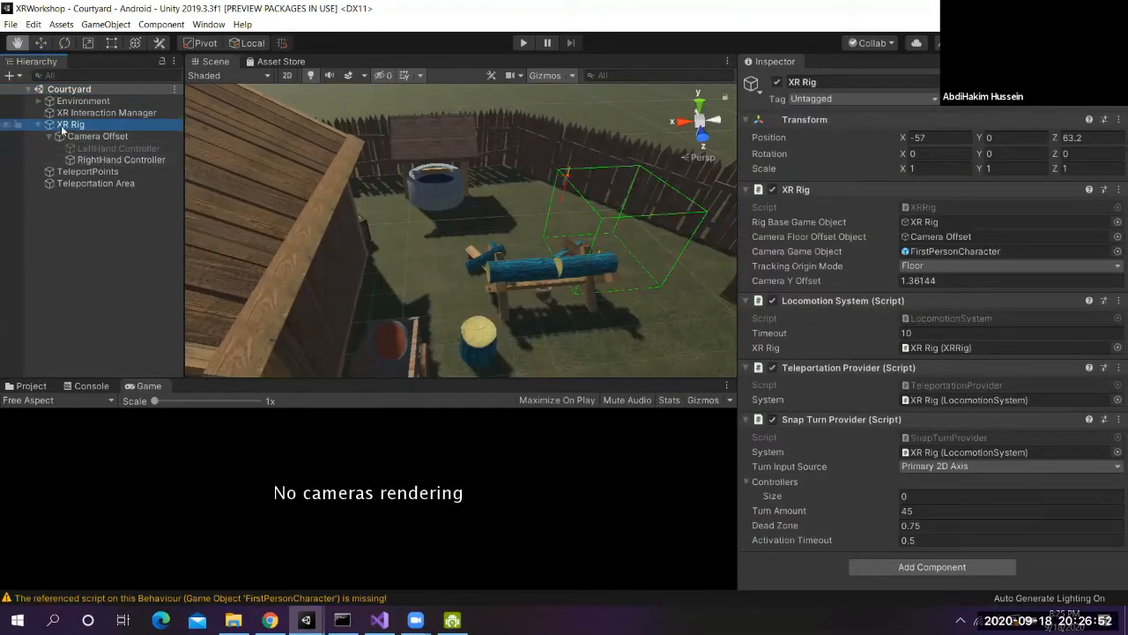
left_click(78, 137)
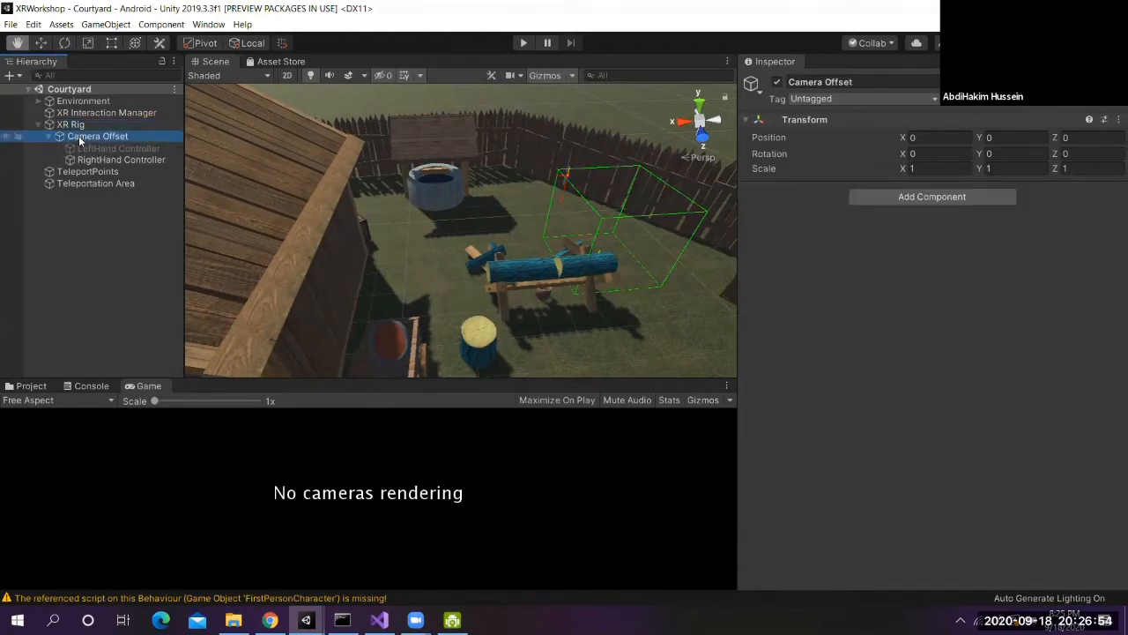
left_click(69, 125)
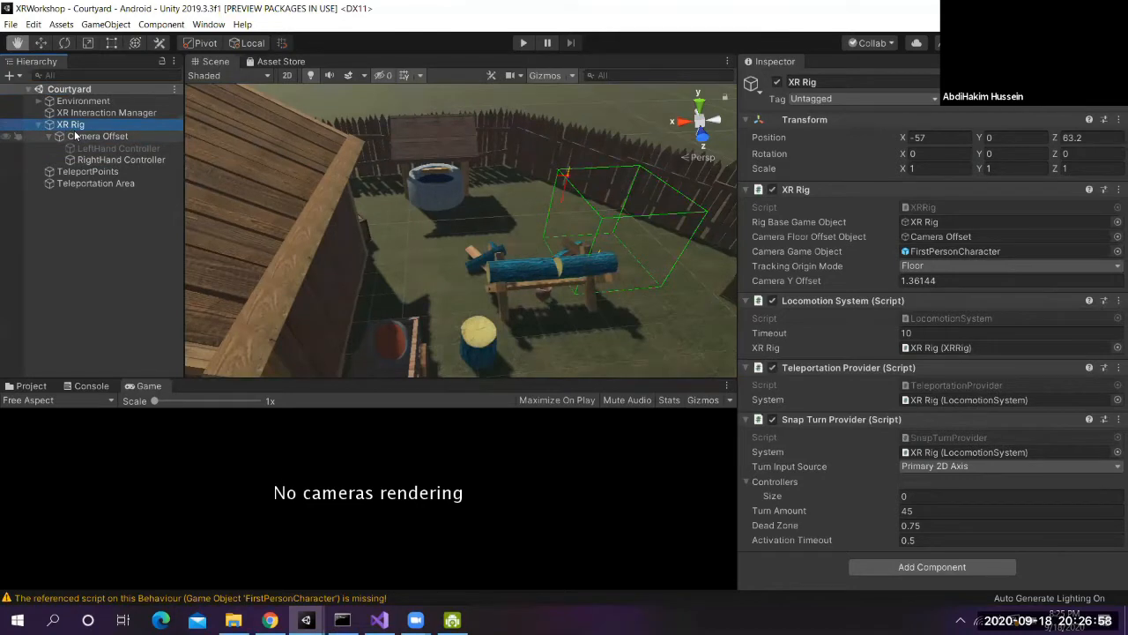
left_click(40, 128)
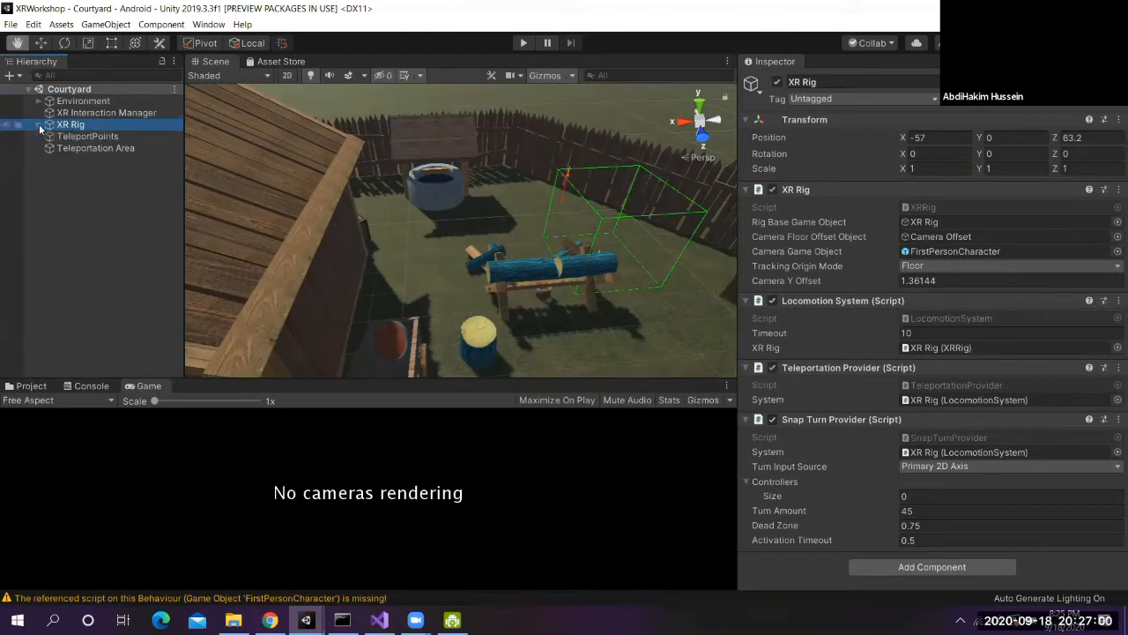
left_click(39, 129)
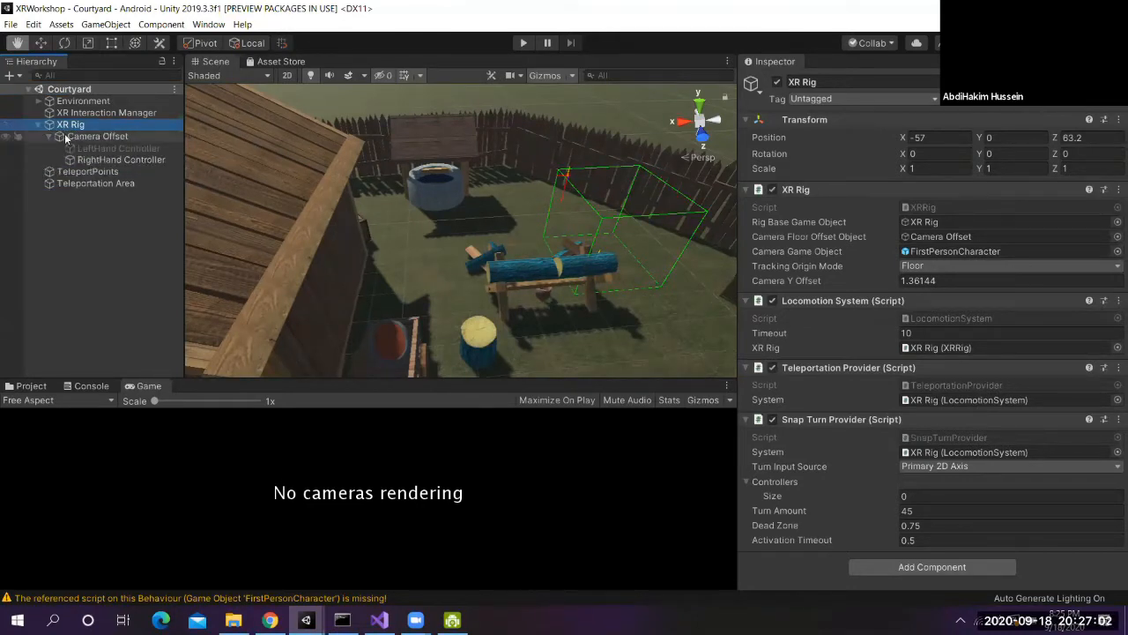
left_click(63, 137)
left_click(90, 126)
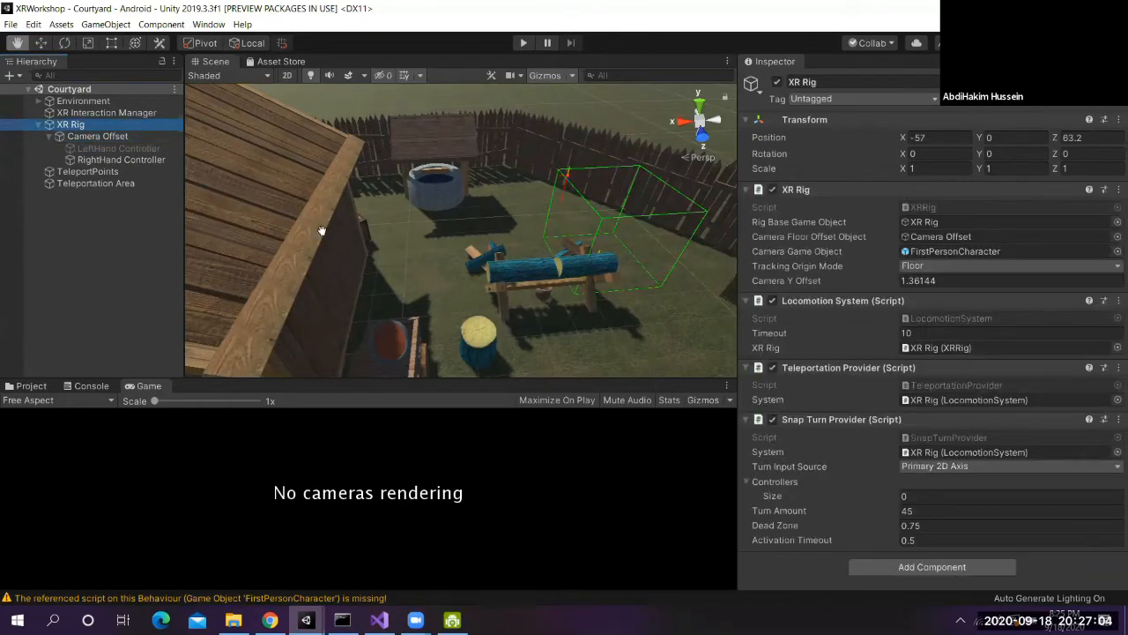
left_click(141, 159)
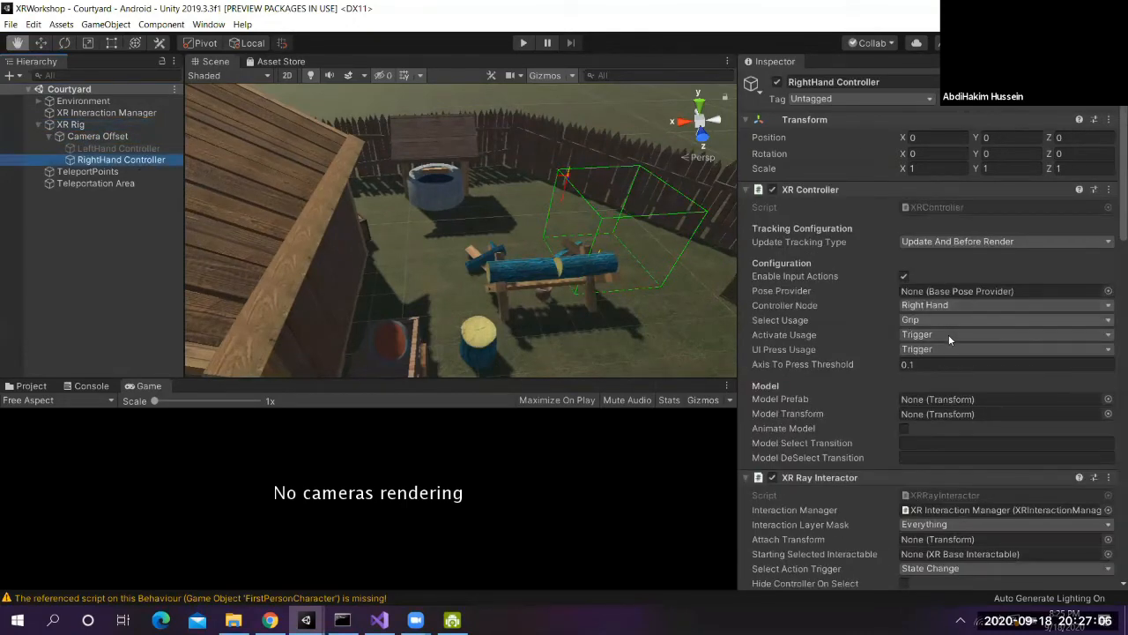
scroll(949, 334, "down", 10)
left_click(72, 158)
left_click(40, 125)
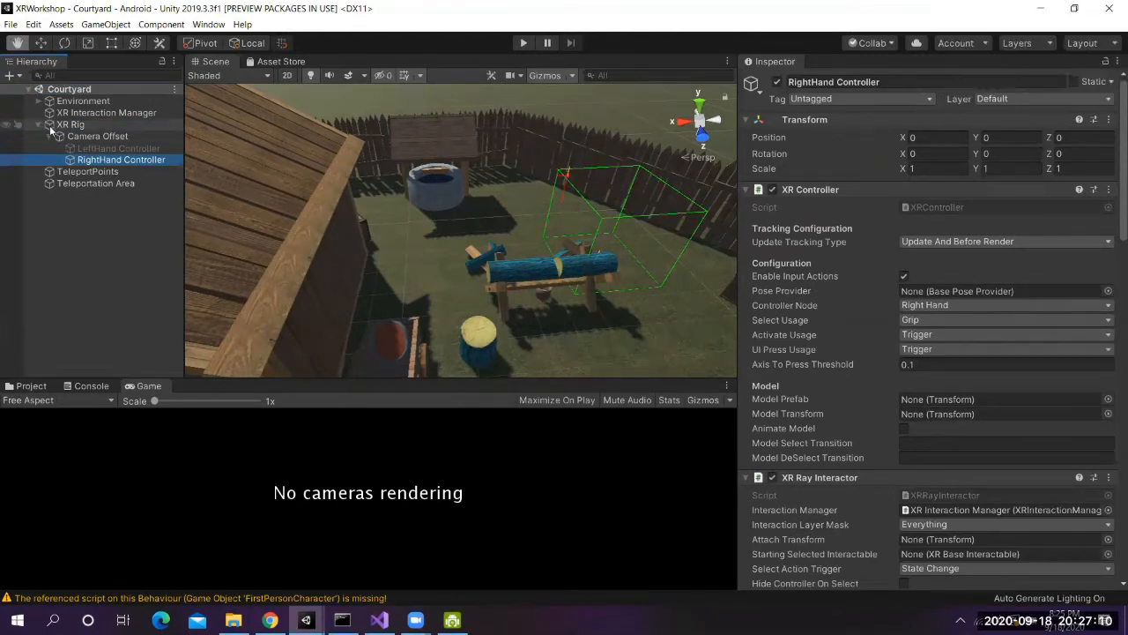
left_click(51, 127)
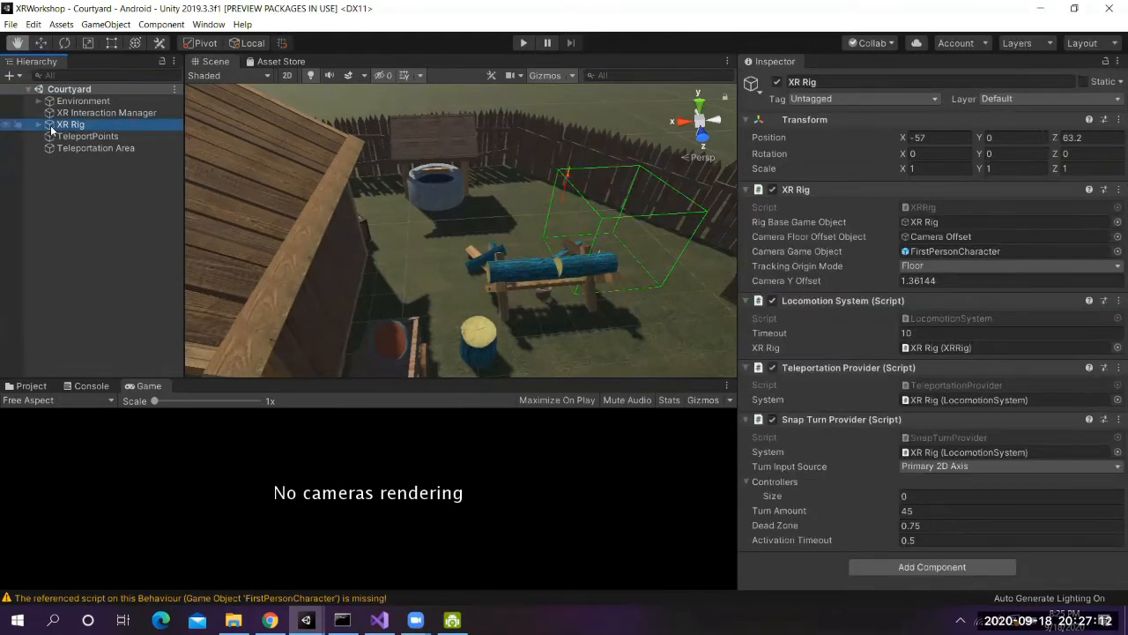
Assign the MainCamera tag to the XR Rig's Camera Offset object and reselect the XR Rig
left_click(40, 127)
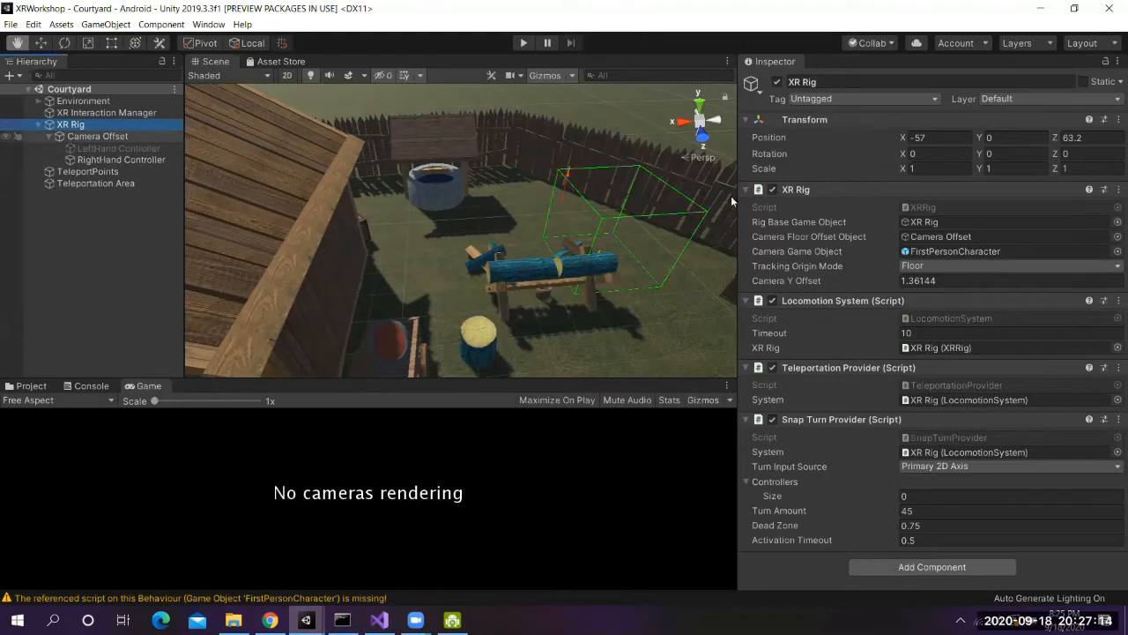
key("Down")
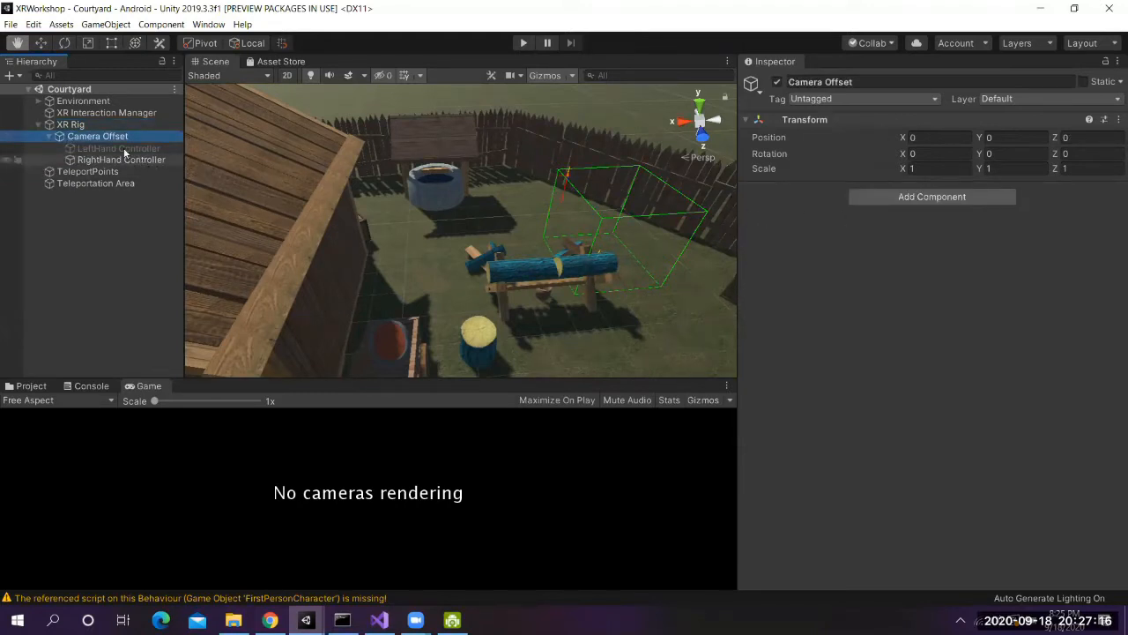
left_click(879, 99)
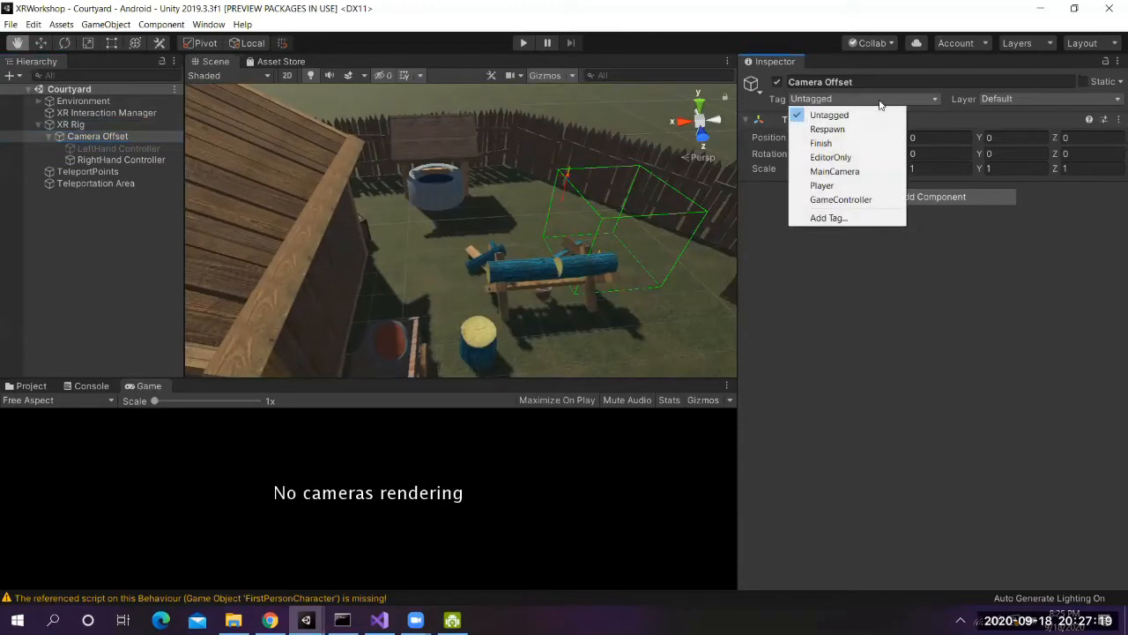
left_click(828, 171)
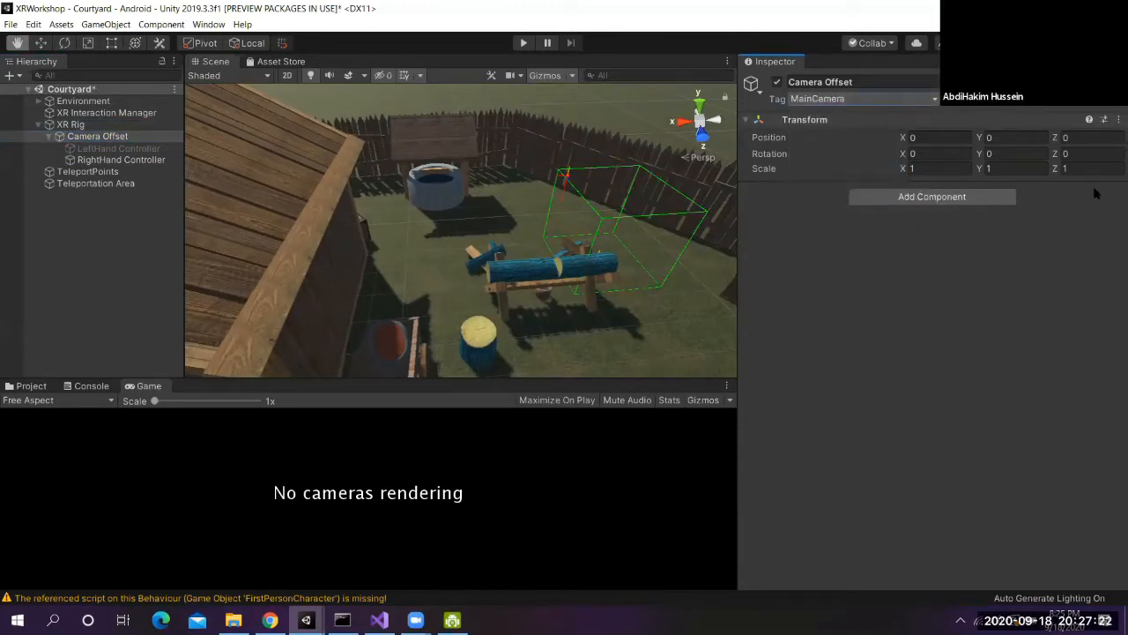
left_click(39, 126)
left_click(57, 125)
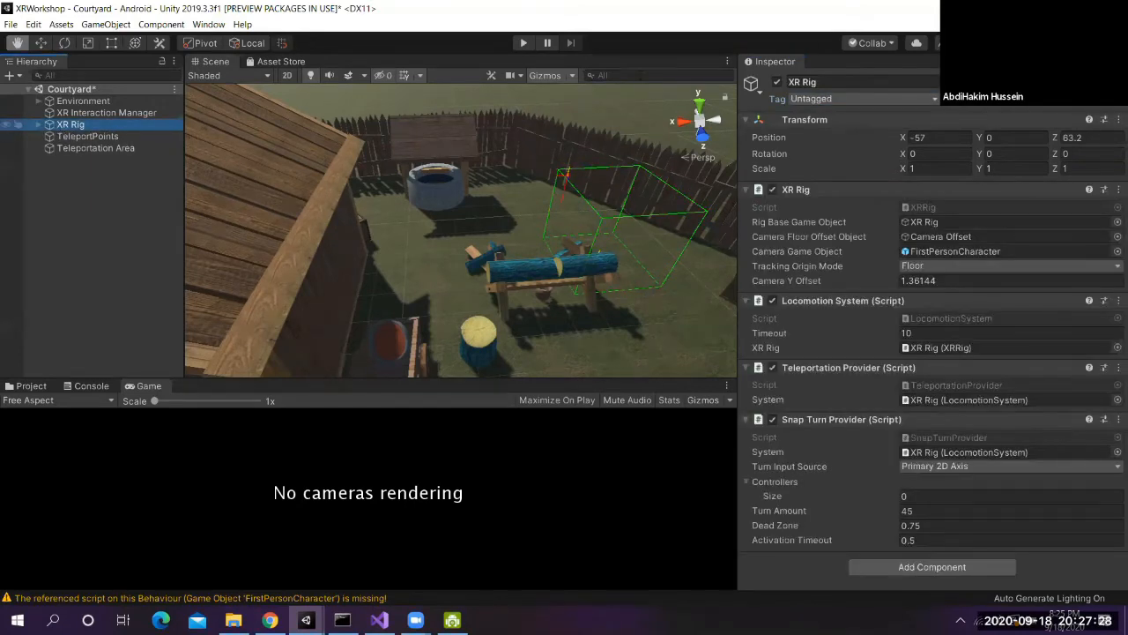
Deactivate the existing XR Rig and add a new Room-Scale XR Rig to the Courtyard scene
left_click(777, 84)
right_click(70, 171)
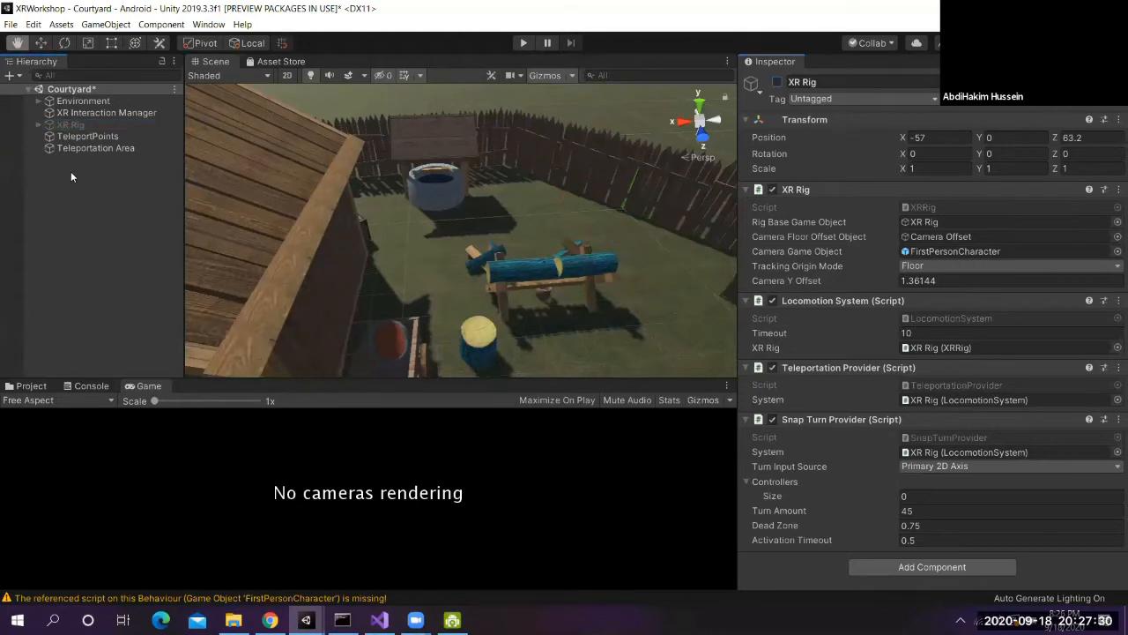
mouse_move(125, 405)
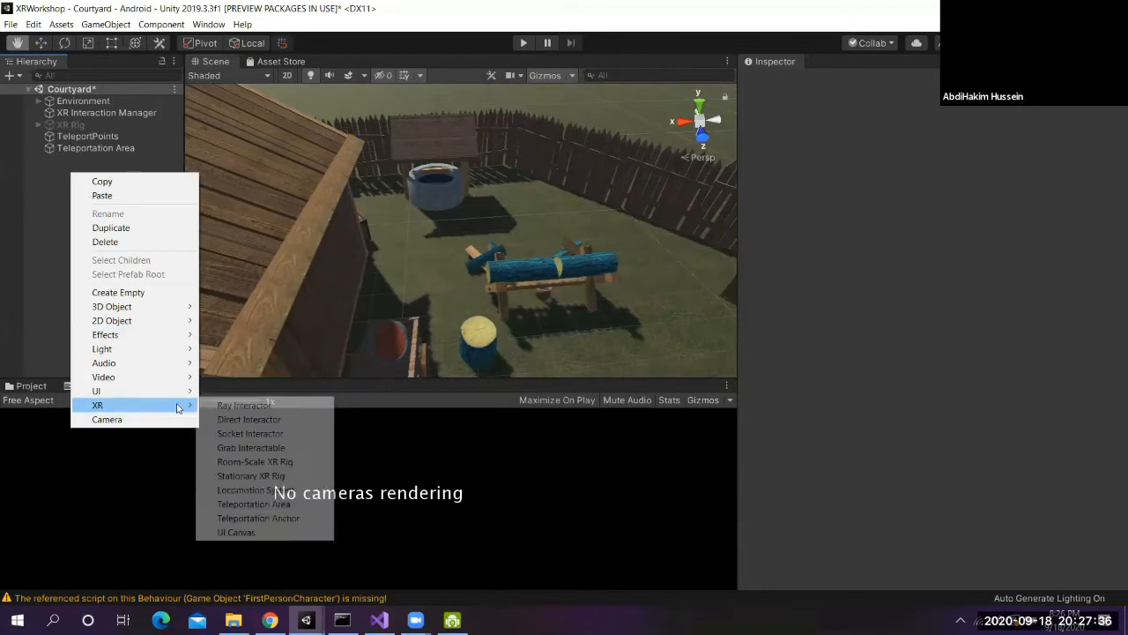
left_click(254, 461)
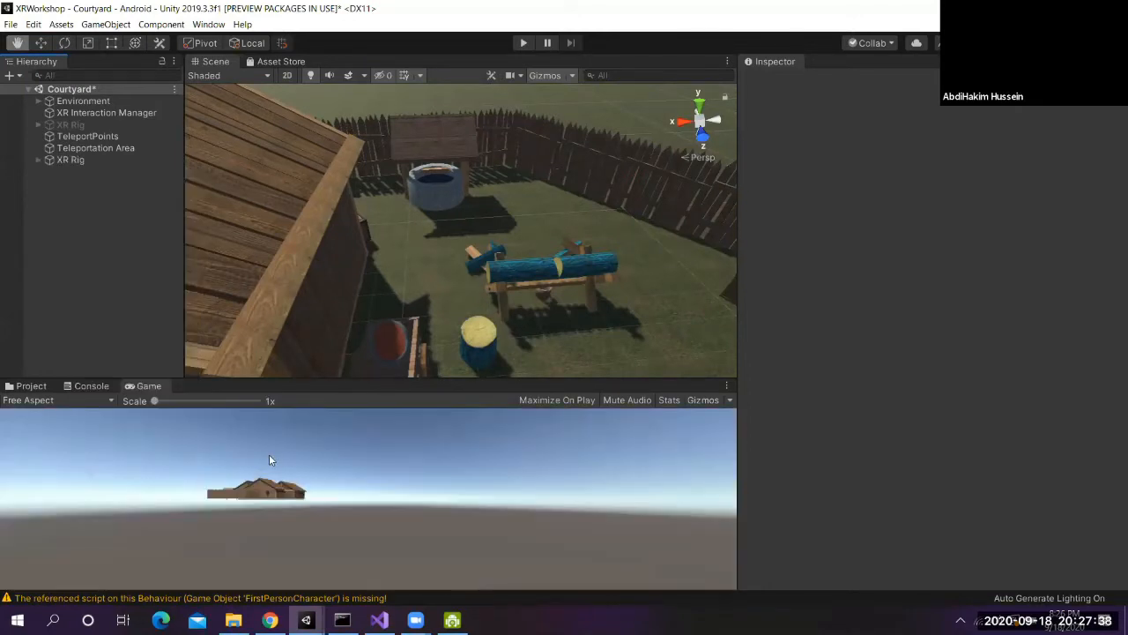
Compare the two XR Rigs' components, the new rig's child objects and the FirstPersonCharacter camera under FPSController
left_click(64, 125)
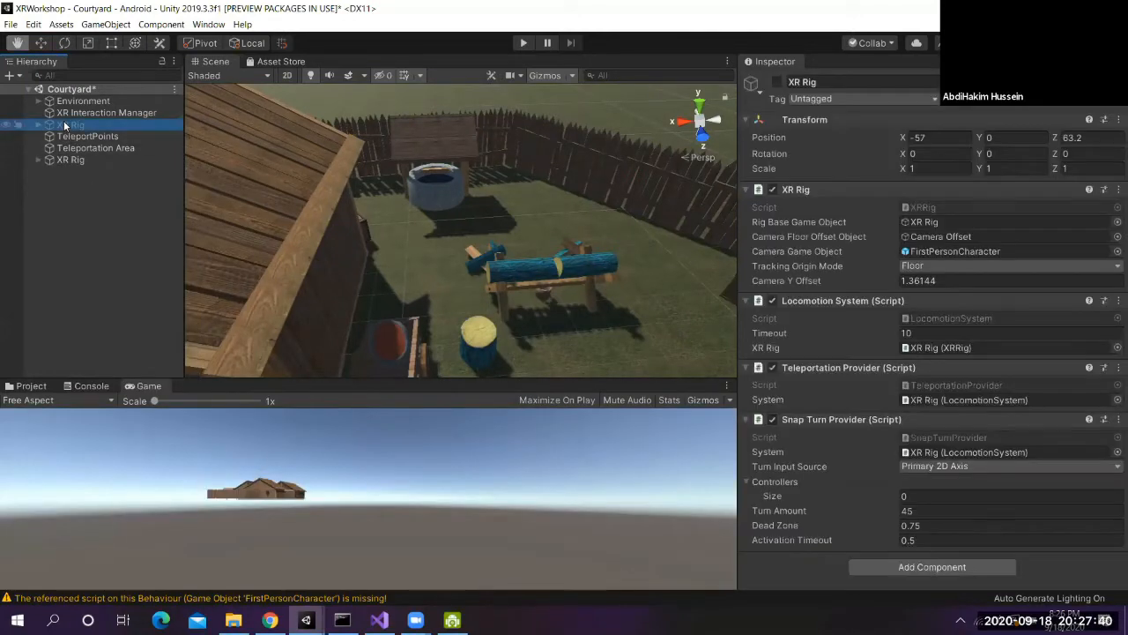
left_click(36, 159)
left_click(47, 171)
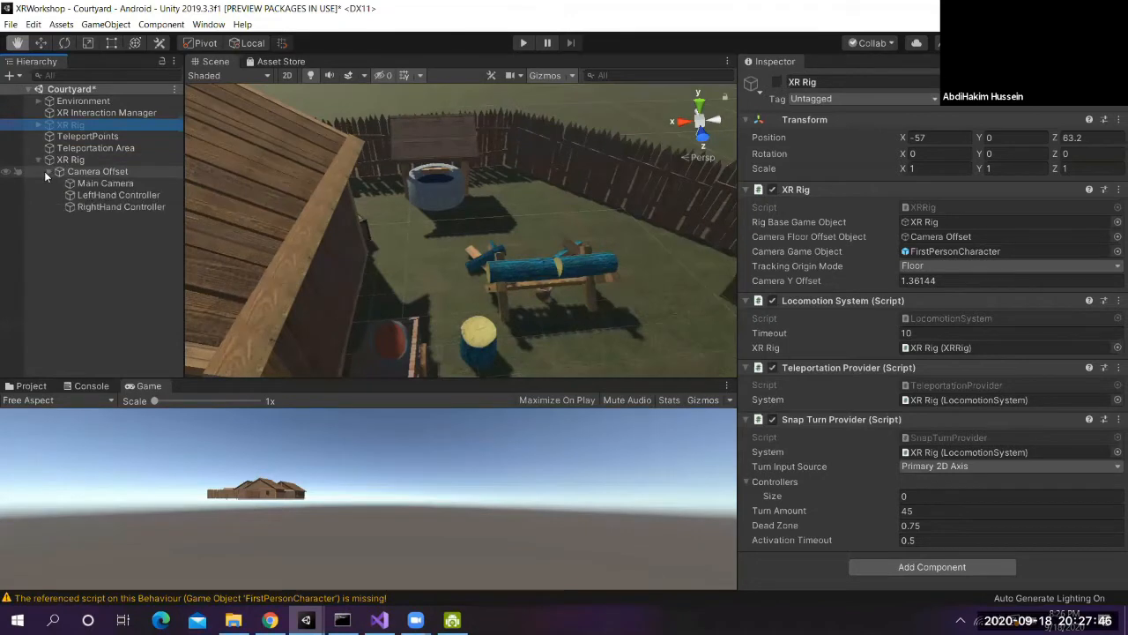
left_click(42, 101)
left_click(49, 114)
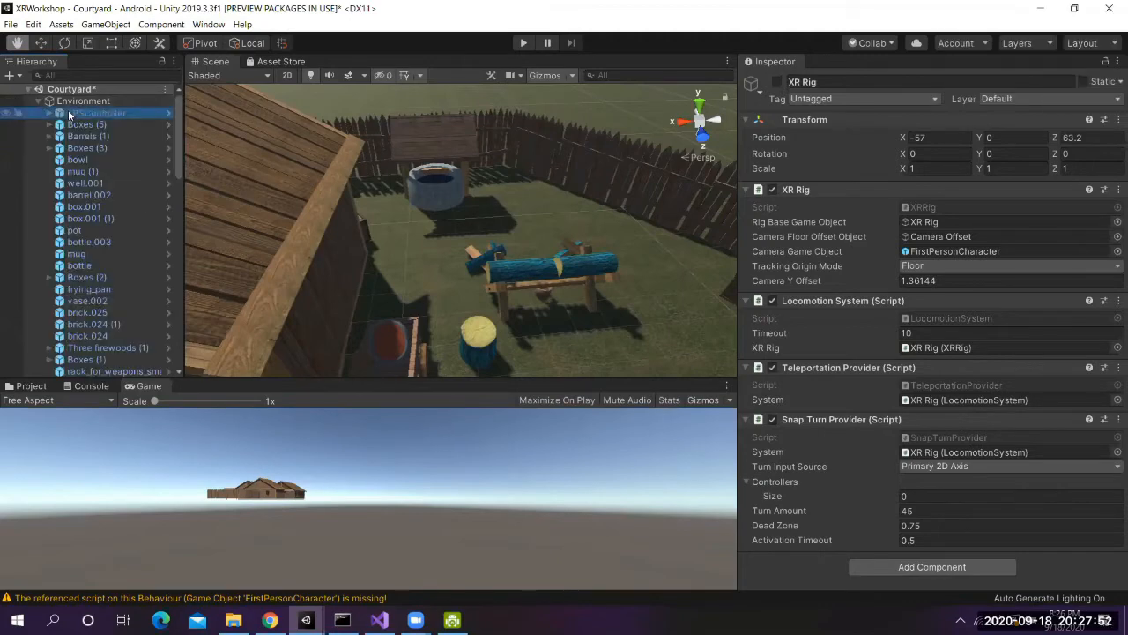
left_click(49, 113)
left_click(76, 124)
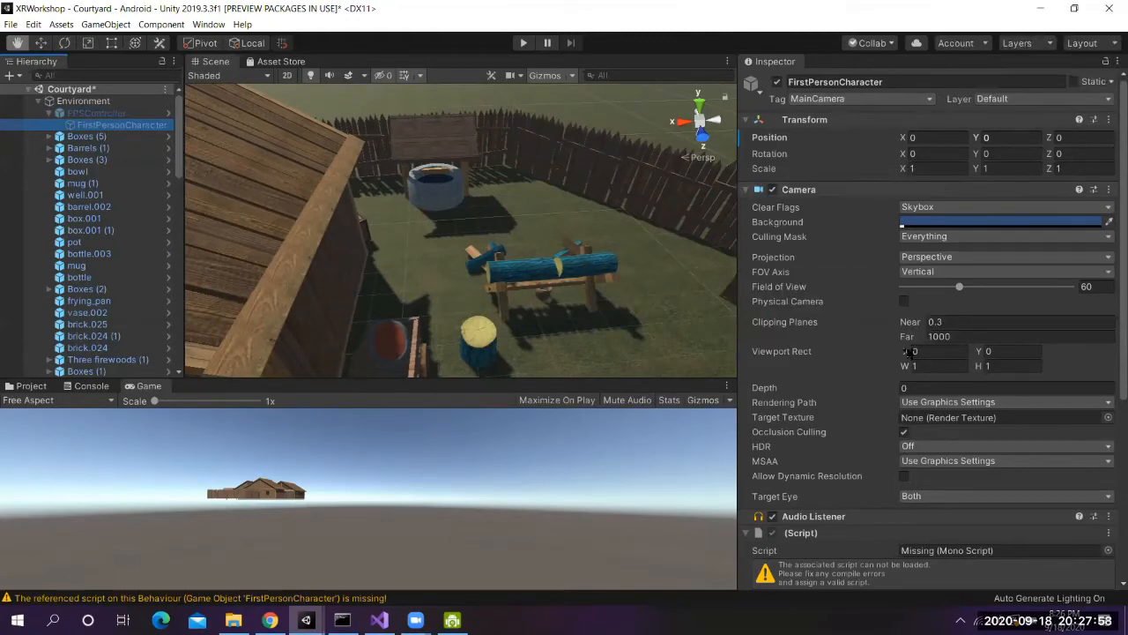
scroll(909, 351, "down", 8)
scroll(909, 351, "up", 8)
left_click(47, 114)
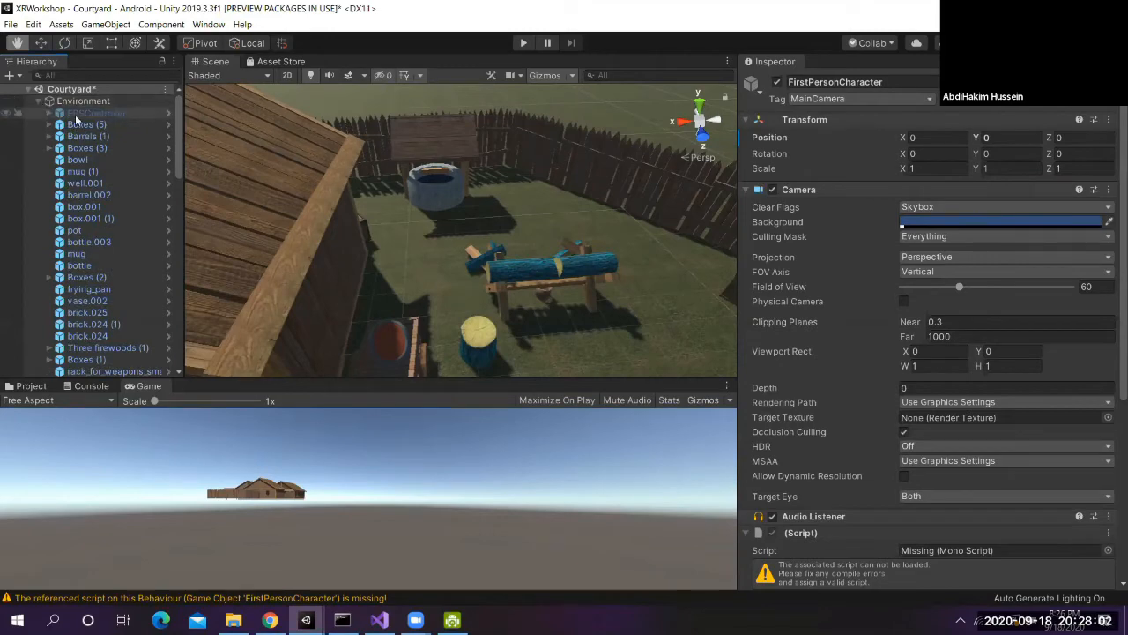
left_click(42, 109)
left_click(38, 100)
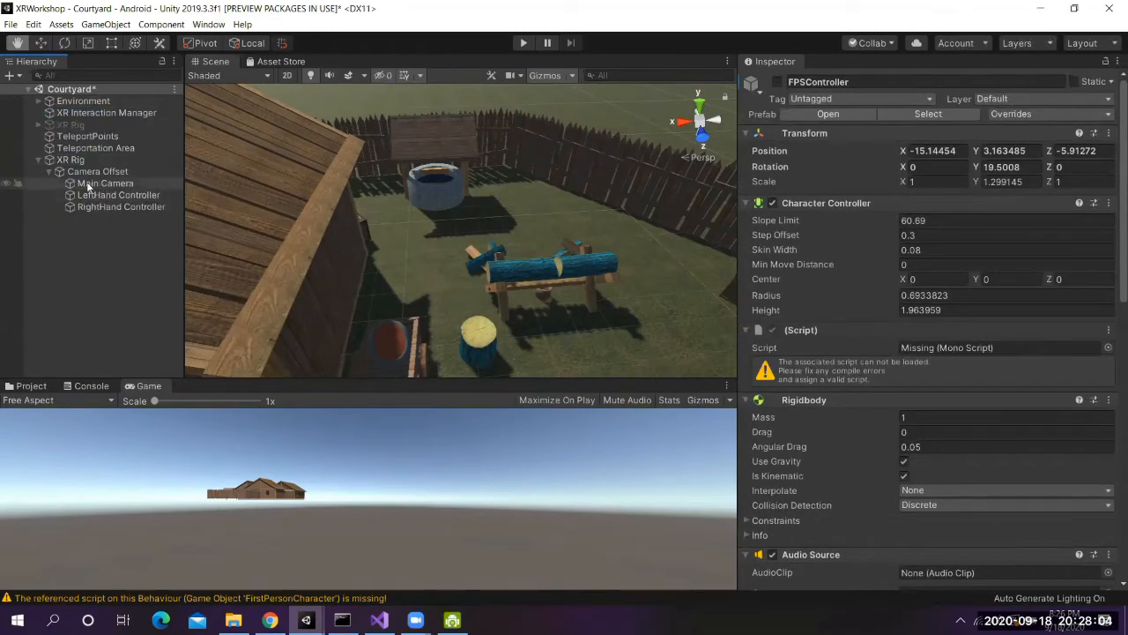
left_click(70, 160)
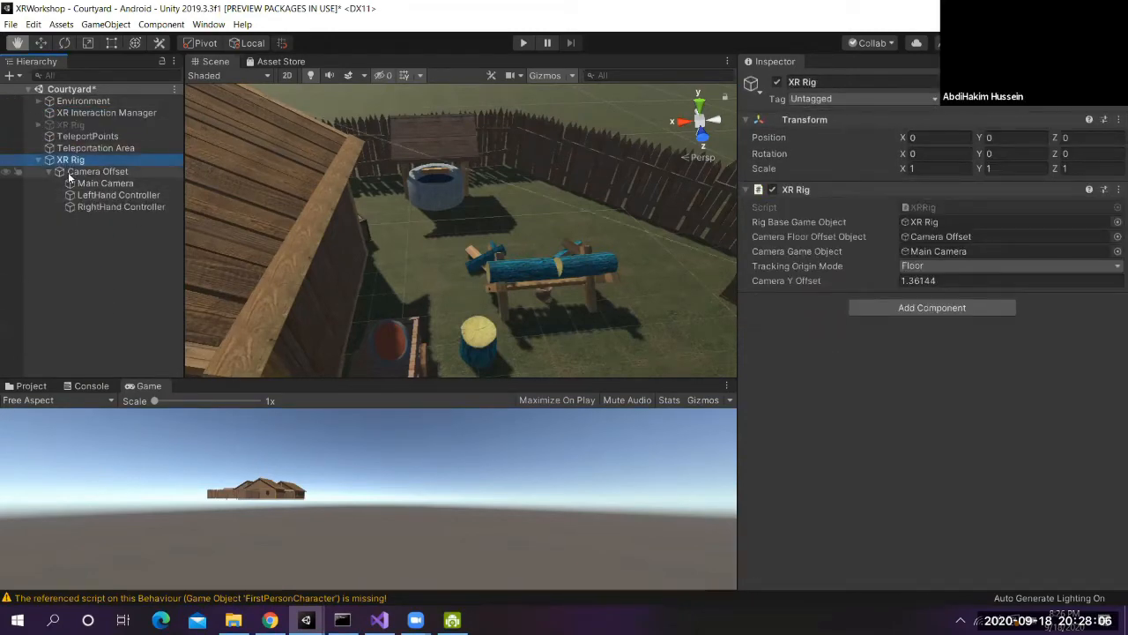
Delete the inactive XR Rig and place the new one directly below XR Interaction Manager in the hierarchy
left_click(70, 126)
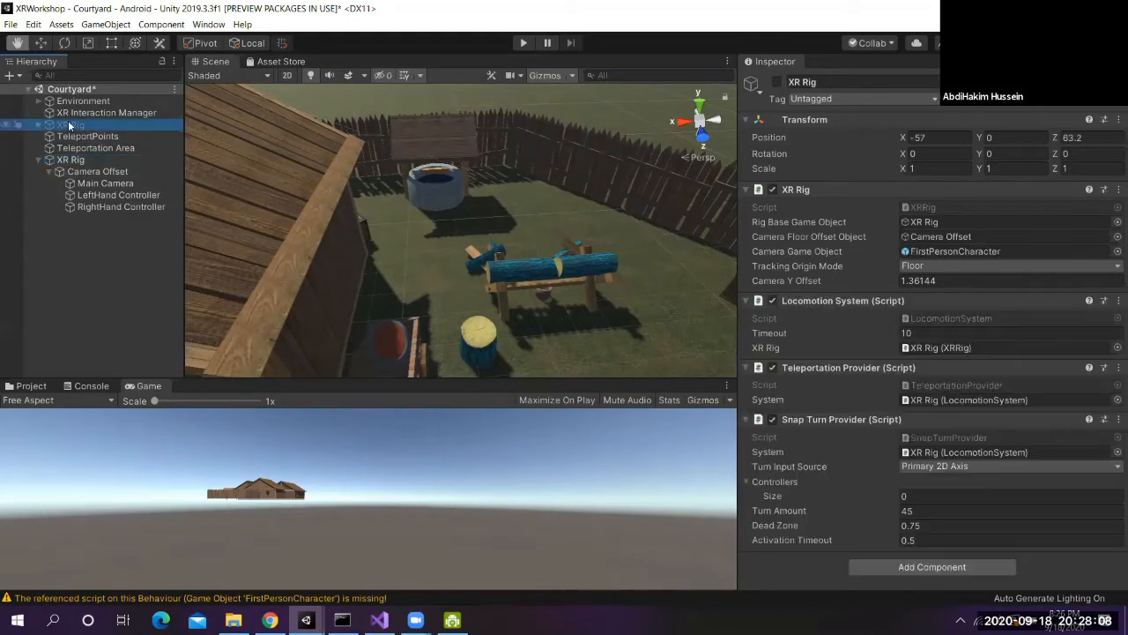
key("Delete")
left_click(50, 148)
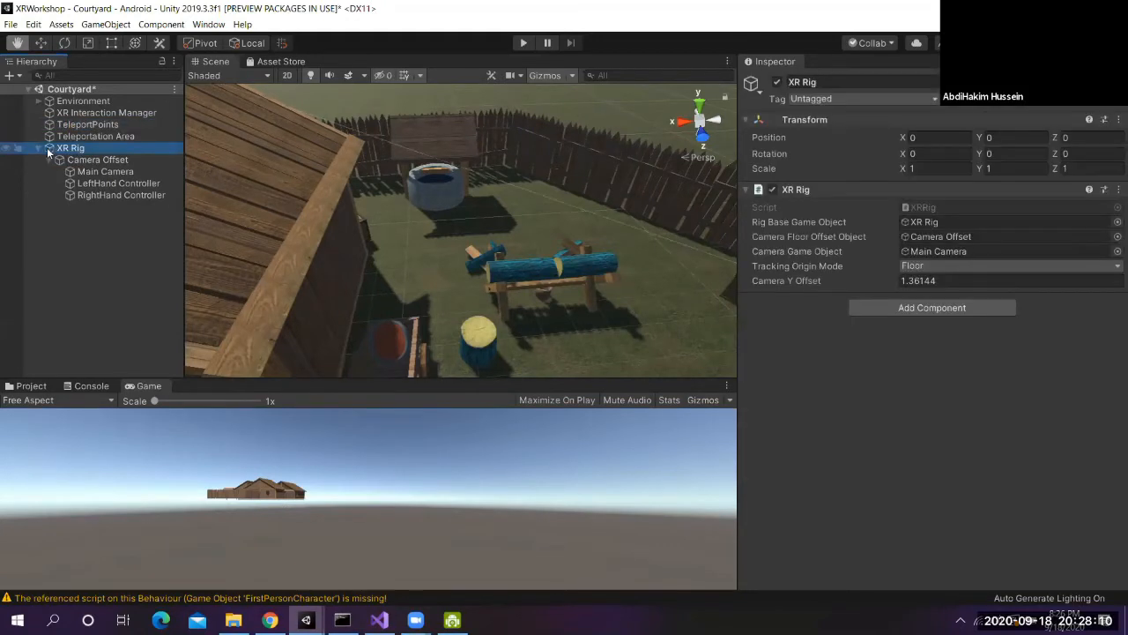
left_click(38, 148)
left_click_drag(64, 150, 72, 127)
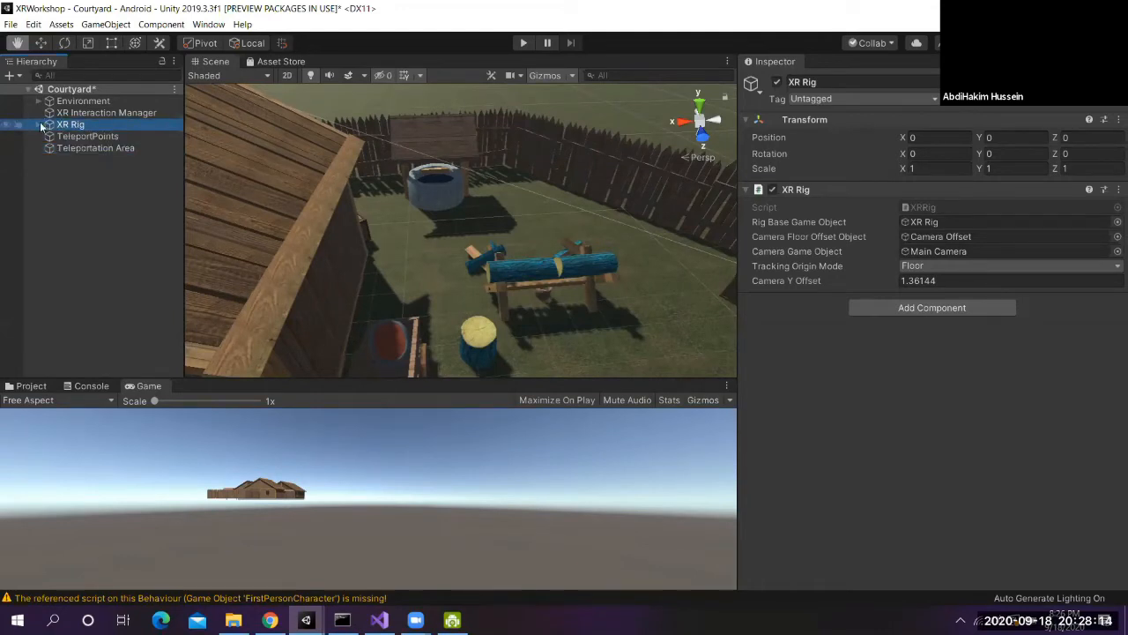
Deactivate the new rig's LeftHand Controller and review the RightHand Controller's components
left_click(39, 125)
left_click(114, 159)
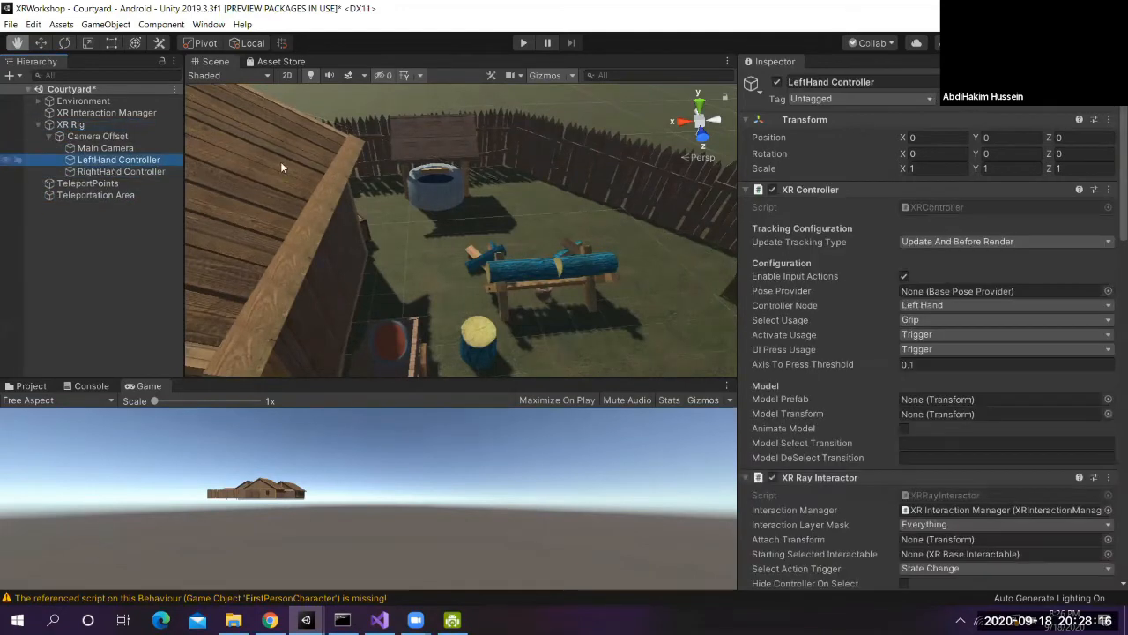
left_click(776, 82)
left_click(100, 171)
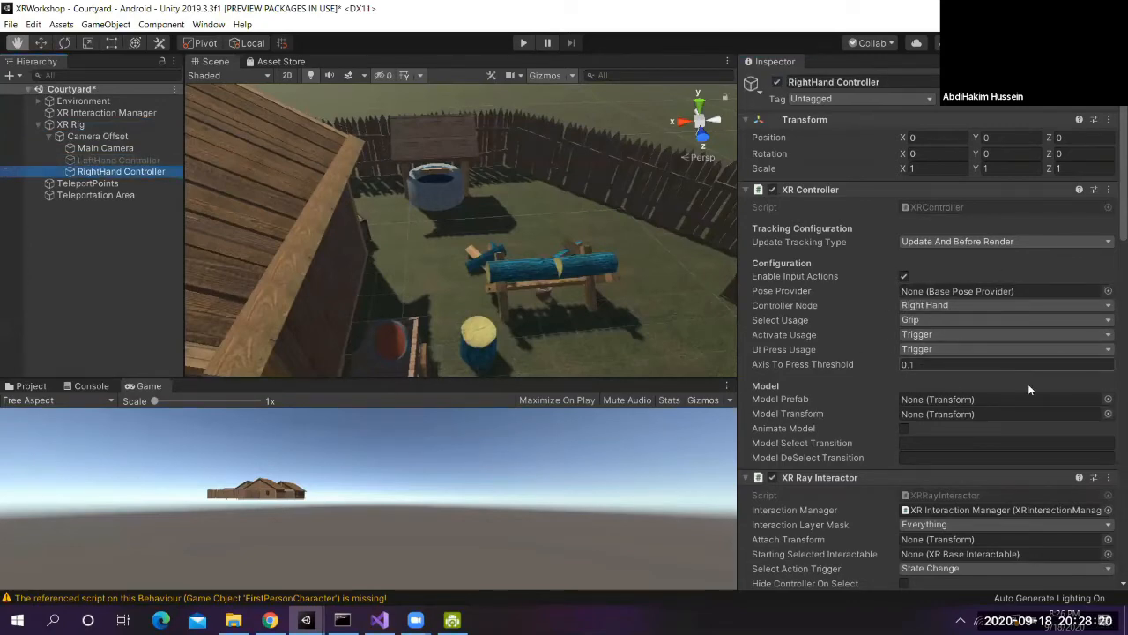
scroll(1055, 429, "down", 10)
scroll(1047, 426, "up", 15)
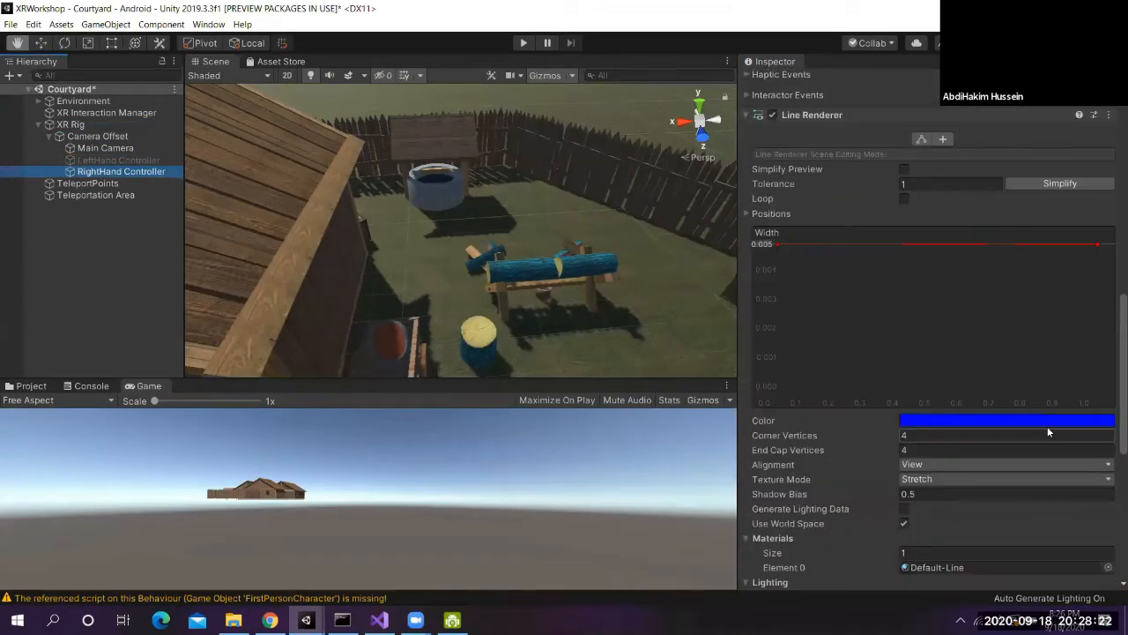
Try to move the rig's Main Camera into the courtyard, to about X -56.6, Y 0.8, Z 67.9
left_click(97, 148)
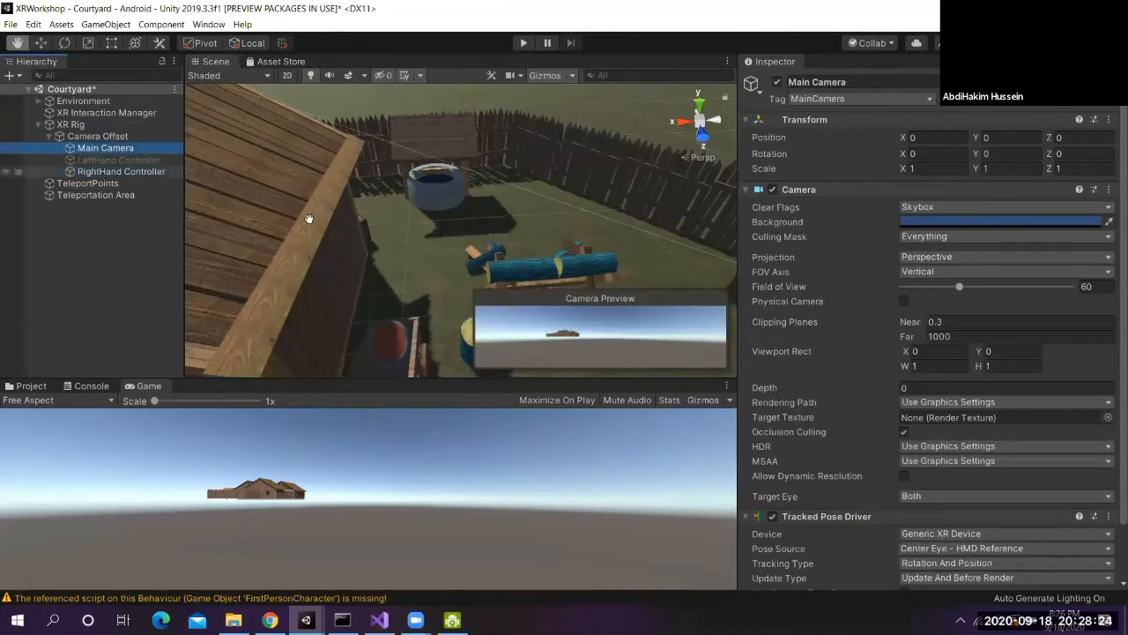
scroll(439, 228, "down", 10)
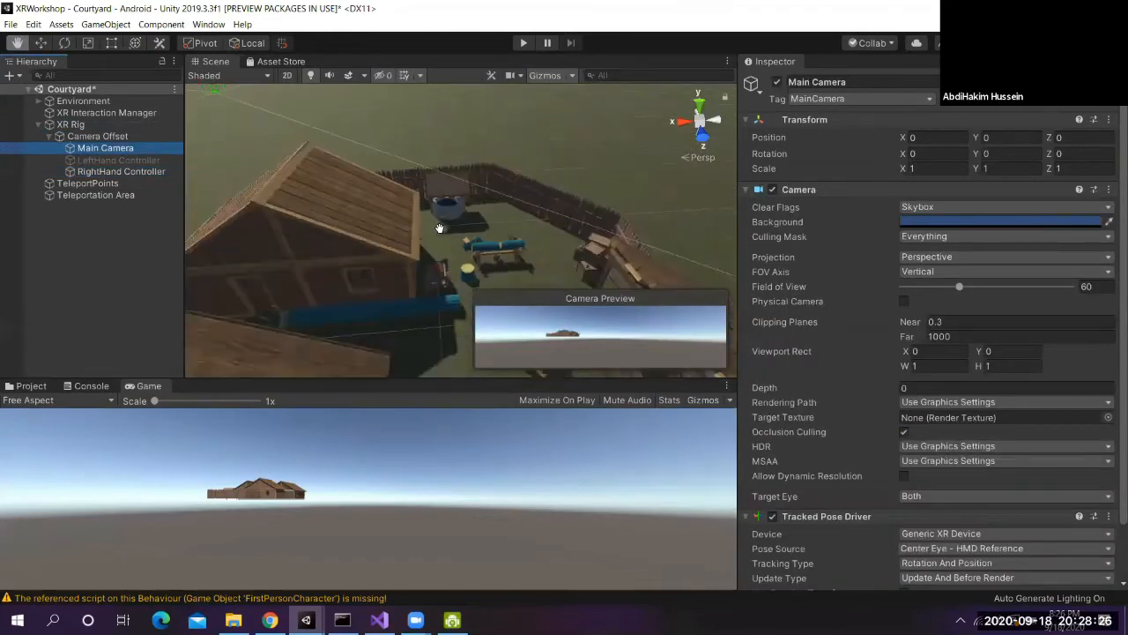
left_click(41, 43)
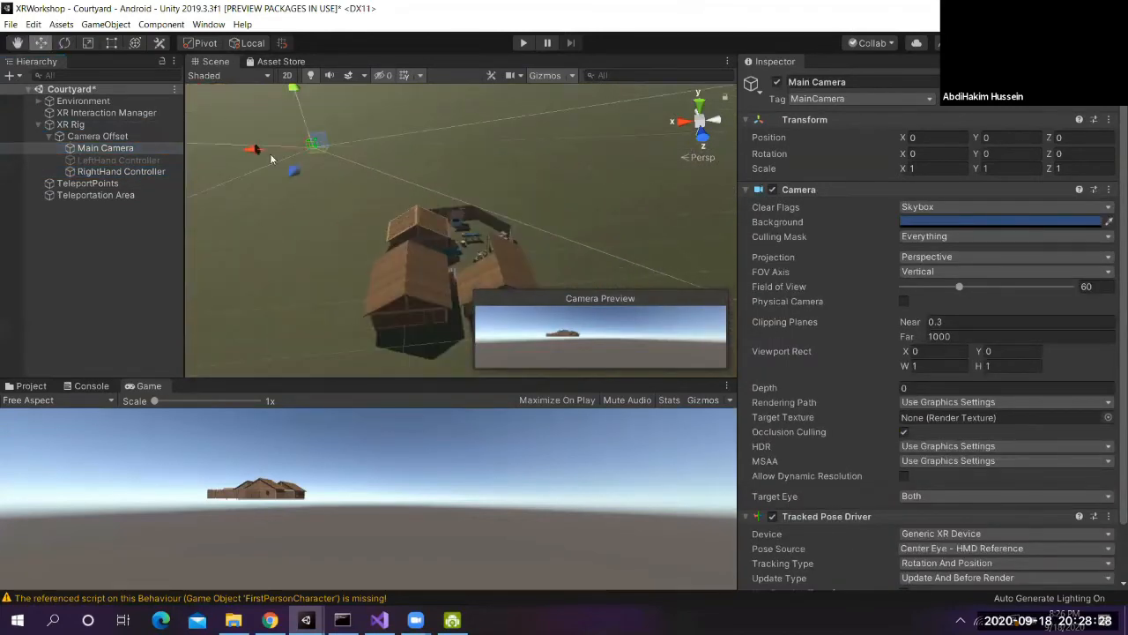
left_click_drag(344, 174, 411, 172)
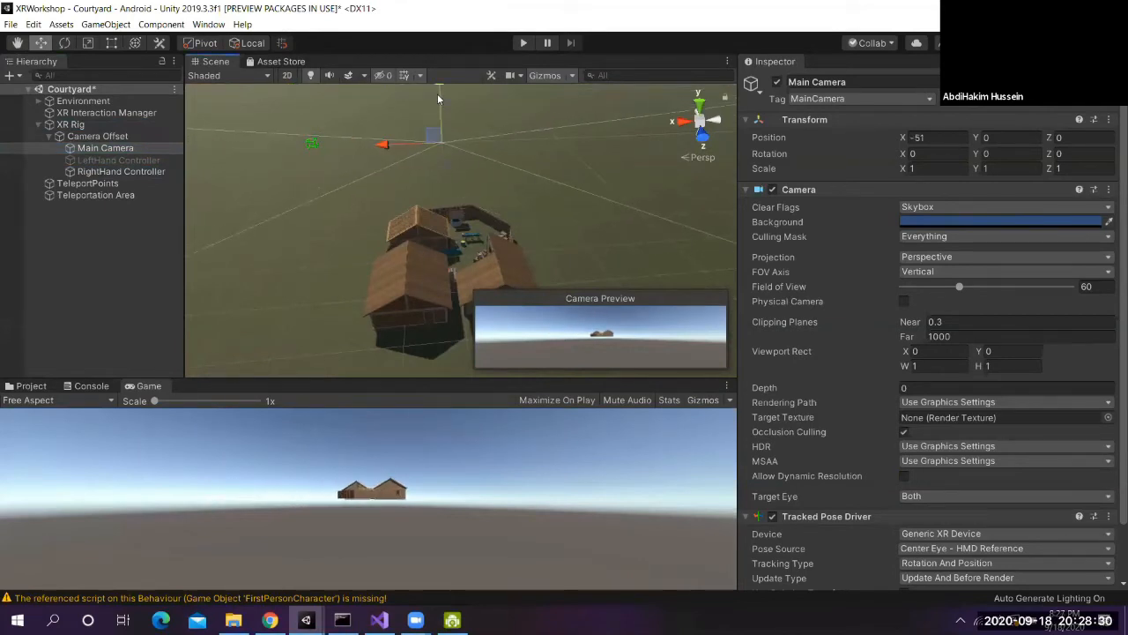
left_click_drag(437, 93, 438, 81)
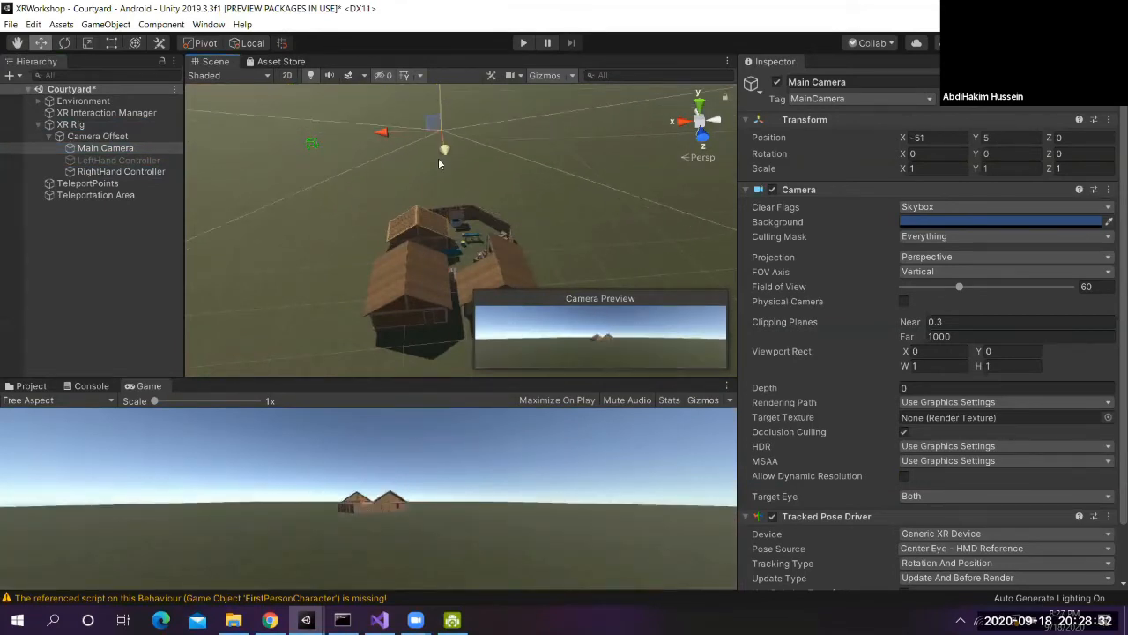
left_click_drag(439, 161, 462, 218)
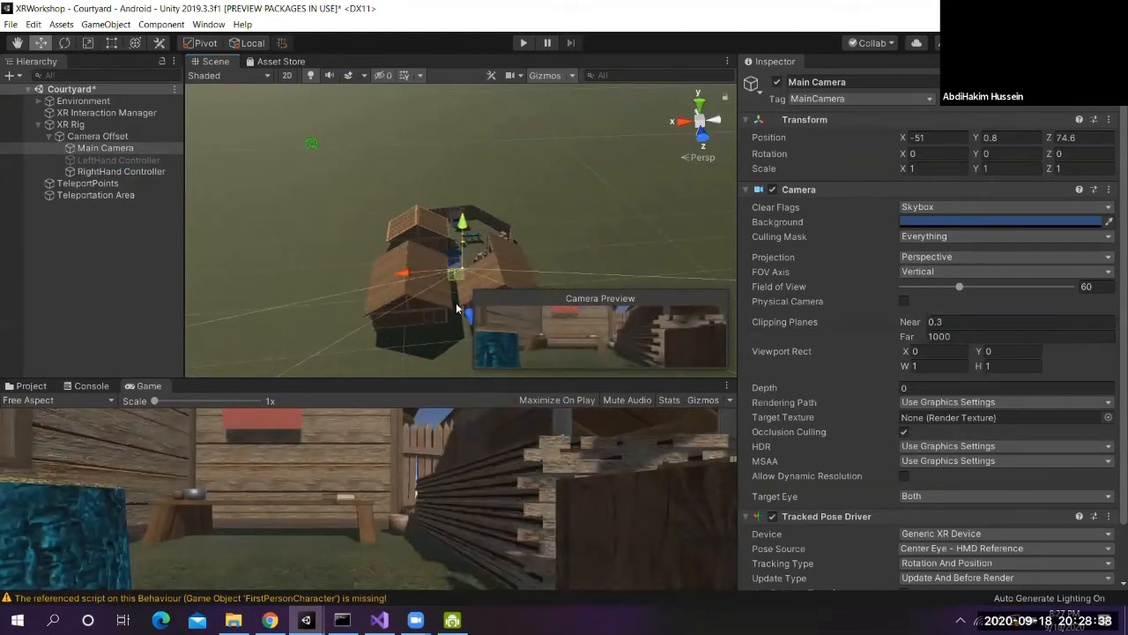
left_click_drag(457, 307, 487, 214)
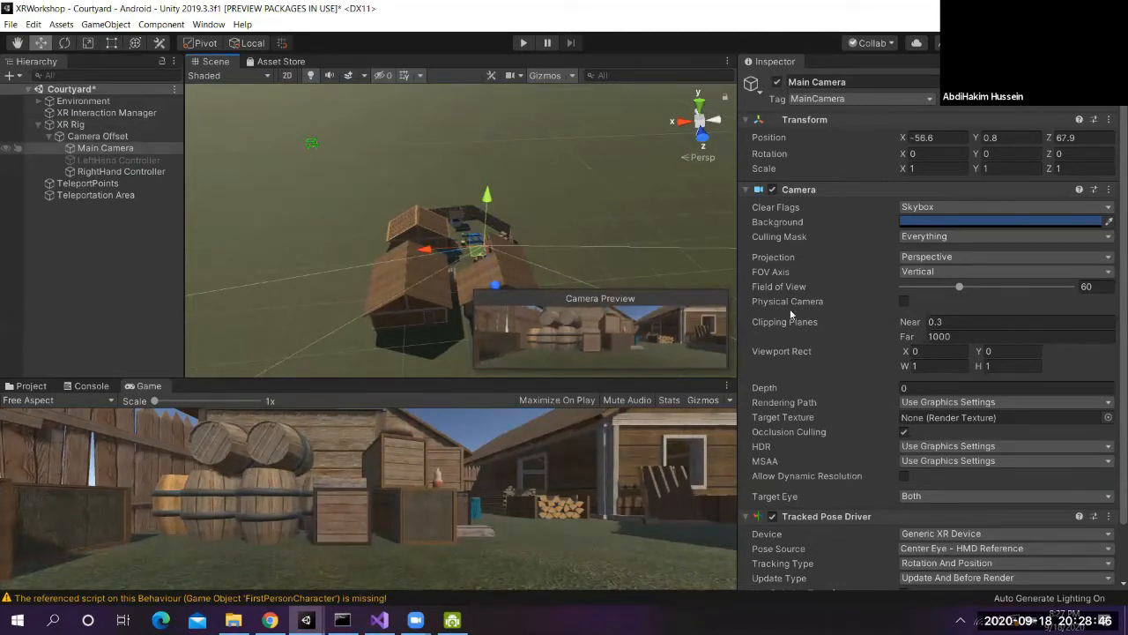
Undo the position changes made to the Main Camera
left_click(66, 126)
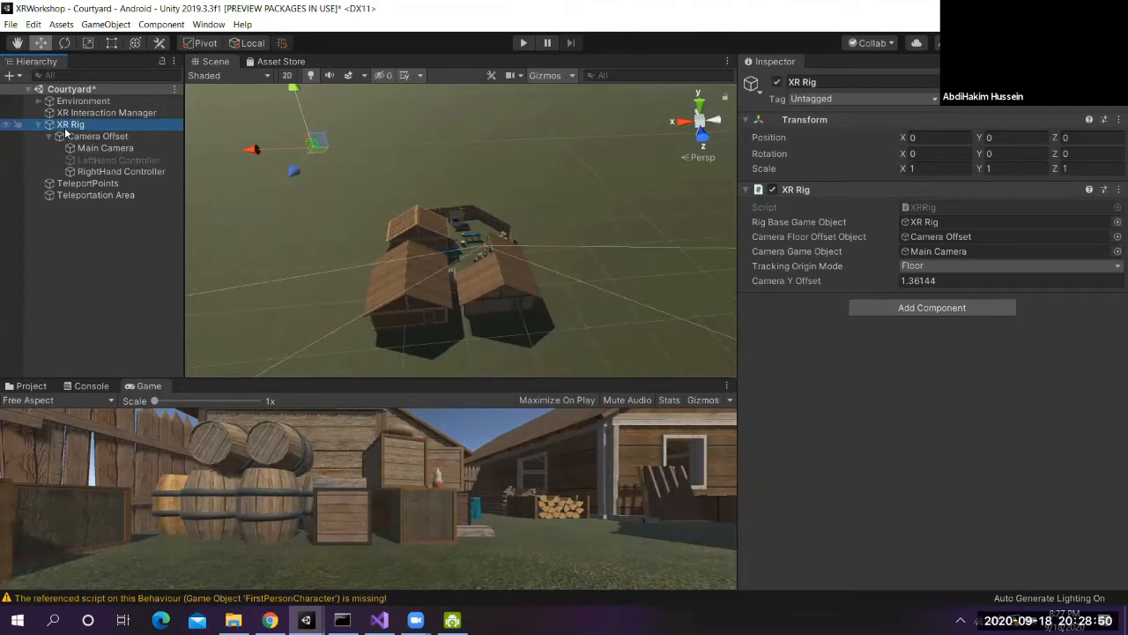
key("Down")
key("Down")
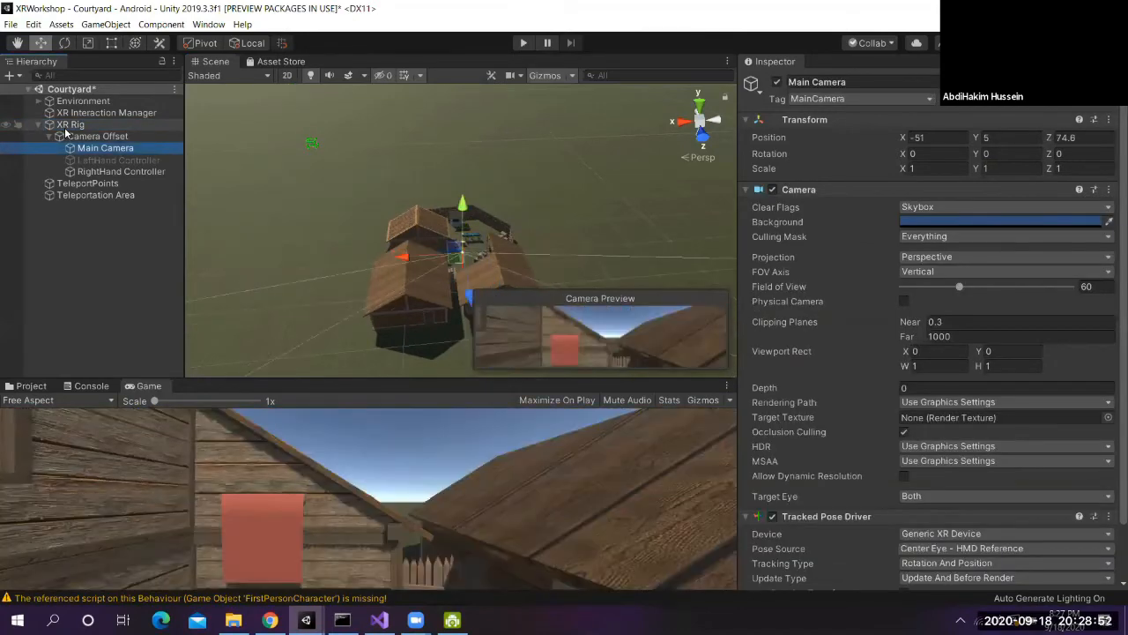
Move the whole XR Rig into the courtyard, to about X -55.4, Y 1, Z 66.6
left_click(64, 127)
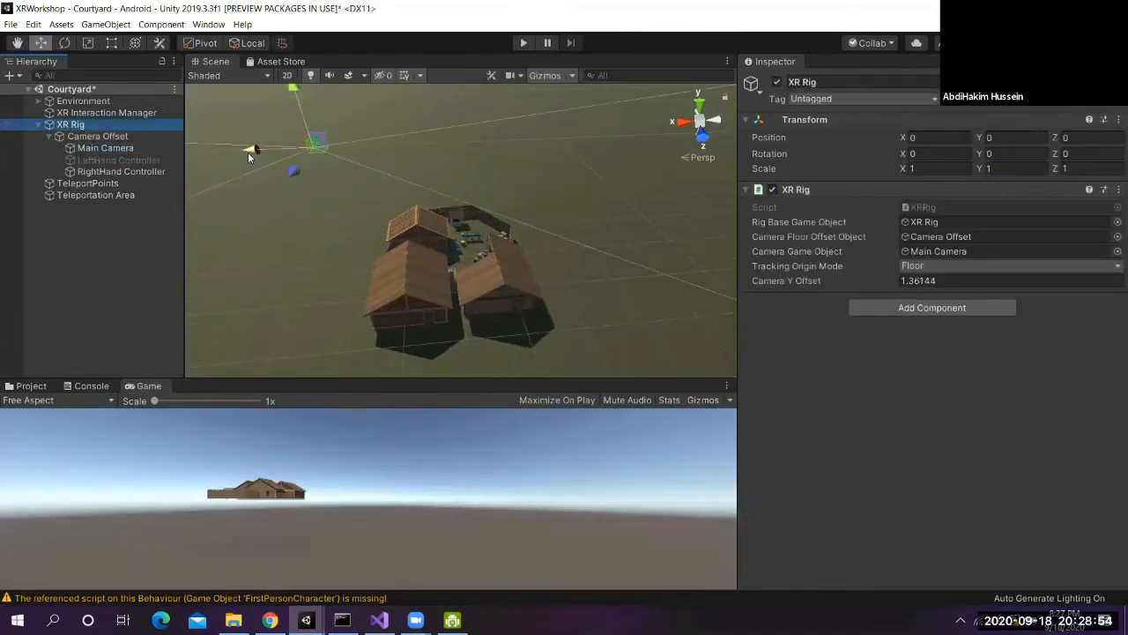
left_click_drag(248, 151, 355, 157)
left_click_drag(413, 114, 424, 253)
left_click(71, 124)
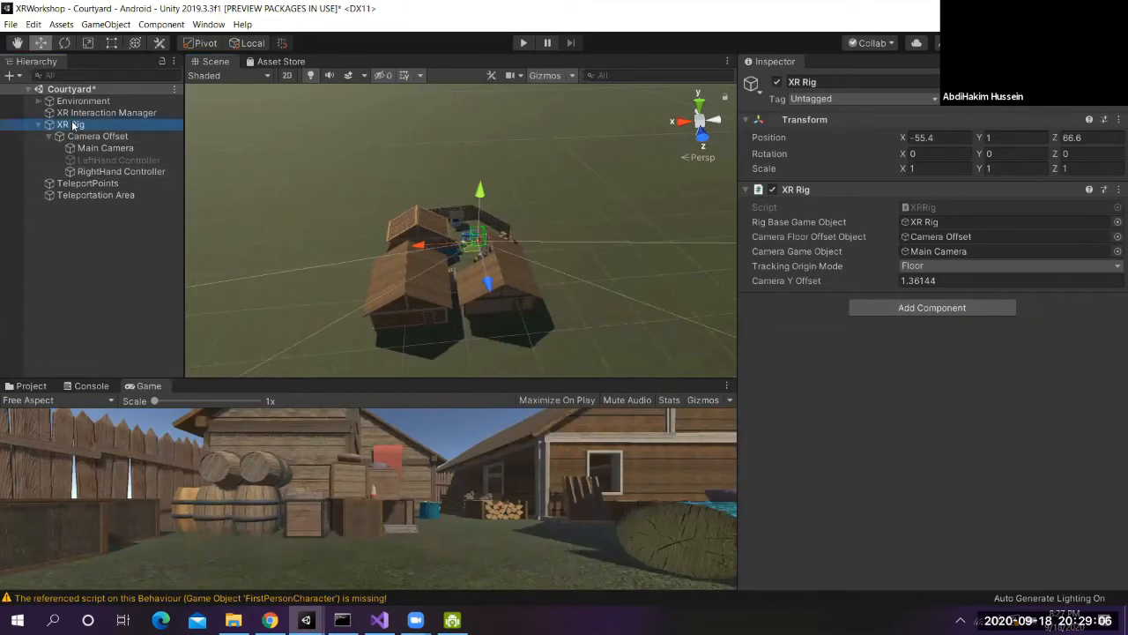
Examine the XR Rig's placement and the surrounding courtyard objects from close up and several angles
scroll(396, 251, "up", 15)
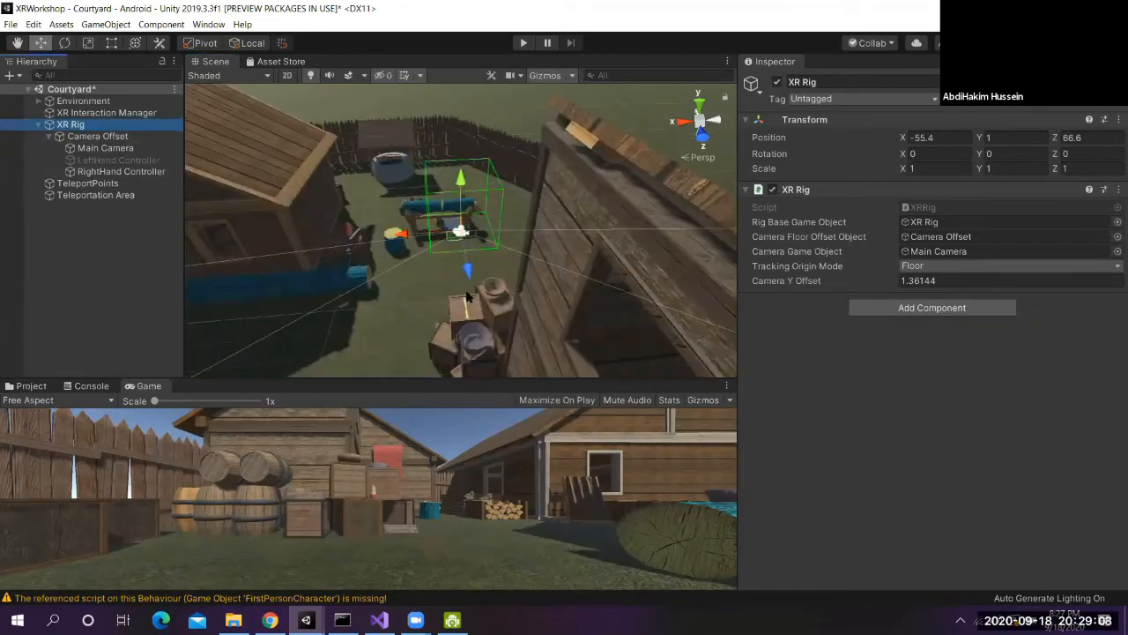
scroll(468, 297, "up", 10)
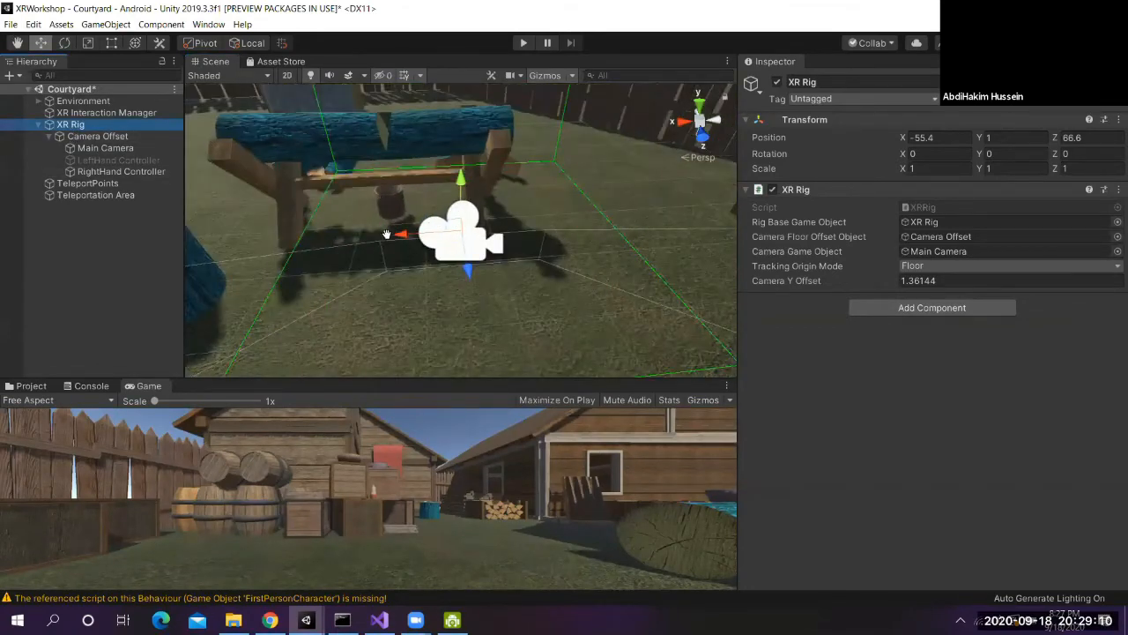
left_click(18, 42)
left_click_drag(399, 134, 158, 195, "alt")
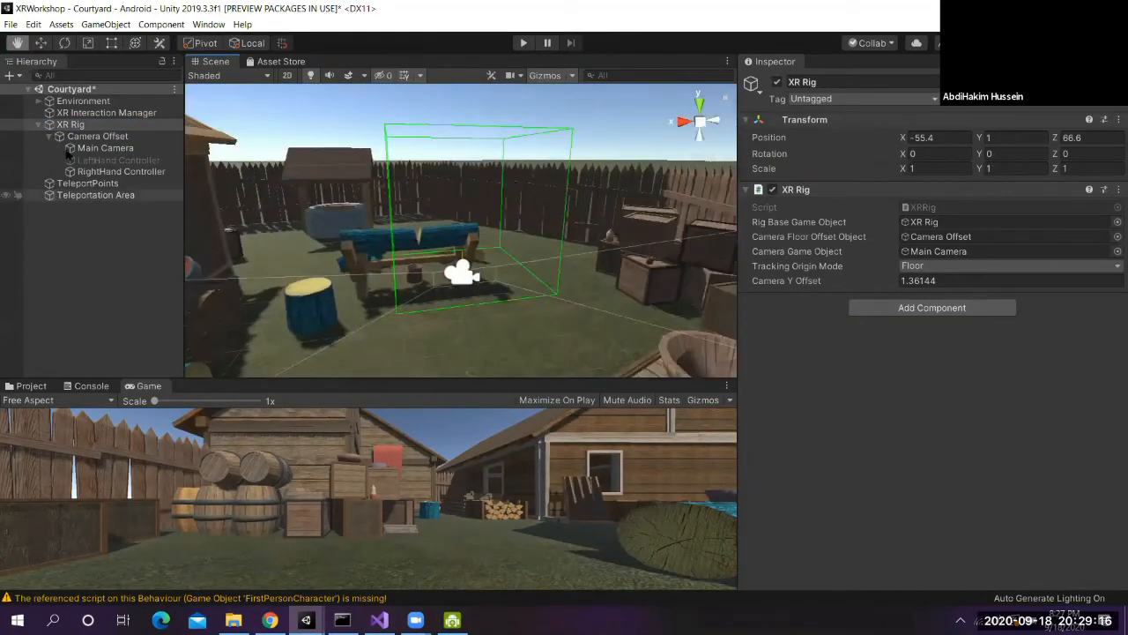
left_click(64, 126)
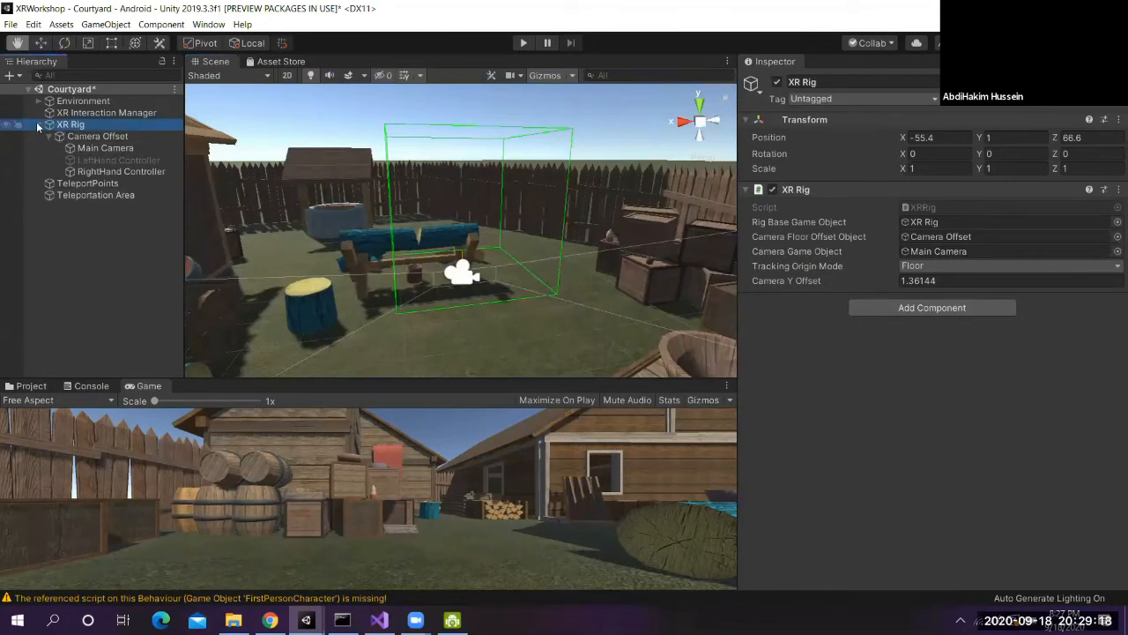
left_click(38, 126)
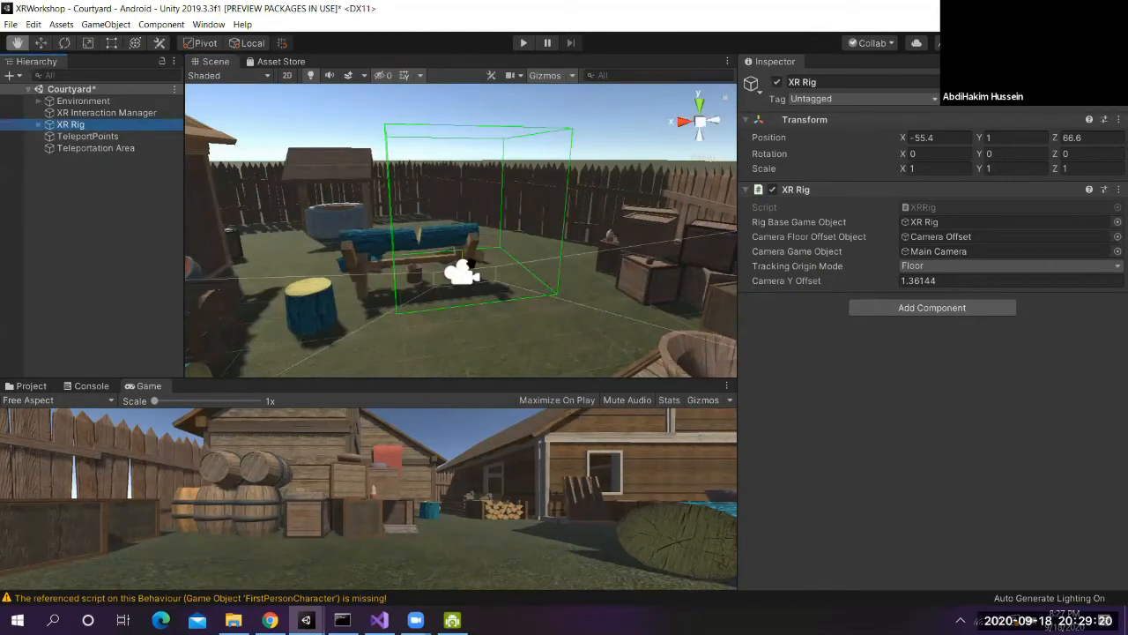
left_click_drag(520, 252, 462, 272, "alt")
left_click_drag(406, 317, 506, 259, "alt")
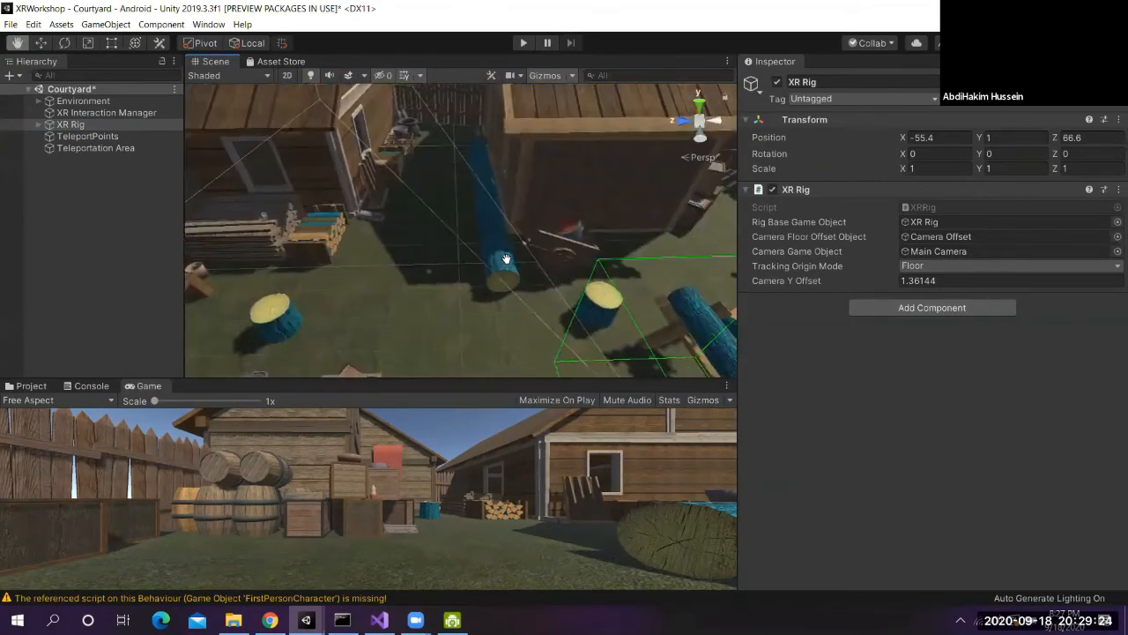
left_click_drag(397, 298, 353, 177, "alt")
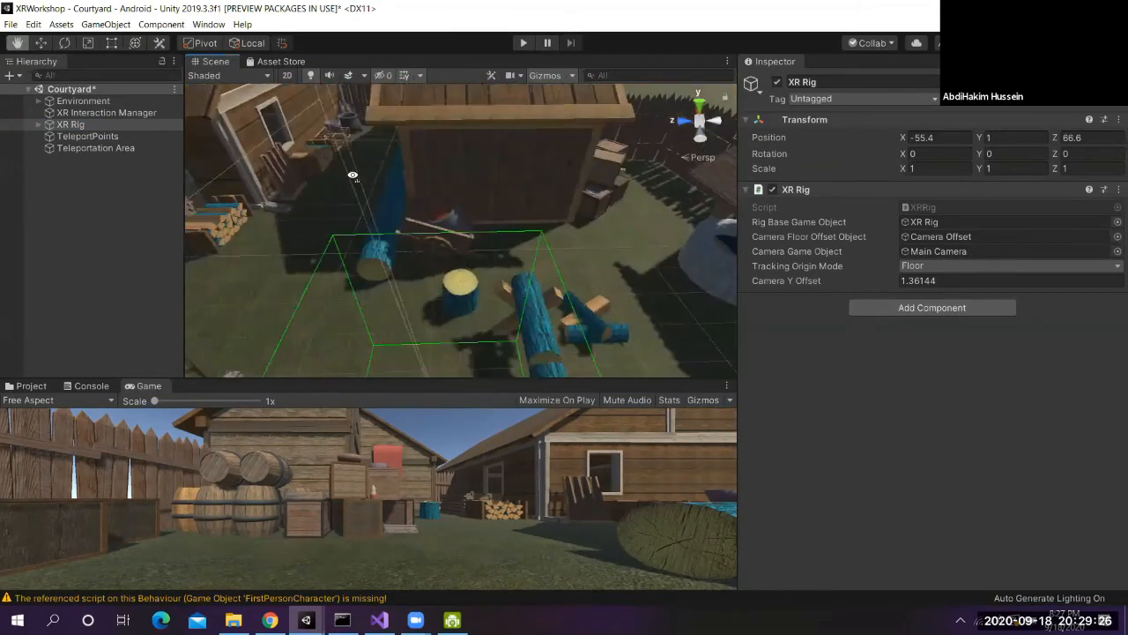
left_click_drag(381, 253, 195, 218, "alt")
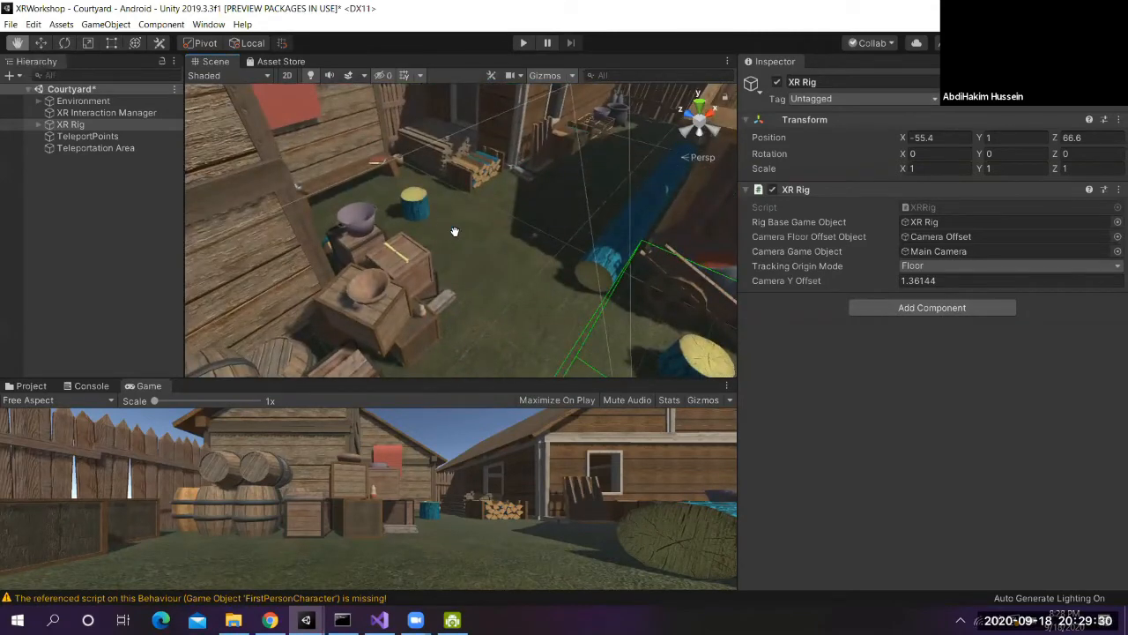
Make the Mesh Collider of the tree trunk stump beside the crates convex
left_click_drag(363, 210, 392, 223, "alt")
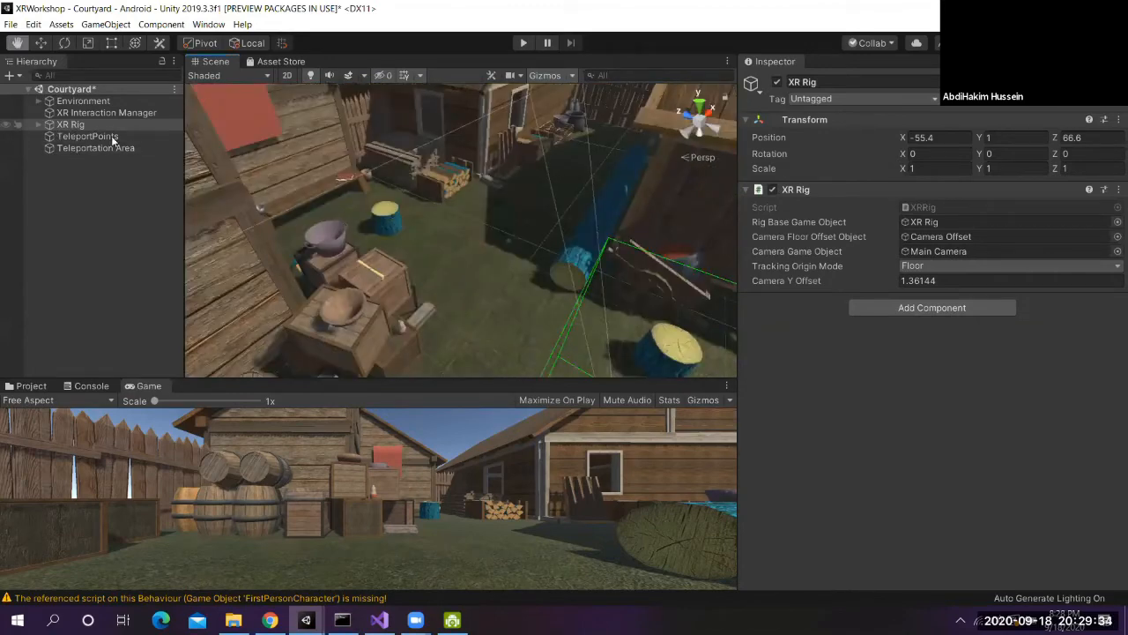
left_click(41, 43)
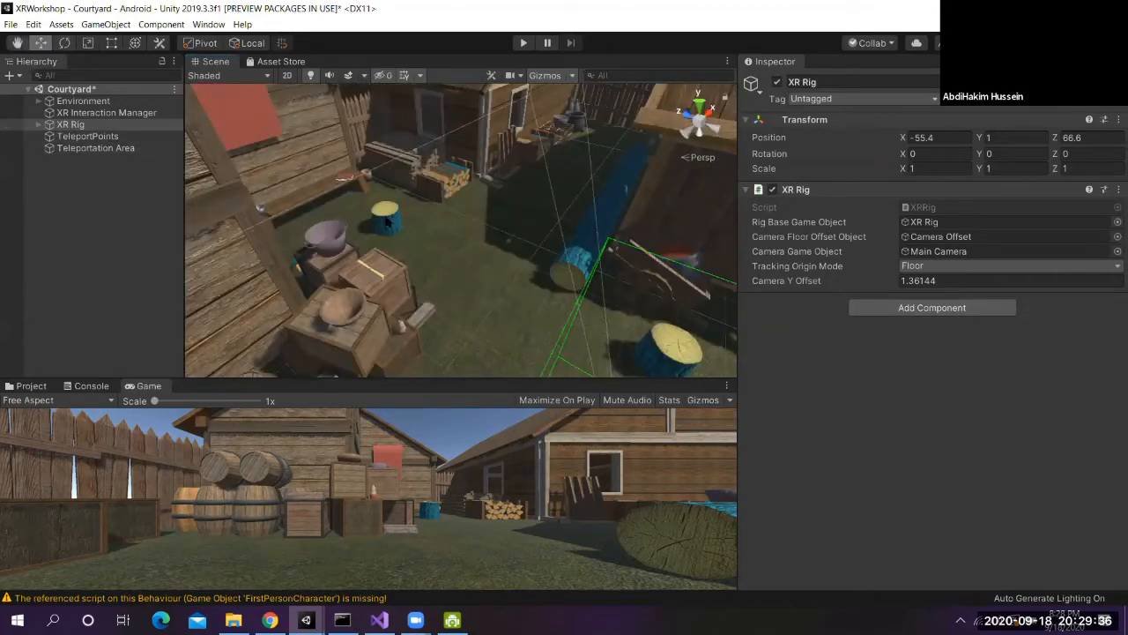
left_click(386, 221)
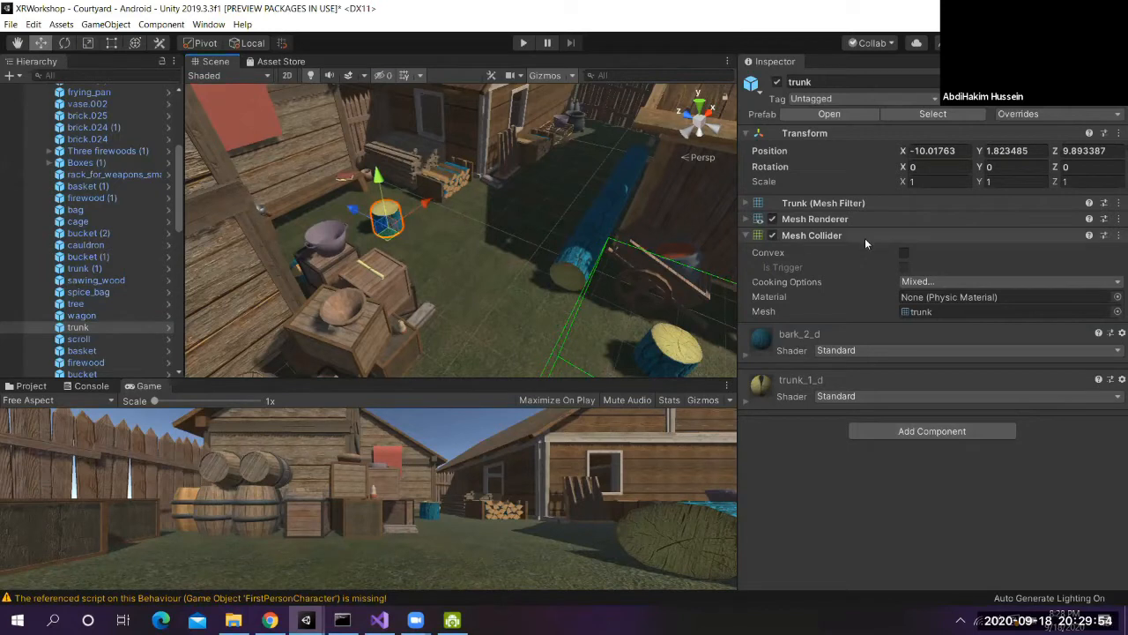
left_click(903, 252)
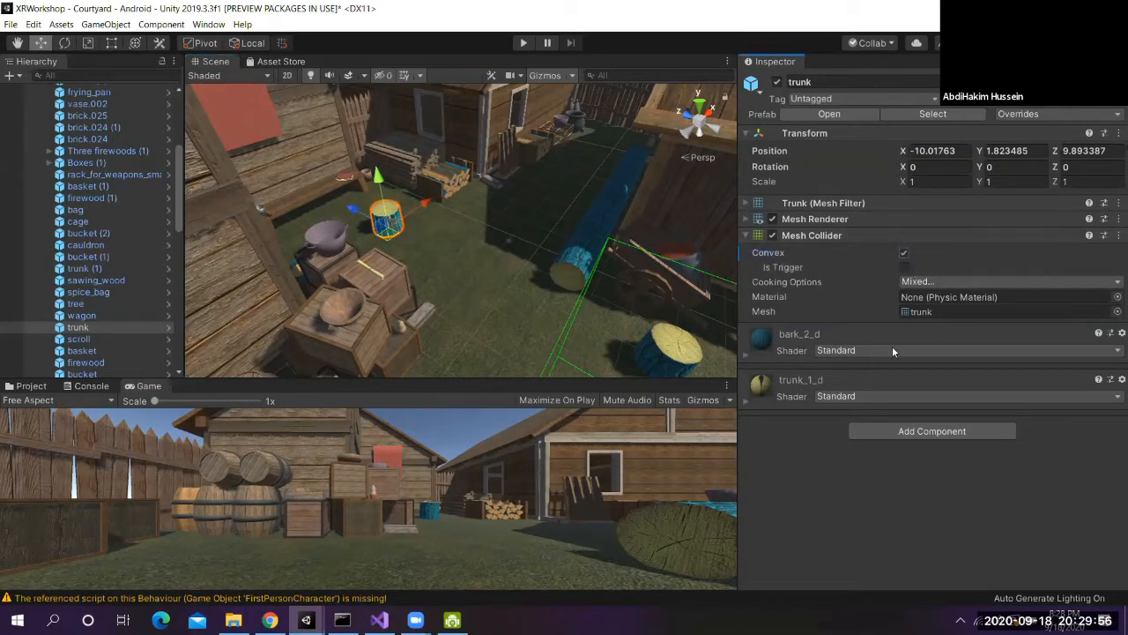
Add a Teleportation Area component to the trunk
left_click(929, 430)
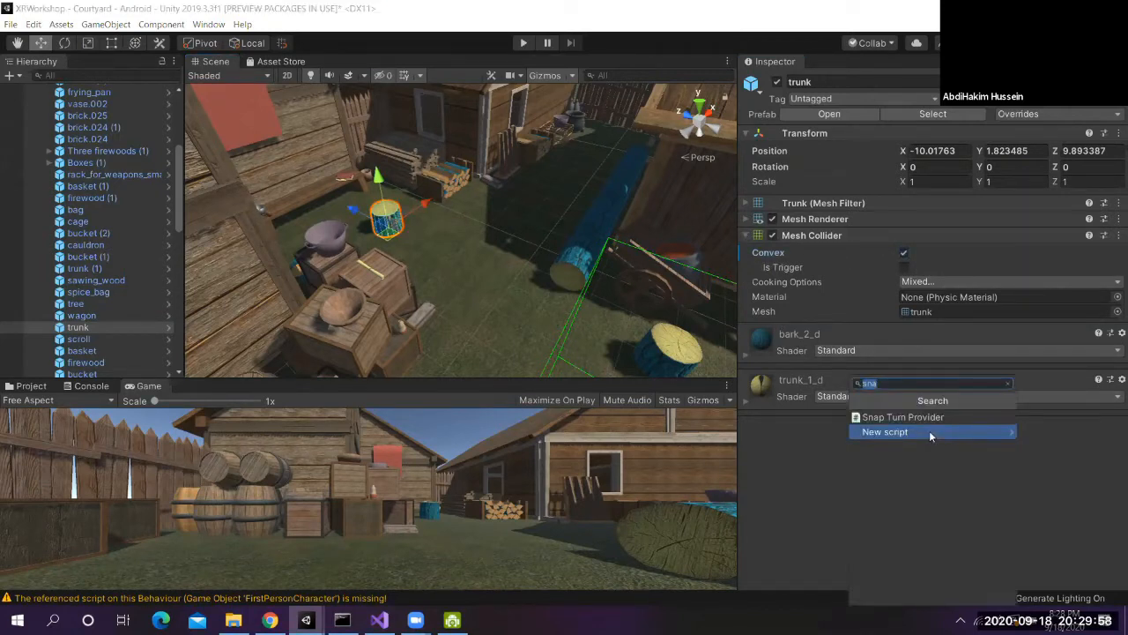
key("BackSpace")
type("tele")
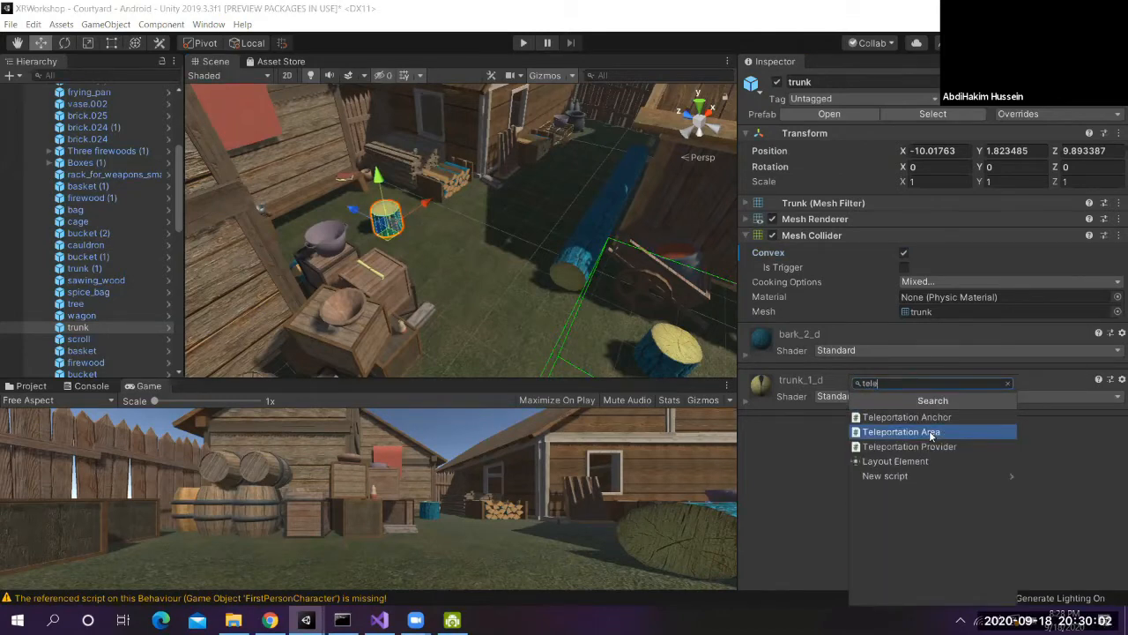
left_click(930, 433)
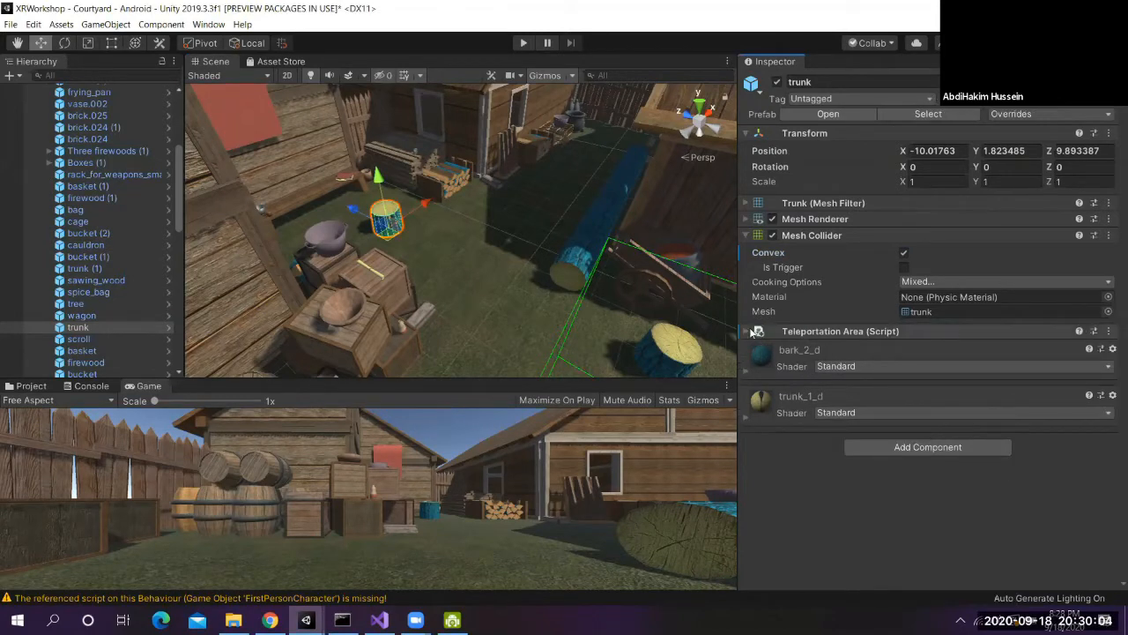
Examine the trunk's Teleportation Area settings, including its colliders, interactable events, custom reticle and teleportation provider
left_click(745, 332)
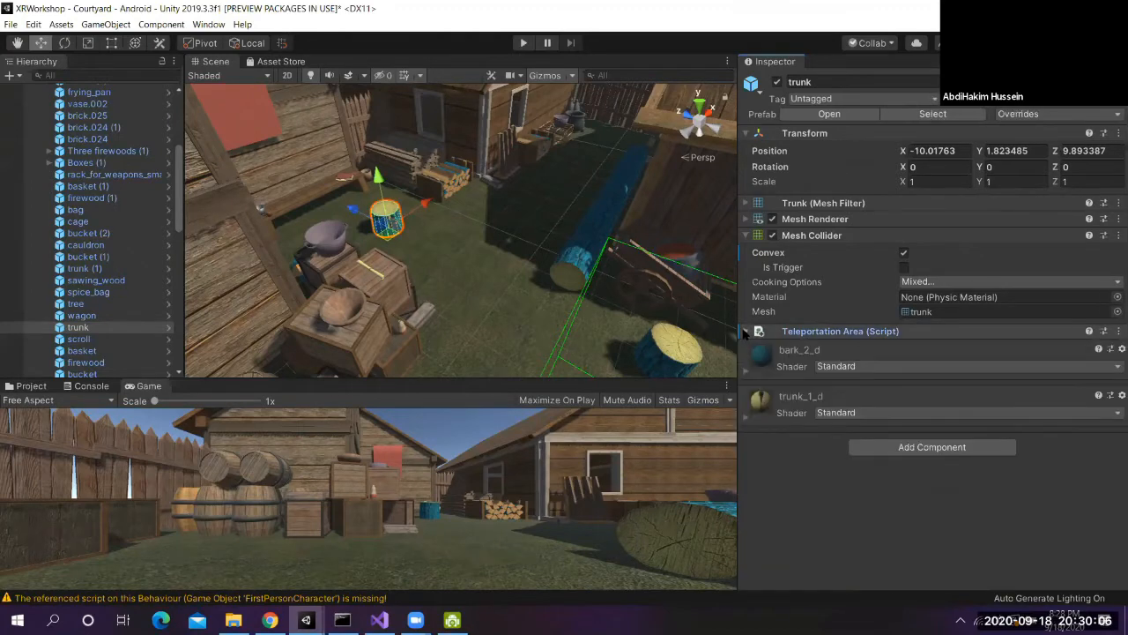
left_click(745, 332)
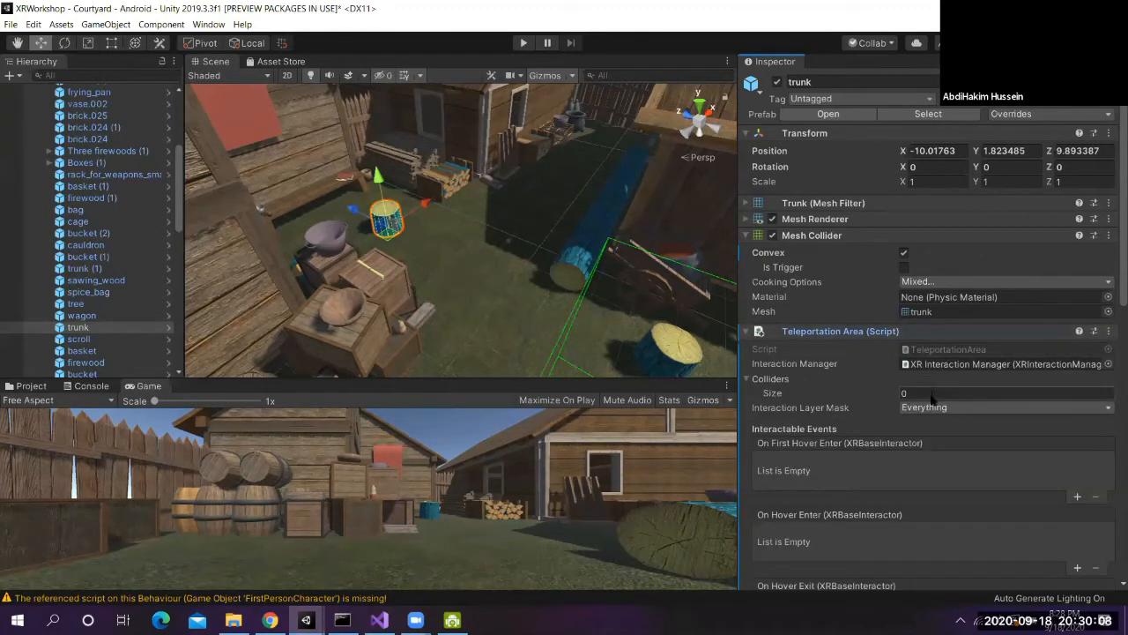
scroll(932, 399, "down", 5)
scroll(932, 399, "down", 7)
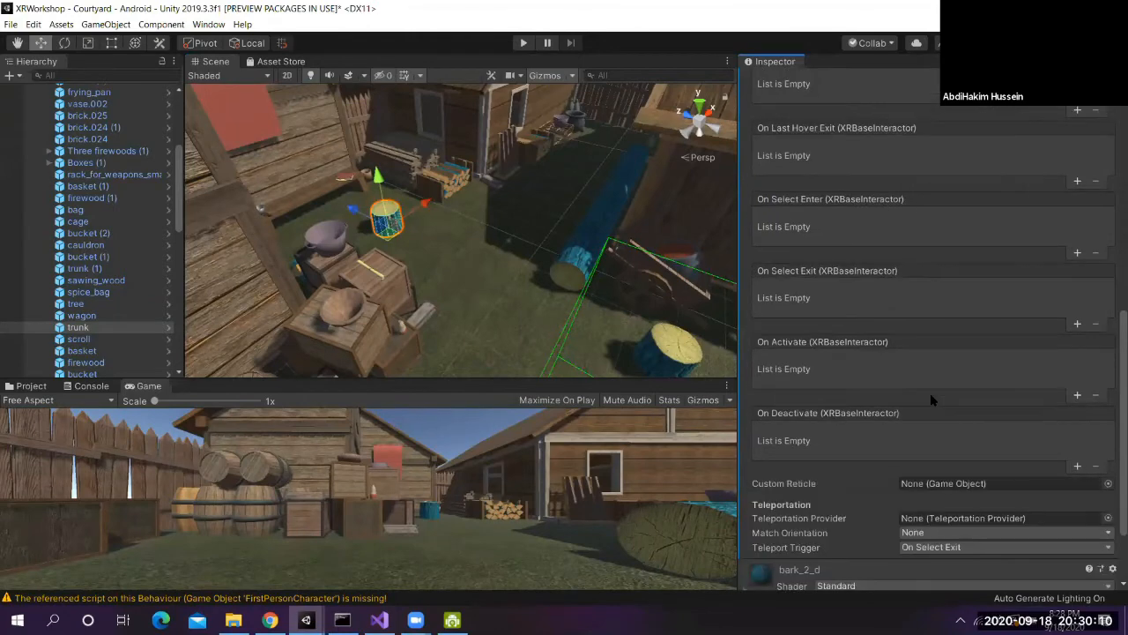
scroll(932, 399, "up", 10)
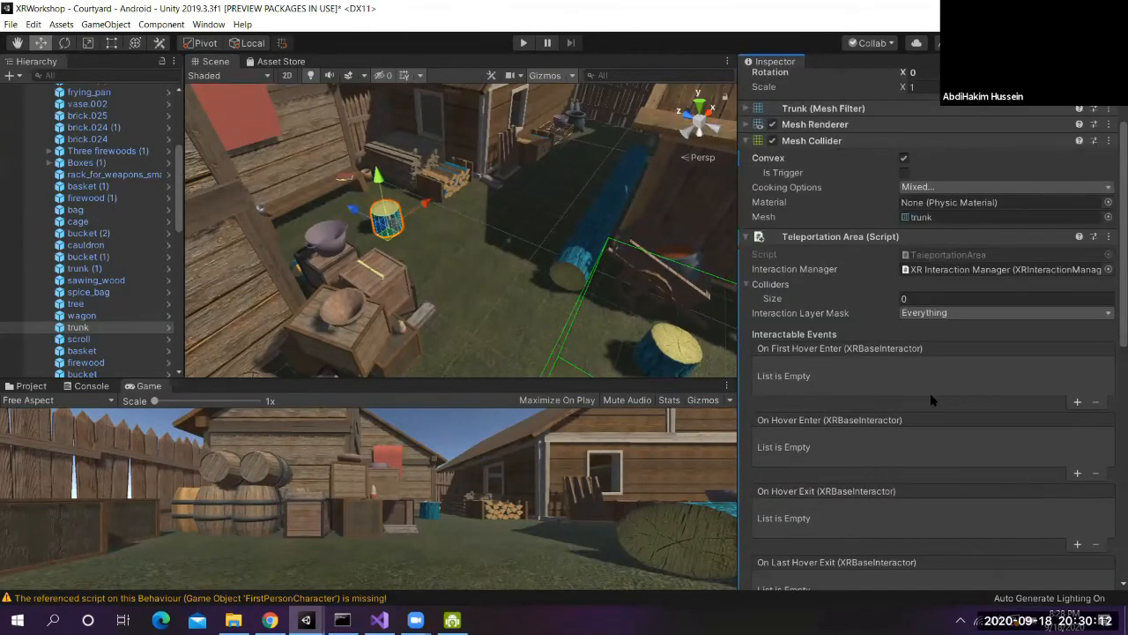
scroll(930, 393, "down", 3)
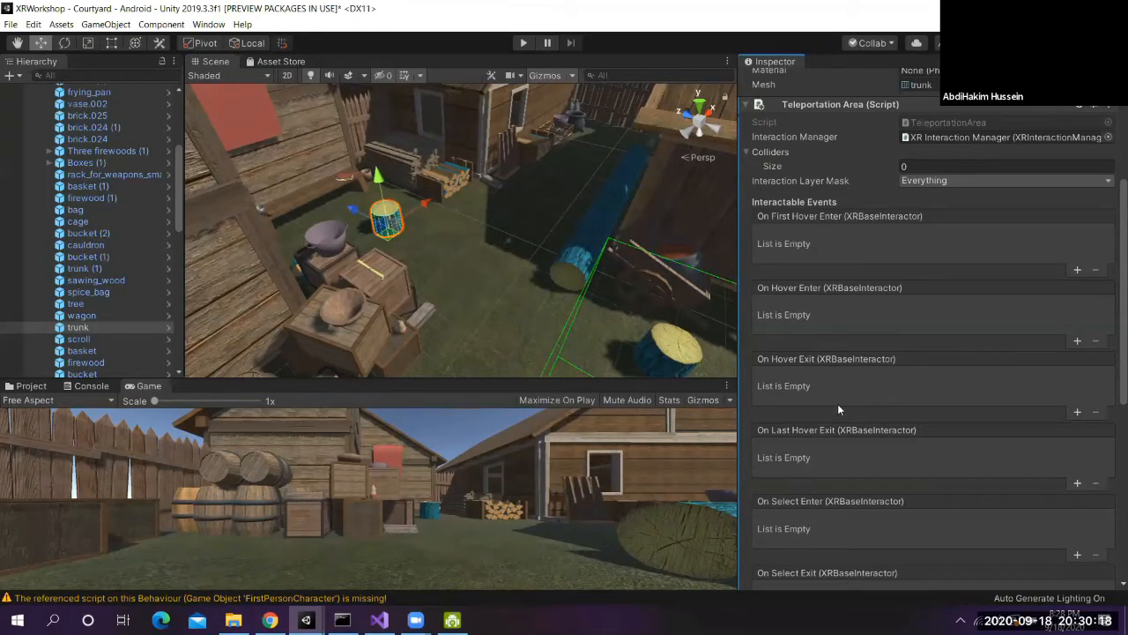
scroll(837, 404, "down", 6)
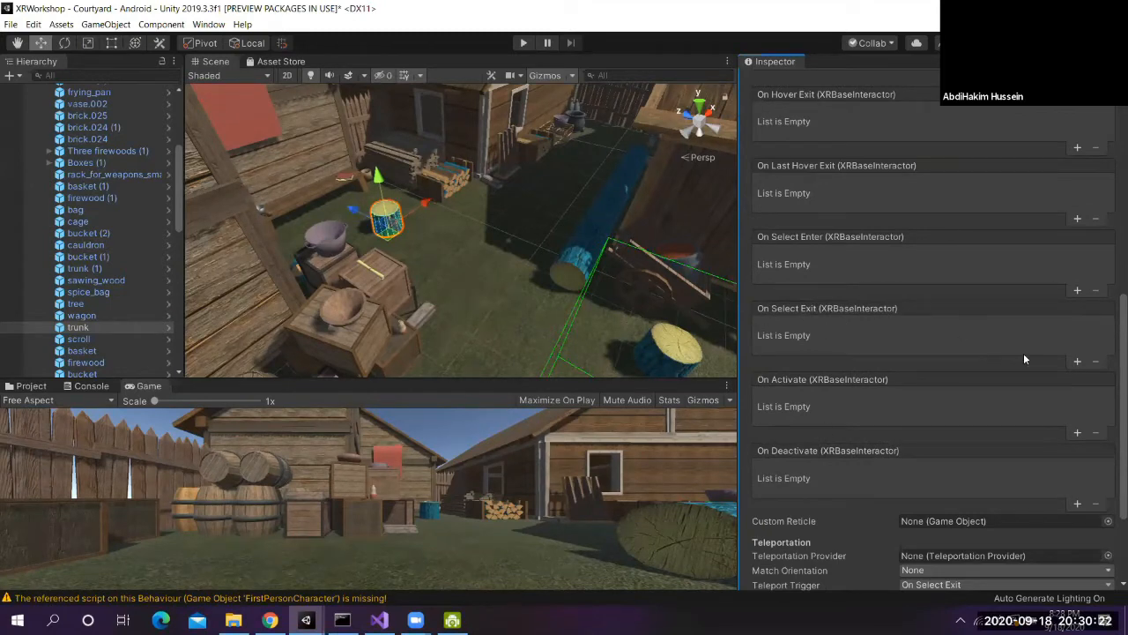
scroll(908, 370, "down", 3)
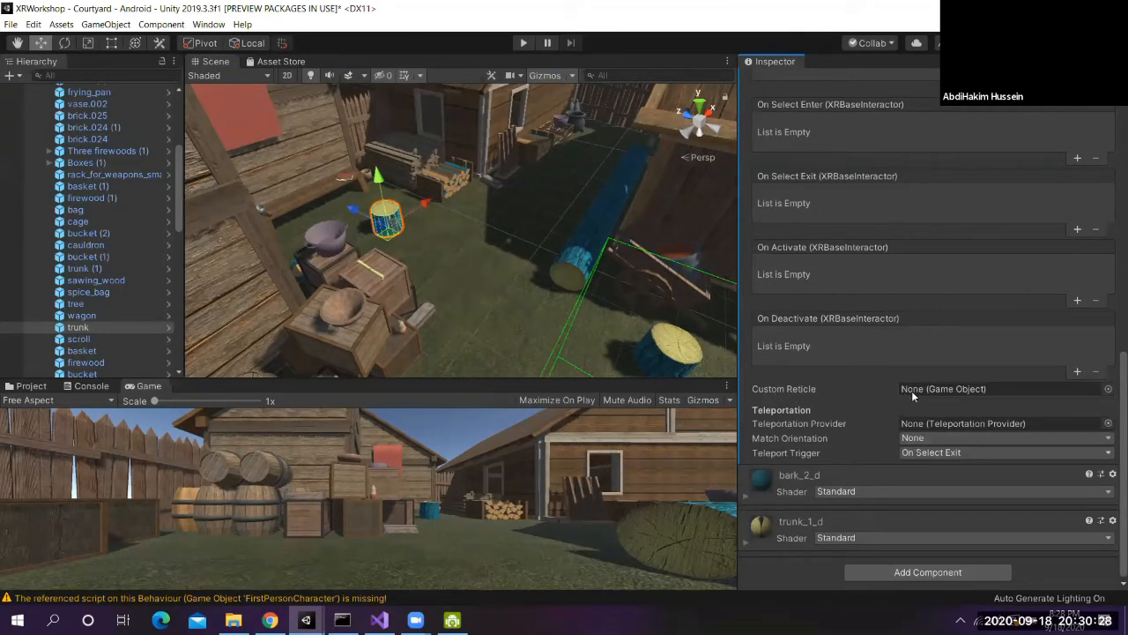
left_click(1107, 390)
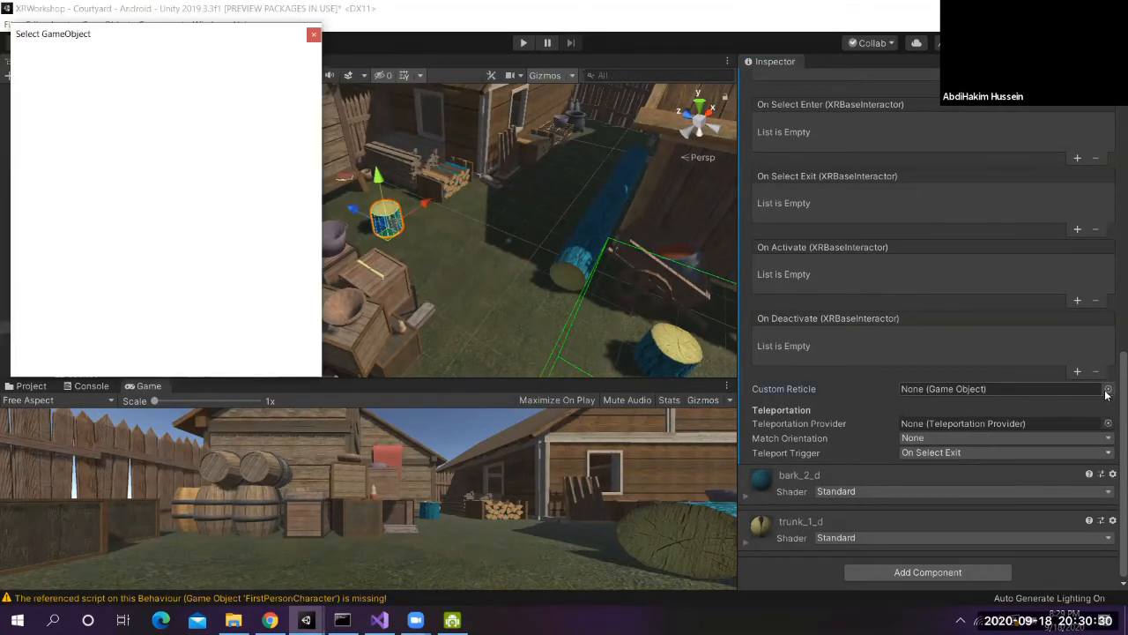
left_click(313, 35)
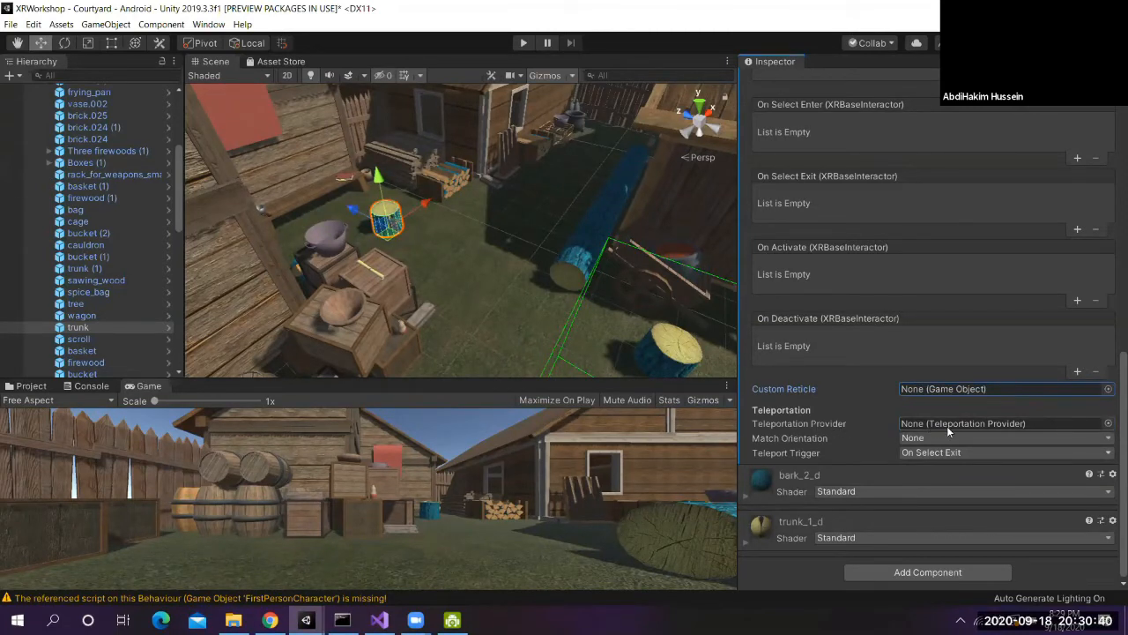
scroll(947, 426, "up", 10)
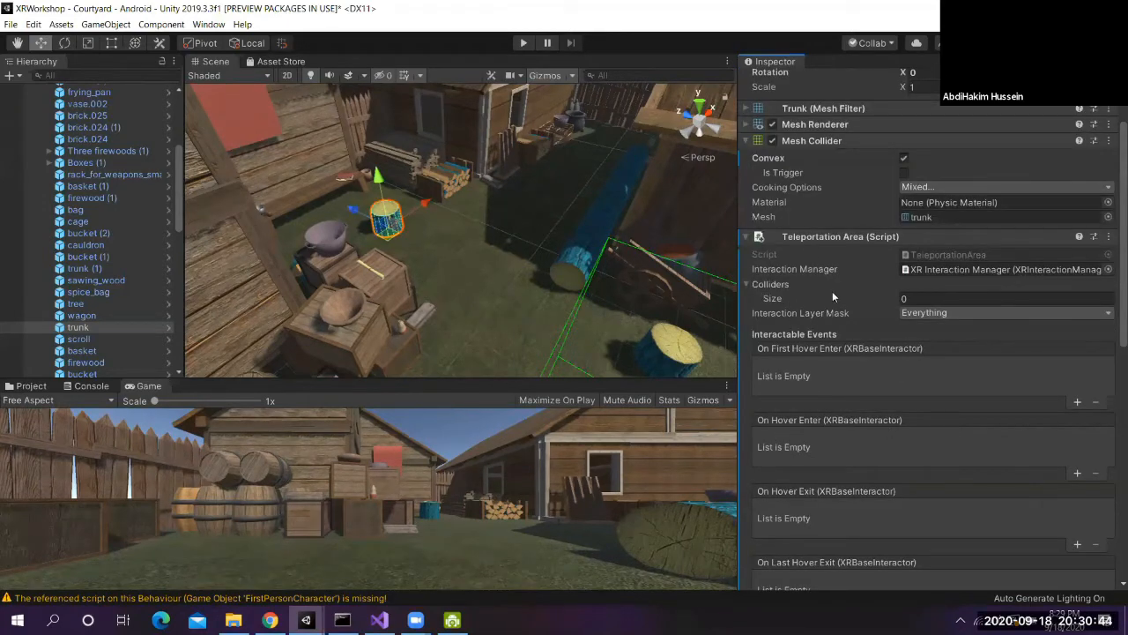
Move the trunk out of the Environment group and make it a child of the Teleportation Area object
scroll(87, 250, "up", 5)
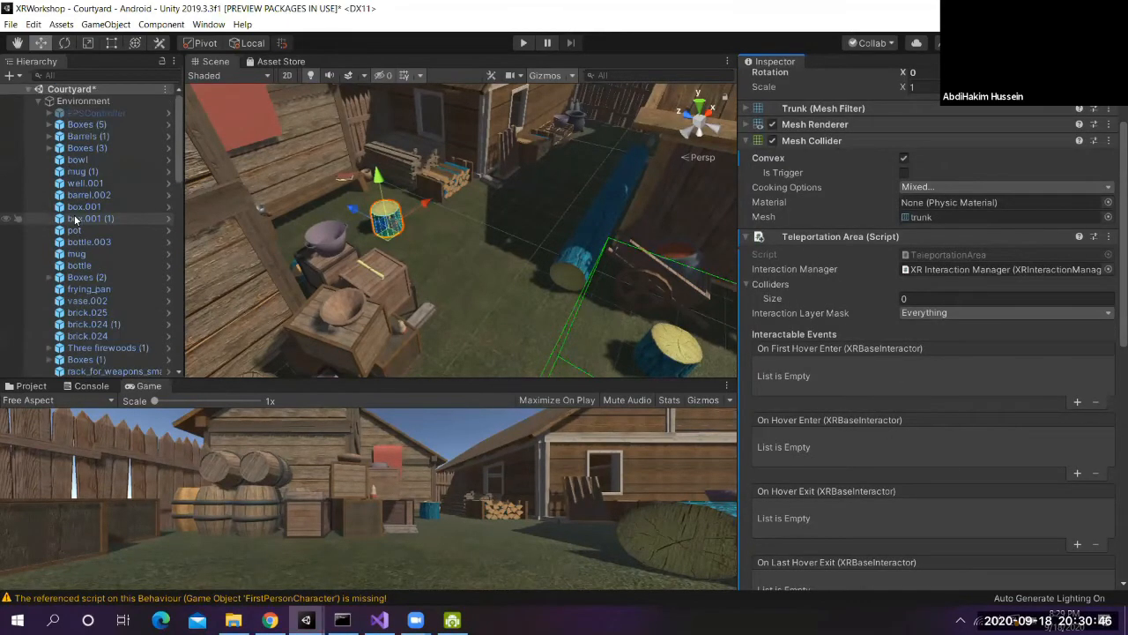
scroll(86, 250, "down", 8)
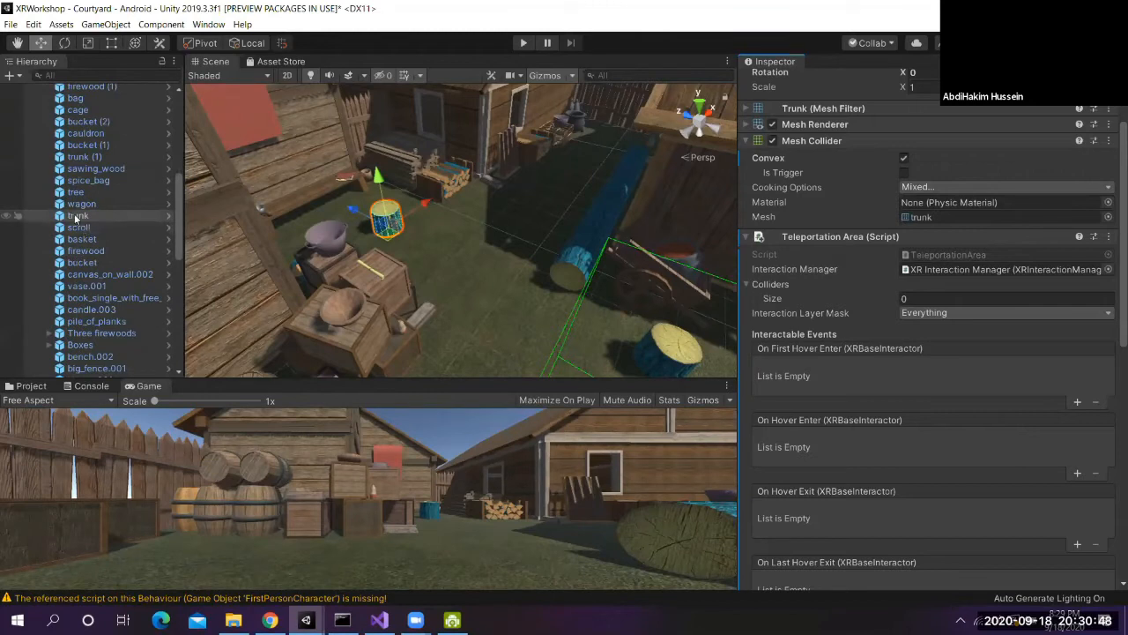
left_click(77, 216)
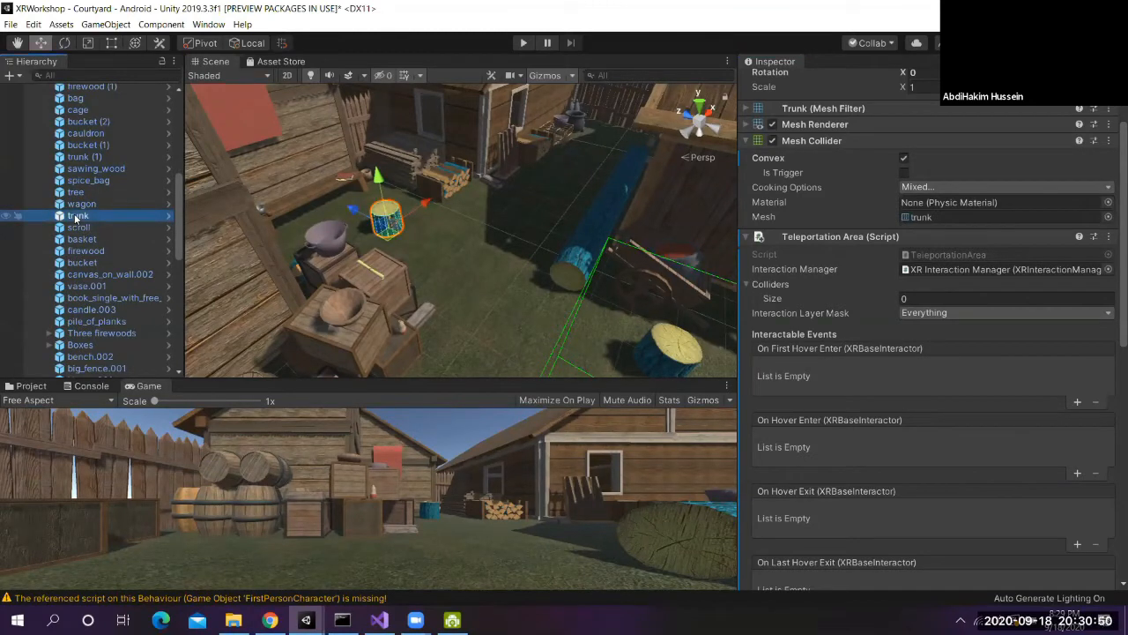
scroll(132, 335, "down", 2)
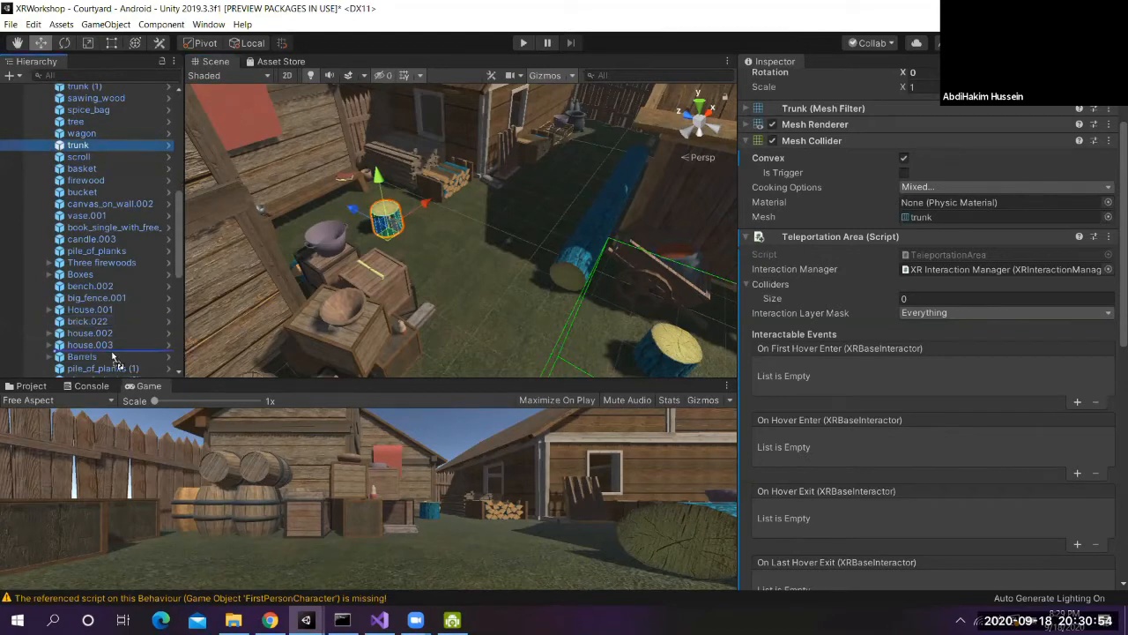
scroll(55, 362, "down", 3)
scroll(45, 369, "down", 6)
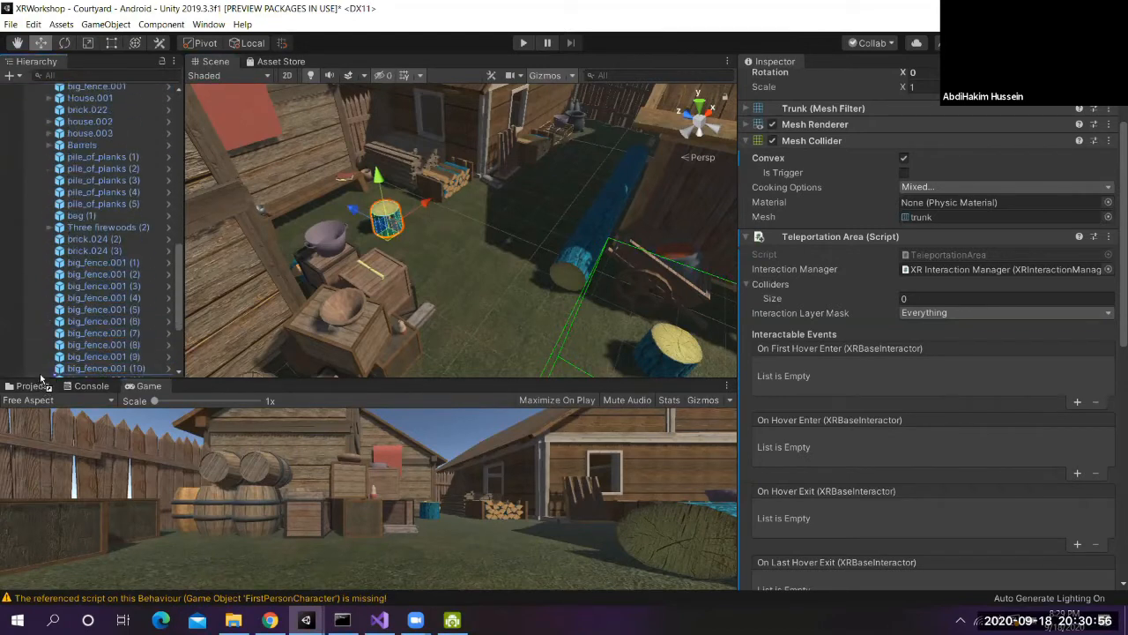
scroll(41, 368, "down", 1)
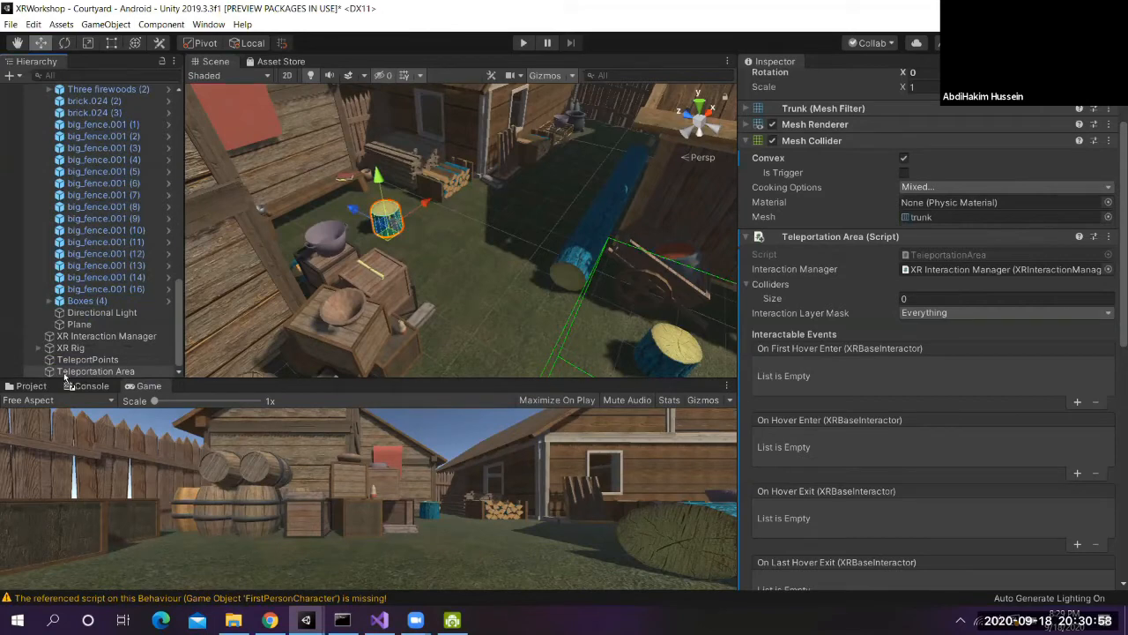
left_click_drag(64, 371, 63, 371)
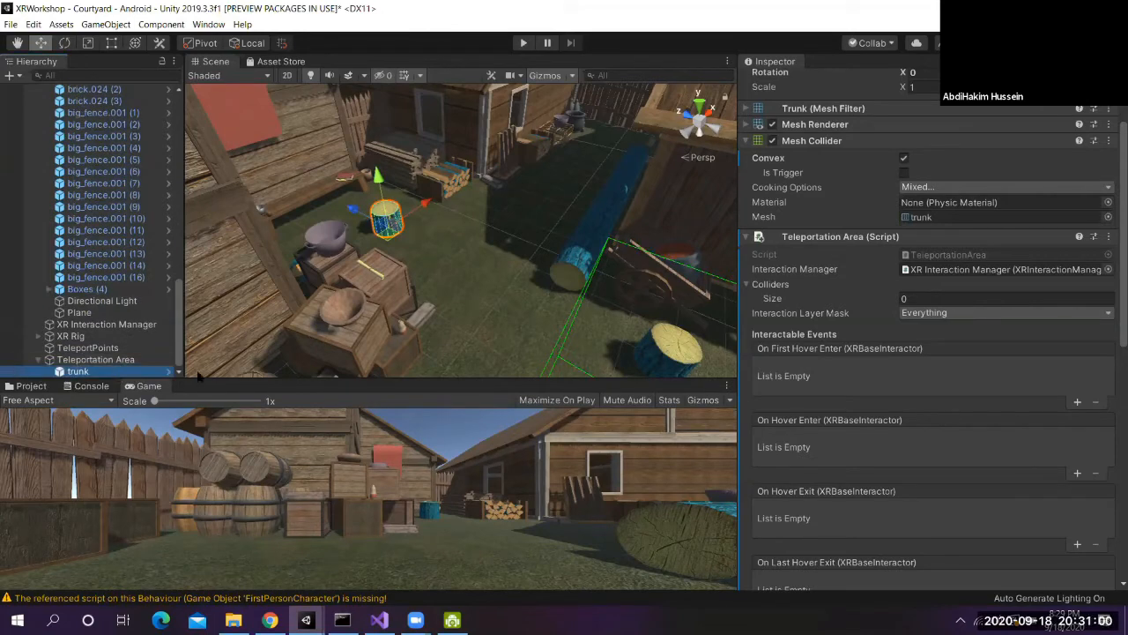
Collapse the trunk's Teleportation Area settings, show the project assets and lower the trunk to Y 1.67
scroll(237, 269, "down", 2)
scroll(237, 268, "down", 1)
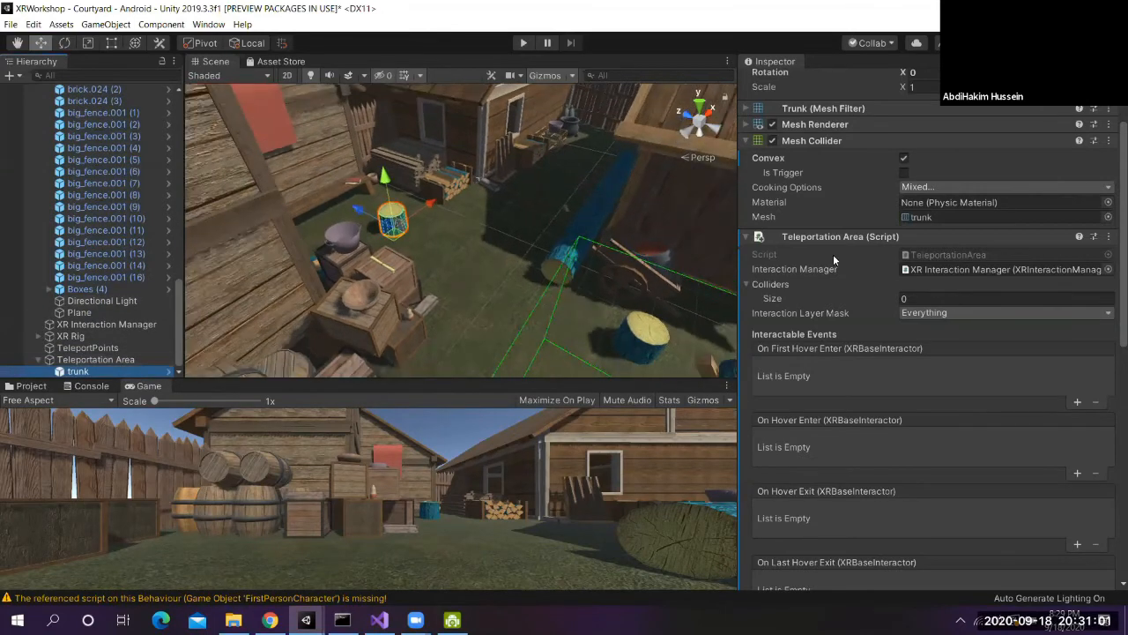
left_click(746, 237)
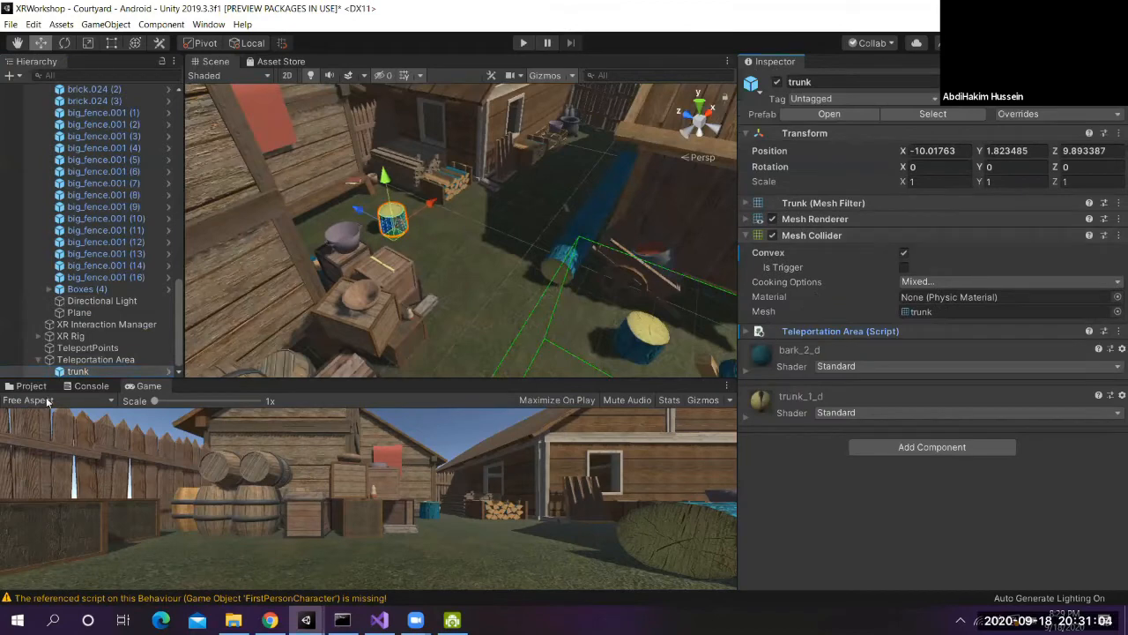
left_click(28, 386)
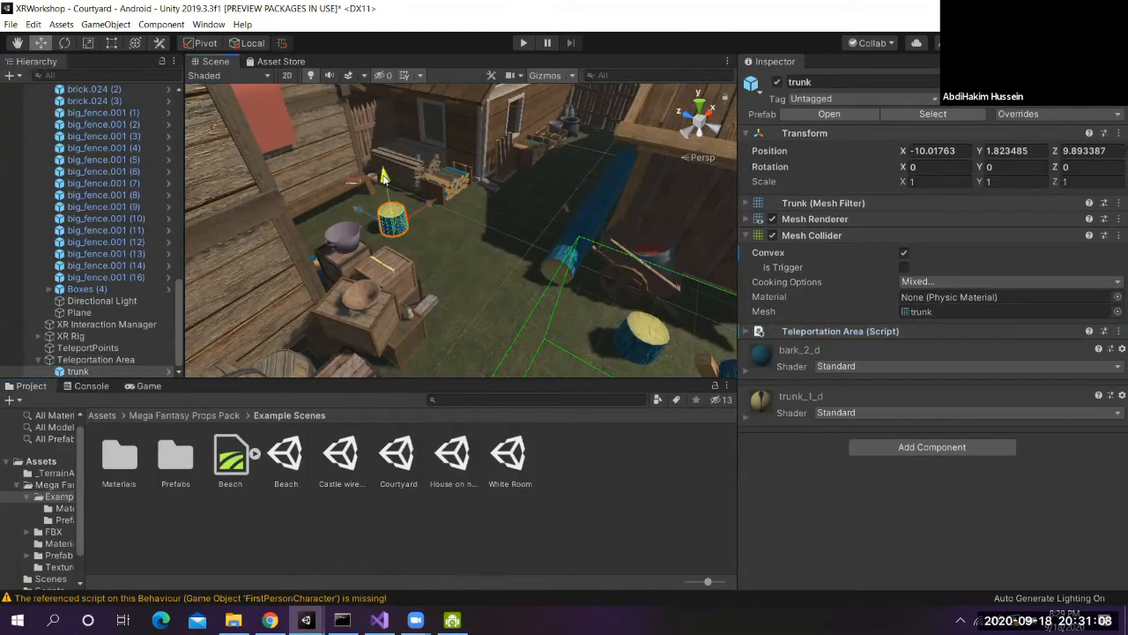
left_click_drag(383, 177, 392, 183)
left_click_drag(533, 201, 511, 230, "alt")
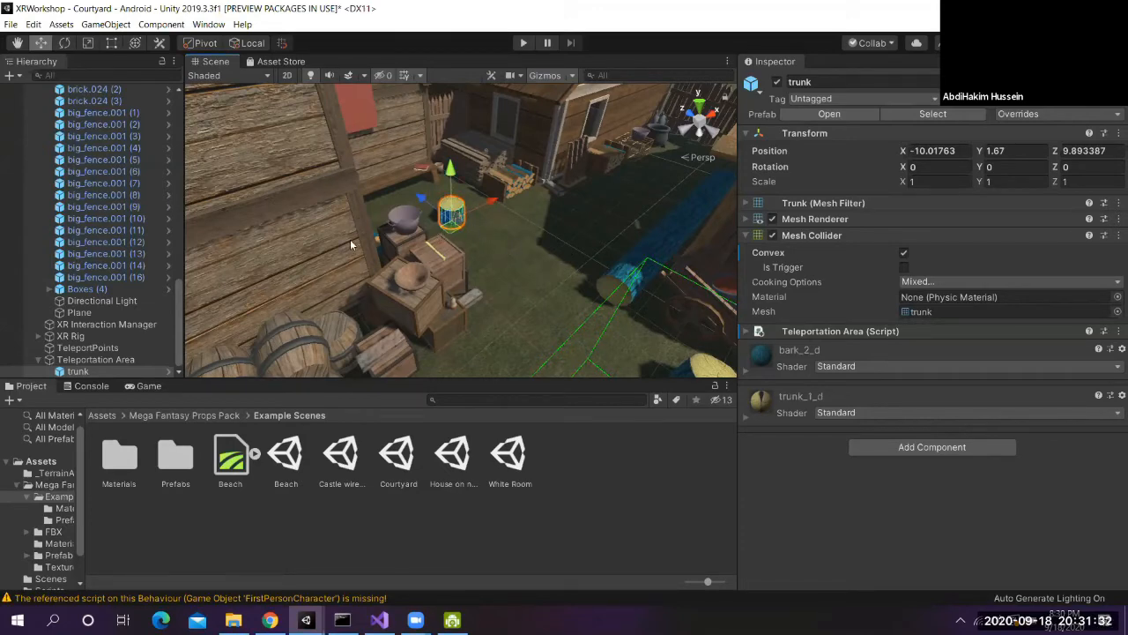
Add the Rotate script to the trunk and expand its settings
right_click_drag(524, 228, 442, 269)
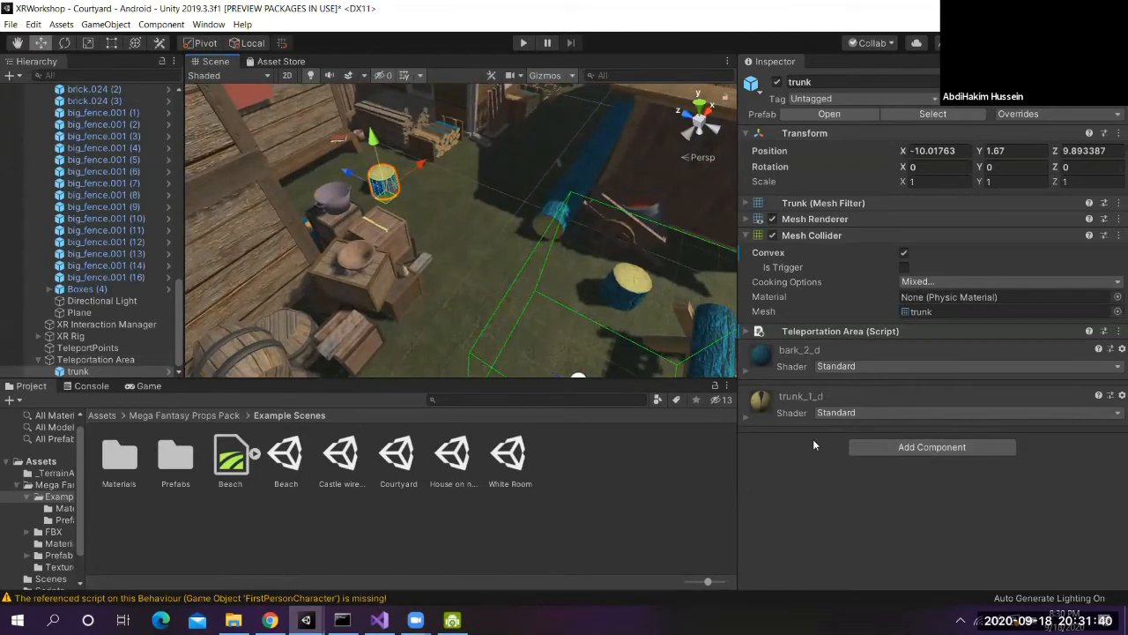
left_click(917, 448)
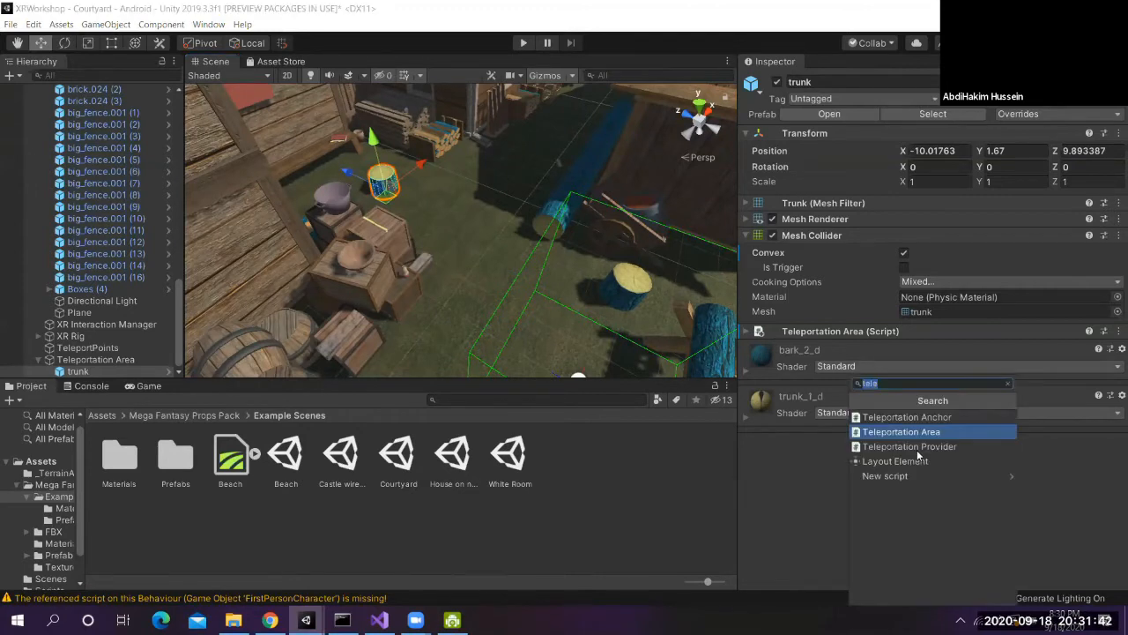
type("ro")
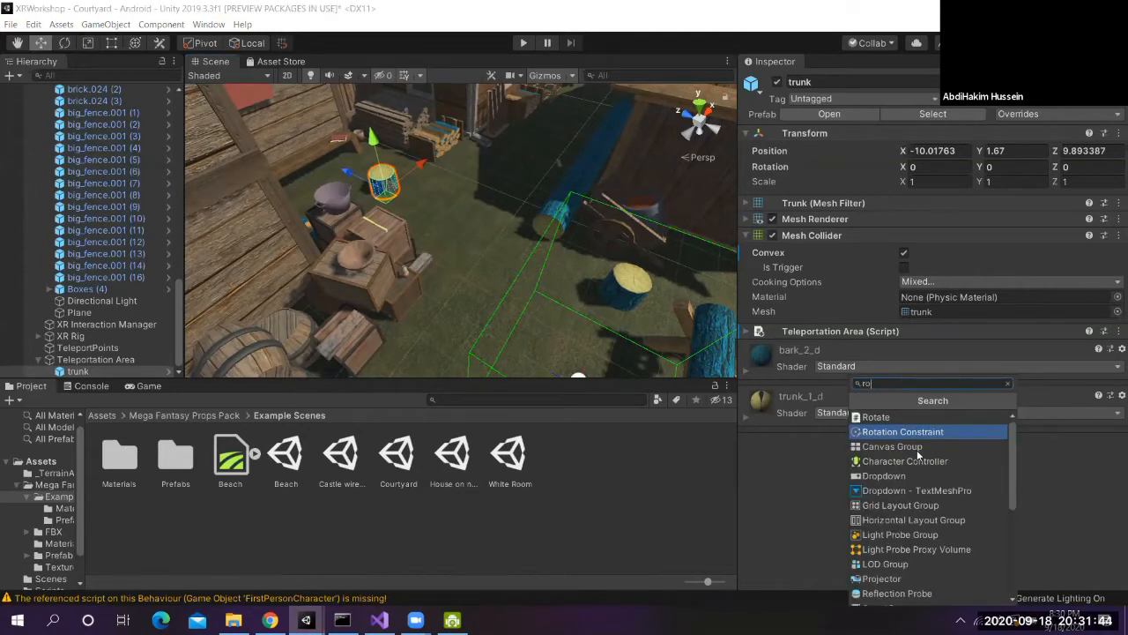
left_click(878, 418)
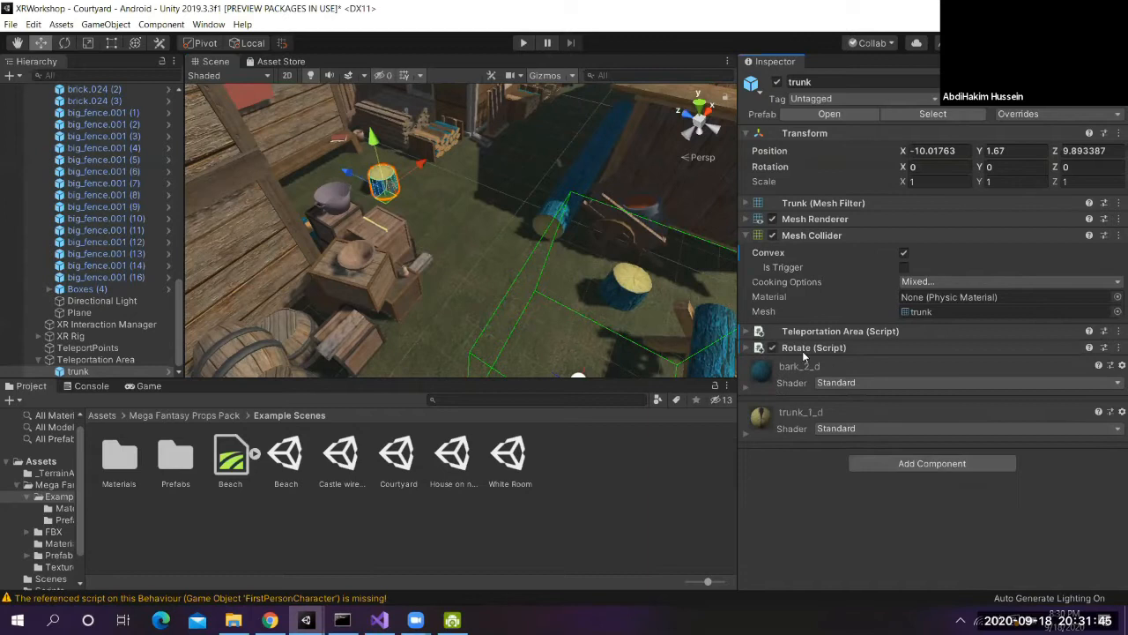
left_click(746, 349)
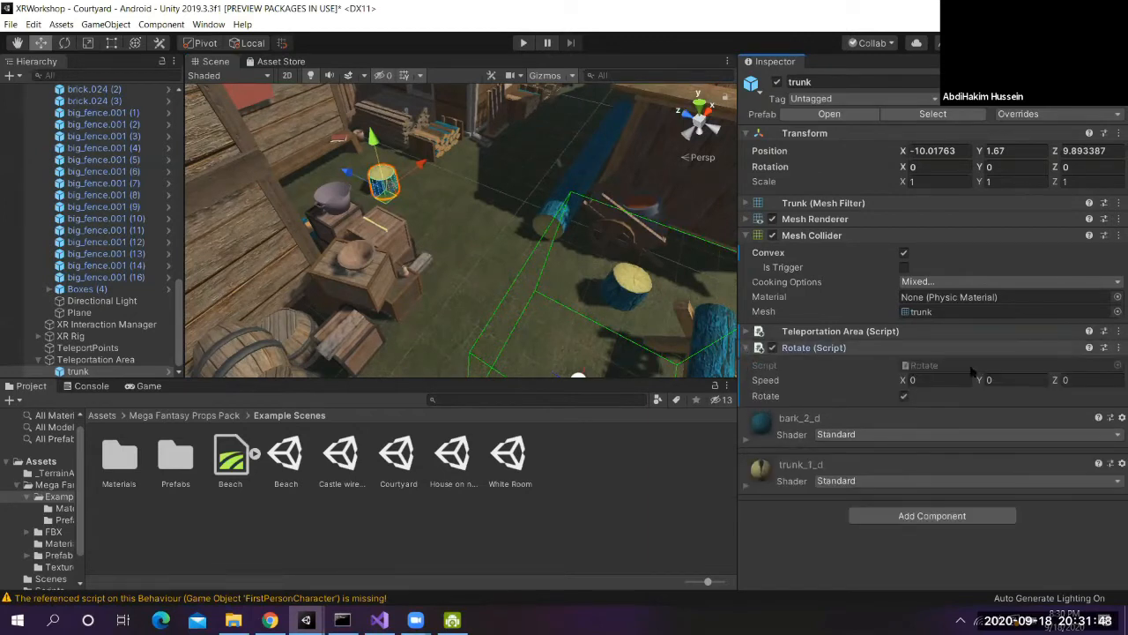
Set the Y speed of the trunk's Rotate script to 100
left_click(996, 380)
type("100")
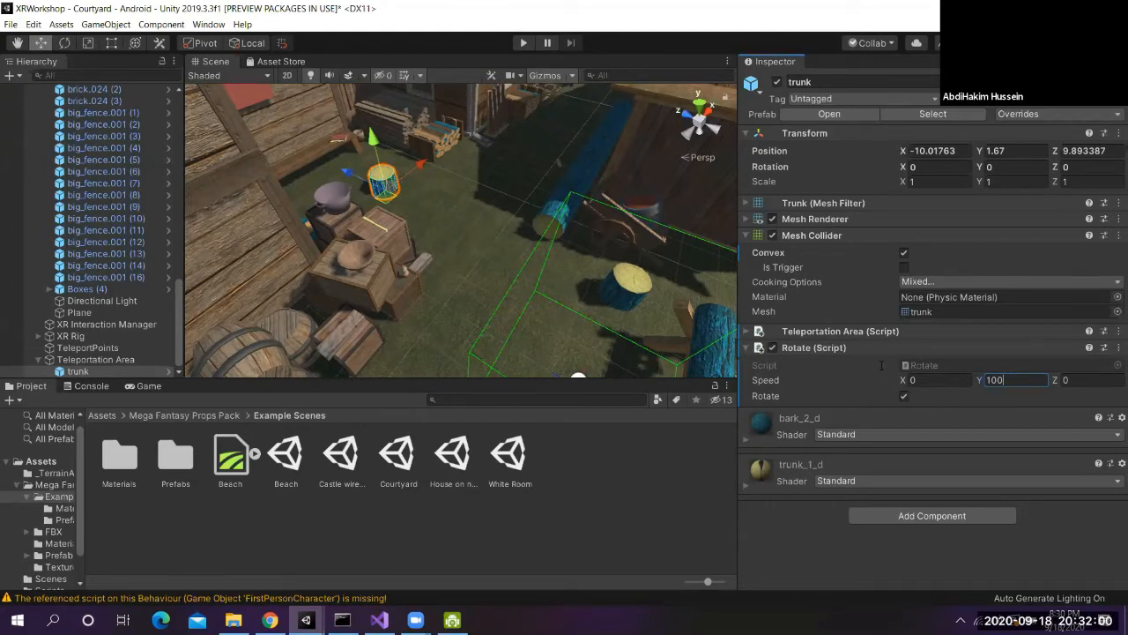
left_click(812, 348)
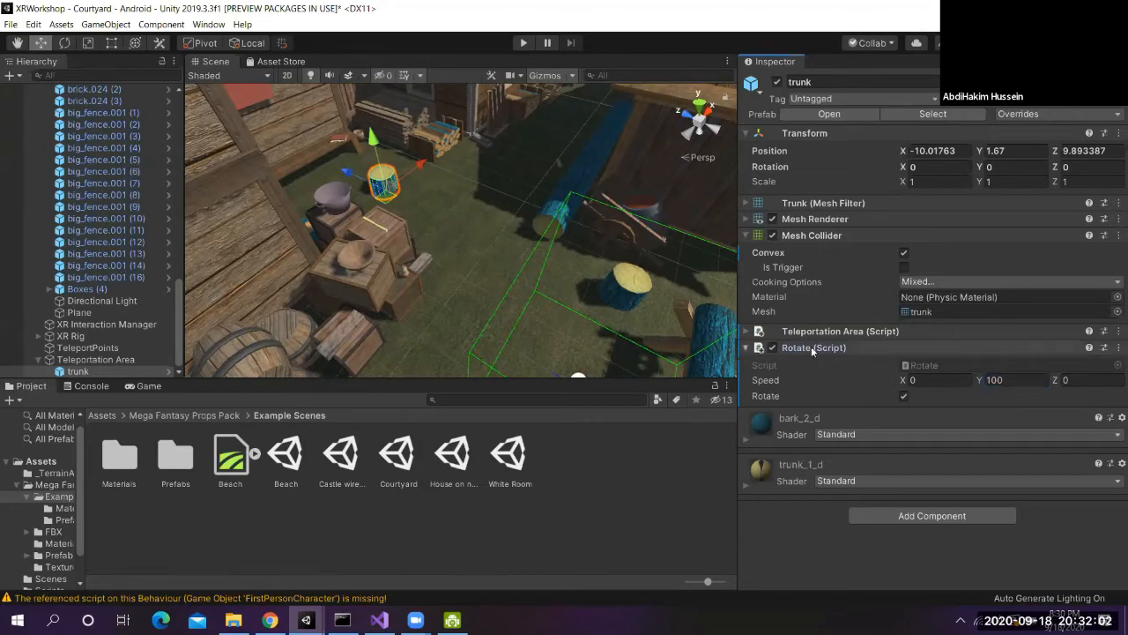
Open the trunk's Rotate script in Visual Studio and review its serialized speed and rotate fields
left_click(812, 348)
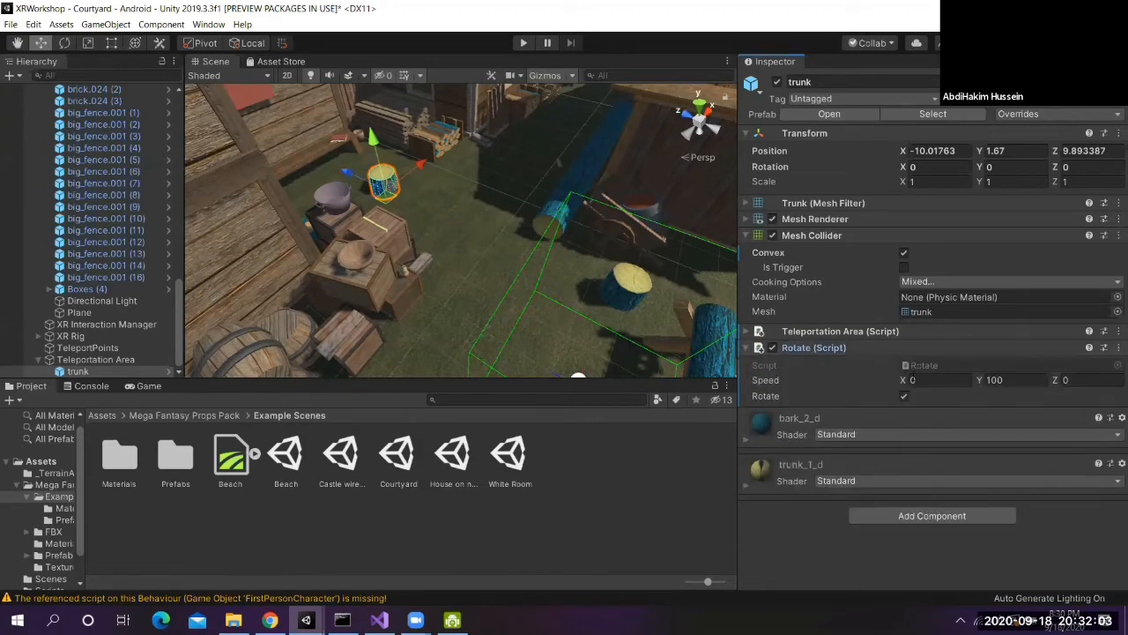
left_click(922, 366)
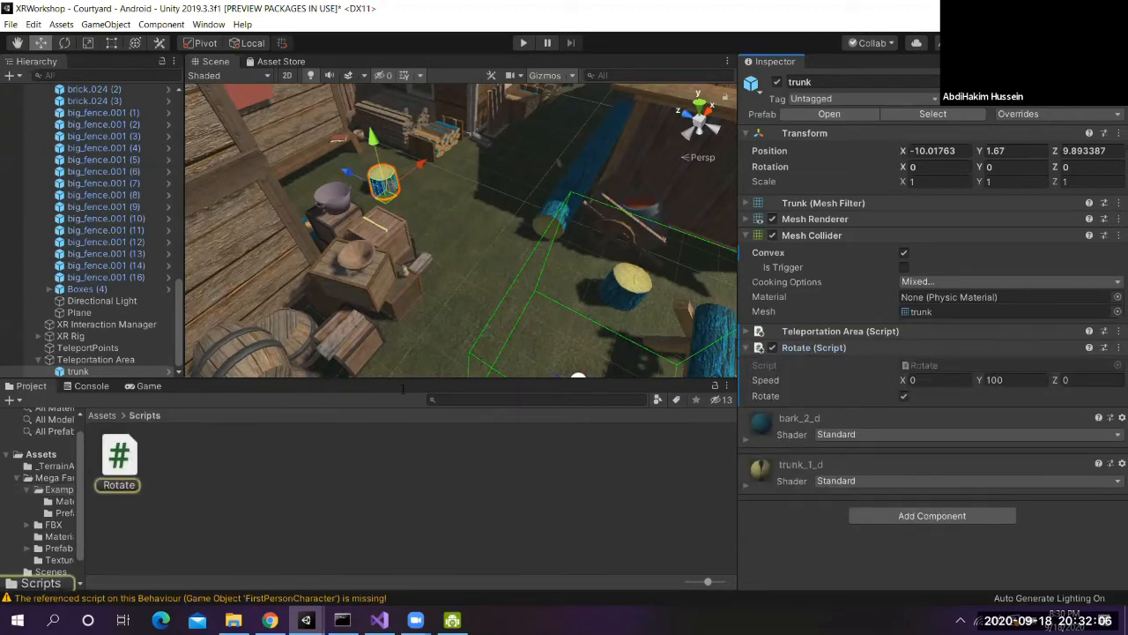
scroll(402, 388, "up", 2)
scroll(403, 389, "down", 2)
scroll(403, 388, "up", 2)
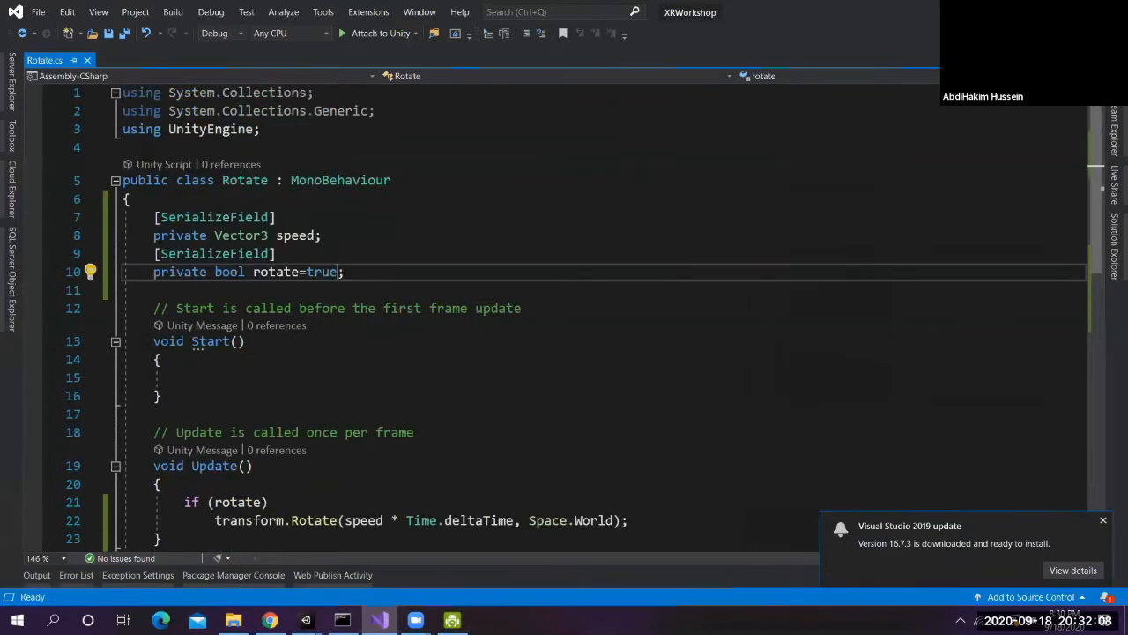
left_click_drag(132, 220, 349, 273)
left_click(354, 272)
scroll(354, 275, "down", 3)
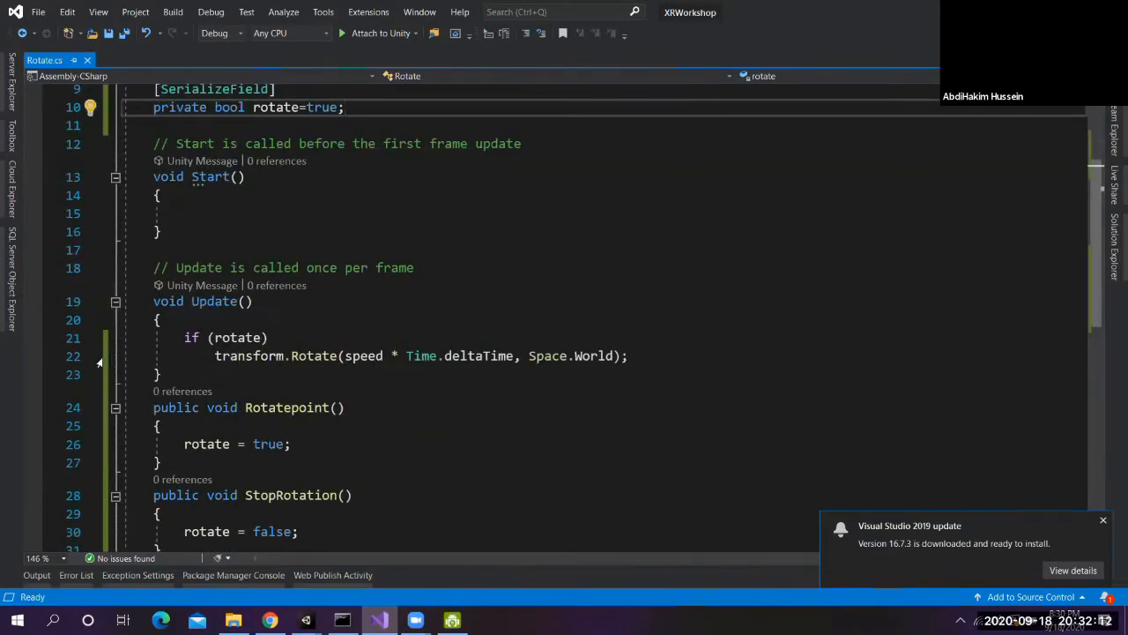
Examine the Update, Rotatepoint and StopRotation methods in the Rotate script
left_click(162, 374)
scroll(354, 370, "down", 2)
scroll(354, 370, "up", 3)
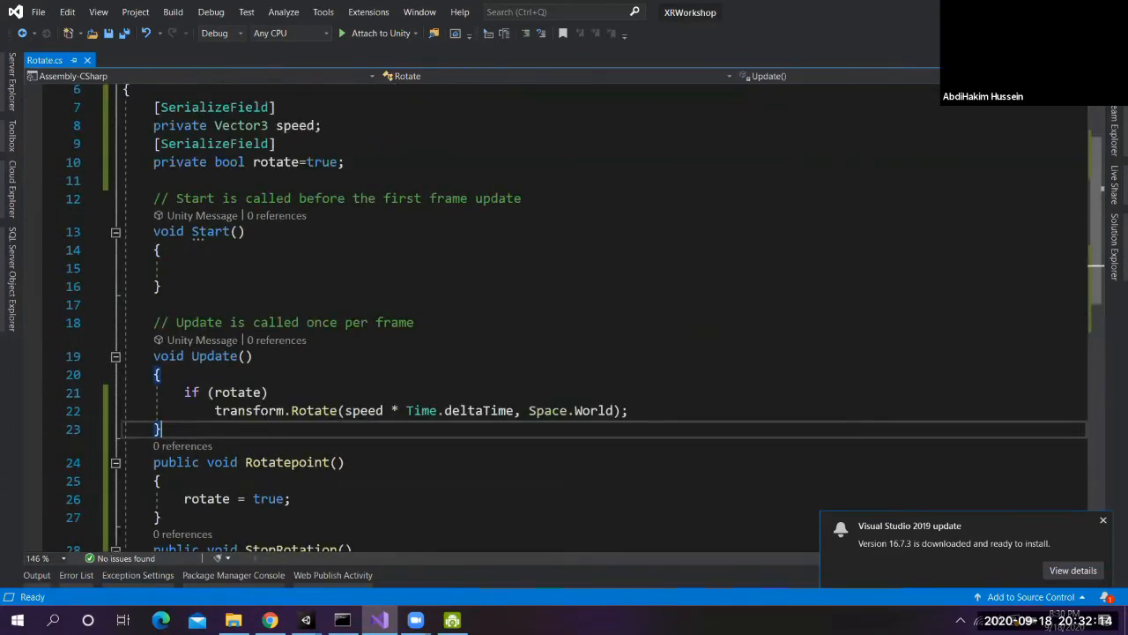
scroll(354, 370, "down", 2)
left_click_drag(162, 320, 162, 495)
left_click(163, 495)
scroll(354, 370, "up", 2)
scroll(354, 370, "up", 2)
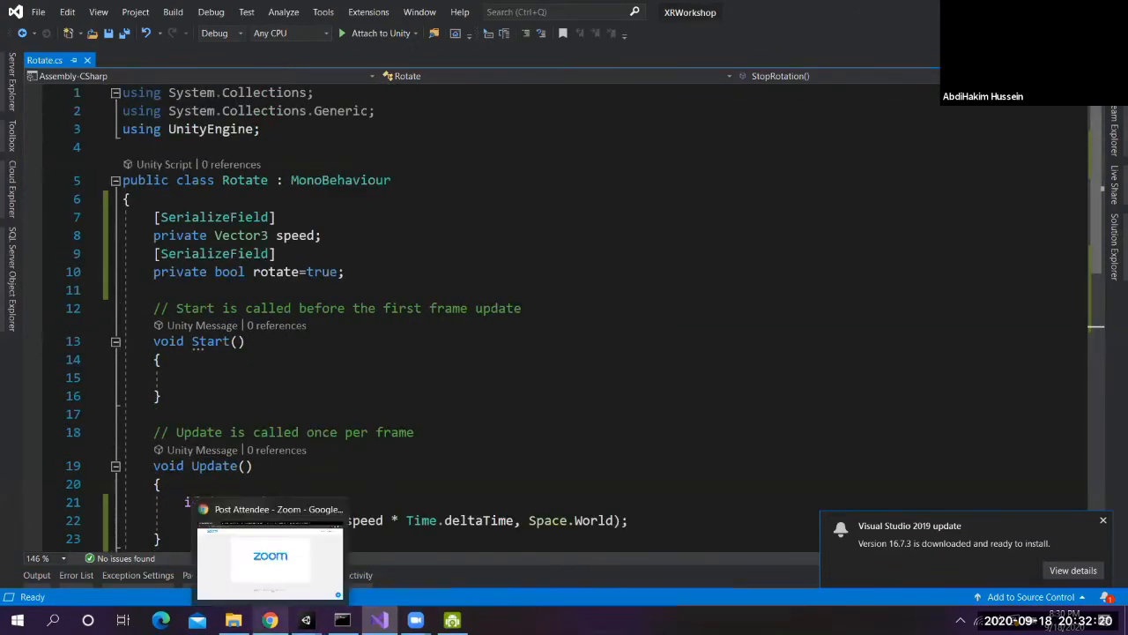
Return to the XRWorkshop project in Unity and add empty On Hover Enter and On Hover Exit entries to the trunk's Teleportation Area
mouse_move(306, 619)
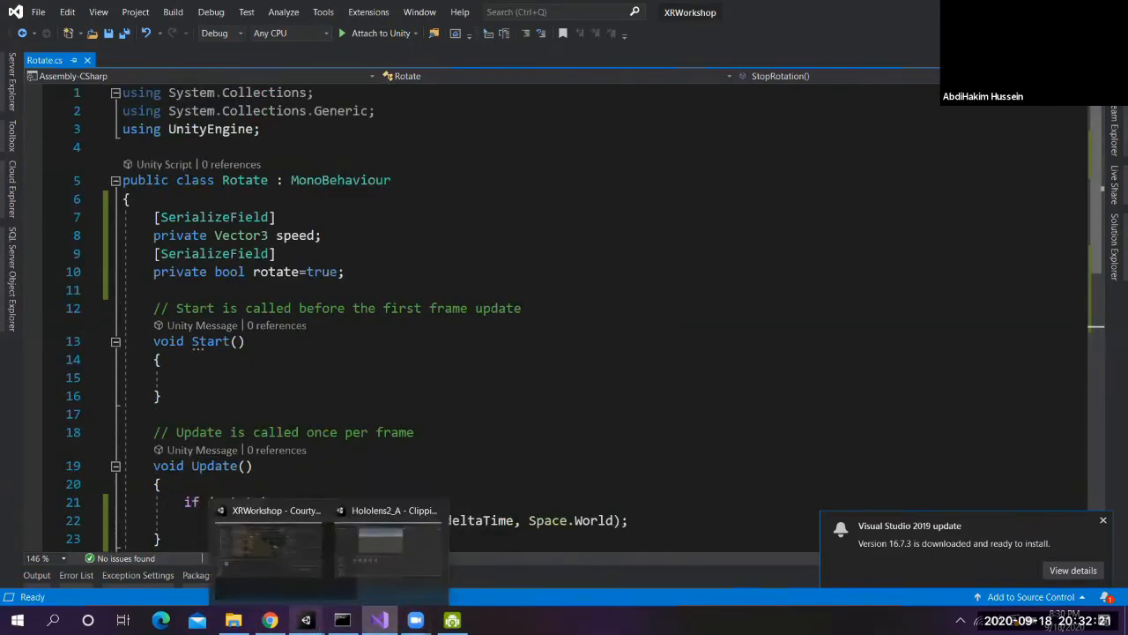
left_click(245, 570)
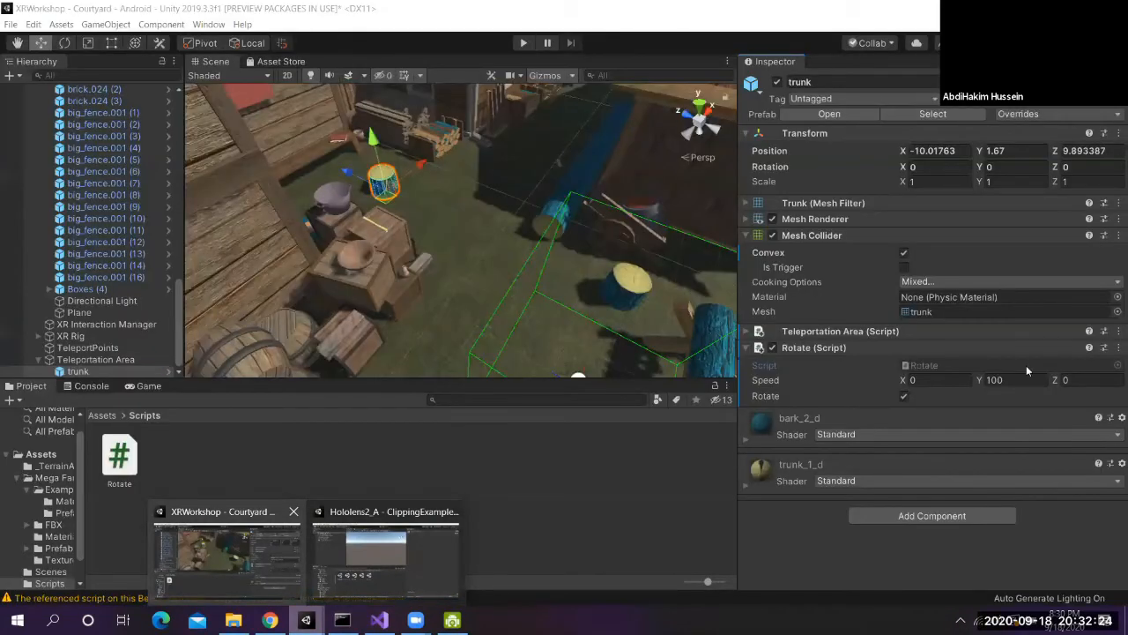
left_click(749, 330)
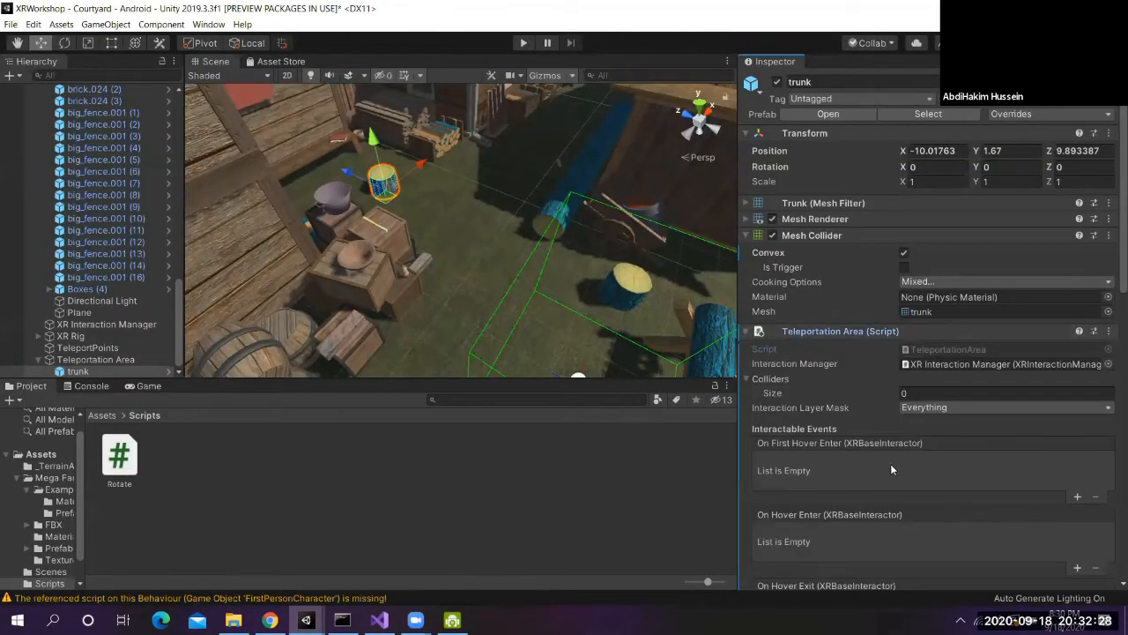
scroll(890, 464, "down", 5)
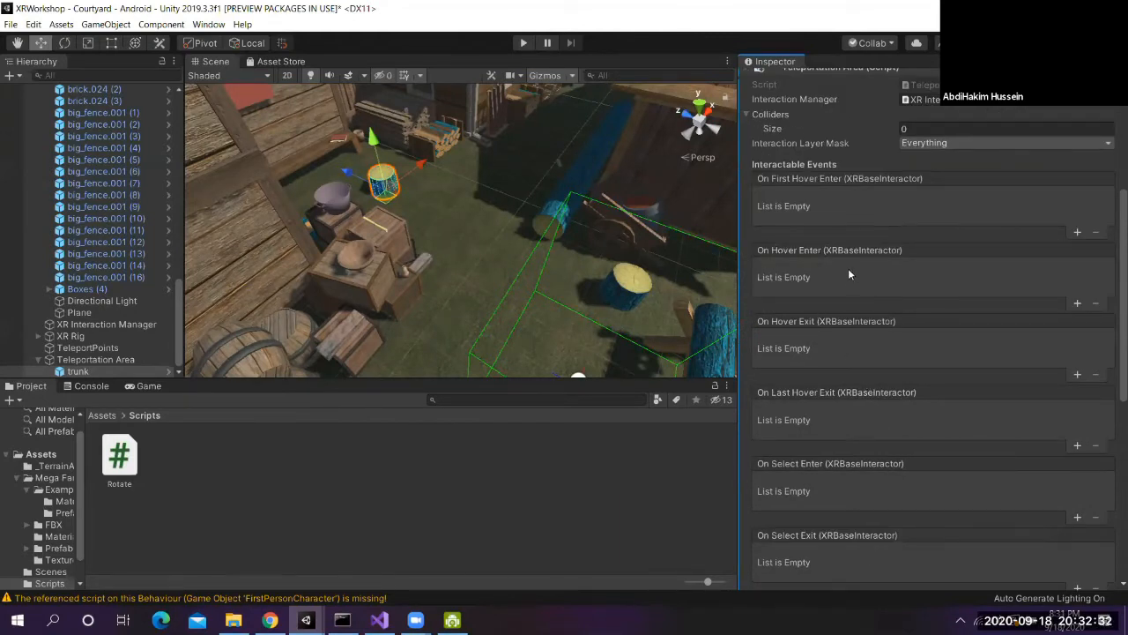
left_click(1077, 303)
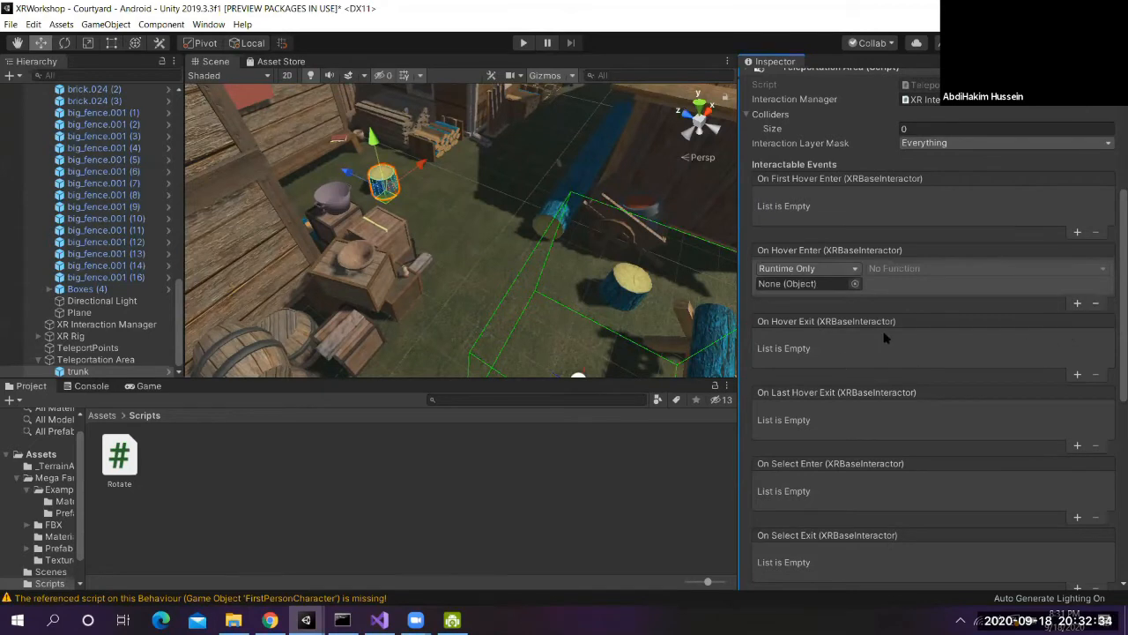
left_click(1077, 374)
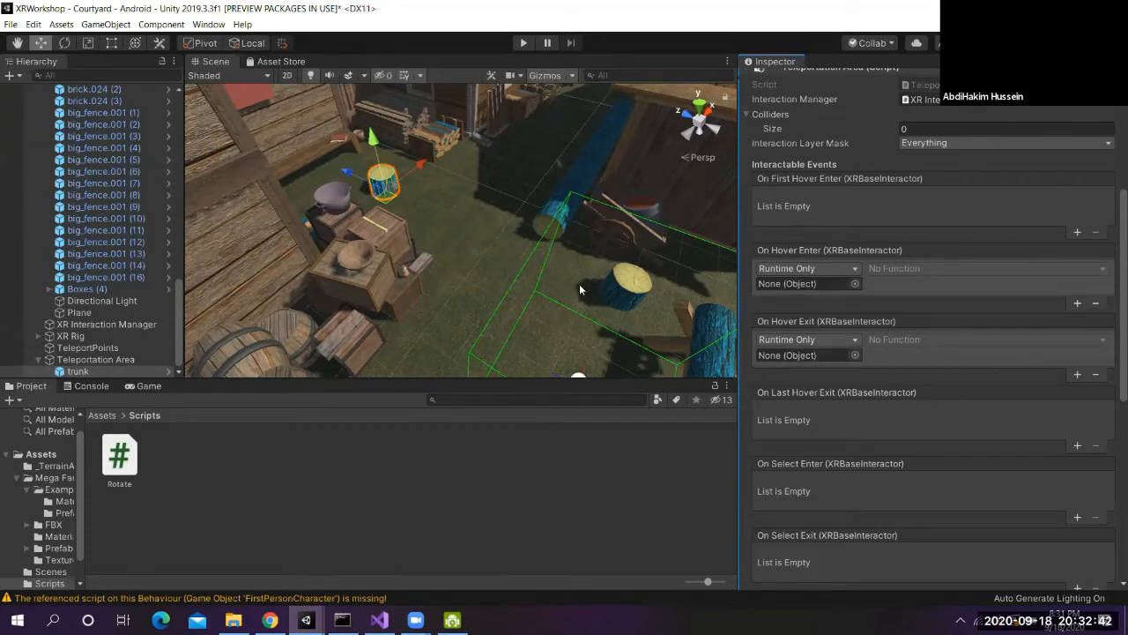
Assign the trunk to the On Hover Enter event and make it call Rotate.Rotatepoint
left_click(82, 372)
left_click_drag(83, 372, 789, 287)
left_click(897, 268)
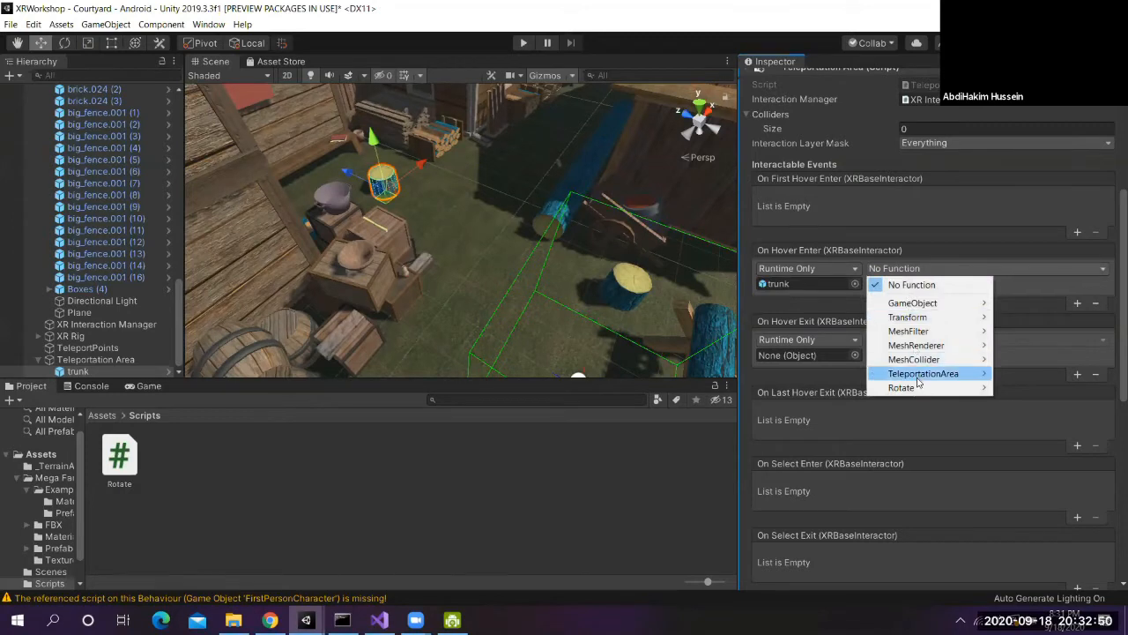
mouse_move(901, 387)
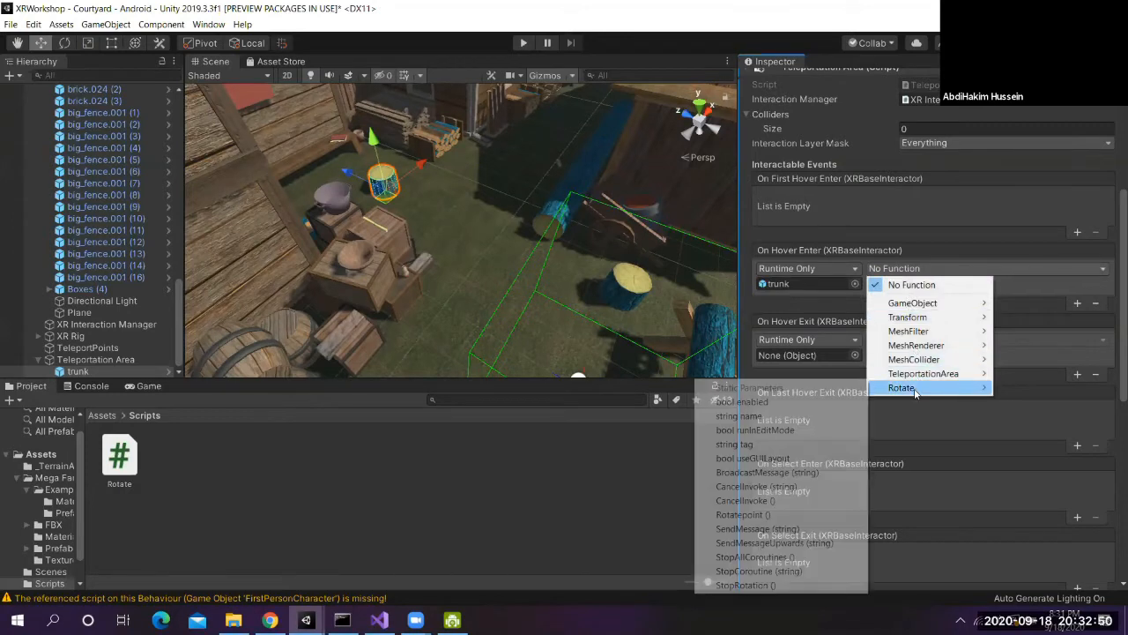
left_click(740, 514)
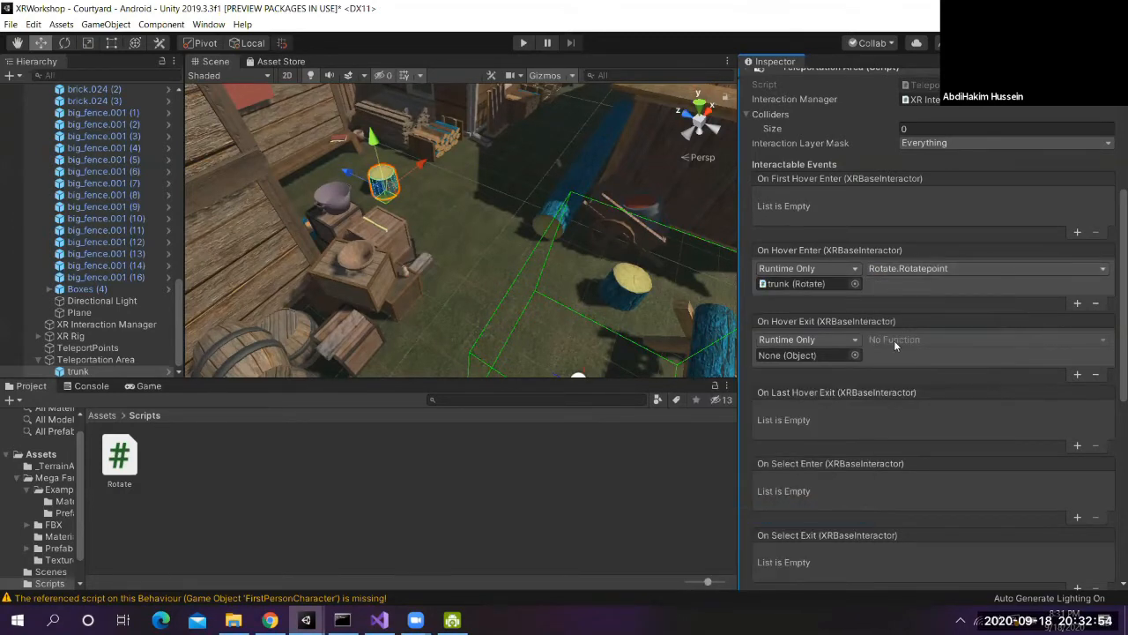
Assign the trunk to the On Hover Exit event and make it call Rotate.StopRotation
left_click(70, 373)
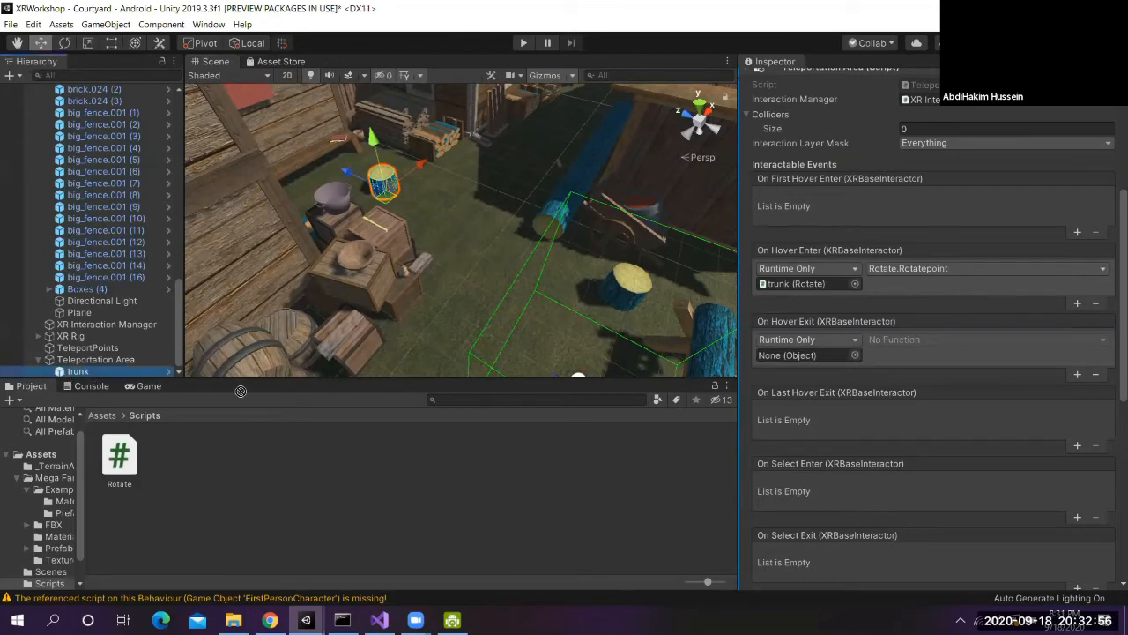
left_click_drag(240, 391, 811, 357)
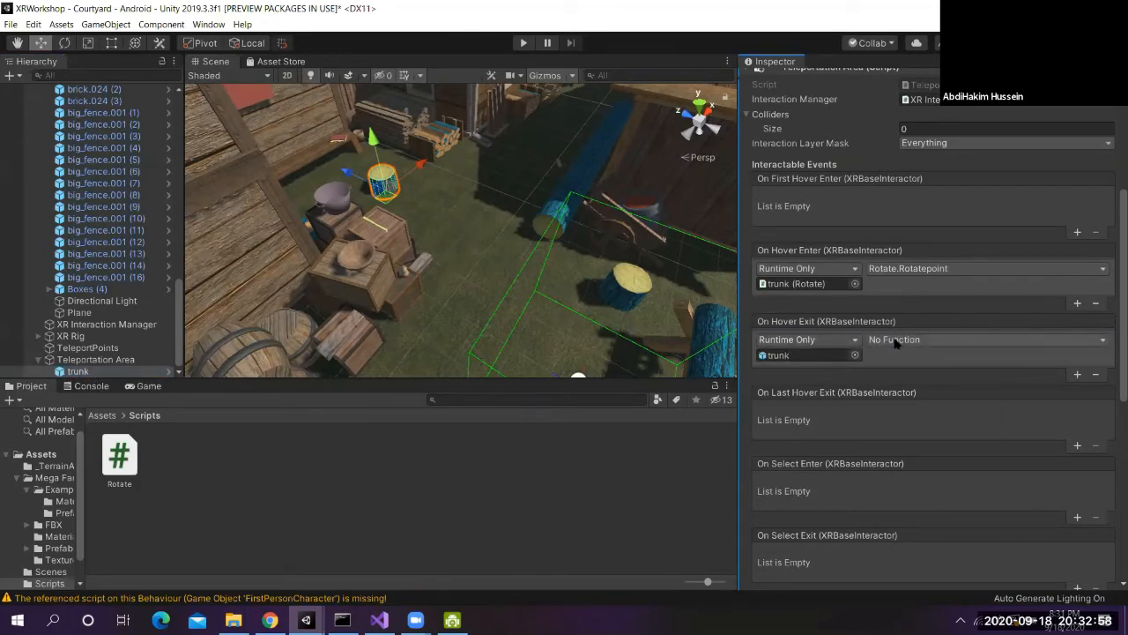
left_click(895, 342)
mouse_move(904, 457)
left_click(758, 459)
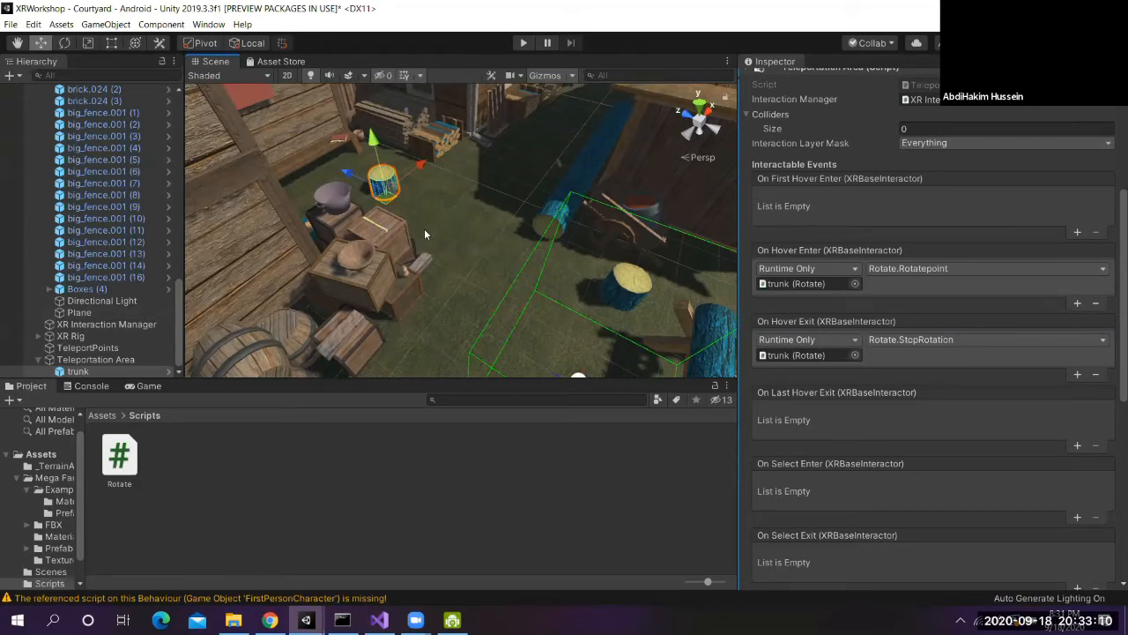
Collapse the Environment group in the hierarchy to reach the main scene objects
left_click_drag(434, 232, 479, 190, "alt")
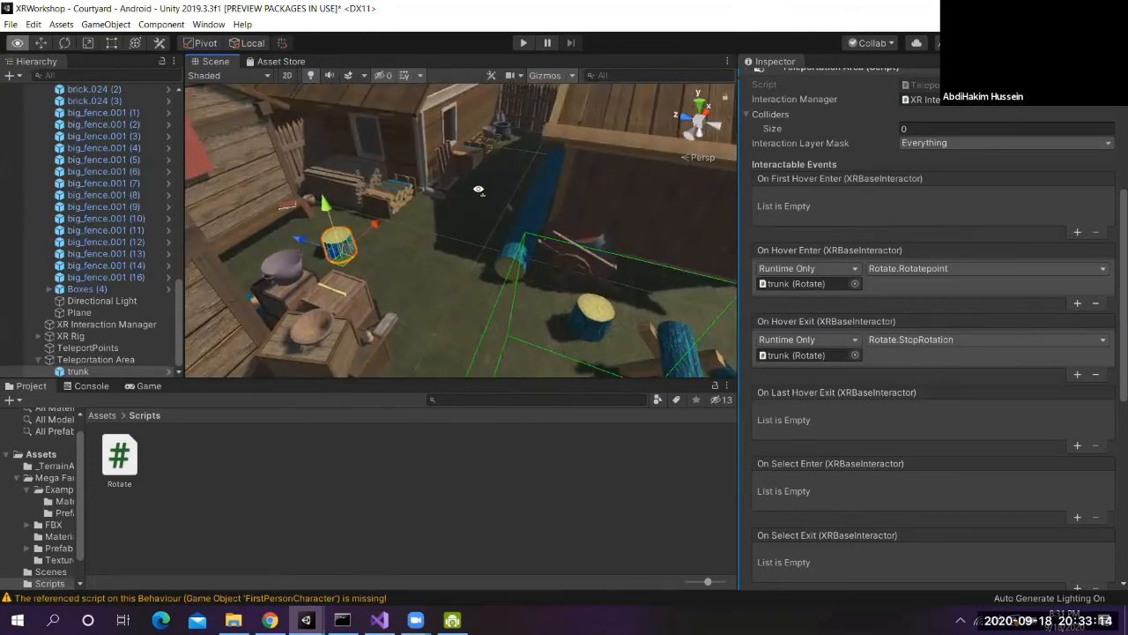
left_click(133, 373)
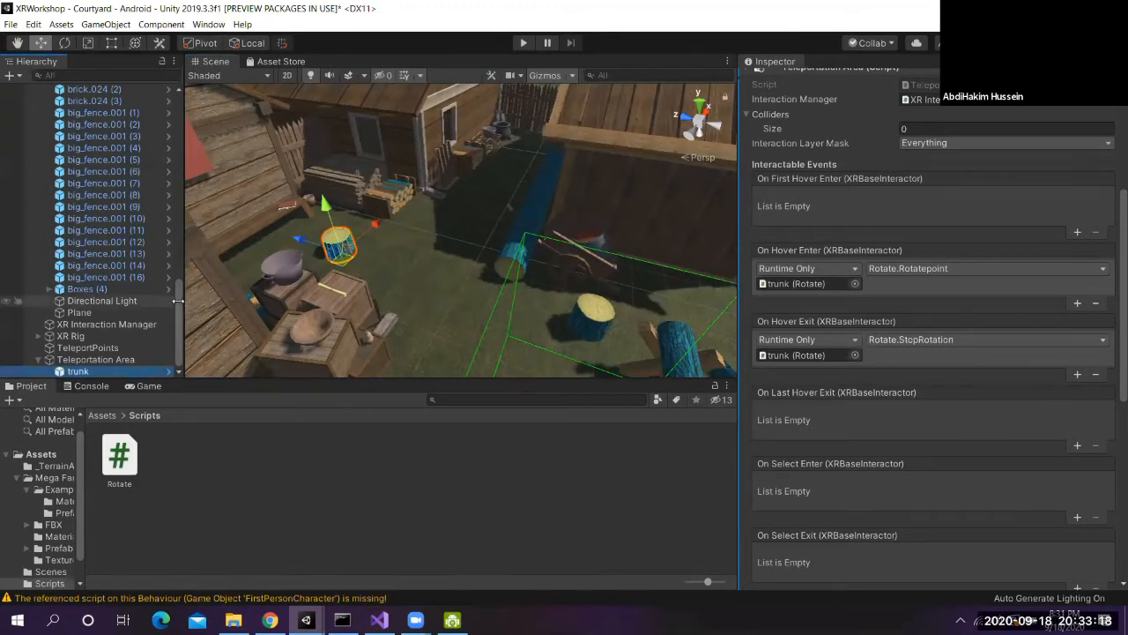
scroll(176, 300, "up", 8)
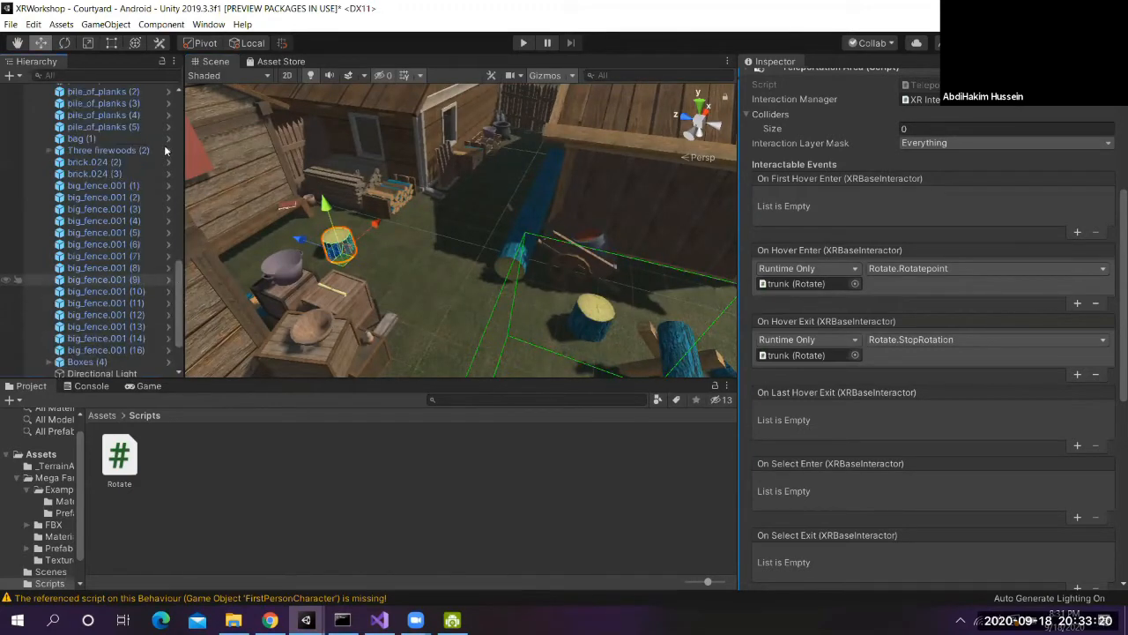
left_click(37, 99)
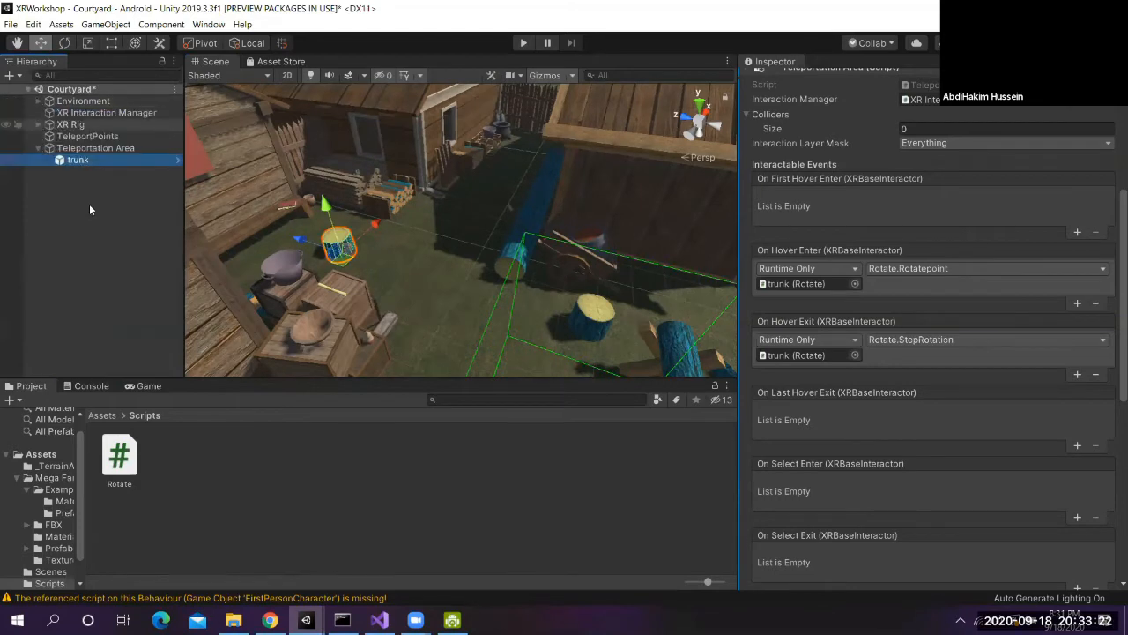
Add an XR Ray Interactor to the root of the Courtyard scene and look through its component settings
right_click(86, 204)
mouse_move(173, 465)
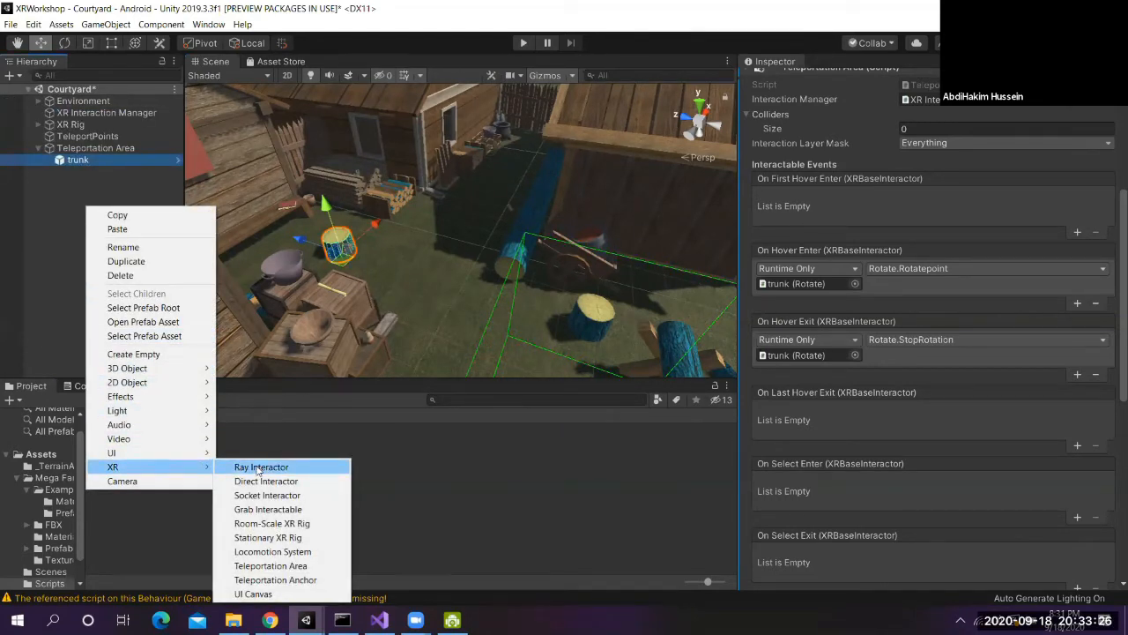
left_click(32, 145)
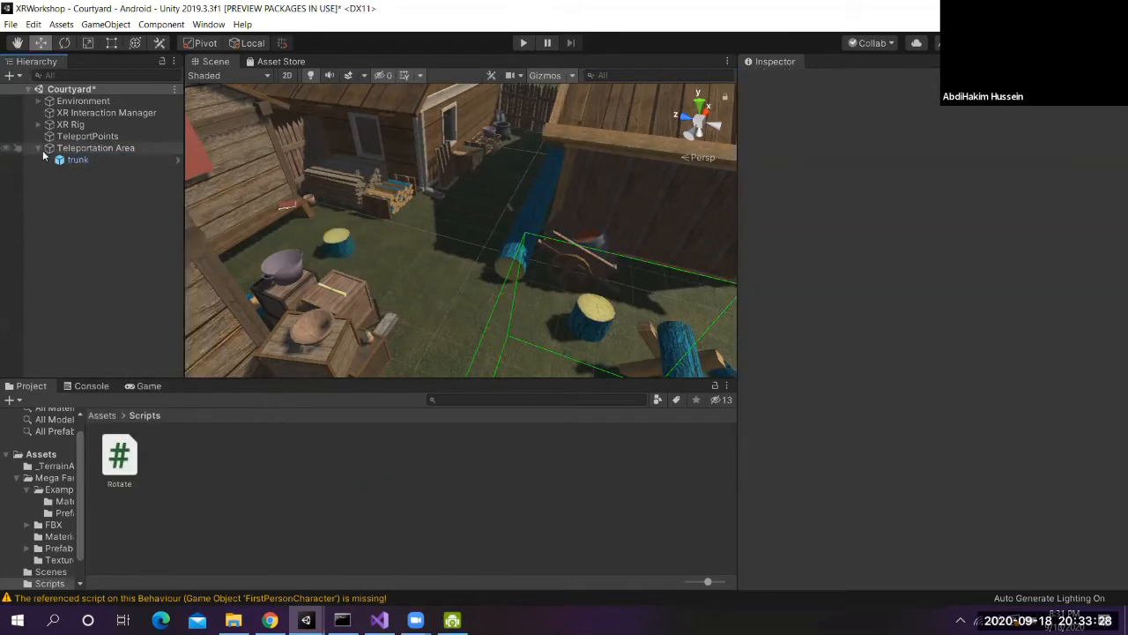
left_click(39, 148)
right_click(54, 167)
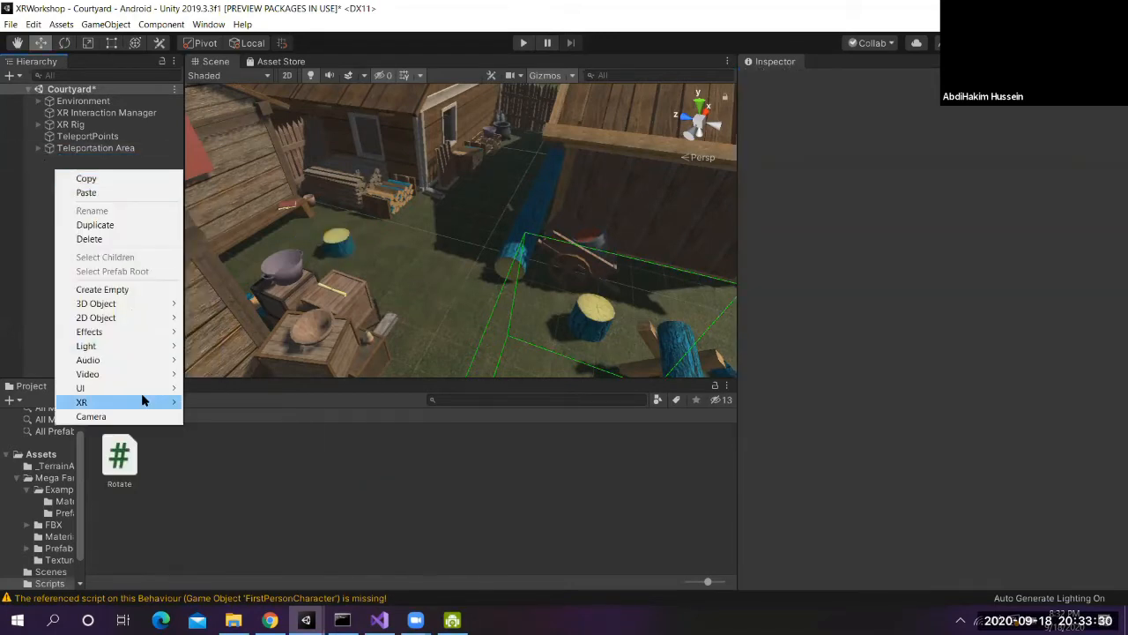
mouse_move(143, 401)
left_click(229, 403)
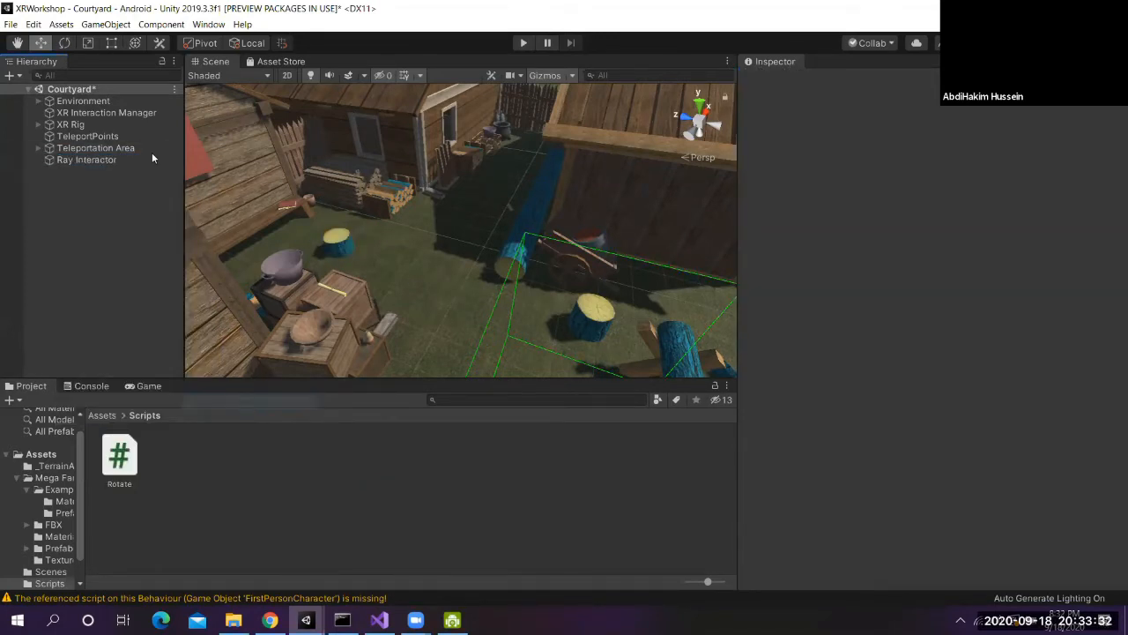
left_click(120, 160)
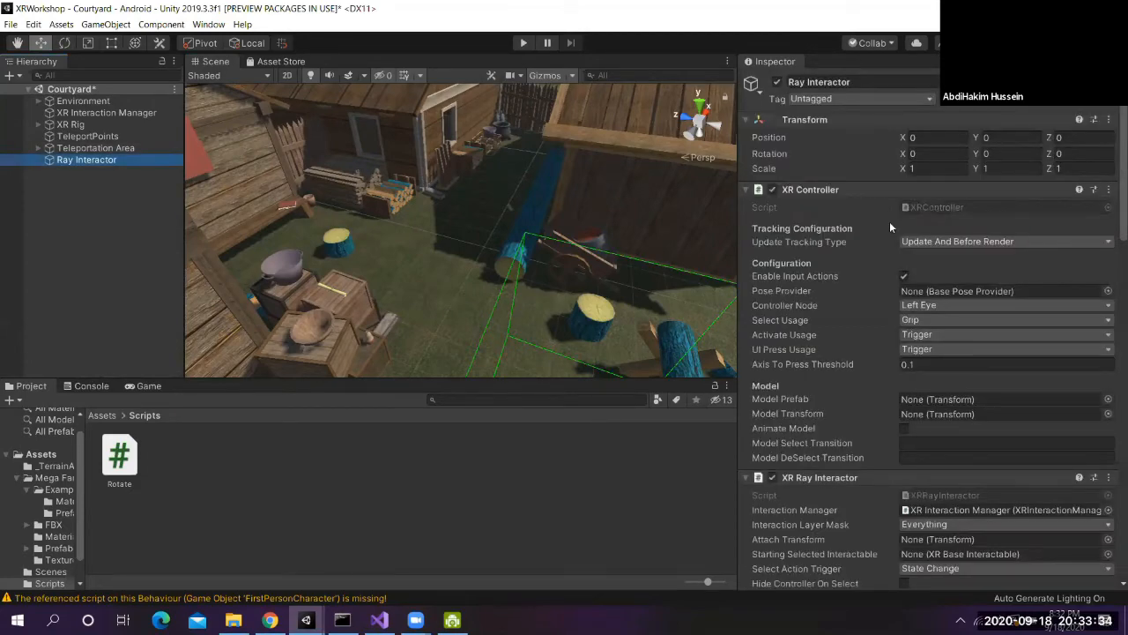
scroll(856, 232, "down", 15)
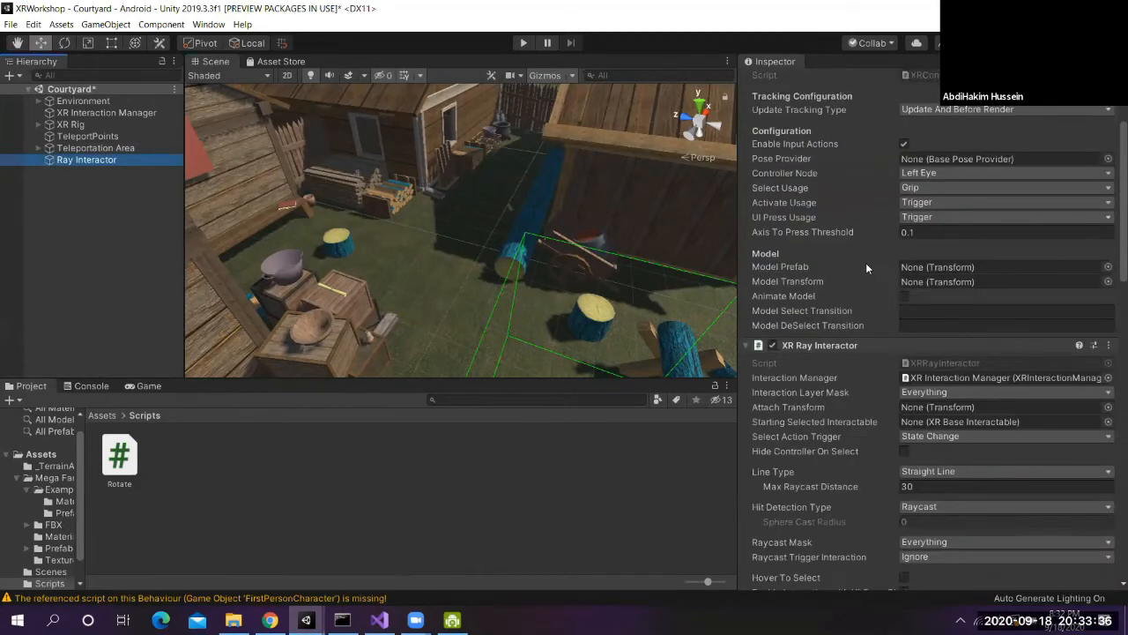
scroll(857, 349, "down", 1)
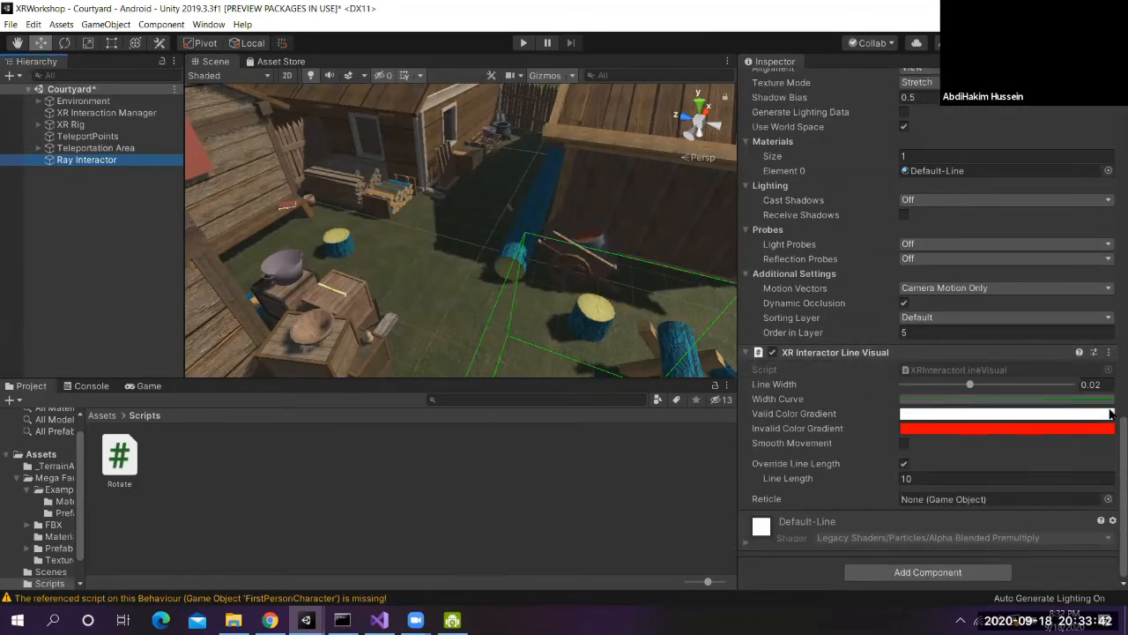
Expand the XR Rig to show its hand controllers and delete the separate Ray Interactor
left_click(38, 124)
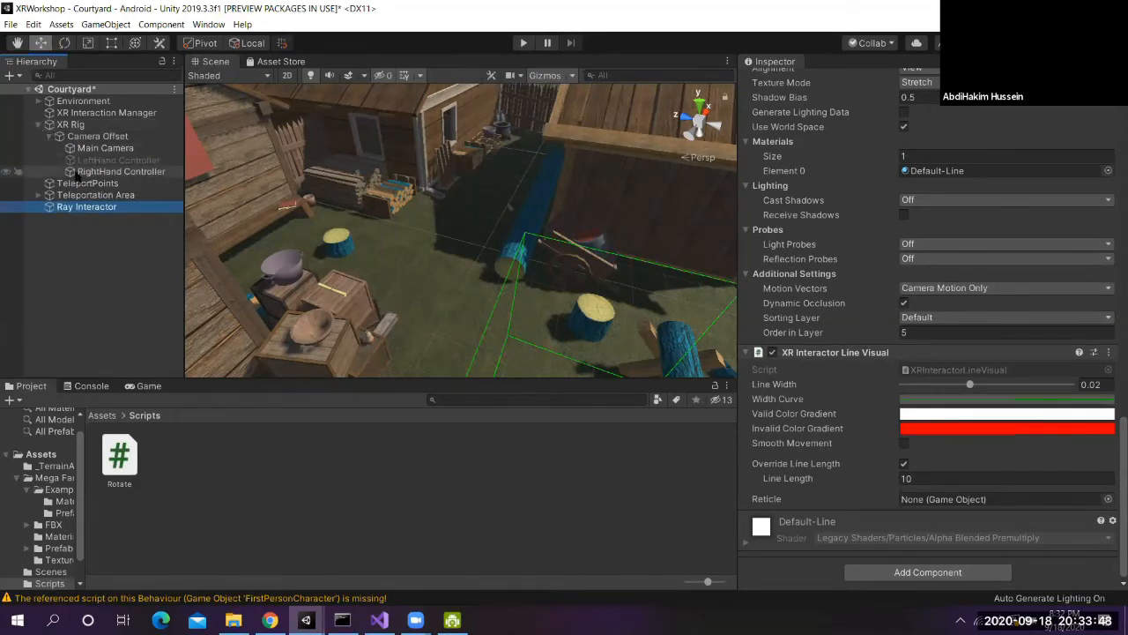
left_click(93, 170)
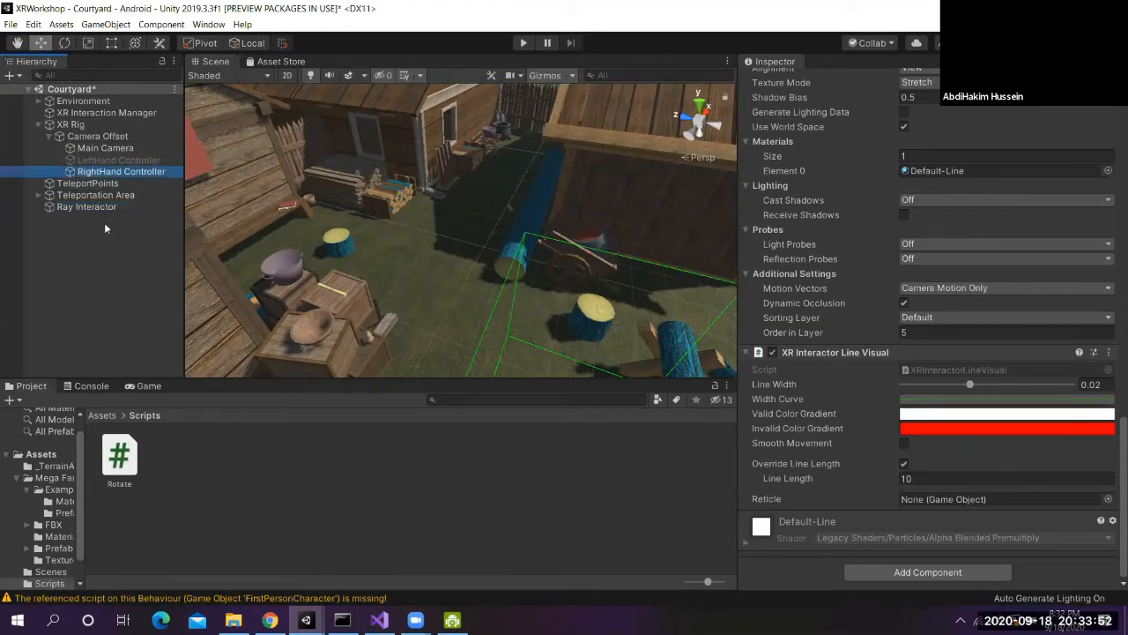
left_click(81, 208)
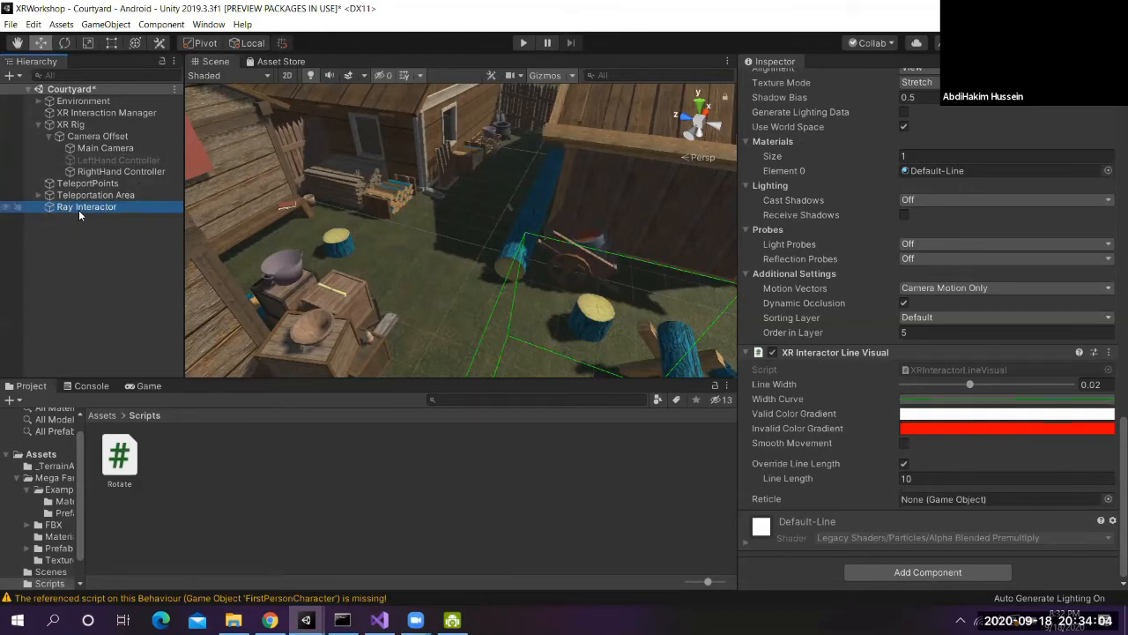
key("Delete")
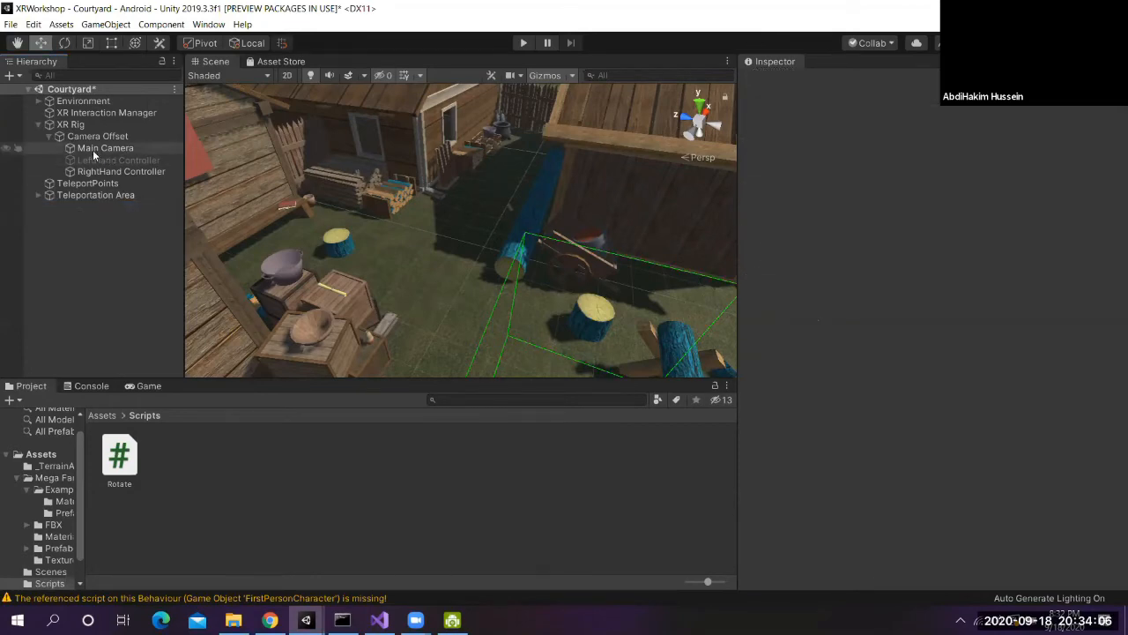
Review the RightHand Controller's XR Ray Interactor and line visual settings, and reselect the trunk under Teleportation Area
left_click(94, 169)
scroll(988, 353, "down", 15)
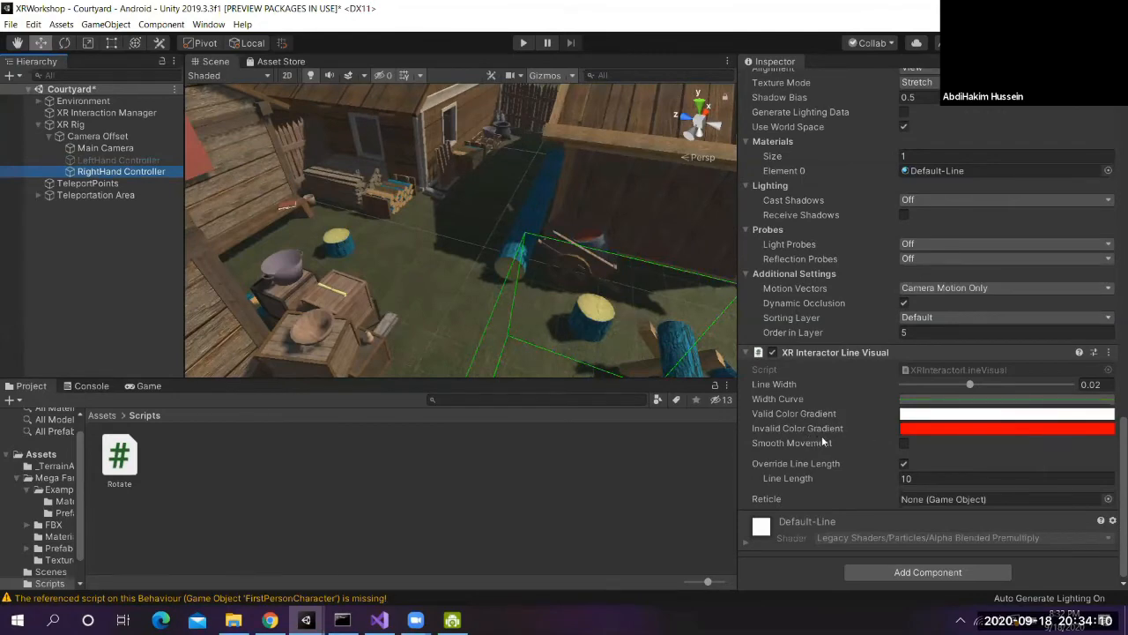
scroll(1002, 426, "up", 10)
scroll(1002, 427, "down", 10)
scroll(980, 433, "up", 12)
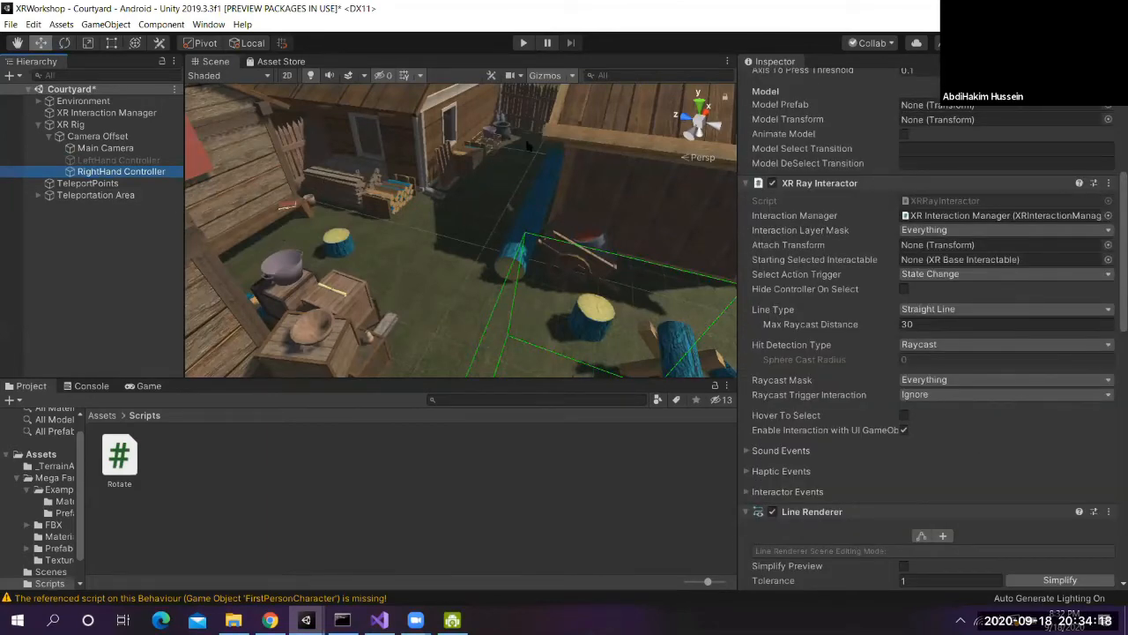
left_click(38, 196)
left_click(77, 207)
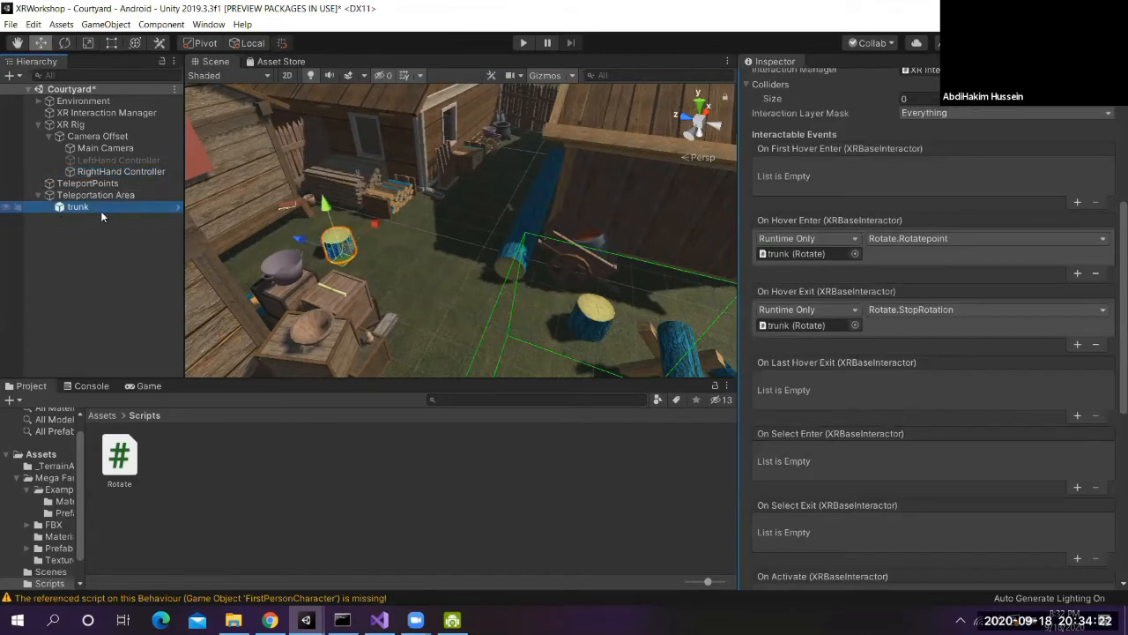
Create four duplicates of the trunk object under Teleportation Area
key("ctrl+d")
key("ctrl+d")
key("ctrl+d")
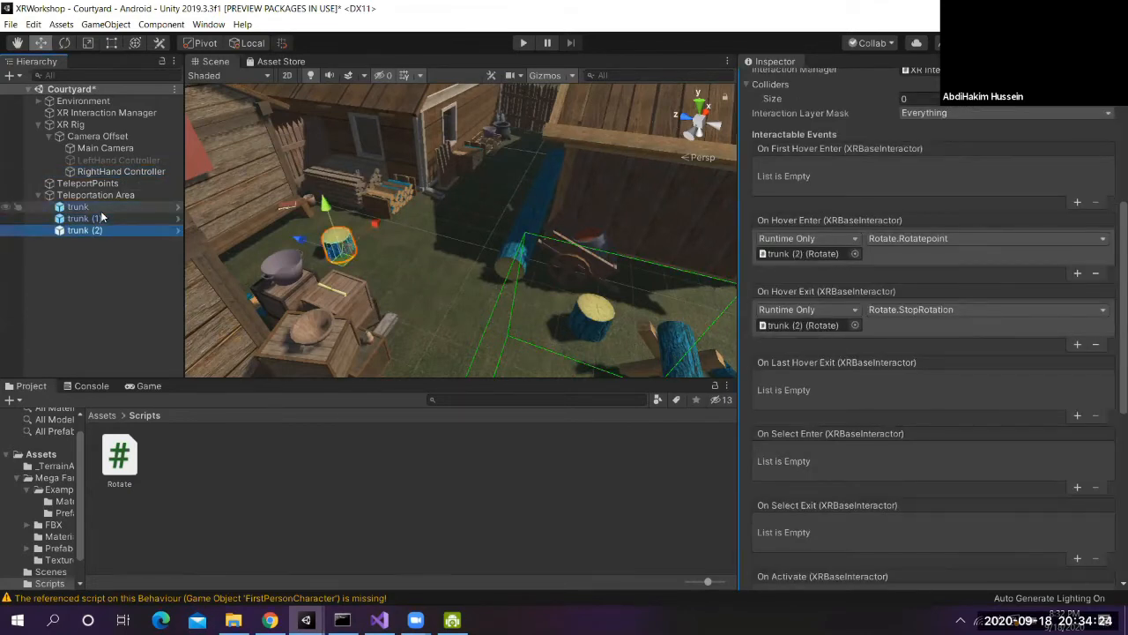
key("ctrl+d")
Move trunk (1) away from the original trunk to the far end of the courtyard, between the house and the shed wall
left_click(102, 219)
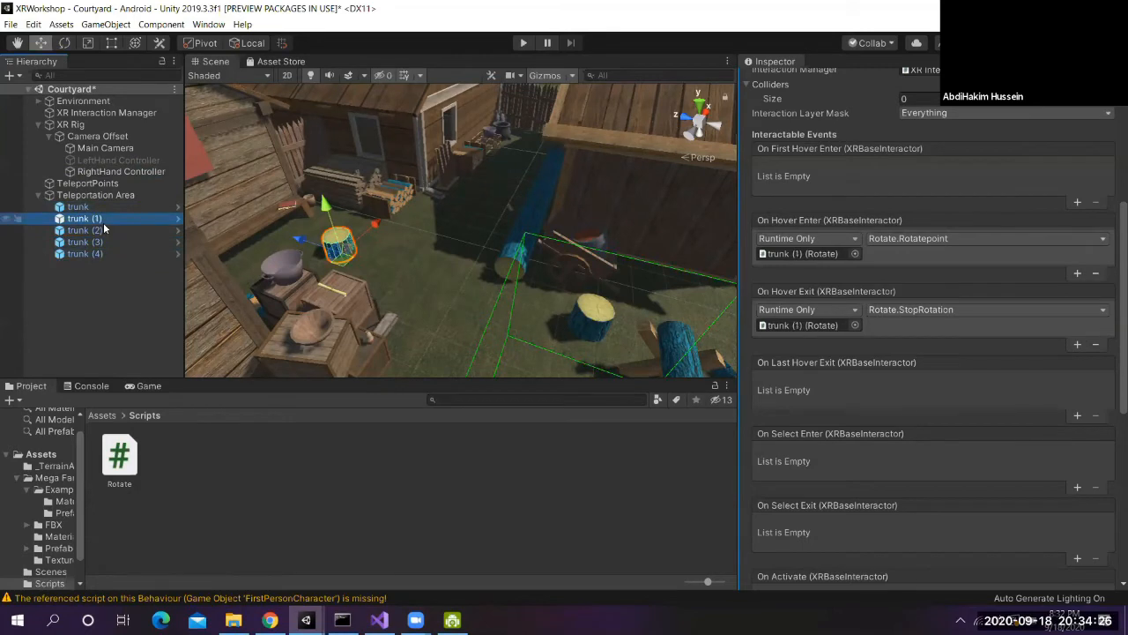
left_click_drag(368, 228, 395, 211)
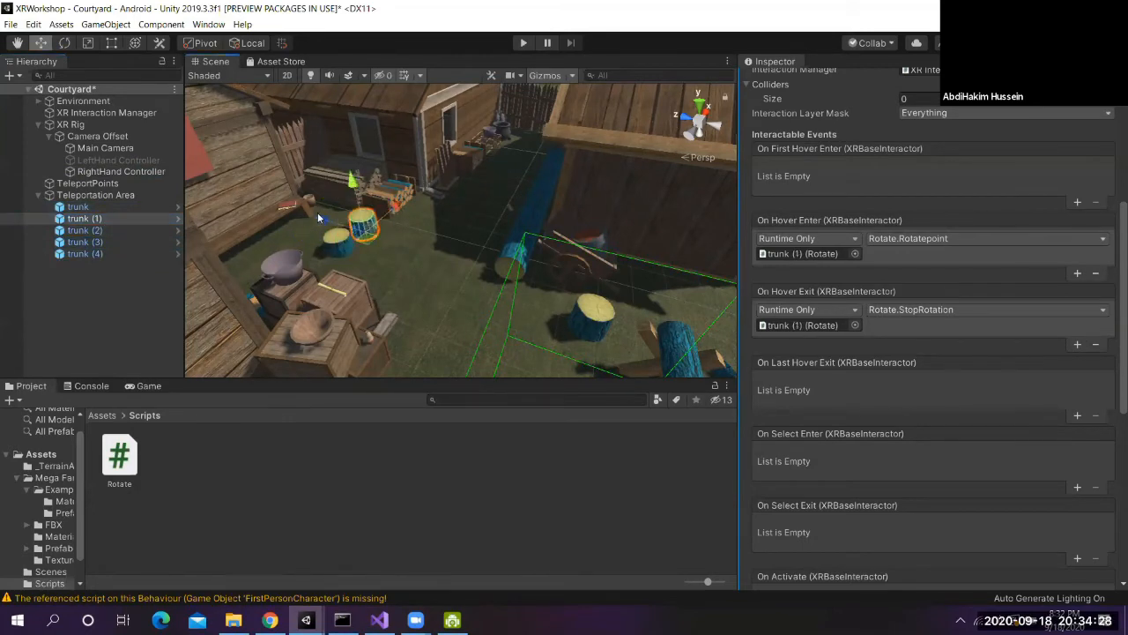
left_click_drag(324, 216, 535, 128)
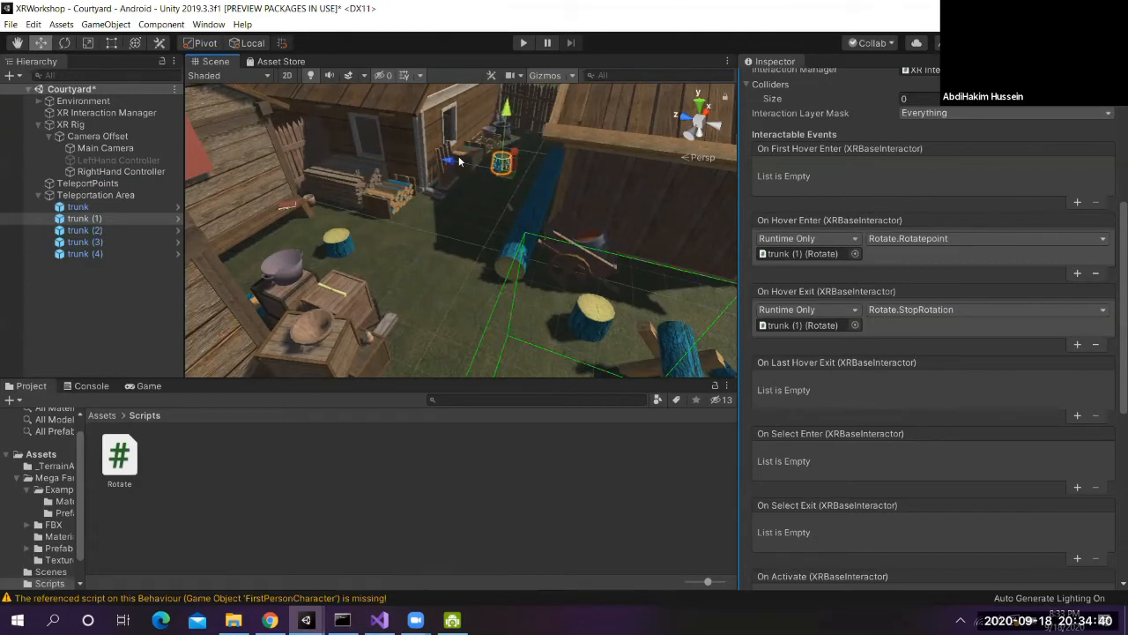
left_click_drag(454, 163, 457, 165)
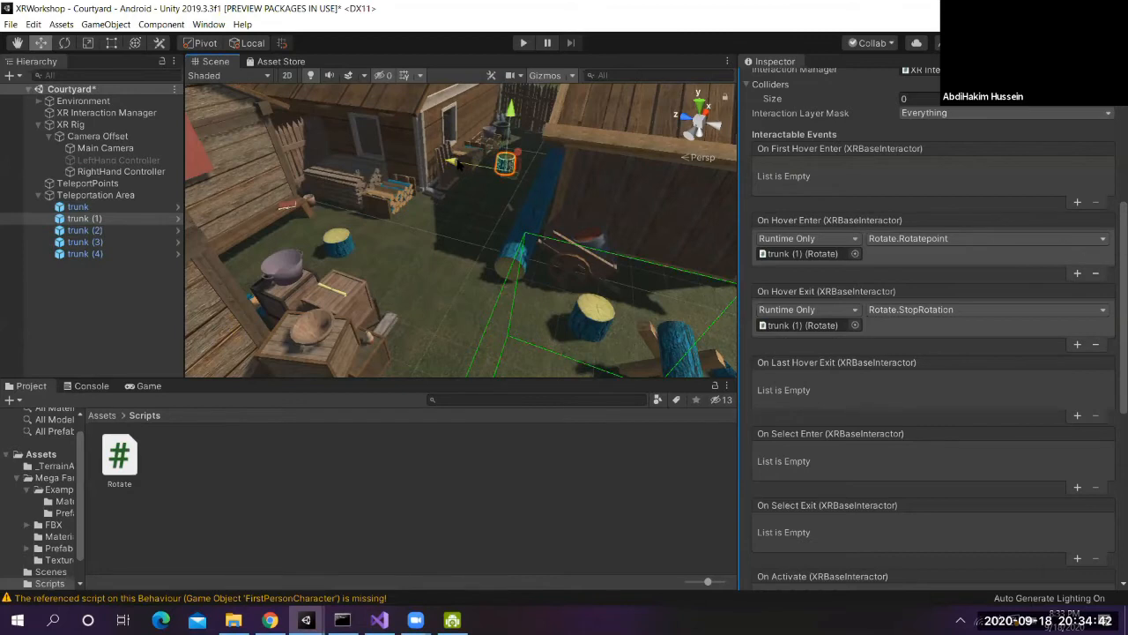
Set the RightHand Controller's Select Usage to Trigger in its XR Controller component
left_click(127, 171)
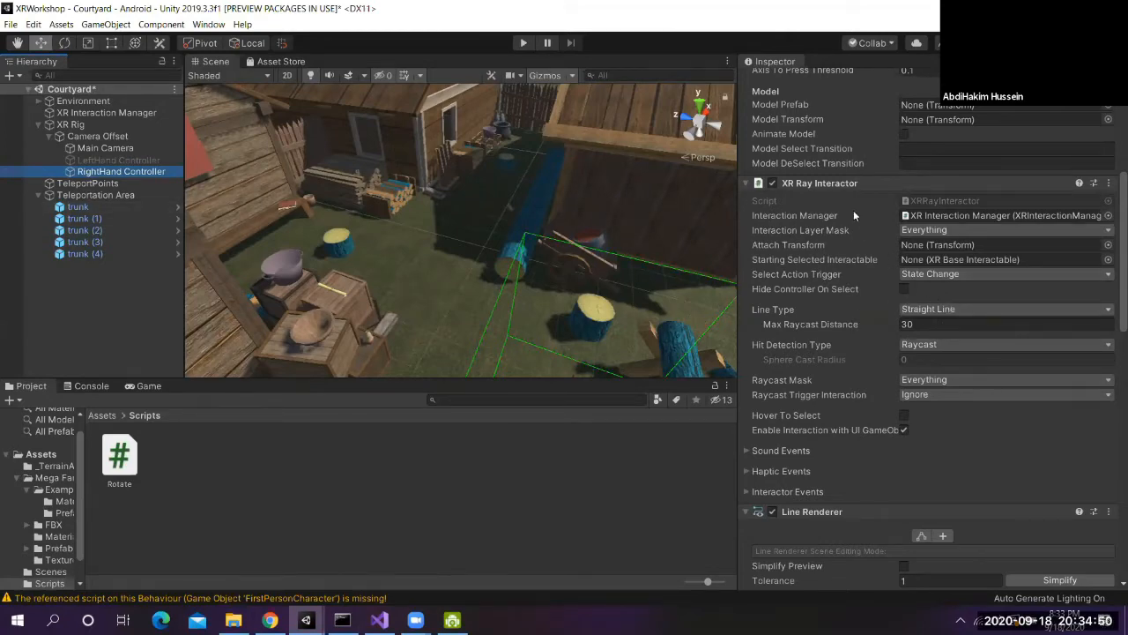
scroll(985, 245, "up", 5)
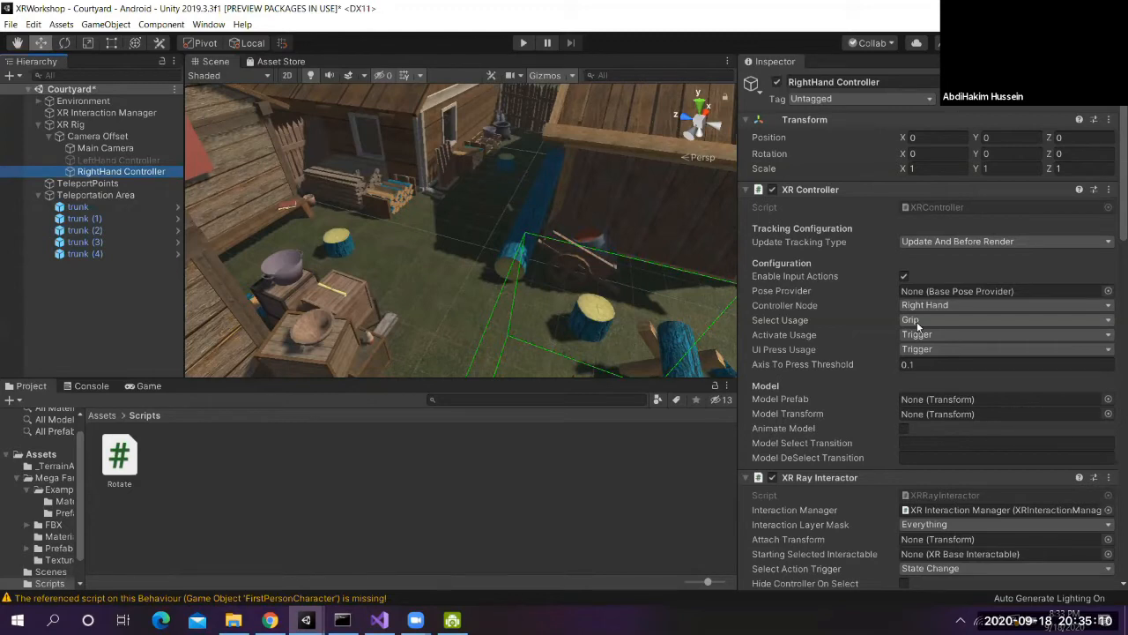
left_click(918, 321)
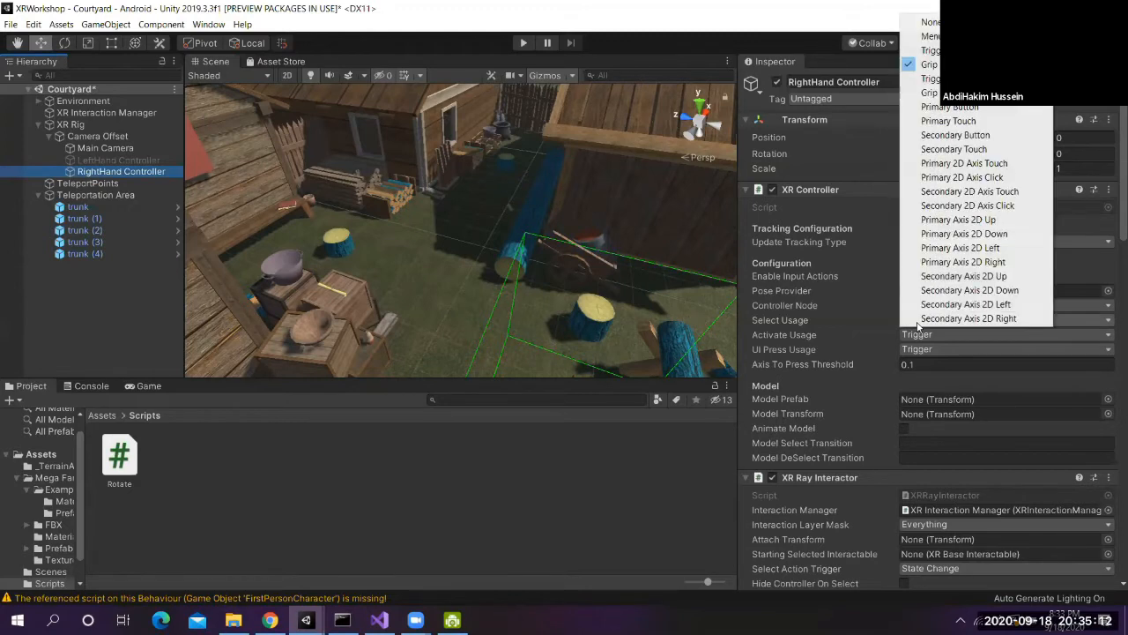
left_click(931, 51)
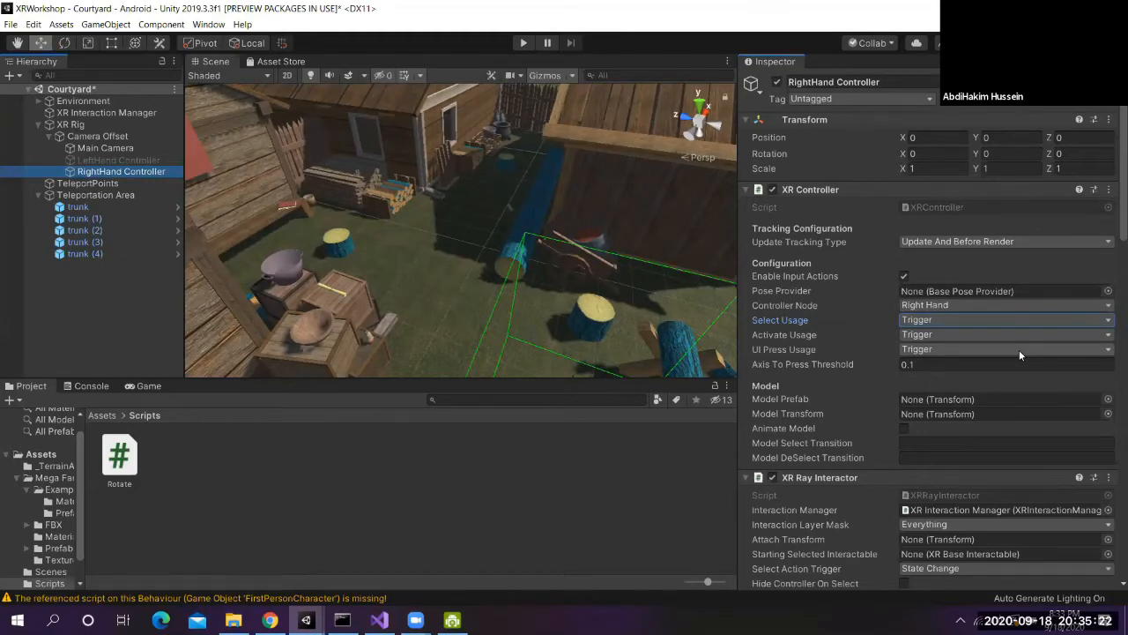
Try the Projectile Curve and Bezier Curve line types on the XR Ray Interactor, and return it to Straight Line
scroll(1019, 350, "down", 3)
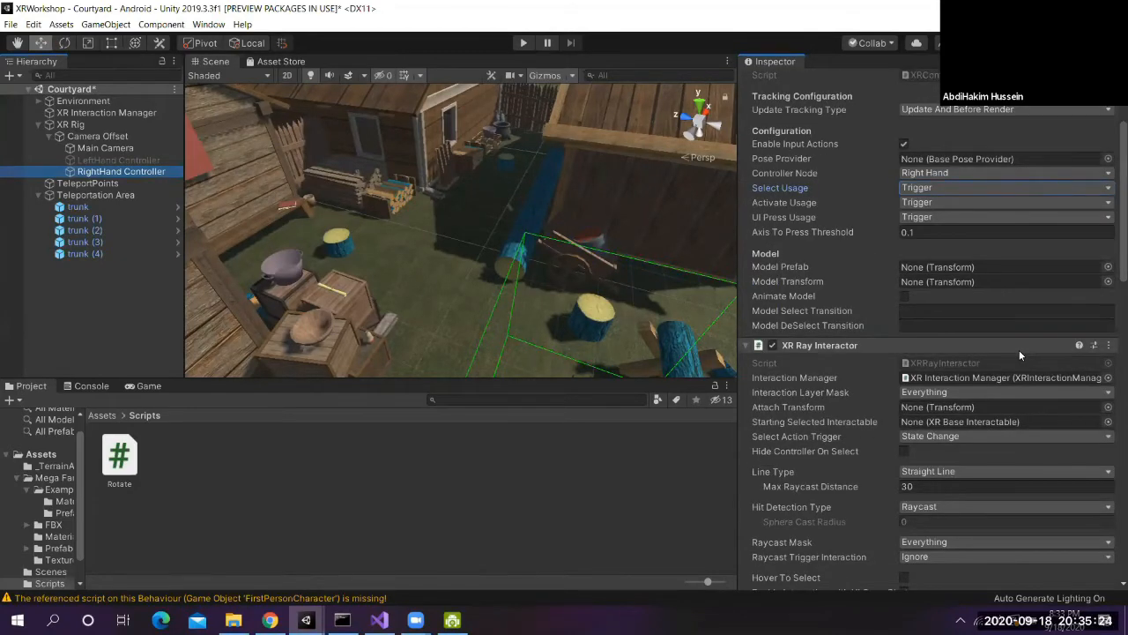
scroll(1020, 354, "down", 6)
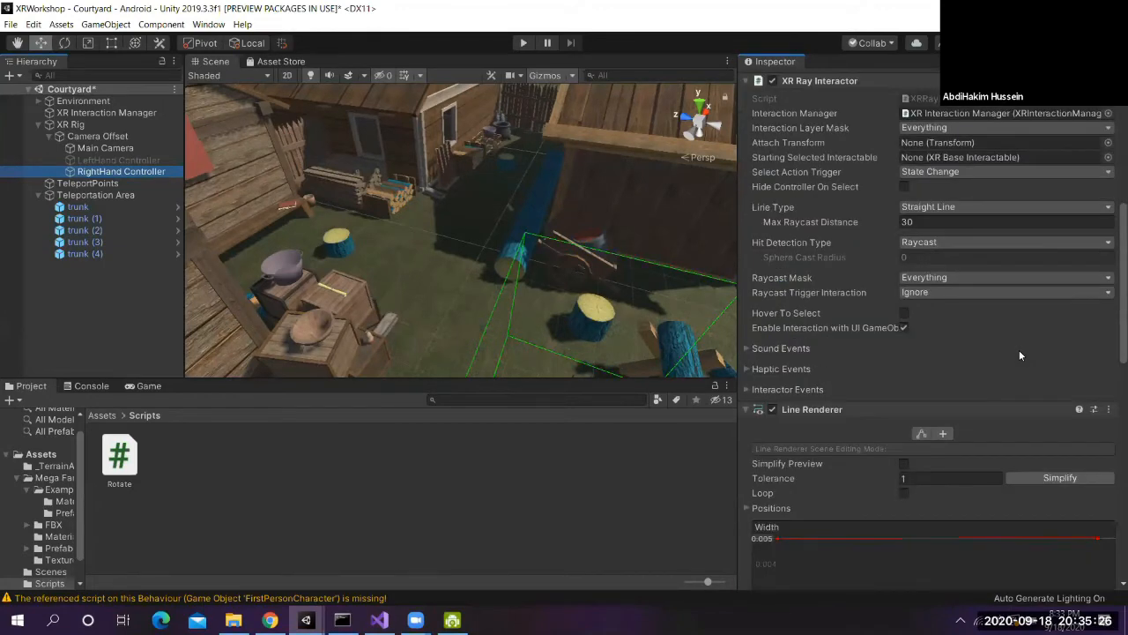
scroll(1080, 354, "up", 3)
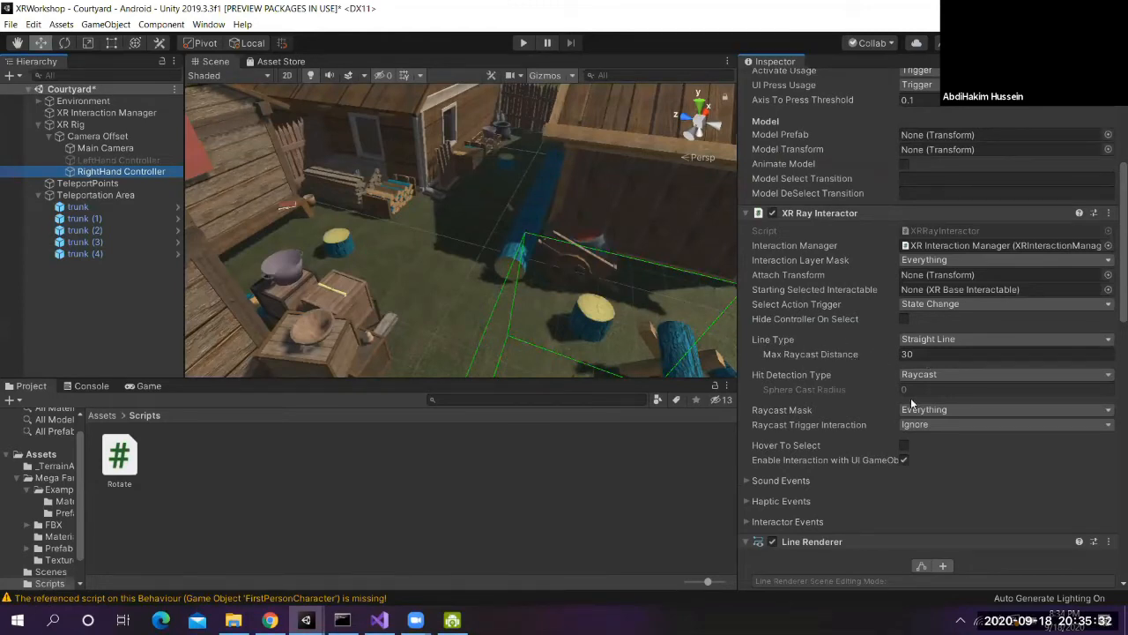
left_click(954, 338)
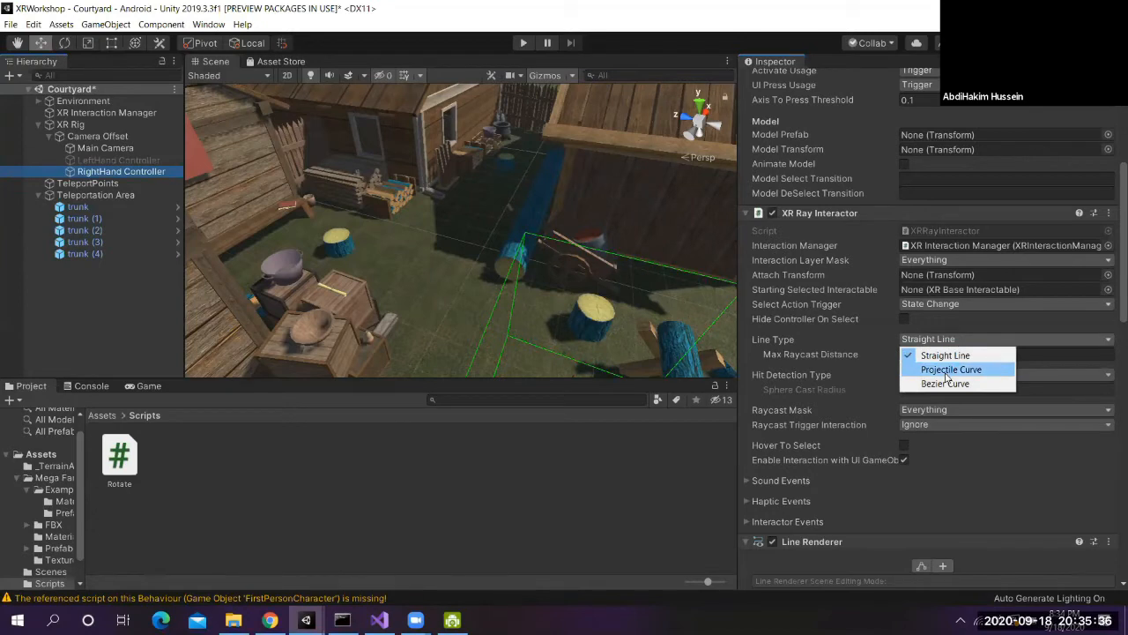
left_click(948, 371)
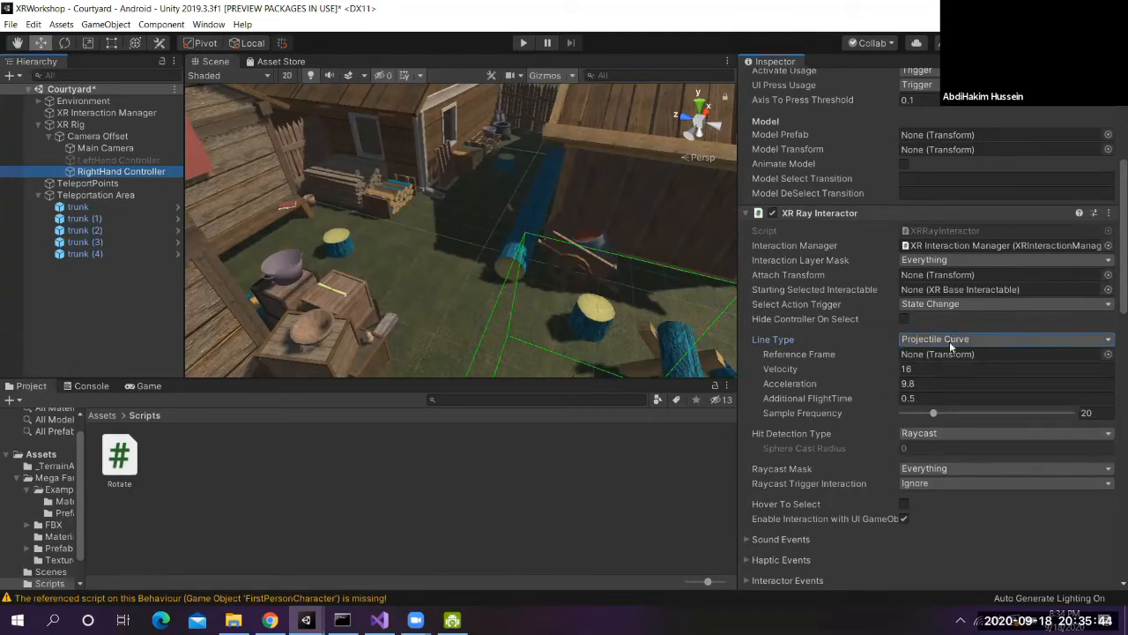
left_click(939, 342)
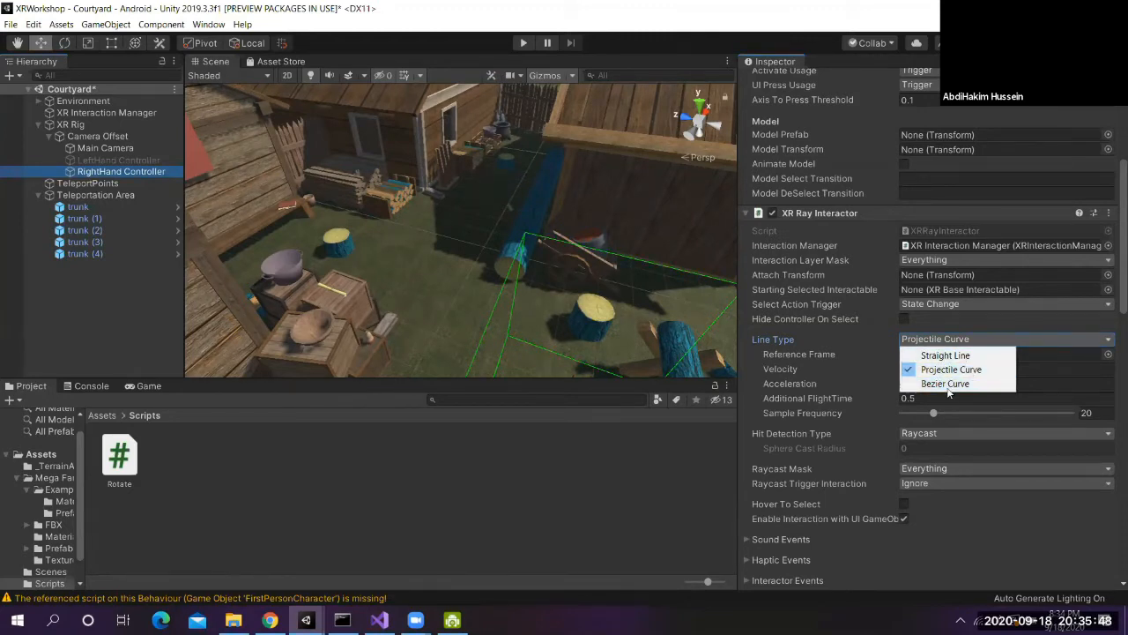
left_click(947, 386)
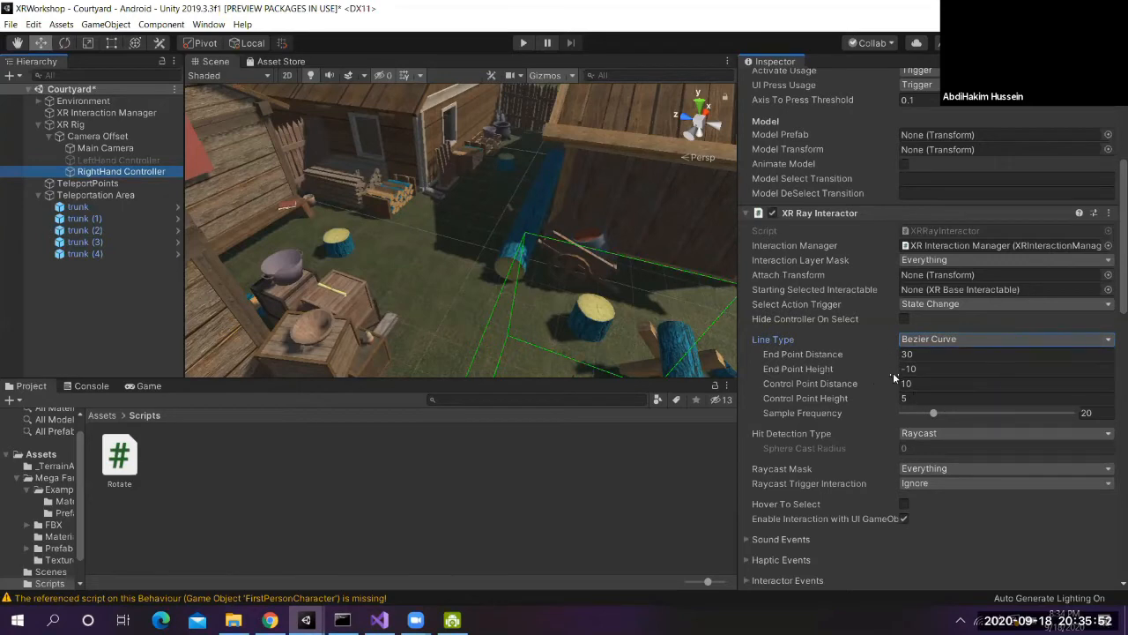
left_click(942, 340)
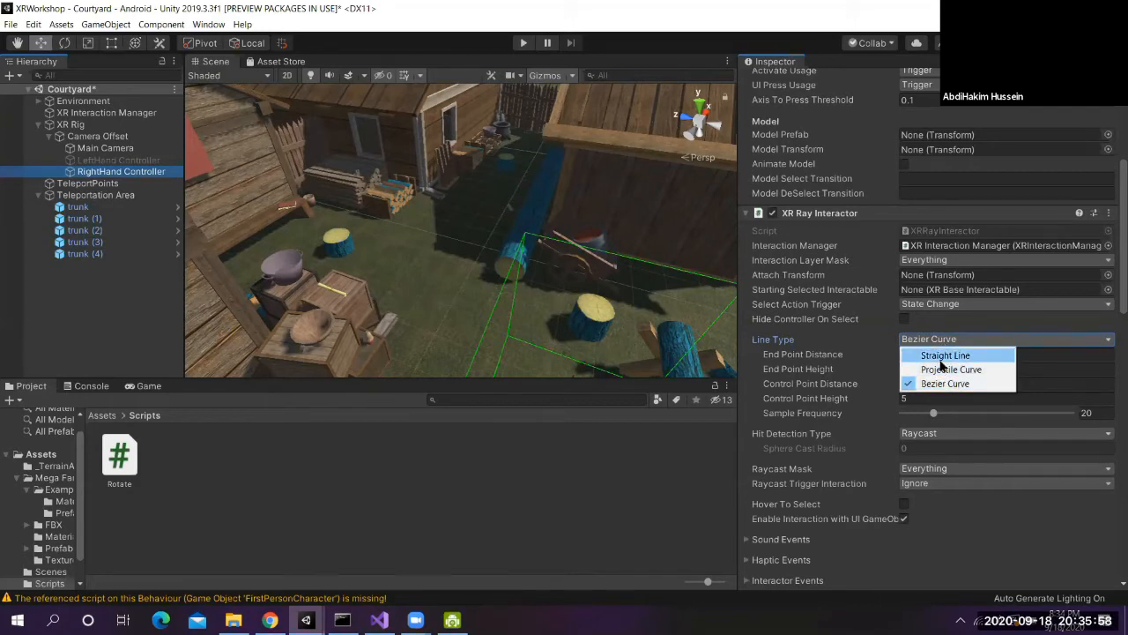
left_click(942, 357)
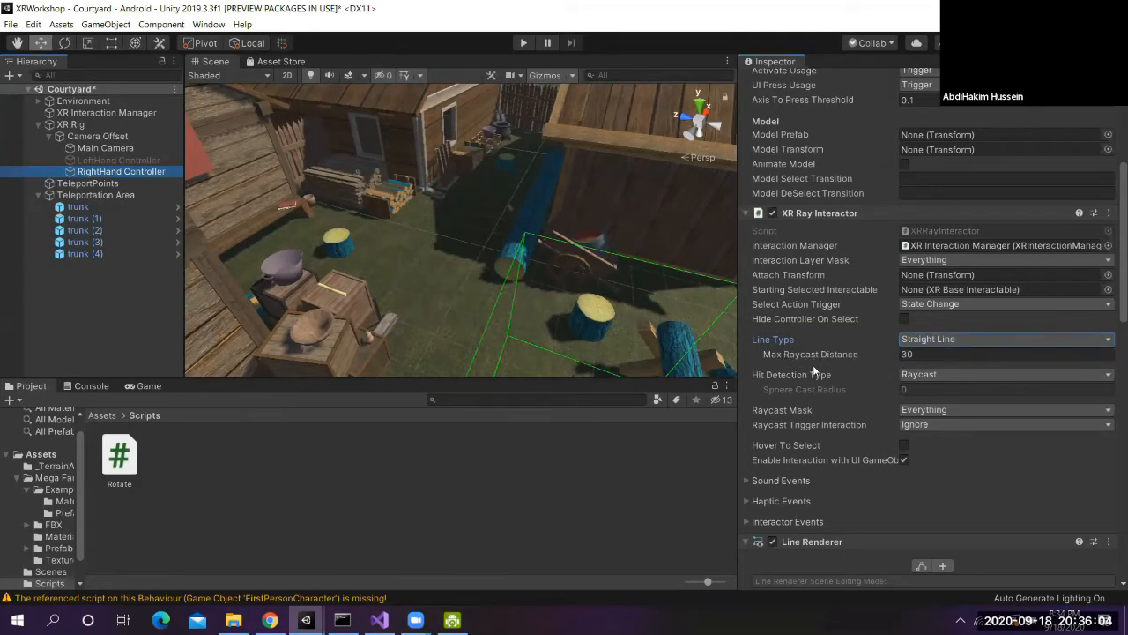
Set the XR Ray Interactor's Max Raycast Distance to 80
left_click(903, 354)
left_click(904, 354)
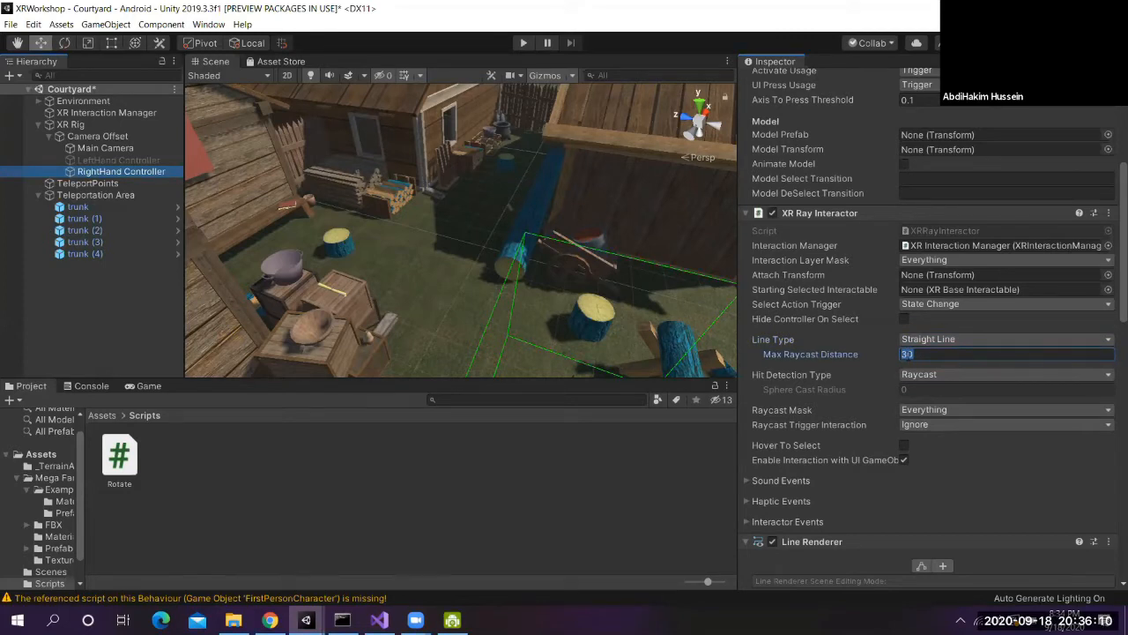
type("70")
key("BackSpace")
key("BackSpace")
type("80")
Review the components of trunk (1), and collapse its Mesh Collider, Teleportation Area and Rotate components
left_click(336, 240)
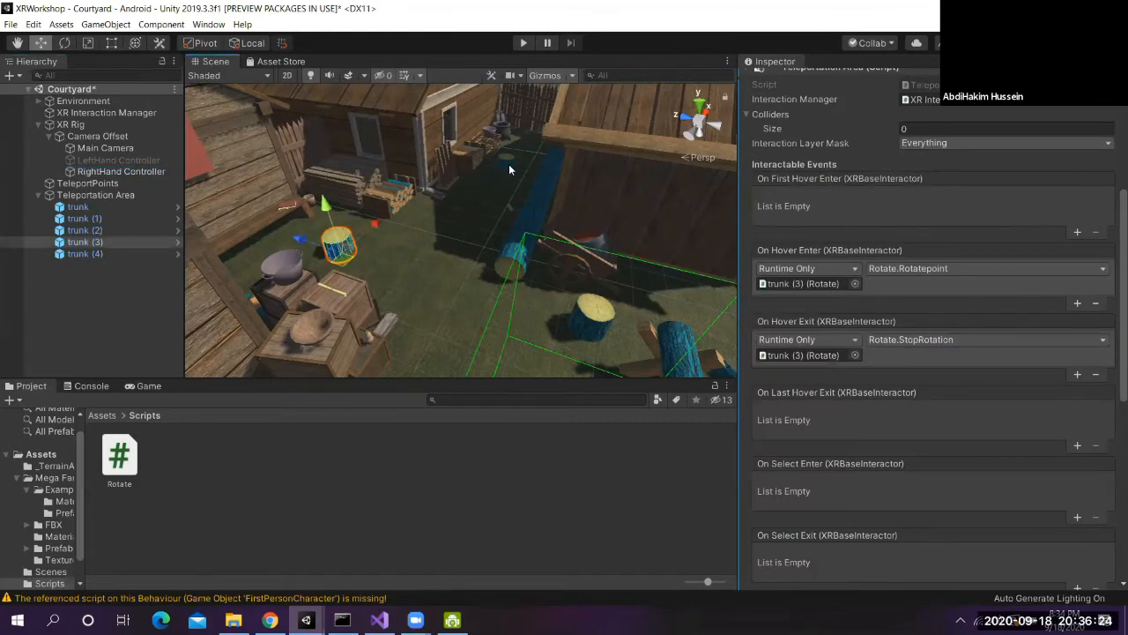
left_click(508, 164)
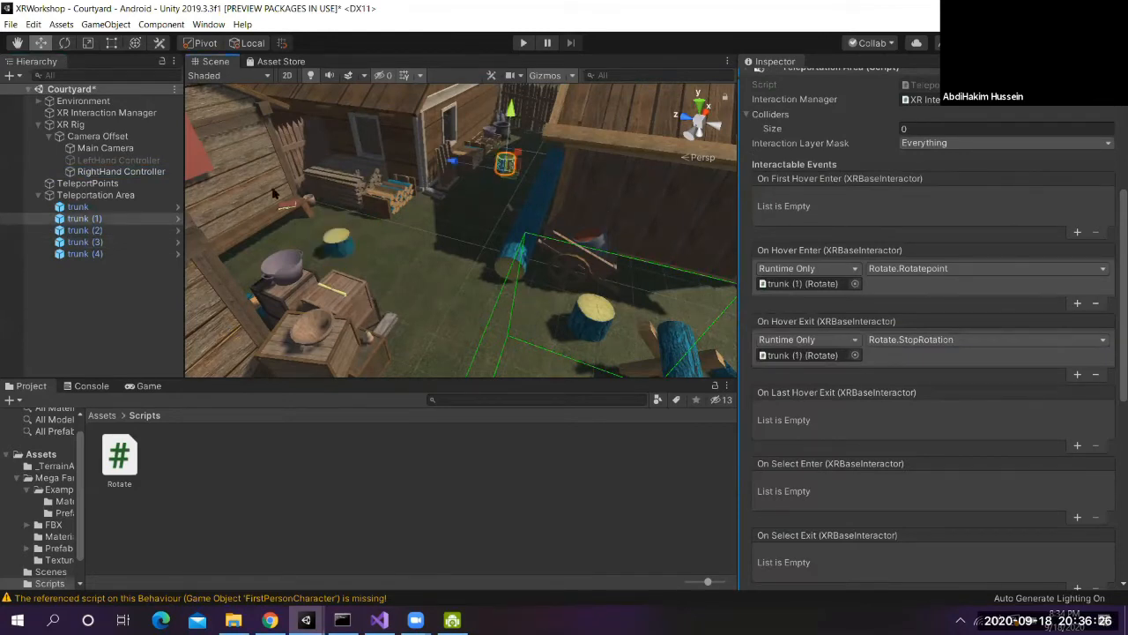
left_click(118, 219)
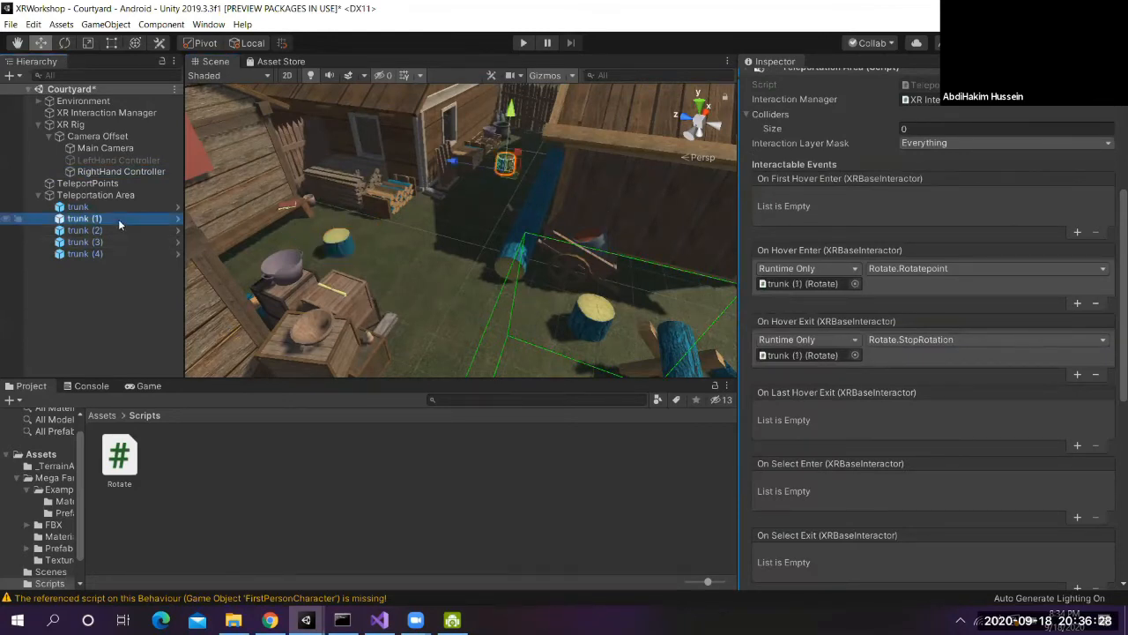
scroll(998, 305, "up", 10)
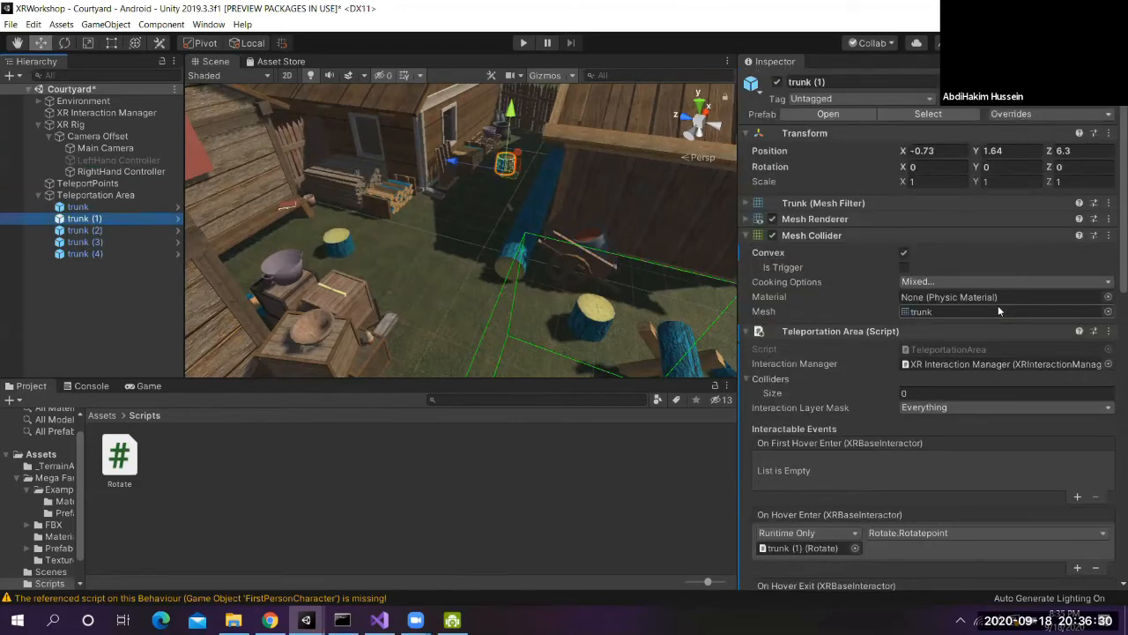
scroll(997, 305, "down", 15)
scroll(999, 319, "up", 15)
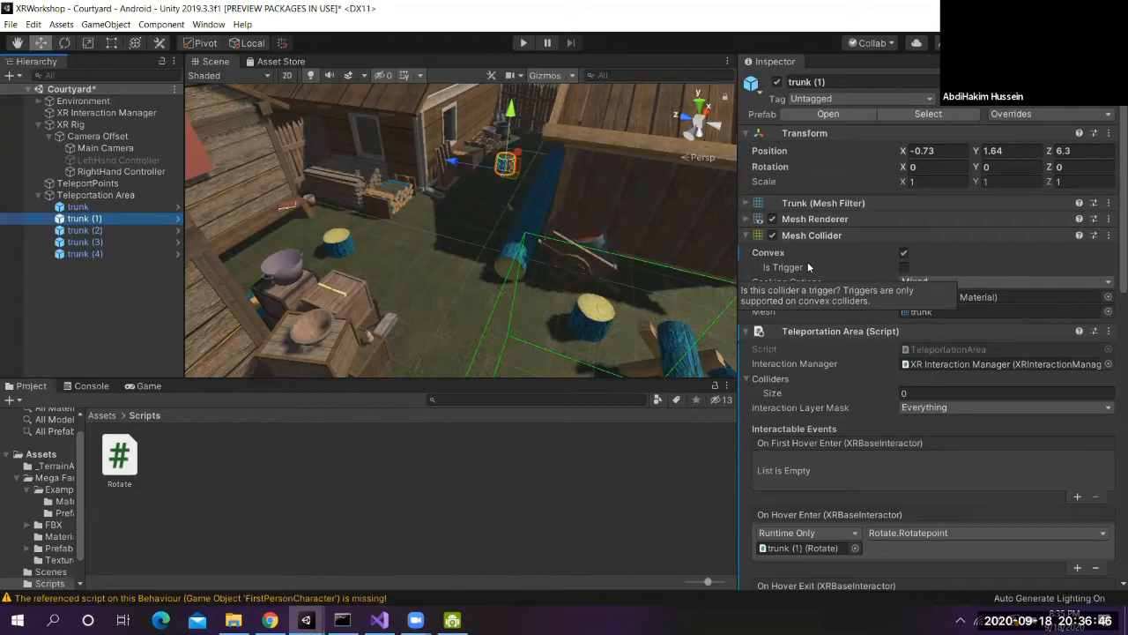
left_click(745, 235)
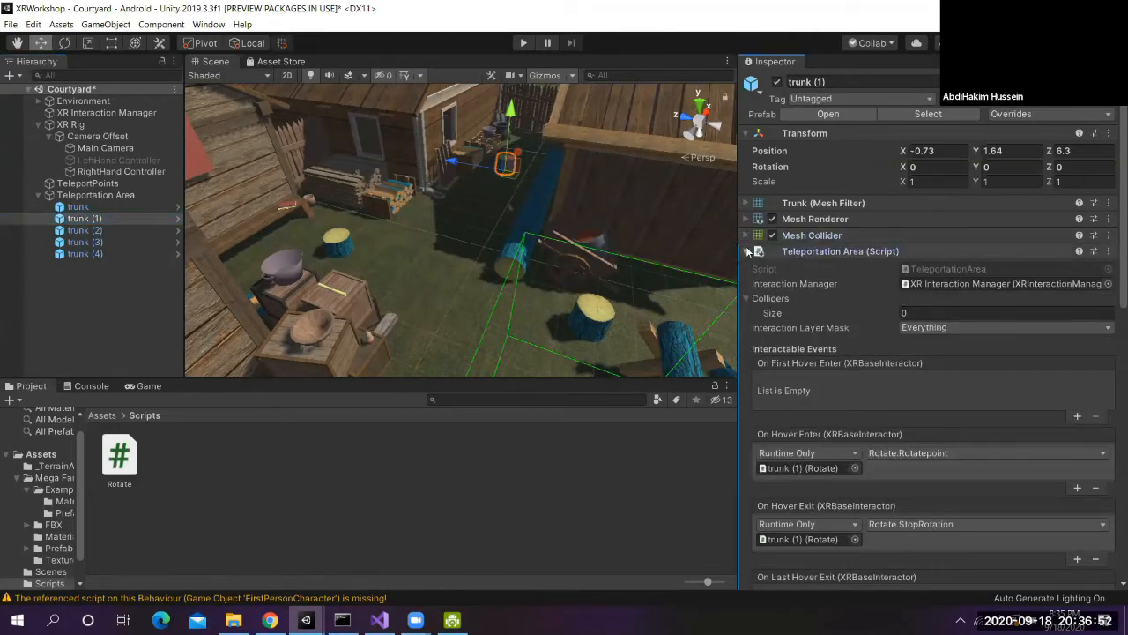
left_click(745, 252)
left_click(745, 268)
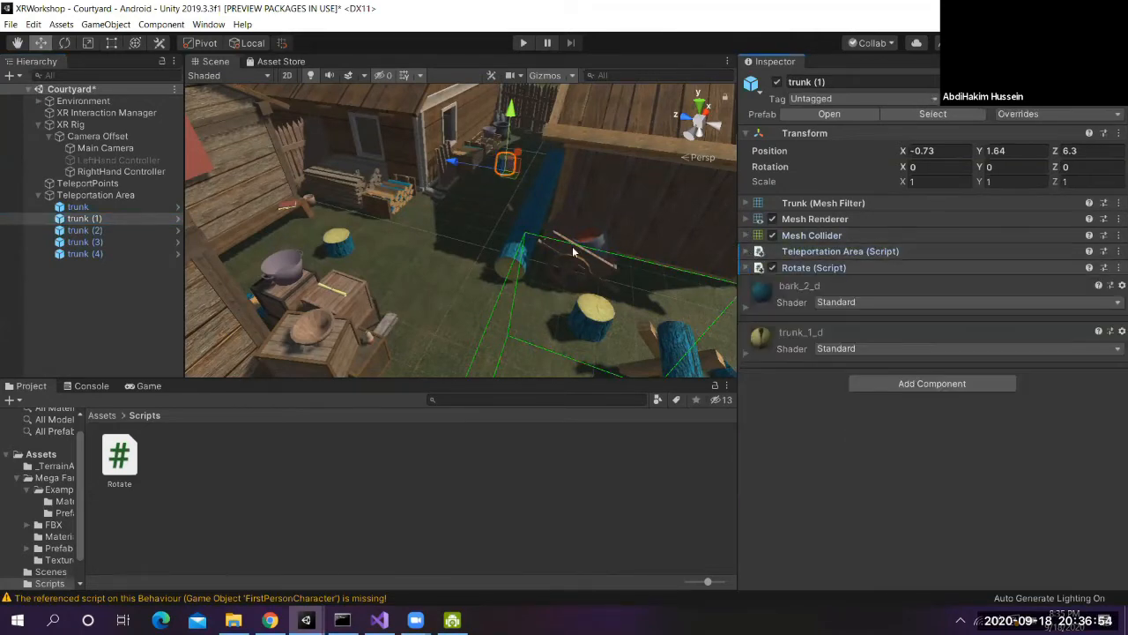
Check the On Hover Enter and On Hover Exit events of trunk (2), trunk (3) and trunk (4)
left_click(99, 231)
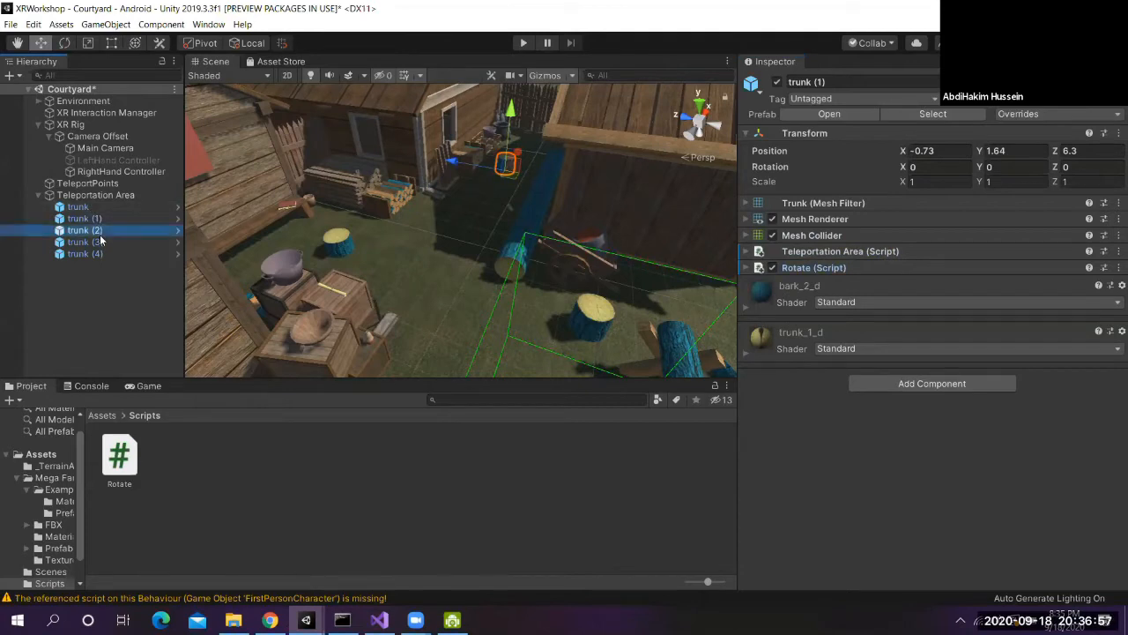
left_click(746, 251)
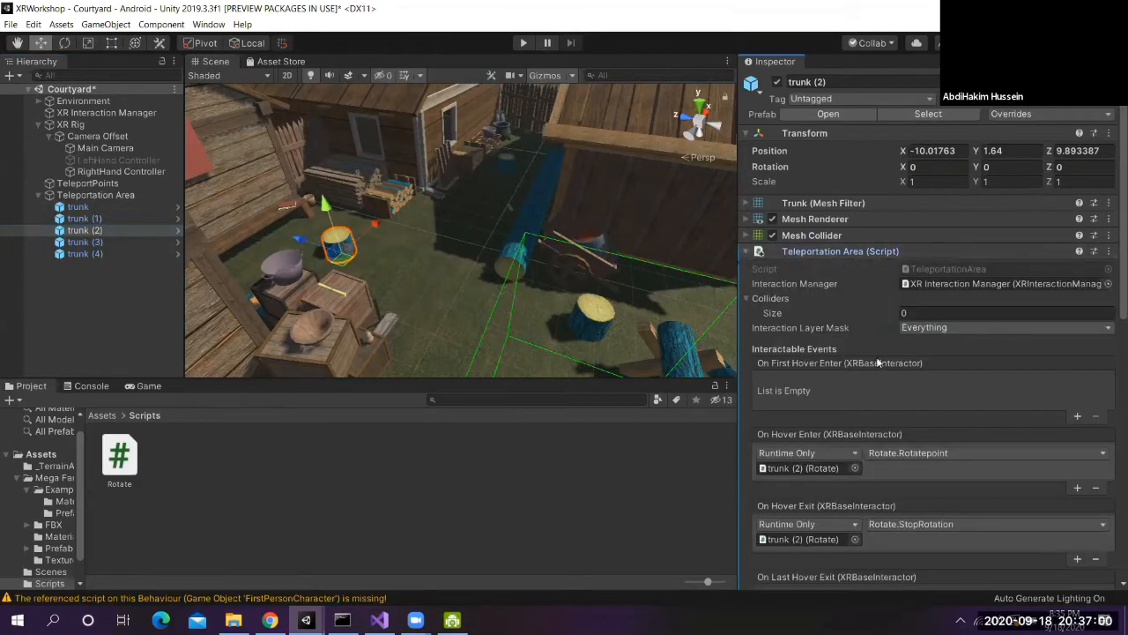
scroll(927, 449, "down", 5)
scroll(926, 450, "up", 3)
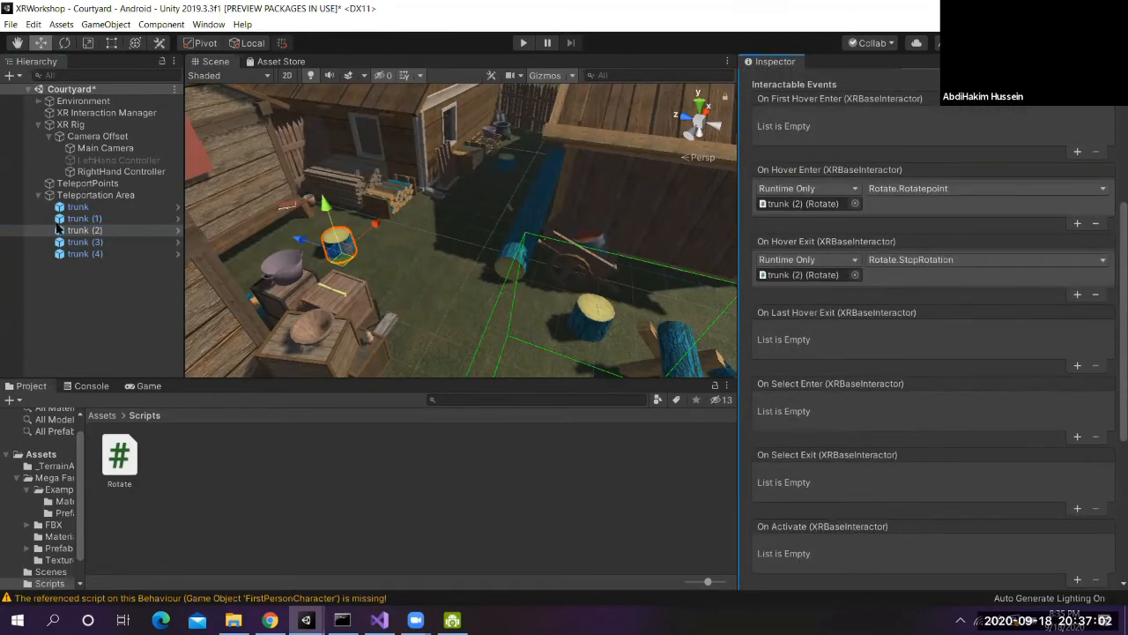
left_click(114, 246)
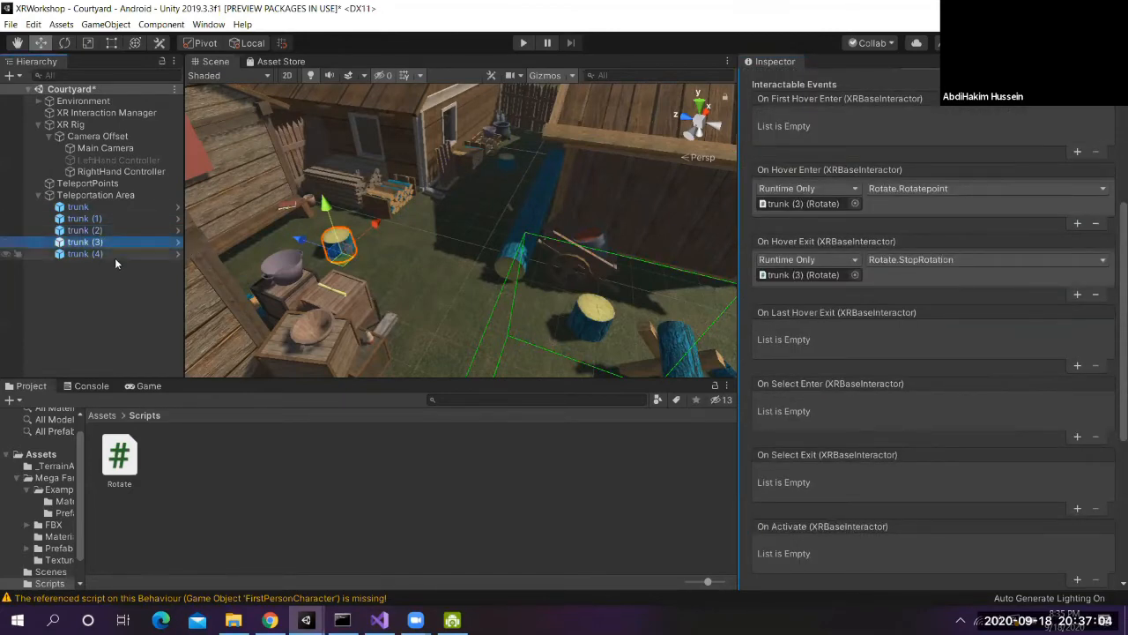
left_click(114, 254)
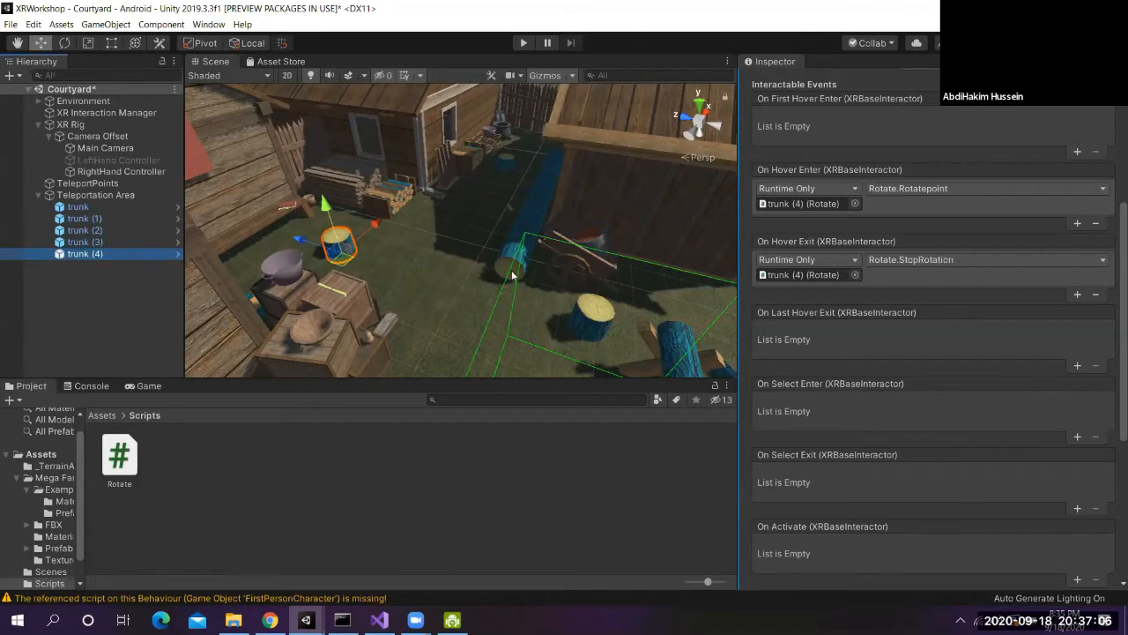
Save the Courtyard scene and collapse the XR Rig and Teleportation Area objects in the hierarchy
left_click(62, 88)
right_click(61, 88)
left_click(88, 111)
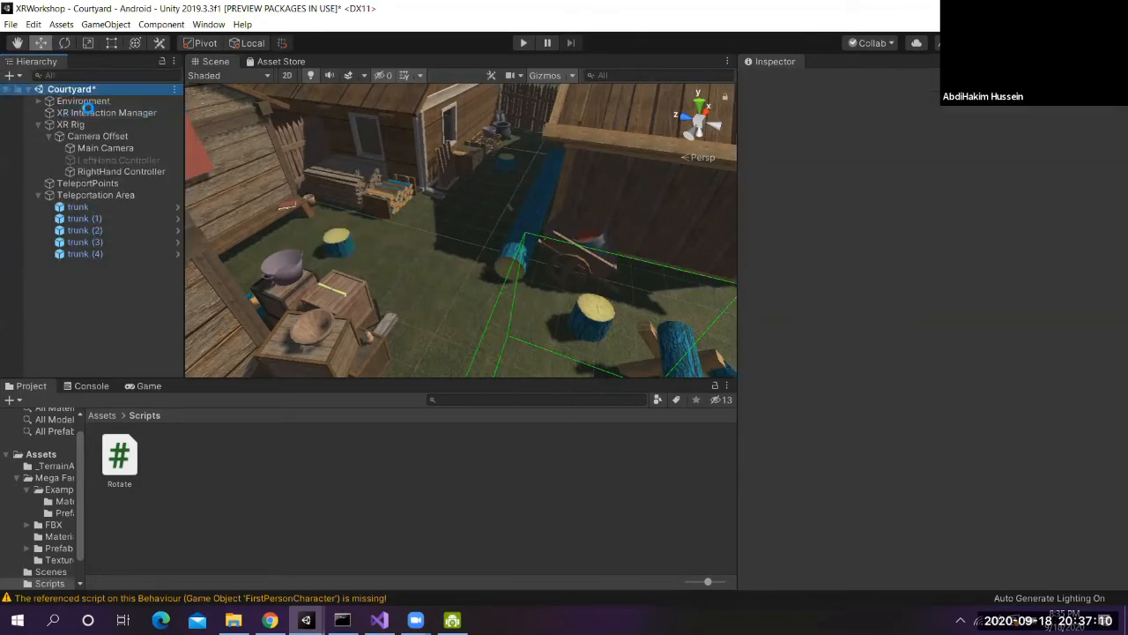
left_click(38, 124)
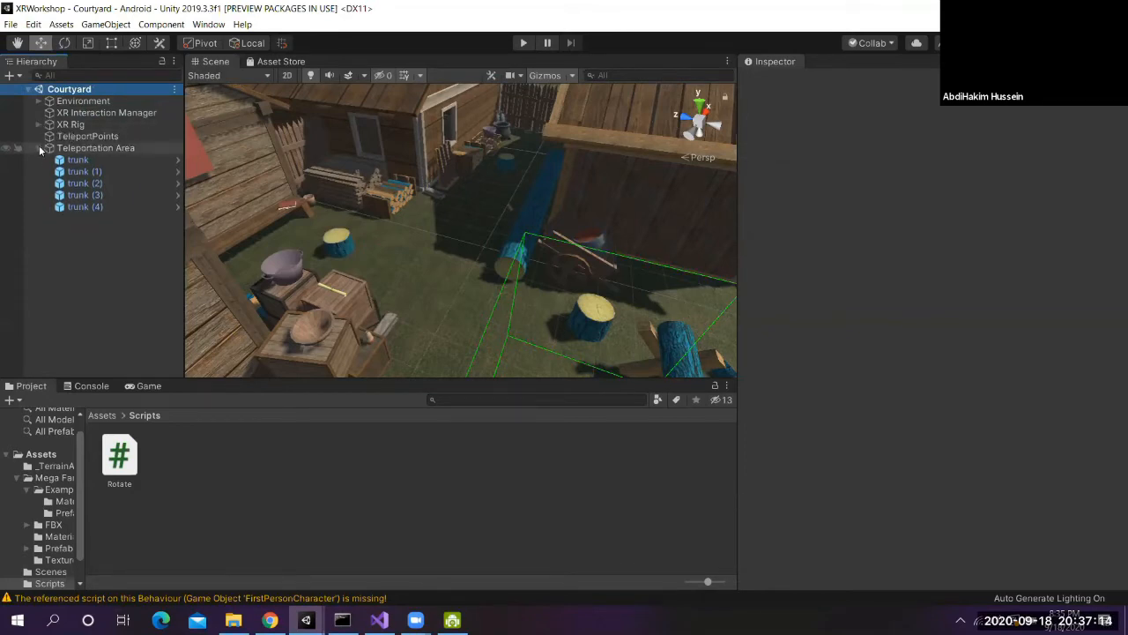
left_click(38, 148)
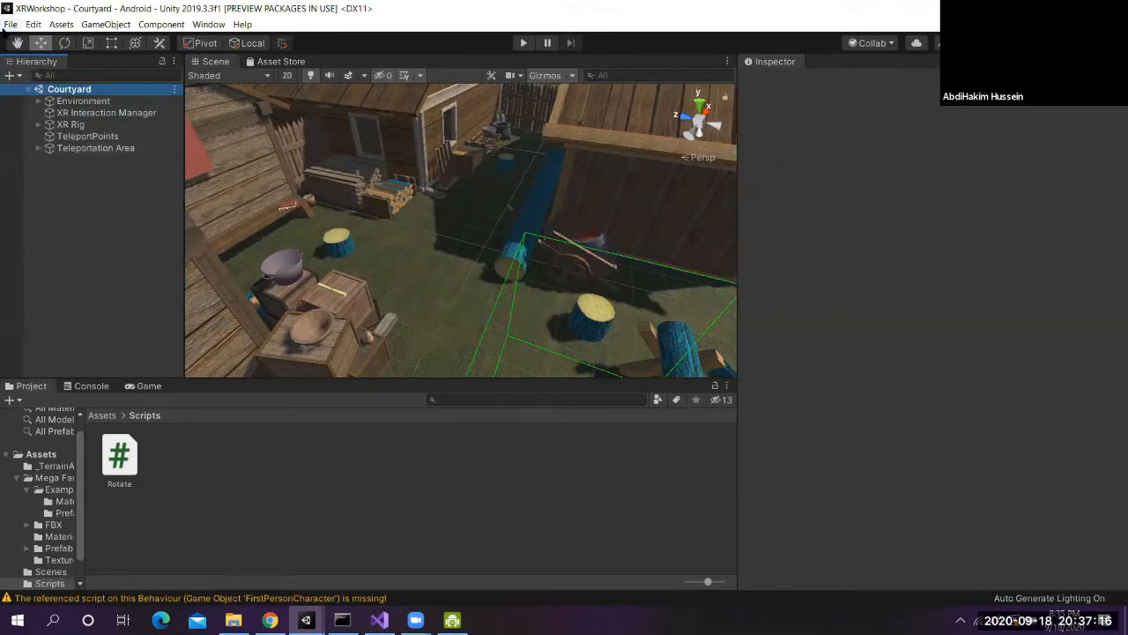
Add the open Courtyard scene to the build and place it first, above the Castle wireframe scene
left_click(11, 24)
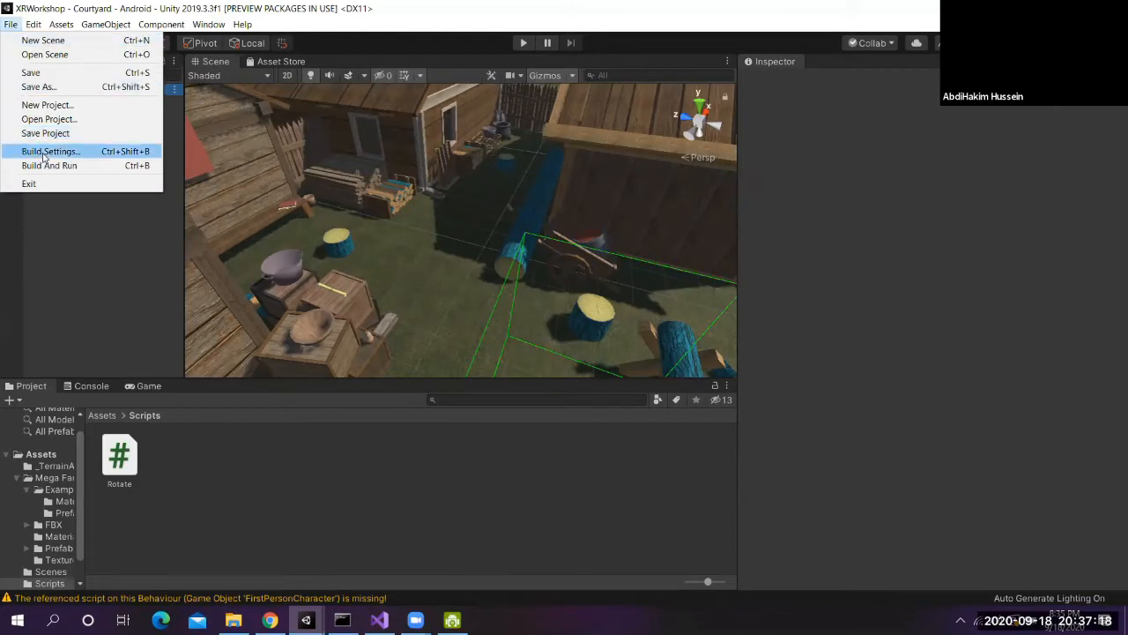
left_click(43, 151)
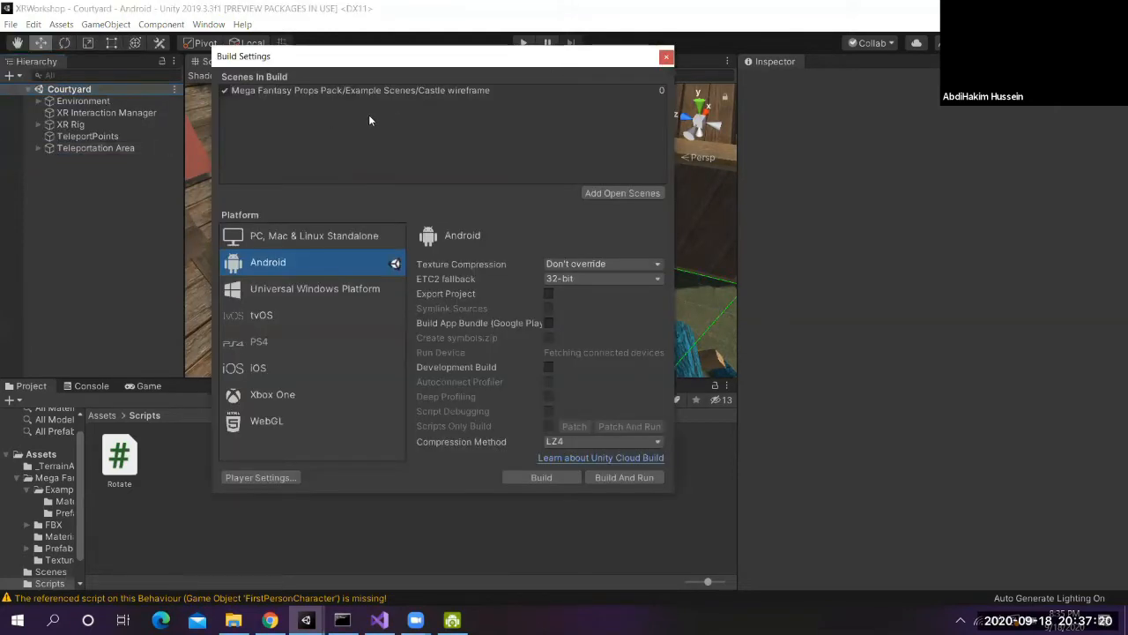
left_click(617, 192)
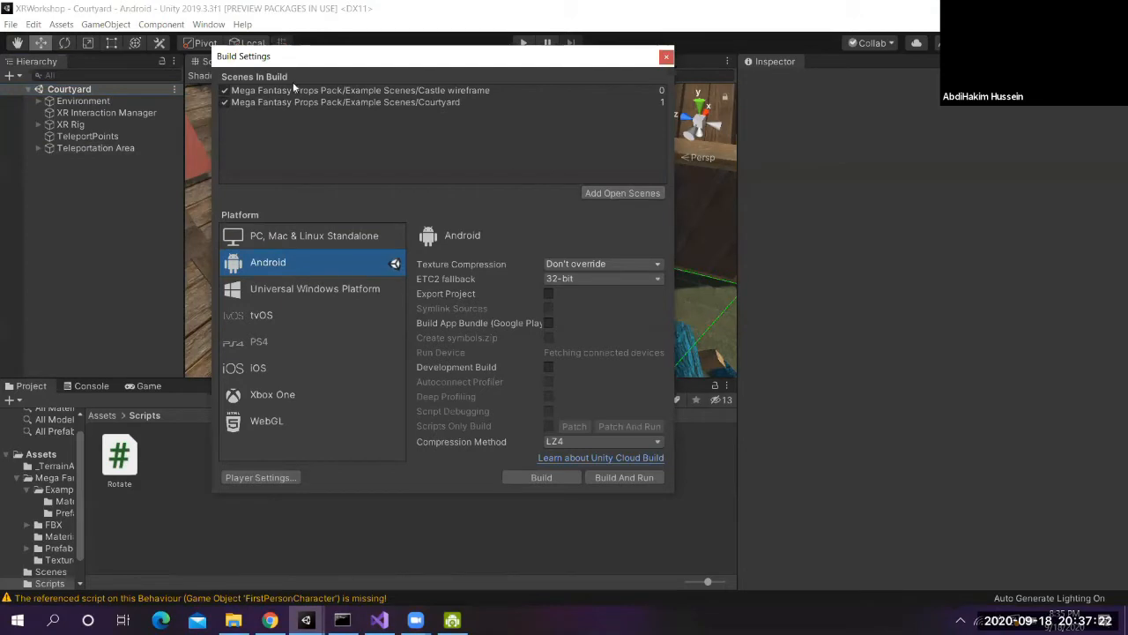
left_click_drag(304, 102, 298, 89)
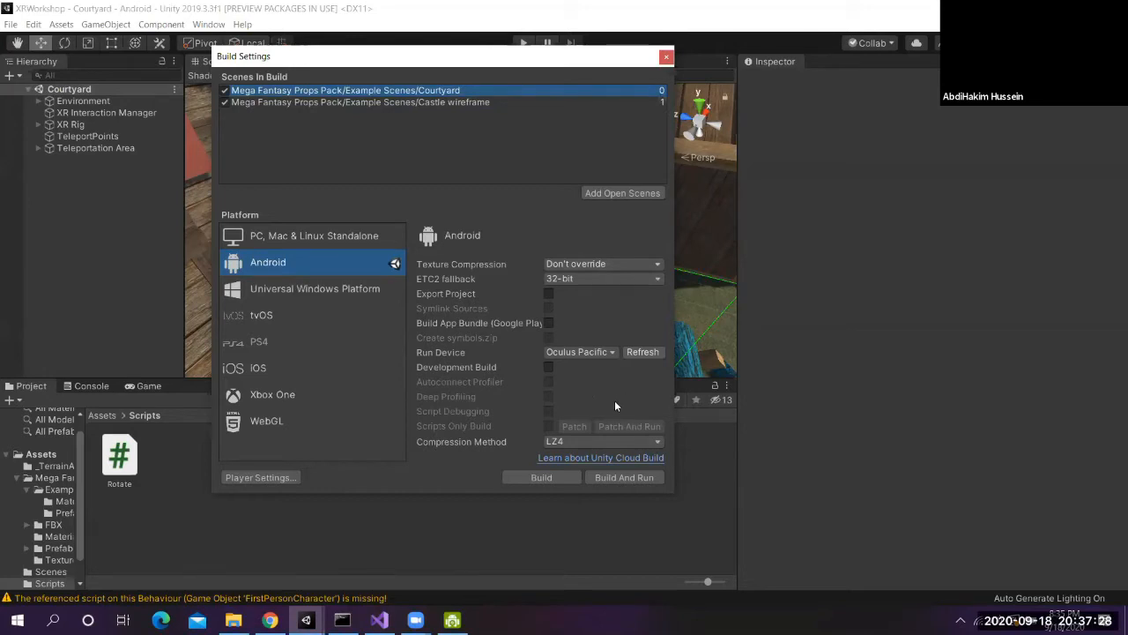
Build and run the Android project on the Oculus Pacific device, saving it as Tour.apk and replacing the existing file
left_click(587, 353)
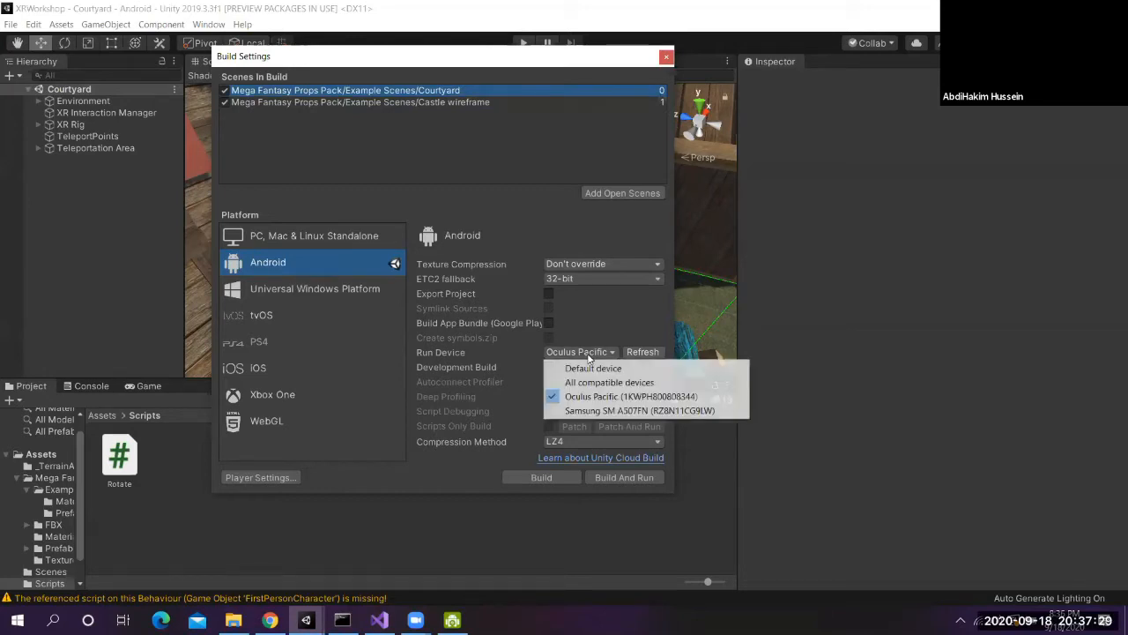
left_click(617, 396)
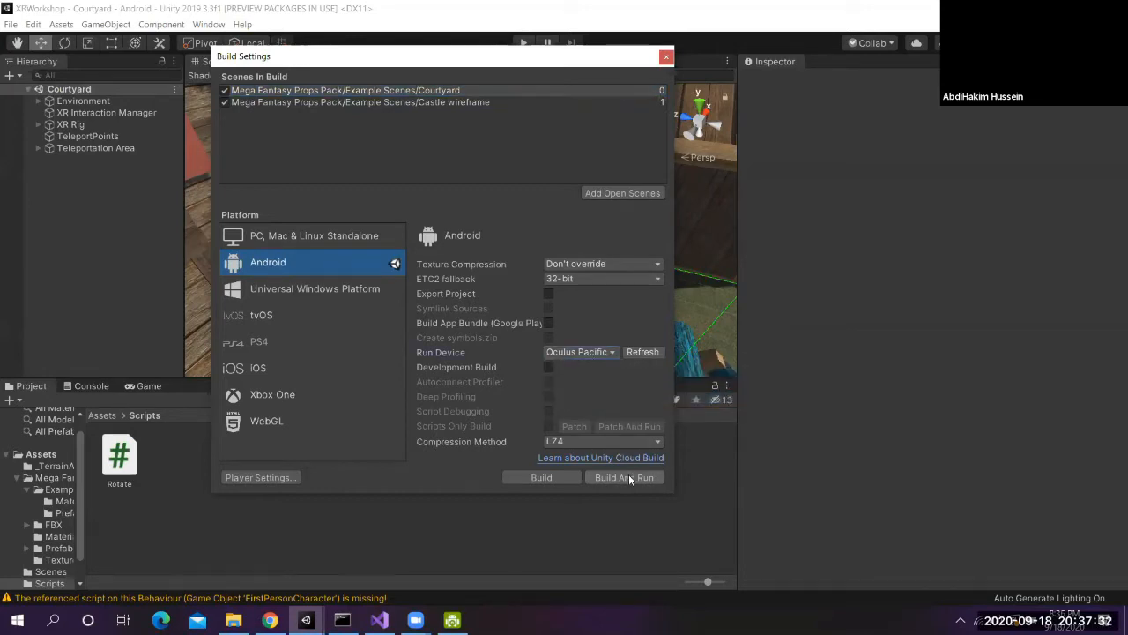
left_click(629, 477)
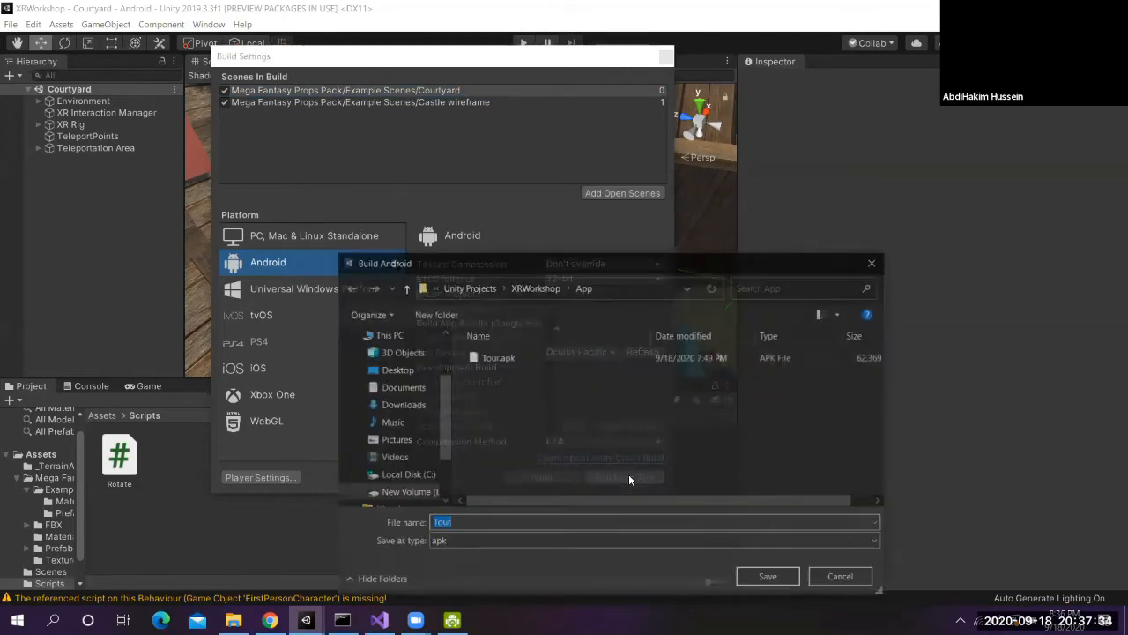
left_click(770, 580)
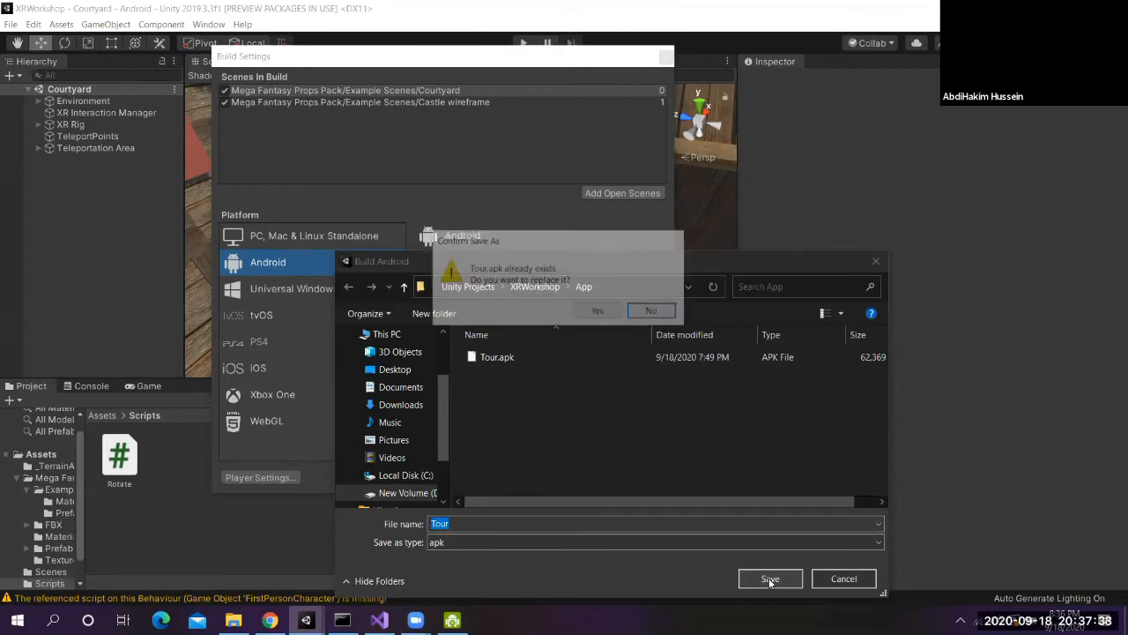
left_click(596, 312)
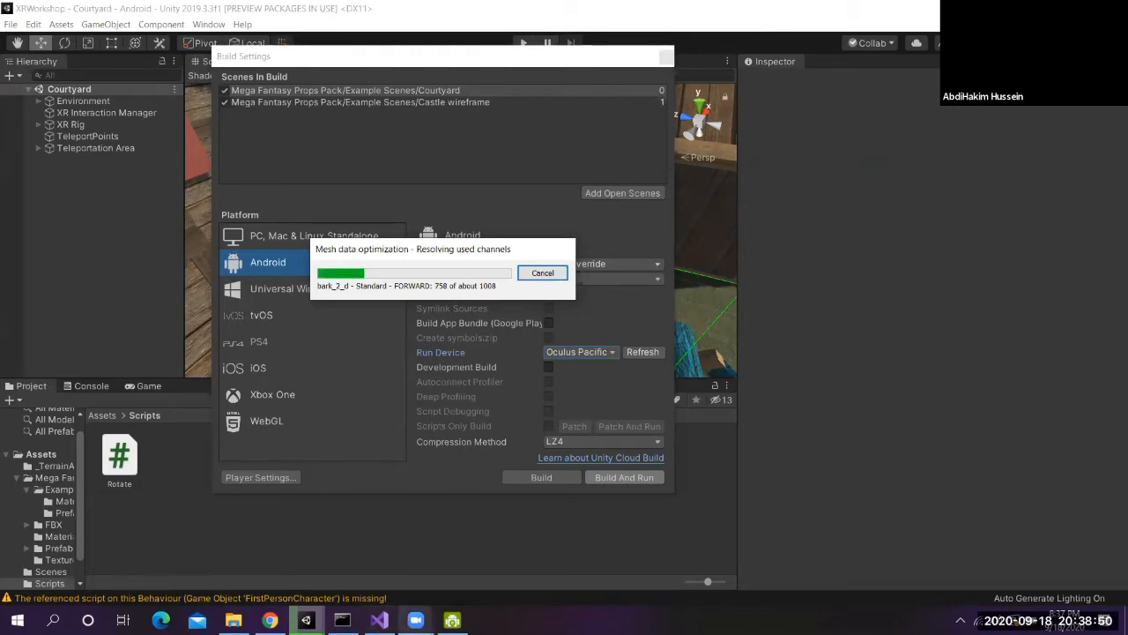
Watch the running build in the maximized Pacific headset mirror, and minimize that window
mouse_move(415, 619)
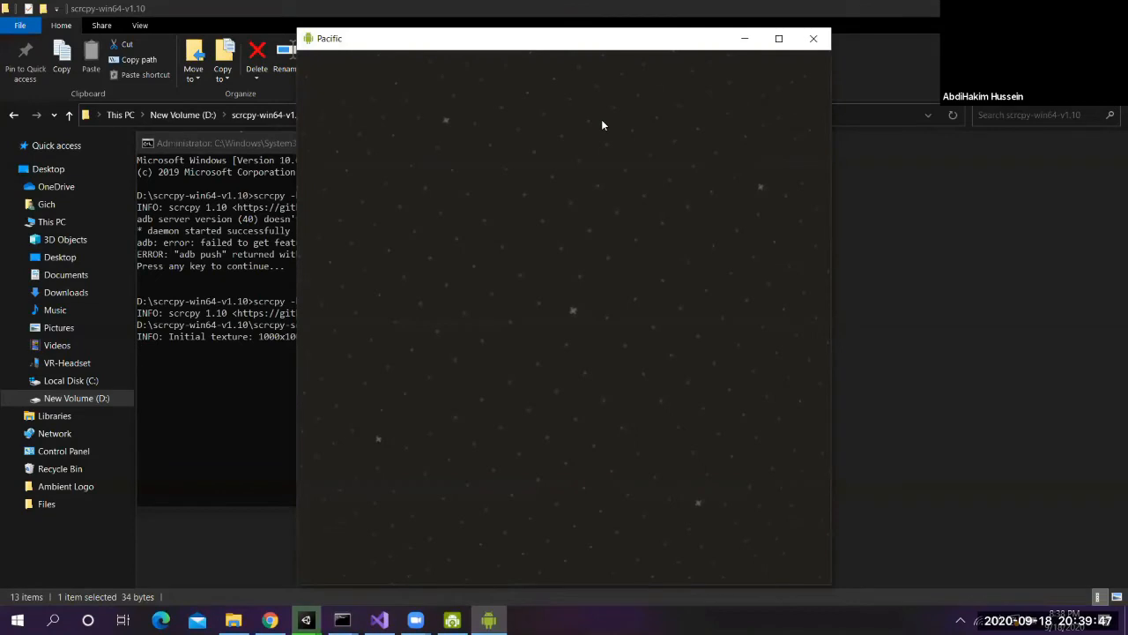
left_click(776, 48)
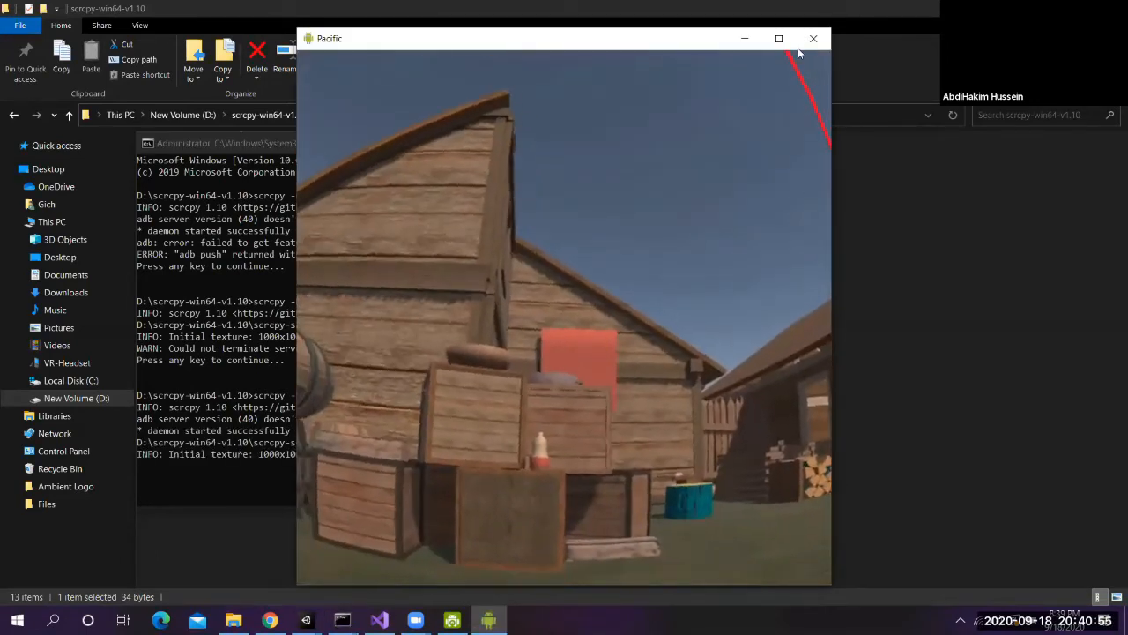
left_click(780, 39)
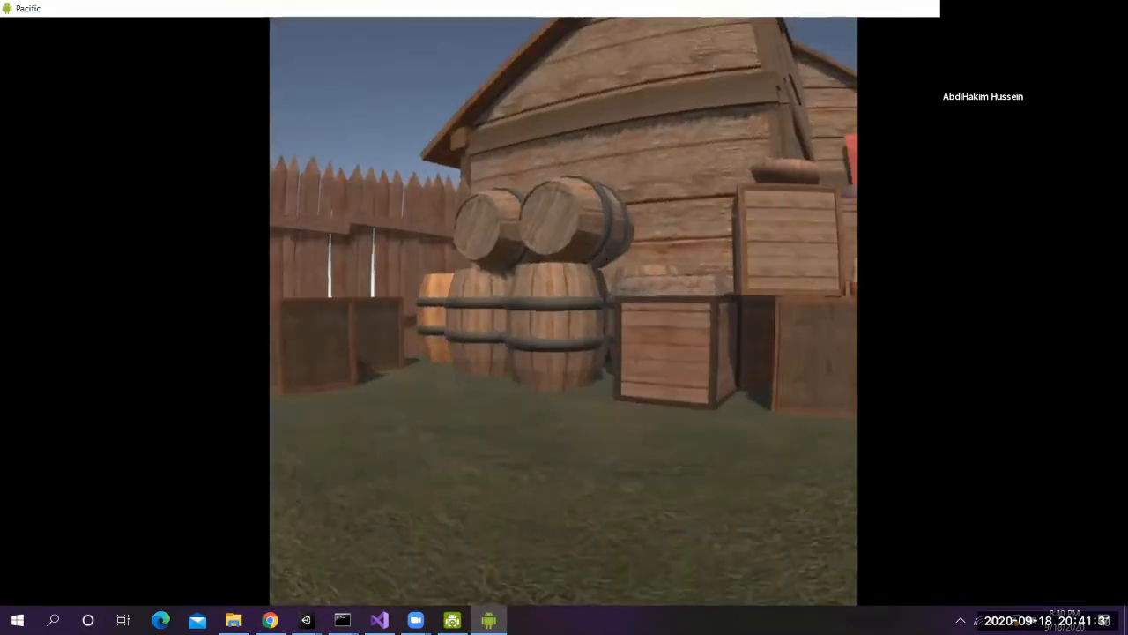
left_click(1044, 8)
Switch back to the XRWorkshop project in Unity and close the Build Settings
mouse_move(306, 621)
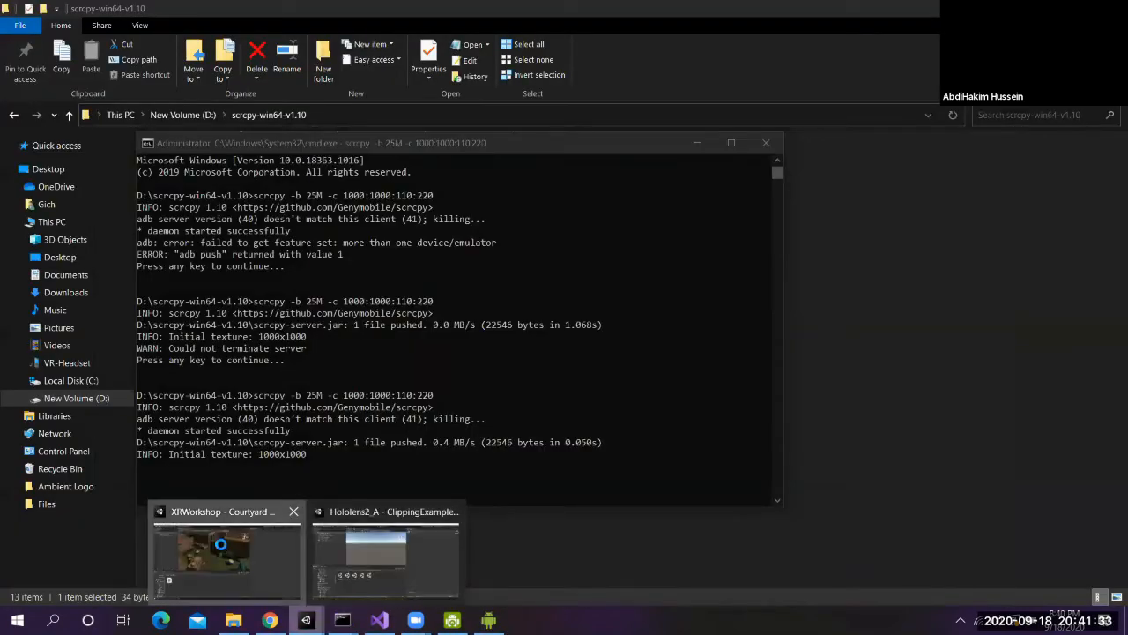
left_click(222, 544)
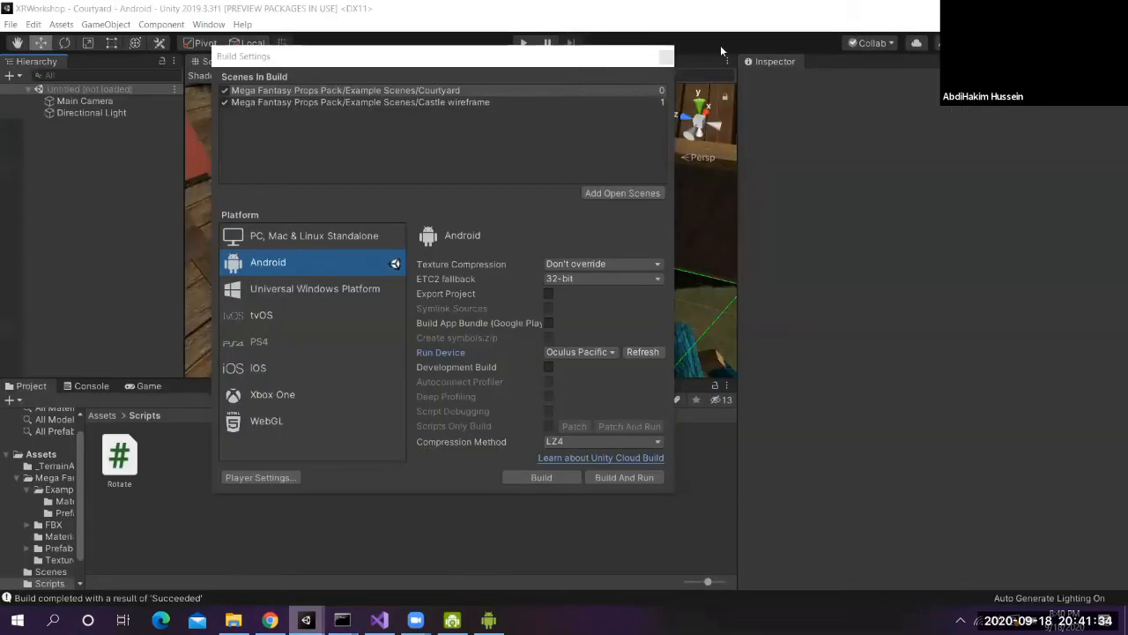
left_click(666, 57)
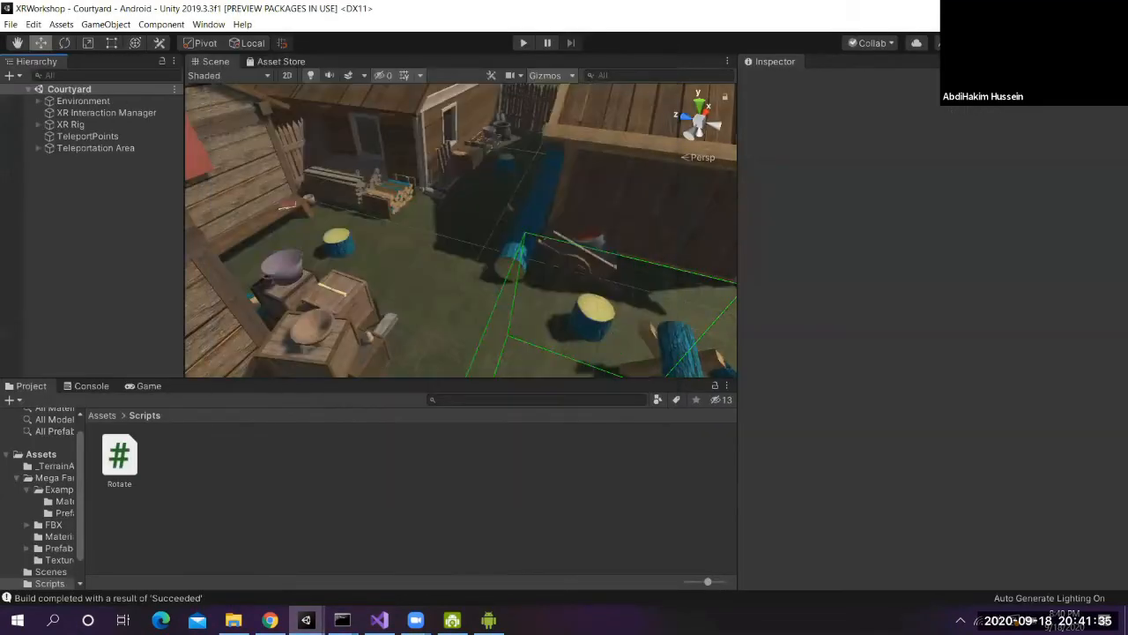
Set the XR Rig's Z position to 77
left_click(71, 125)
double_click(63, 125)
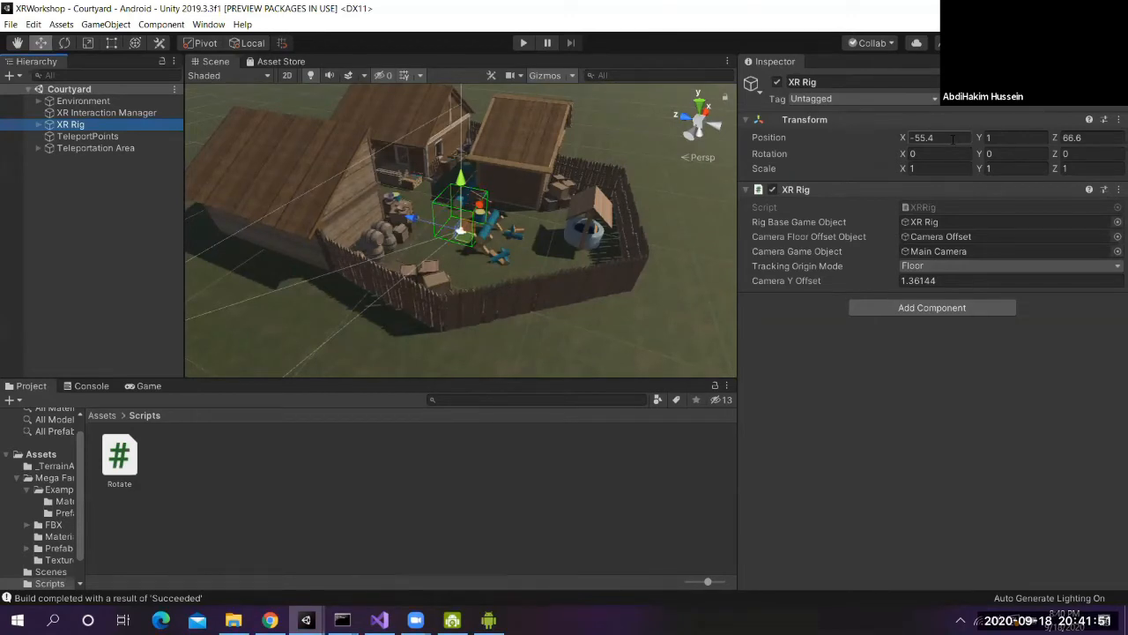
left_click(953, 140)
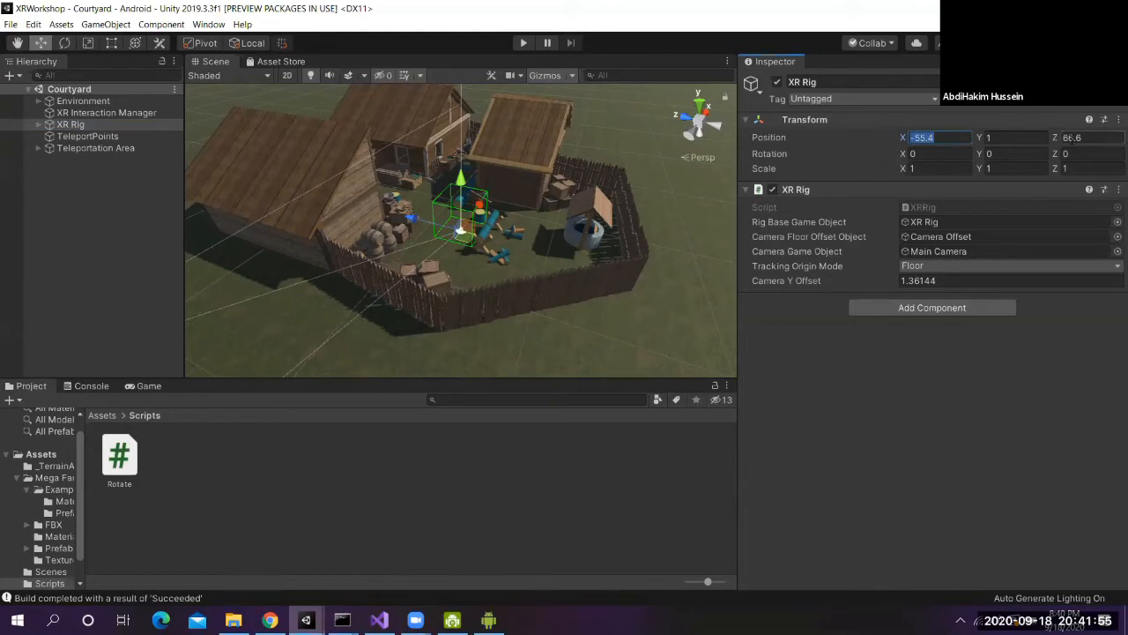
left_click(1071, 141)
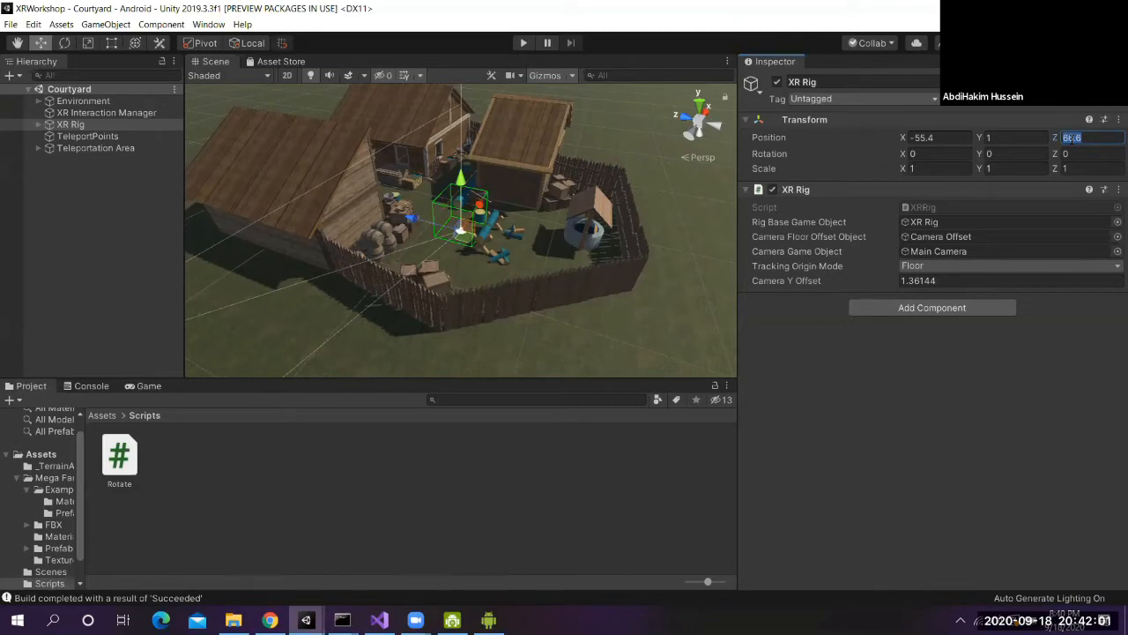
type("77")
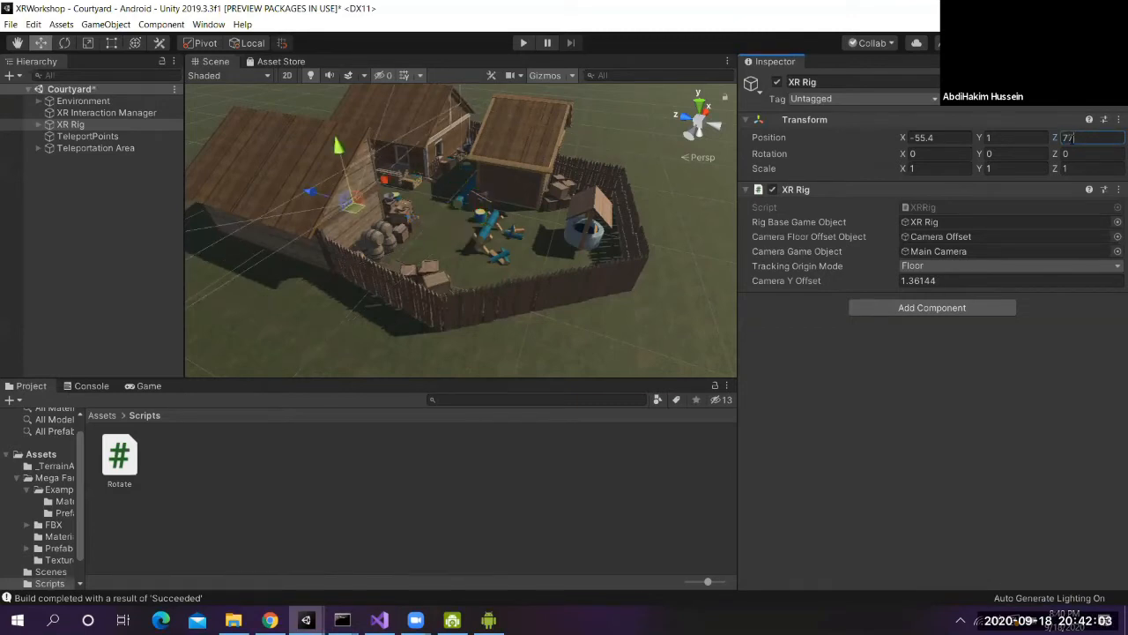
Show the Game view, move the XR Rig out of the building into the courtyard, and adjust its X position to -51.95
left_click(145, 386)
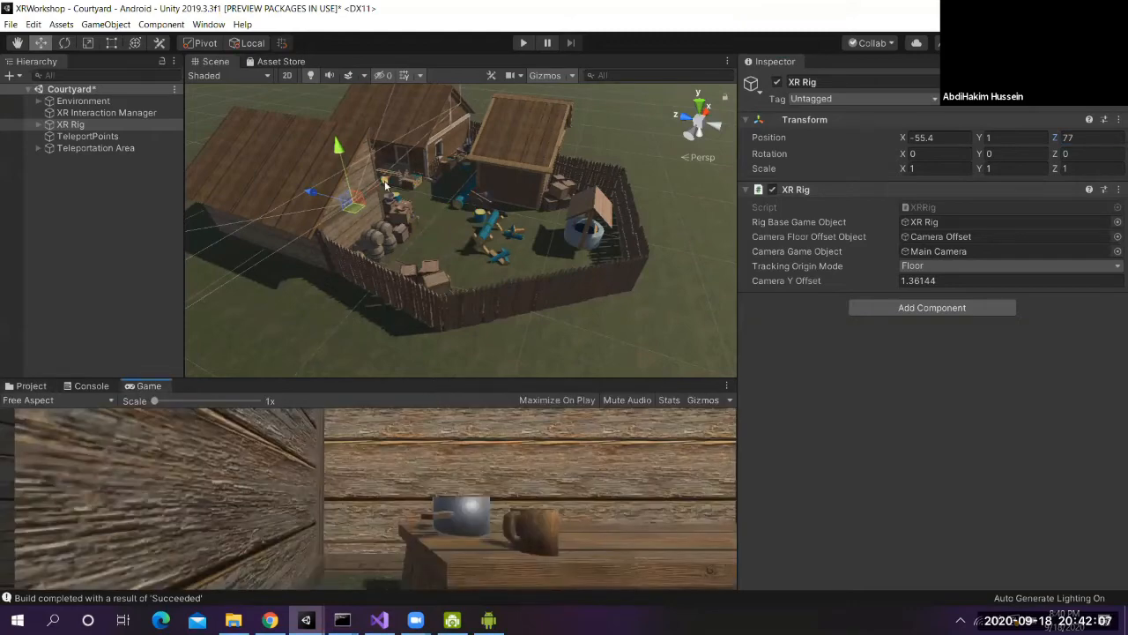
left_click_drag(388, 184, 448, 177)
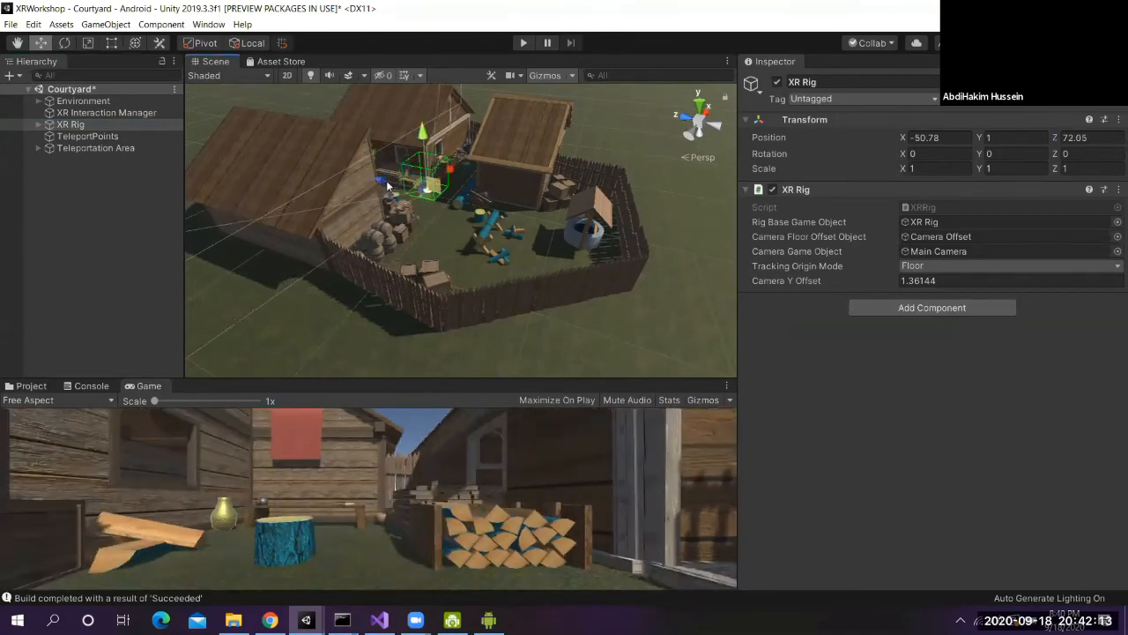
left_click(933, 138)
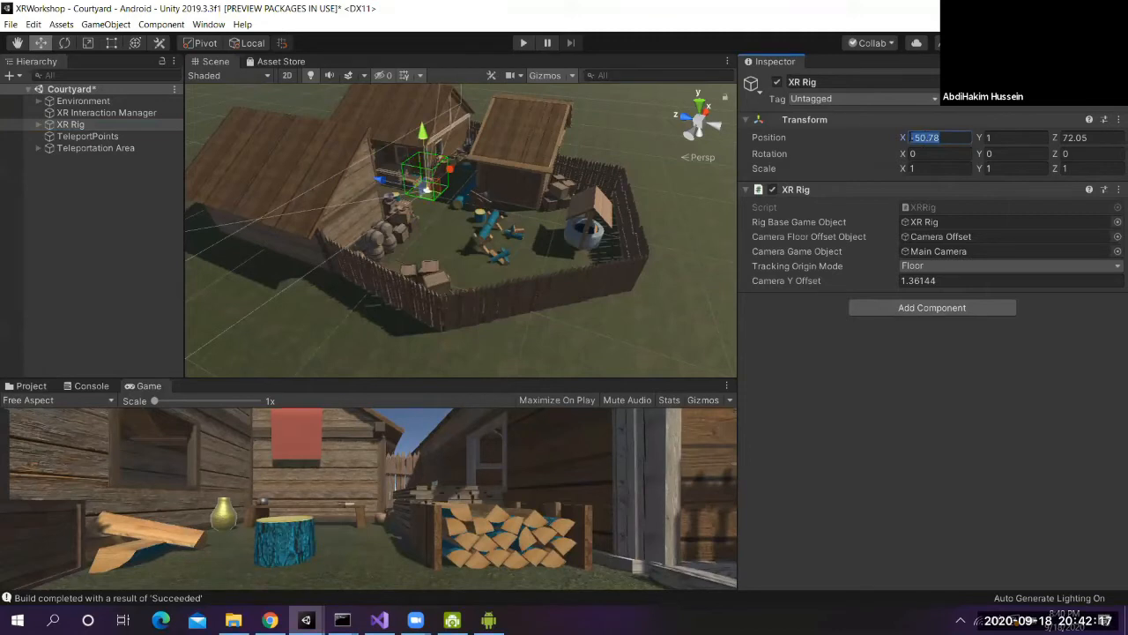
left_click_drag(905, 139, 876, 145)
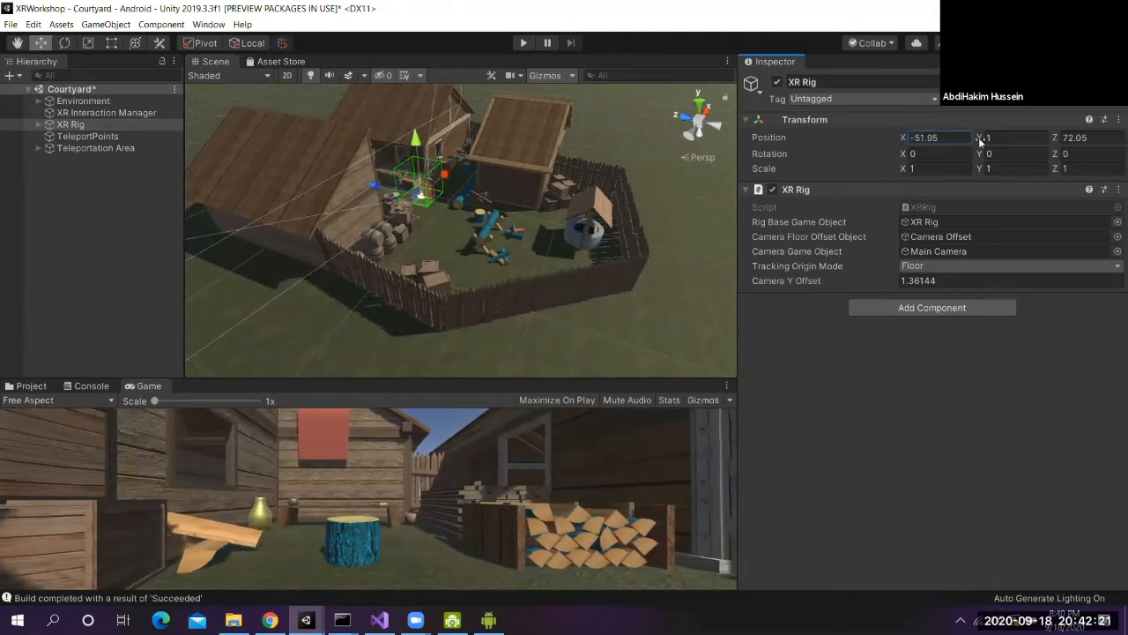
Enter 77 as the XR Rig's Z position and move the rig toward the middle of the courtyard
left_click(1090, 138)
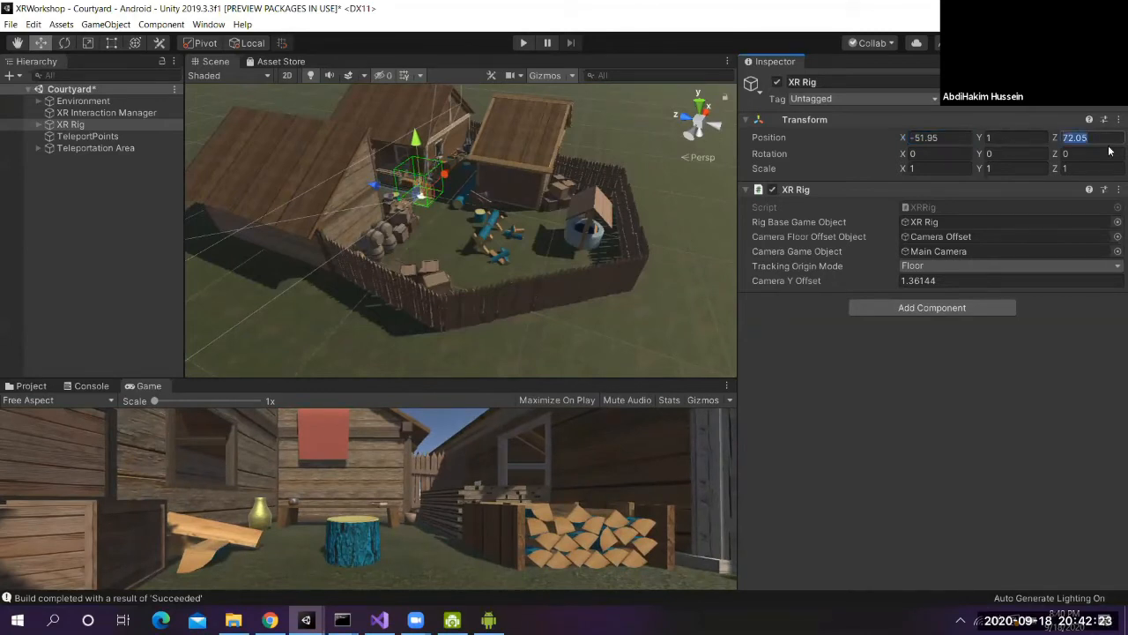
type("7")
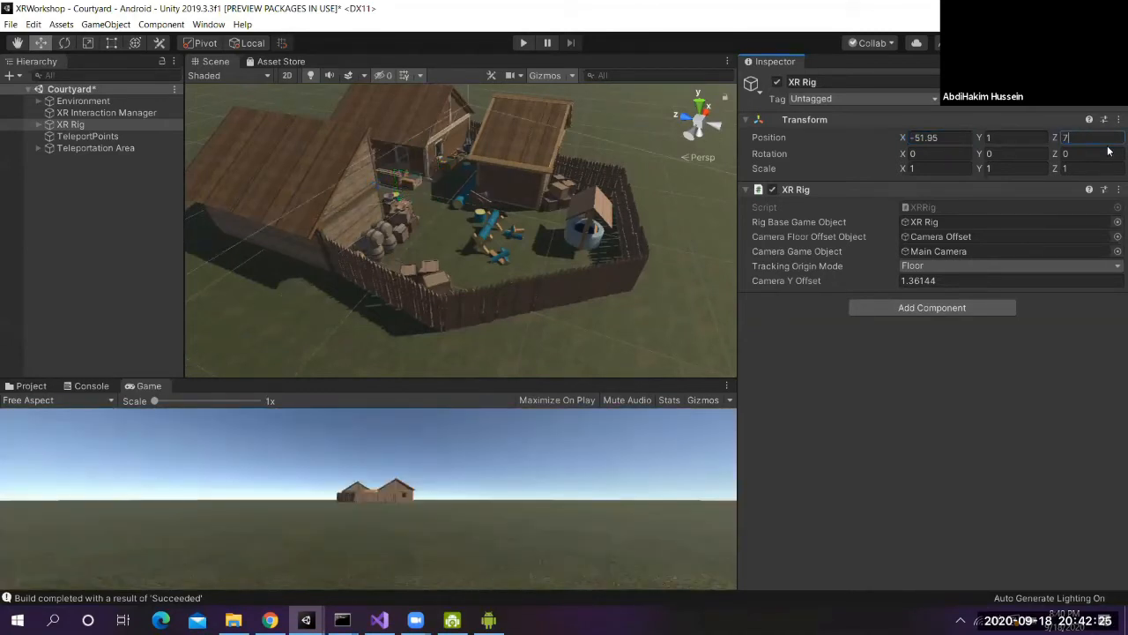
type("7")
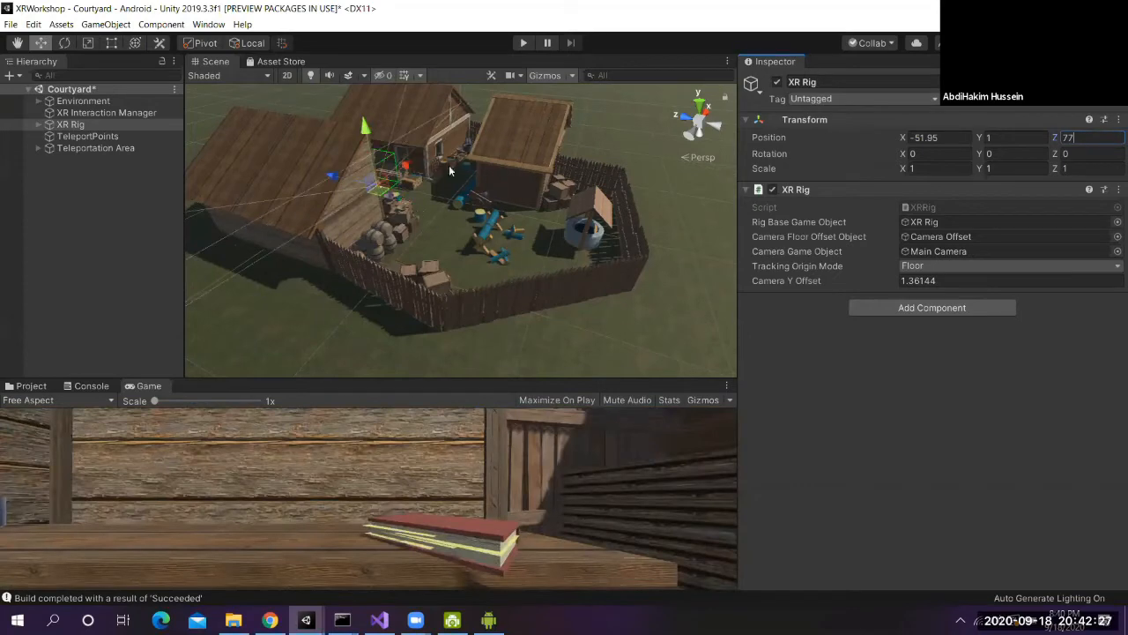
left_click(420, 170)
left_click_drag(420, 170, 456, 165)
Remove the Teleportation Area script from the parent Teleportation Area object, after comparing its events with those of the child trunk
left_click(87, 136)
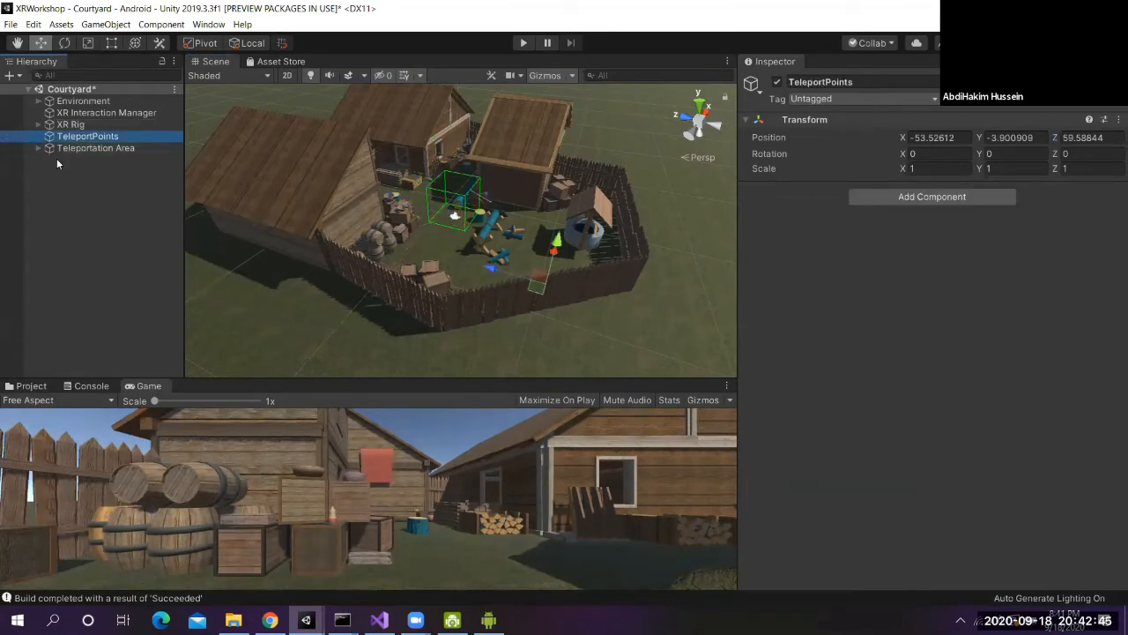
left_click(60, 148)
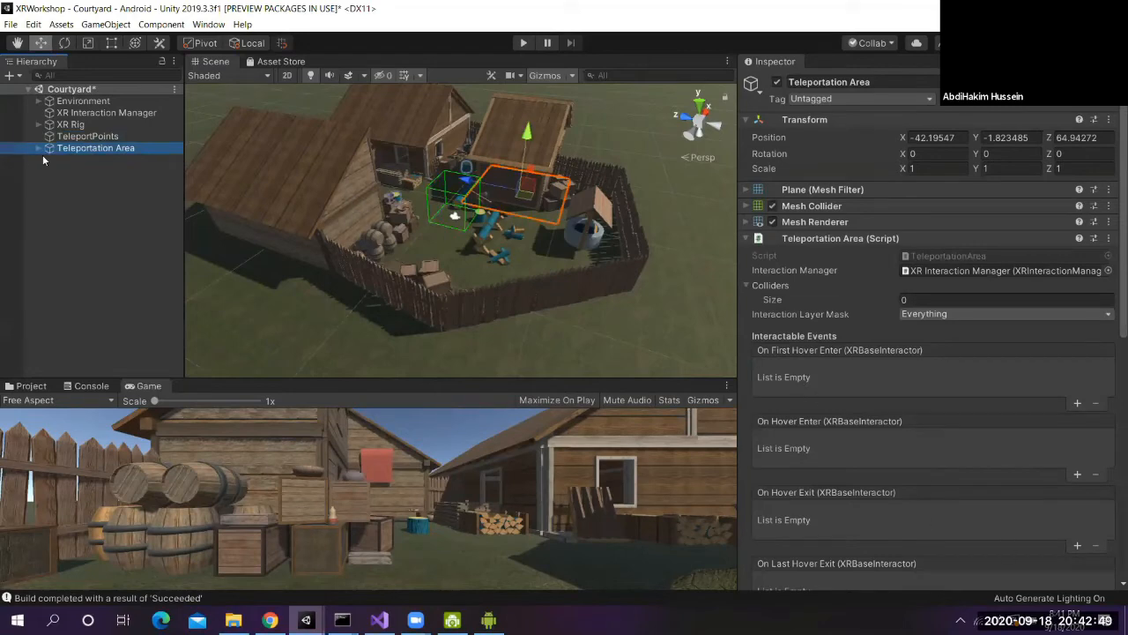
left_click(39, 148)
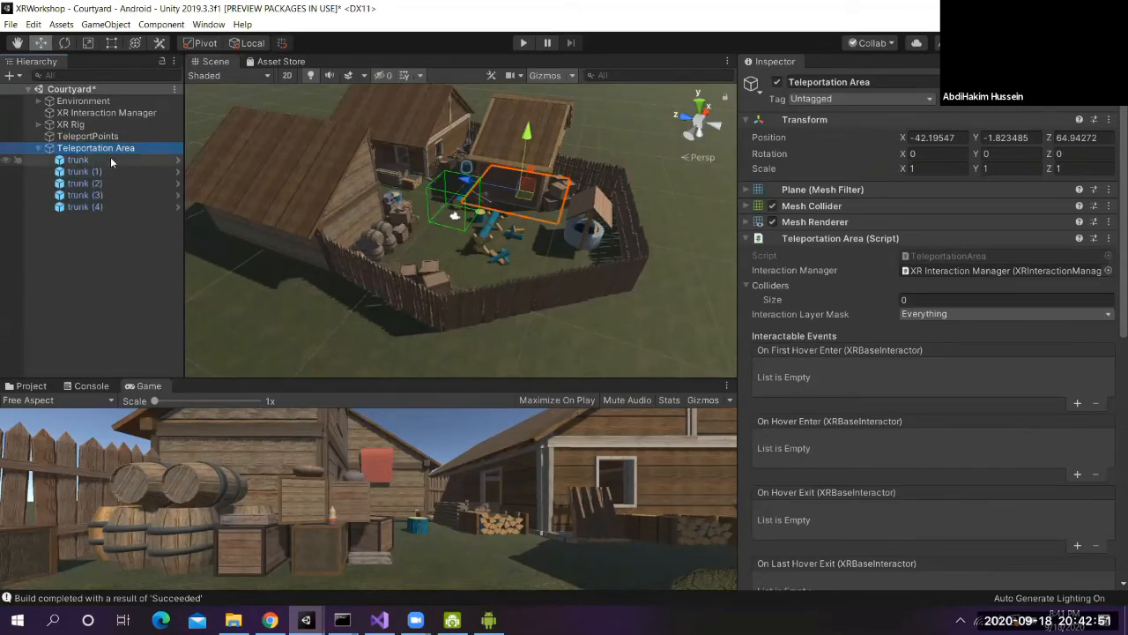
scroll(837, 379, "down", 10)
scroll(837, 353, "up", 8)
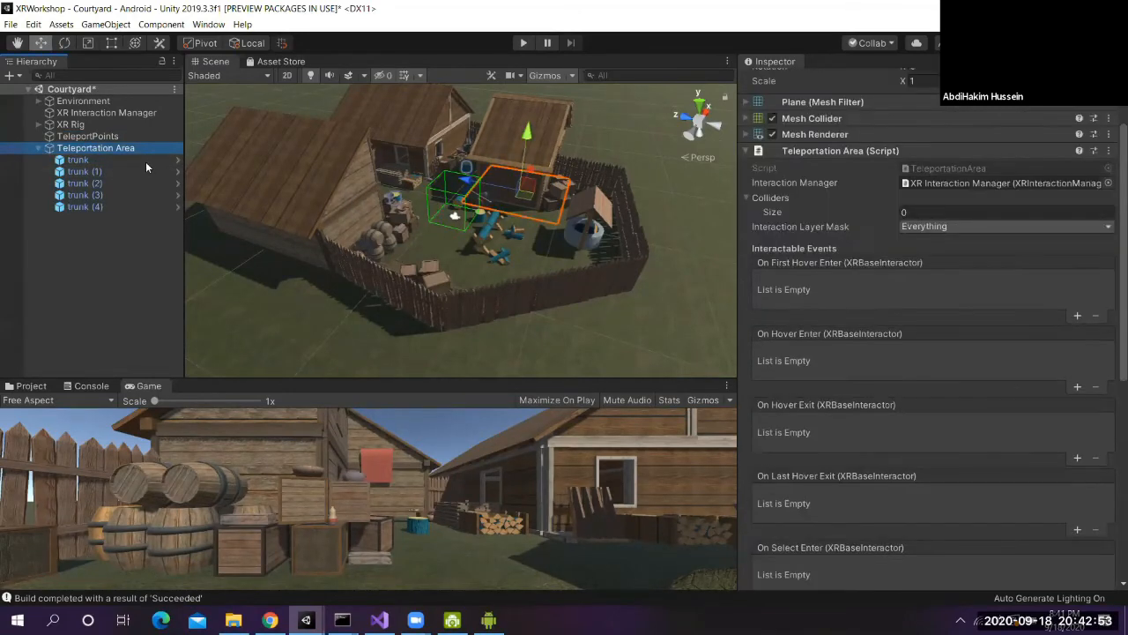
left_click(105, 160)
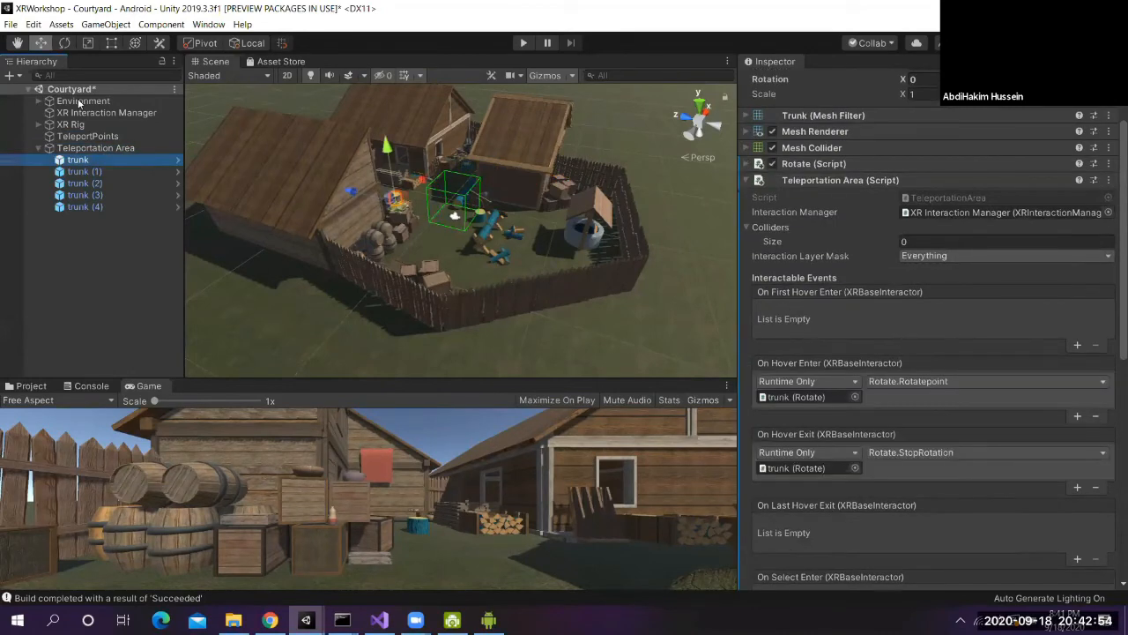
left_click(113, 147)
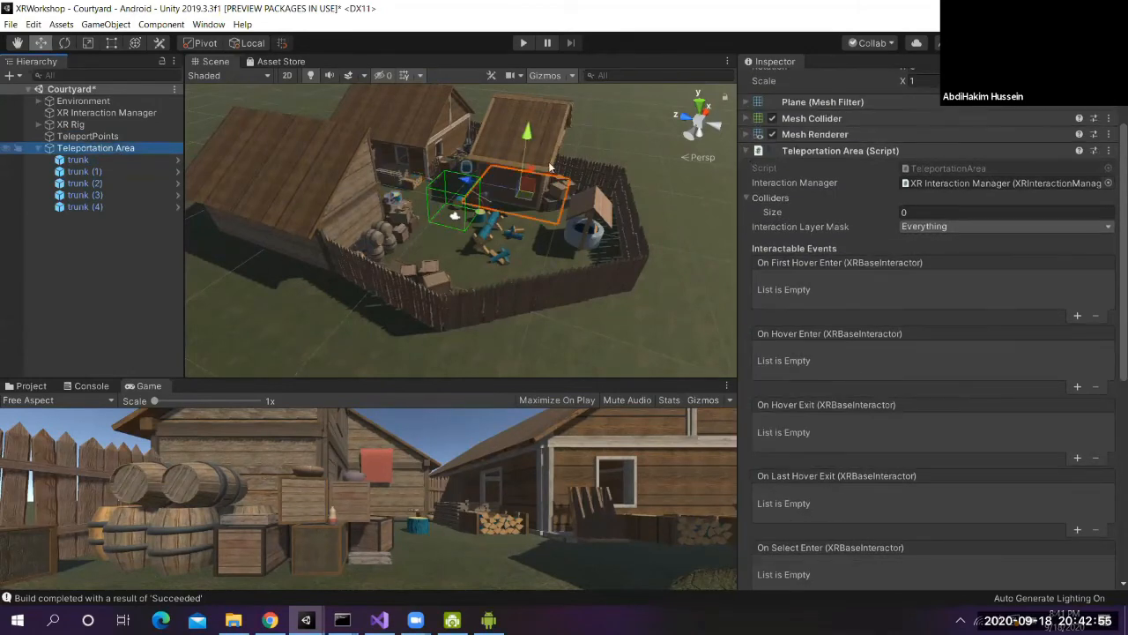
left_click(1109, 151)
left_click(1089, 213)
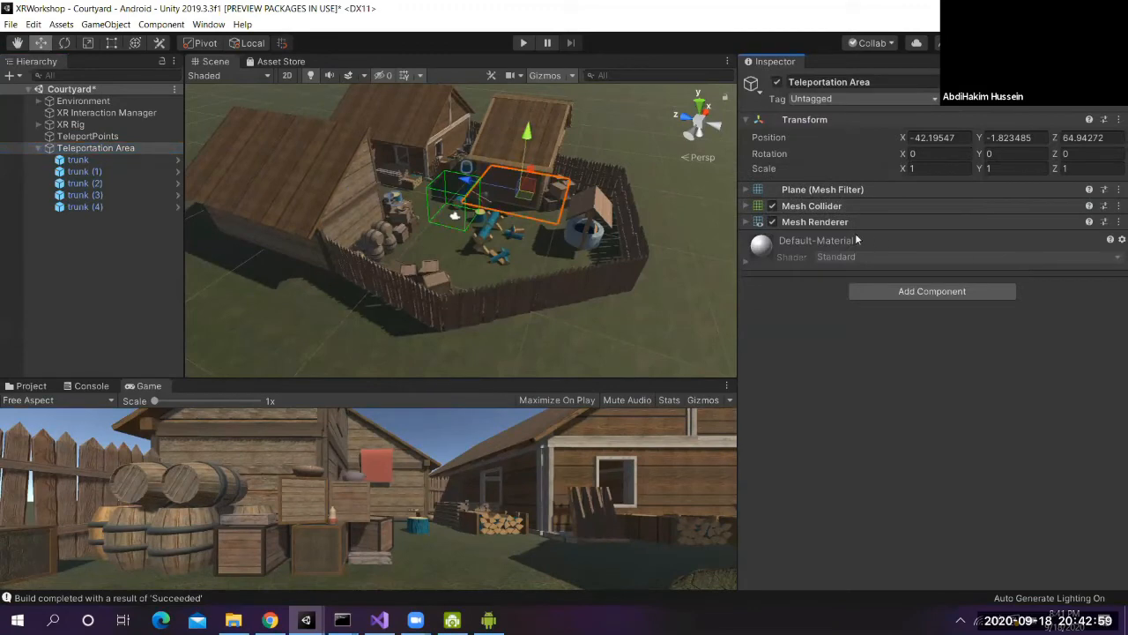
Compare the Teleportation Area hover events across the child trunks, from trunk to trunk (4)
left_click(74, 160)
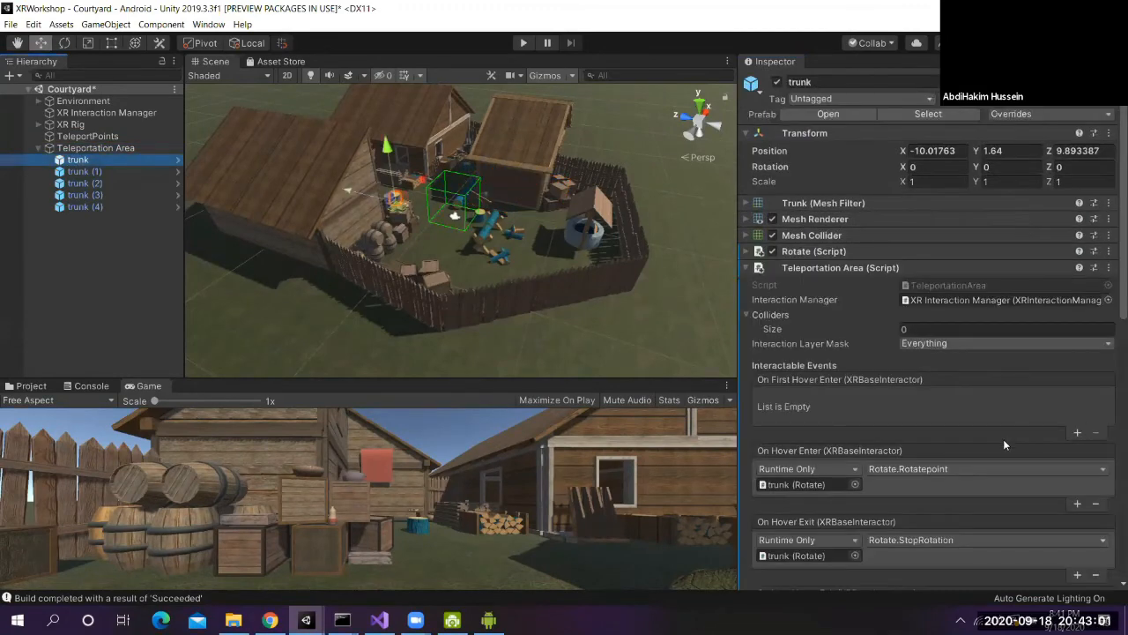
scroll(1003, 439, "down", 3)
left_click(110, 171)
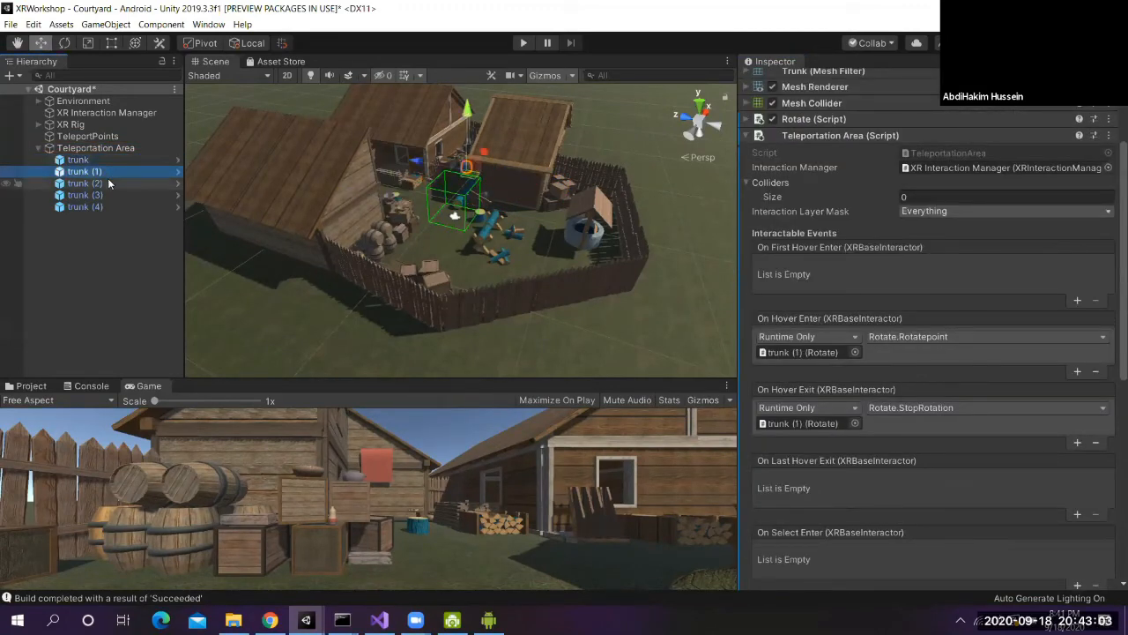
left_click(112, 183)
left_click(110, 195)
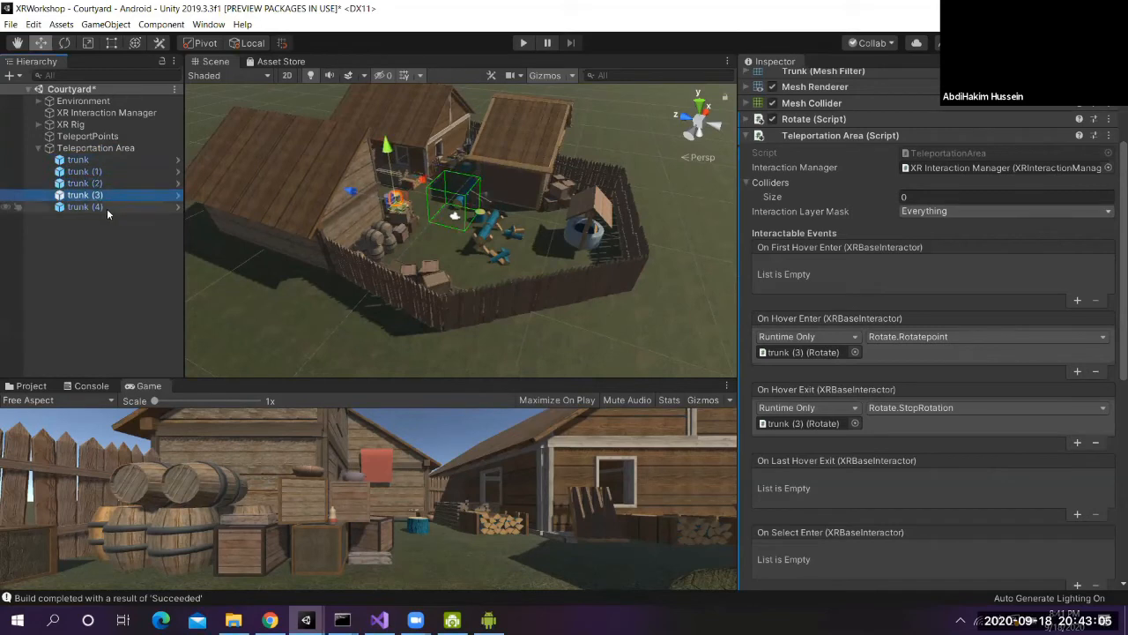
left_click(107, 208)
left_click(104, 185)
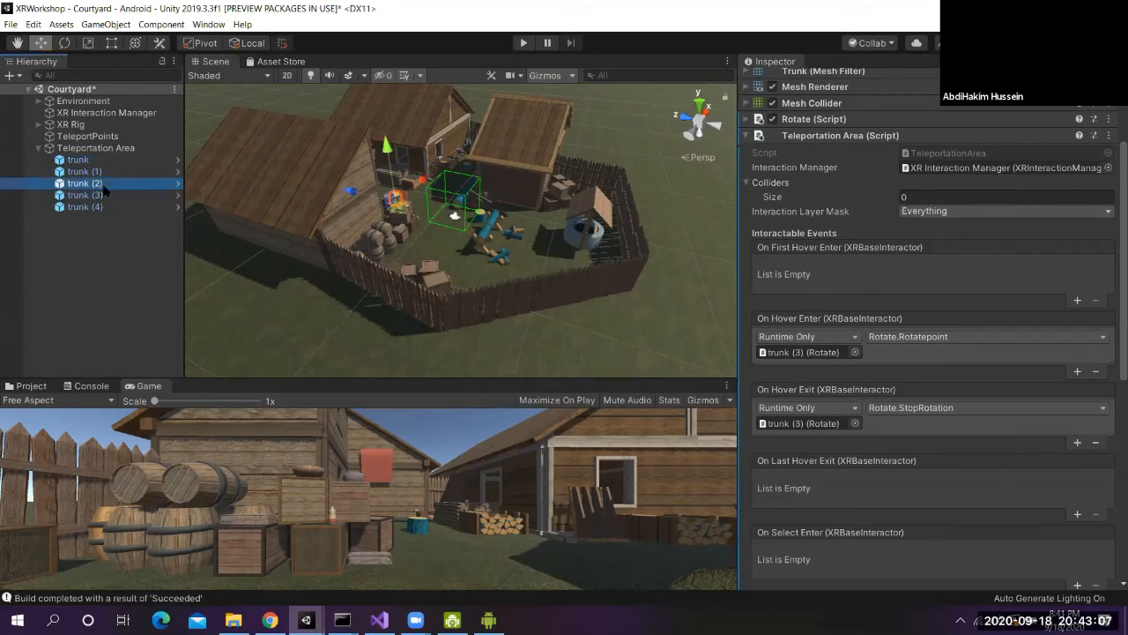
left_click(103, 173)
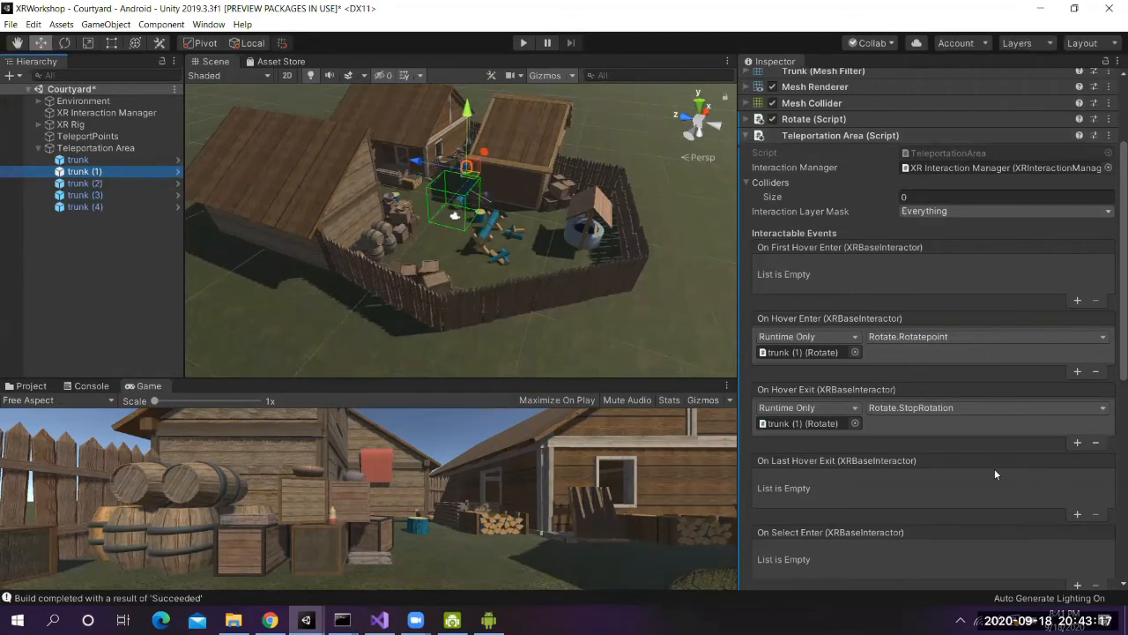
scroll(994, 468, "down", 5)
scroll(994, 468, "up", 5)
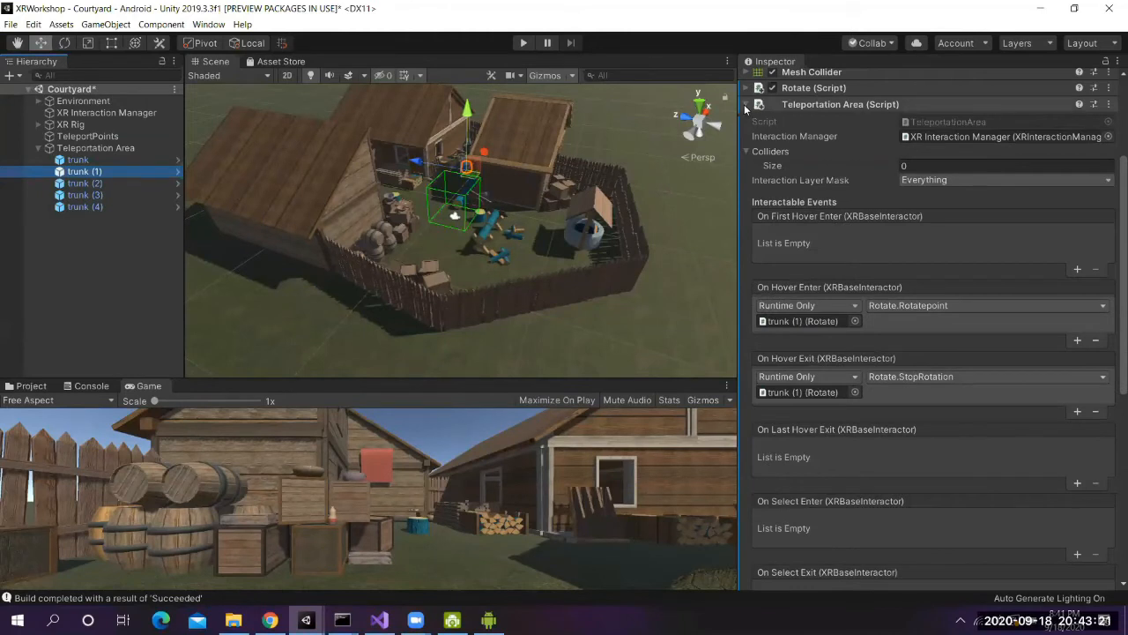
left_click(744, 104)
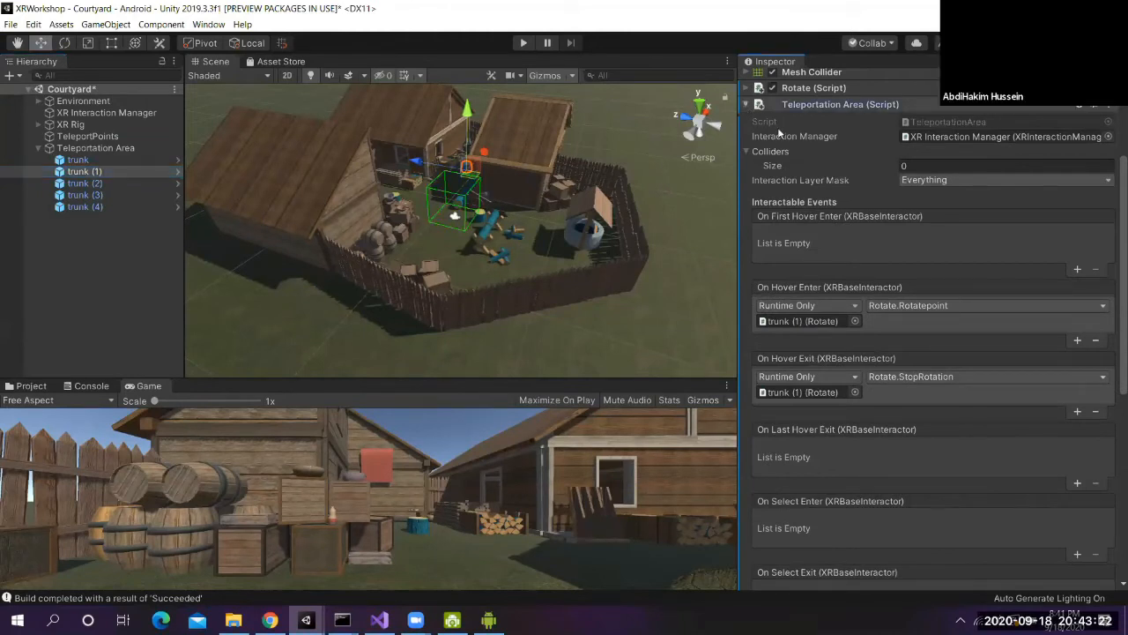
Check where trunk and trunk (1) stand in the courtyard, looking at the scene from above
left_click(92, 162)
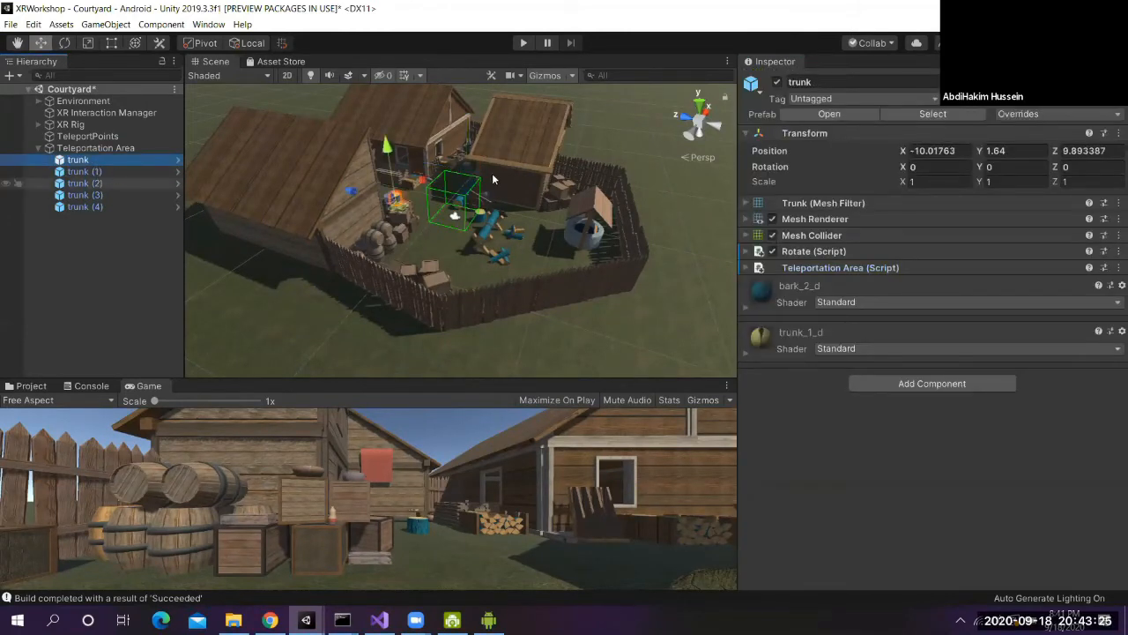
left_click(16, 42)
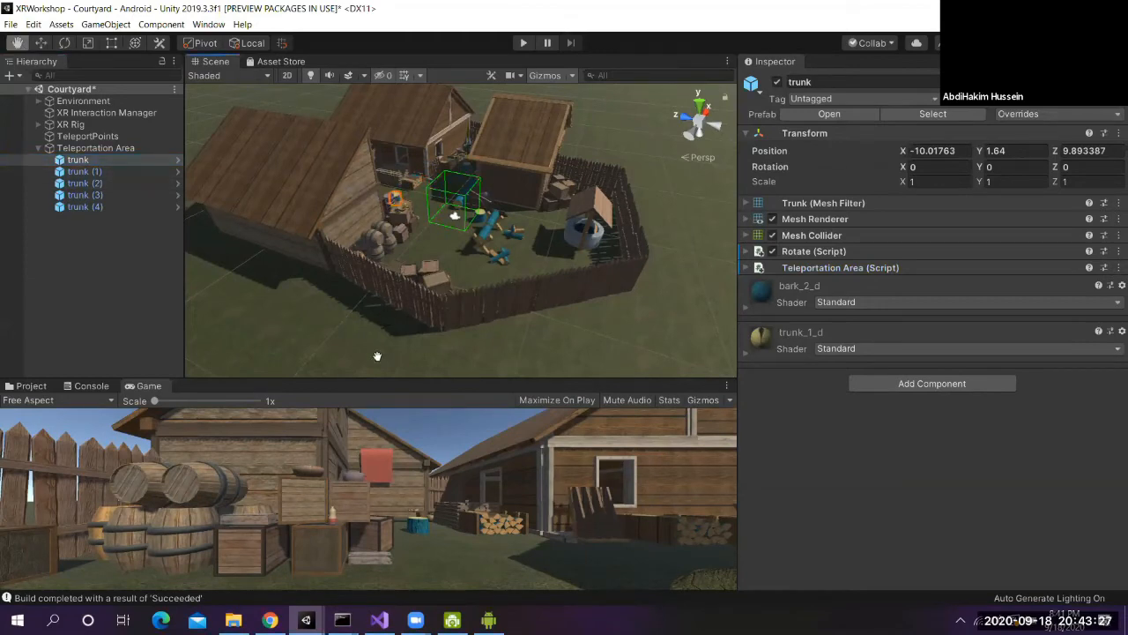
left_click_drag(377, 356, 397, 441, "alt")
left_click_drag(467, 239, 471, 158)
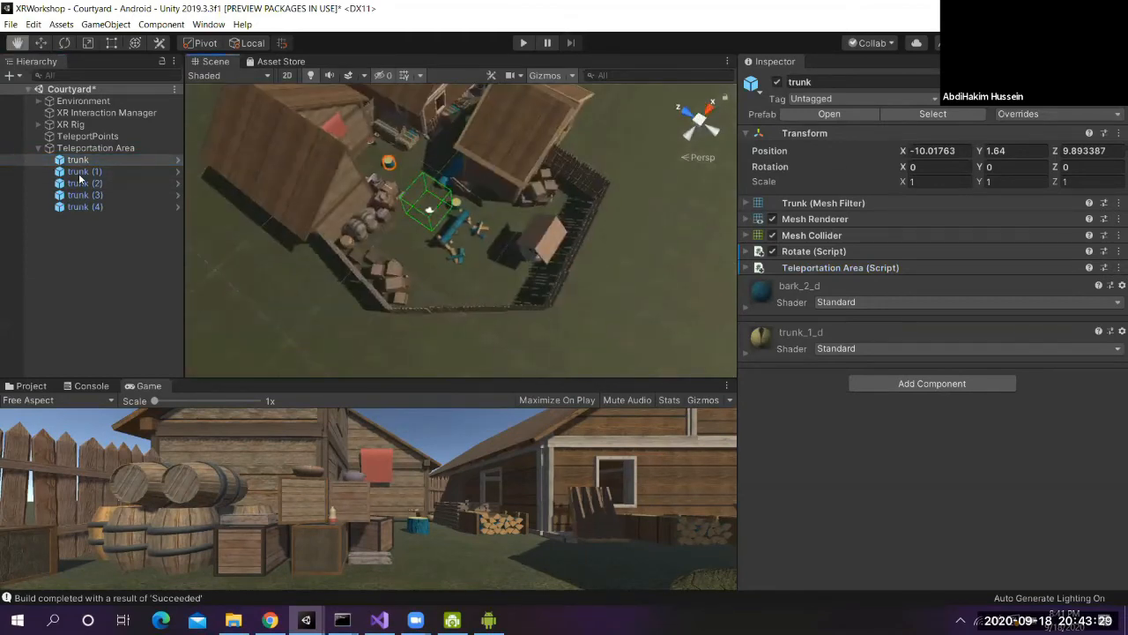
left_click_drag(263, 92, 202, 175)
left_click(111, 170)
left_click(108, 161)
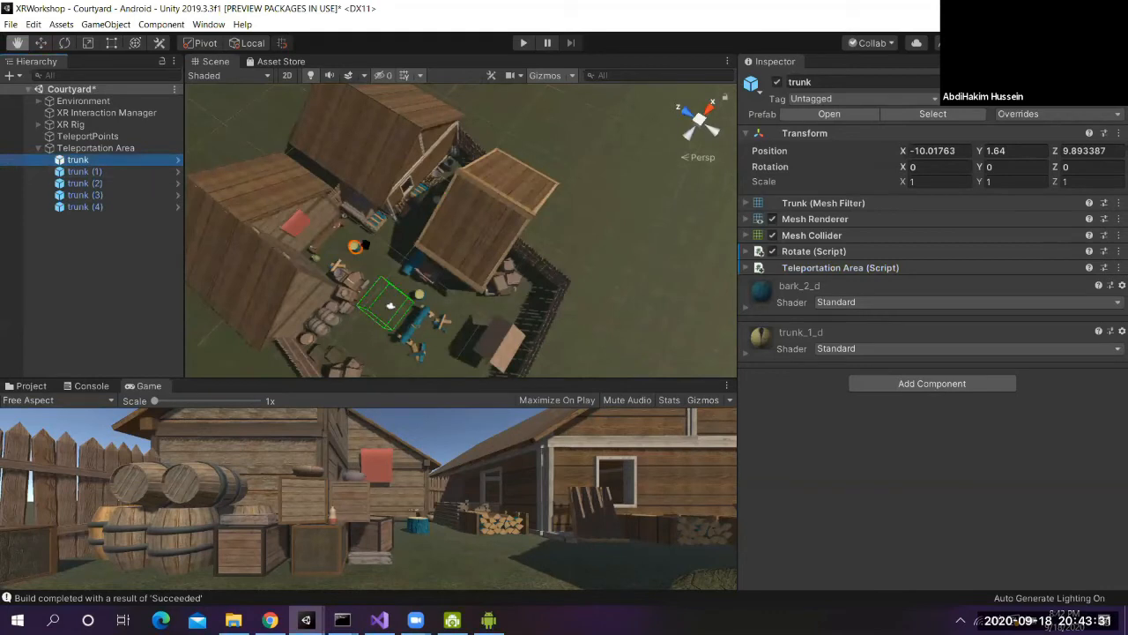
left_click_drag(416, 271, 460, 293)
left_click(85, 171)
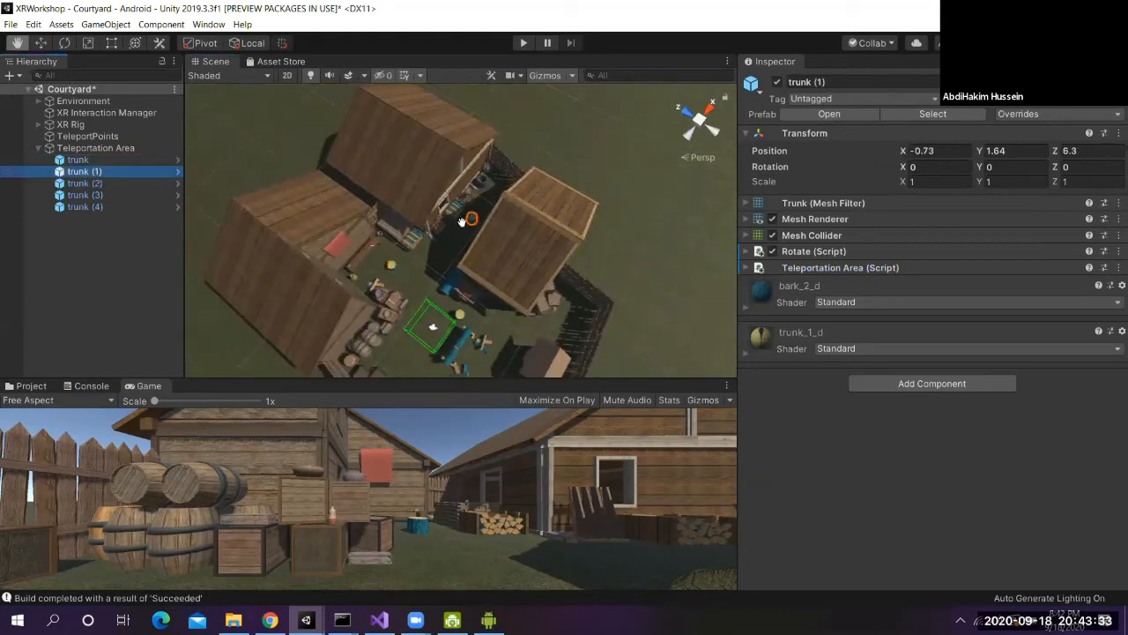
Move trunk (2) to about X -9.22, Z -4.06 near the well, and trunk (3) to about X -16.27, Z 3
left_click(97, 183)
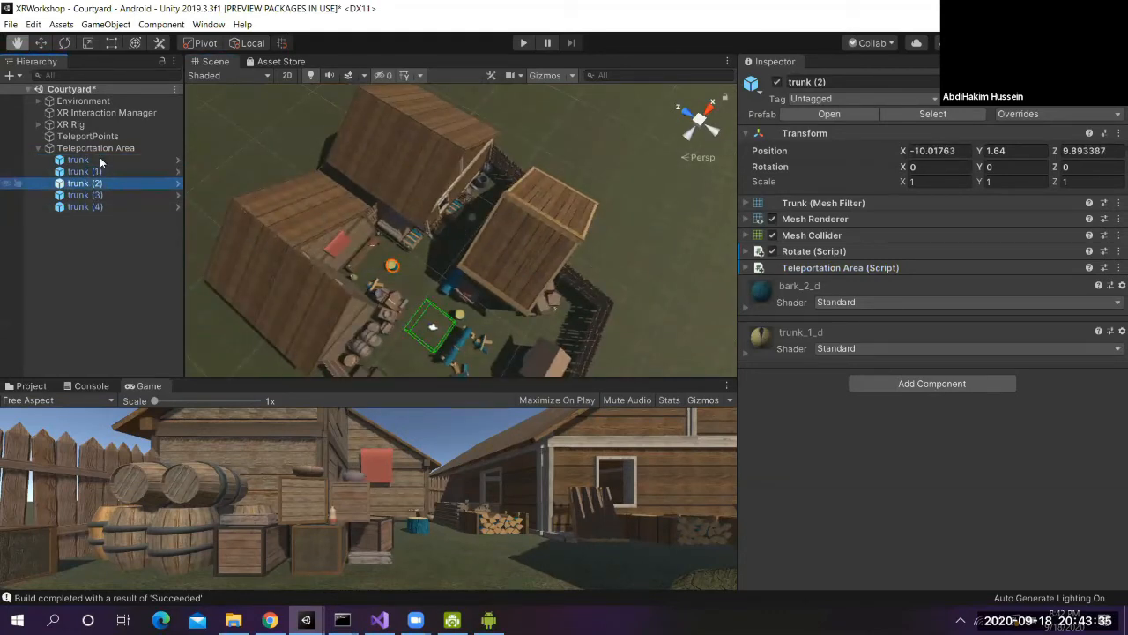
left_click(46, 44)
left_click_drag(358, 239, 540, 294)
left_click_drag(458, 305, 463, 309)
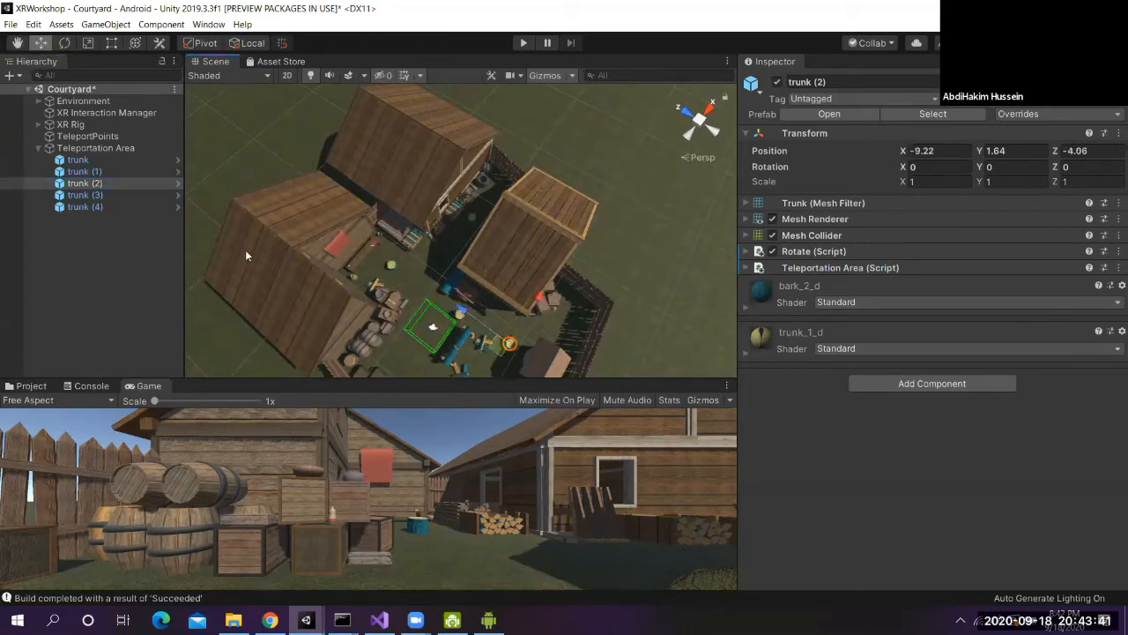
left_click(87, 195)
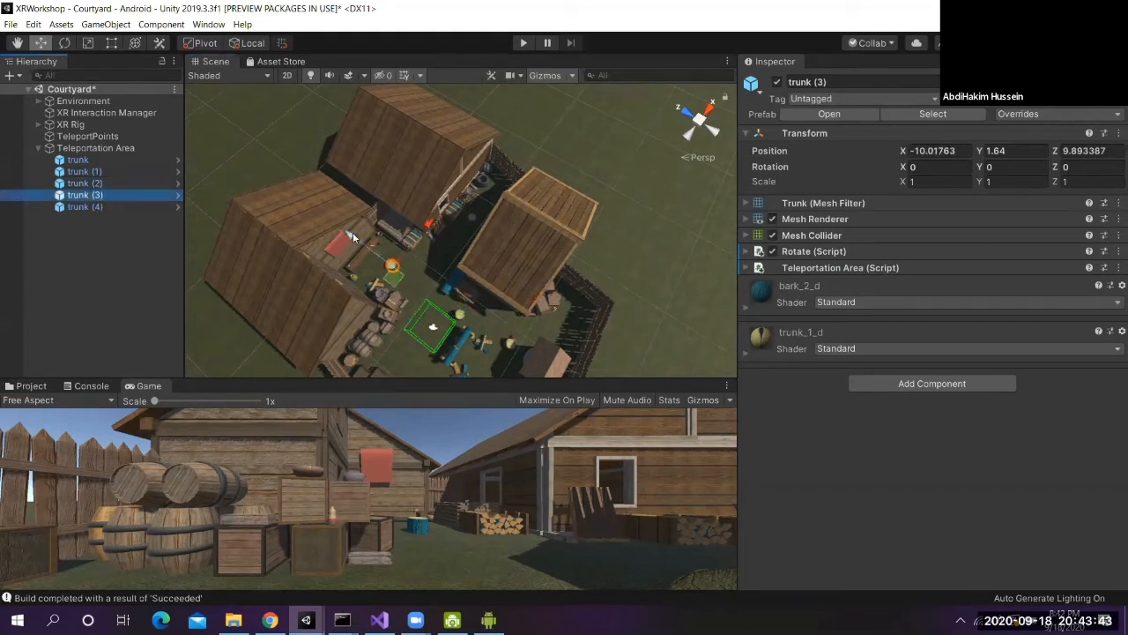
left_click_drag(345, 228, 423, 315)
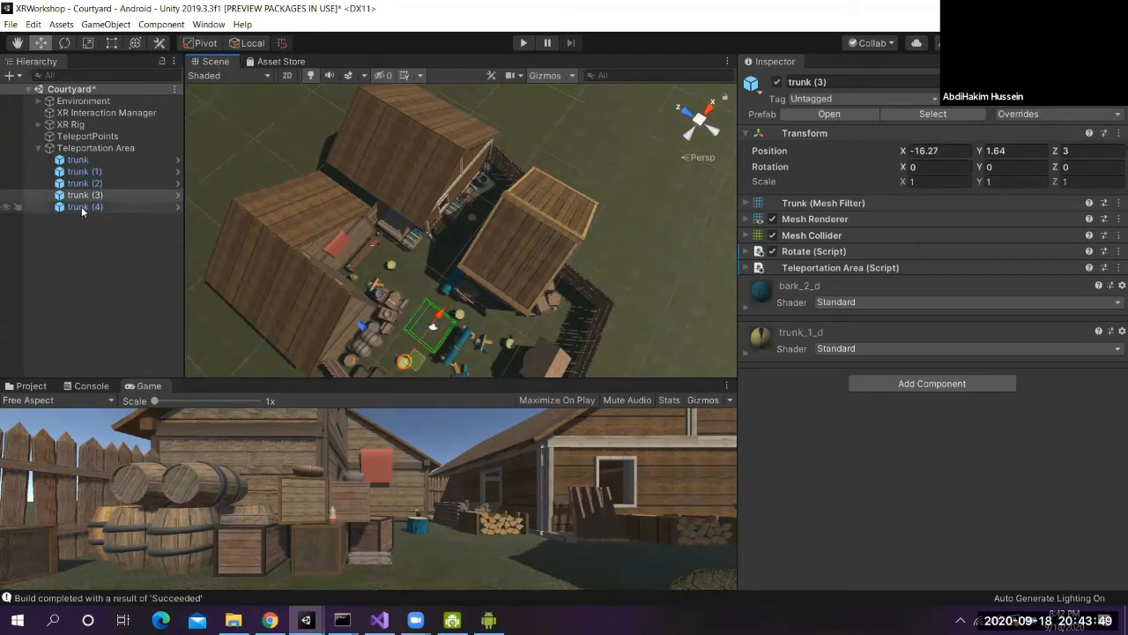
Delete the Environment's trunk (1) in the courtyard and move the teleport trunk (4) into its place at about Z 2.15
left_click(456, 319)
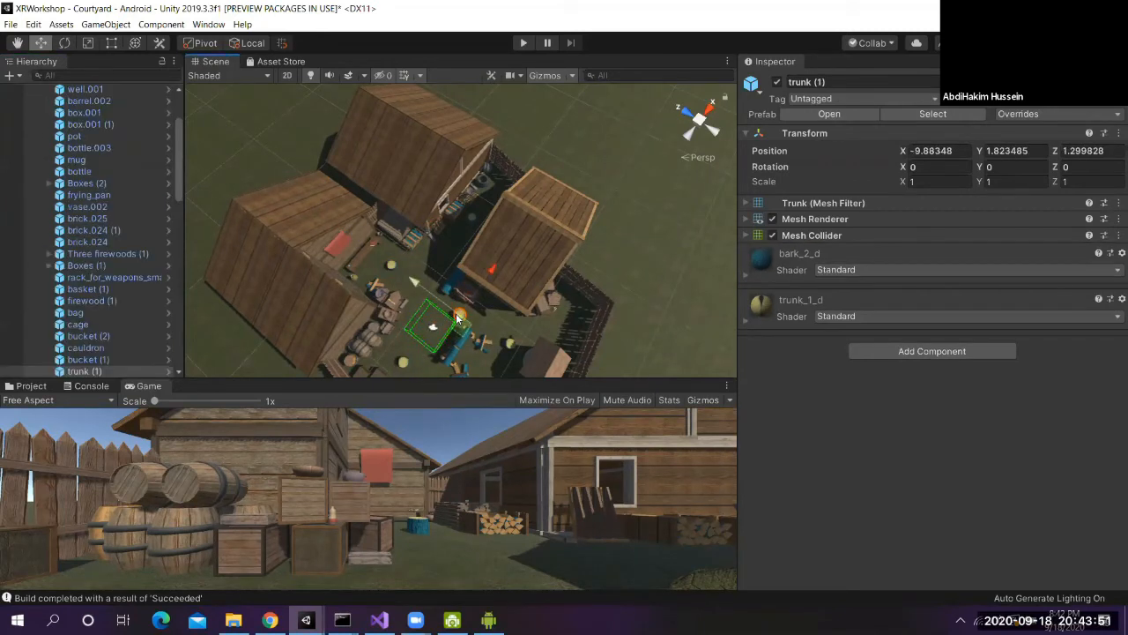
key("Delete")
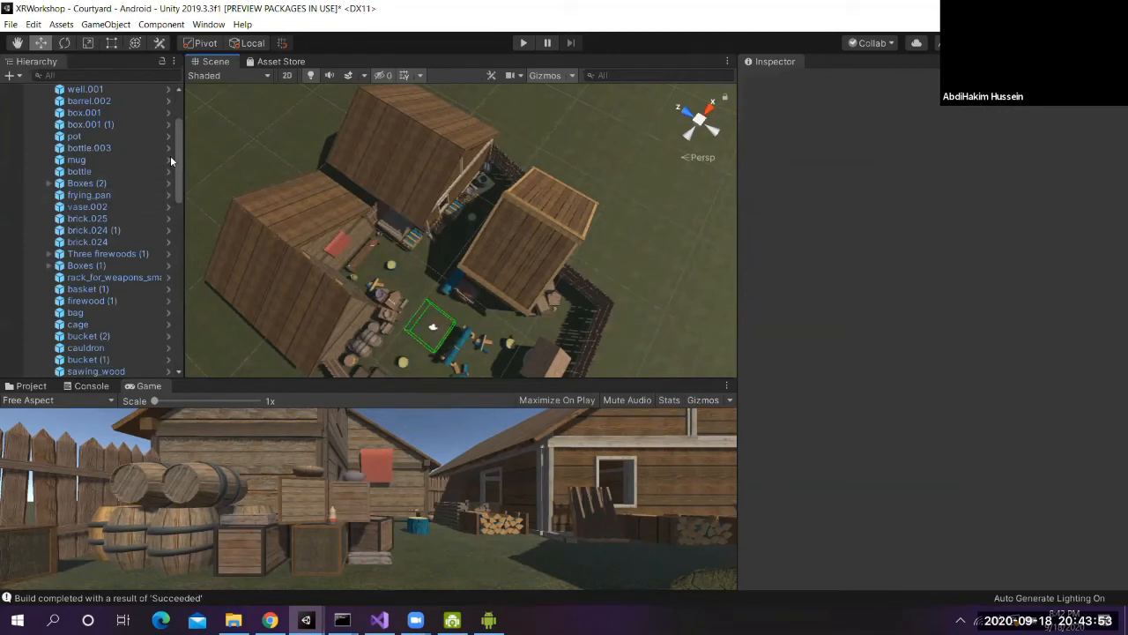
scroll(149, 147, "up", 3)
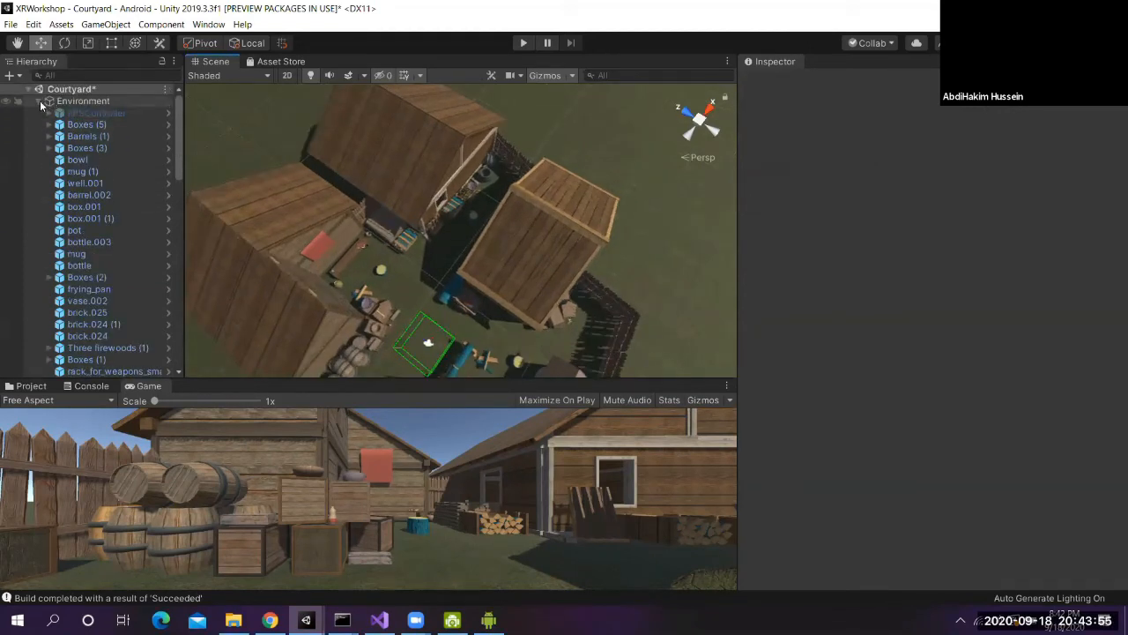
left_click(41, 101)
left_click(82, 207)
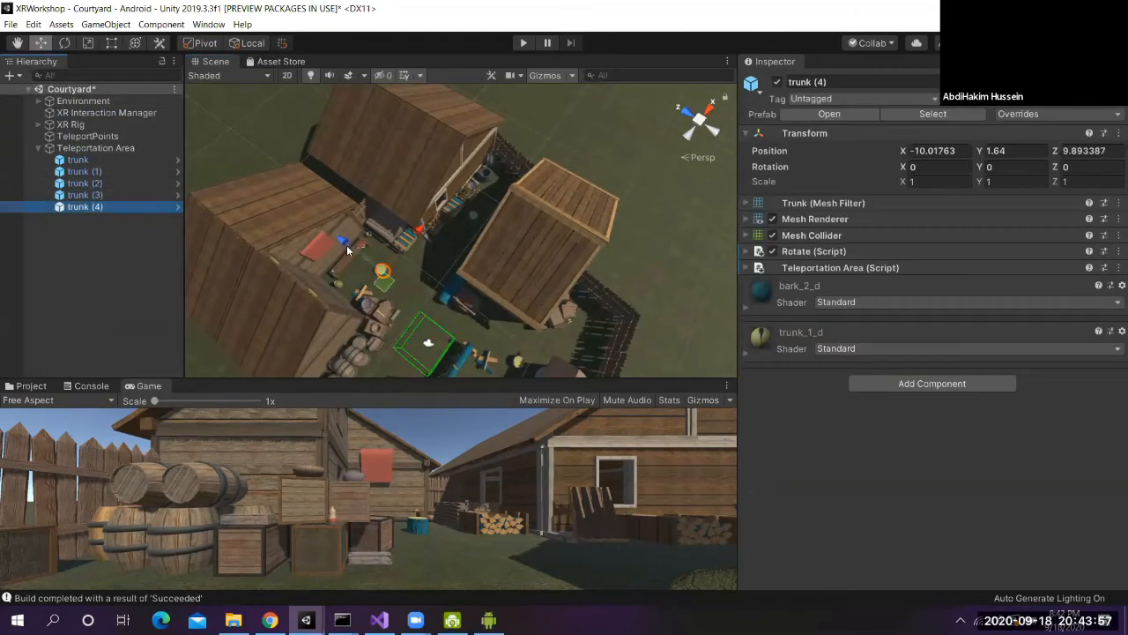
left_click_drag(345, 242, 412, 293)
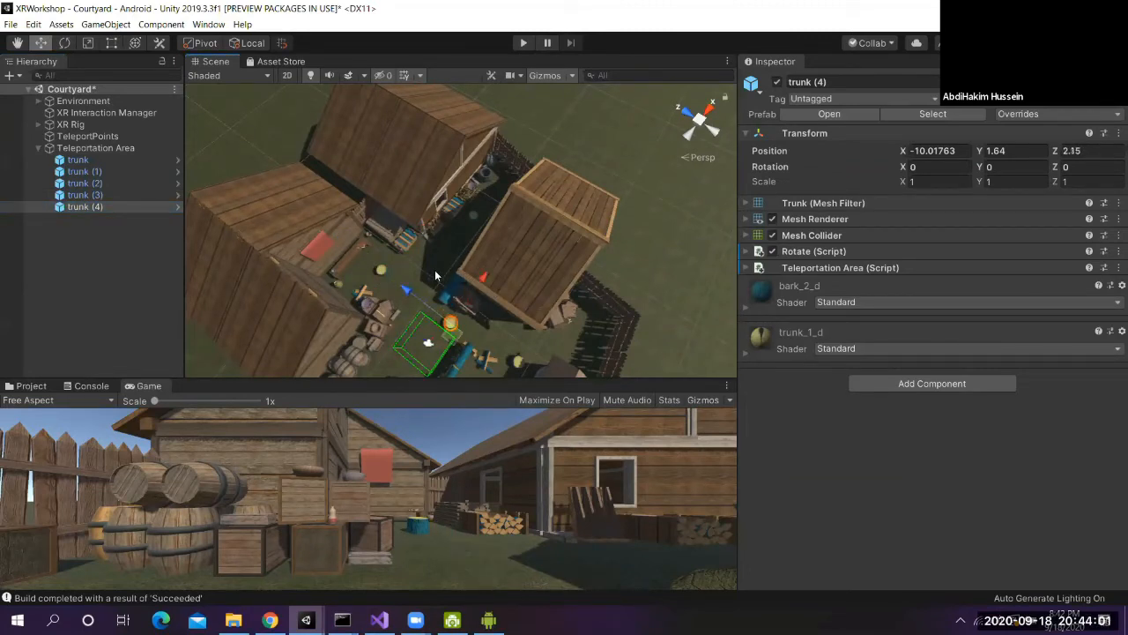
scroll(431, 273, "down", 6)
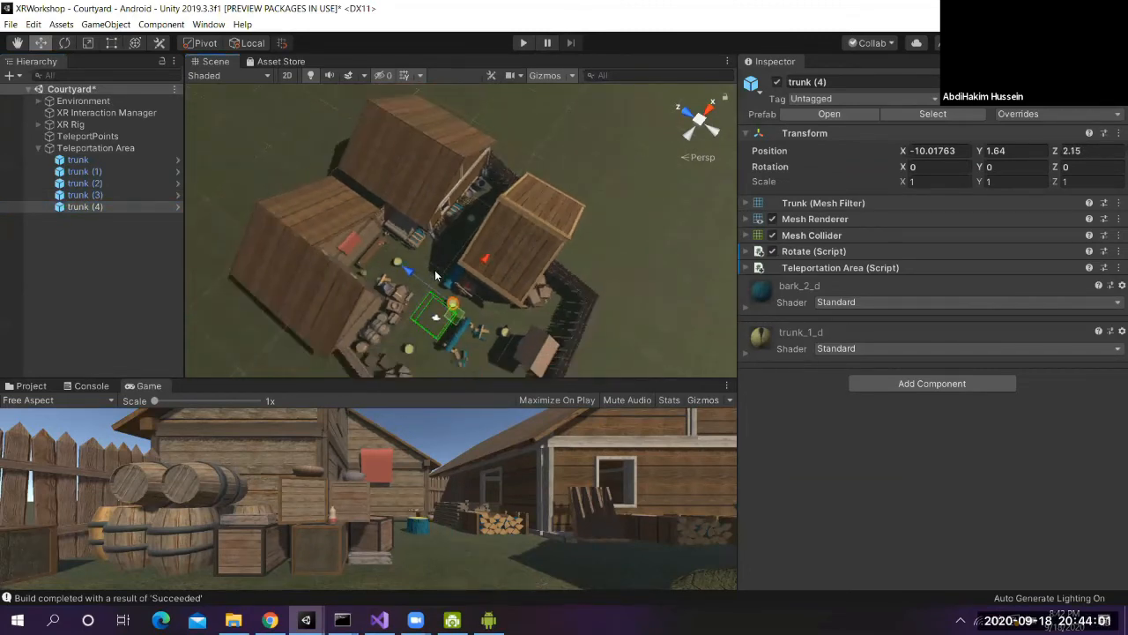
Review the Teleportation Area script's events and teleportation settings on trunk (4)
left_click(748, 268)
scroll(917, 414, "down", 10)
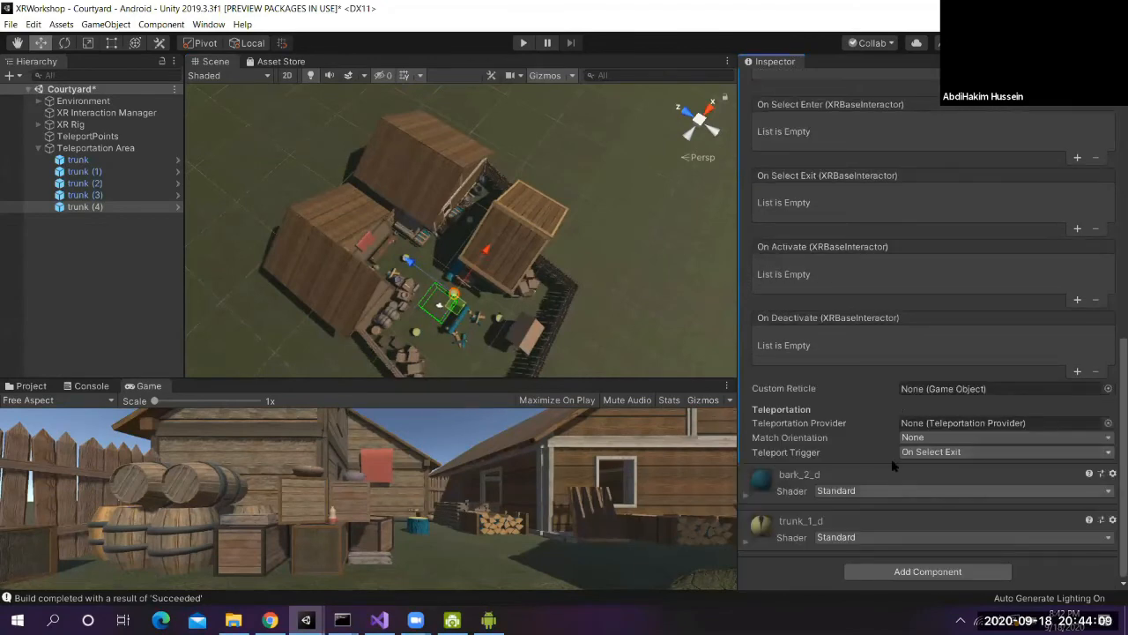
scroll(893, 465, "up", 10)
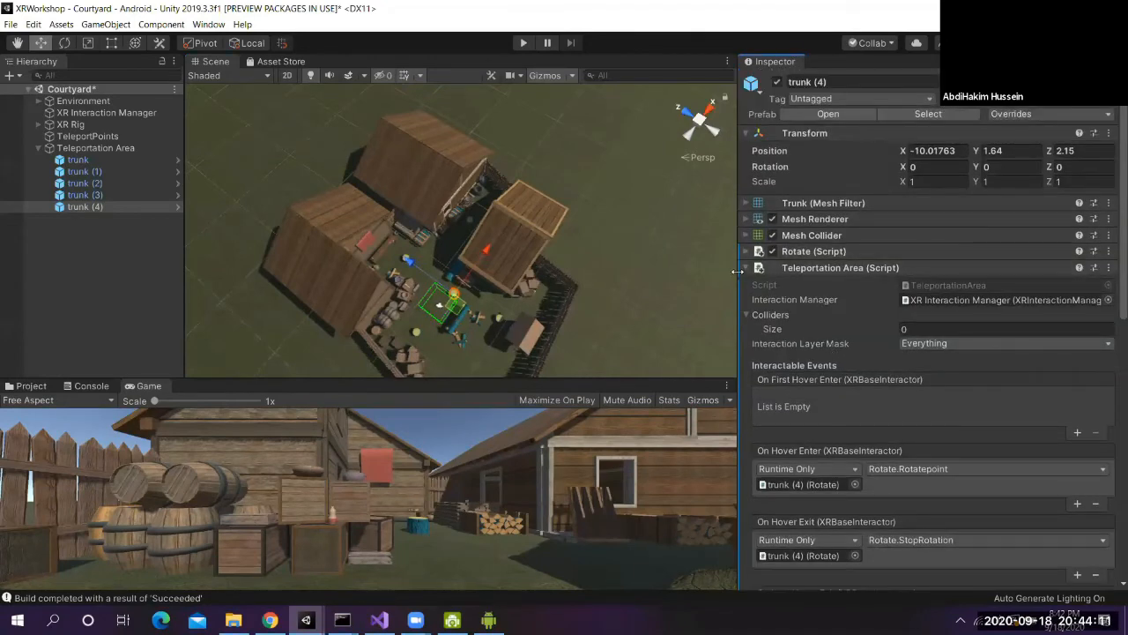
left_click(744, 267)
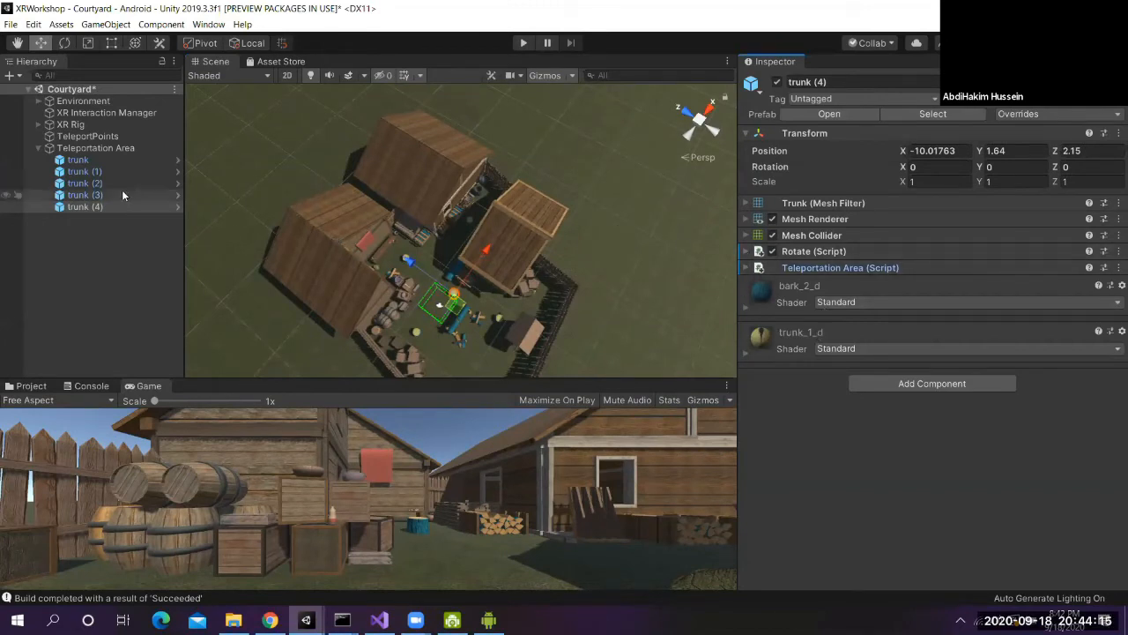
Delete the TeleportPoints object from the Courtyard scene, and build and run the project on the headset
left_click(38, 149)
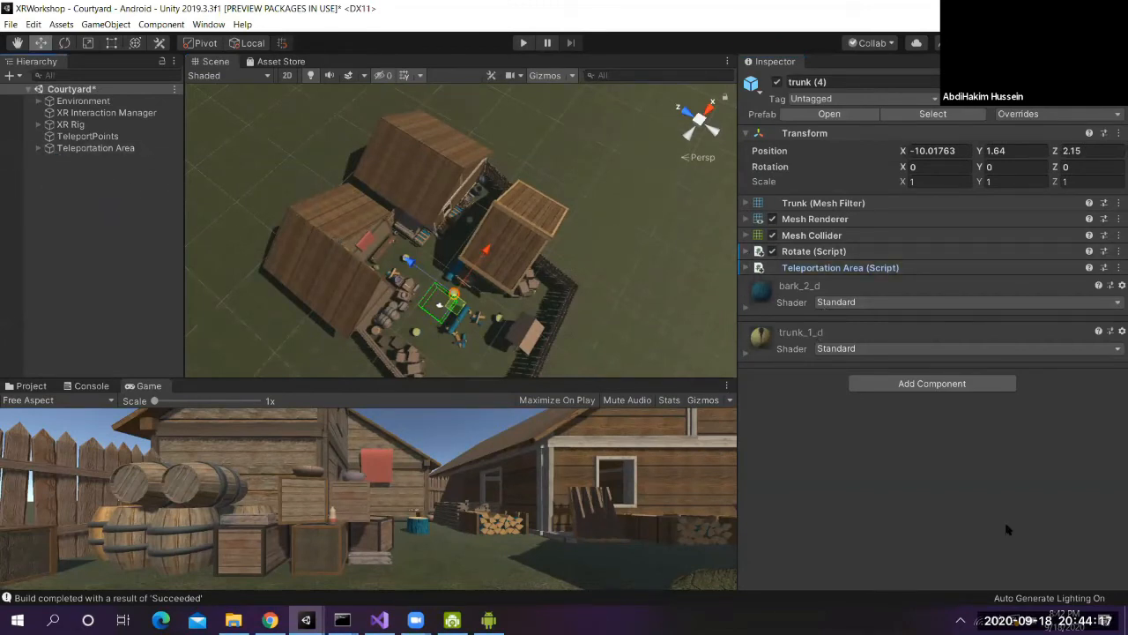
left_click(80, 138)
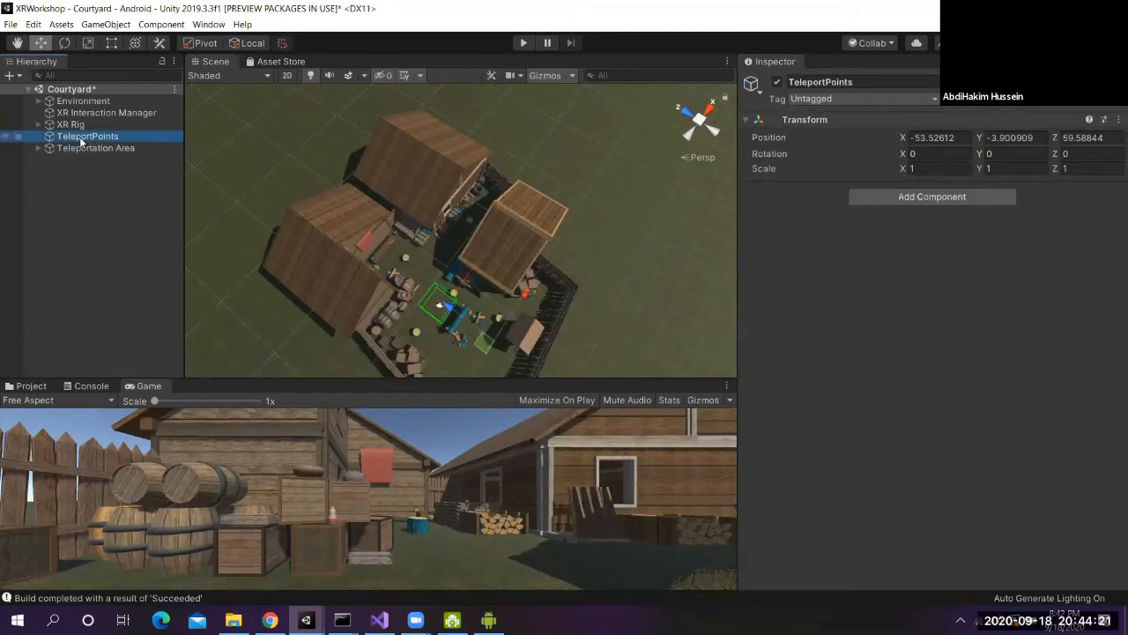
key("Delete")
left_click(89, 138)
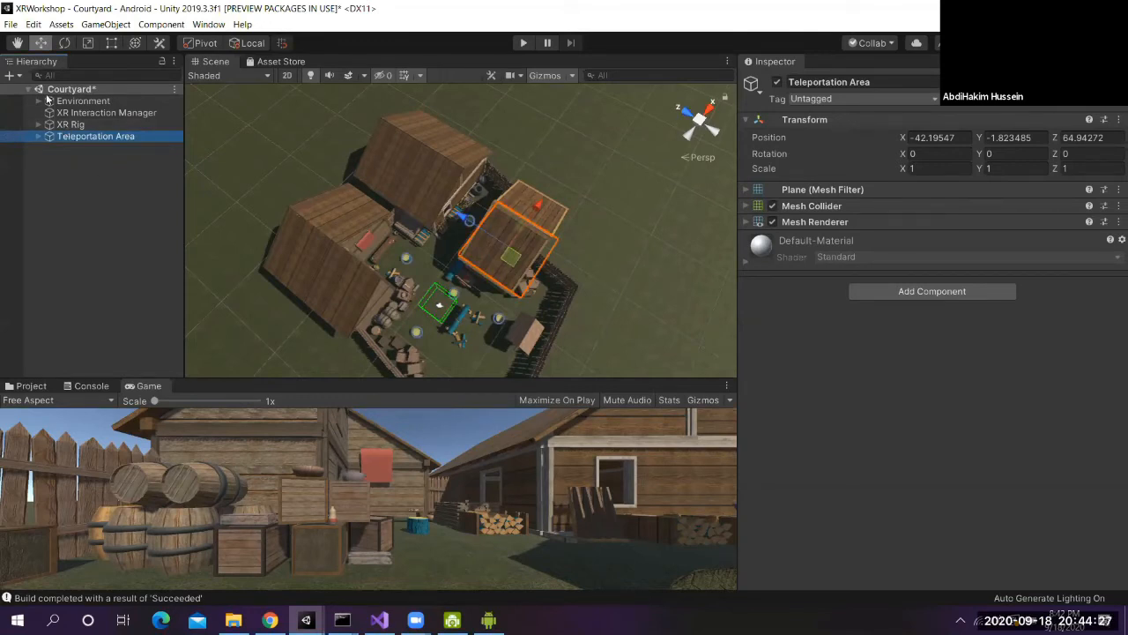
left_click(11, 24)
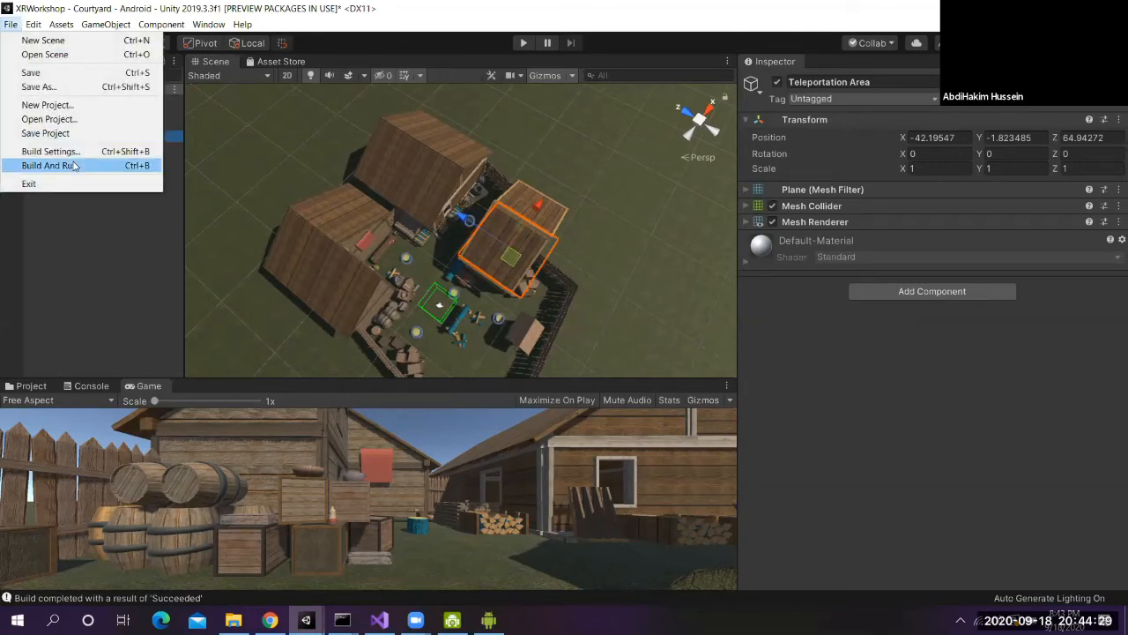
left_click(75, 165)
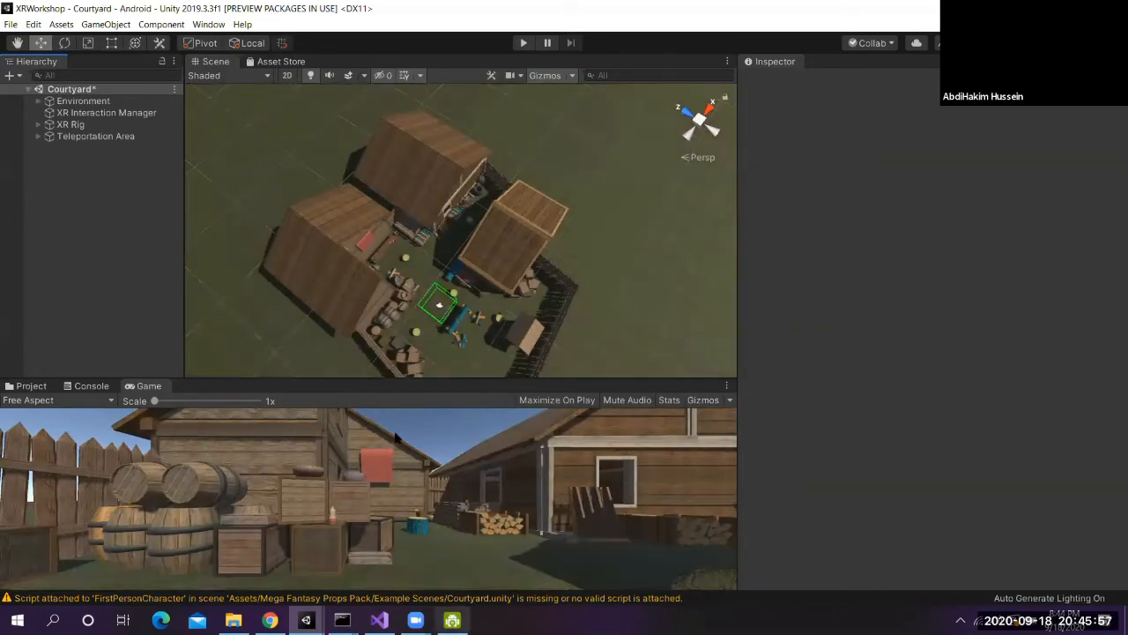
Close the DroidCam client and rerun scrcpy -b 25M -c 1000:1000:110:220 in the command prompt to mirror the headset
left_click(452, 619)
left_click(200, 49)
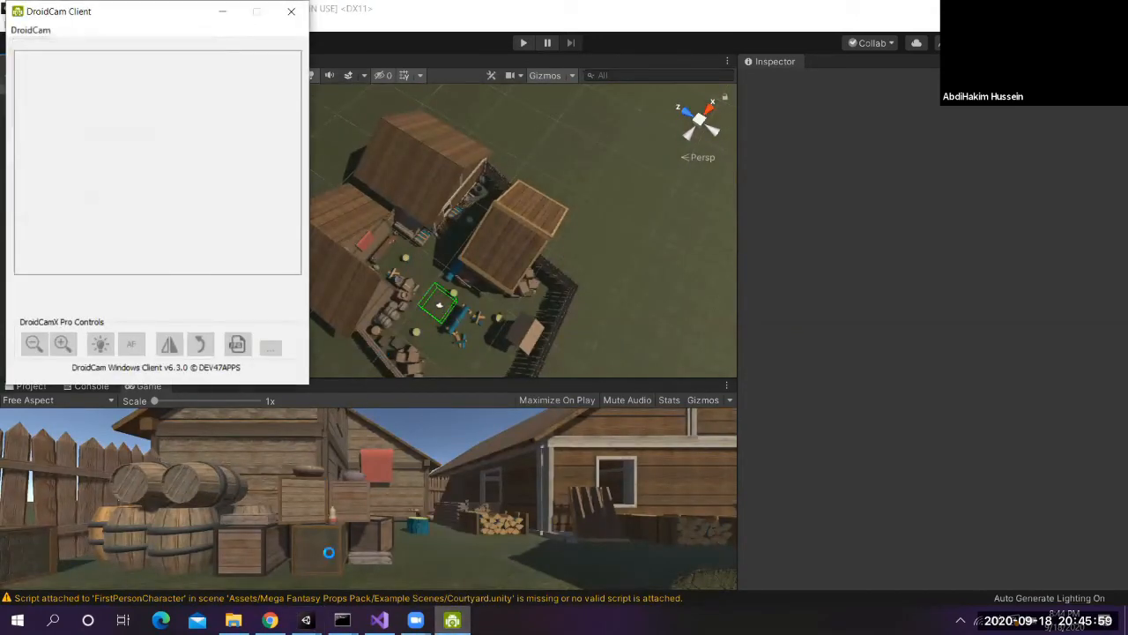
left_click(292, 12)
left_click(343, 620)
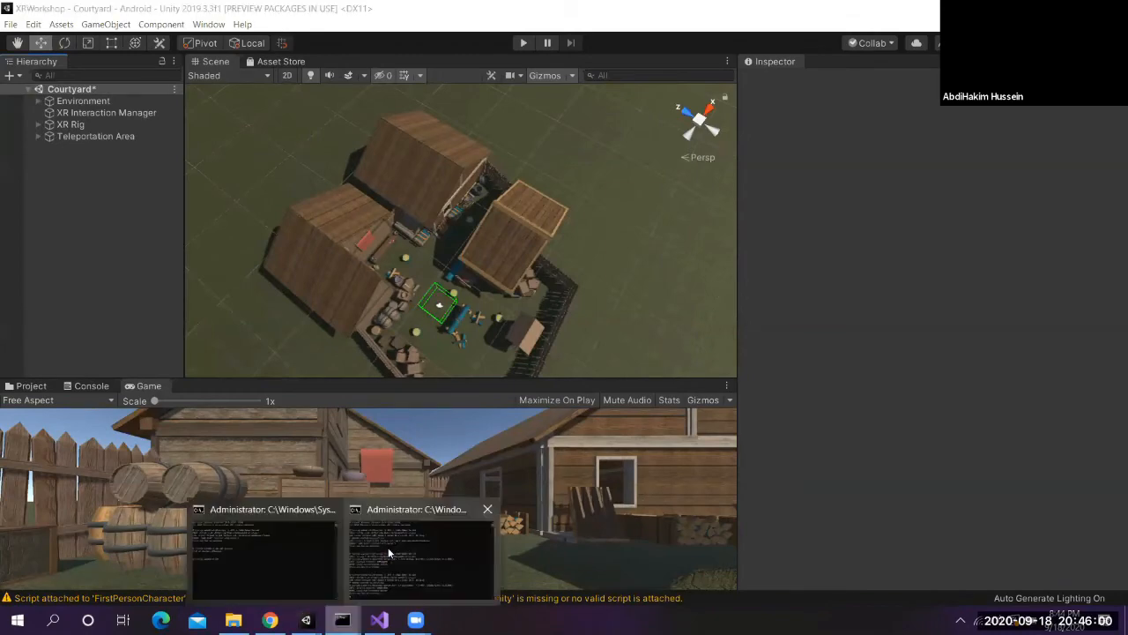
left_click(237, 540)
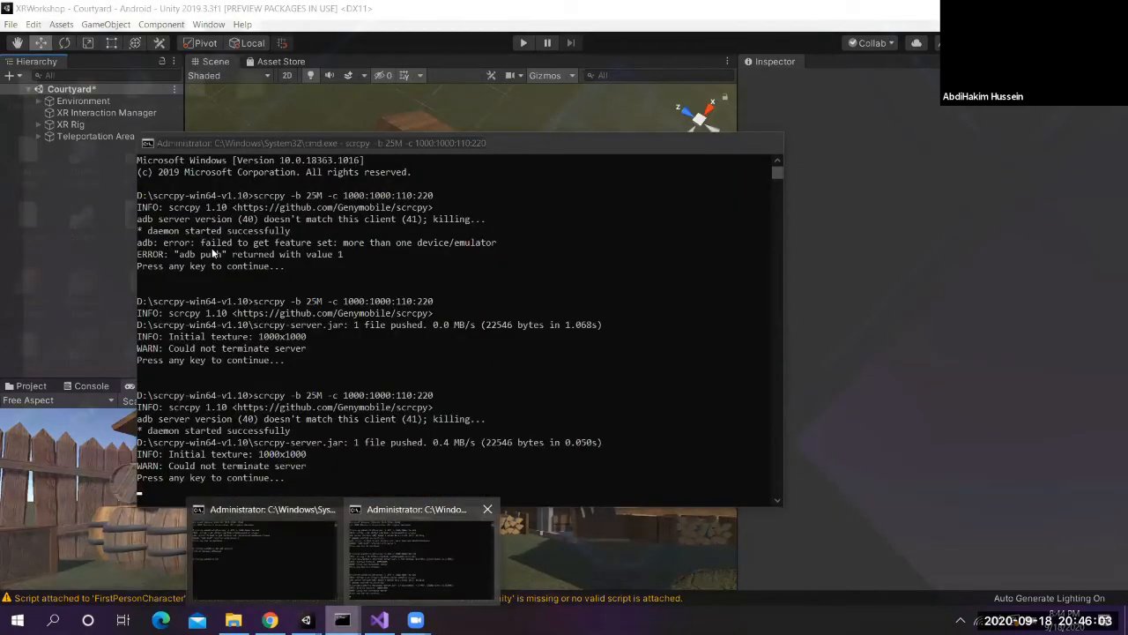
key("Up")
key("Up")
key("Return")
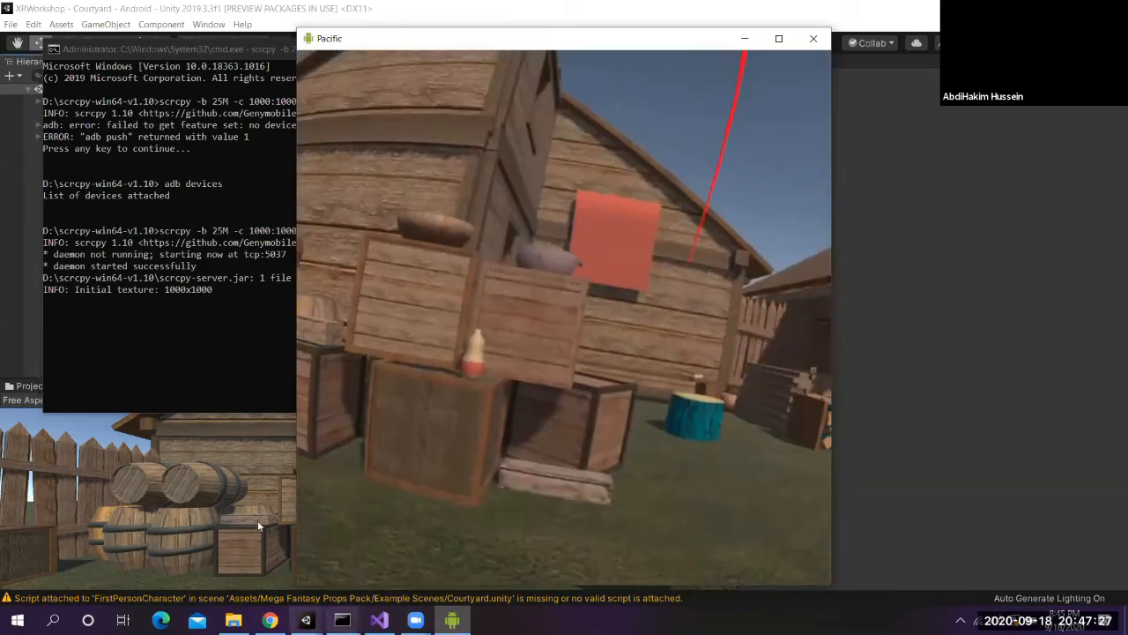
left_click(252, 546)
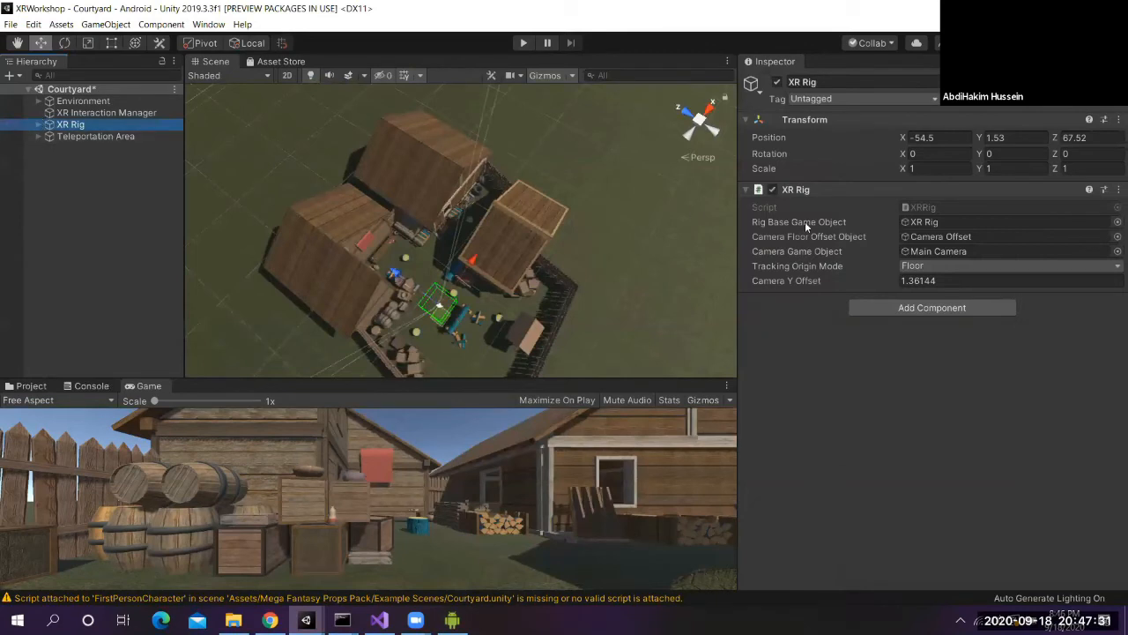
Add a Teleportation Provider component to the XR Rig
left_click(38, 126)
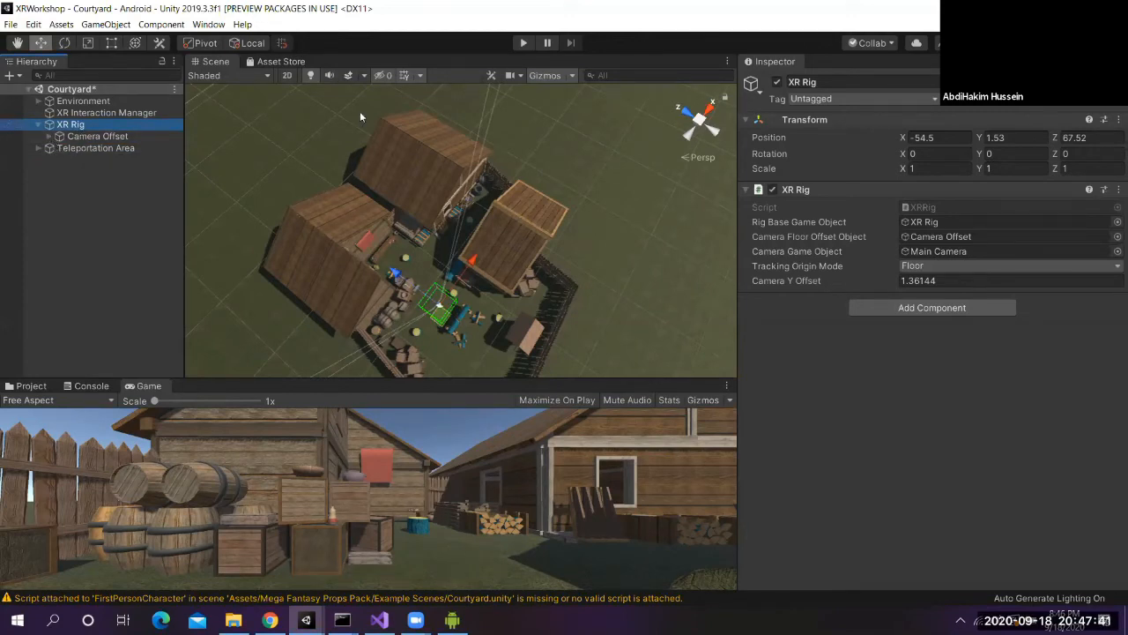
left_click(945, 308)
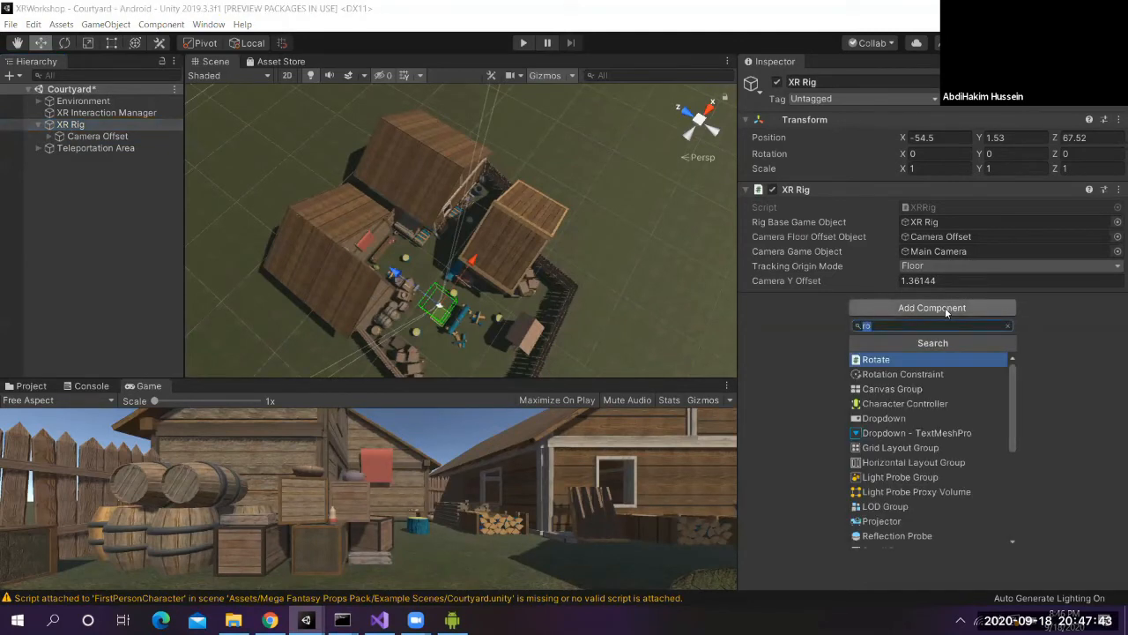
key("BackSpace")
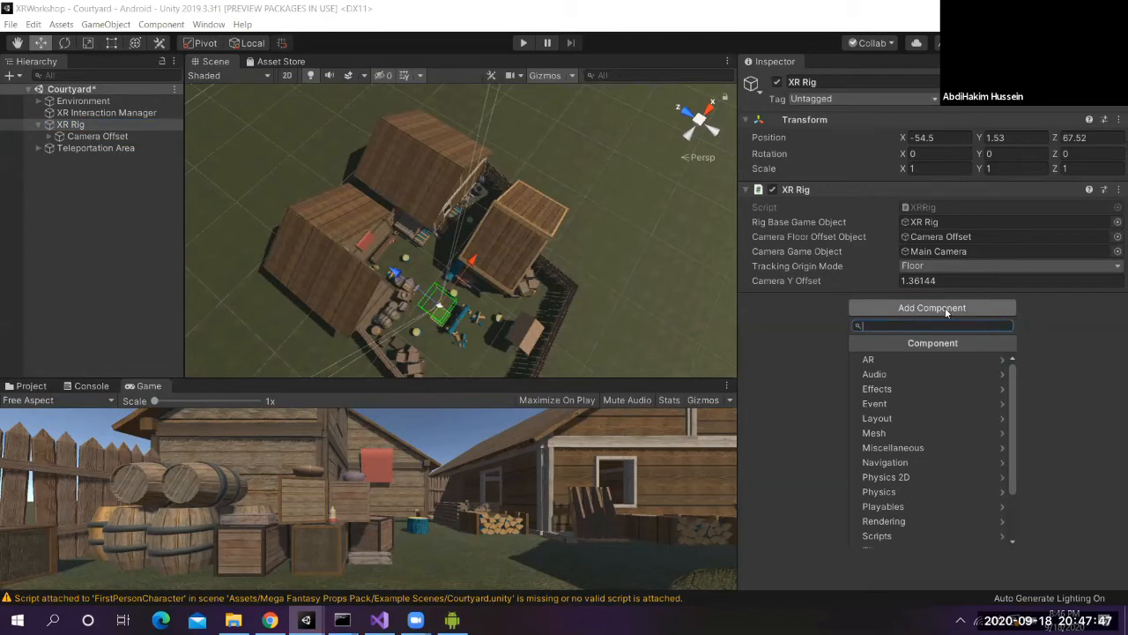
type("te")
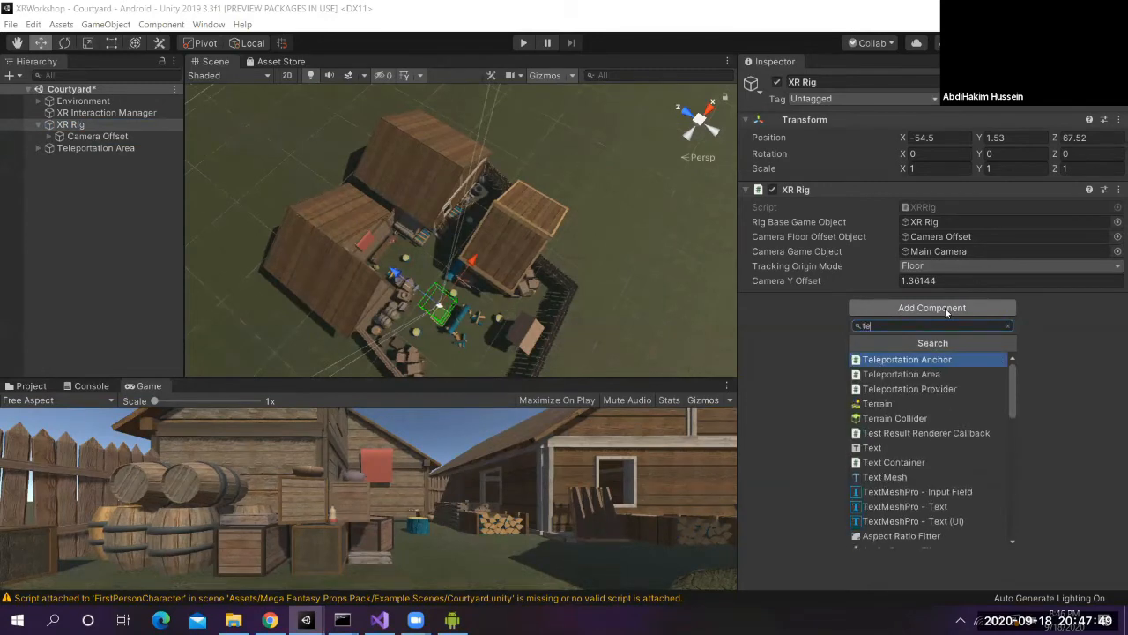
key("Down")
key("Down")
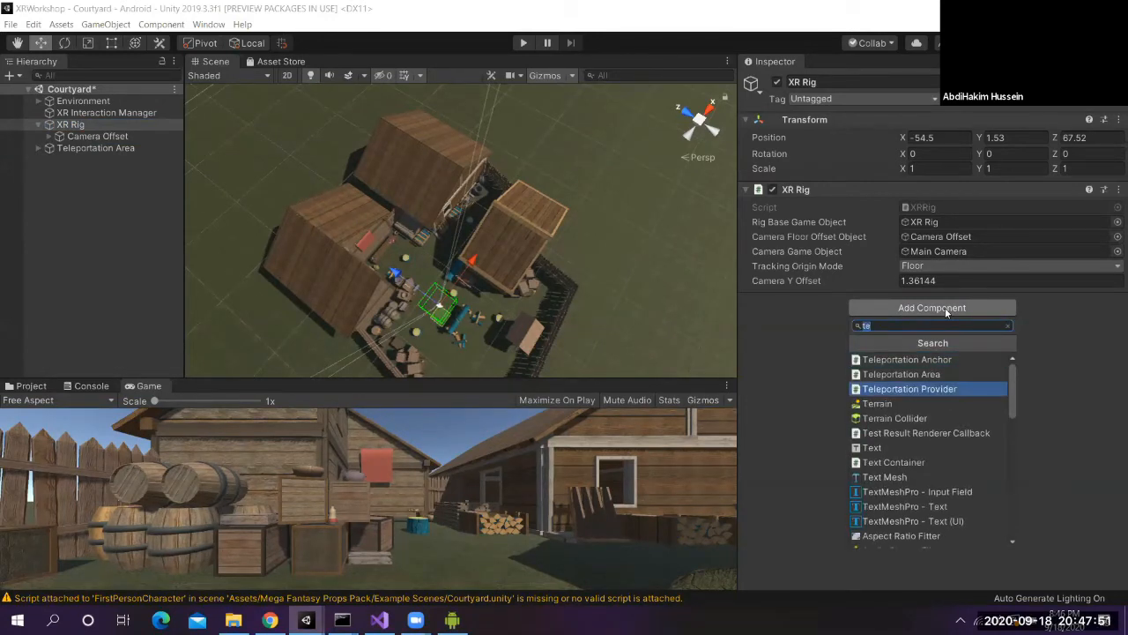
key("Return")
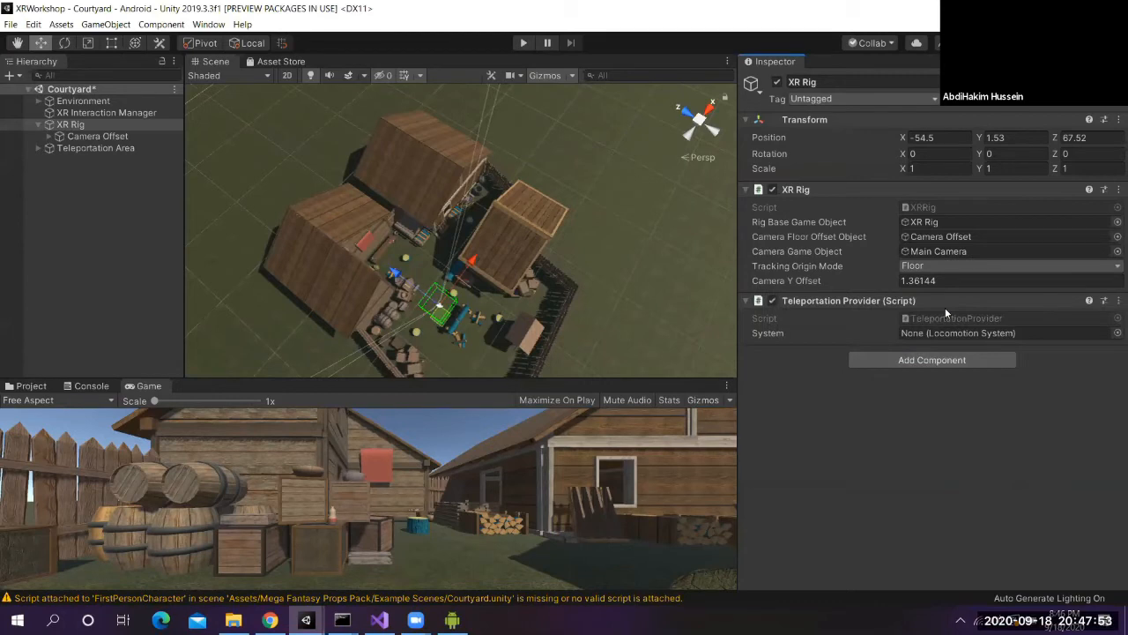
Add a Locomotion System component to the XR Rig
left_click(945, 364)
type("lo")
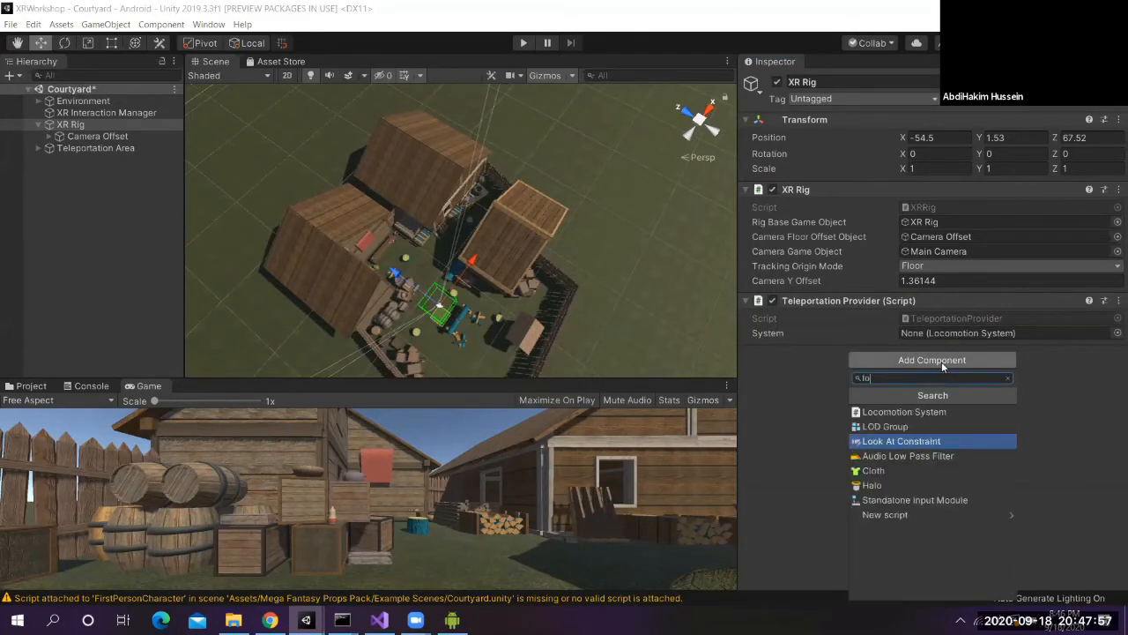
key("Up")
key("Up")
key("Return")
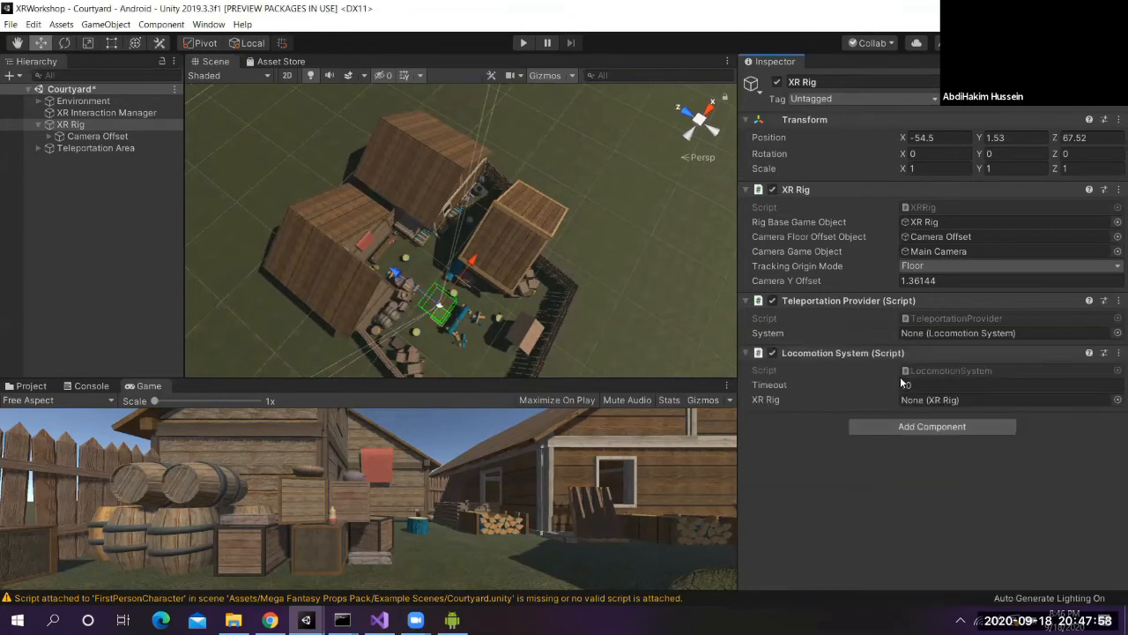
Add a Snap Turn Provider component to the XR Rig
left_click(899, 426)
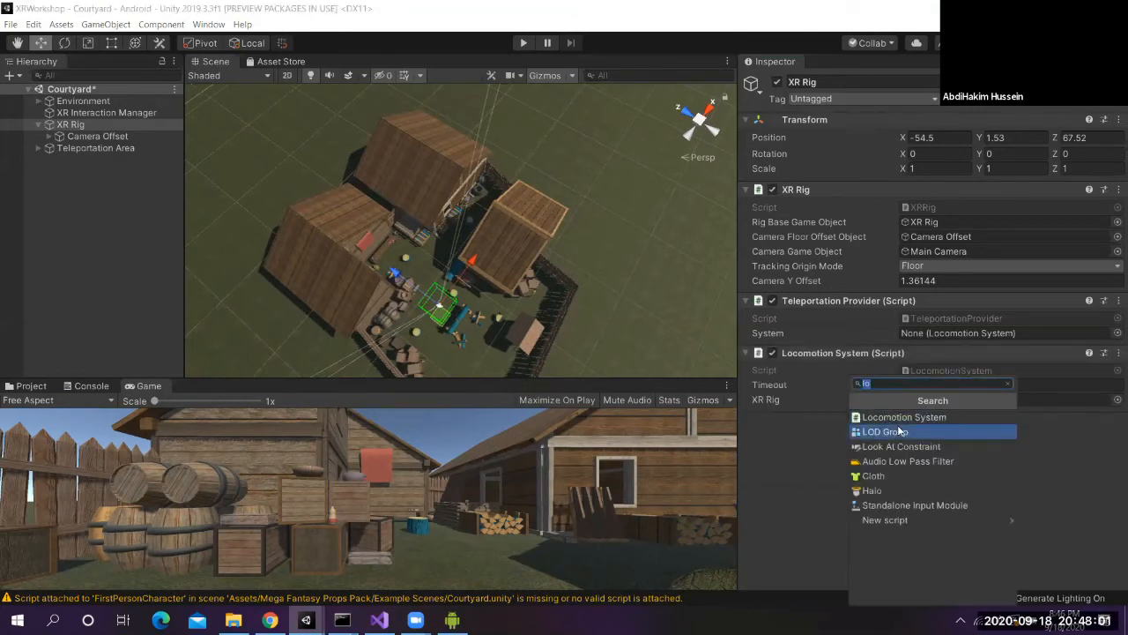
type("sna")
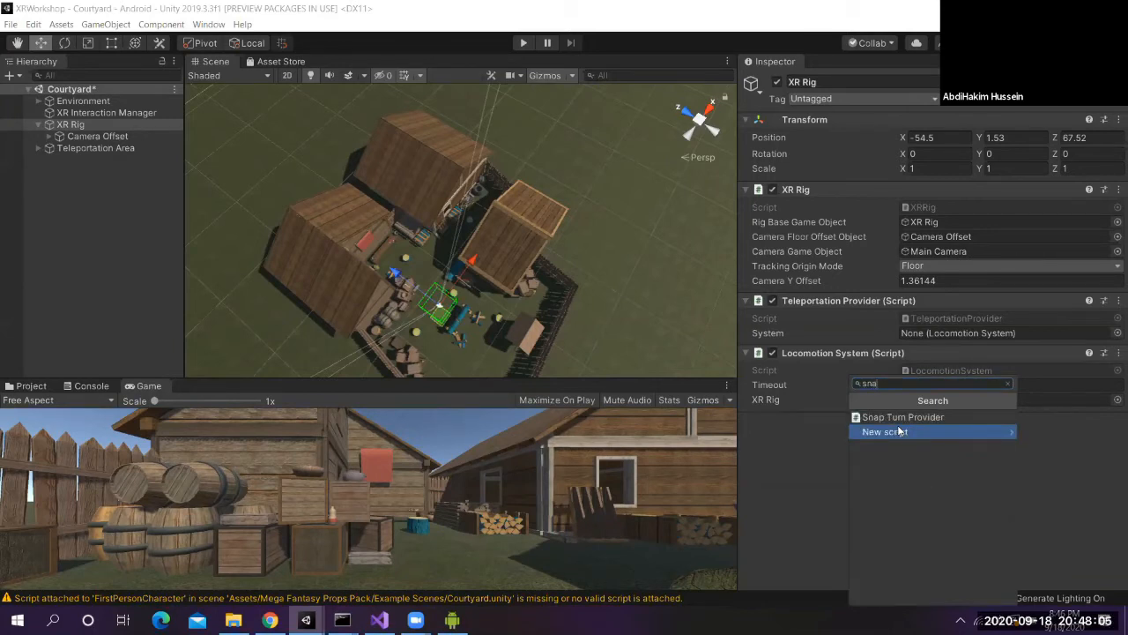
left_click(898, 421)
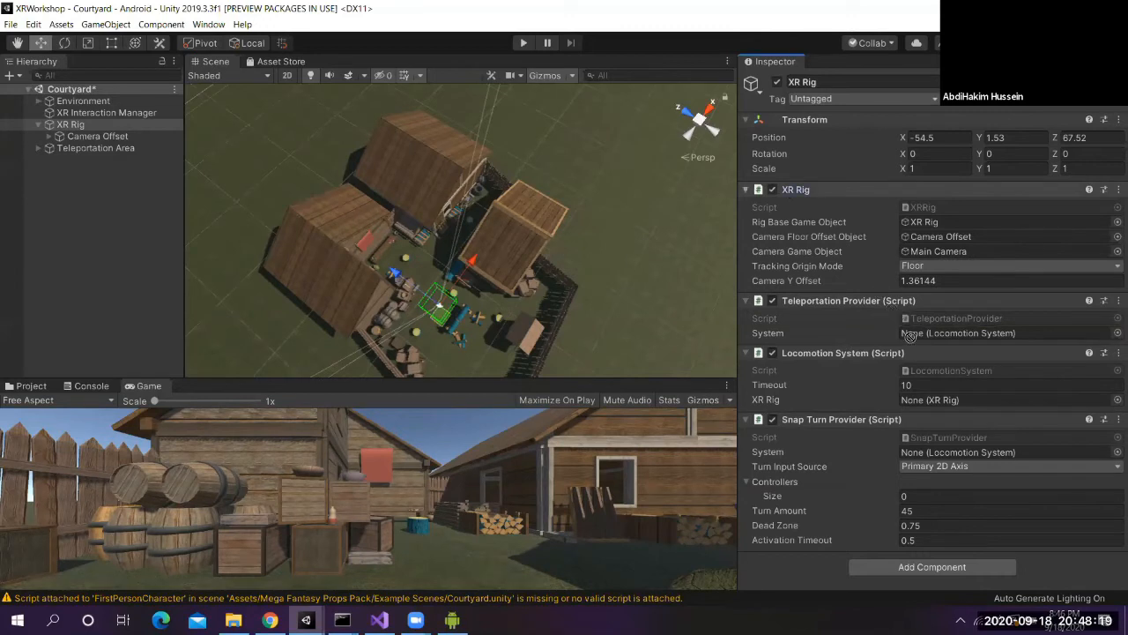
Assign the XR Rig script to the Locomotion System, and that Locomotion System to the Teleportation Provider and Snap Turn Provider
left_click_drag(921, 407, 923, 399)
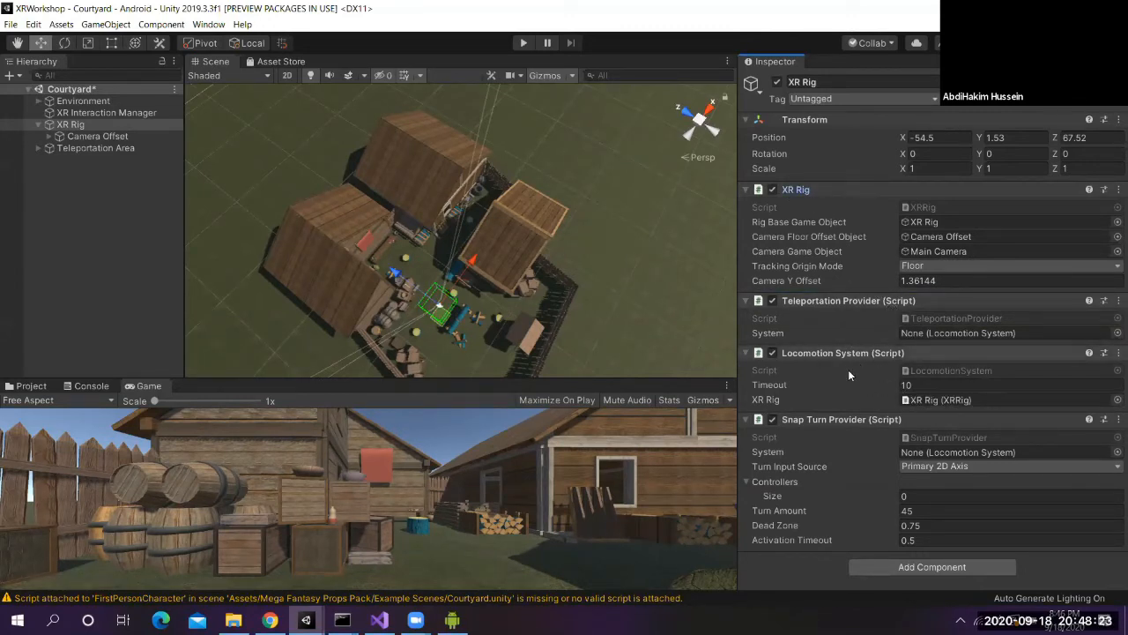
left_click_drag(840, 351, 917, 335)
left_click_drag(844, 354, 916, 455)
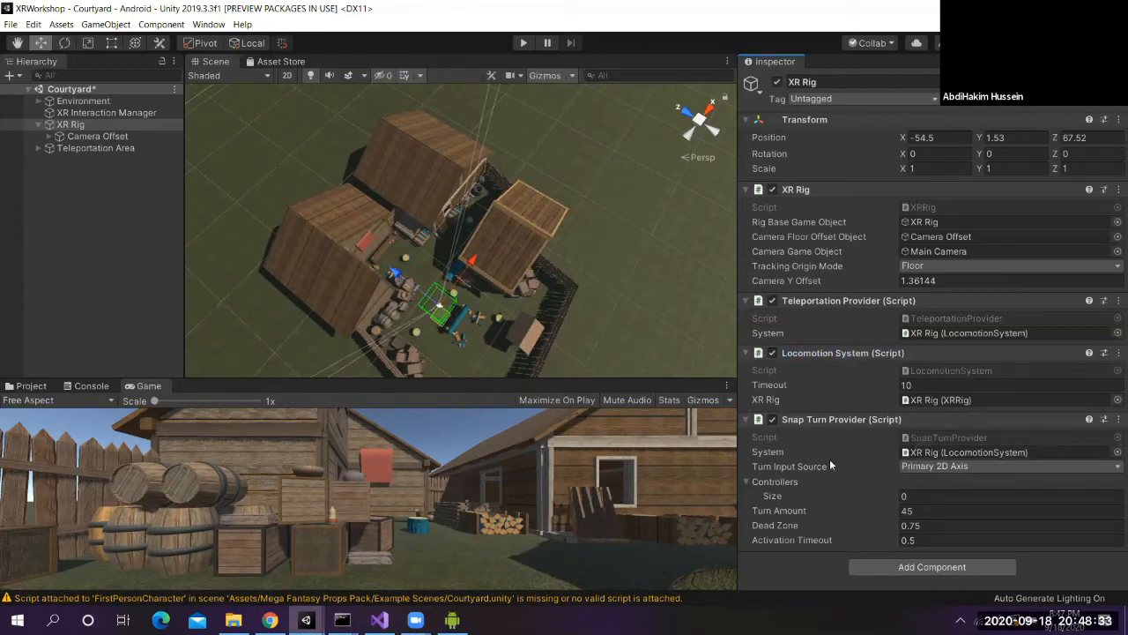
Raise the XR Rig's Camera Offset in the courtyard to about Y 0.67
left_click(67, 137)
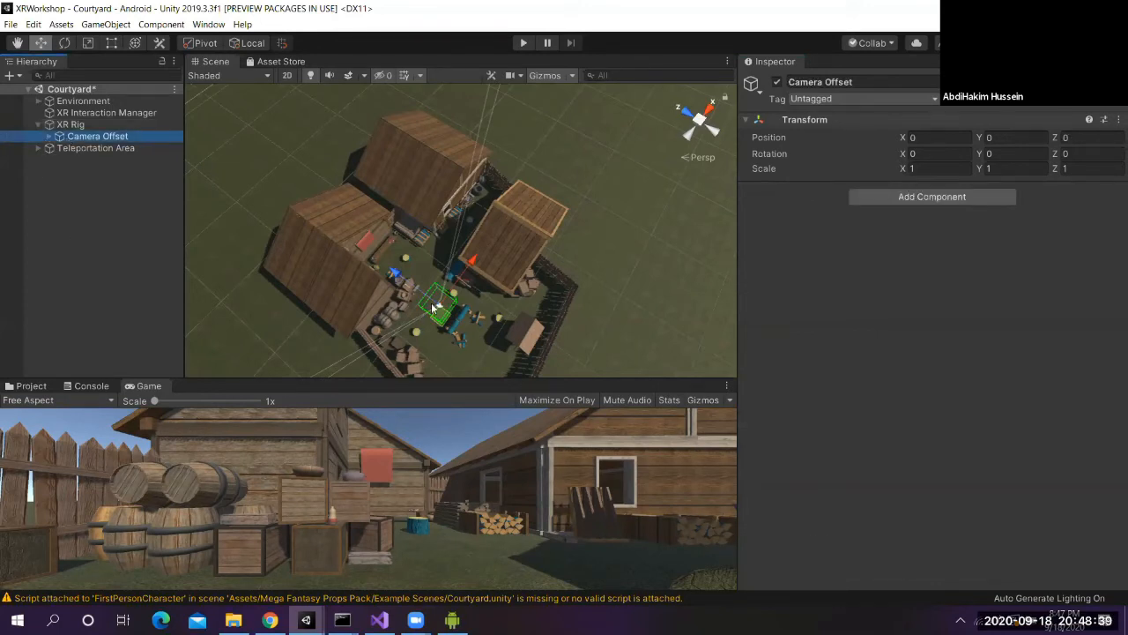
scroll(422, 313, "up", 1)
left_click(15, 43)
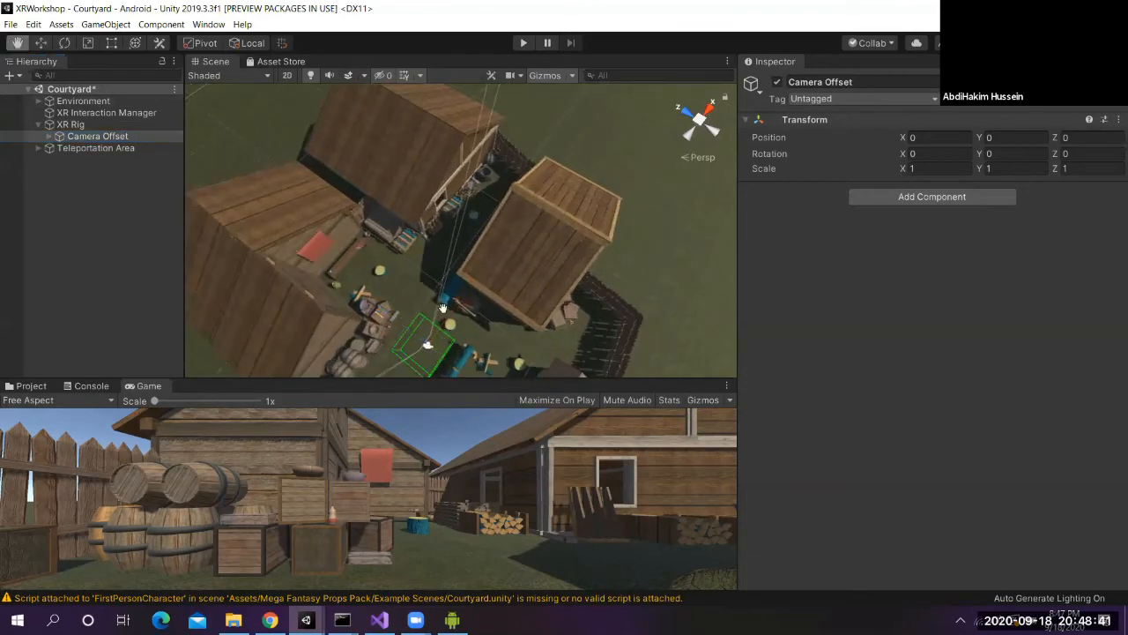
scroll(476, 260, "down", 2)
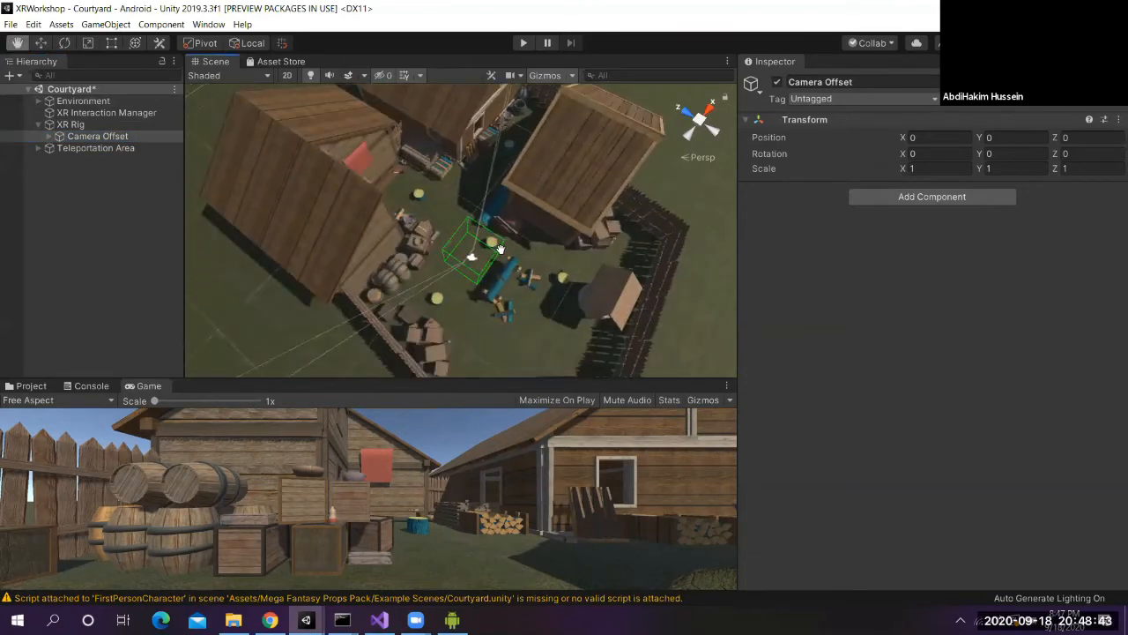
scroll(500, 252, "up", 3)
left_click_drag(499, 252, 555, 115)
scroll(568, 264, "up", 3)
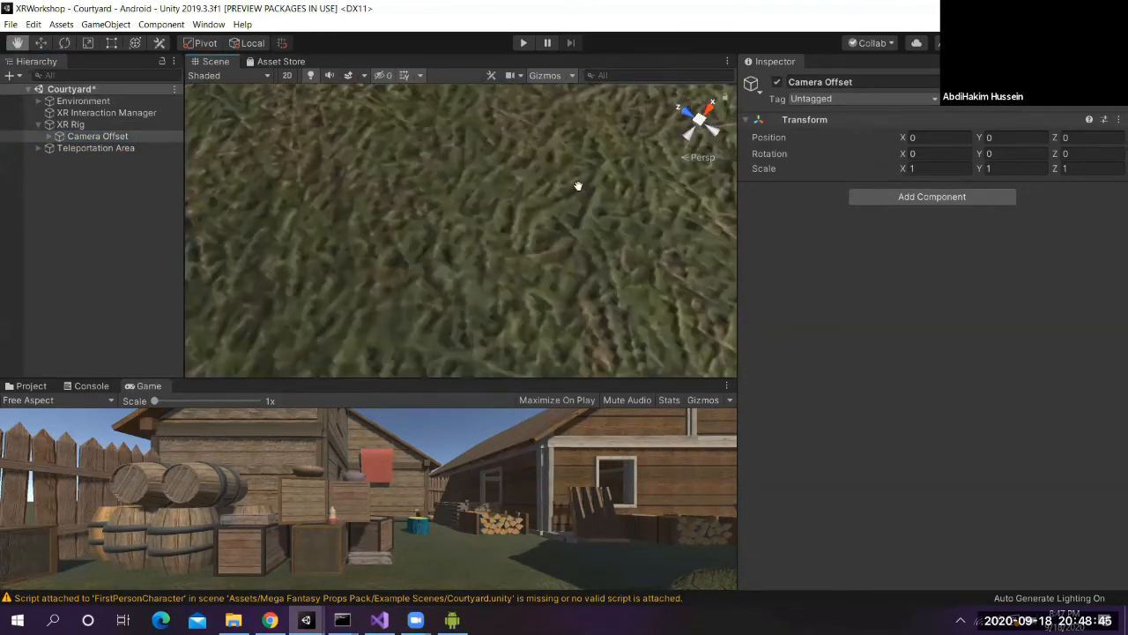
right_click_drag(467, 344, 482, 263)
double_click(53, 138)
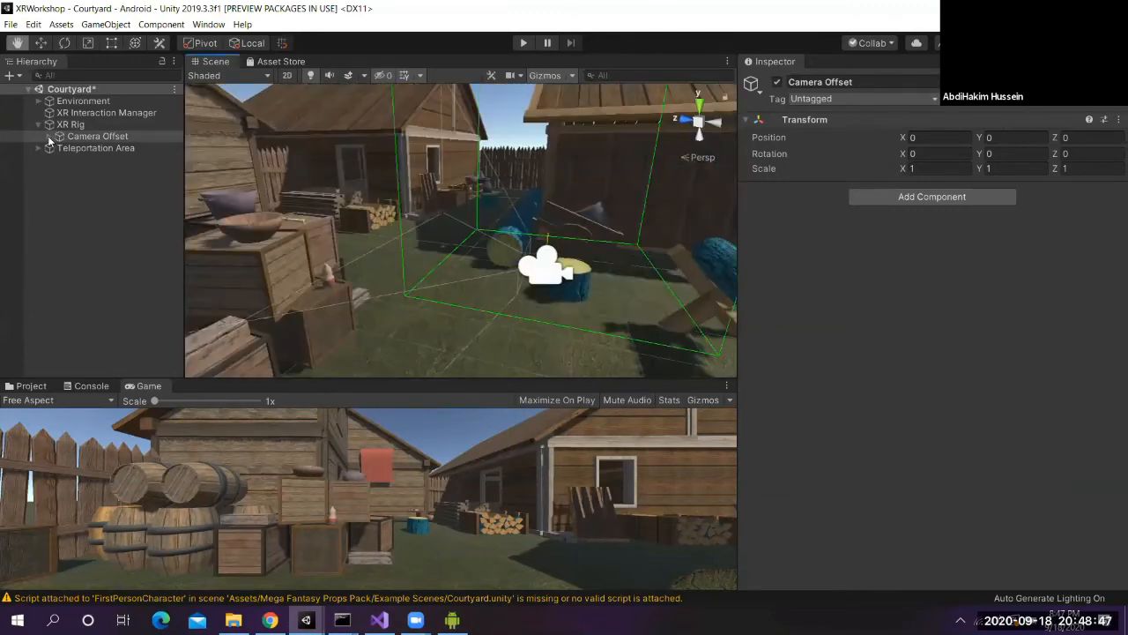
left_click(49, 135)
left_click(121, 170)
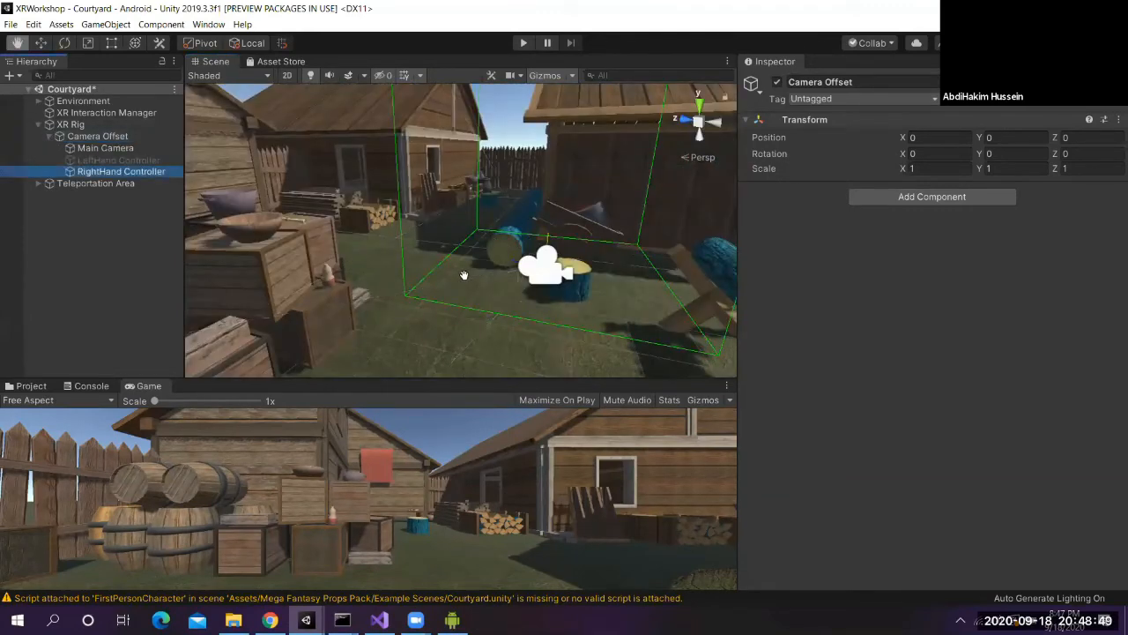
right_click_drag(441, 227, 460, 224)
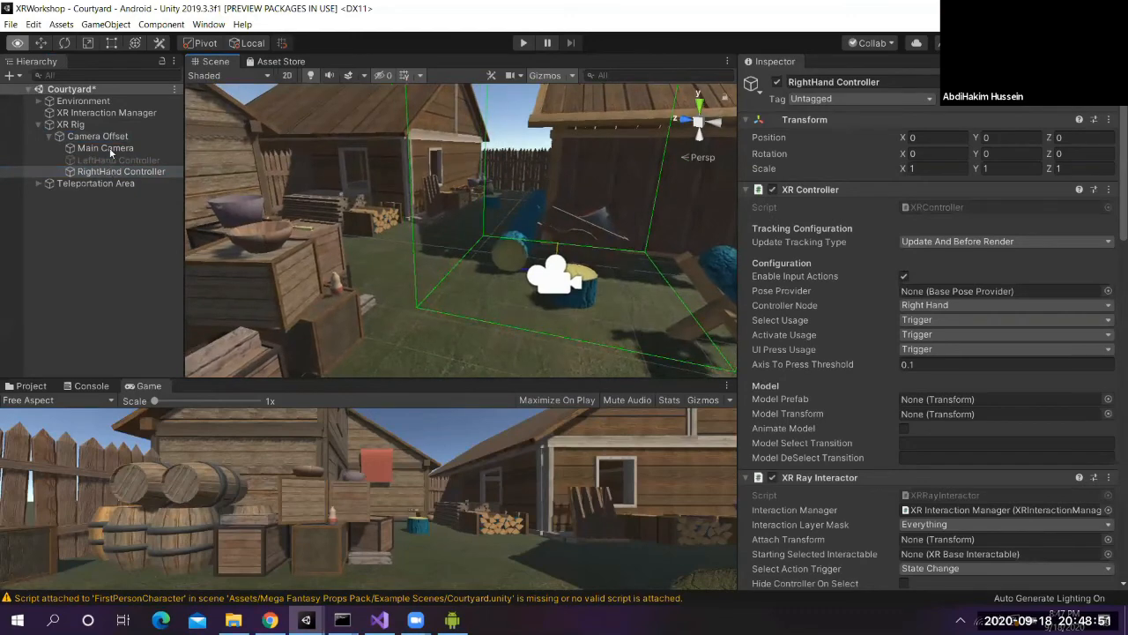
left_click(103, 137)
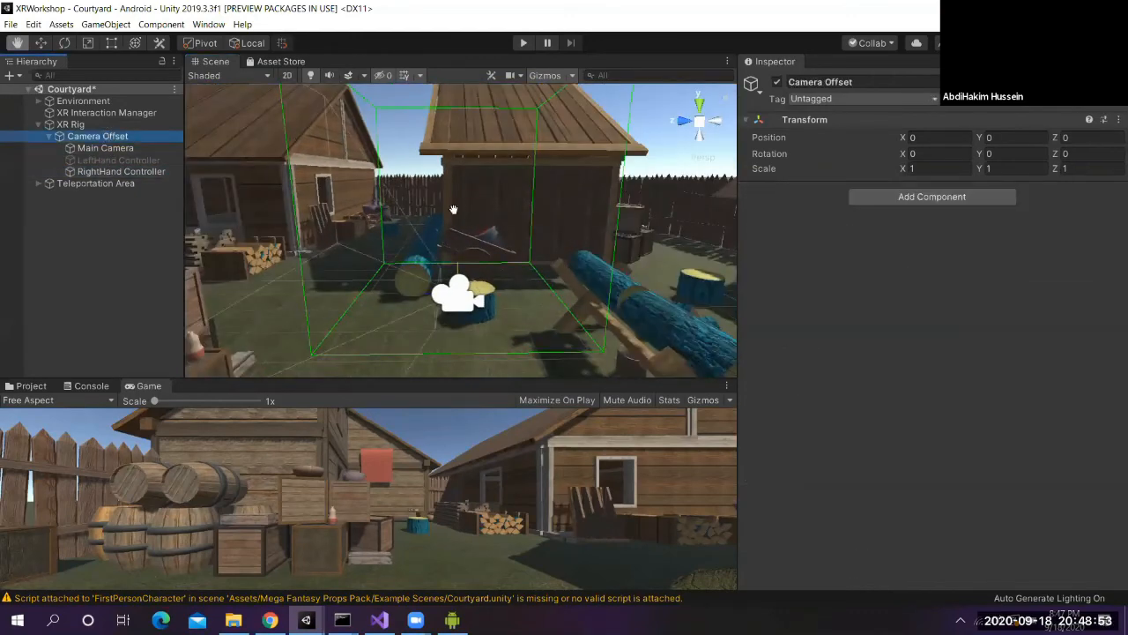
key("w")
left_click_drag(451, 225, 417, 189)
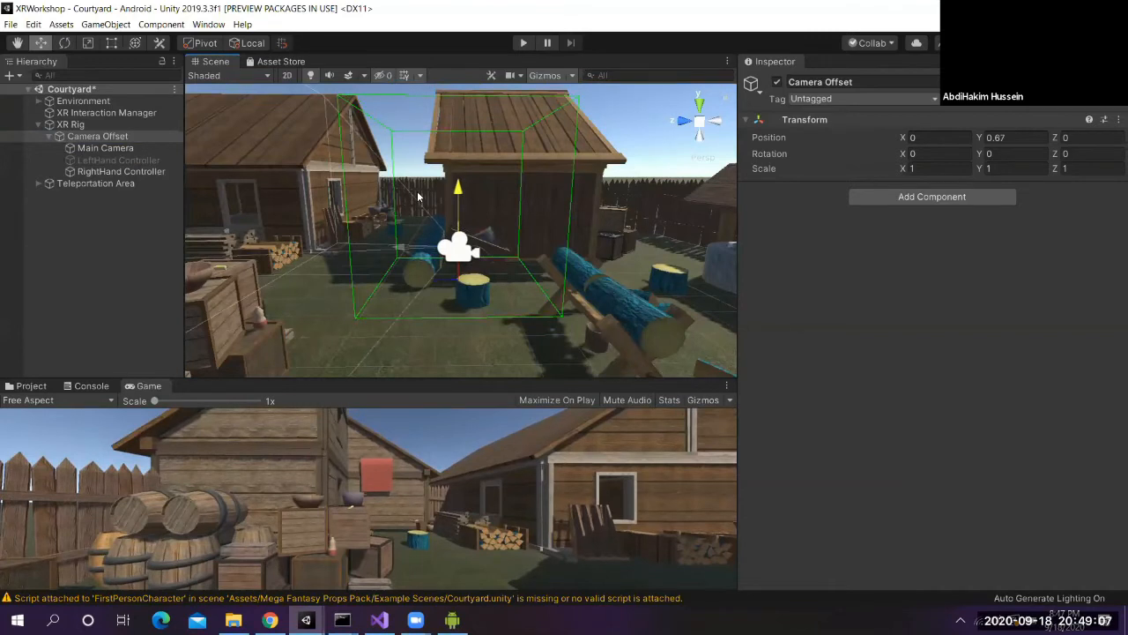
Build and run the Courtyard project on the headset
right_click(113, 90)
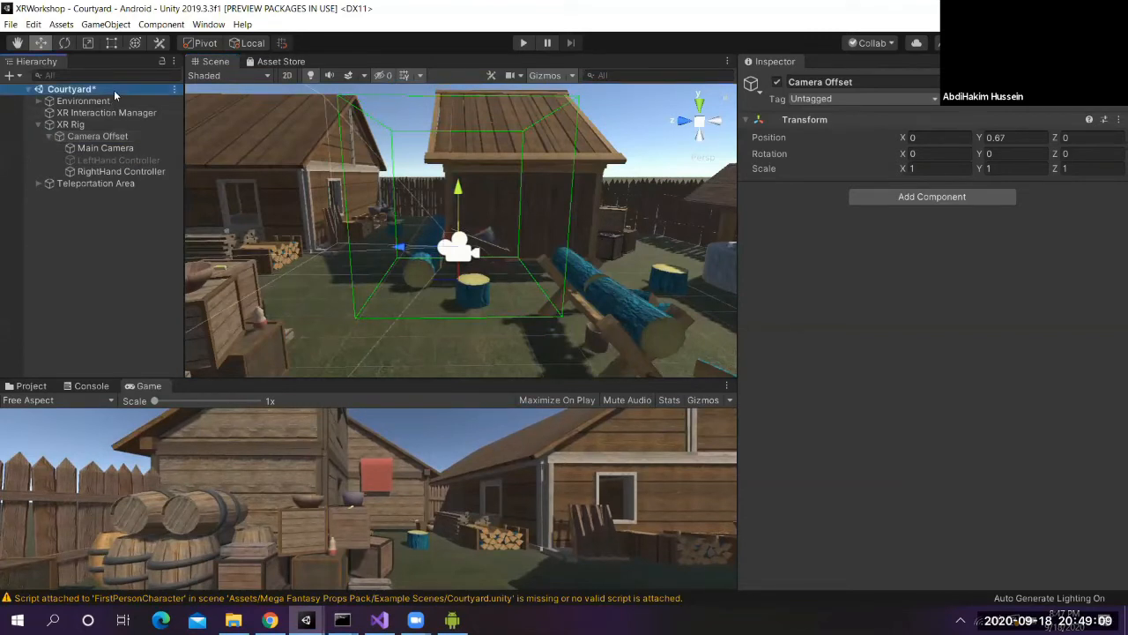
left_click(11, 23)
left_click(90, 168)
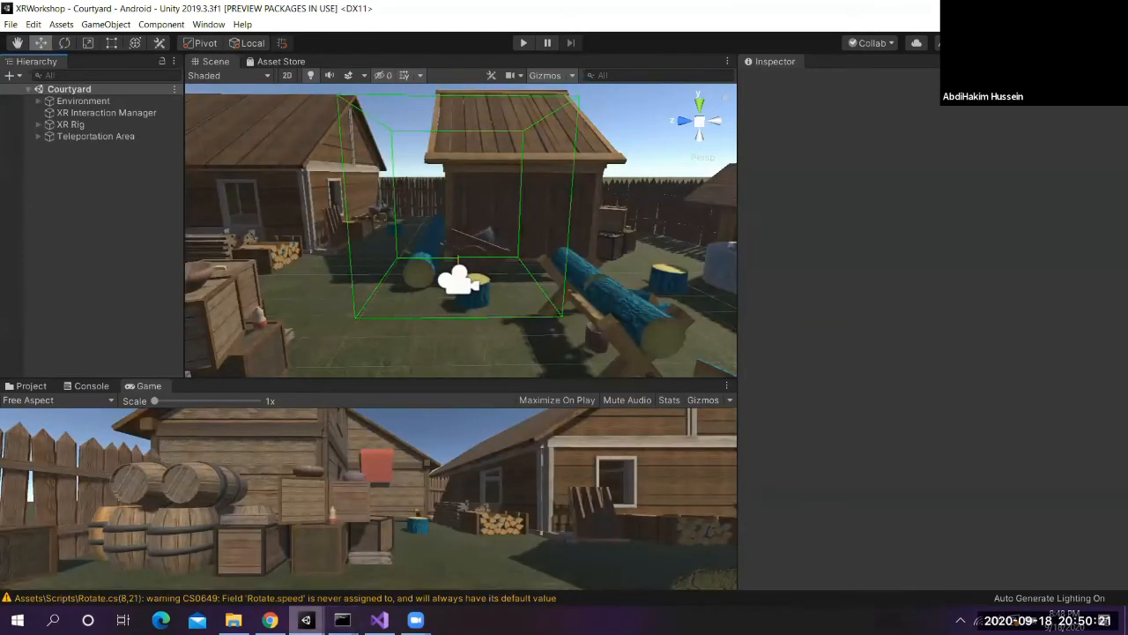
Switch to the command prompt and rerun scrcpy -b 25M -c 1000:1000:110:220 to mirror the headset
mouse_move(342, 620)
left_click(300, 578)
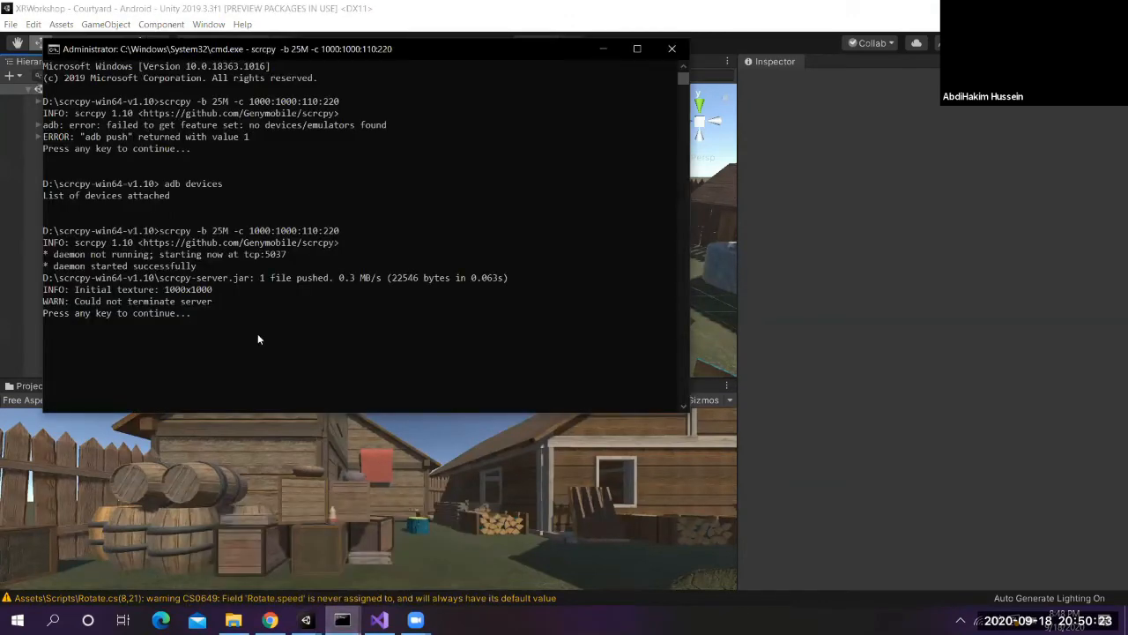
key("Return")
key("Up")
key("Return")
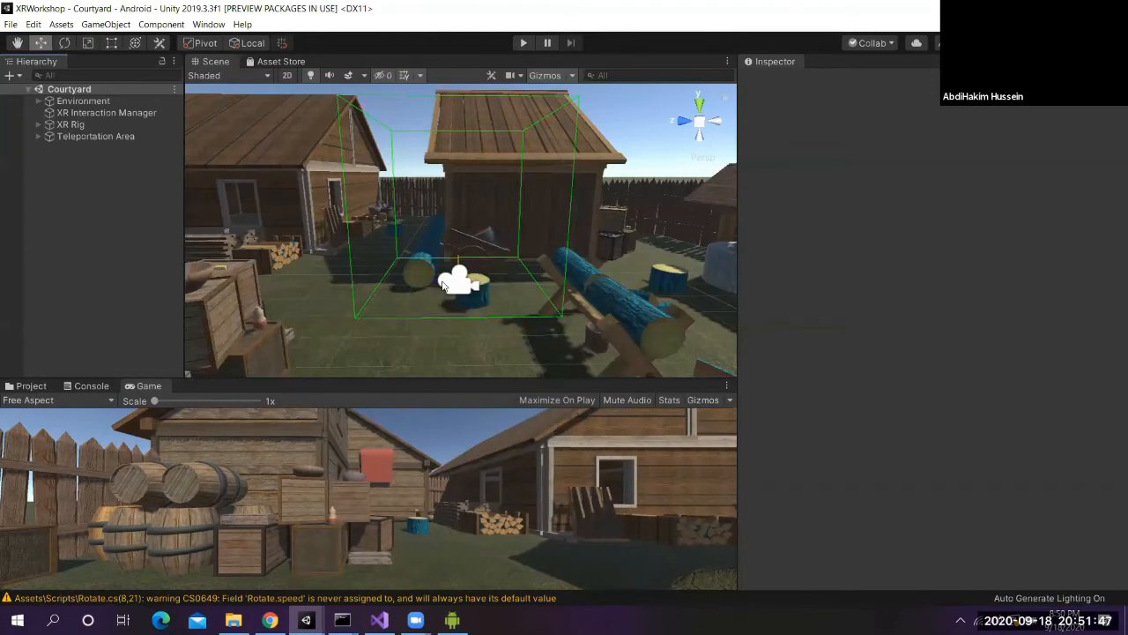
Review the components of the Teleportation Area plane, the XR Rig and its Camera Offset
scroll(443, 283, "down", 1)
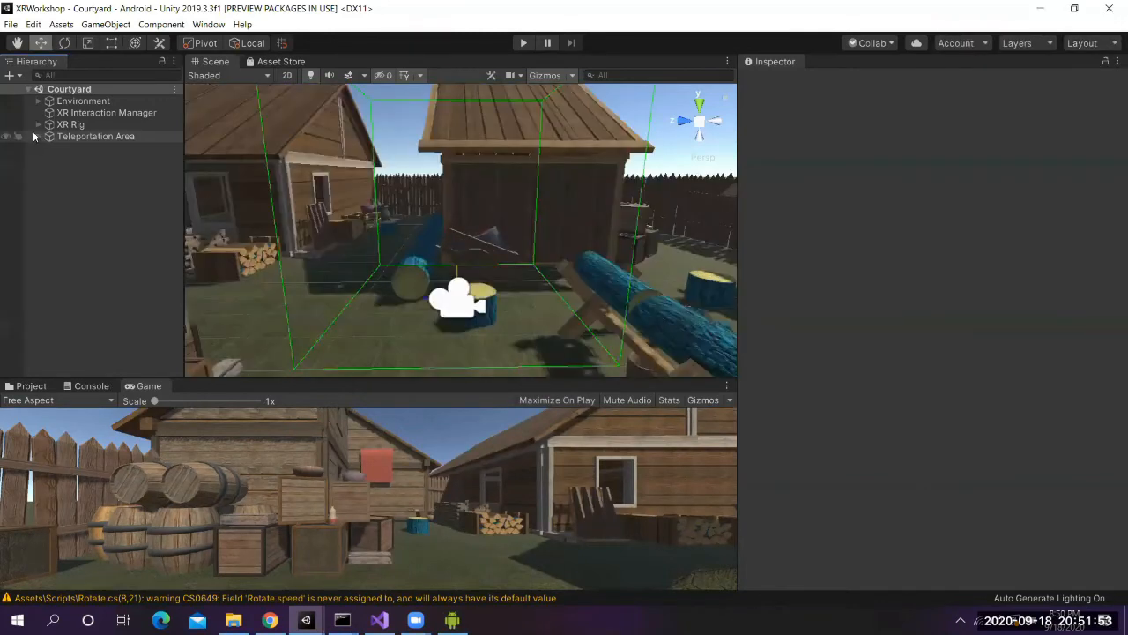
left_click(38, 136)
left_click(64, 136)
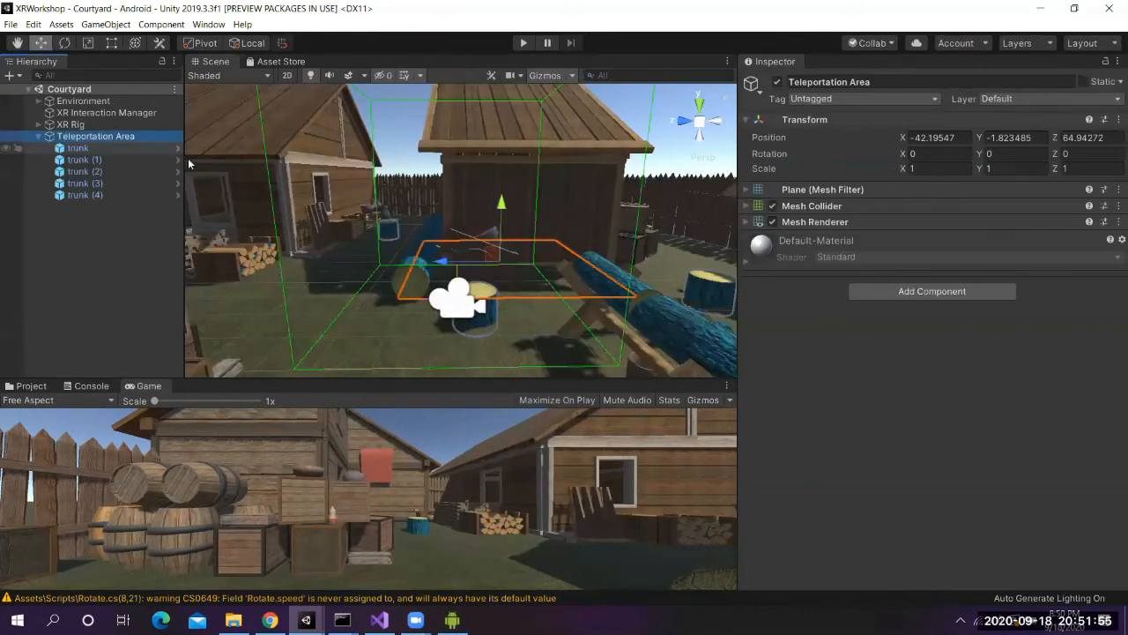
left_click(38, 136)
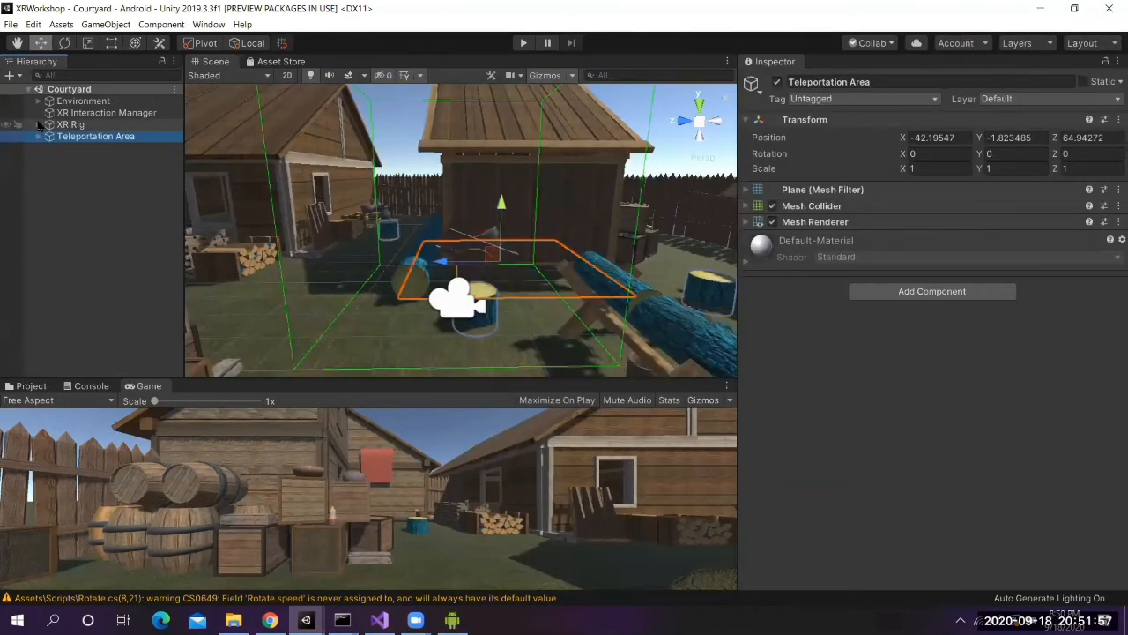
left_click(48, 126)
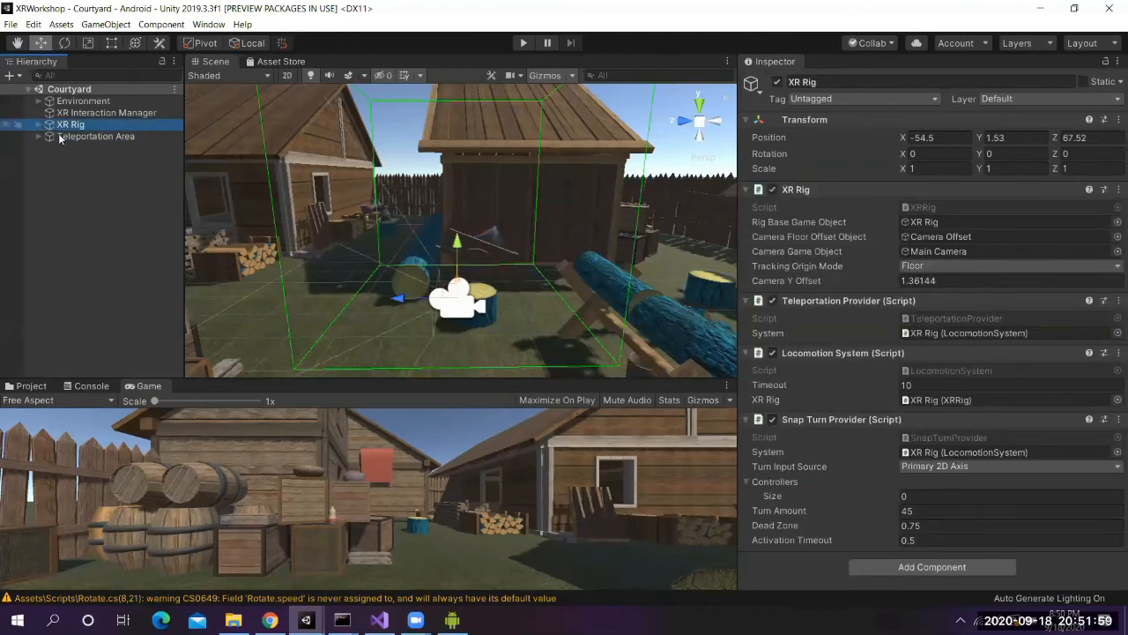
key("Right")
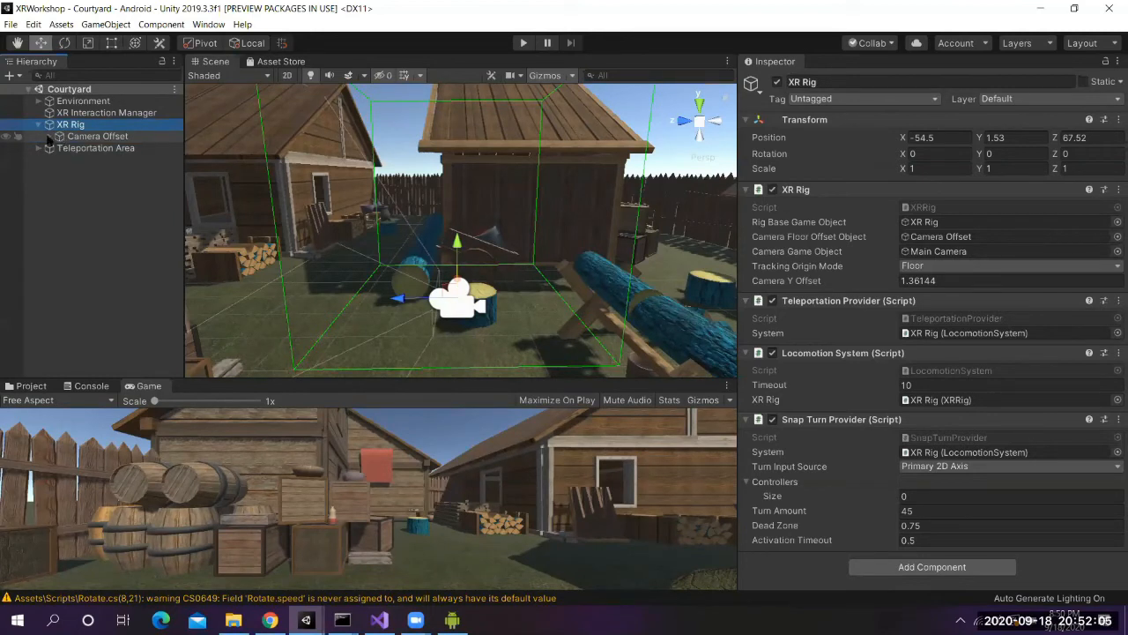
left_click(49, 140)
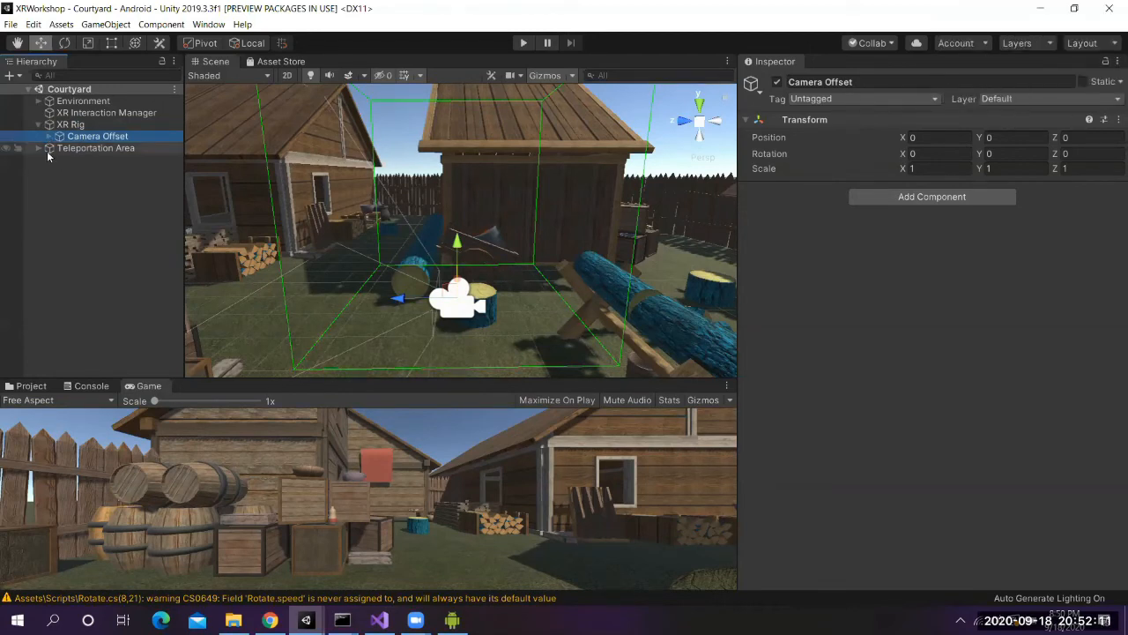
Check the position and attached scripts of the trunks under the Teleportation Area
left_click(38, 148)
left_click(74, 183)
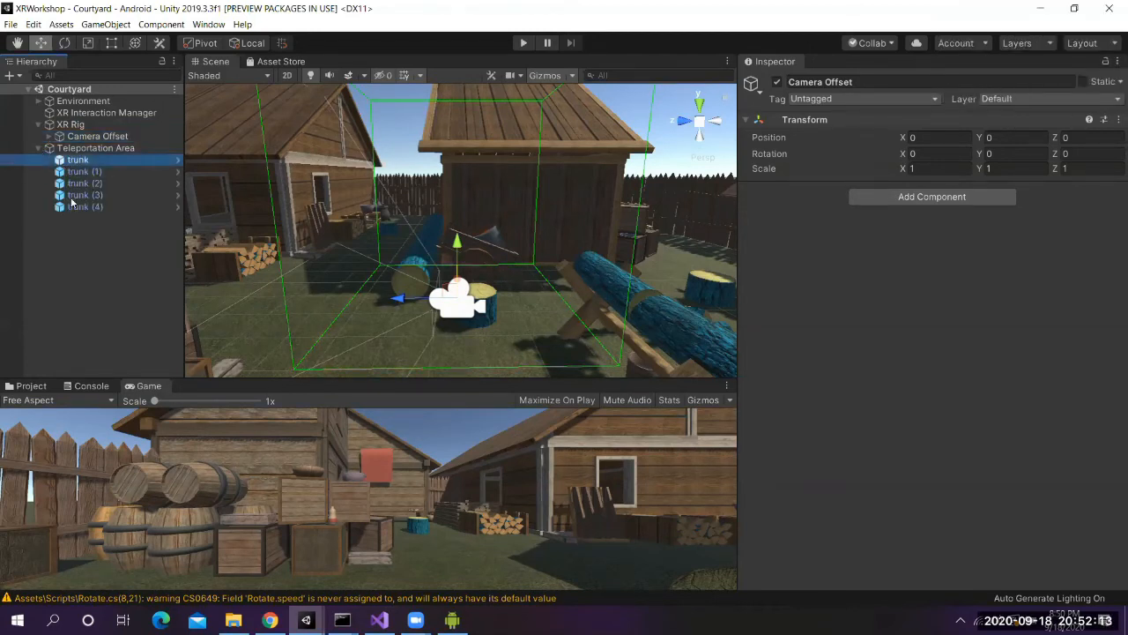
left_click(76, 214)
left_click(76, 194)
left_click(68, 172)
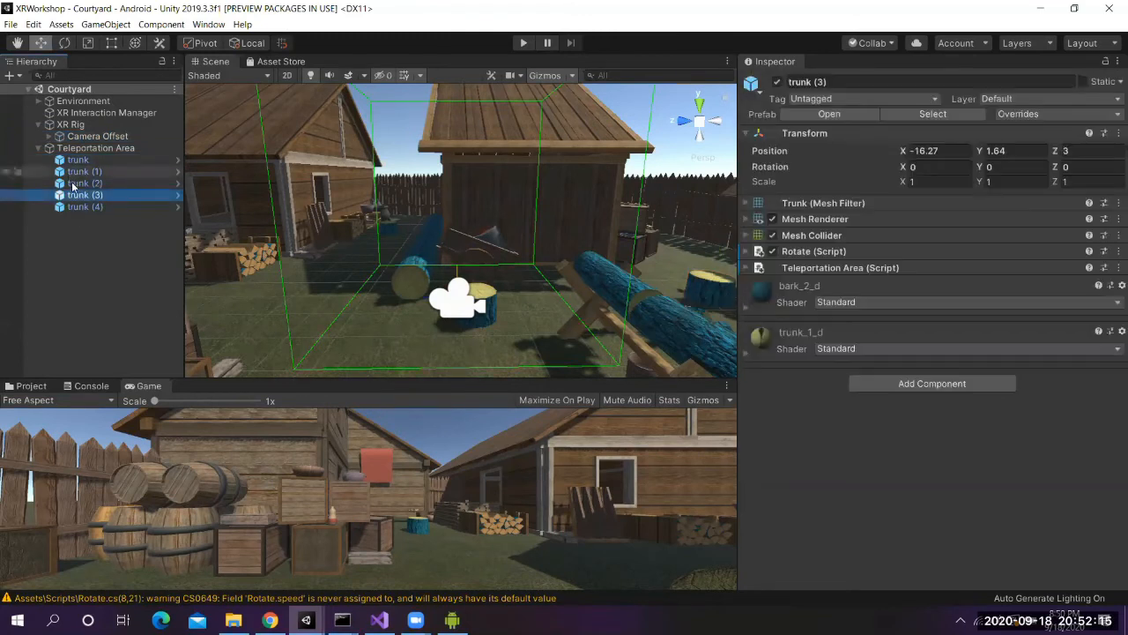
left_click(71, 182)
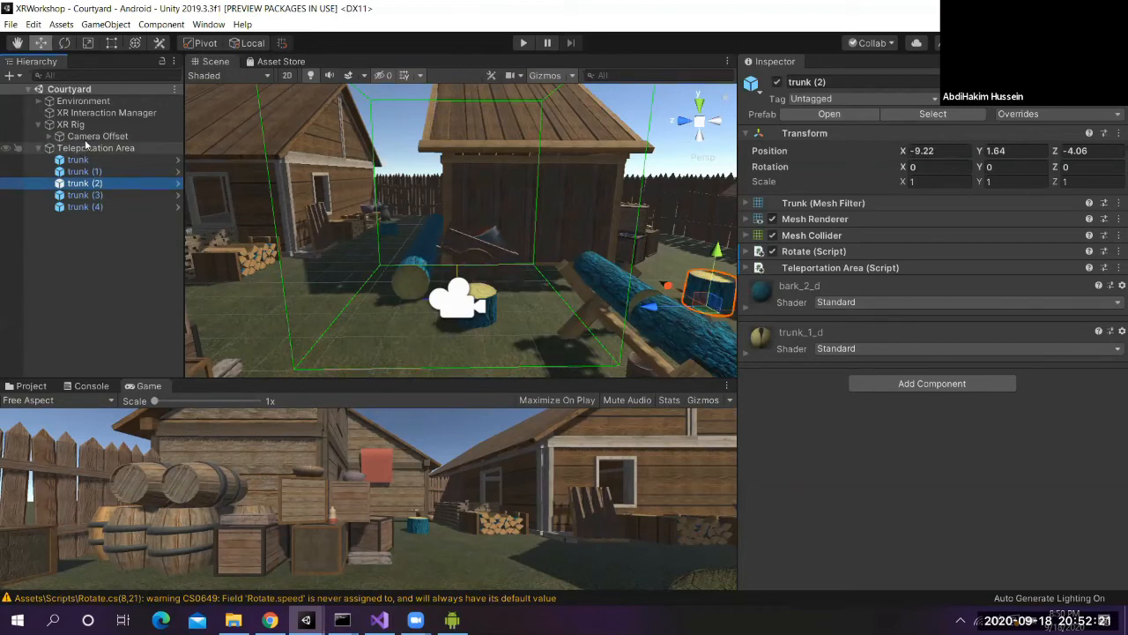
Raise the Main Camera under the XR Rig's Camera Offset to a Y position of 1.12 and save the Courtyard scene
left_click(61, 137)
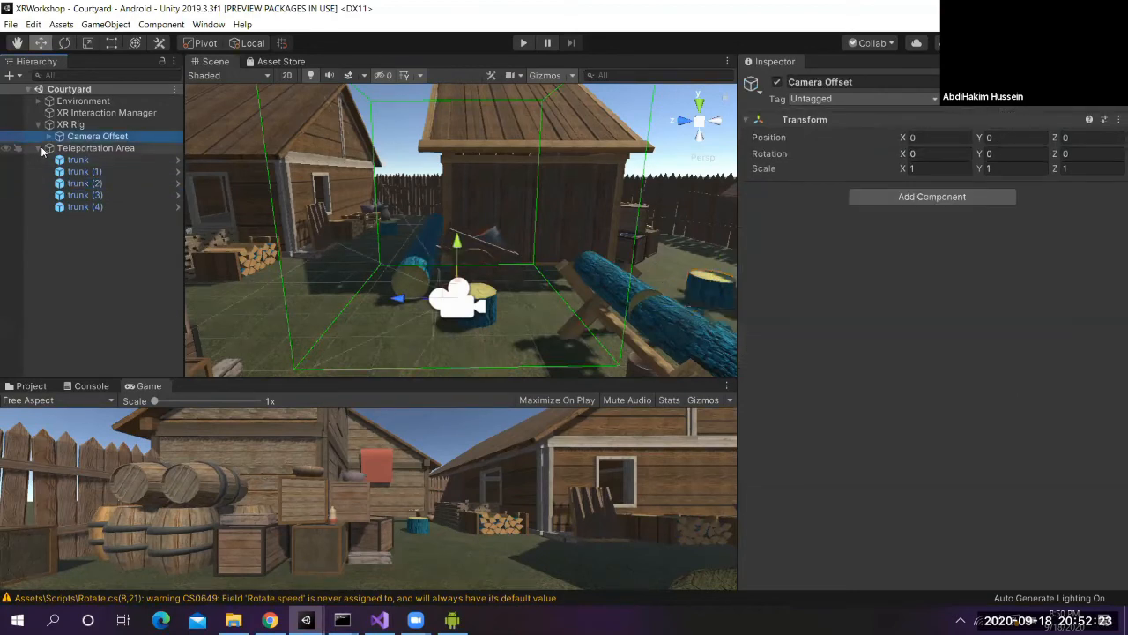
left_click(40, 147)
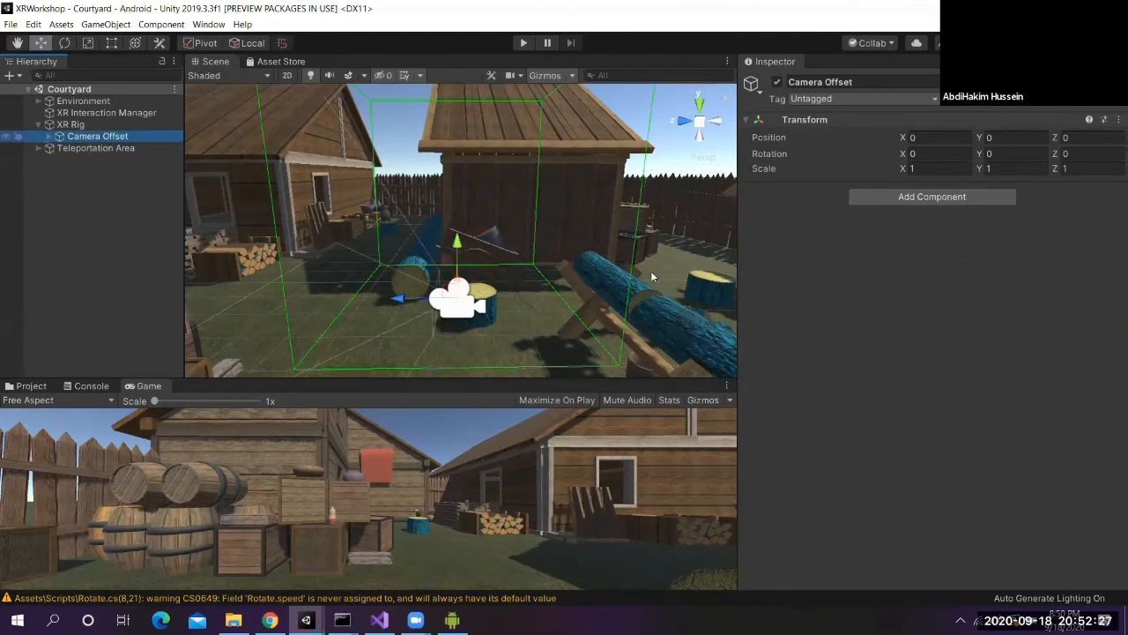
key("Right")
key("Down")
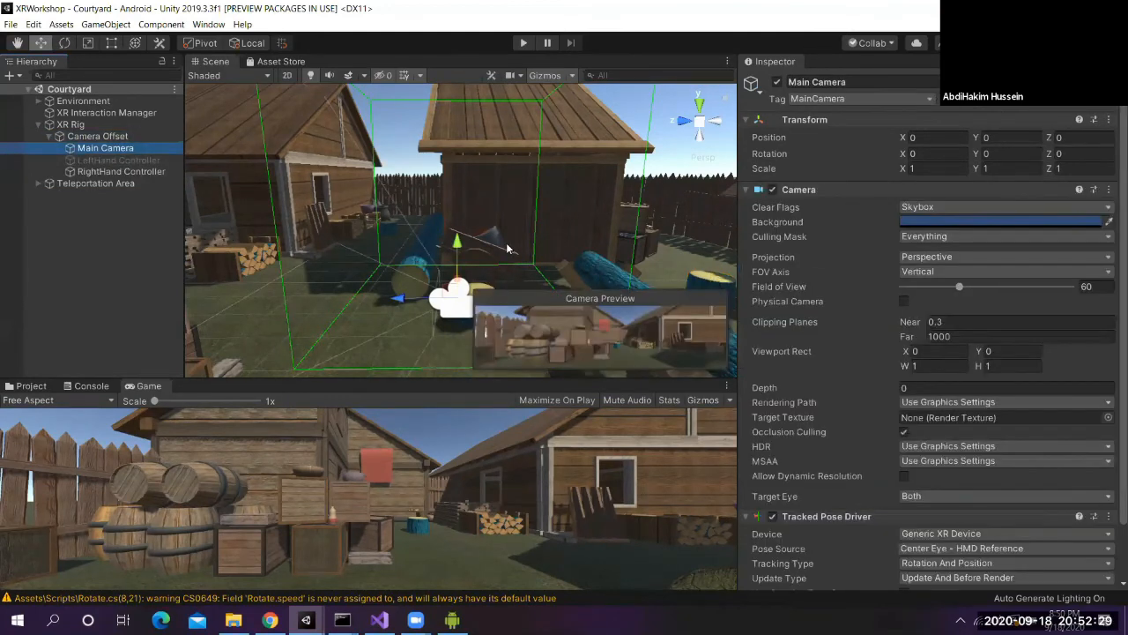
key("f")
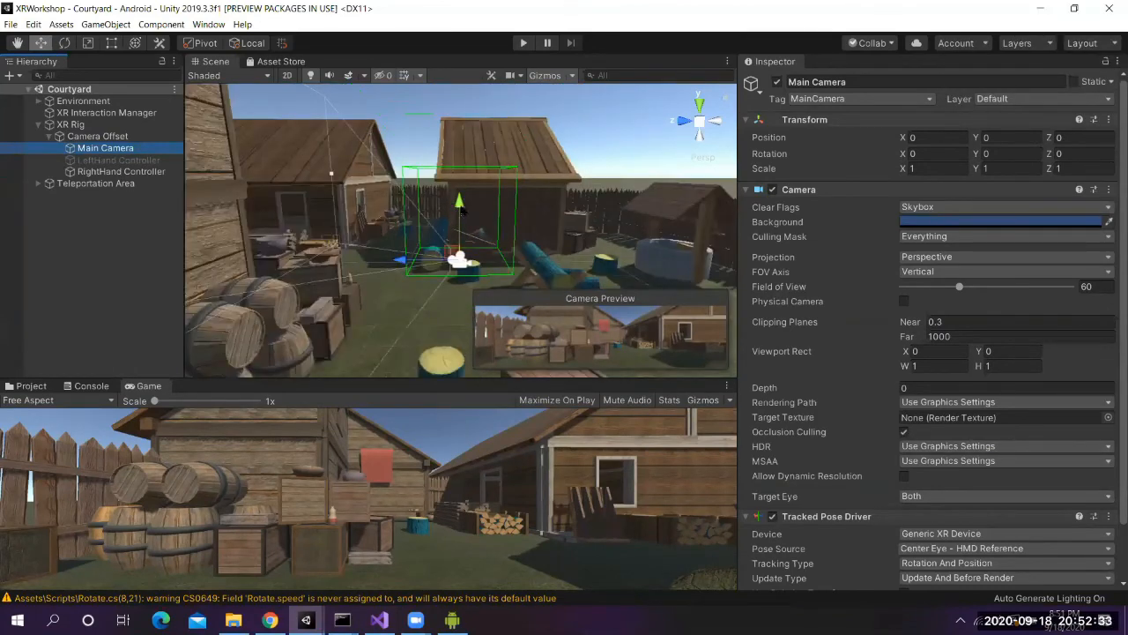
left_click_drag(461, 201, 460, 188)
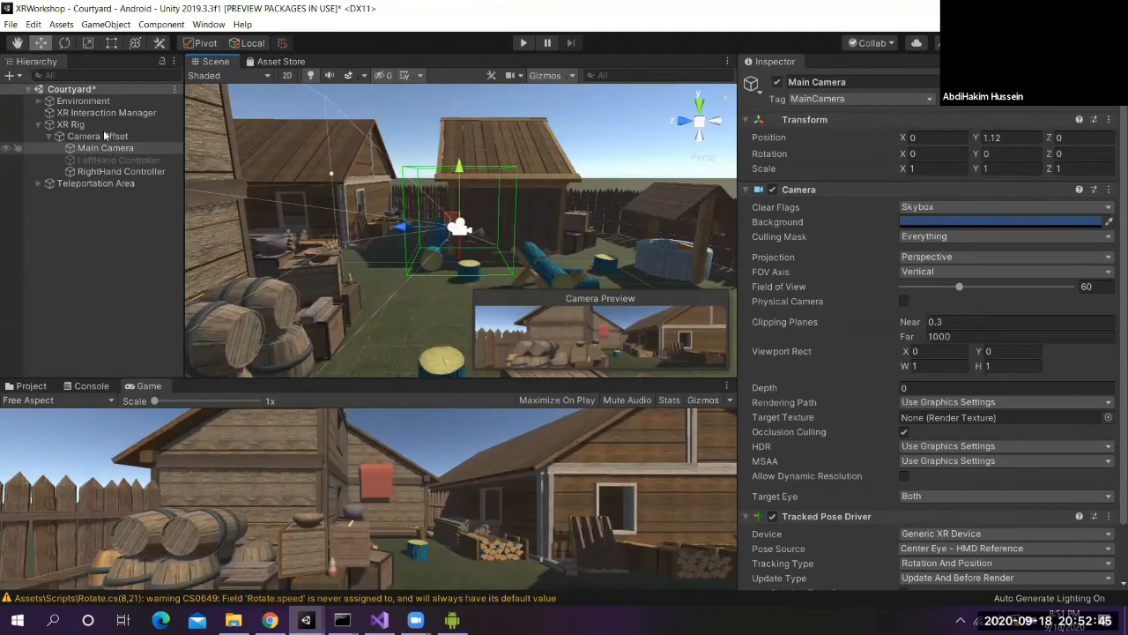
right_click(82, 91)
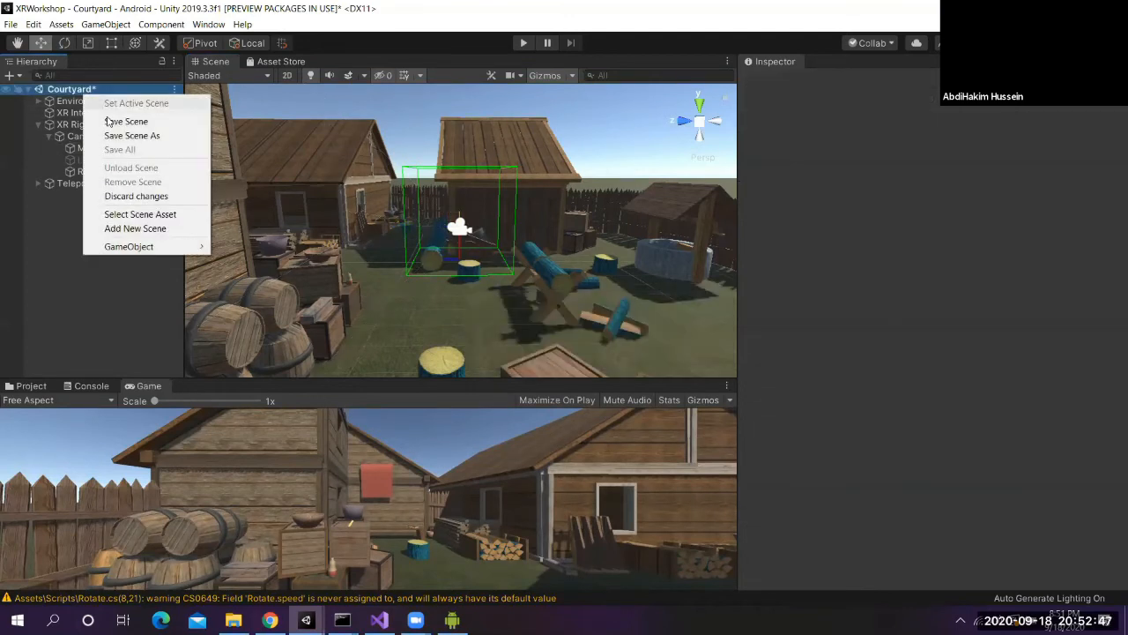
left_click(107, 120)
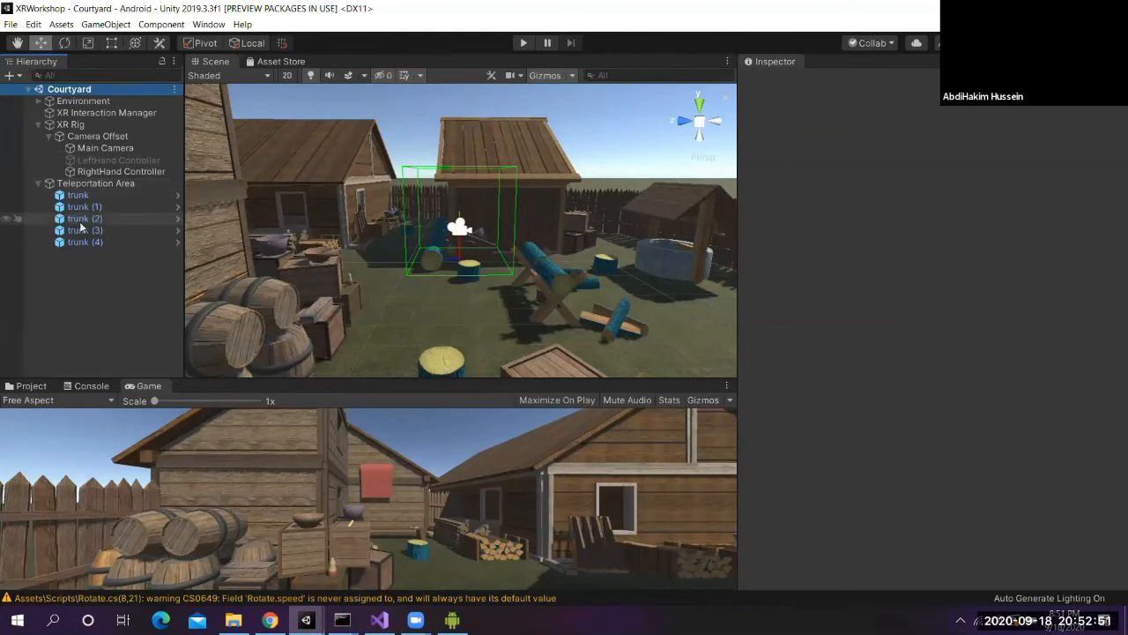
Compare the Main Camera's position with the positions of all five trunks under the Teleportation Area
left_click(88, 150)
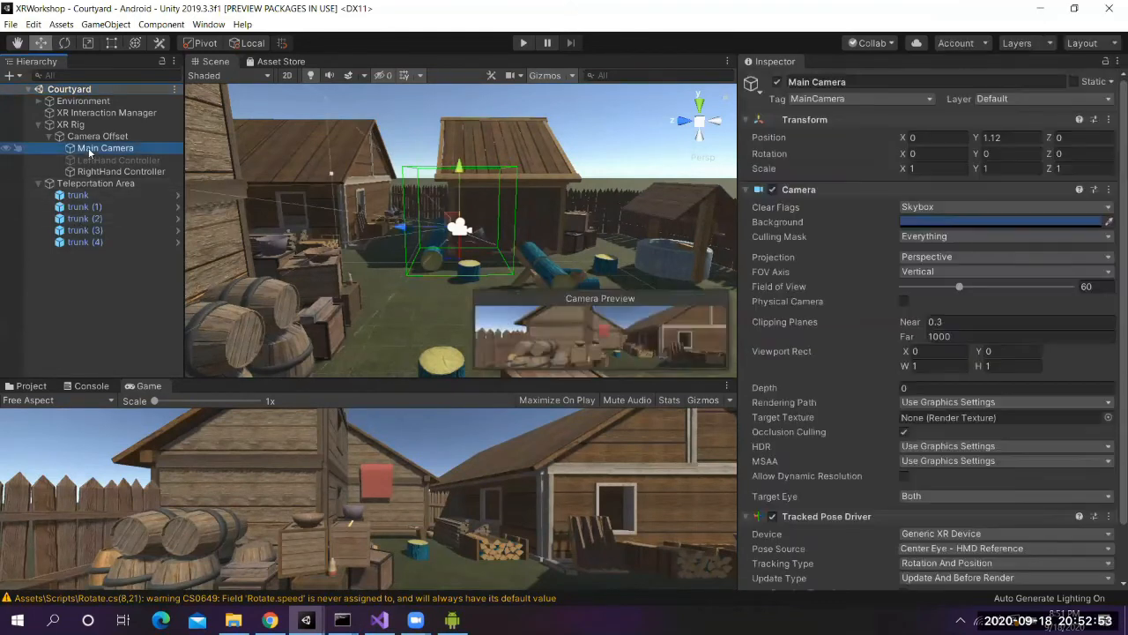
left_click(95, 199)
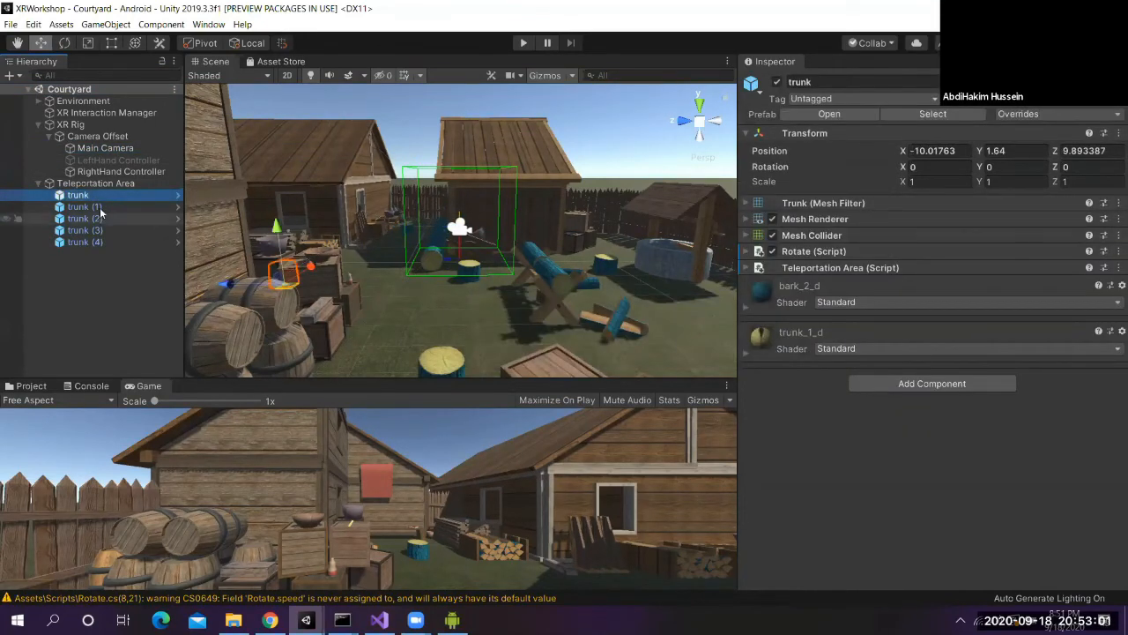
left_click(100, 207)
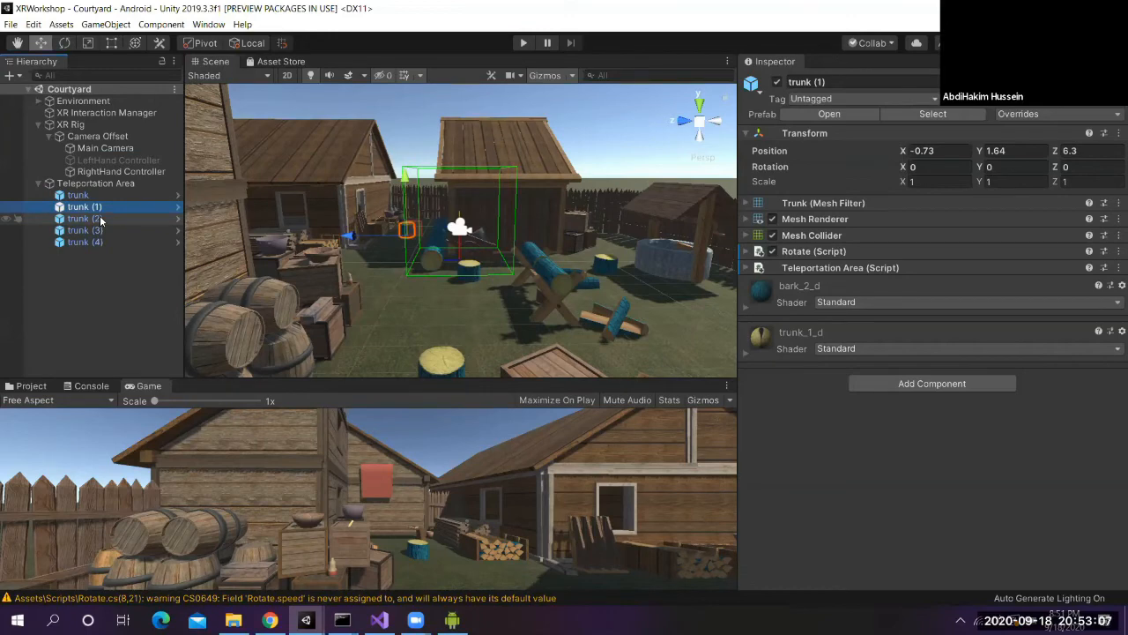
left_click(100, 218)
left_click(104, 230)
left_click(105, 244)
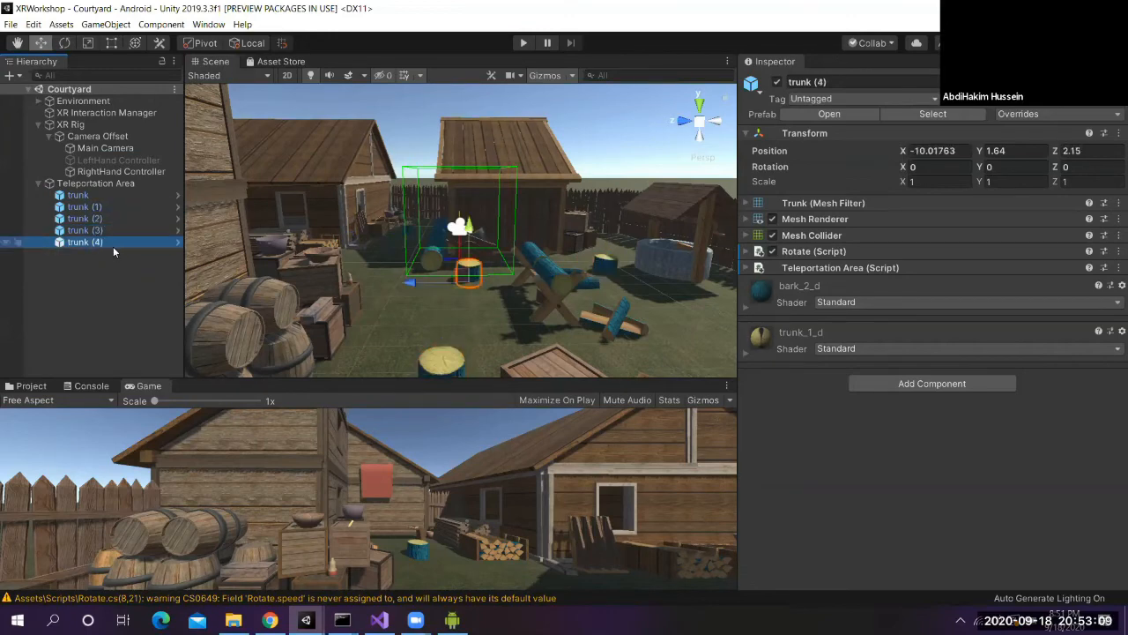
Lower the Main Camera to a Y position of 1.07 and save the Courtyard scene
left_click(105, 148)
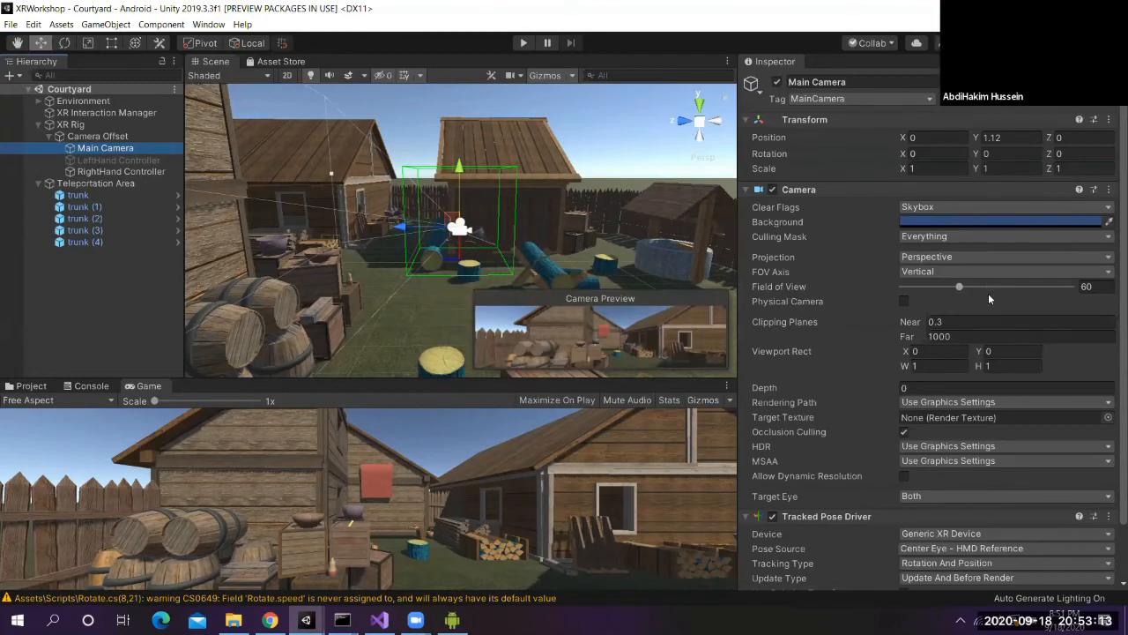
left_click(458, 166)
left_click_drag(459, 165, 459, 167)
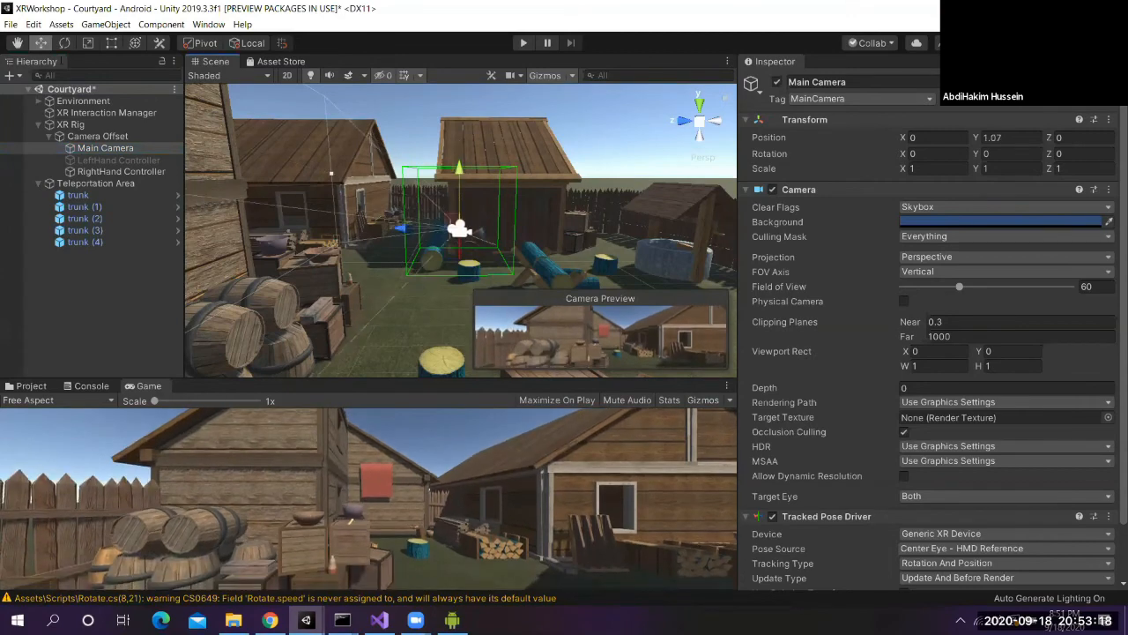
right_click(88, 92)
left_click(108, 112)
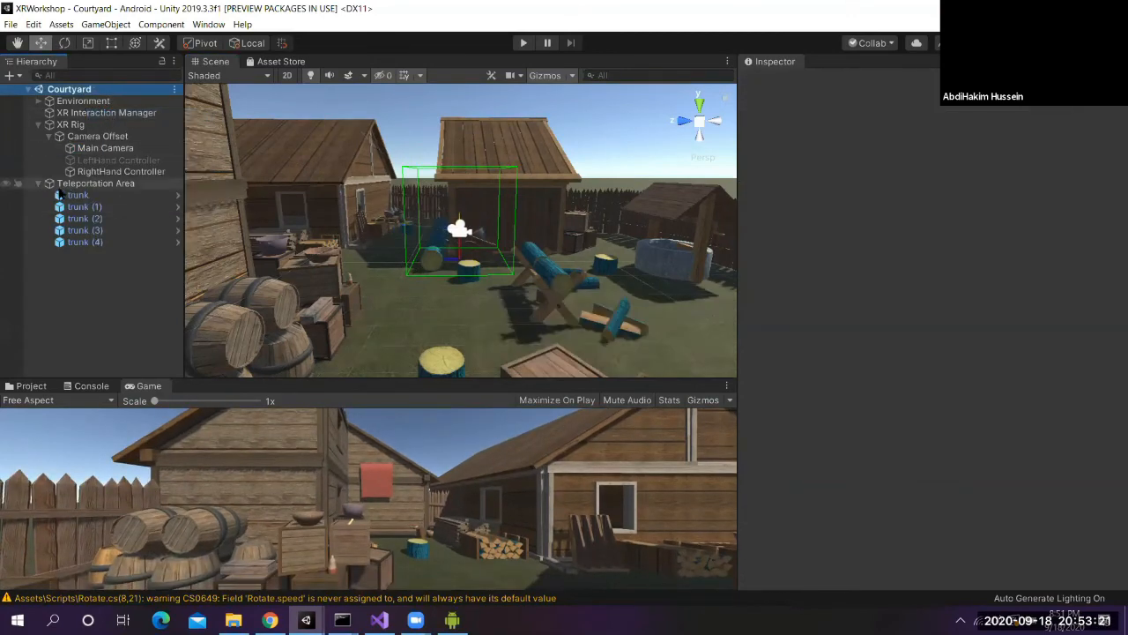
Check the trunk positions against the Main Camera again and inspect the RightHand Controller's placement in the scene
left_click(84, 199)
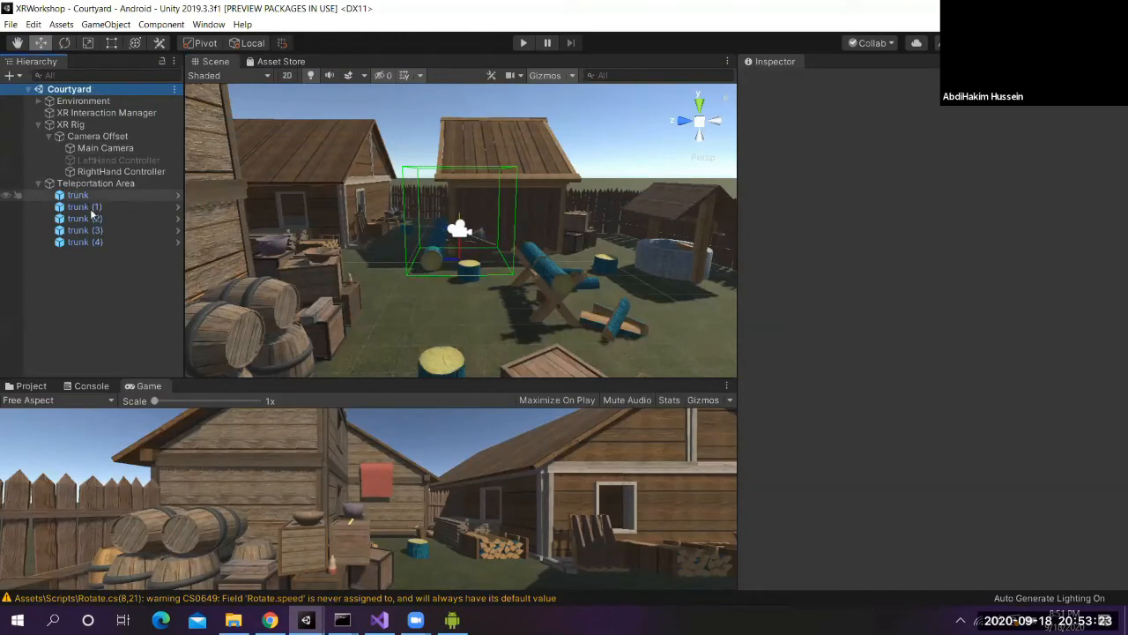
left_click(99, 231)
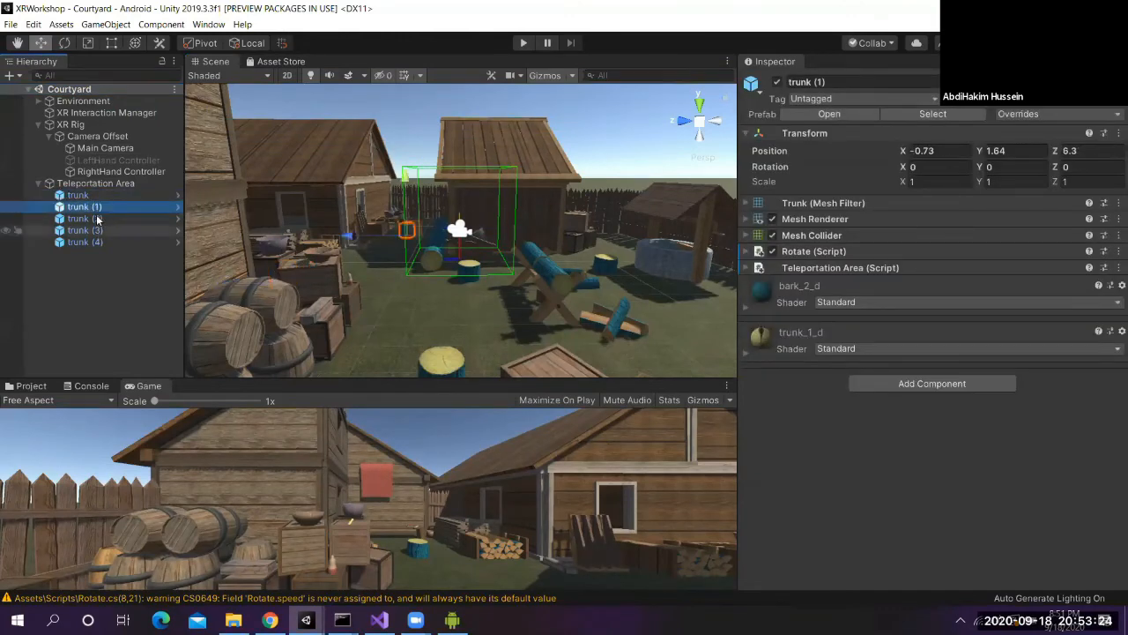
left_click(104, 149)
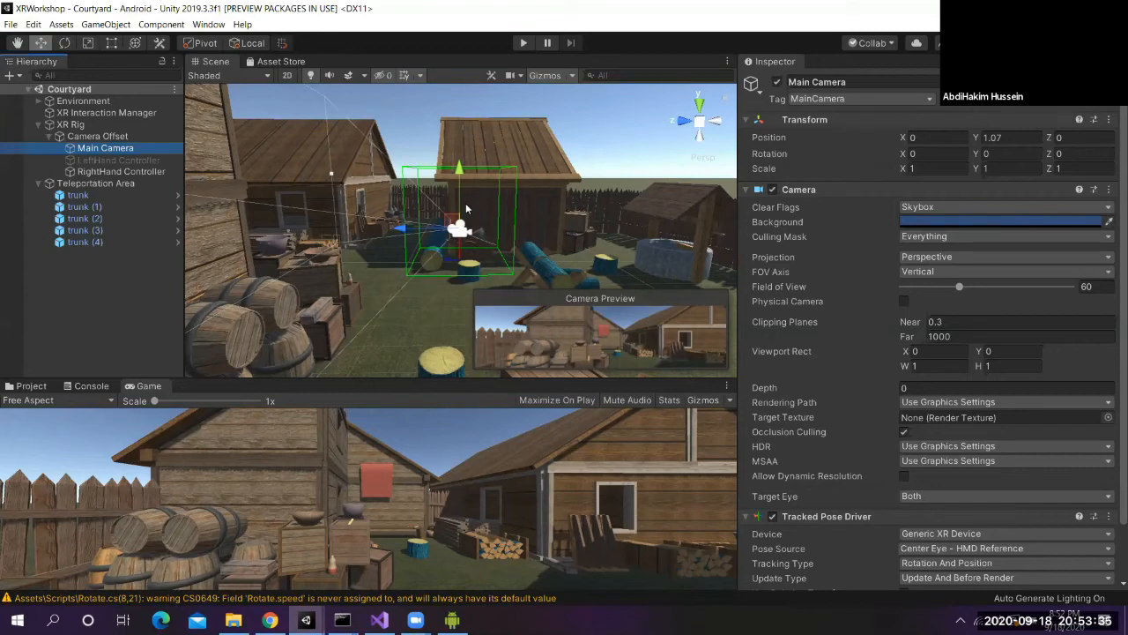
left_click(121, 171)
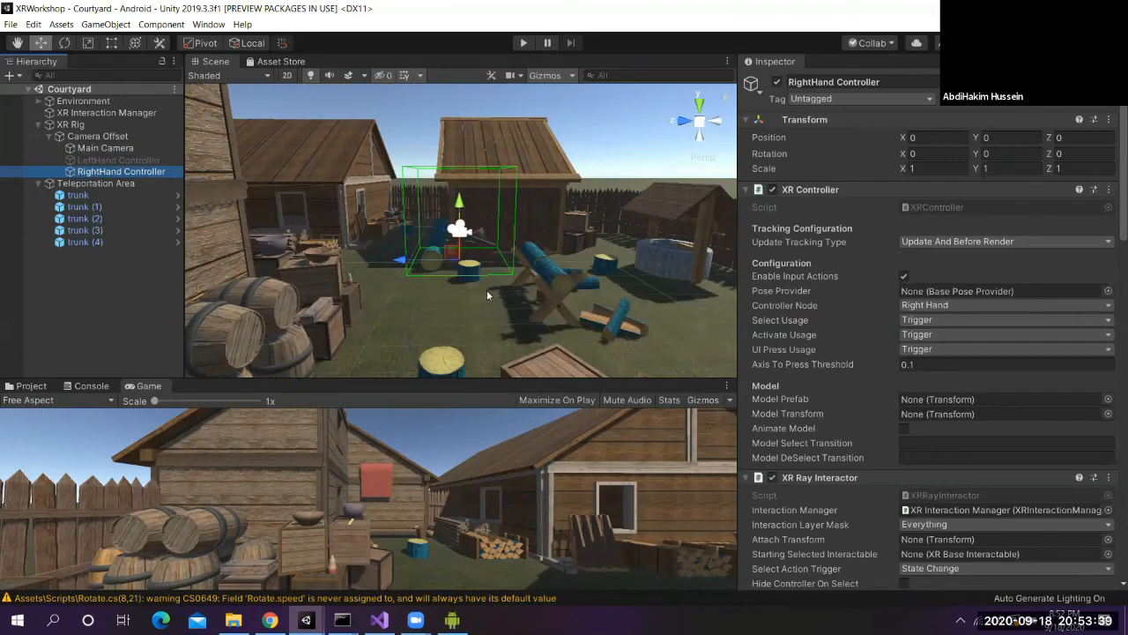
scroll(487, 290, "up", 5)
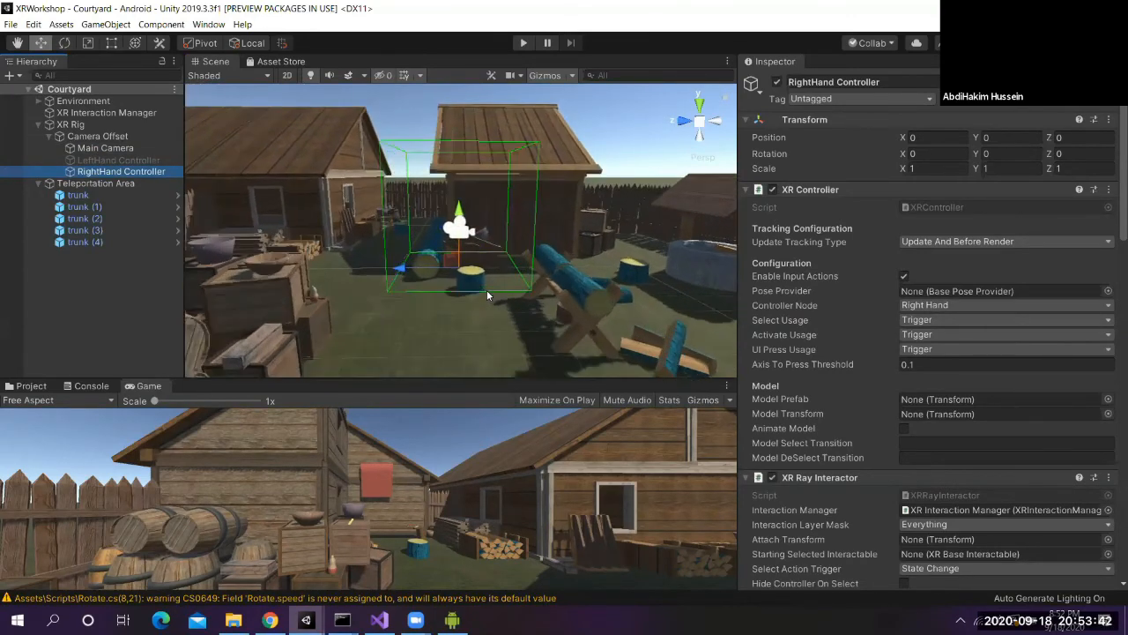
scroll(487, 290, "up", 4)
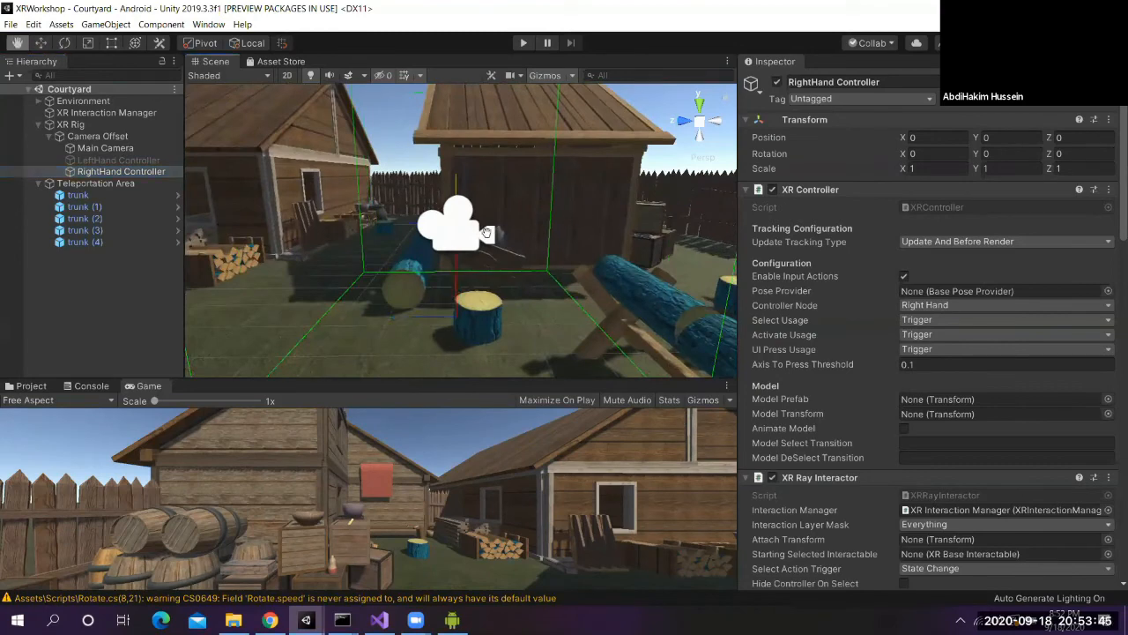
scroll(454, 275, "down", 3)
left_click_drag(454, 275, 417, 225)
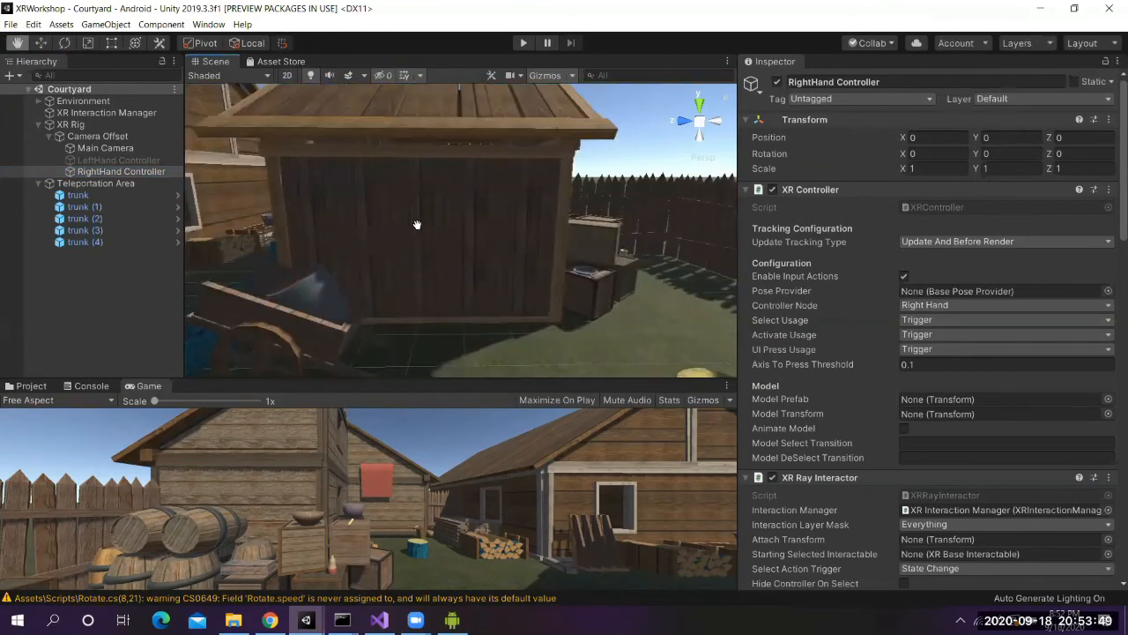
key("f")
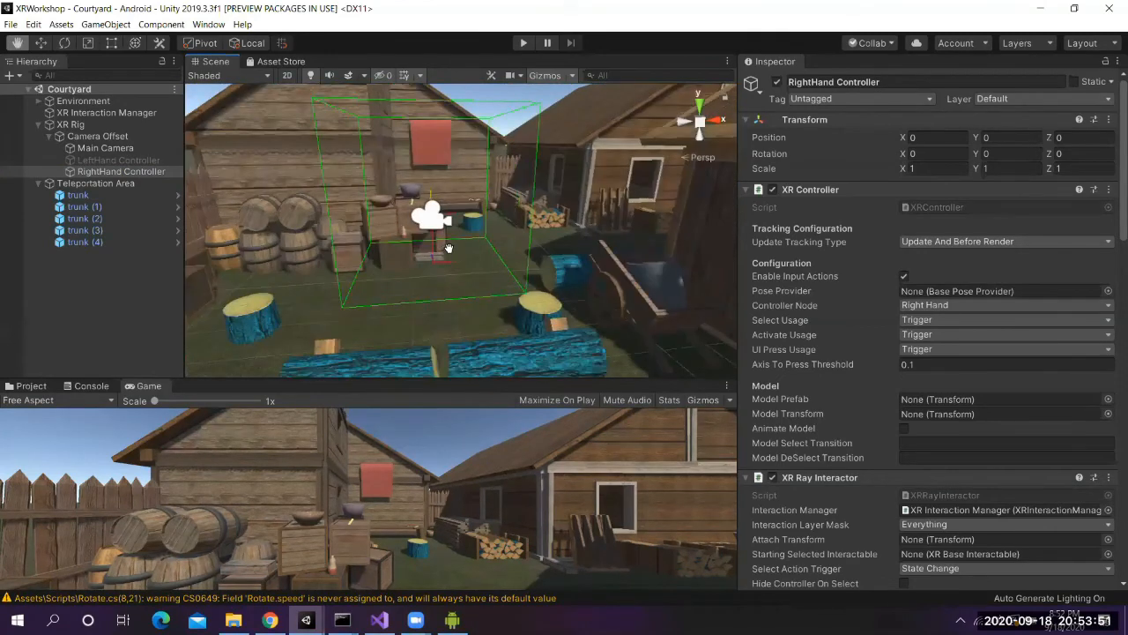
scroll(449, 249, "up", 2)
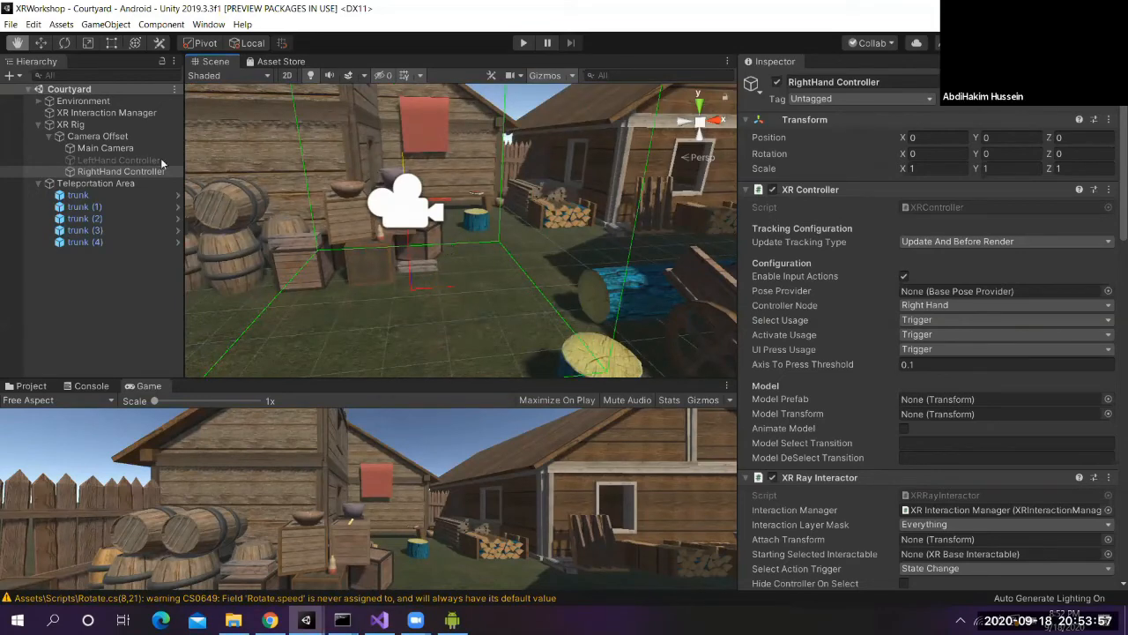
Review the Main Camera's transform and the RightHand Controller's XR Controller, XR Ray Interactor, Line Renderer and XR Interactor Line Visual settings
left_click(136, 148)
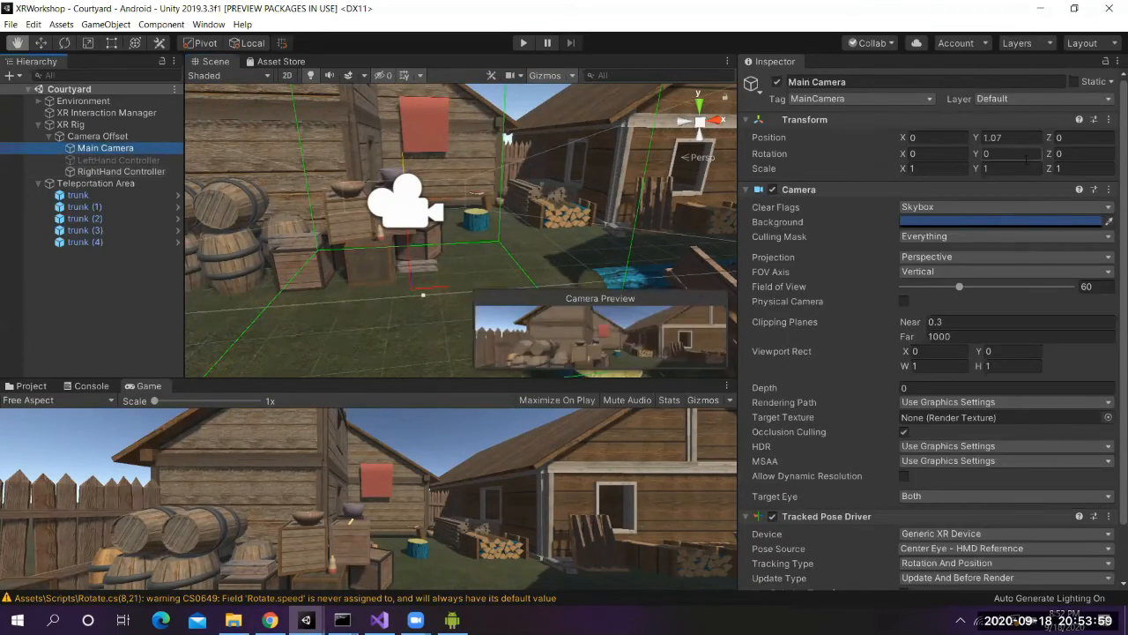
left_click(123, 171)
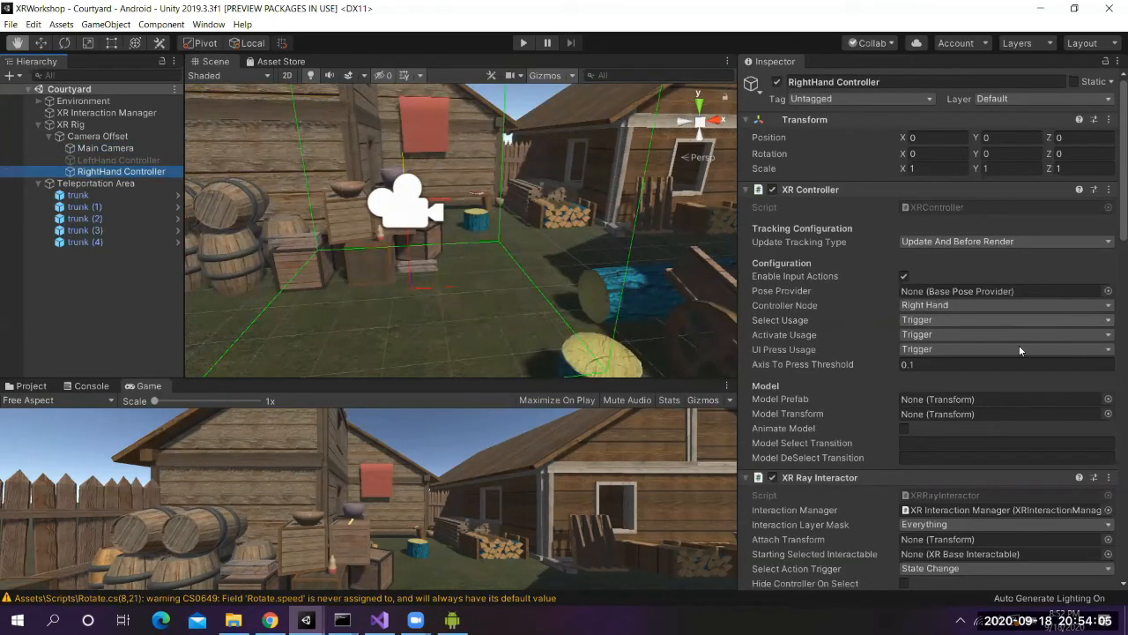
scroll(1028, 459, "down", 6)
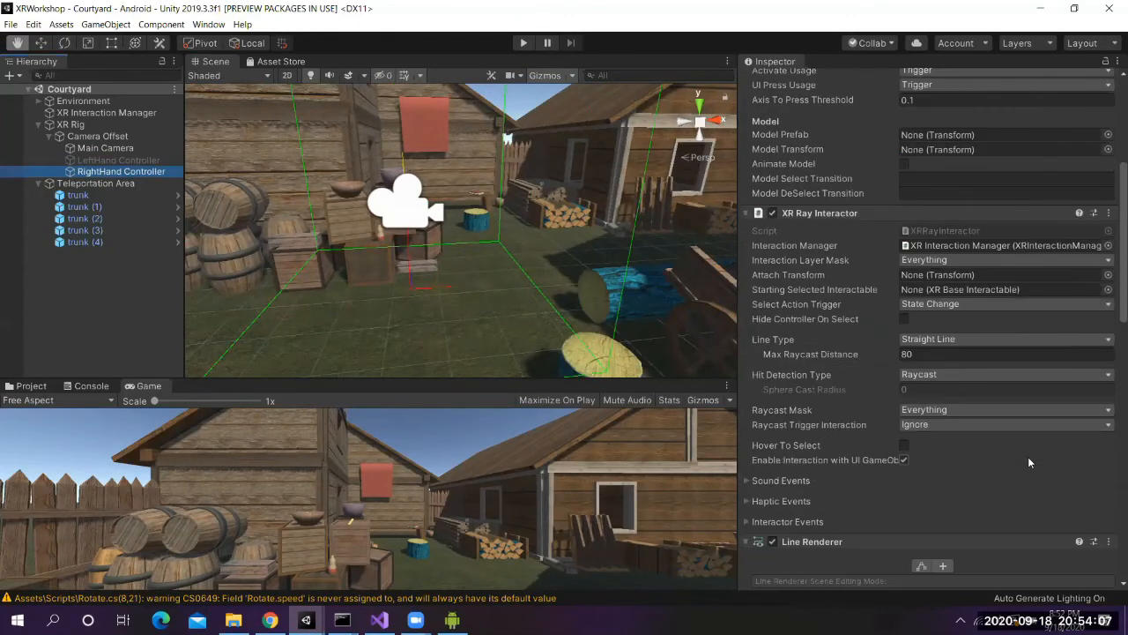
scroll(1028, 462, "down", 3)
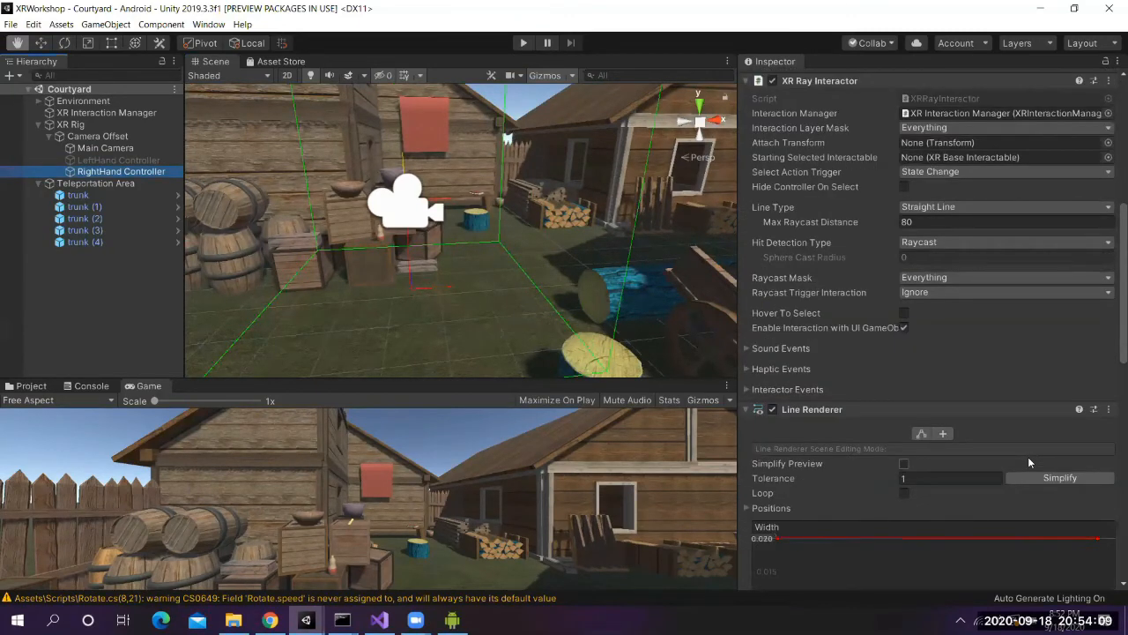
scroll(1028, 462, "down", 12)
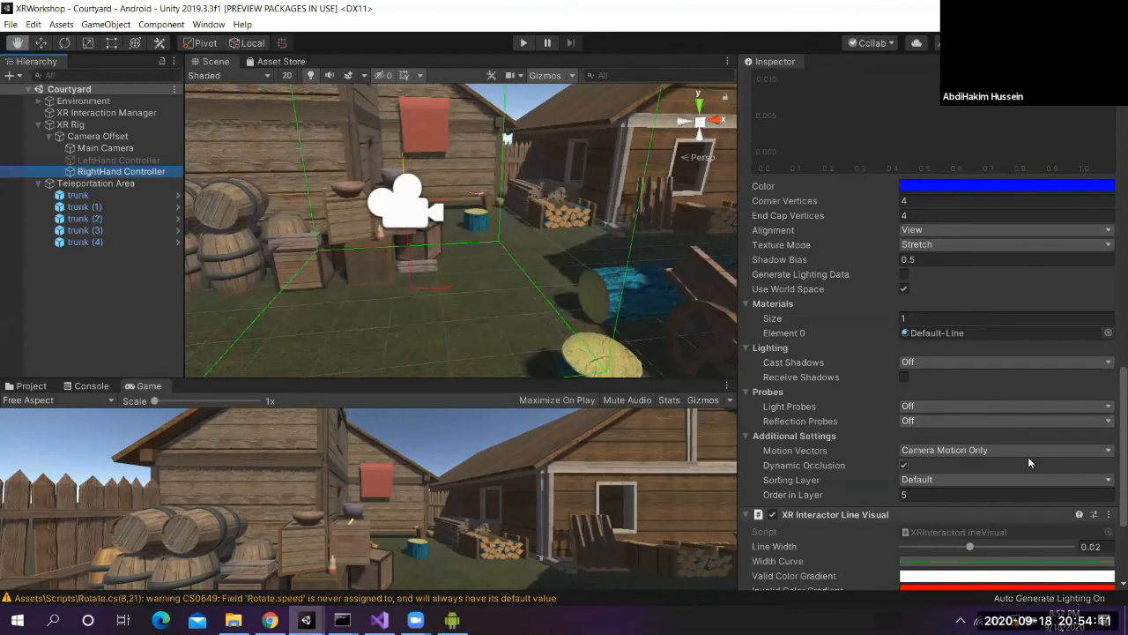
scroll(1028, 453, "down", 4)
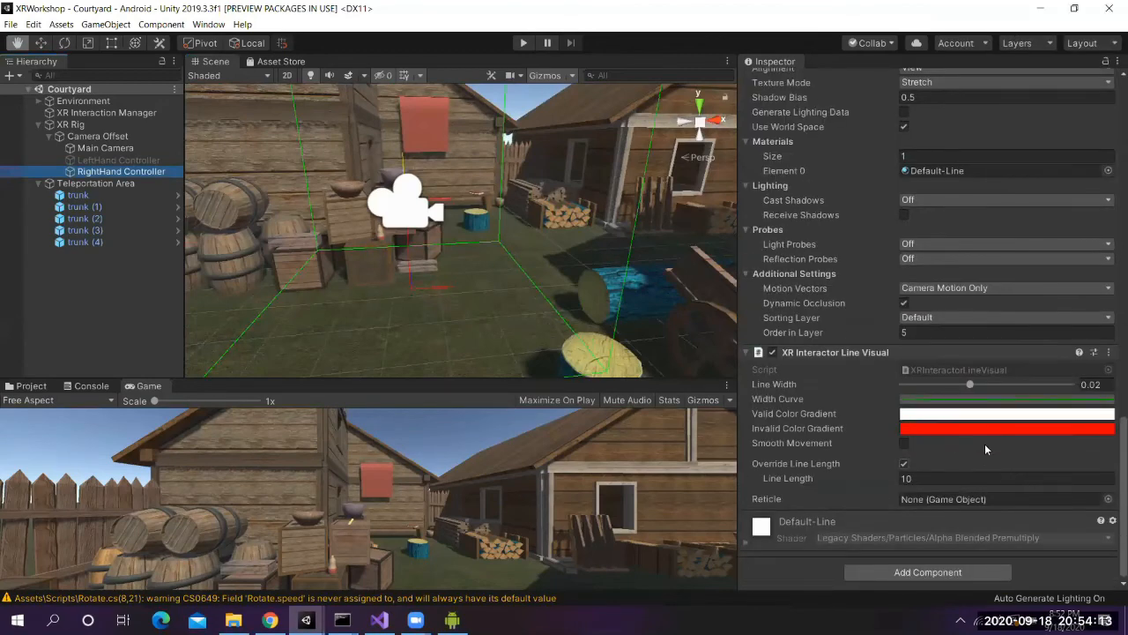
scroll(1008, 441, "up", 15)
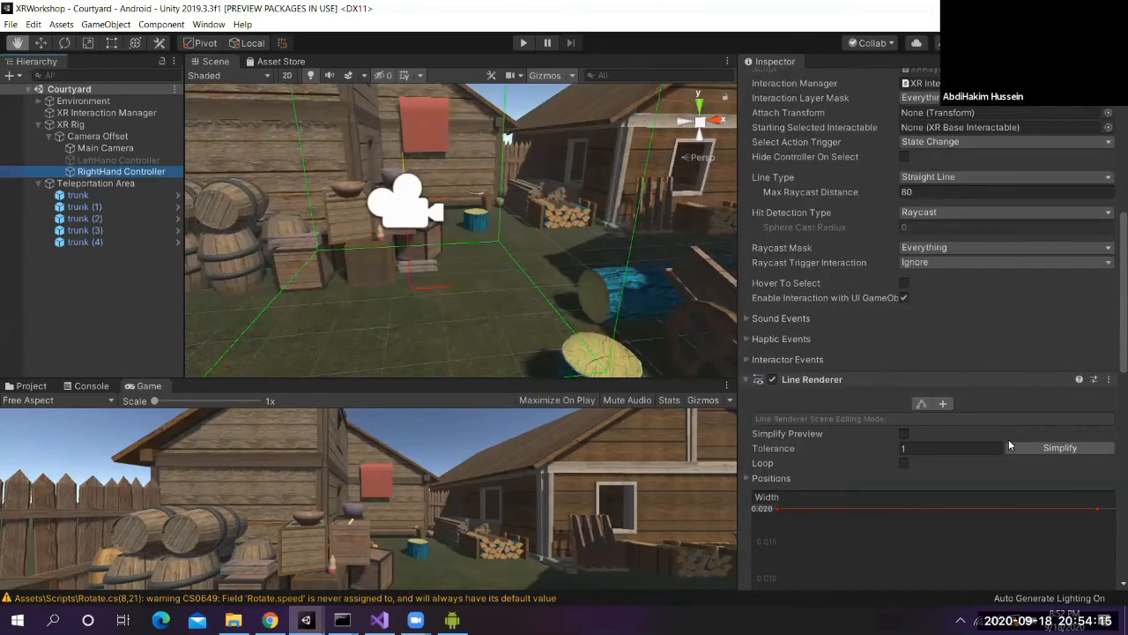
scroll(1009, 439, "up", 9)
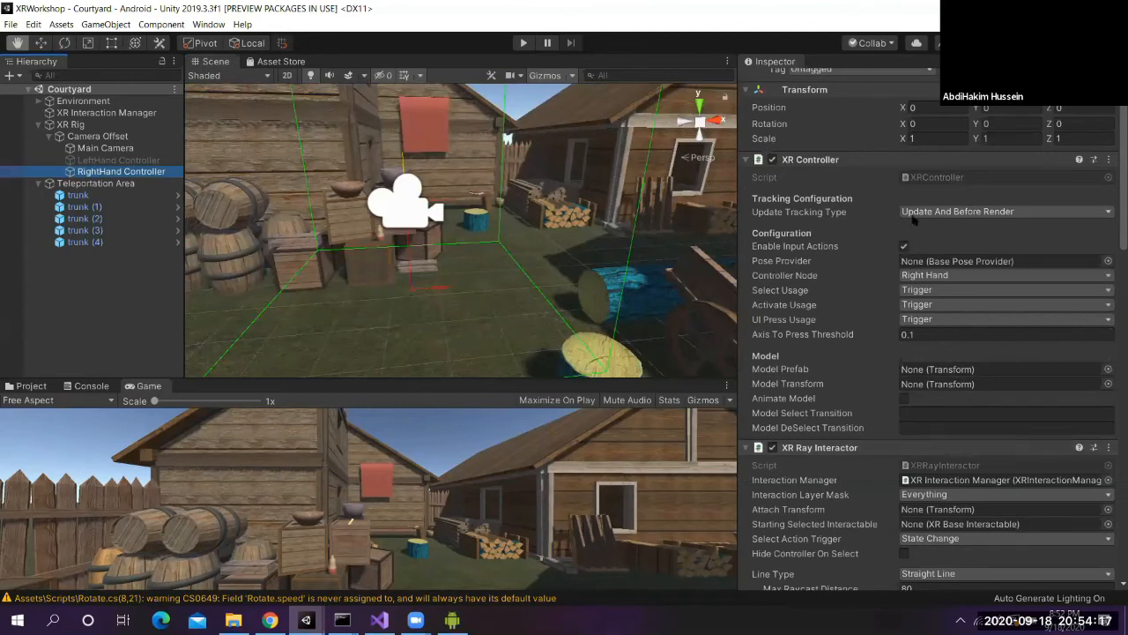
scroll(951, 404, "down", 6)
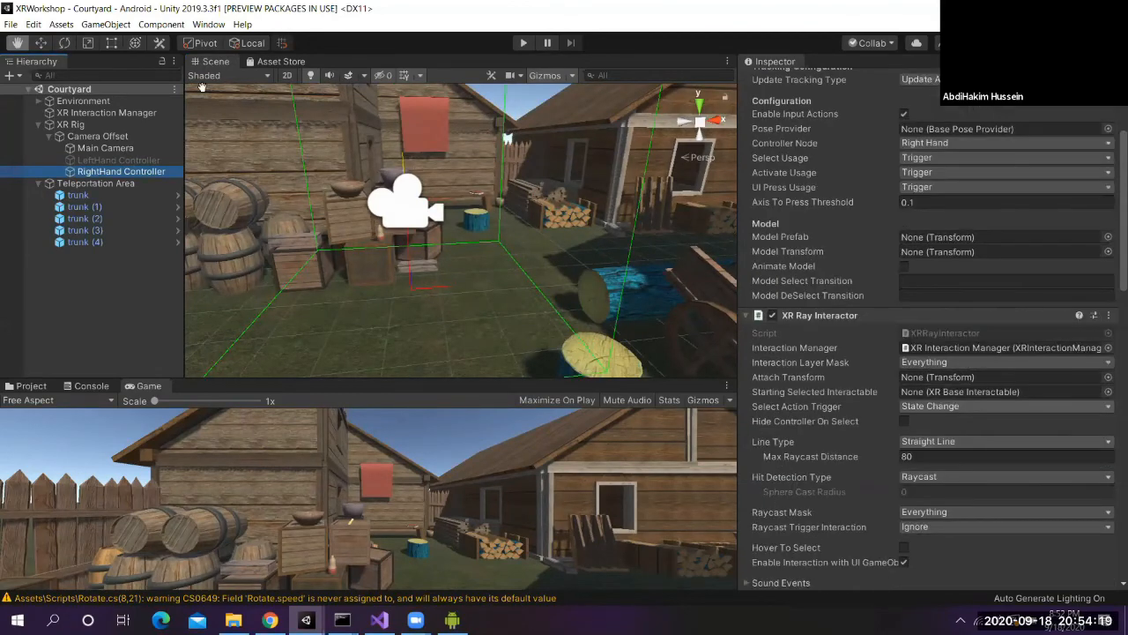
Build the project with the adjusted camera height and run it on the connected headset
left_click(11, 24)
left_click(51, 166)
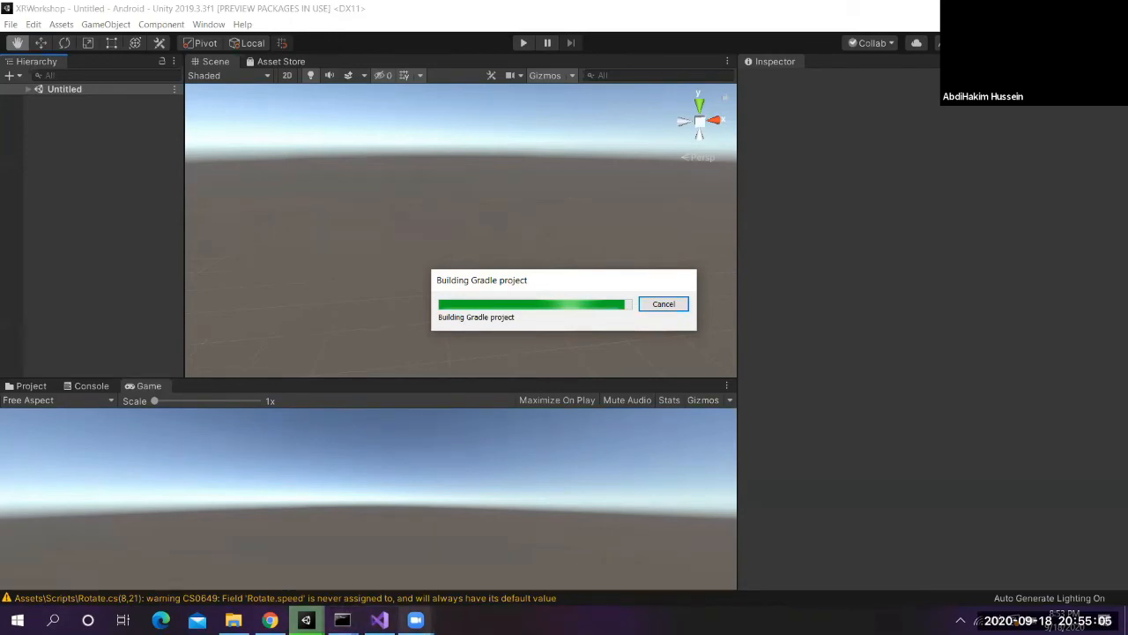
mouse_move(416, 619)
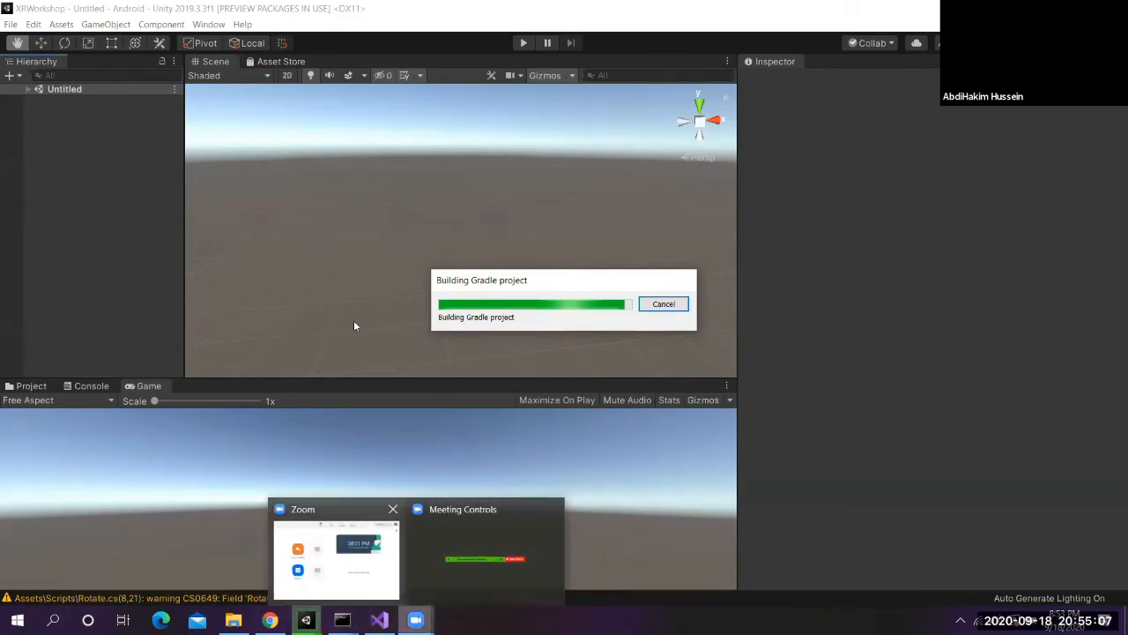
mouse_move(297, 536)
mouse_move(485, 547)
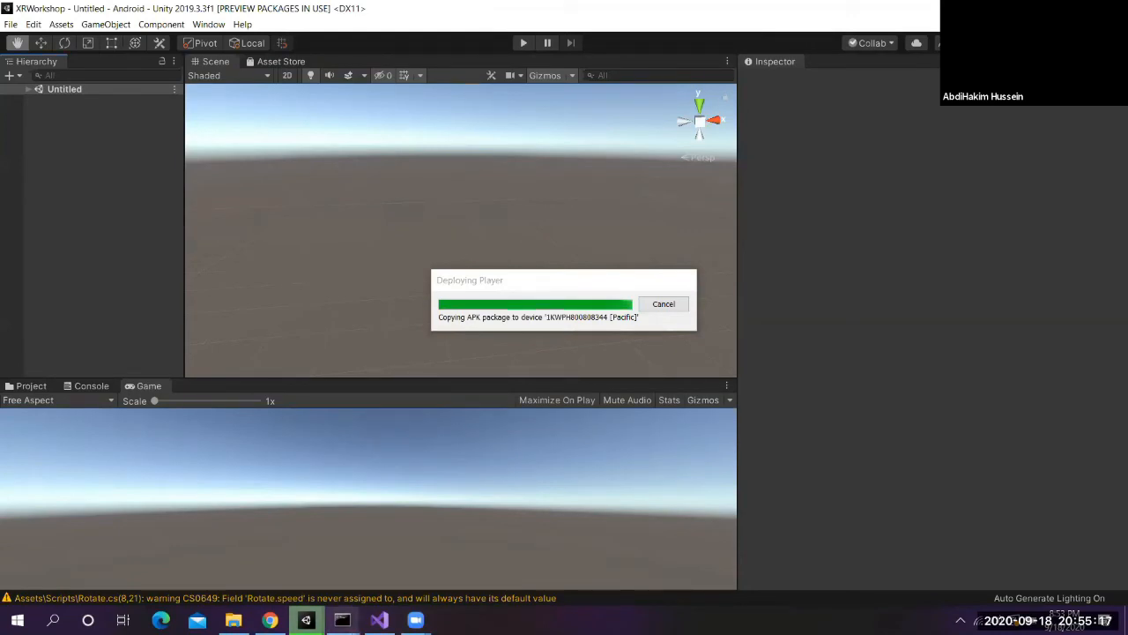
Switch to the command prompt and rerun scrcpy -b 25M -c 1000:1000:110:220 to mirror the headset display
mouse_move(342, 620)
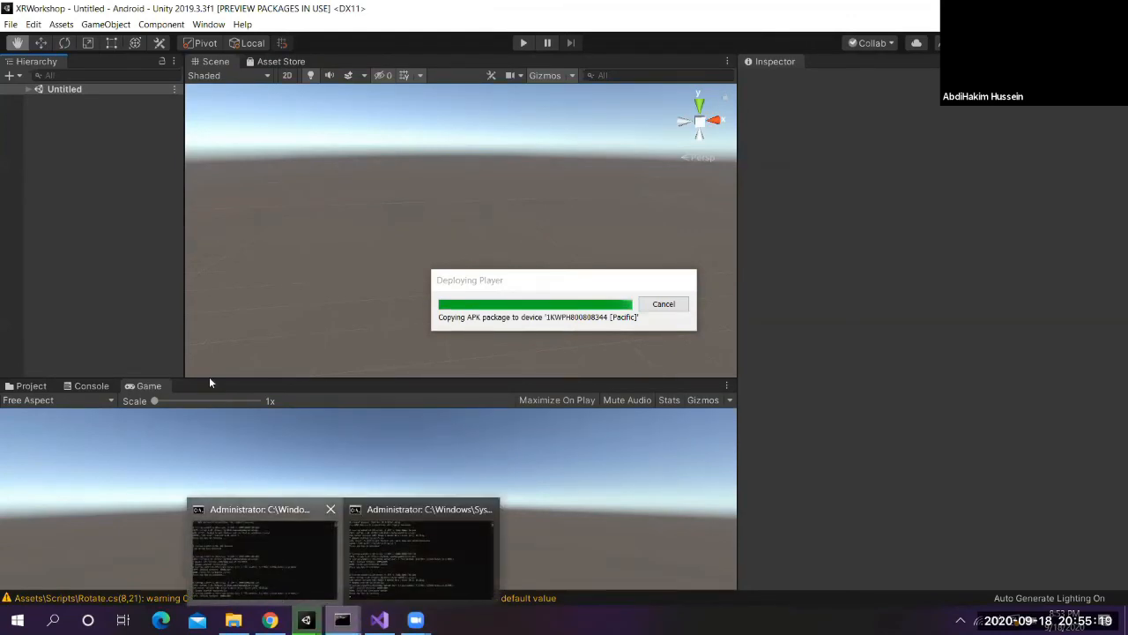
left_click(264, 555)
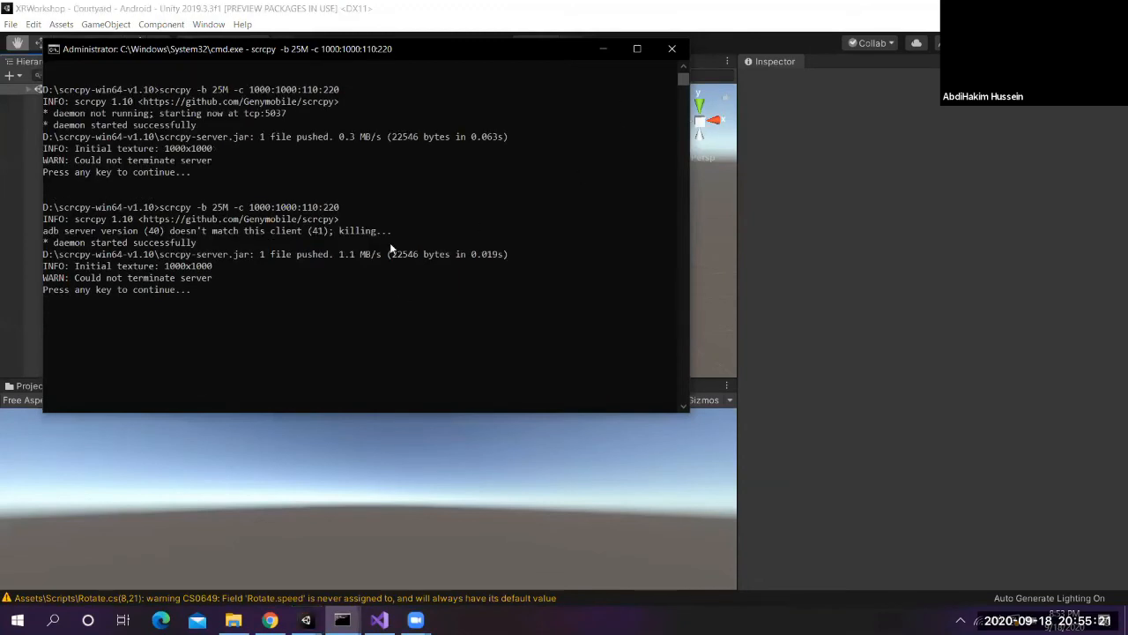
scroll(496, 187, "up", 4)
scroll(495, 187, "down", 5)
scroll(496, 187, "up", 5)
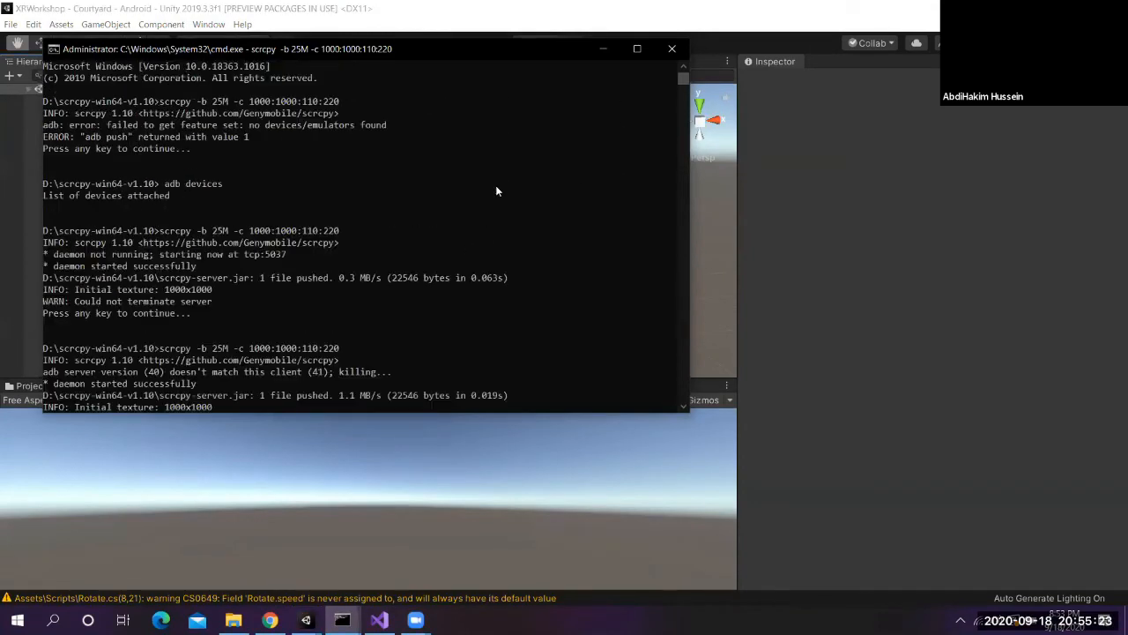
scroll(224, 341, "down", 4)
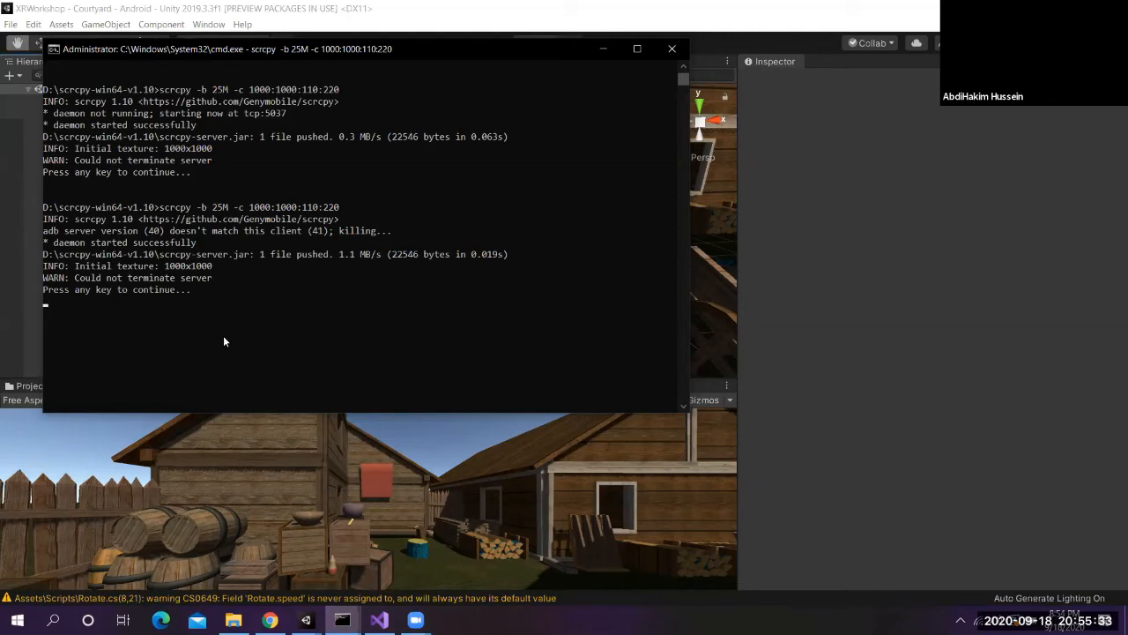
key("Return")
key("Up")
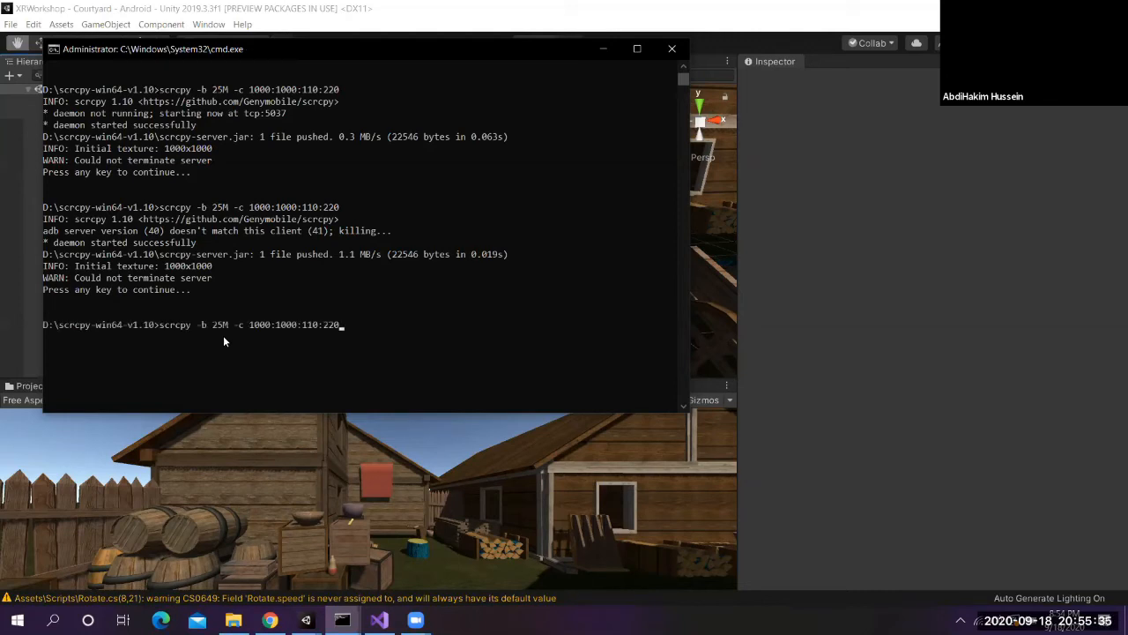
key("Return")
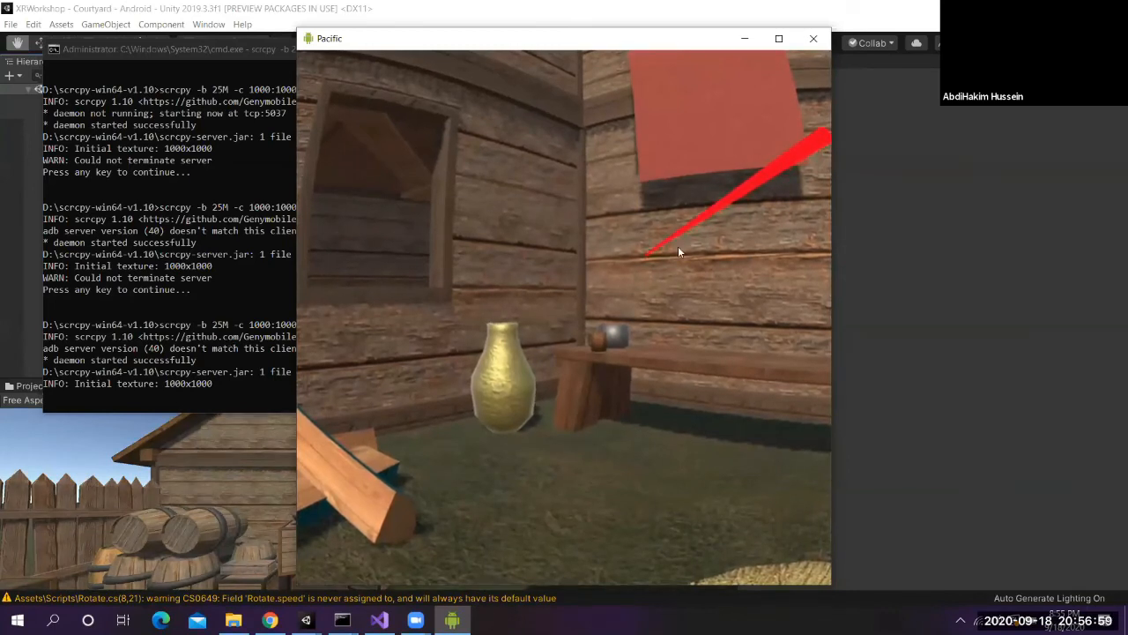
Minimize the headset mirror and command prompt, and check the Main Camera's transform in the Courtyard scene
left_click(733, 44)
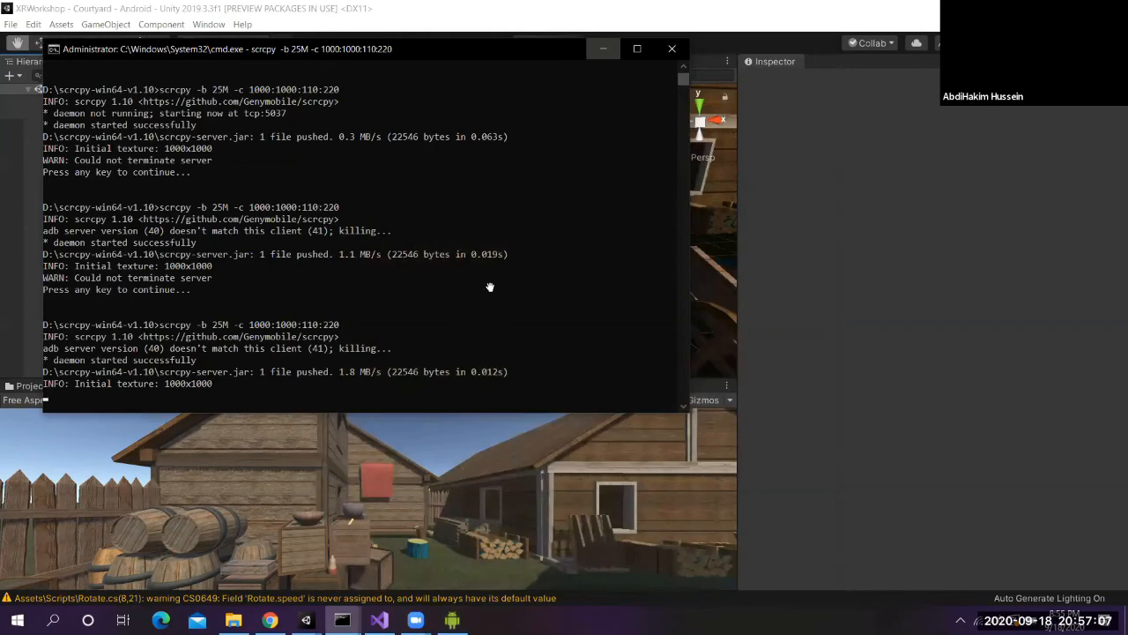
left_click(603, 49)
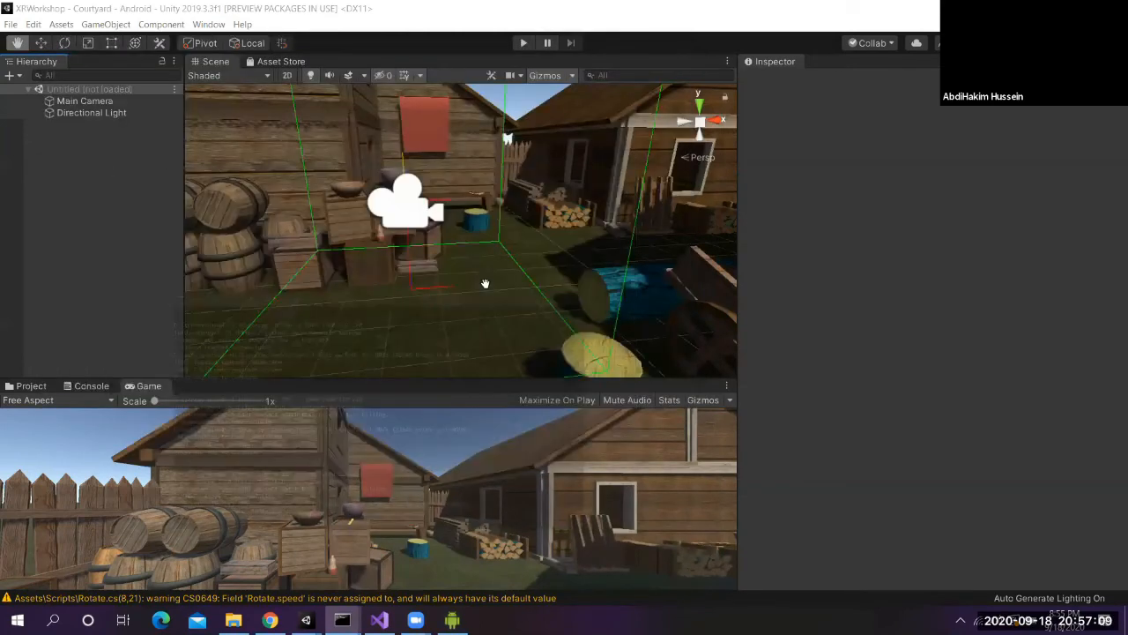
right_click_drag(268, 254, 309, 236)
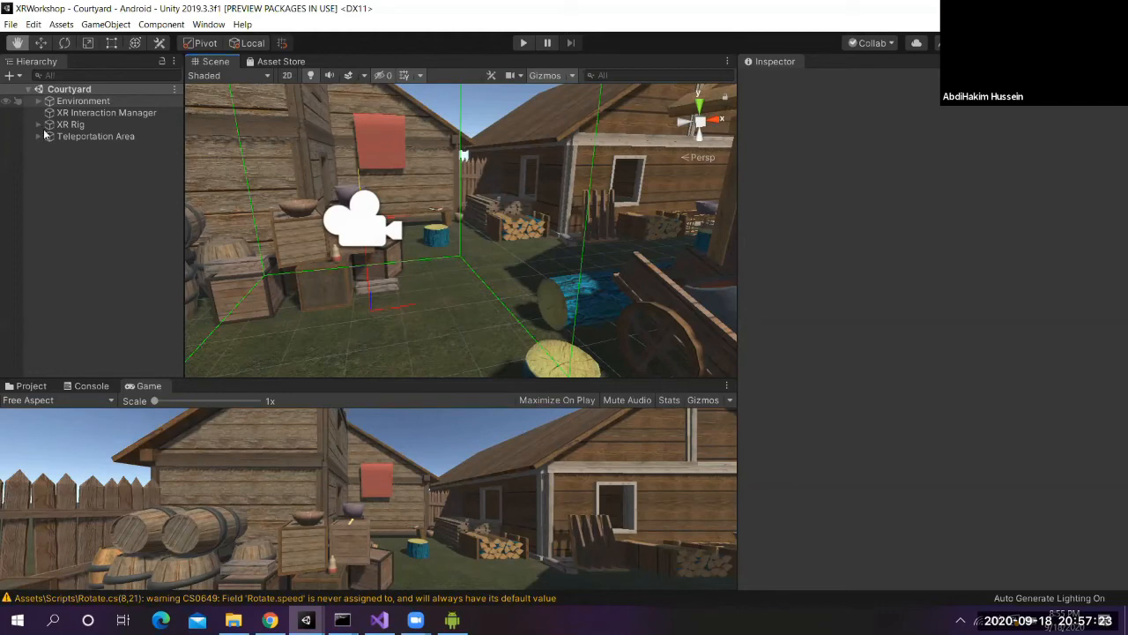
left_click(44, 131)
left_click(78, 151)
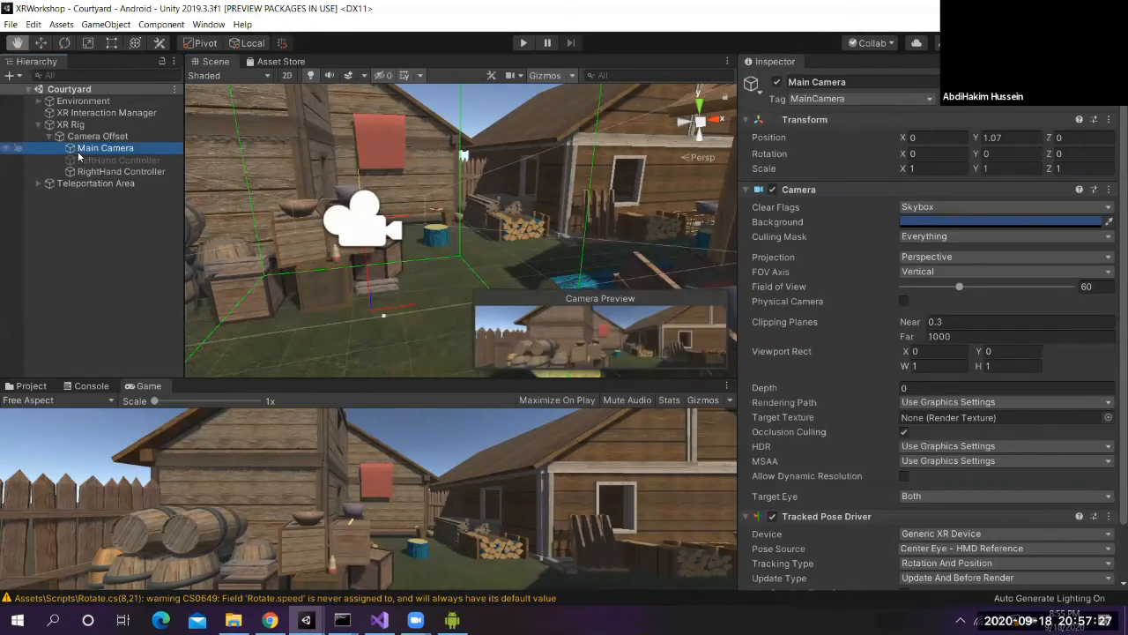
Inspect the shared transform and scene placement of all five trunks under Teleportation Area
left_click(38, 184)
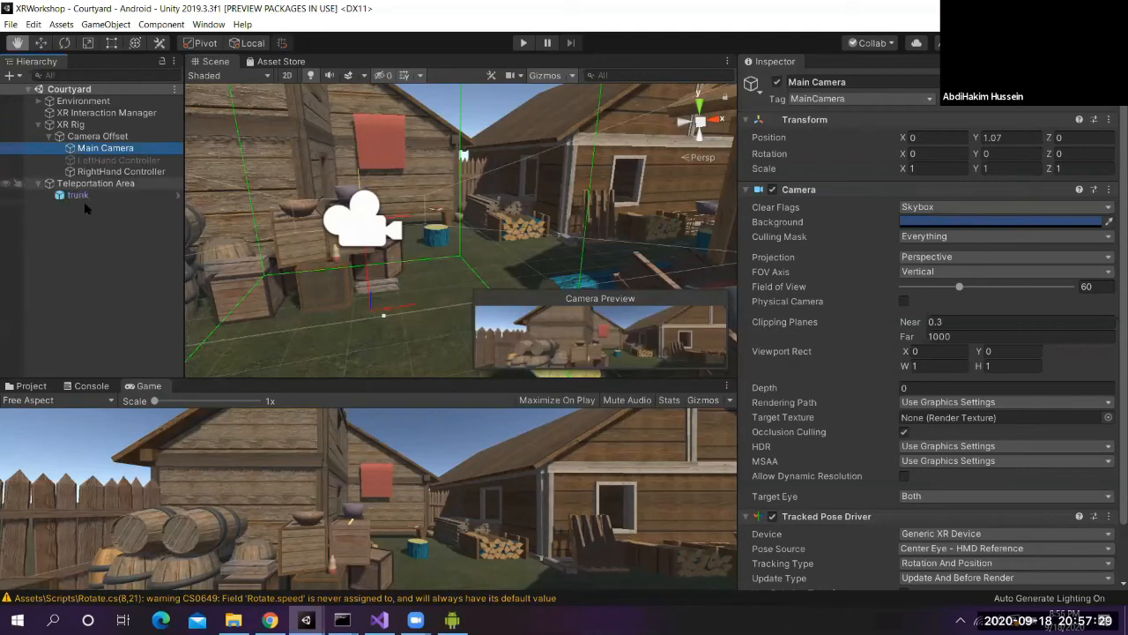
left_click(79, 195)
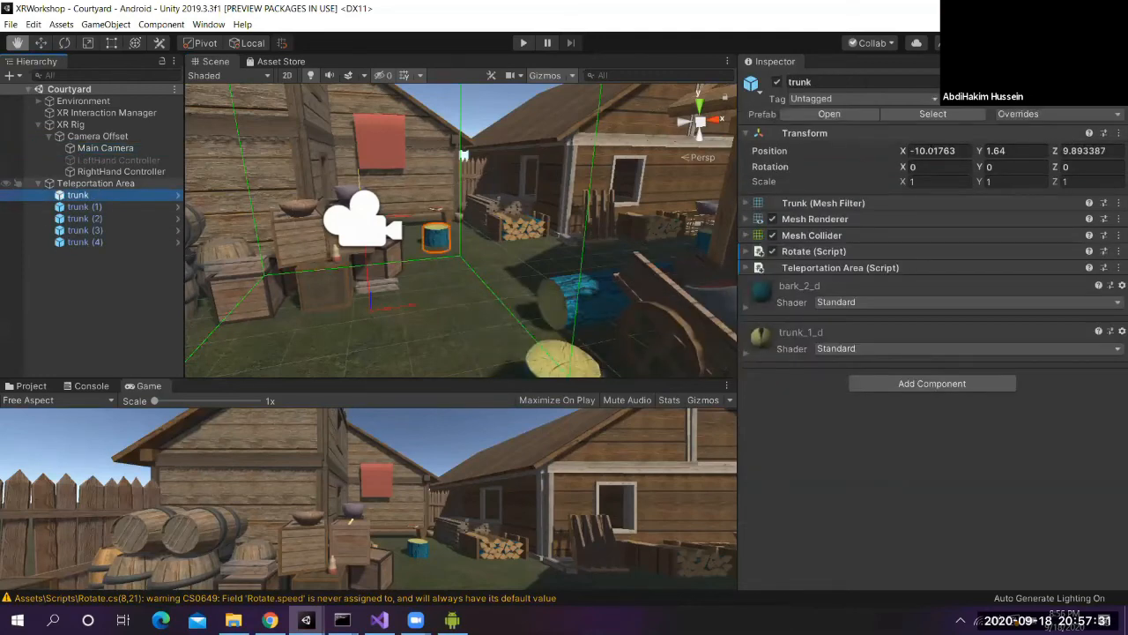
left_click(135, 242, "shift")
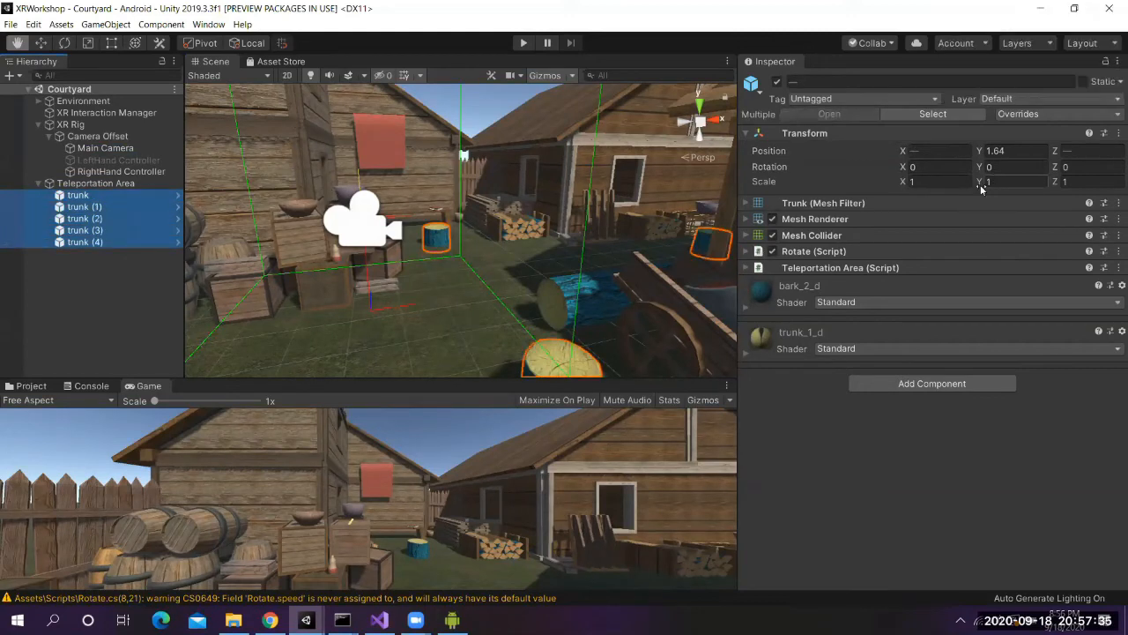
scroll(573, 263, "down", 2)
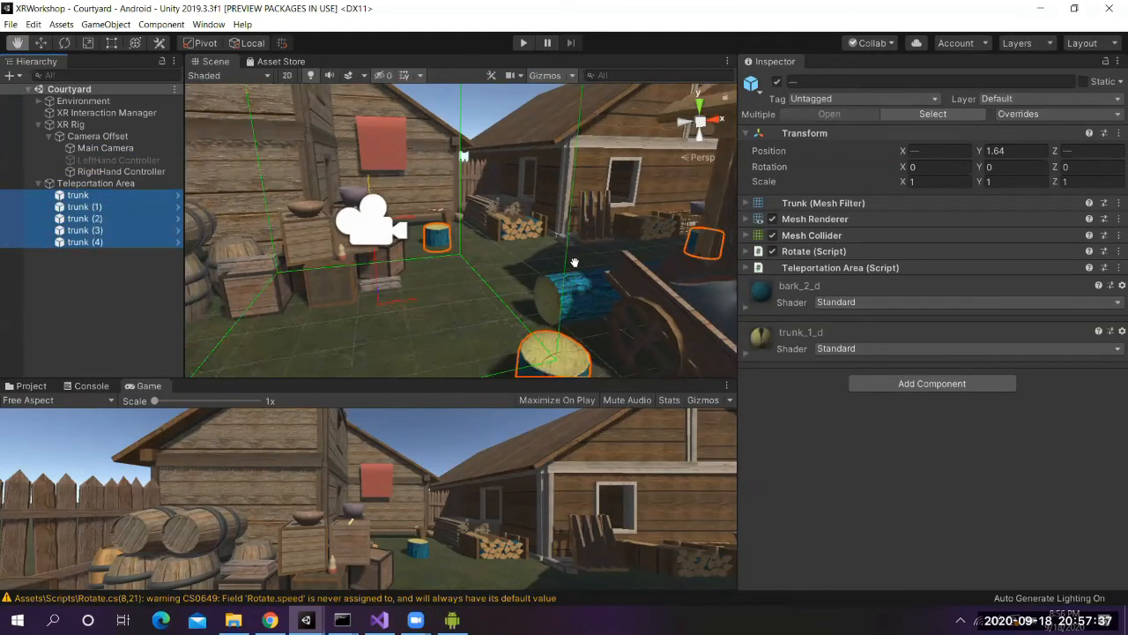
scroll(517, 302, "down", 3)
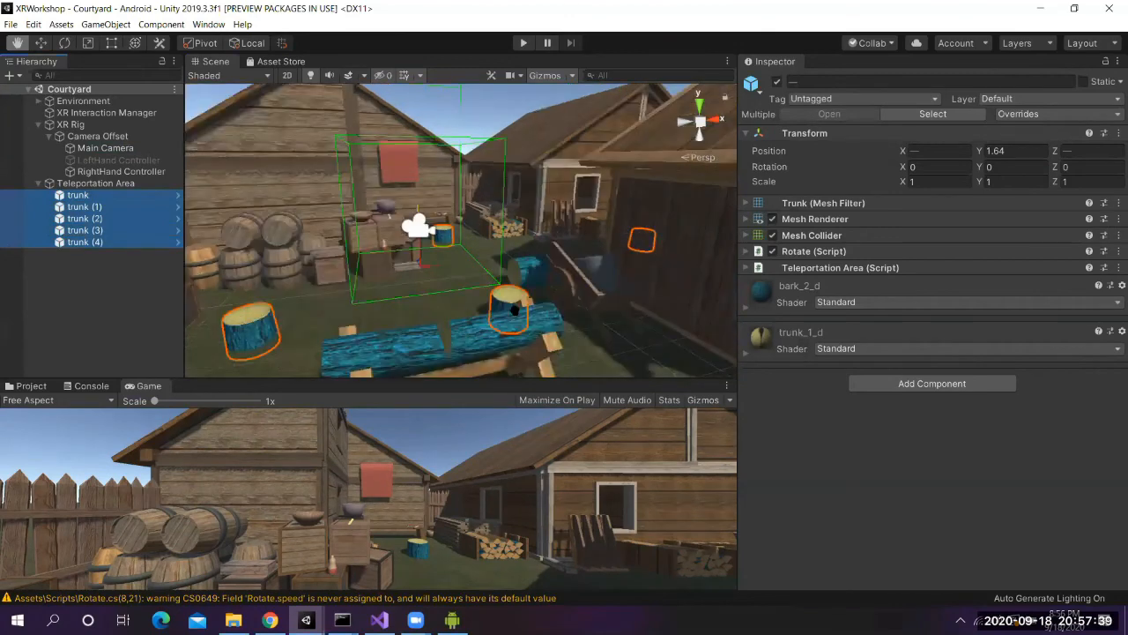
scroll(516, 309, "down", 3)
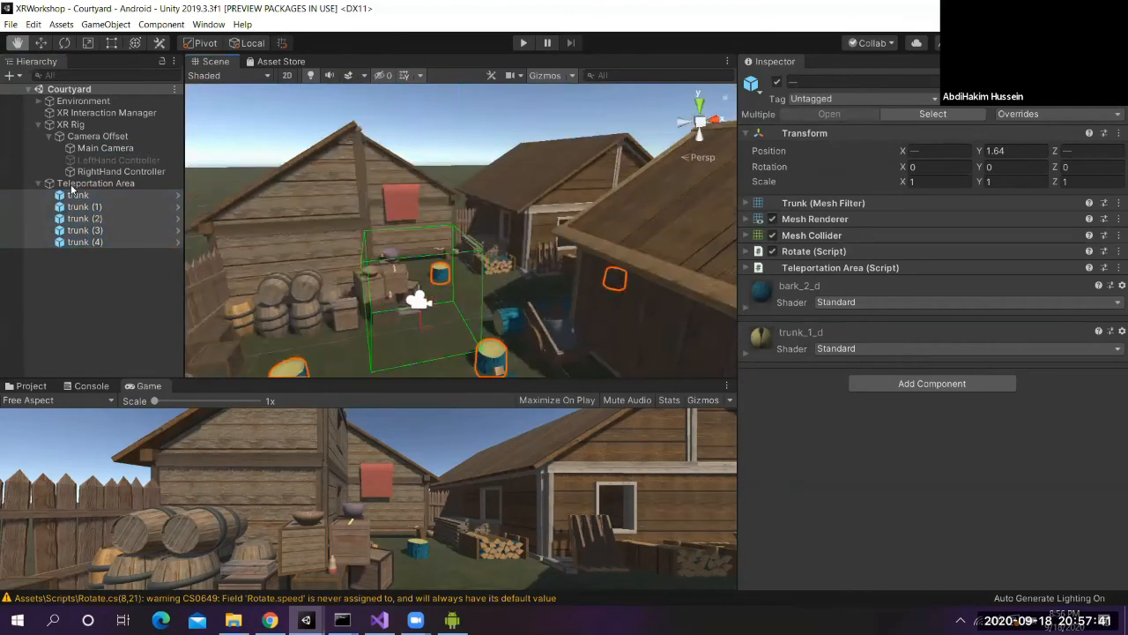
Scale all five Teleportation Area trunks down uniformly to about 0.6557, and collapse their group in the hierarchy
left_click(72, 186)
left_click(74, 197)
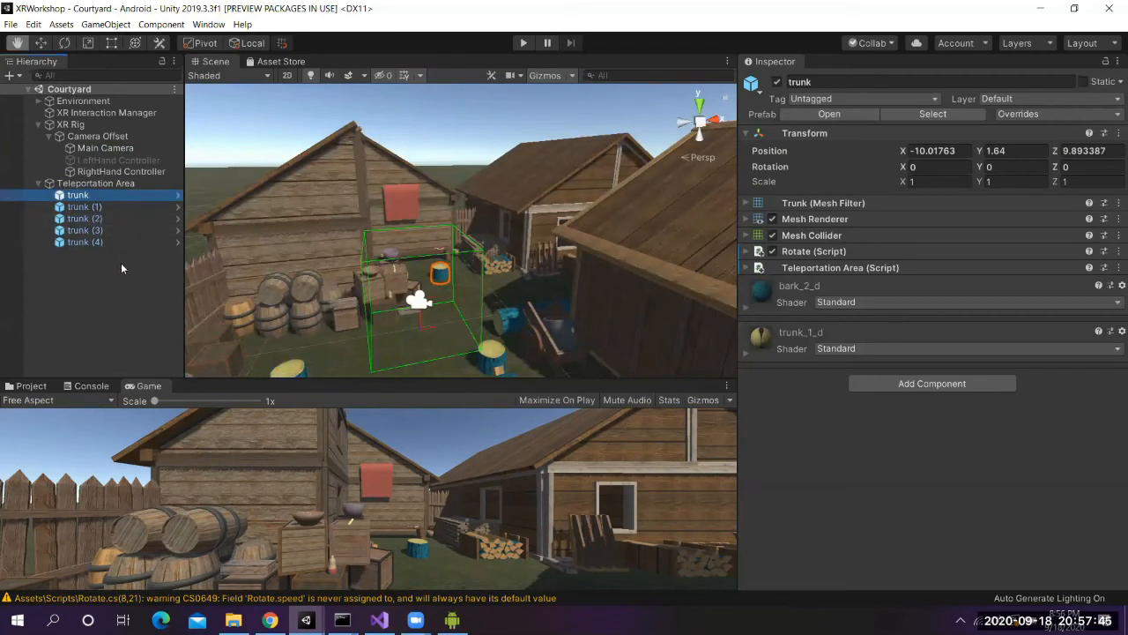
left_click(102, 242, "shift")
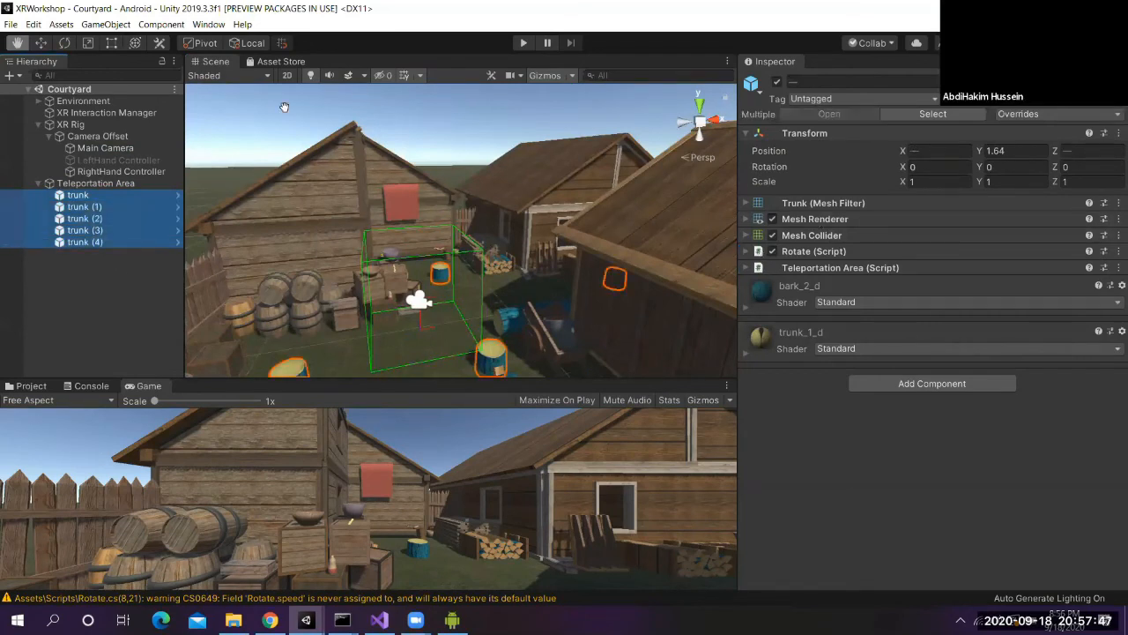
left_click(135, 43)
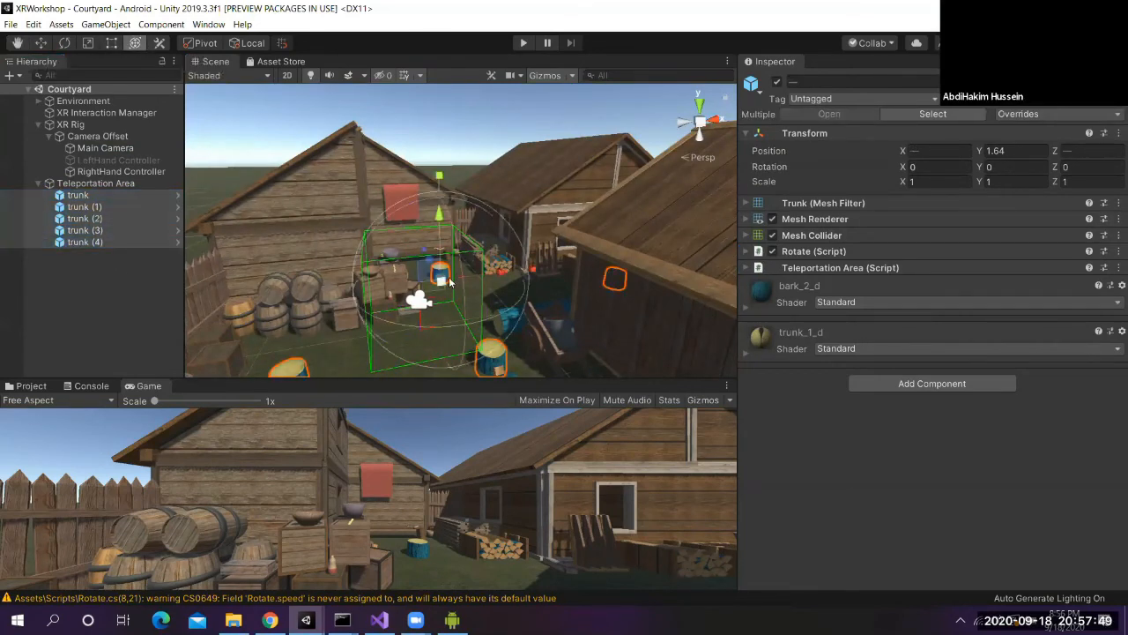
left_click_drag(444, 283, 398, 276)
left_click(105, 245)
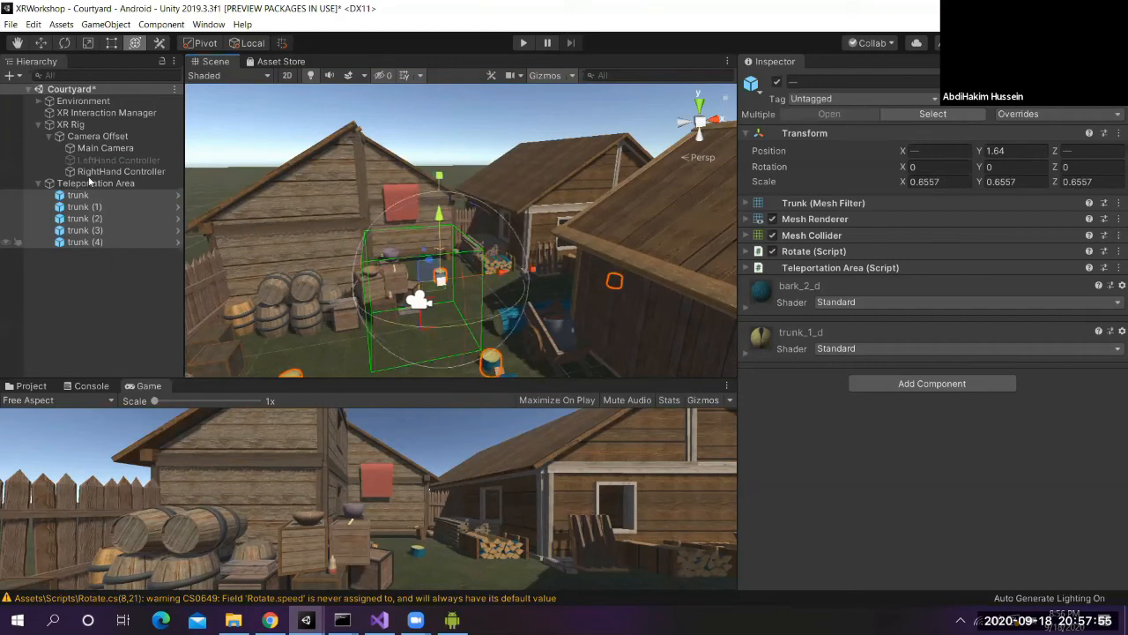
left_click(41, 184)
left_click(37, 184)
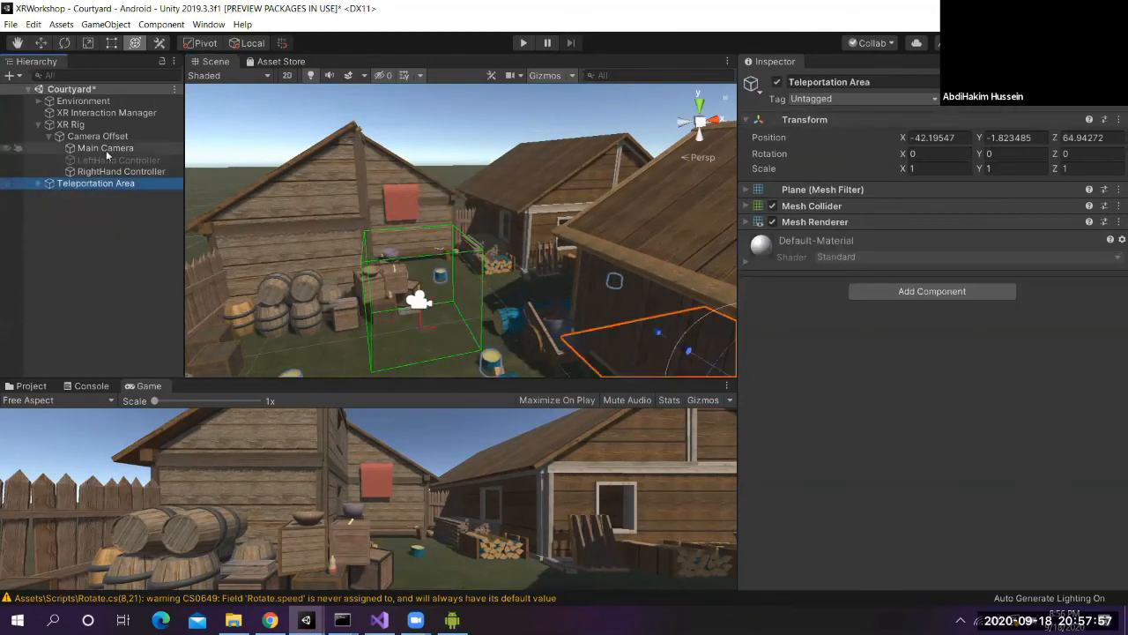
Raise the Main Camera to a Y position of about 1.102 in the scene
left_click(106, 153)
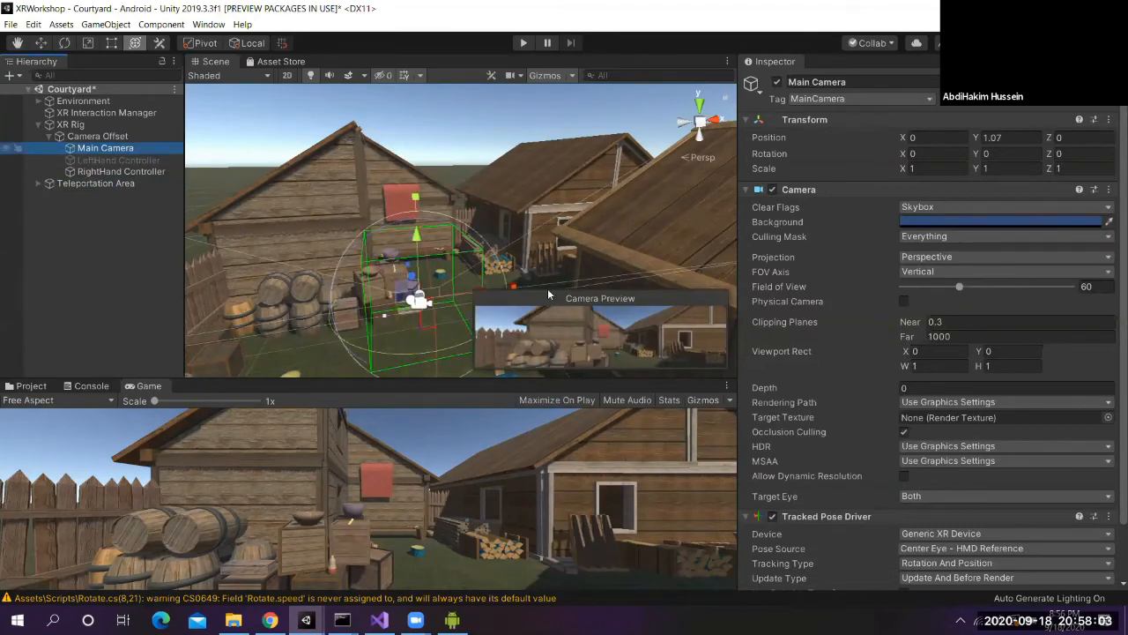
key("f")
scroll(460, 161, "up", 3)
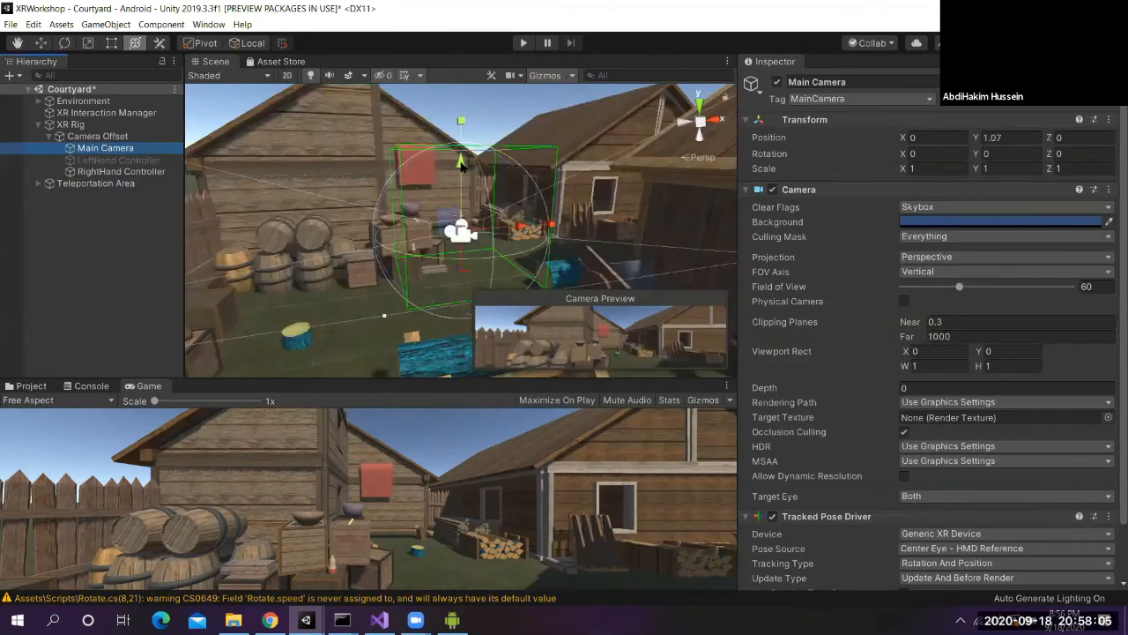
scroll(460, 161, "up", 3)
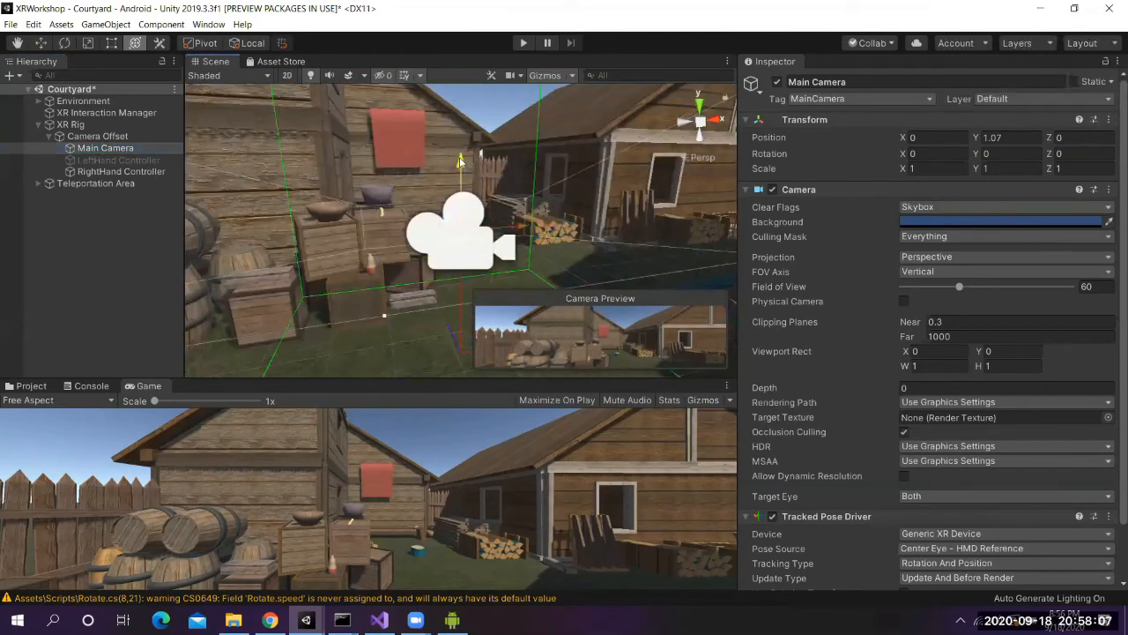
left_click(17, 43)
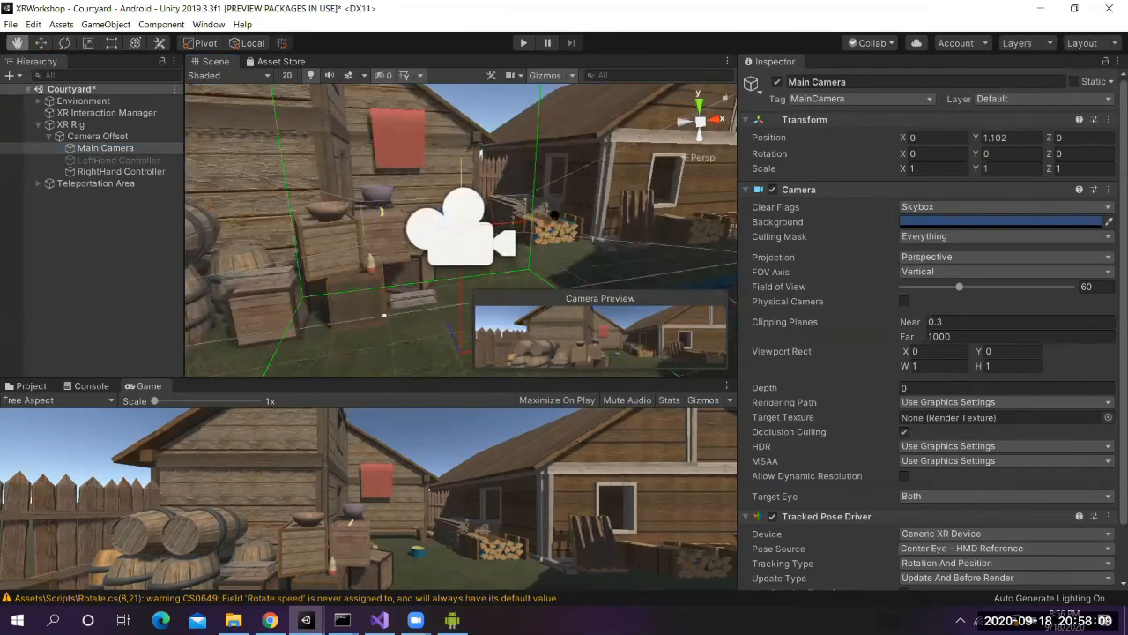
Examine the Main Camera's placement relative to the resized trunks and the courtyard objects from several angles
left_click_drag(539, 202, 402, 235)
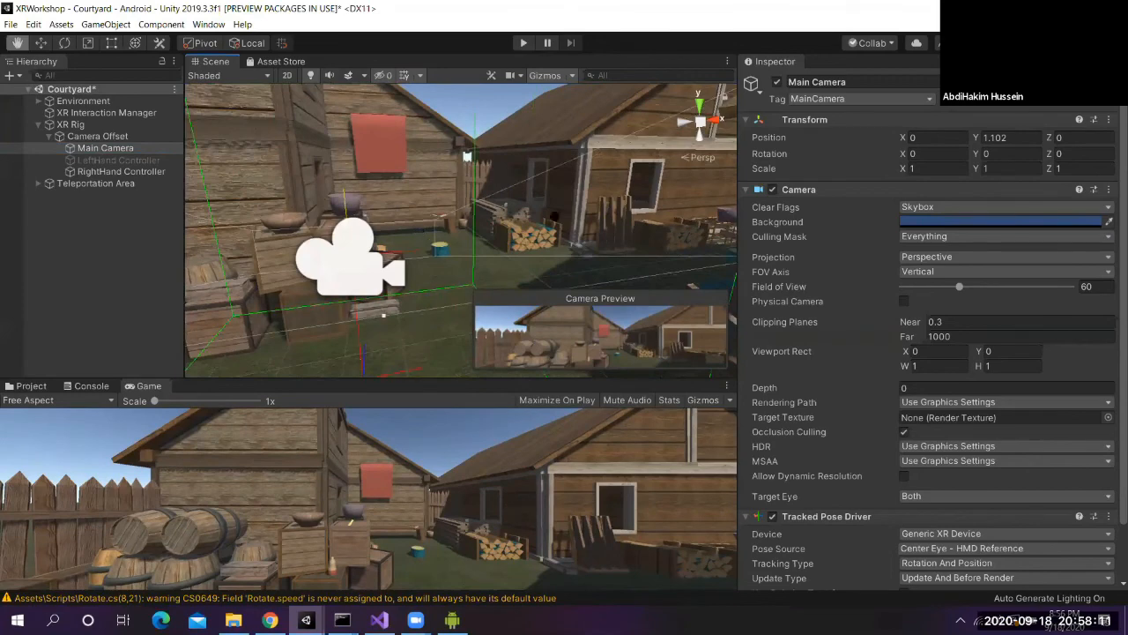
left_click_drag(591, 207, 515, 217)
right_click_drag(516, 216, 406, 238)
right_click_drag(485, 204, 360, 221)
left_click_drag(586, 221, 422, 236)
right_click_drag(602, 209, 450, 207)
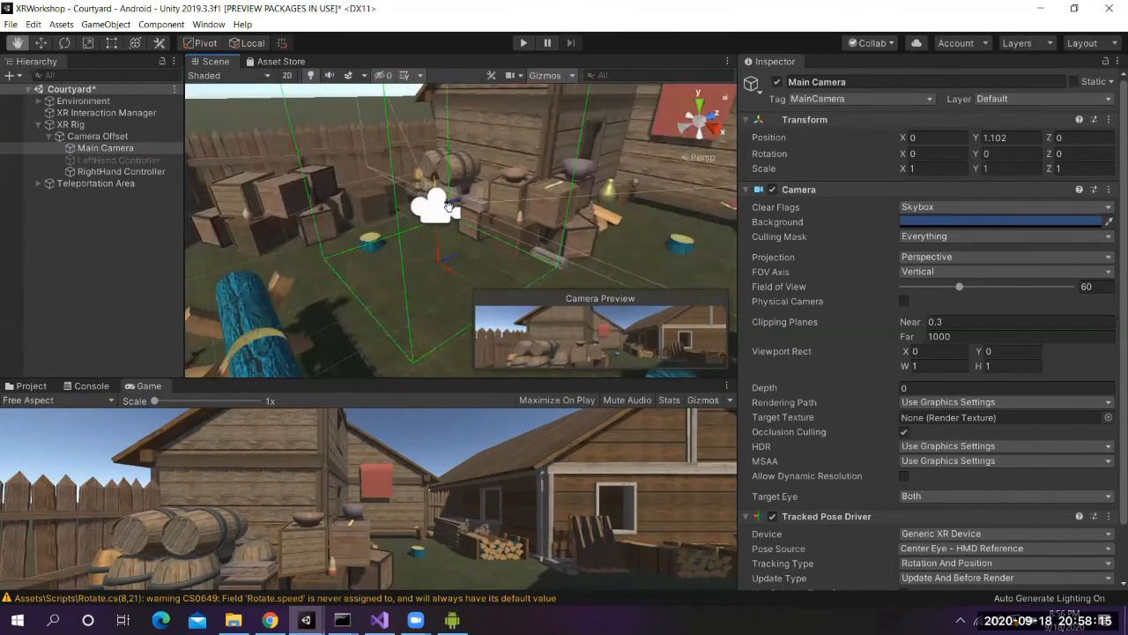
left_click_drag(541, 221, 491, 208)
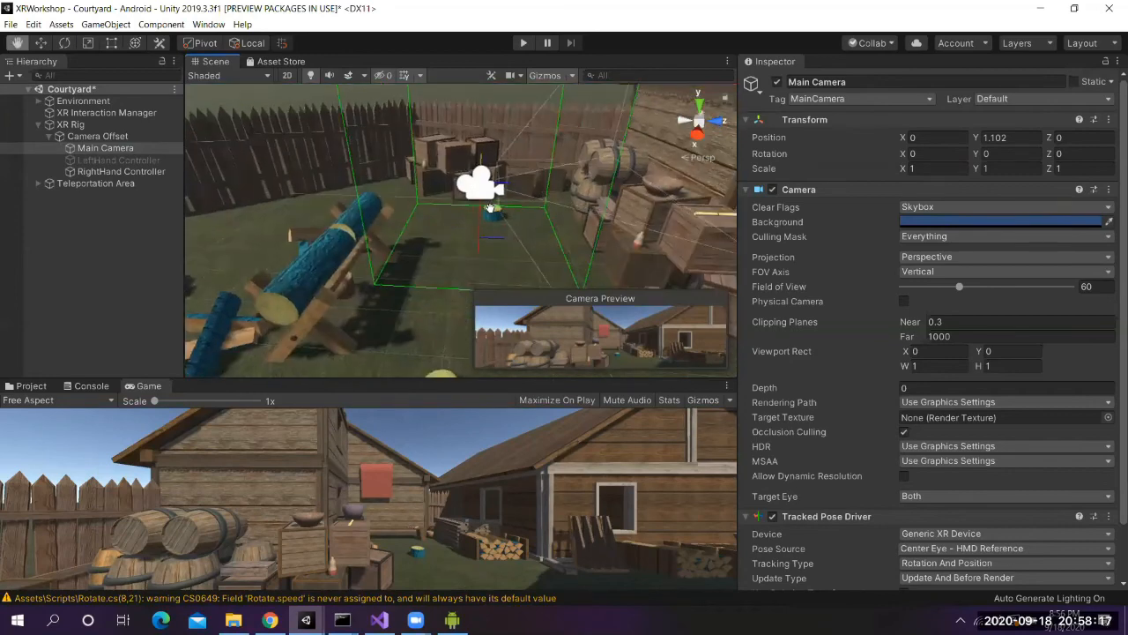
right_click_drag(498, 200, 508, 193)
right_click_drag(508, 192, 509, 192)
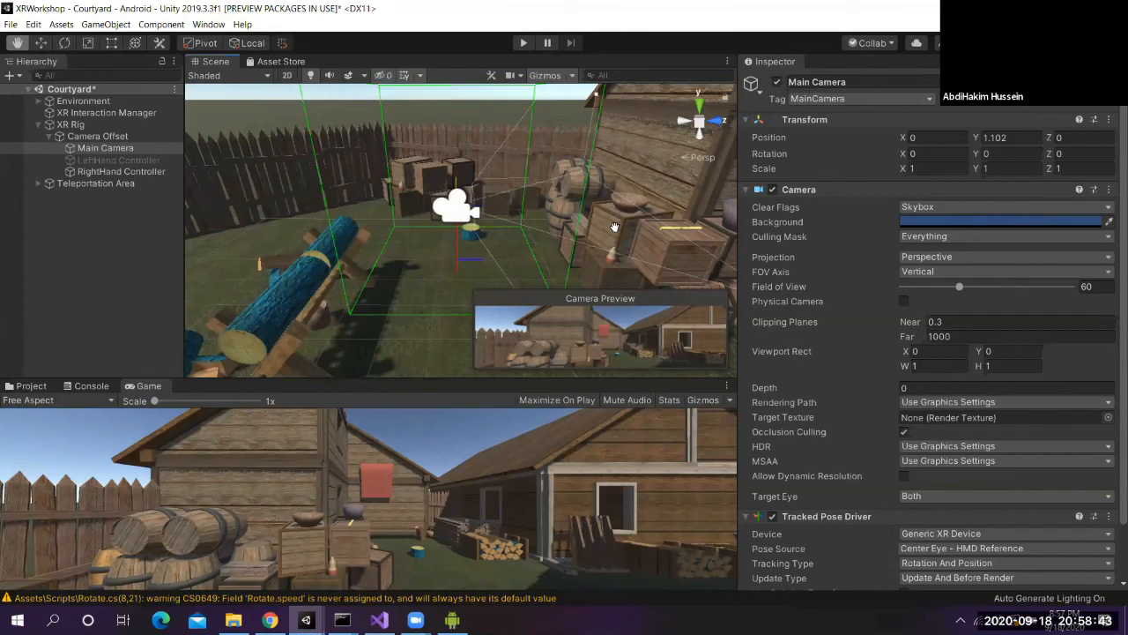
left_click_drag(617, 229, 617, 229)
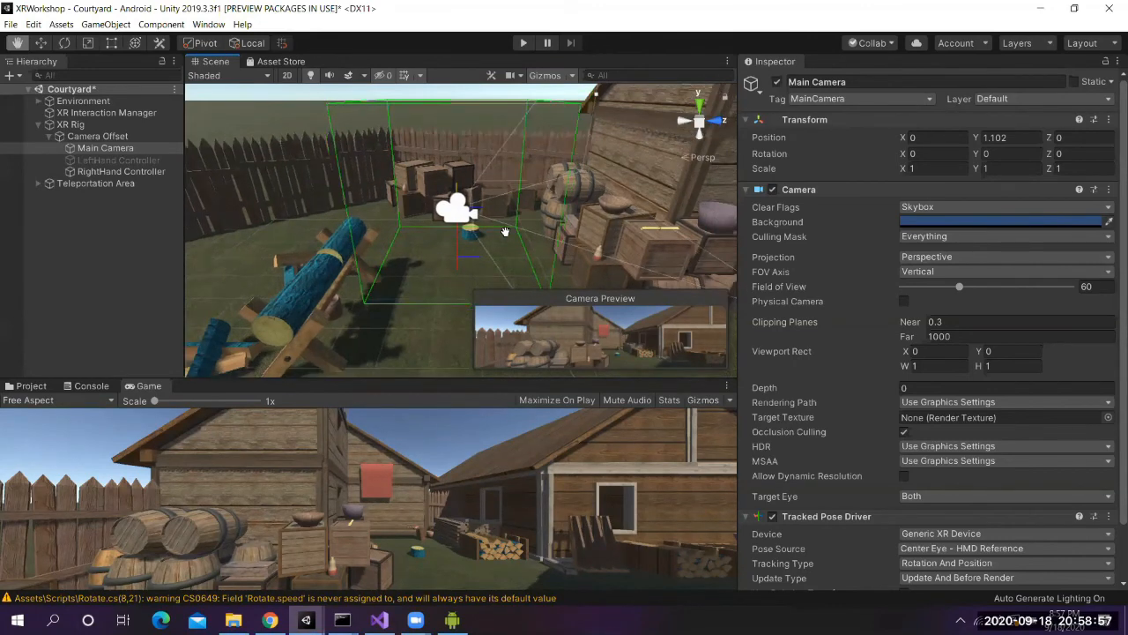
left_click_drag(505, 232, 442, 236, "alt")
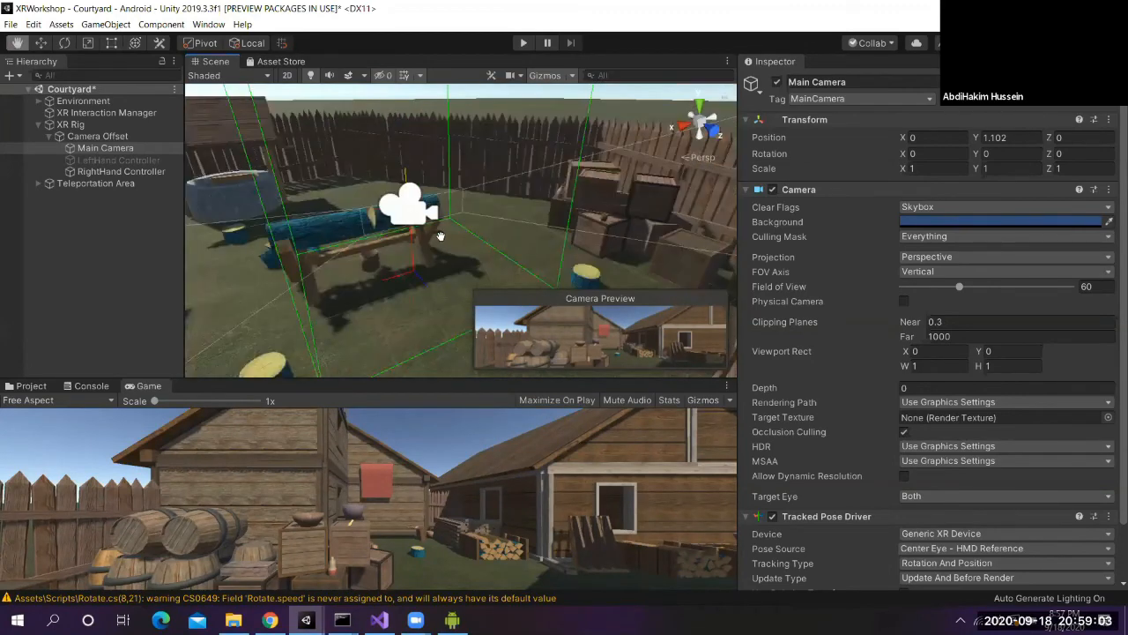
Collapse the XR Rig hierarchy and maximize the Scene view
left_click(38, 126)
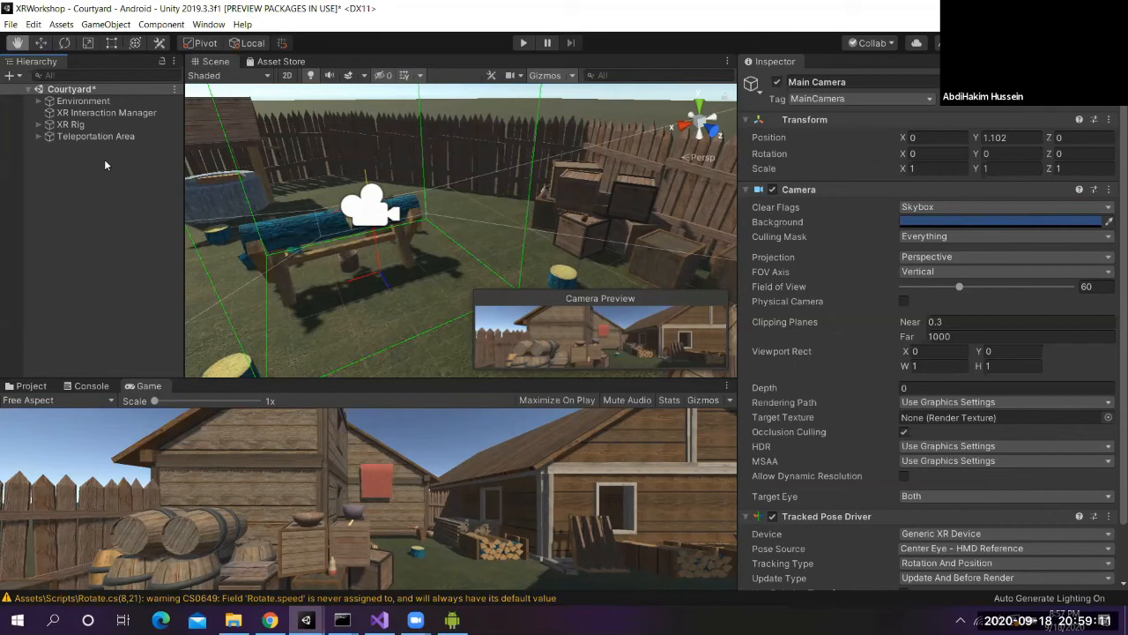
right_click(218, 67)
left_click(319, 93)
key("shift+space")
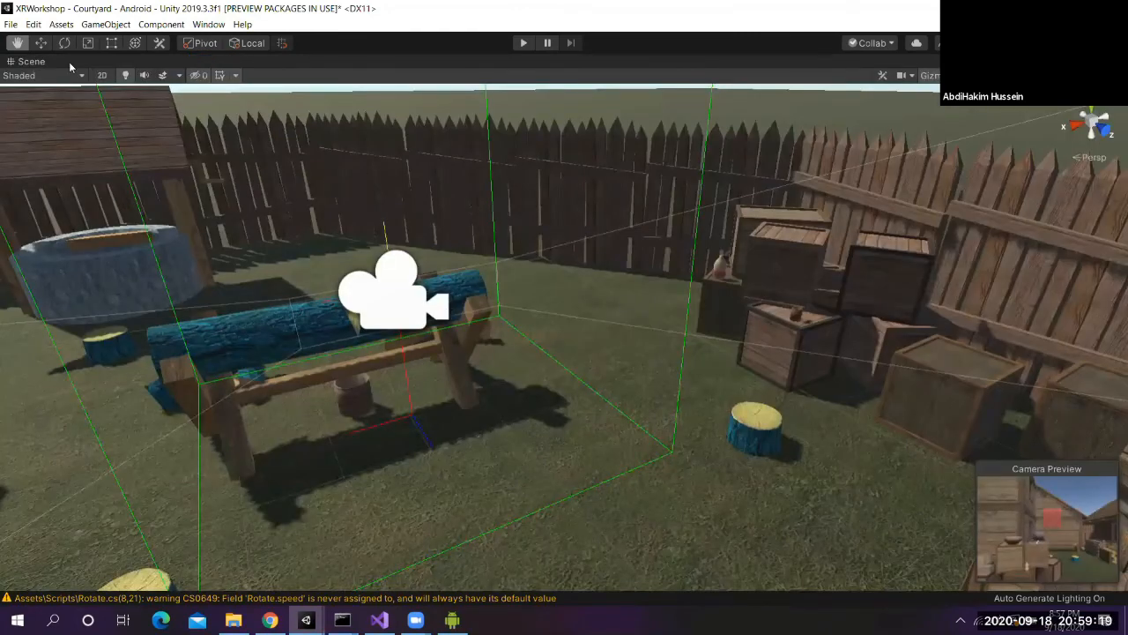
Select the stacked crates beside the fence in the courtyard with the Move tool
right_click_drag(374, 226, 483, 244)
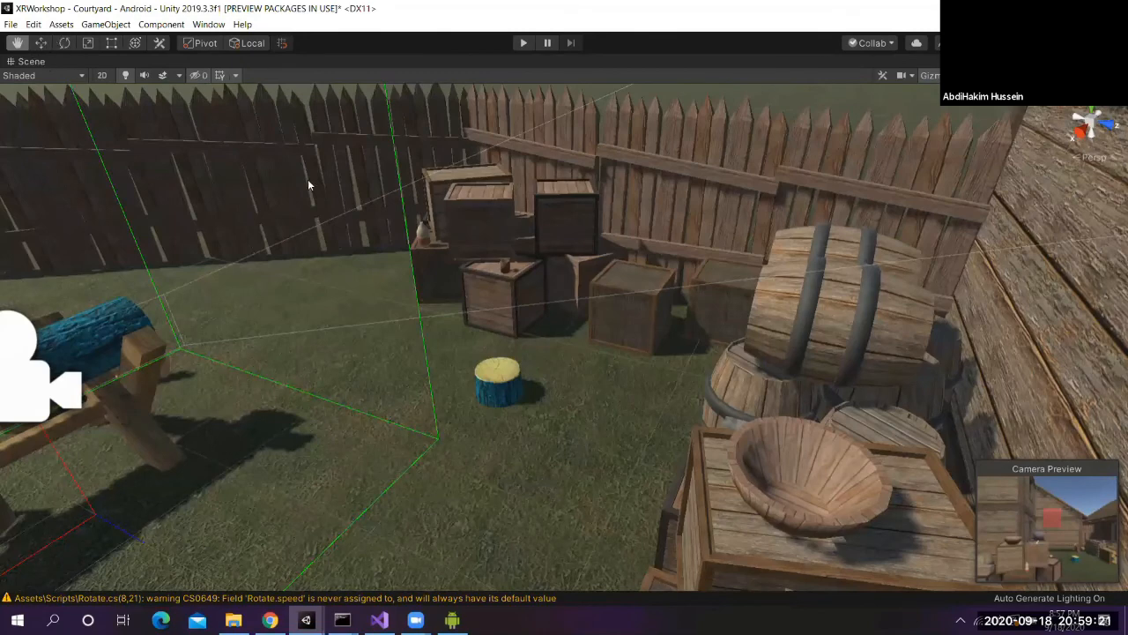
left_click_drag(484, 214, 463, 256)
key("w")
left_click(465, 259)
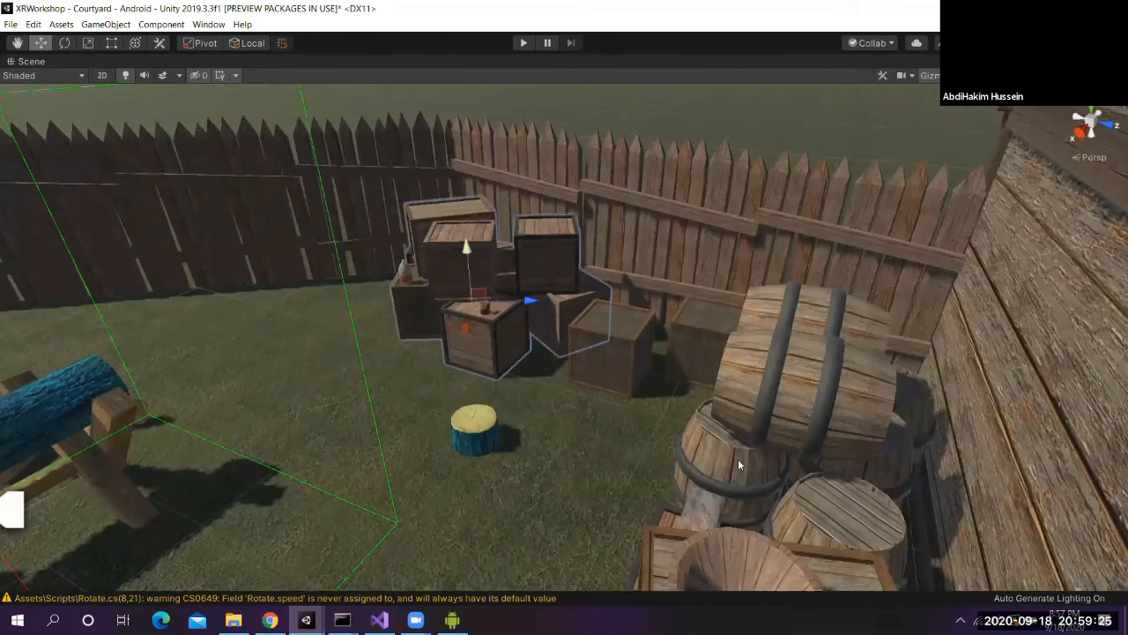
Move the stack of barrels away from the house wall, toward the crates by the fence
left_click(828, 496)
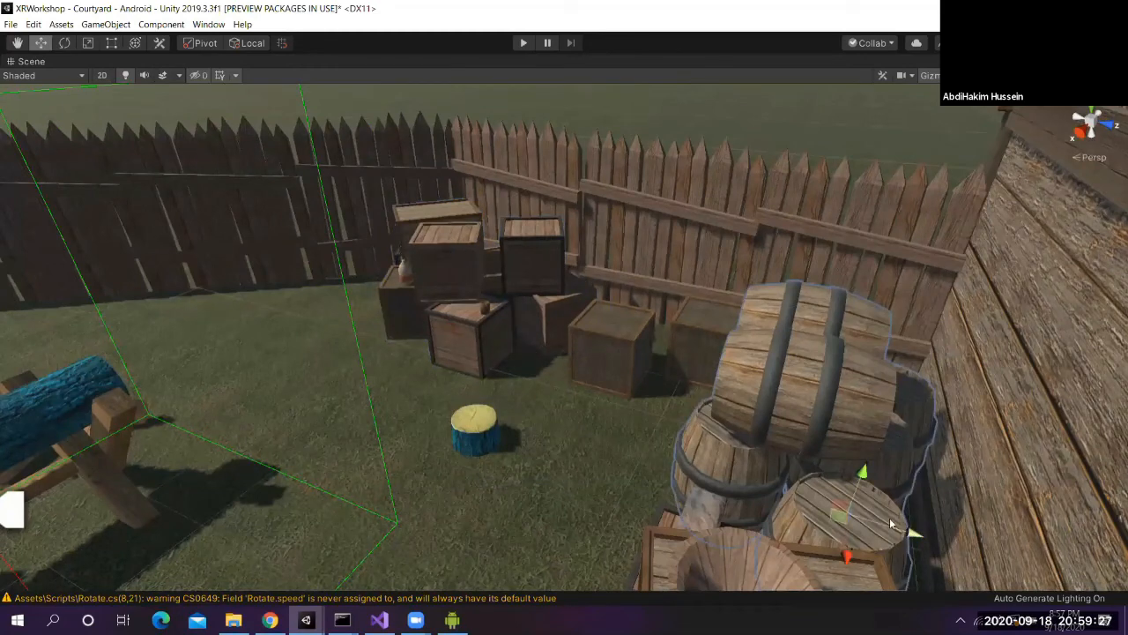
left_click_drag(906, 527, 709, 496)
left_click_drag(797, 471, 820, 387)
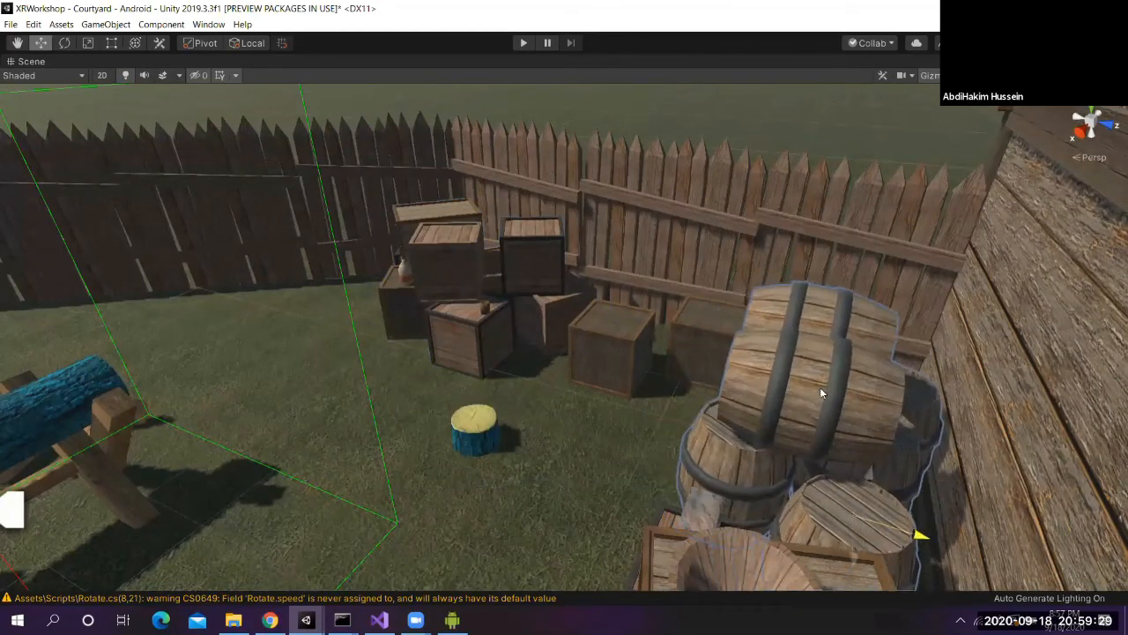
left_click_drag(776, 419, 612, 438)
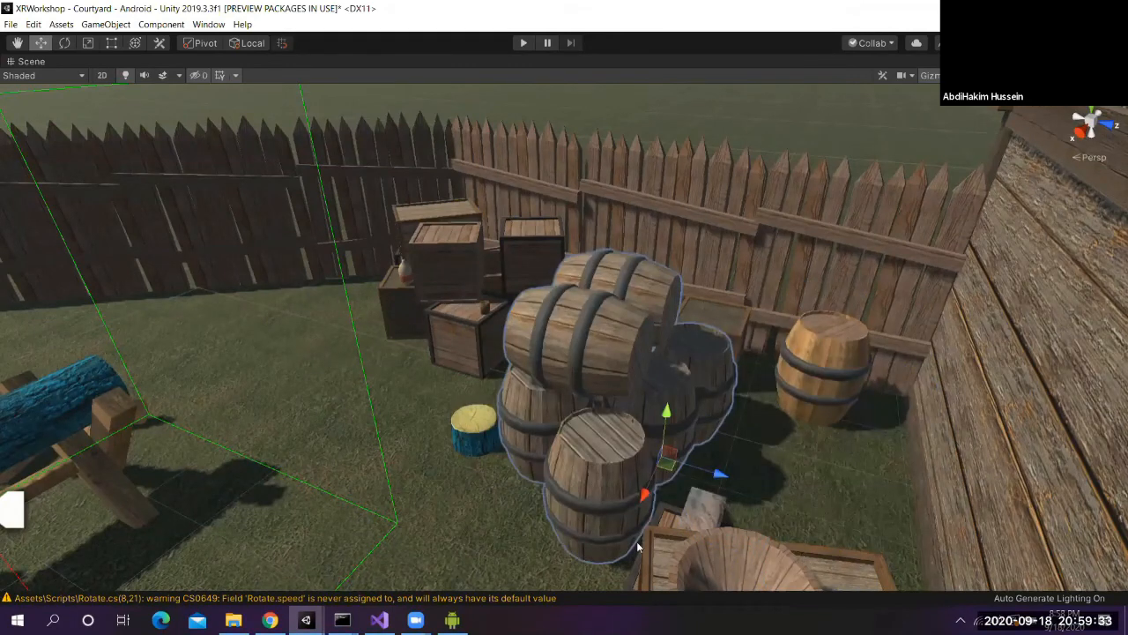
Move the single barrel behind the stack onto open courtyard ground at about X -15.9, Z 0.27, and restore the full editor layout
scroll(608, 521, "down", 3)
key("ctrl+z")
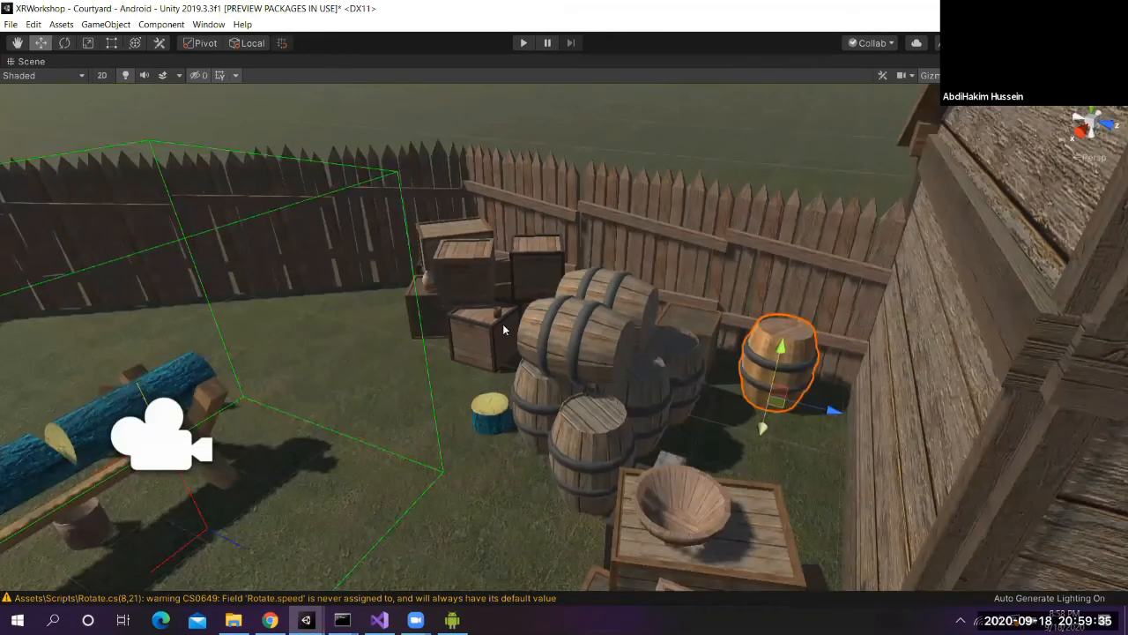
scroll(504, 327, "down", 1)
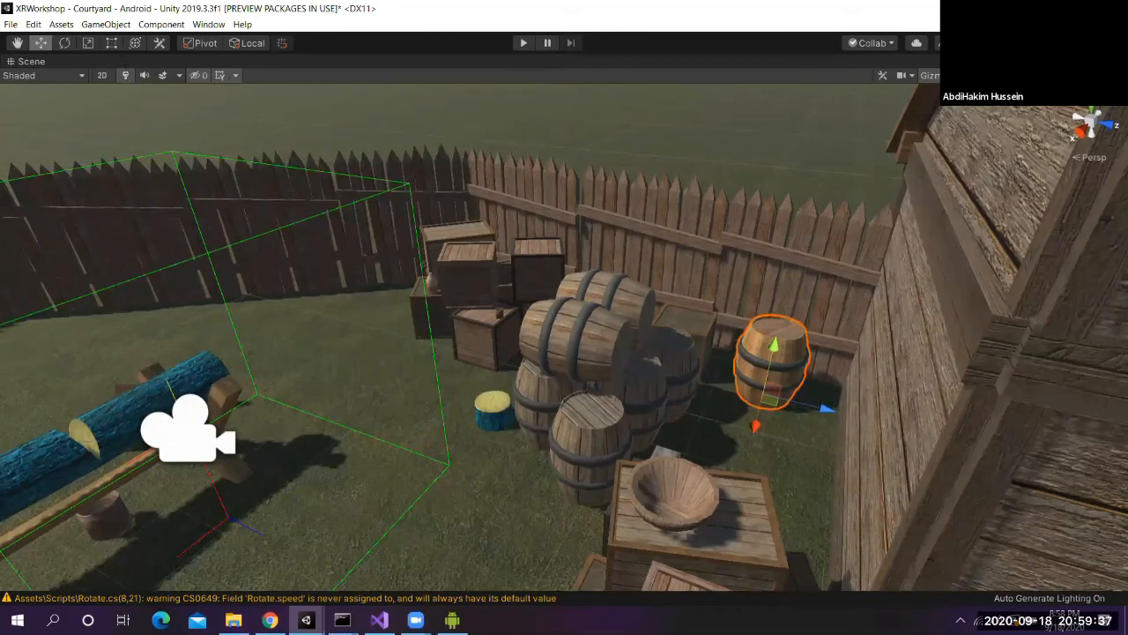
left_click_drag(452, 227, 541, 291, "alt")
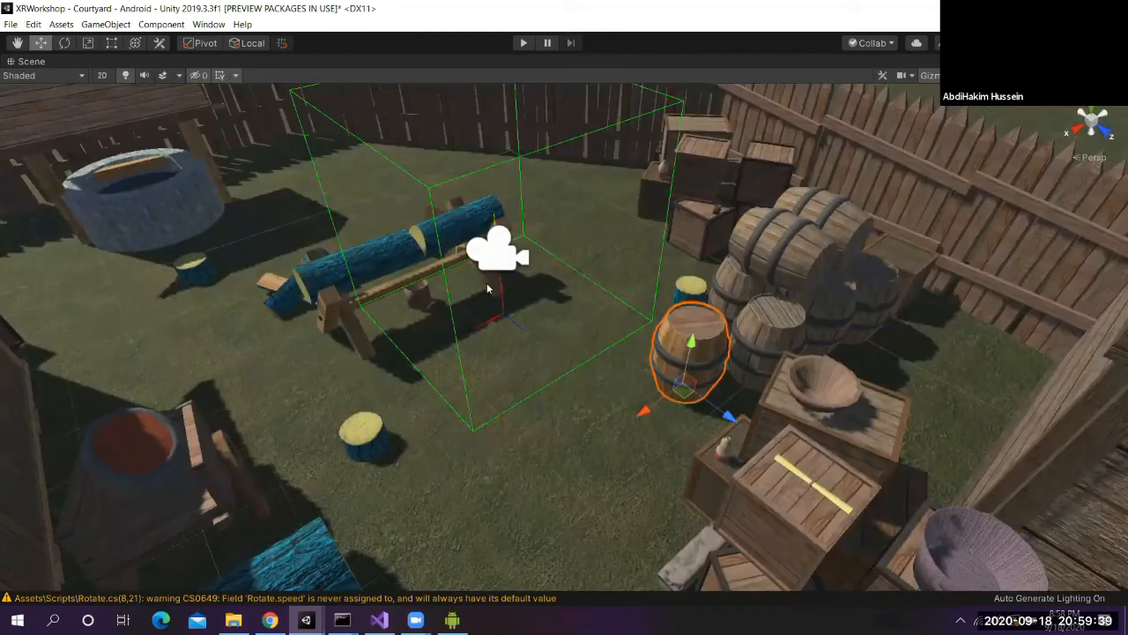
key("shift+space")
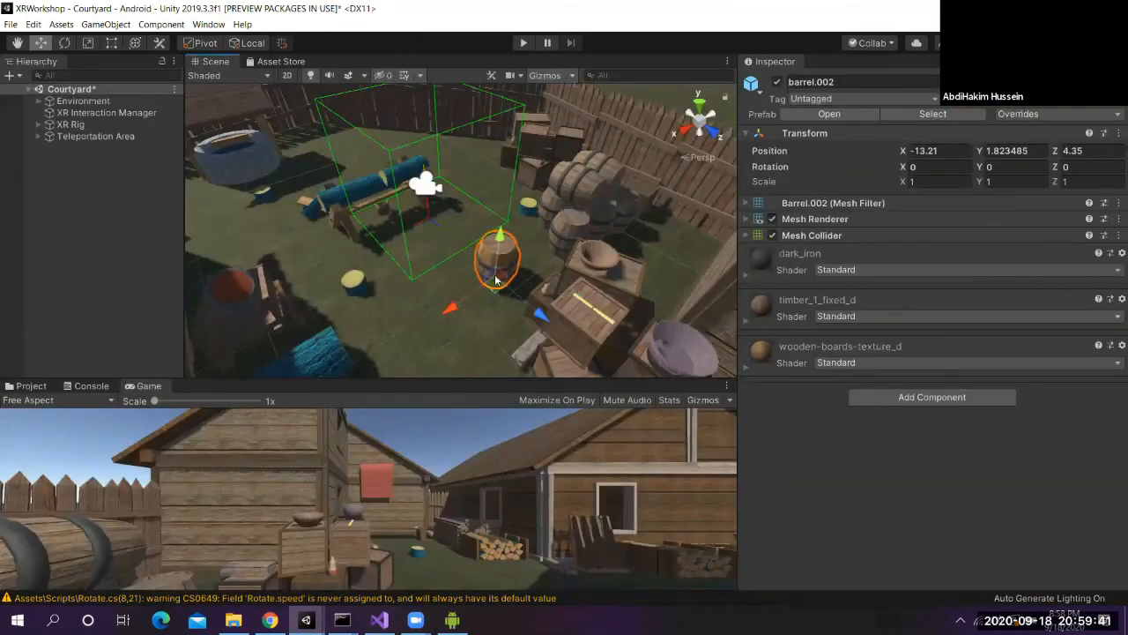
left_click_drag(532, 296, 392, 274, "alt")
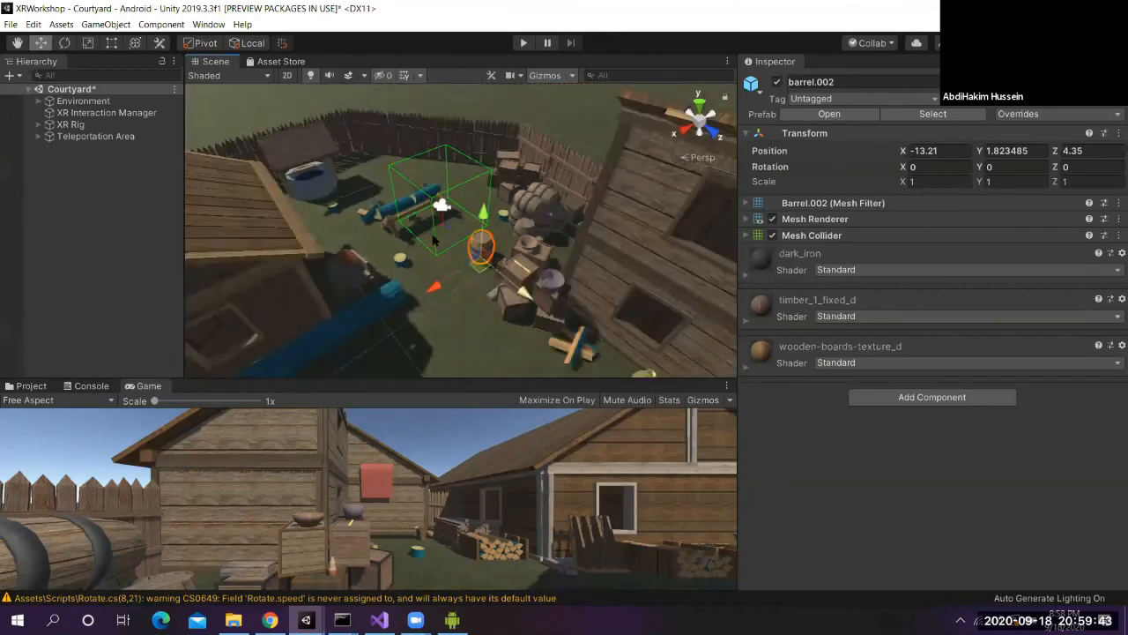
left_click_drag(525, 292, 498, 264)
left_click_drag(408, 260, 447, 236)
left_click_drag(539, 241, 516, 226)
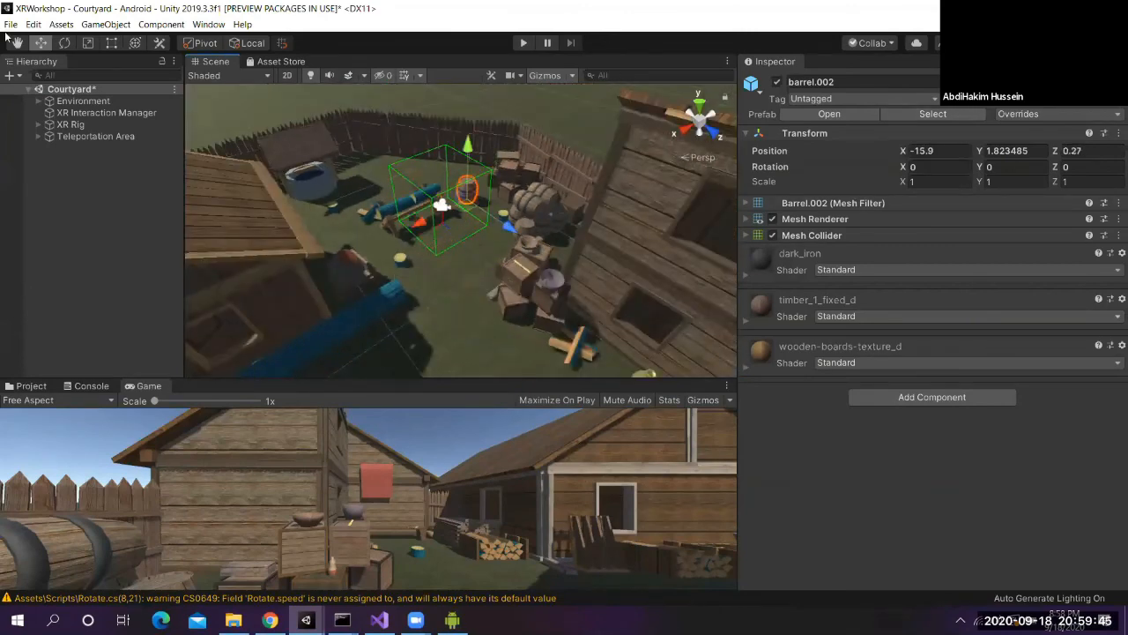
Scale the single barrel down uniformly to 0.49275 and check its size up close, ending with the Move tool
left_click(112, 44)
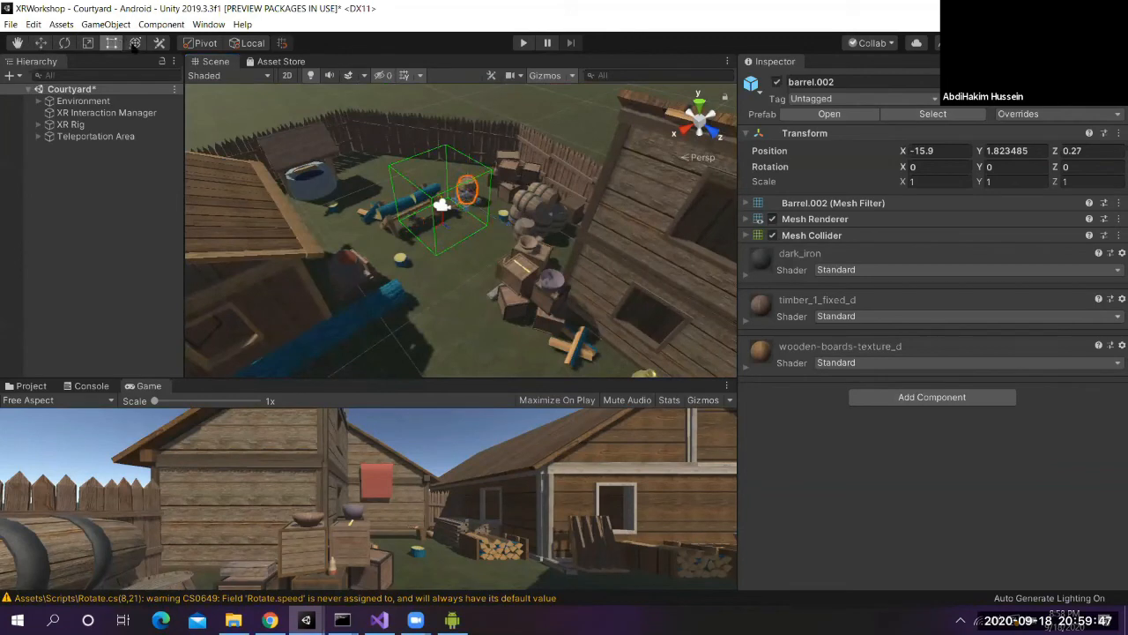
left_click(135, 43)
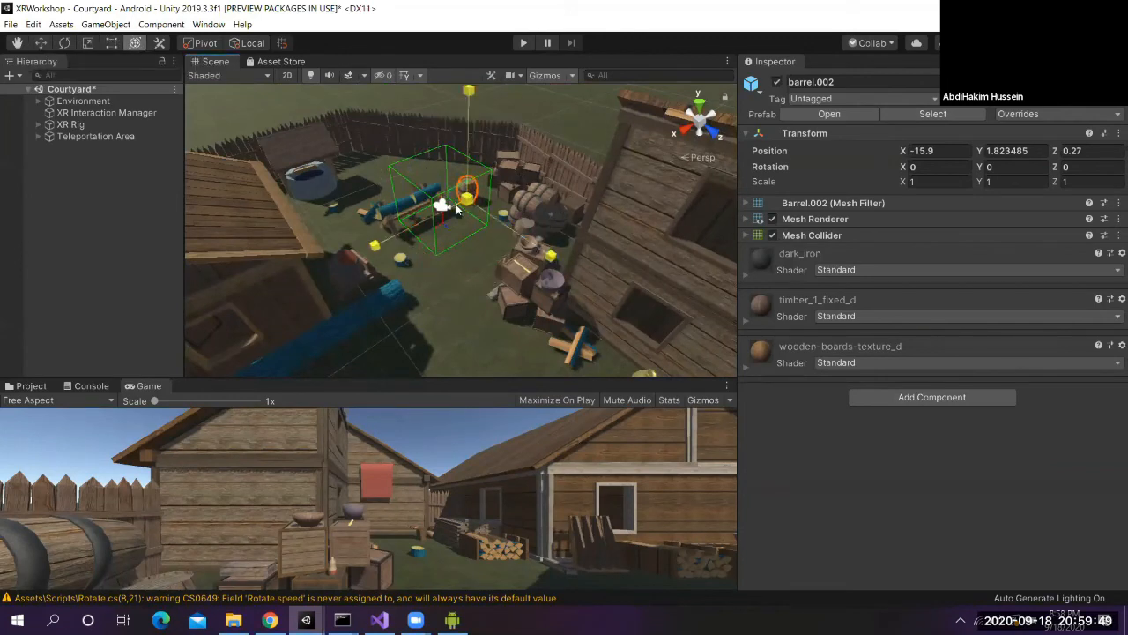
left_click_drag(457, 209, 407, 228)
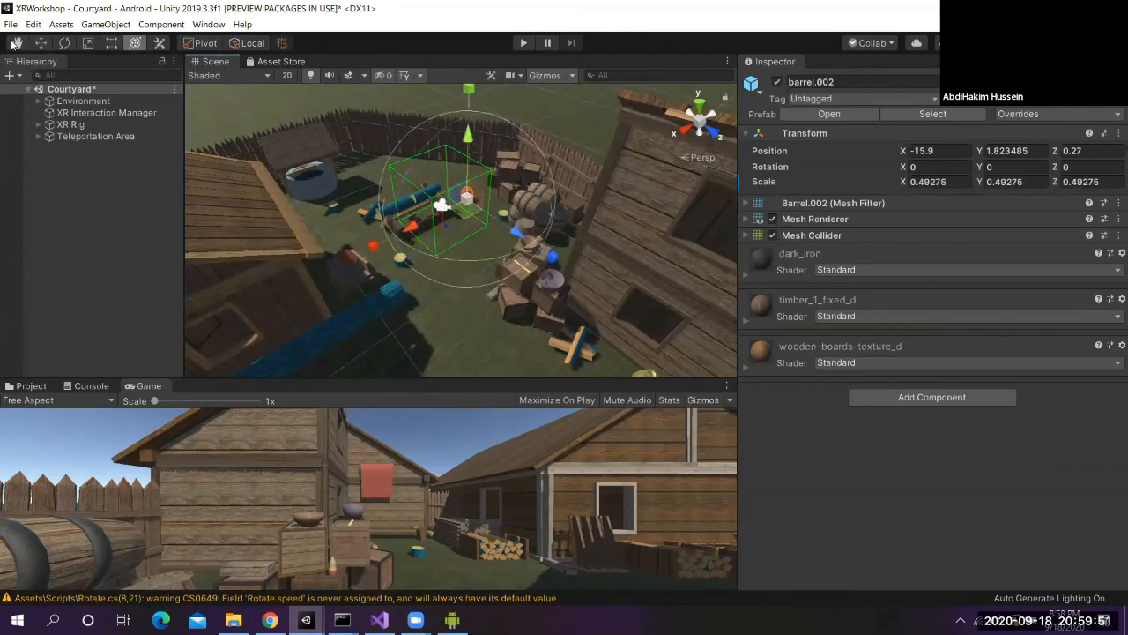
left_click(16, 43)
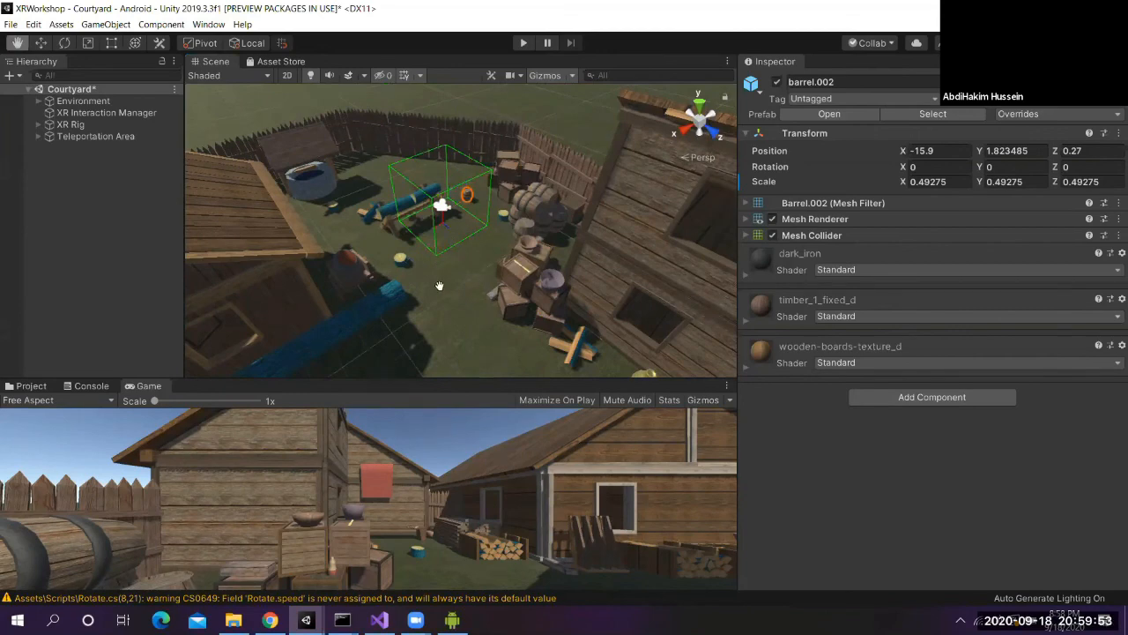
scroll(403, 181, "up", 8)
left_click_drag(403, 181, 430, 215)
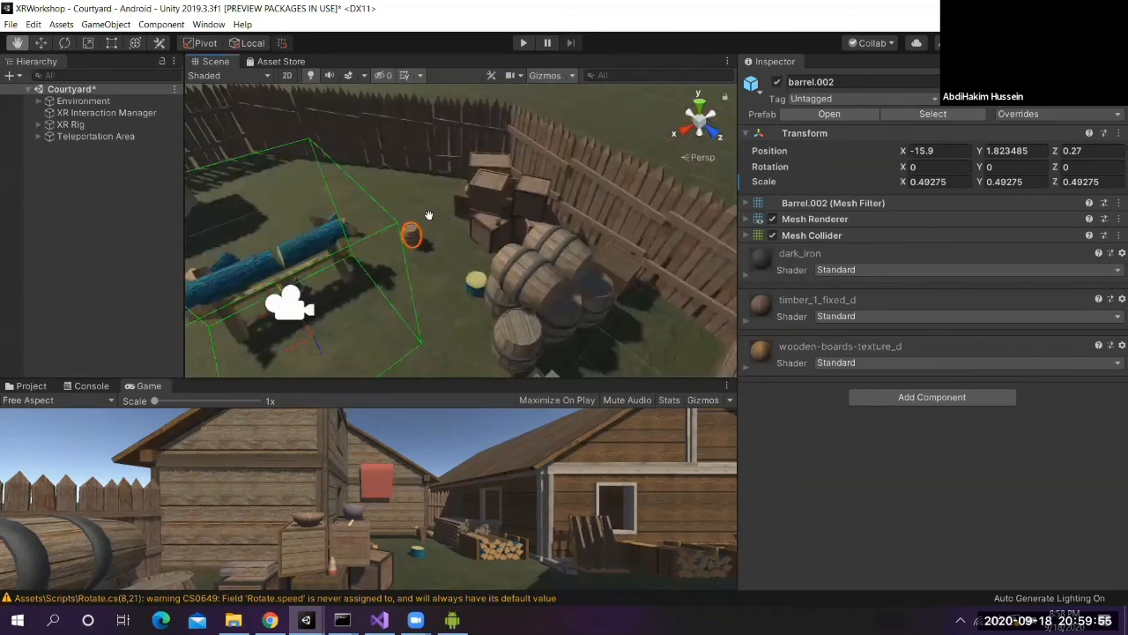
key("f")
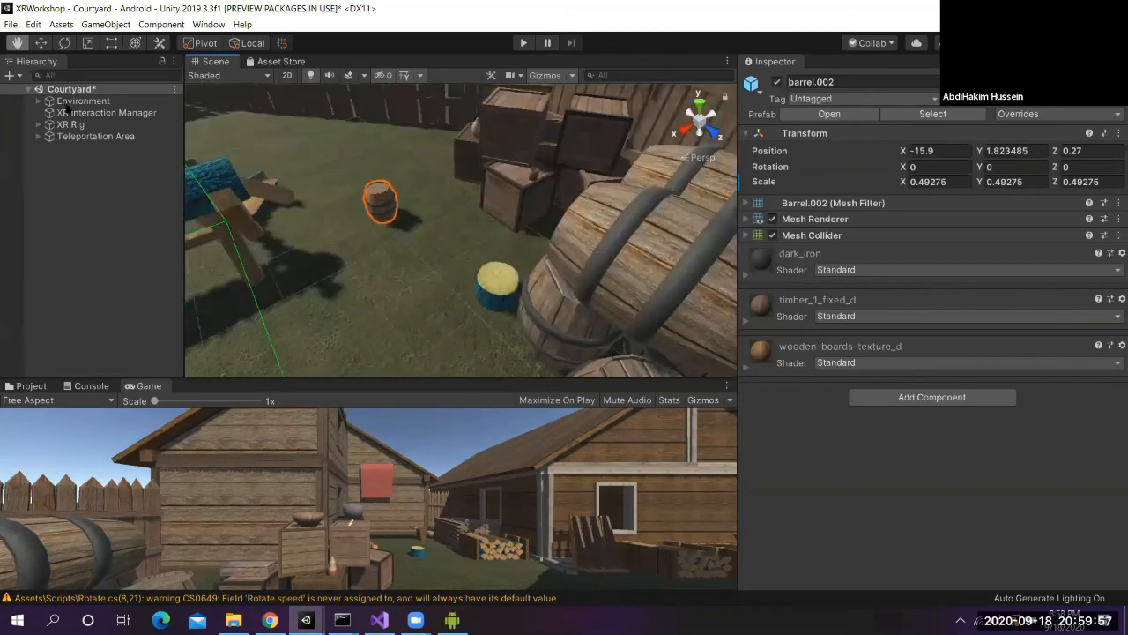
key("w")
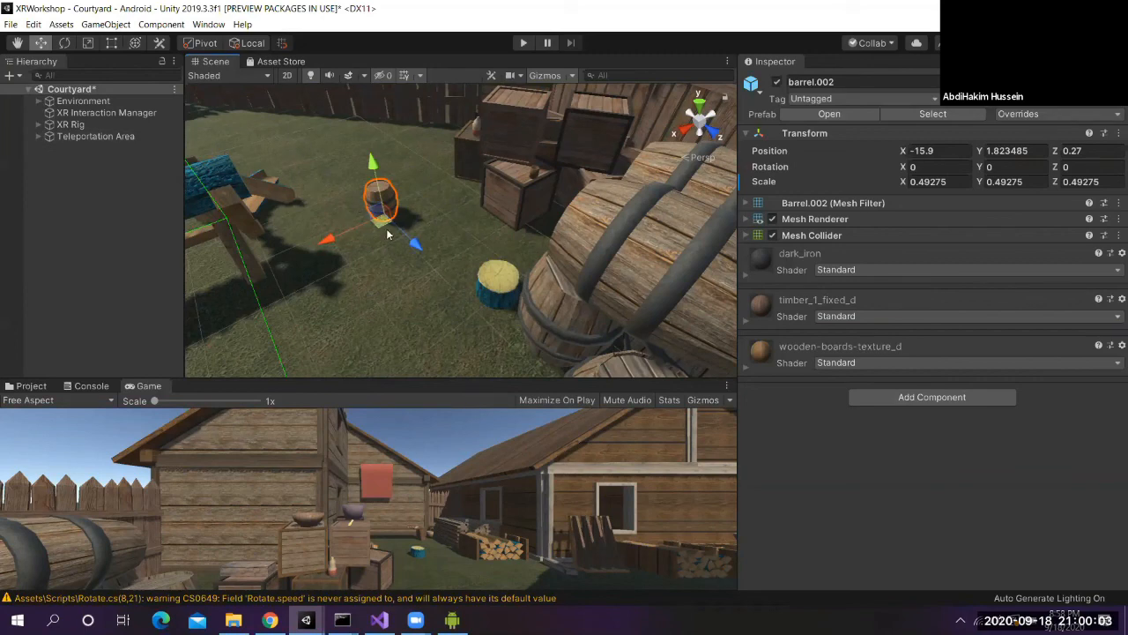
Find barrel.002 in the scene hierarchy by its copied name and open its prefab for editing
double_click(793, 81)
key("ctrl+c")
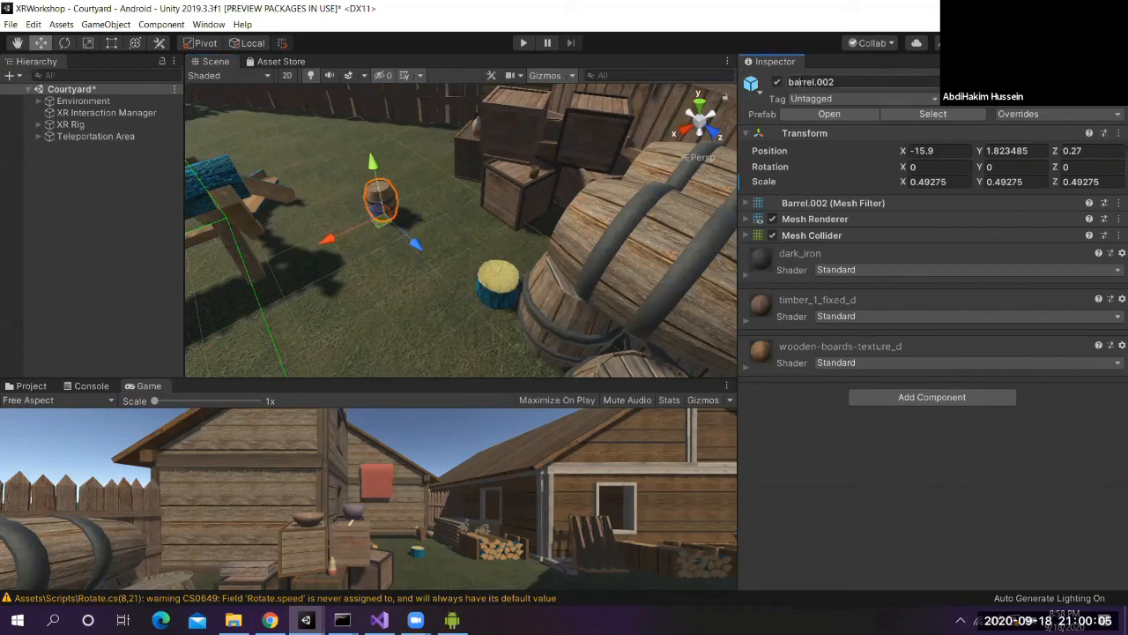
left_click(92, 75)
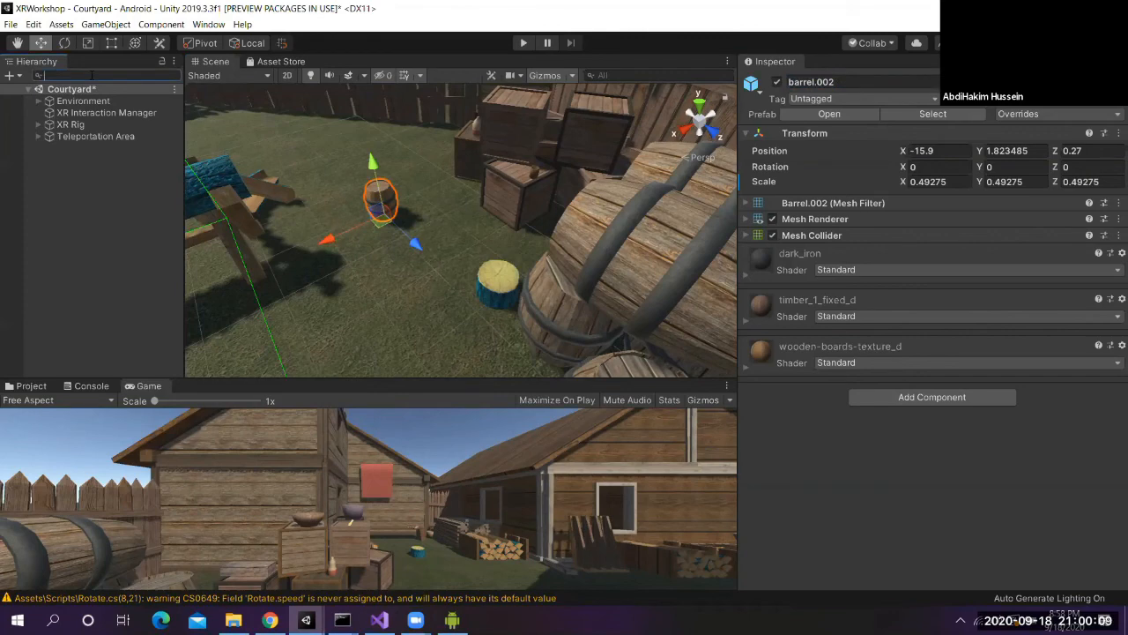
key("ctrl+v")
left_click(78, 102)
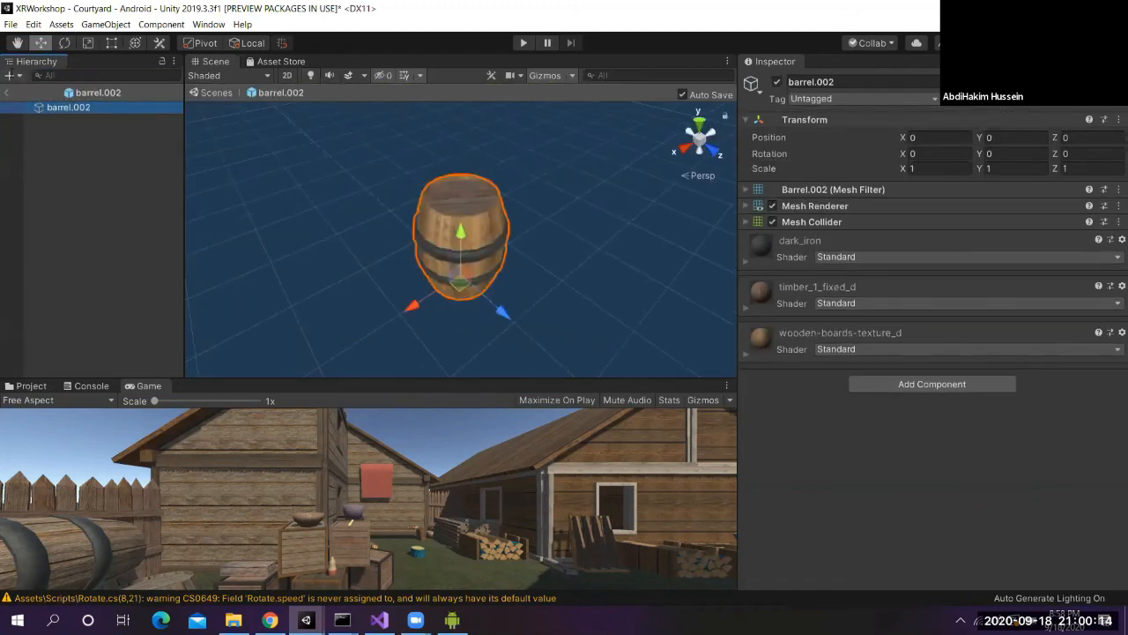
Add an XR Grab Interactable component to the barrel.002 prefab, return to the Courtyard scene and review the component settings
left_click(74, 76)
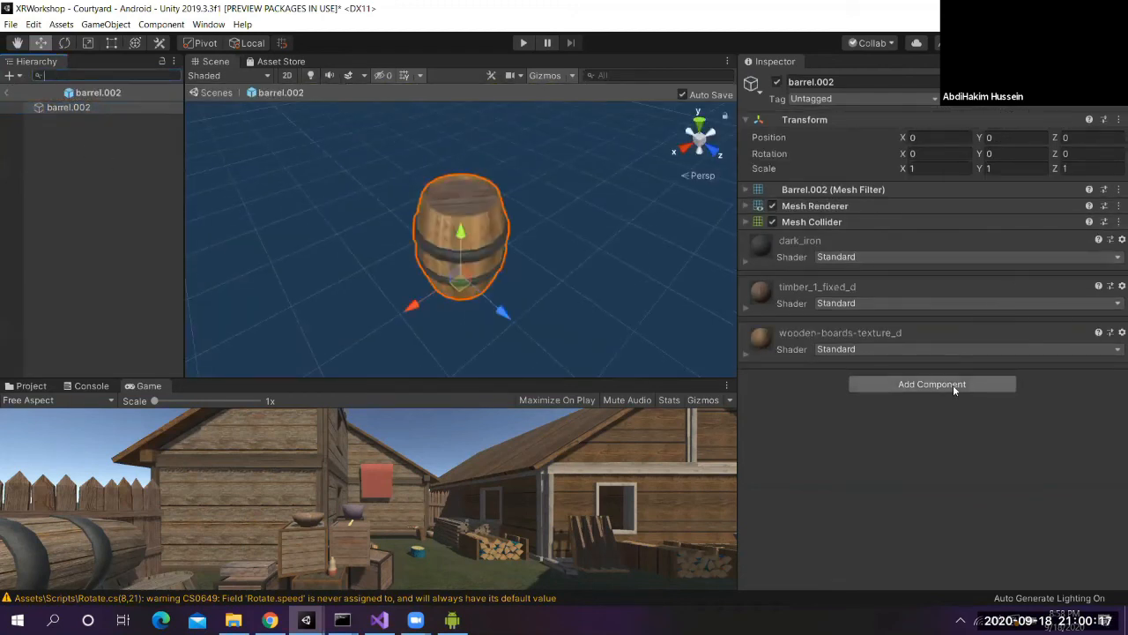
left_click(931, 385)
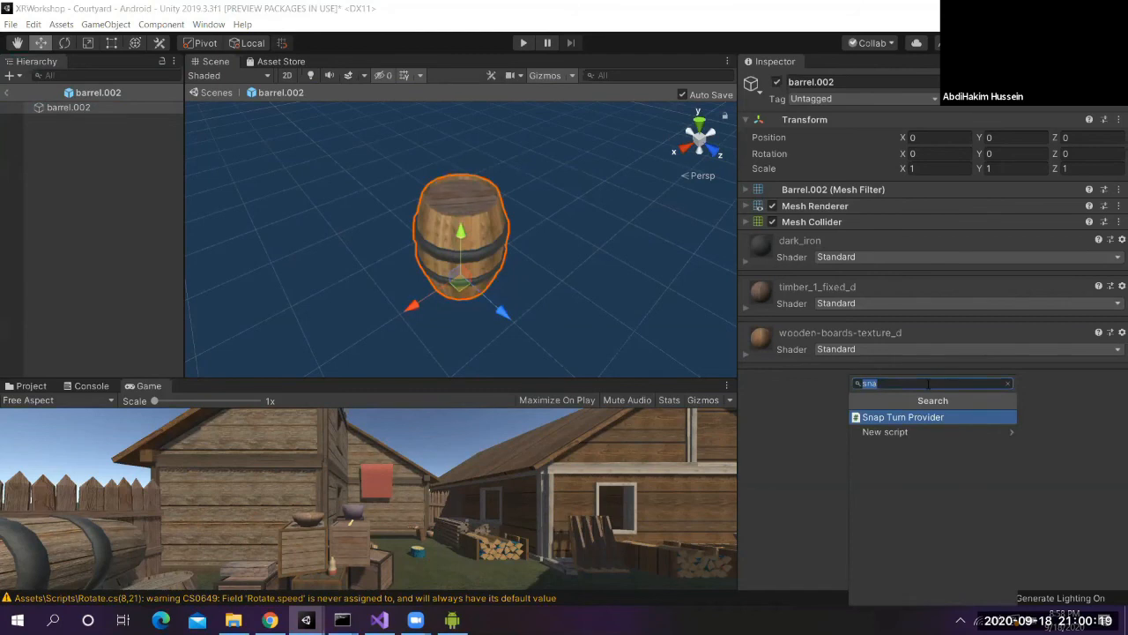
type("xr")
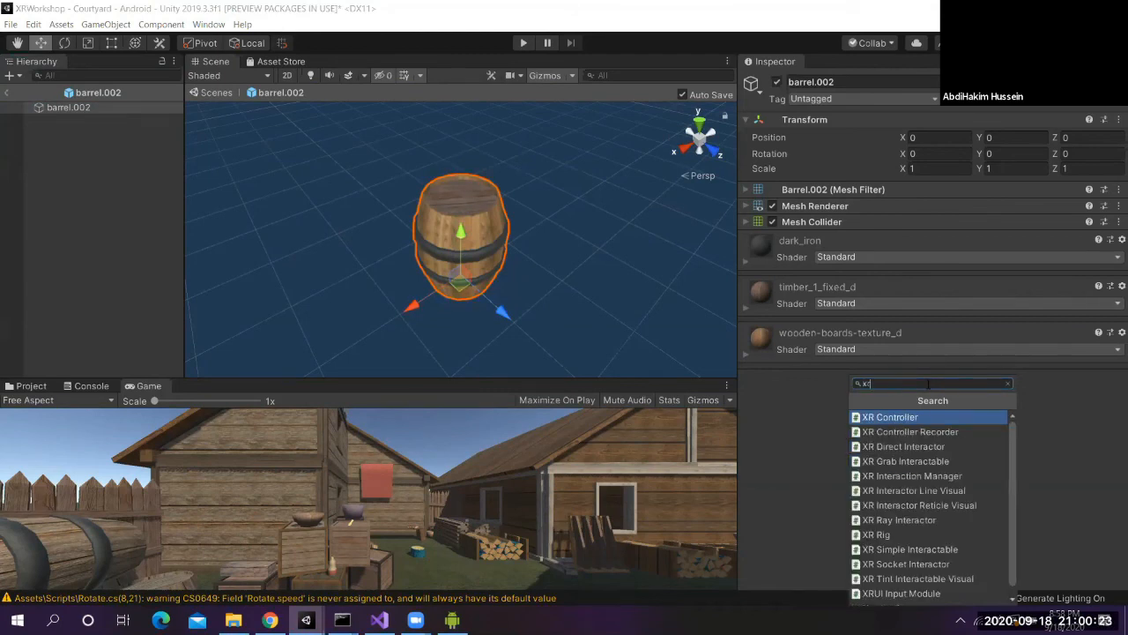
type(" gr")
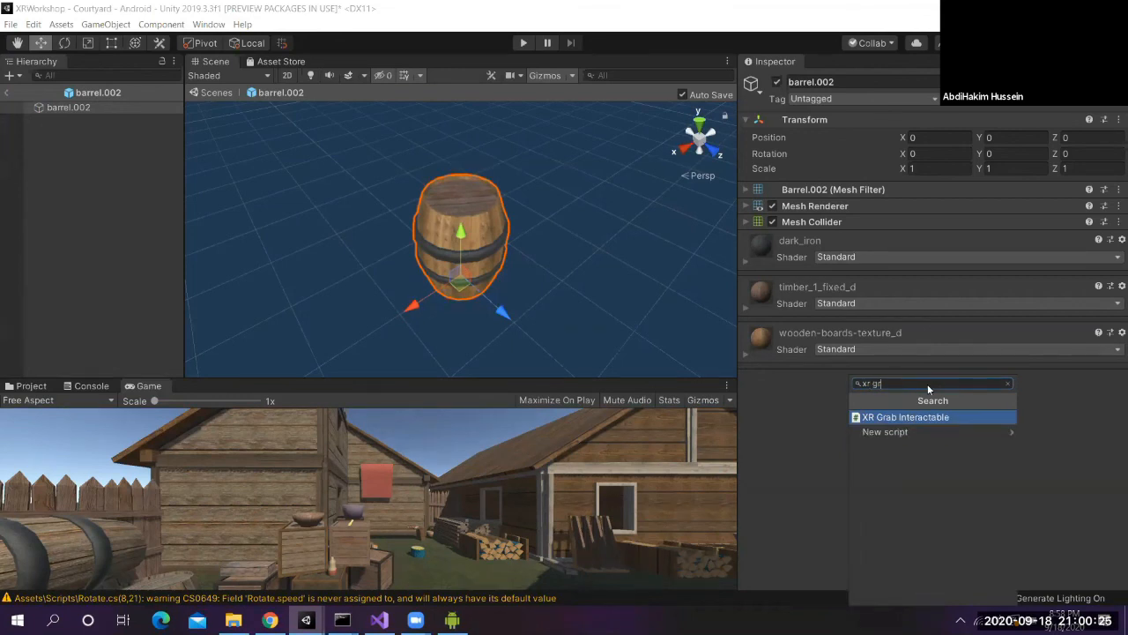
key("Return")
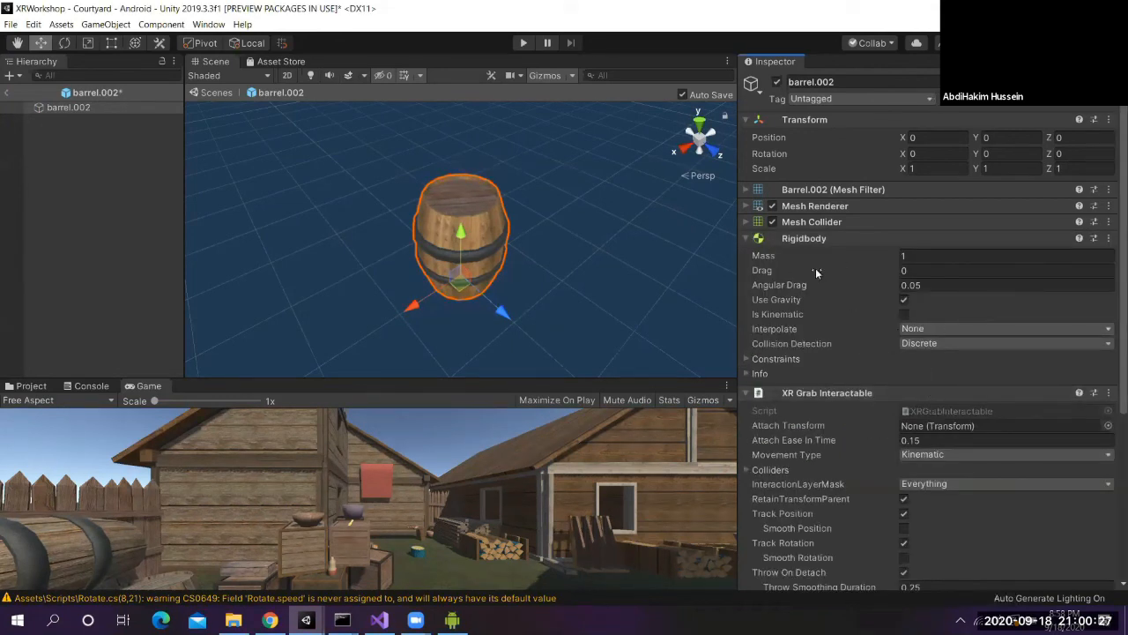
left_click(3, 93)
left_click(4, 94)
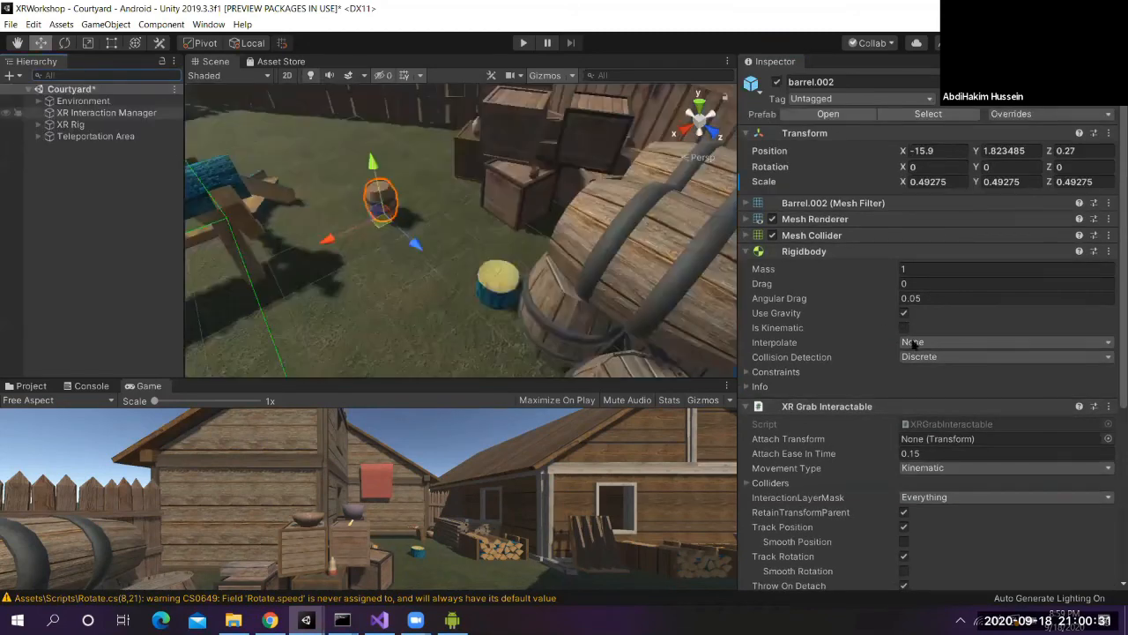
scroll(914, 344, "down", 3)
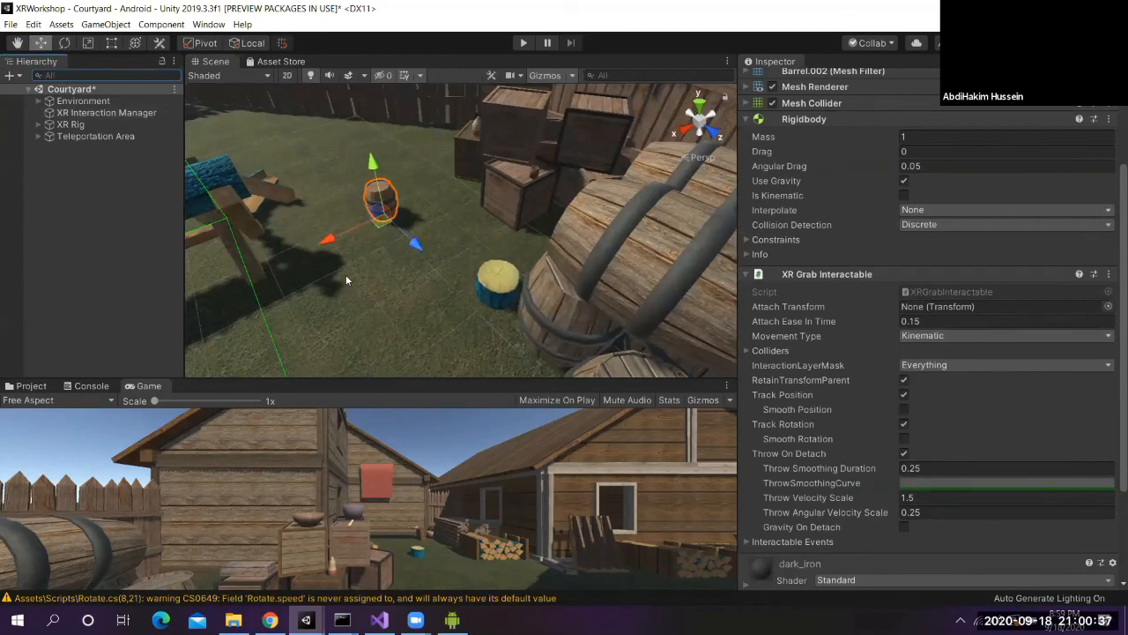
Add a Rigidbody to the ground Plane with Use Gravity disabled and Is Kinematic enabled
left_click(453, 289)
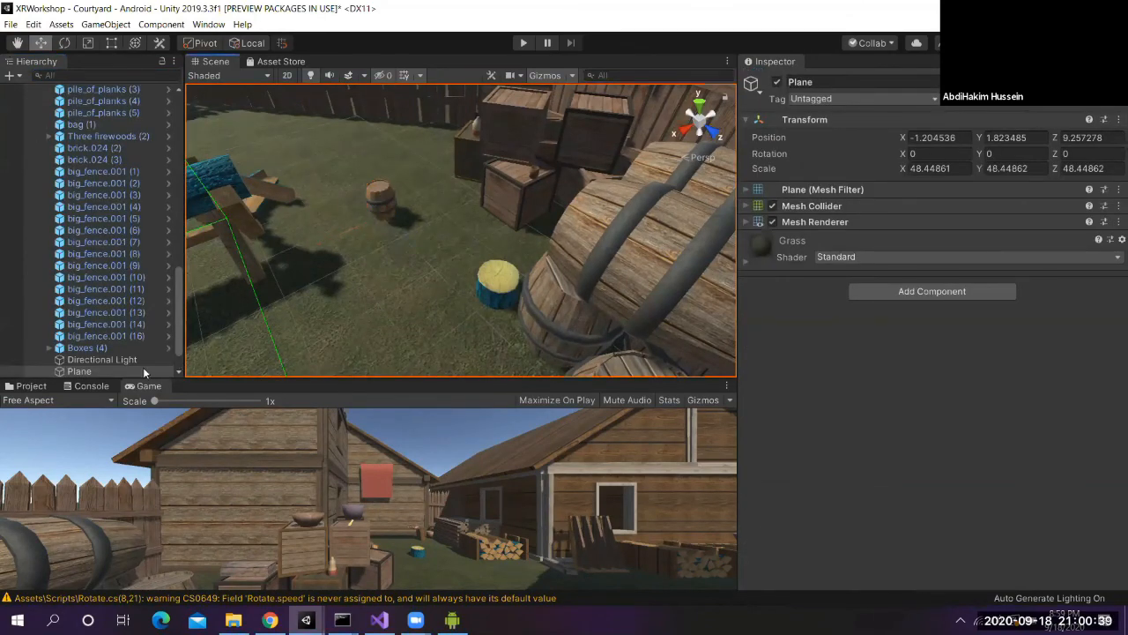
left_click(927, 292)
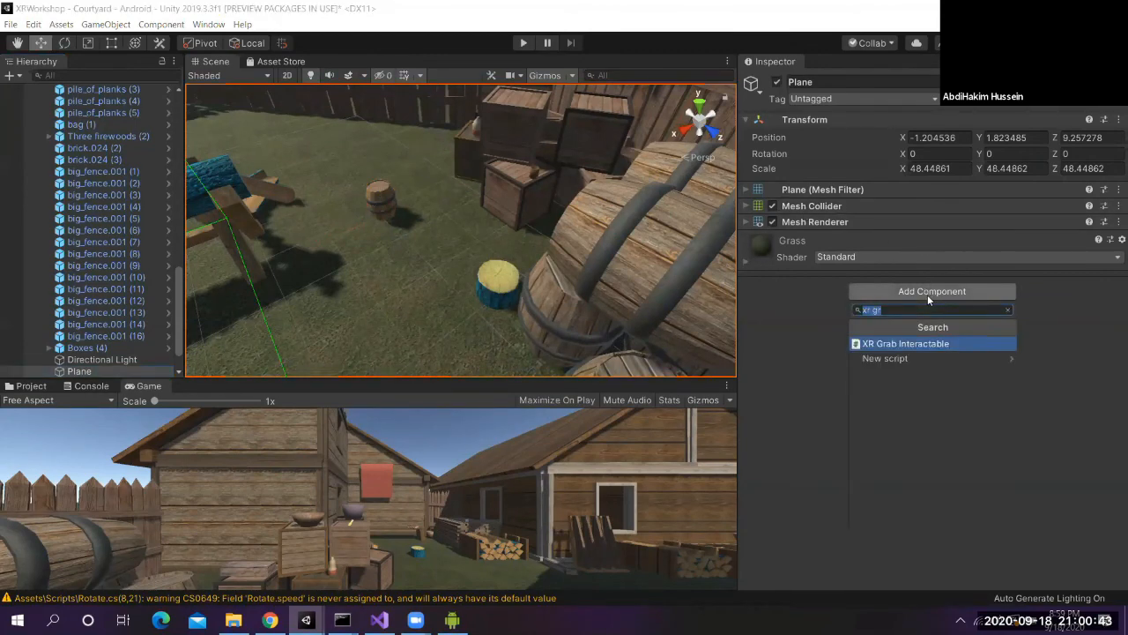
type("ri")
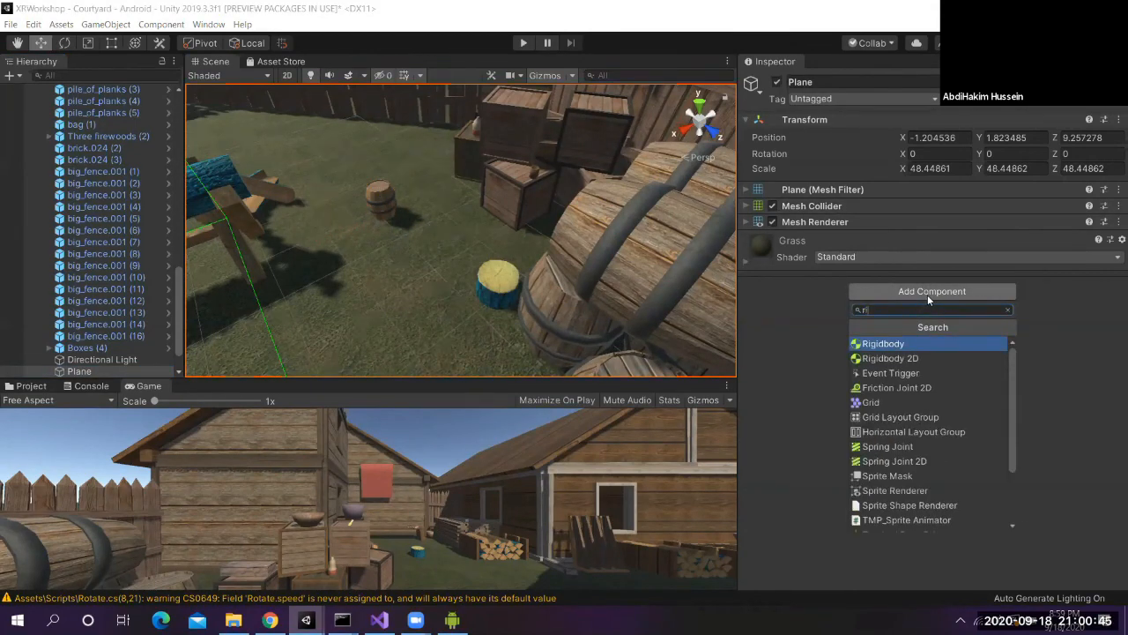
key("Return")
left_click(903, 299)
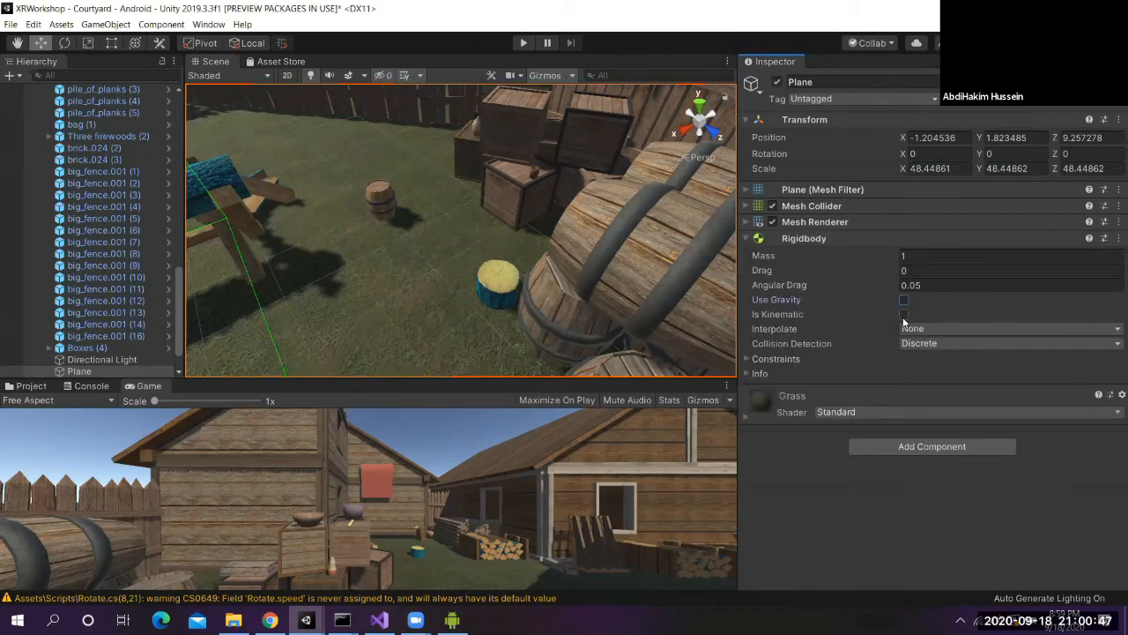
left_click(904, 314)
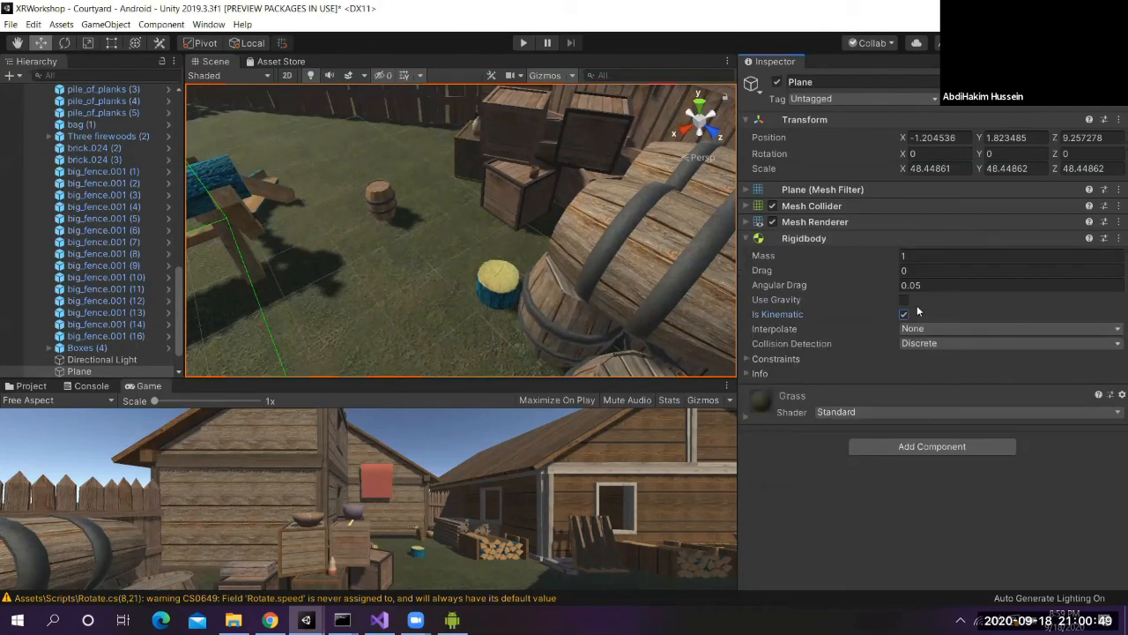
Replace the ground Plane's Mesh Collider with a Box Collider and collapse its settings
left_click(746, 206)
left_click(1117, 205)
left_click(1083, 266)
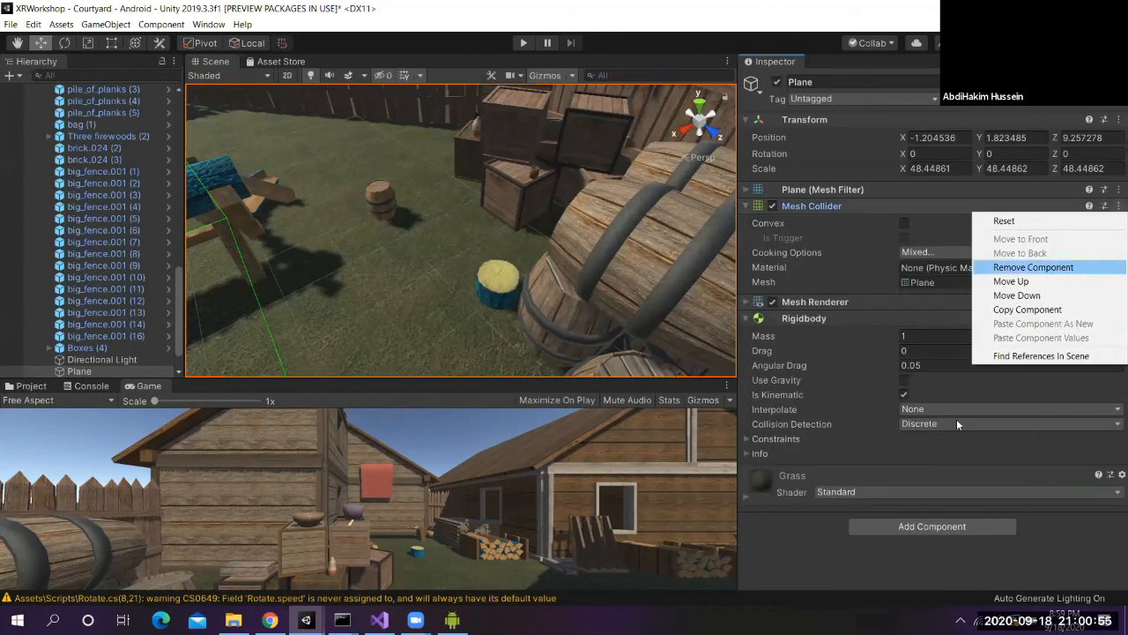
left_click(953, 422)
type("r")
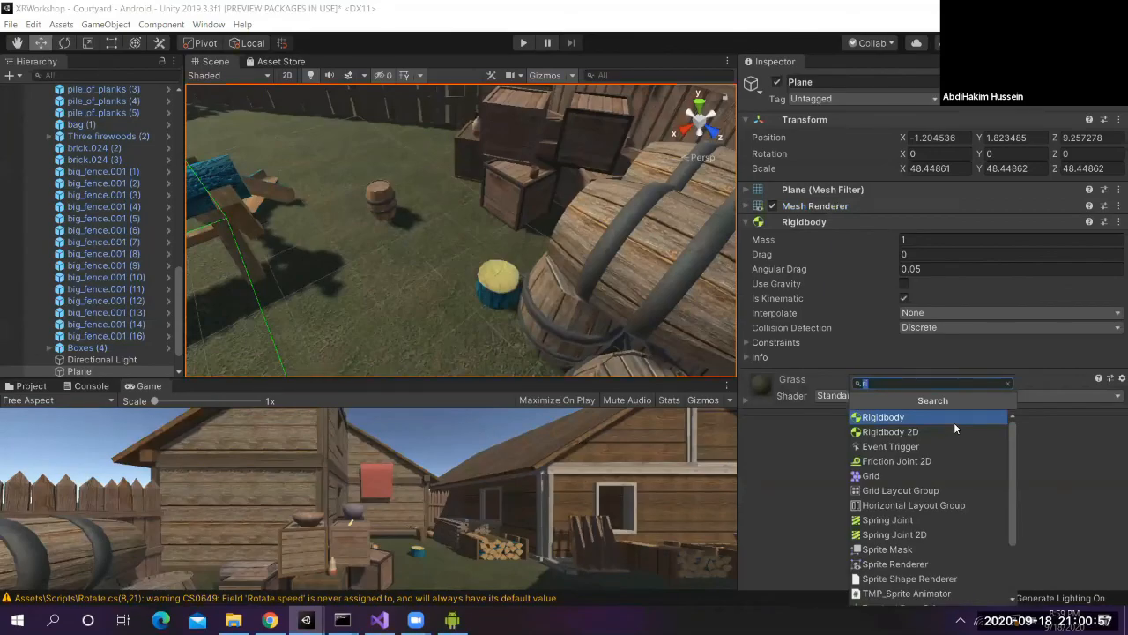
key("BackSpace")
type("box")
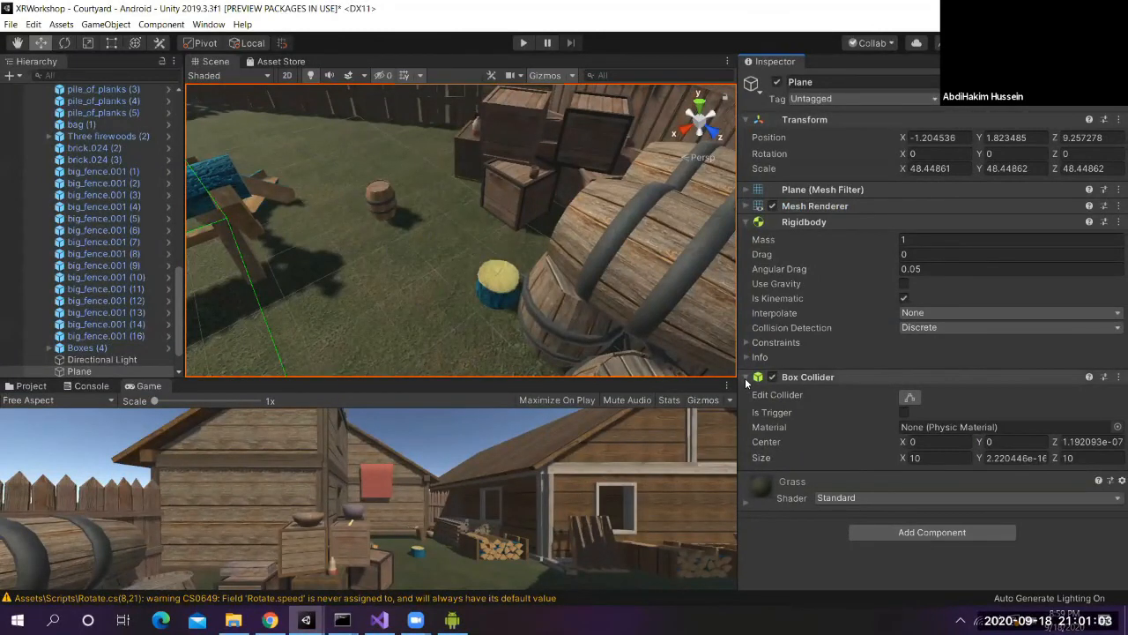
left_click(746, 377)
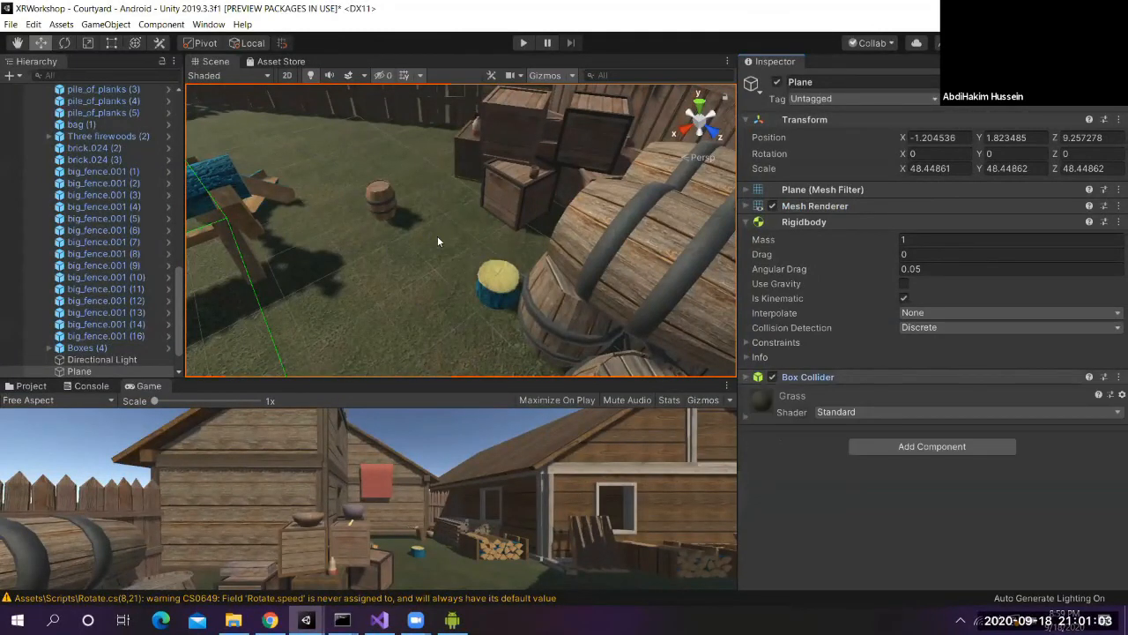
Move the small barrel.002 out of the Environment group to the root of the Courtyard scene and collapse Environment
right_click(380, 208)
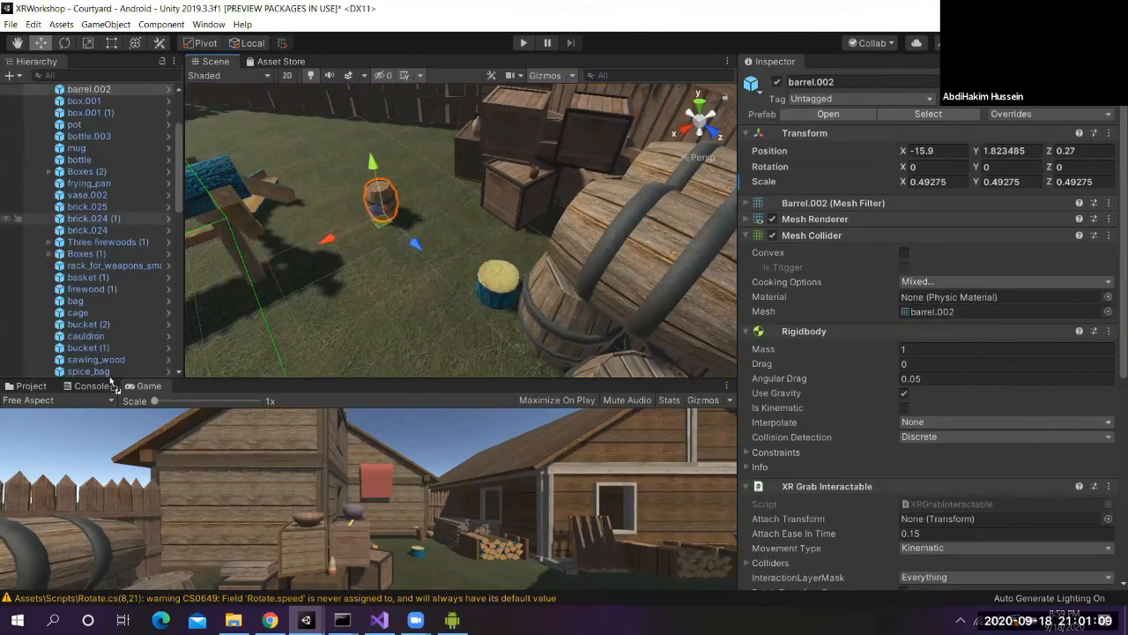
left_click_drag(126, 384, 126, 381)
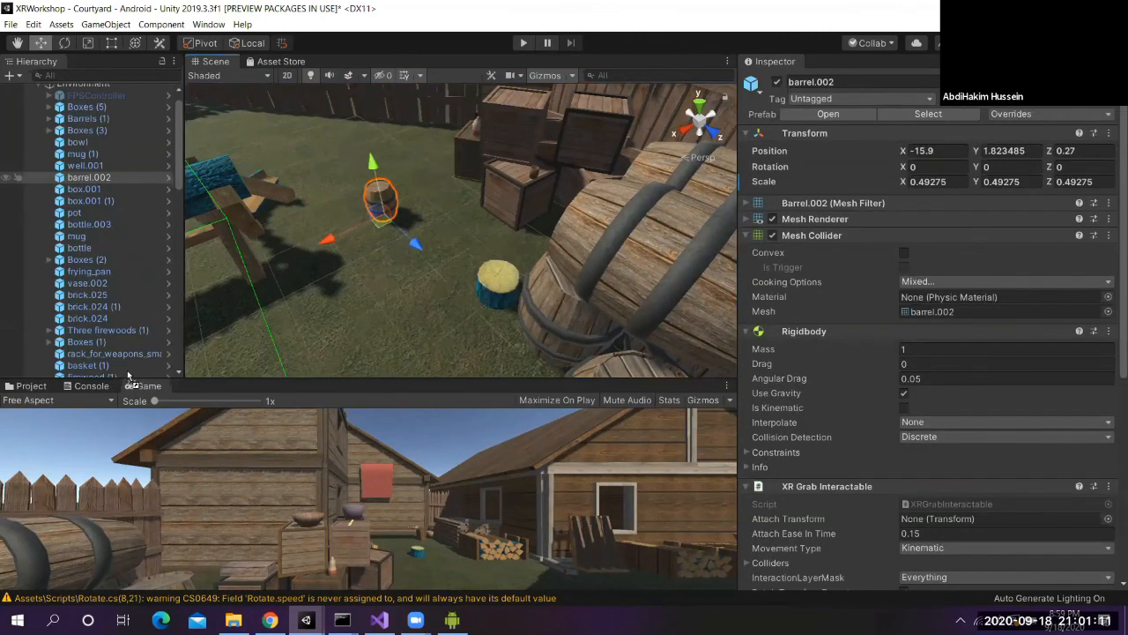
left_click_drag(91, 178, 96, 323)
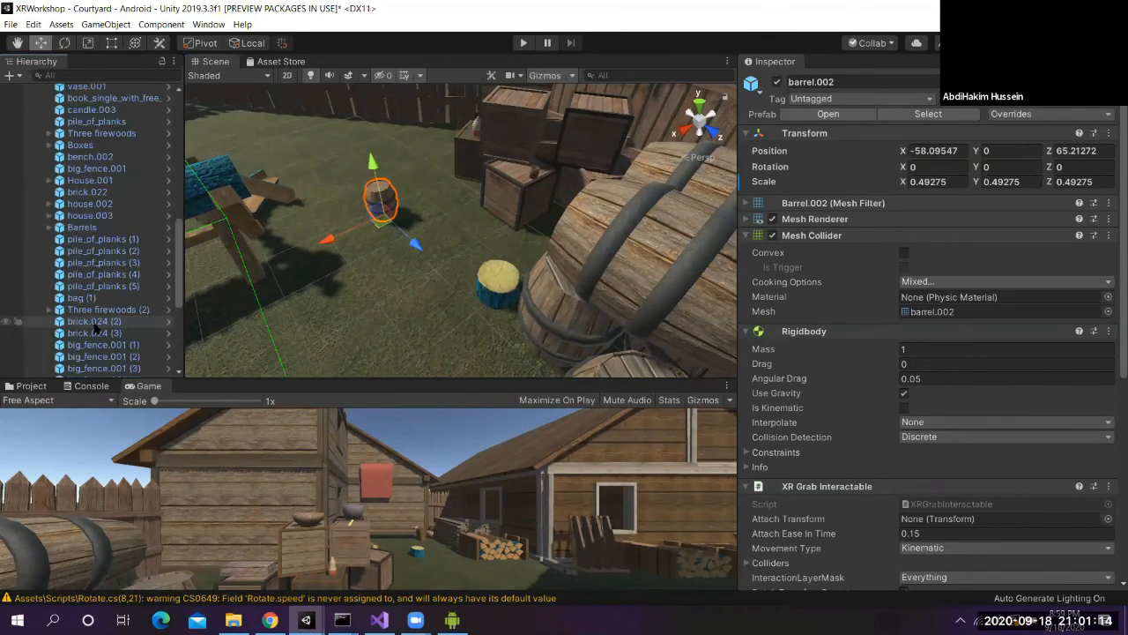
scroll(42, 105, "up", 9)
left_click(38, 101)
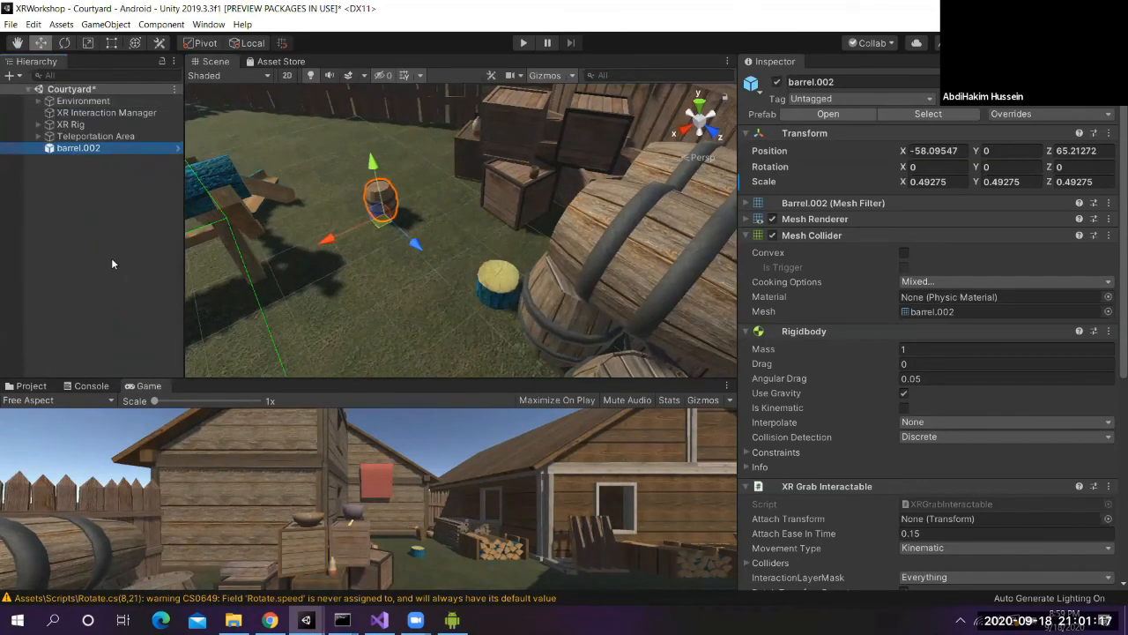
Create an empty game object named "Object Interactibles" at the scene root and make barrel.002 its child
right_click(85, 223)
left_click(135, 345)
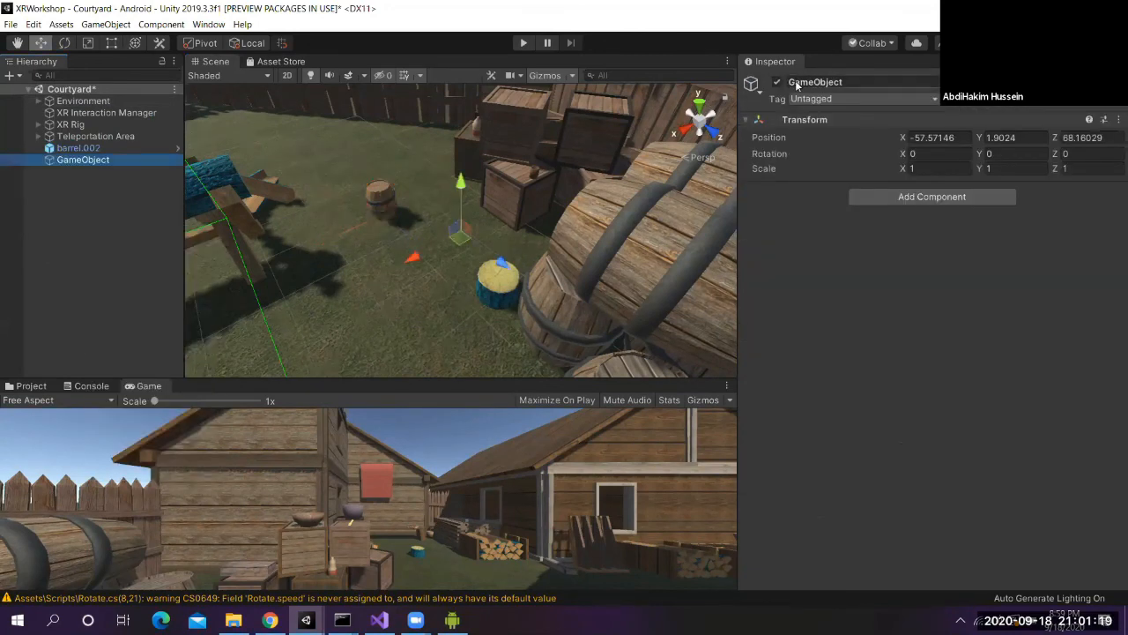
left_click(798, 82)
type("Object")
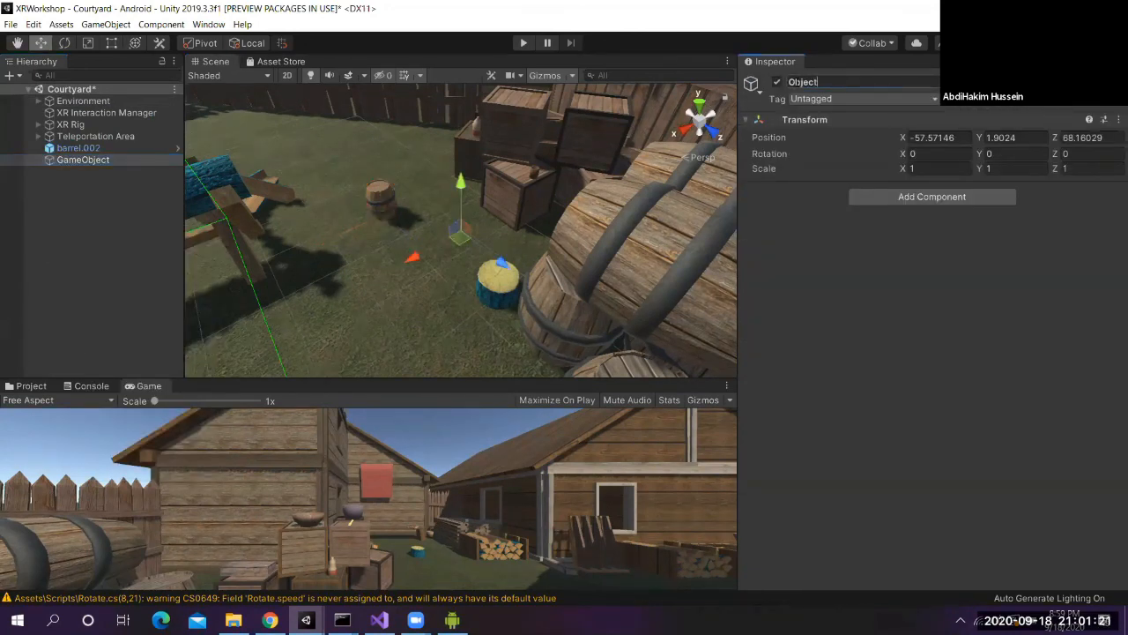
type(" Interactibles")
key("Return")
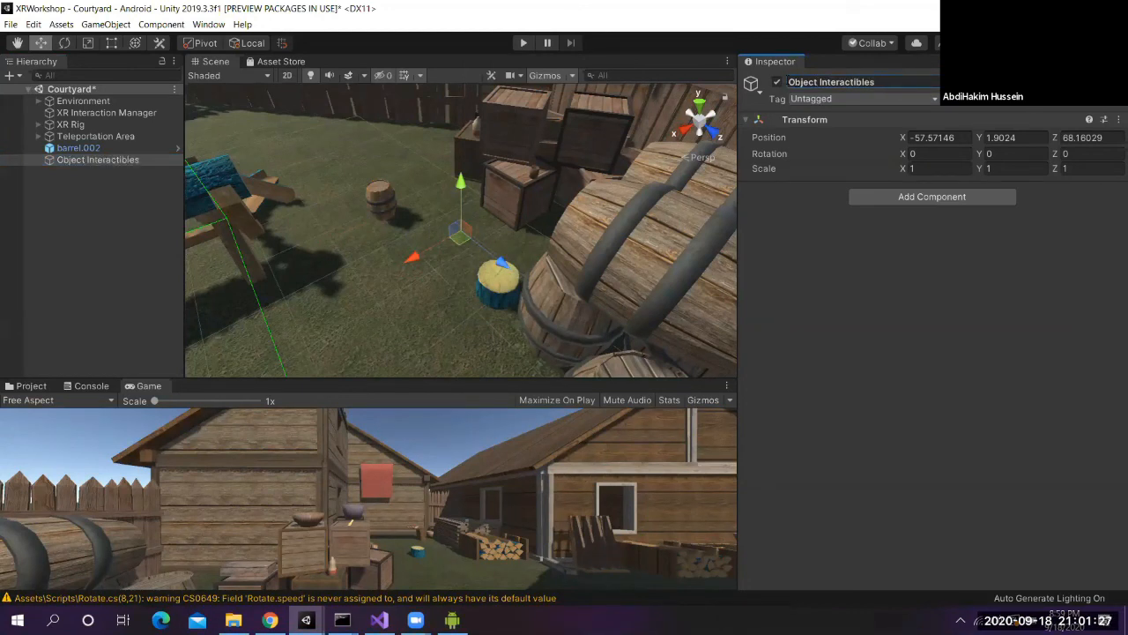
left_click_drag(78, 148, 98, 160)
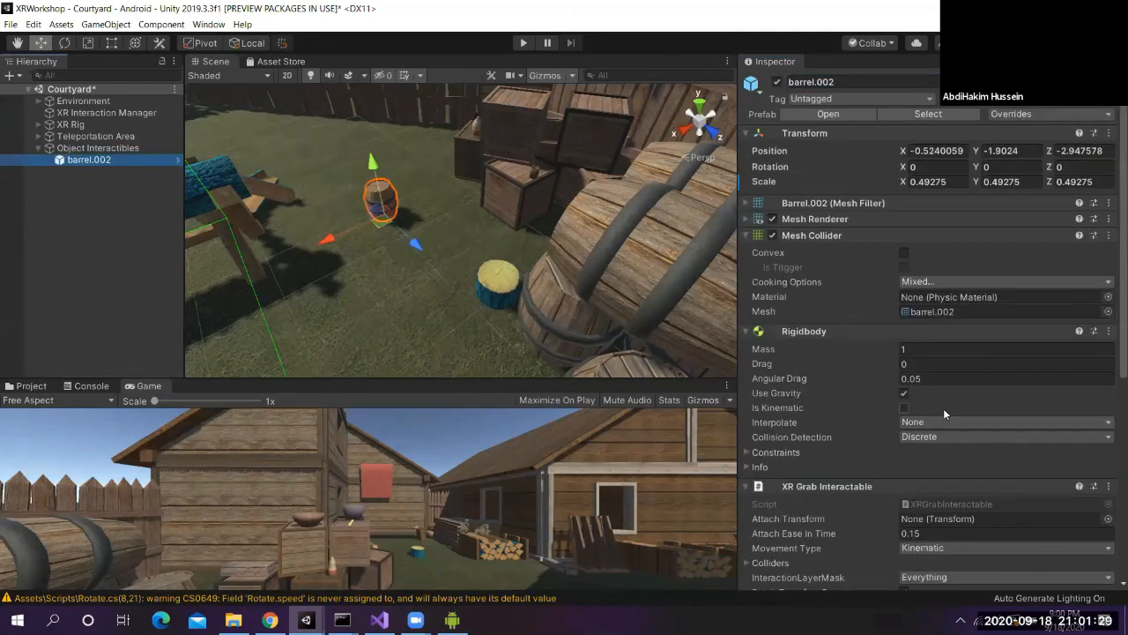
Duplicate barrel.002 and set the copy's Throw Velocity Scale to 2.5 in its XR Grab Interactable settings
scroll(942, 414, "down", 3)
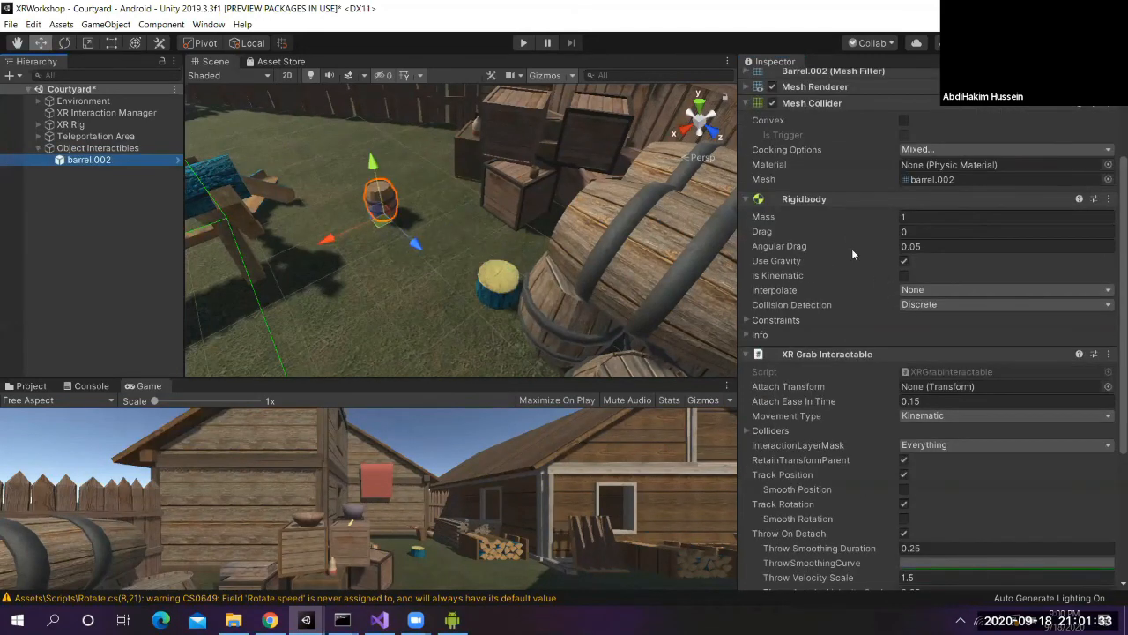
scroll(882, 335, "down", 3)
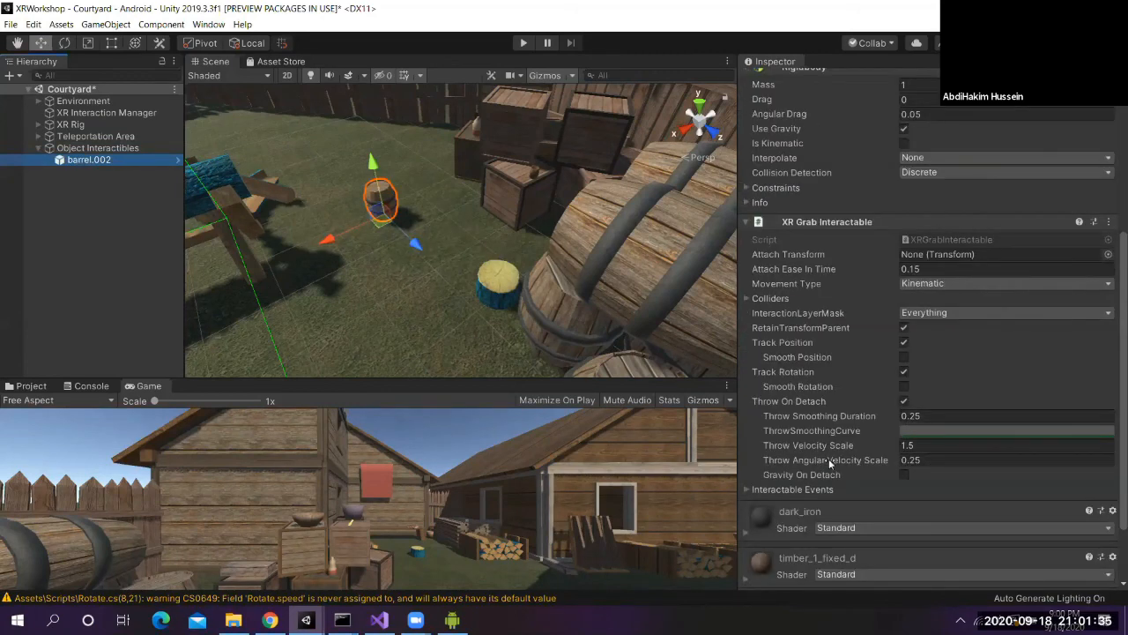
left_click(922, 446)
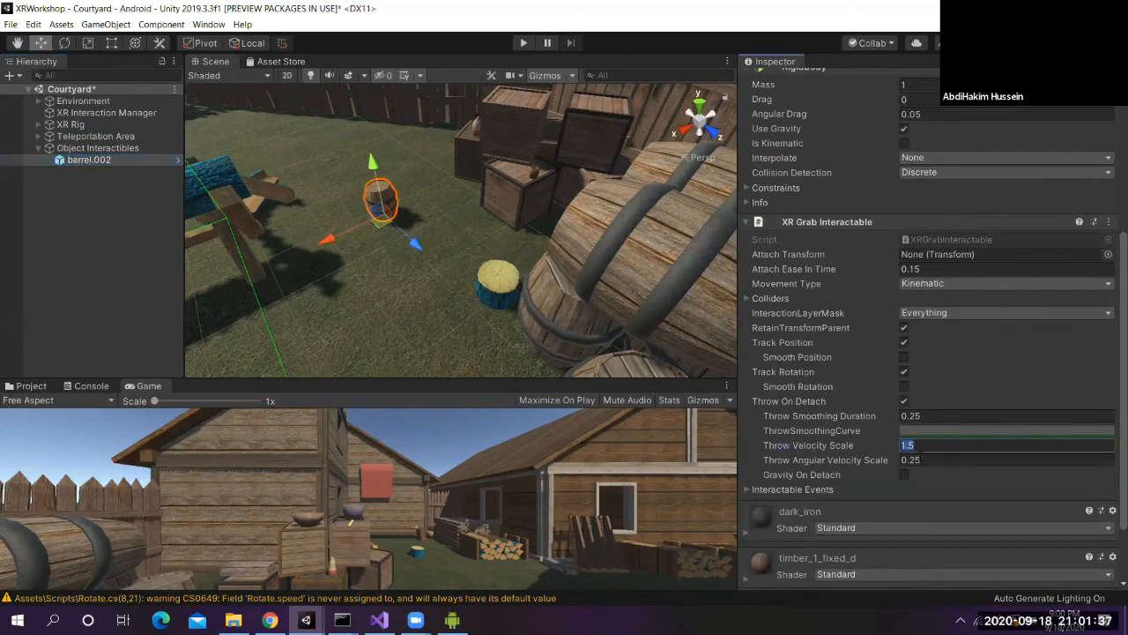
key("Return")
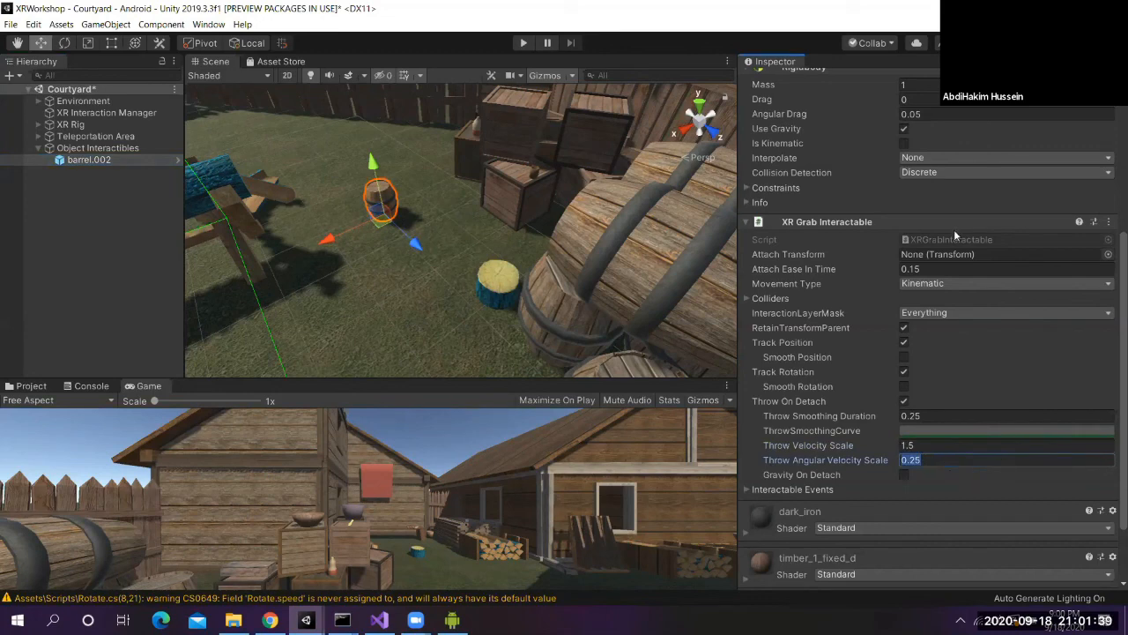
left_click(79, 159)
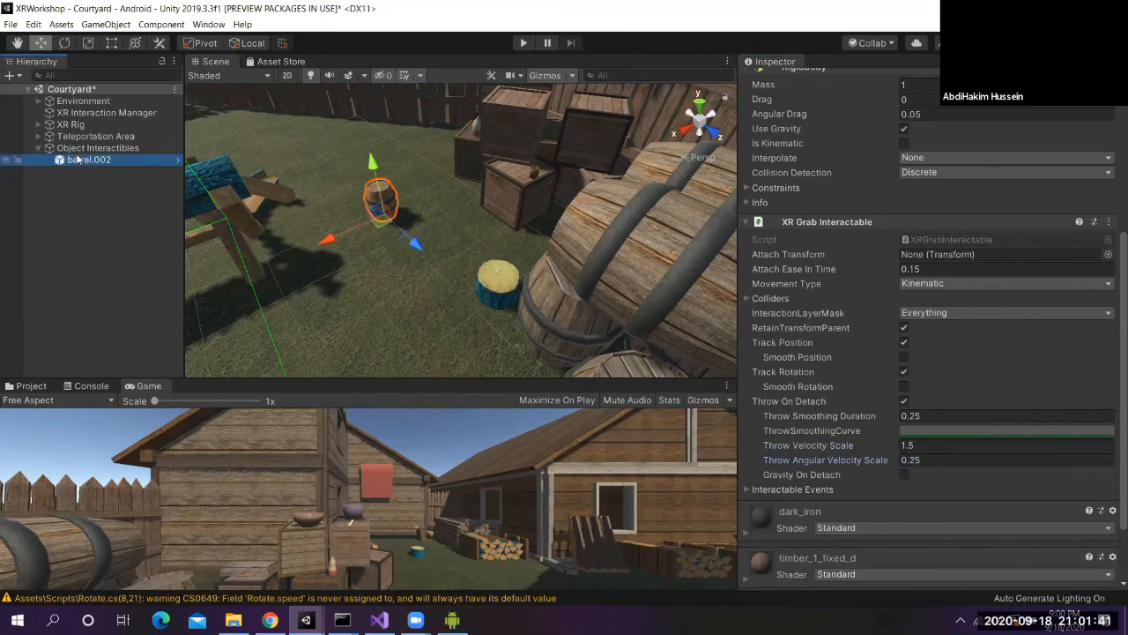
key("ctrl+d")
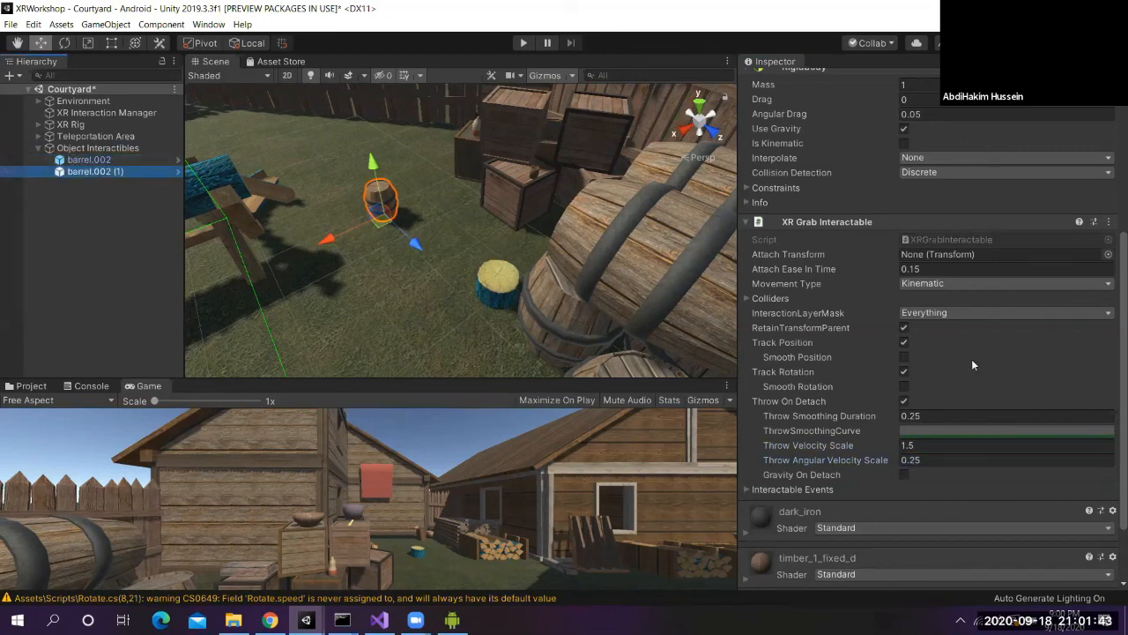
left_click(943, 447)
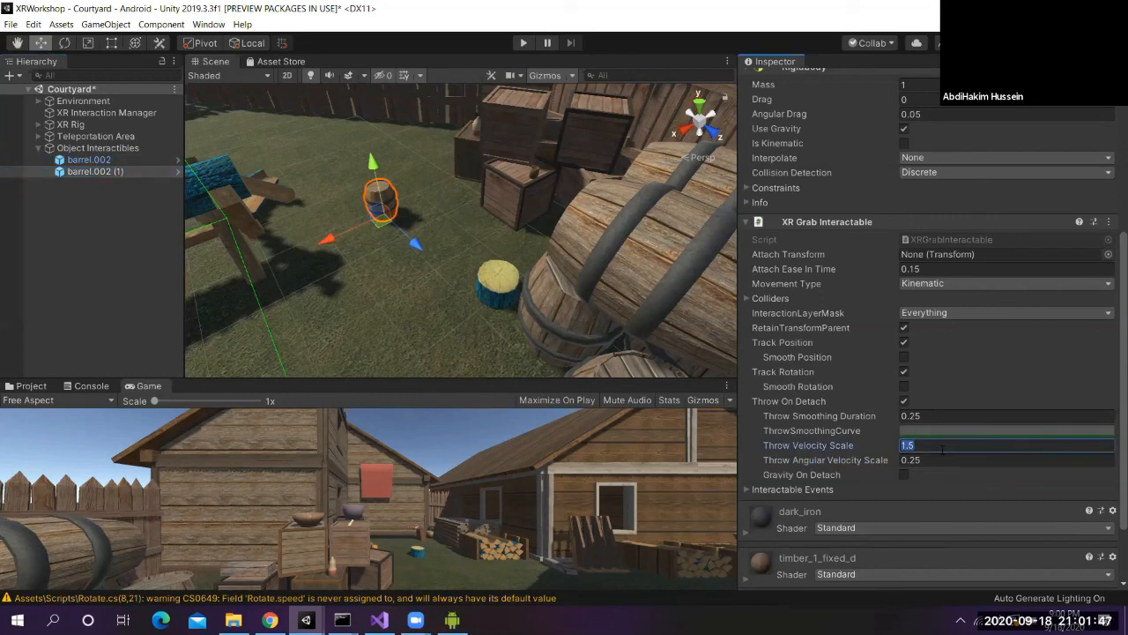
type("2.5")
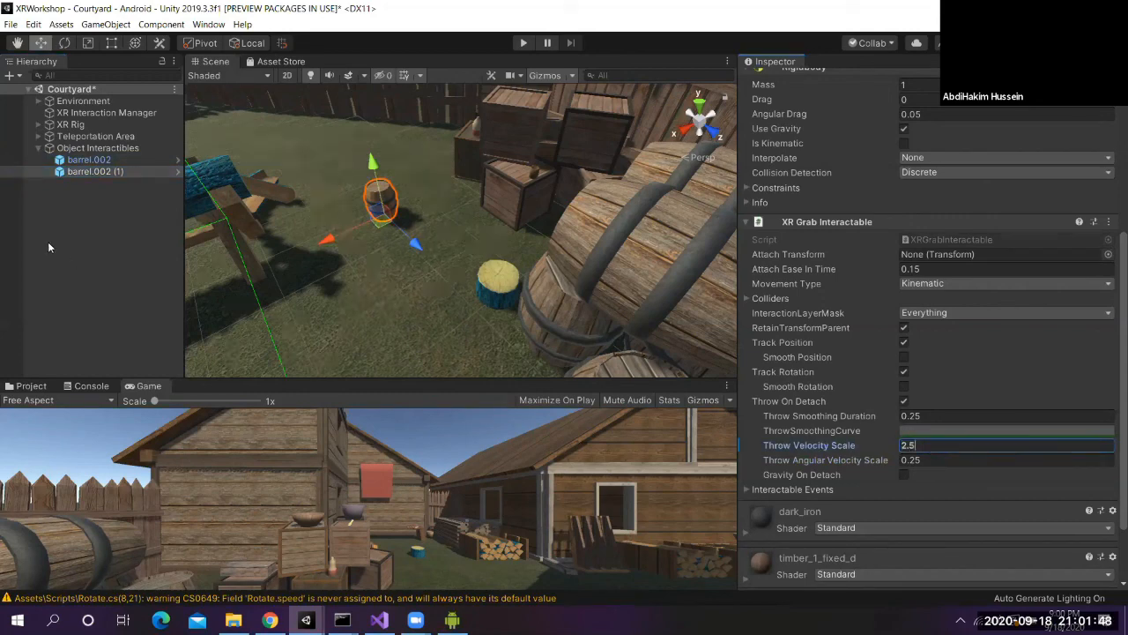
left_click(86, 184)
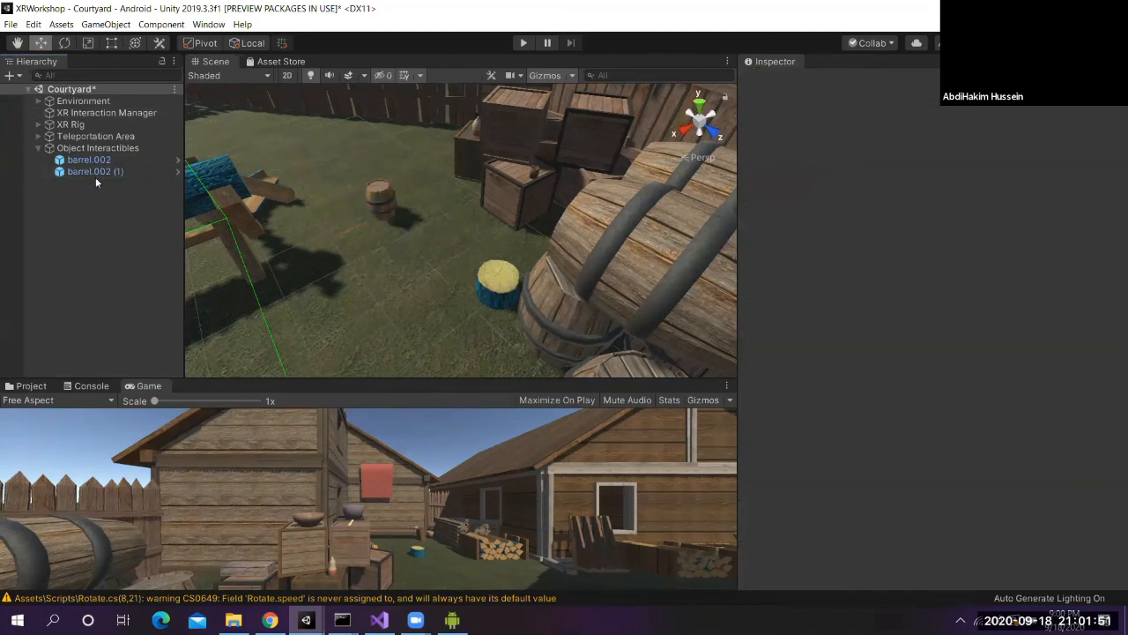
Move the barrel copy away from the original to about X 0.01, Z -1.09 and scale it down uniformly to about 0.33
left_click(402, 237)
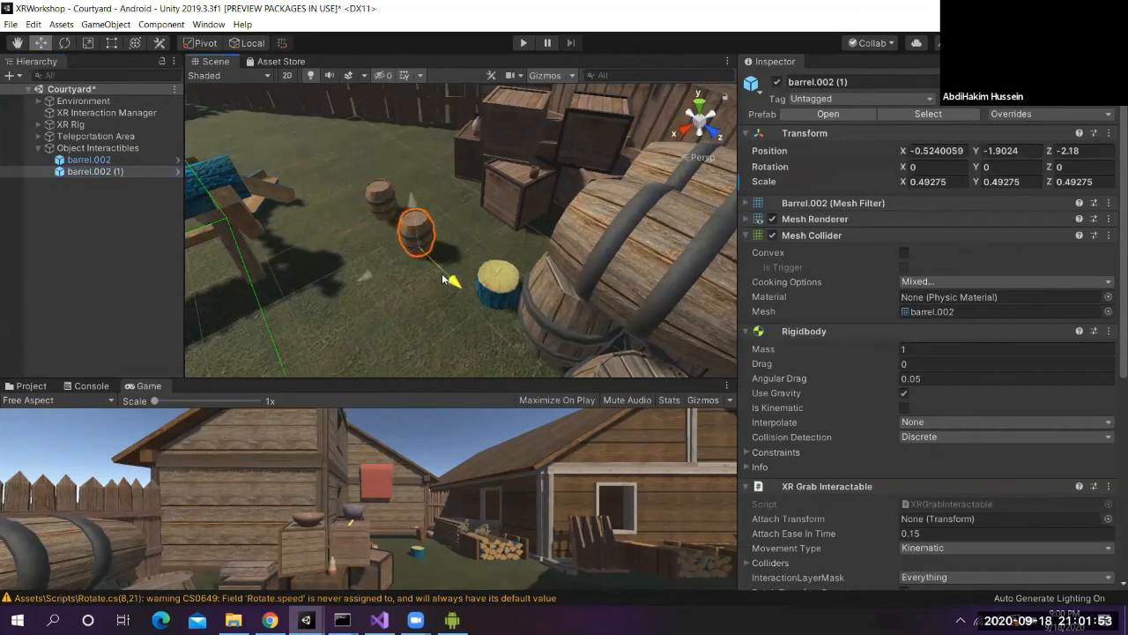
left_click_drag(443, 276, 466, 298)
left_click_drag(396, 292, 377, 306)
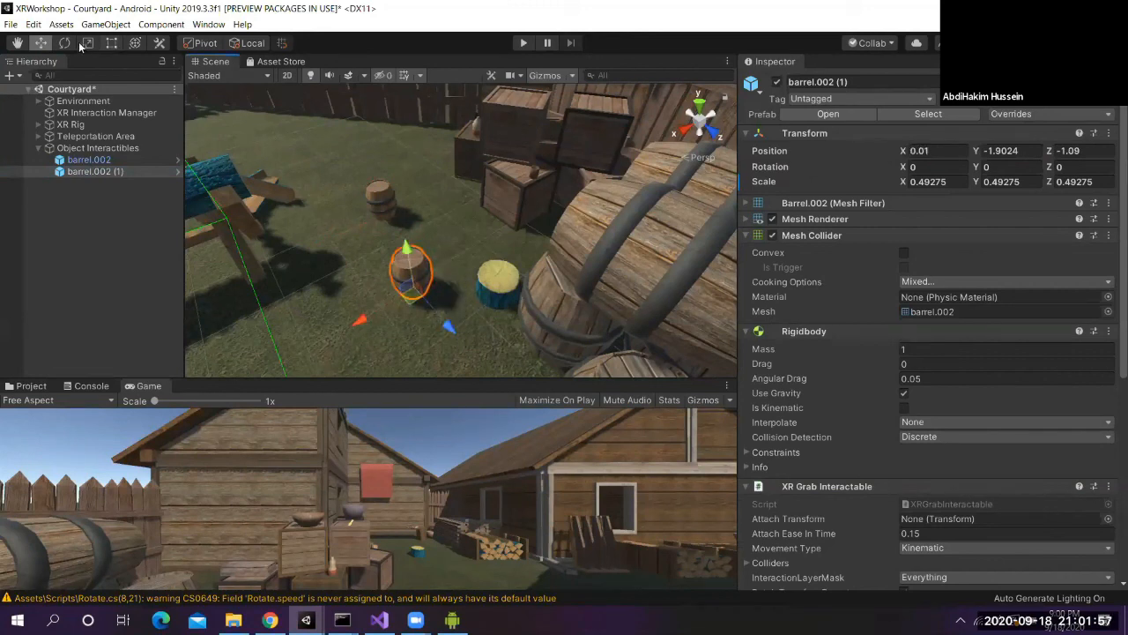
left_click(112, 43)
left_click(135, 44)
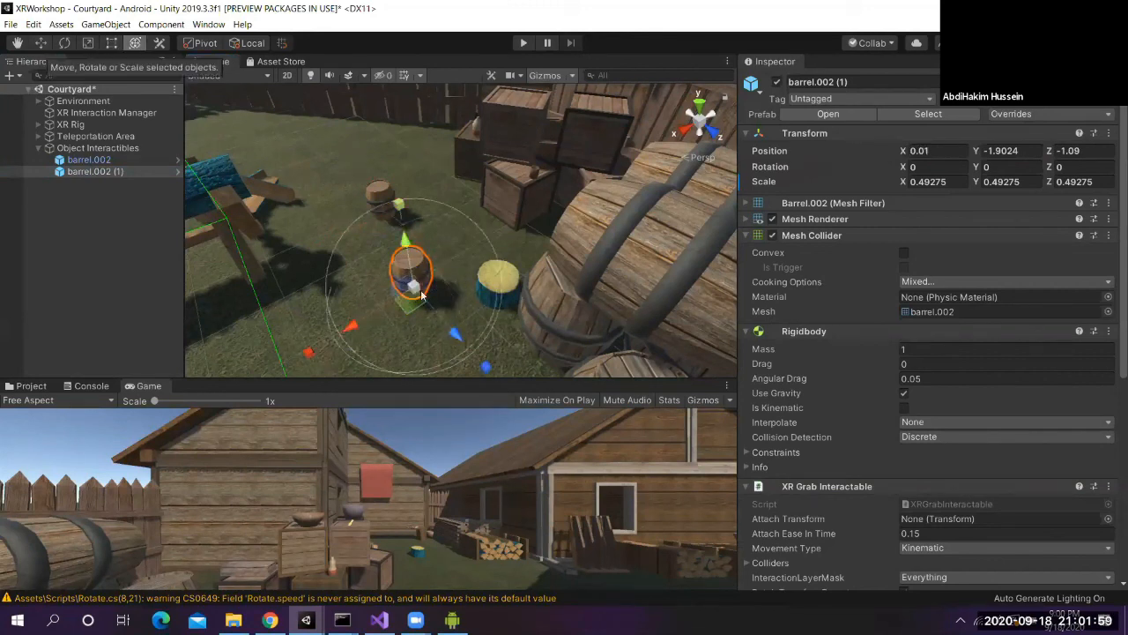
mouse_move(412, 282)
left_mouse_down()
mouse_move(402, 300)
mouse_move(395, 294)
left_mouse_up()
Review the XR Grab Interactable settings of both barrels and the RightHand Controller's controller, ray interactor and line settings
left_click(86, 172)
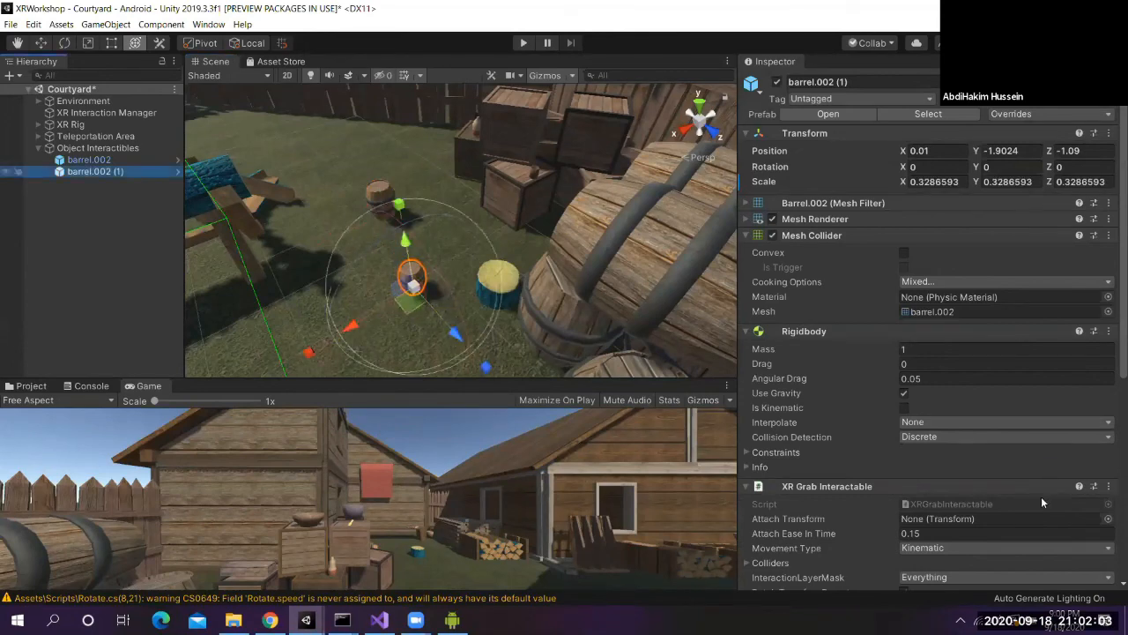
scroll(1031, 458, "down", 8)
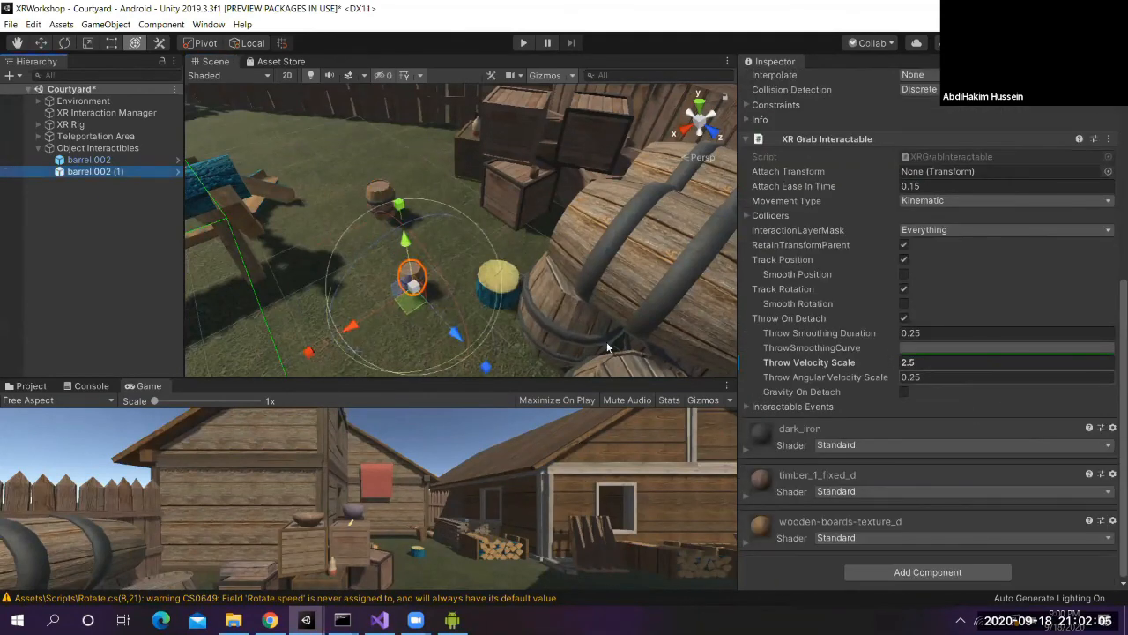
left_click(411, 236)
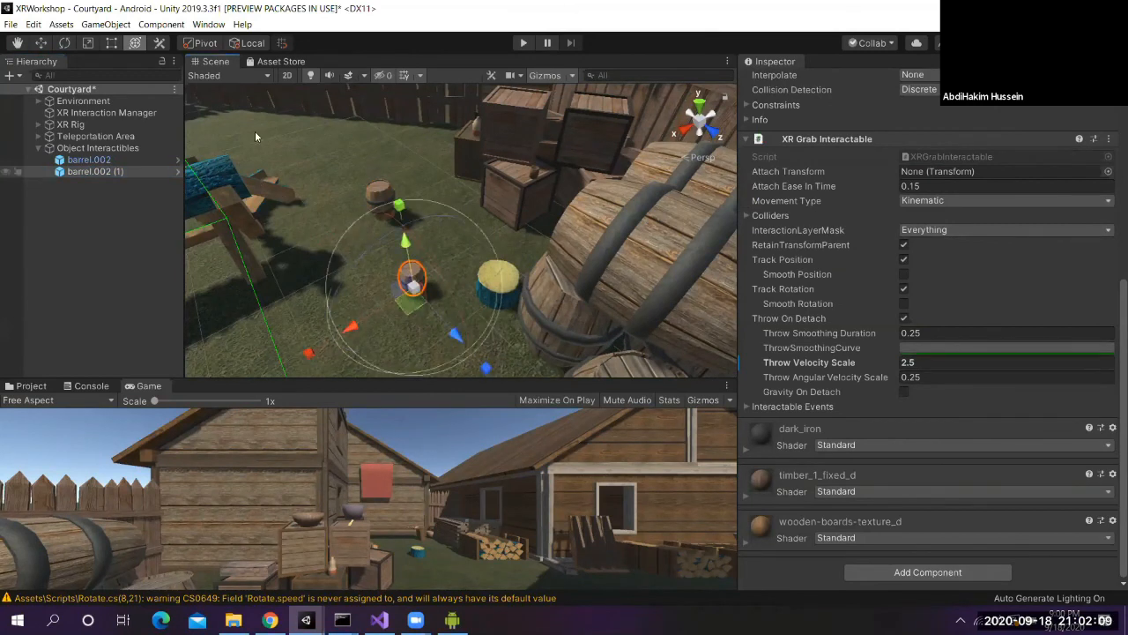
left_click(39, 149)
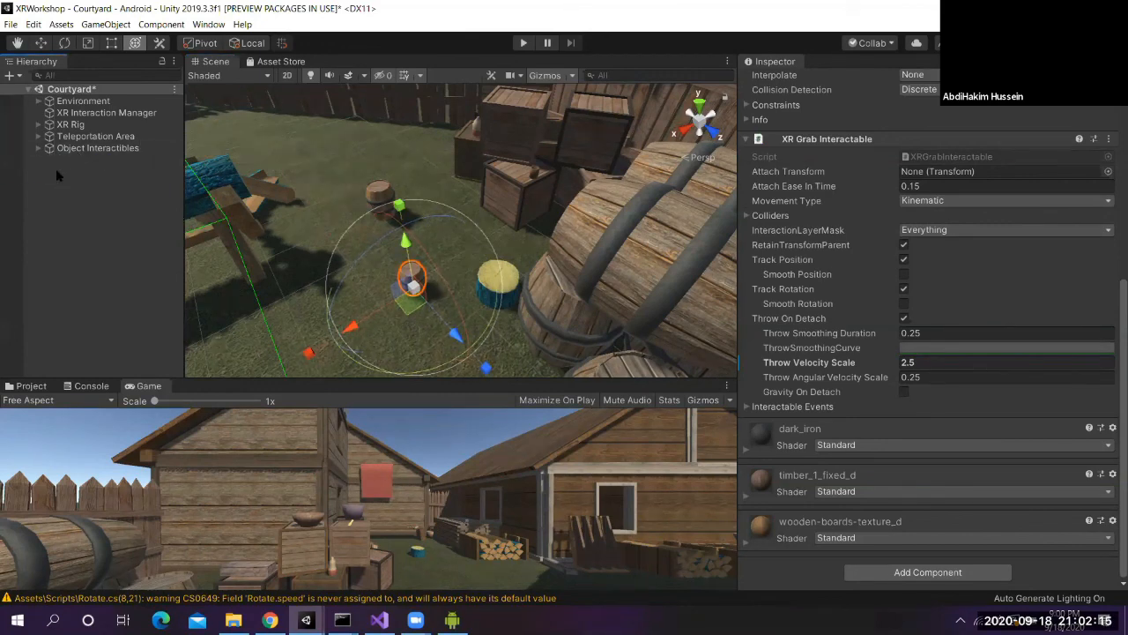
left_click(37, 124)
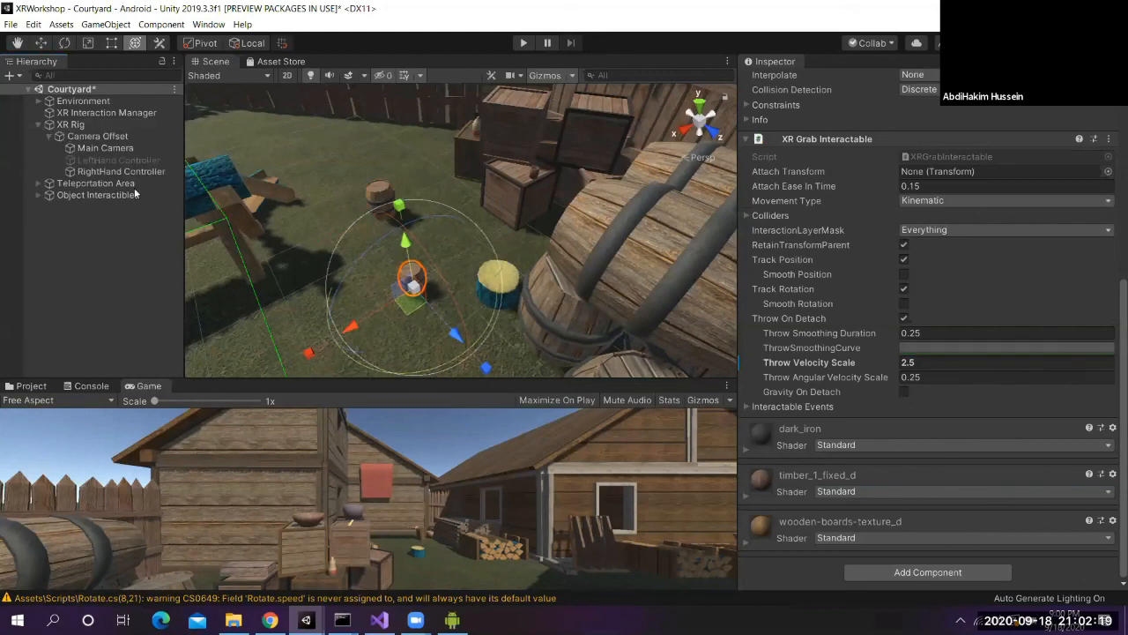
left_click(116, 172)
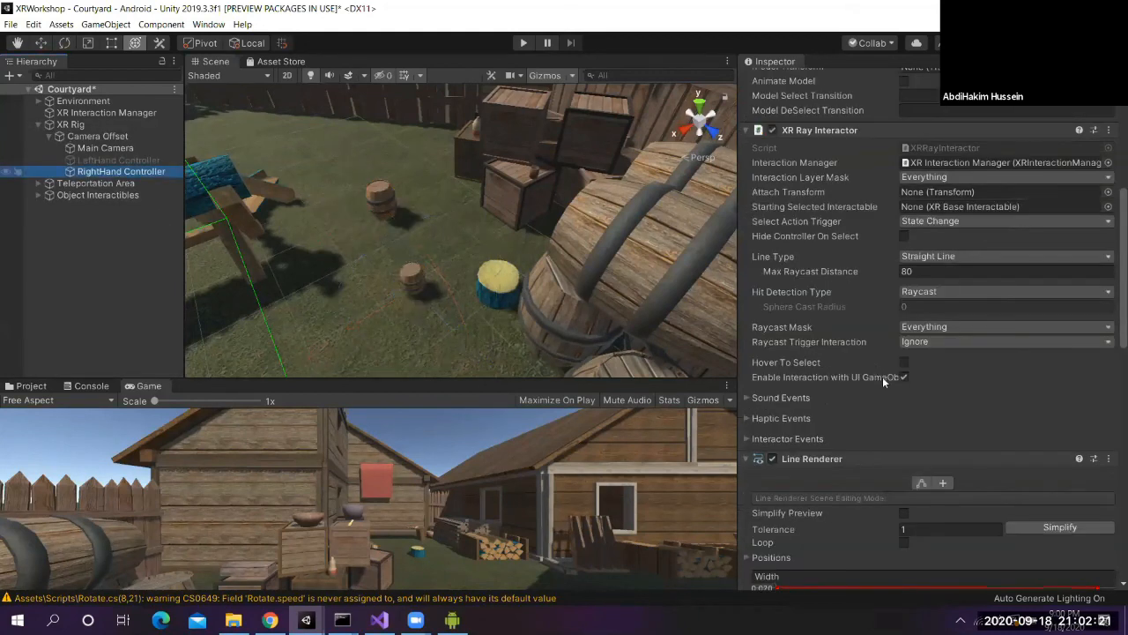
scroll(883, 376, "down", 10)
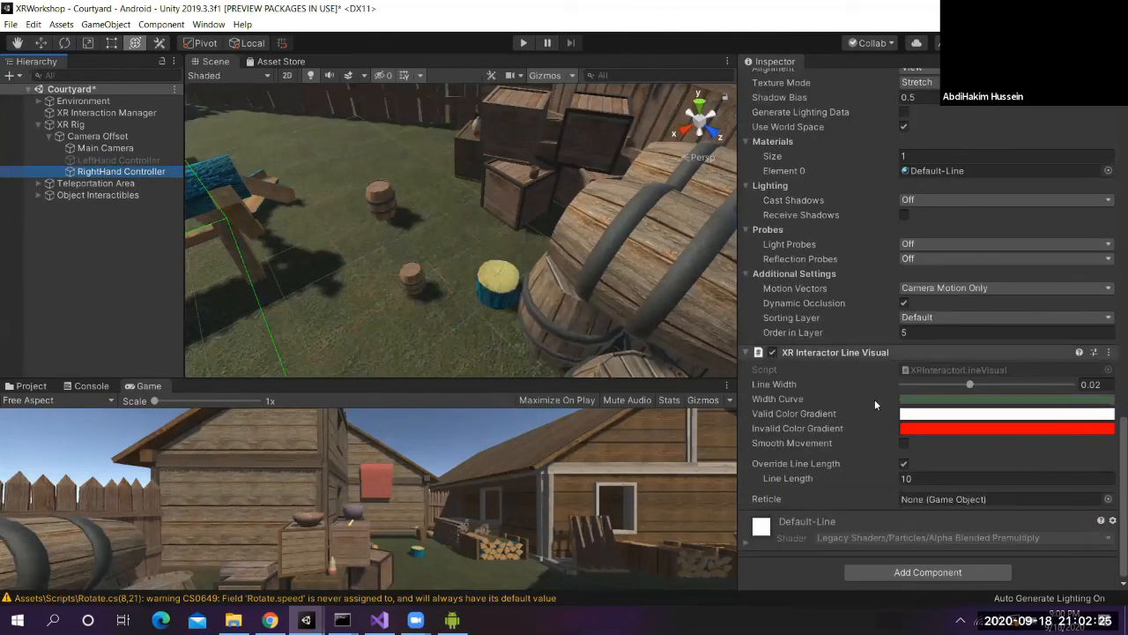
scroll(869, 317, "up", 5)
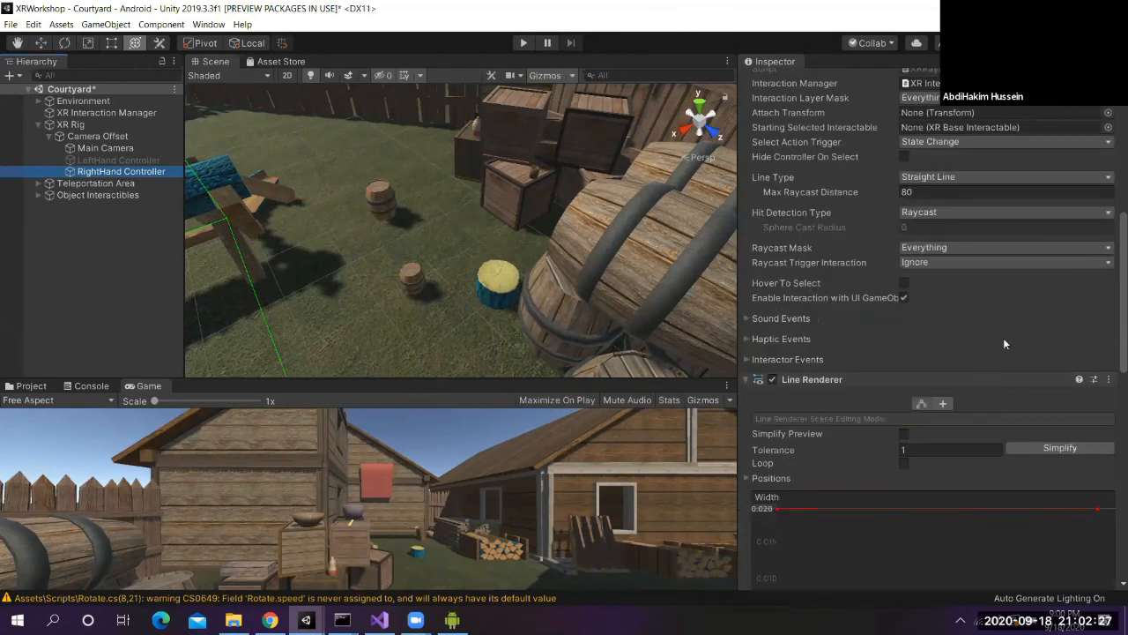
scroll(819, 479, "up", 5)
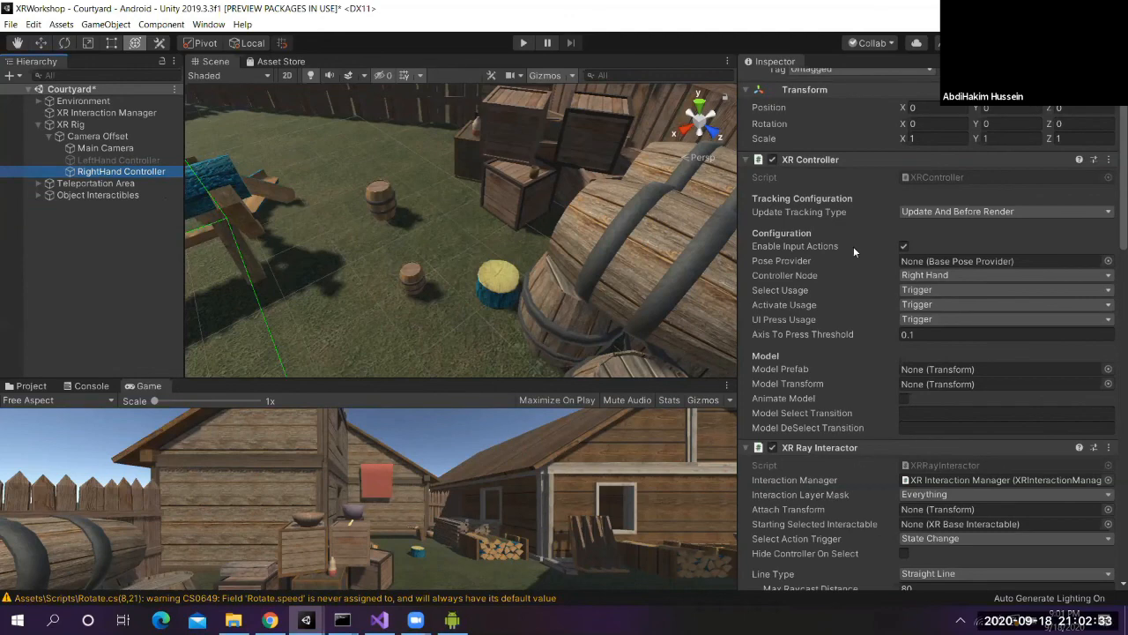
left_click(54, 192)
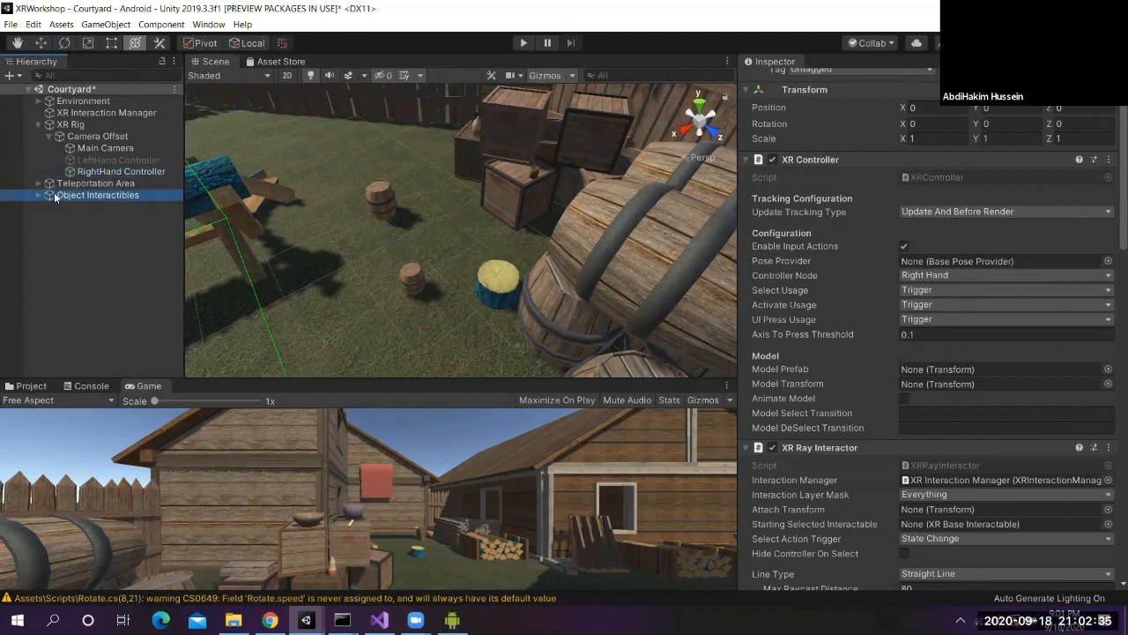
left_click(38, 195)
left_click(88, 206)
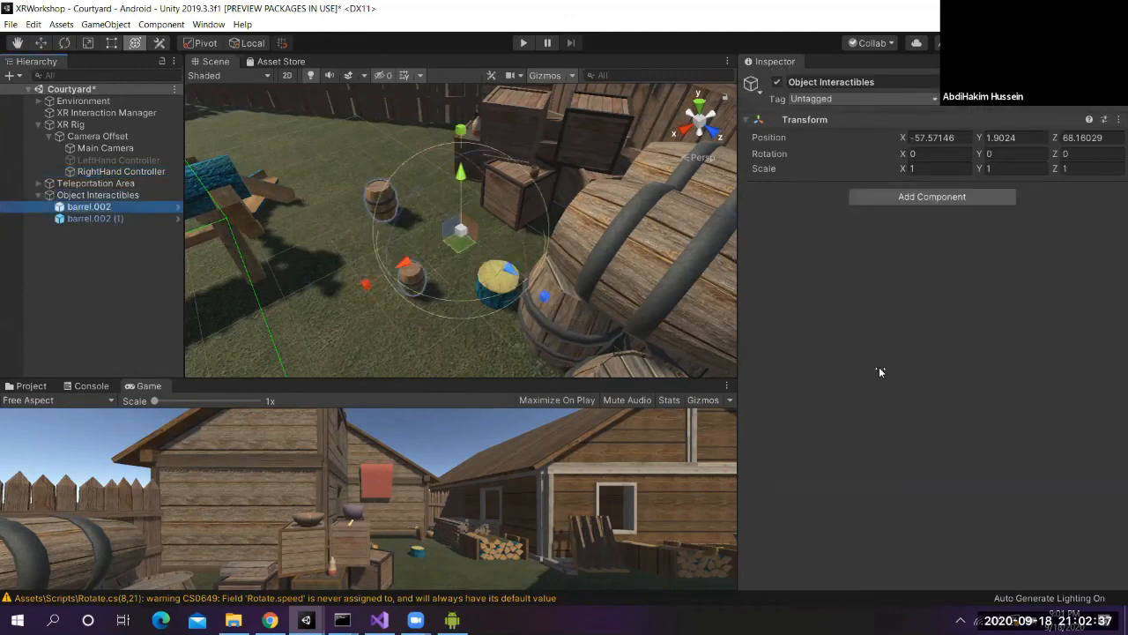
scroll(851, 331, "down", 5)
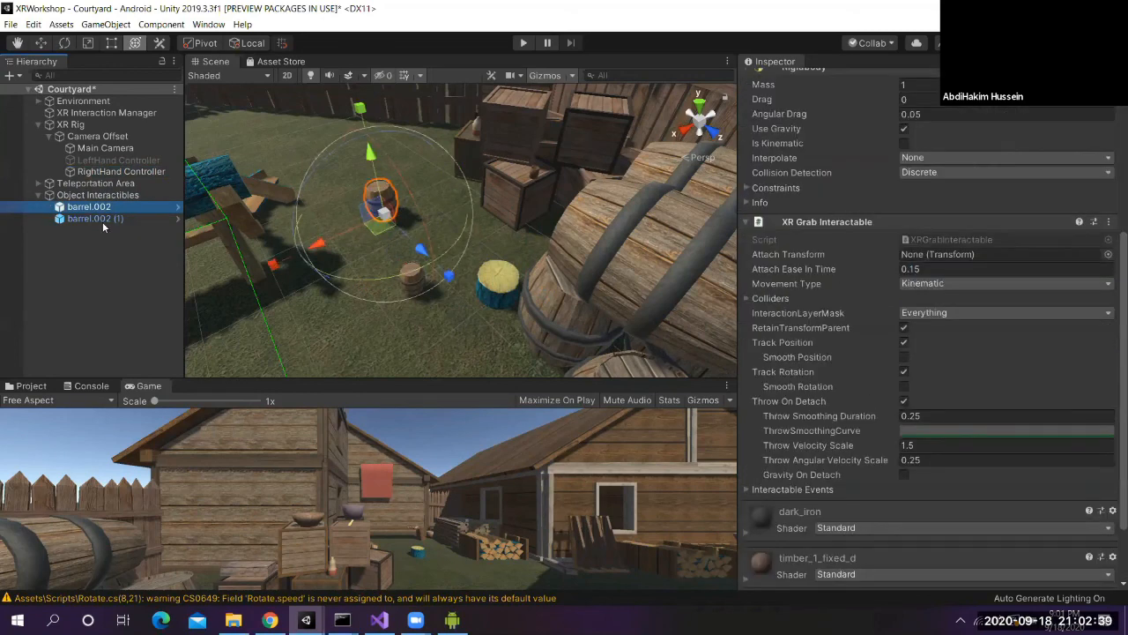
left_click(98, 219)
Save the Courtyard scene and start a build and run of the project
right_click(77, 89)
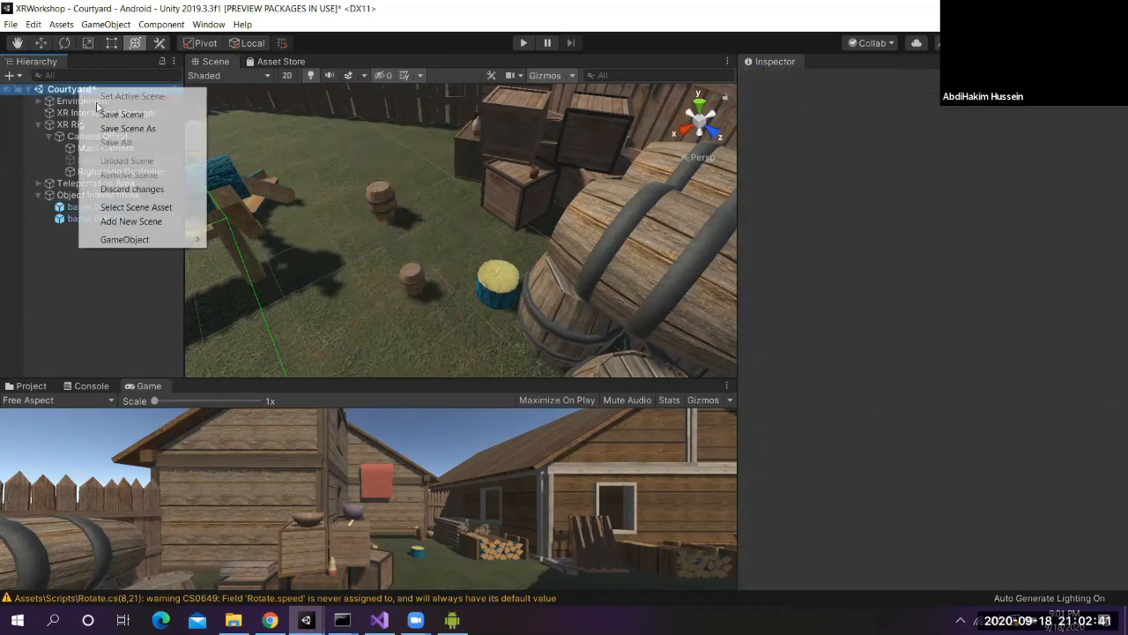
left_click(121, 115)
left_click(11, 26)
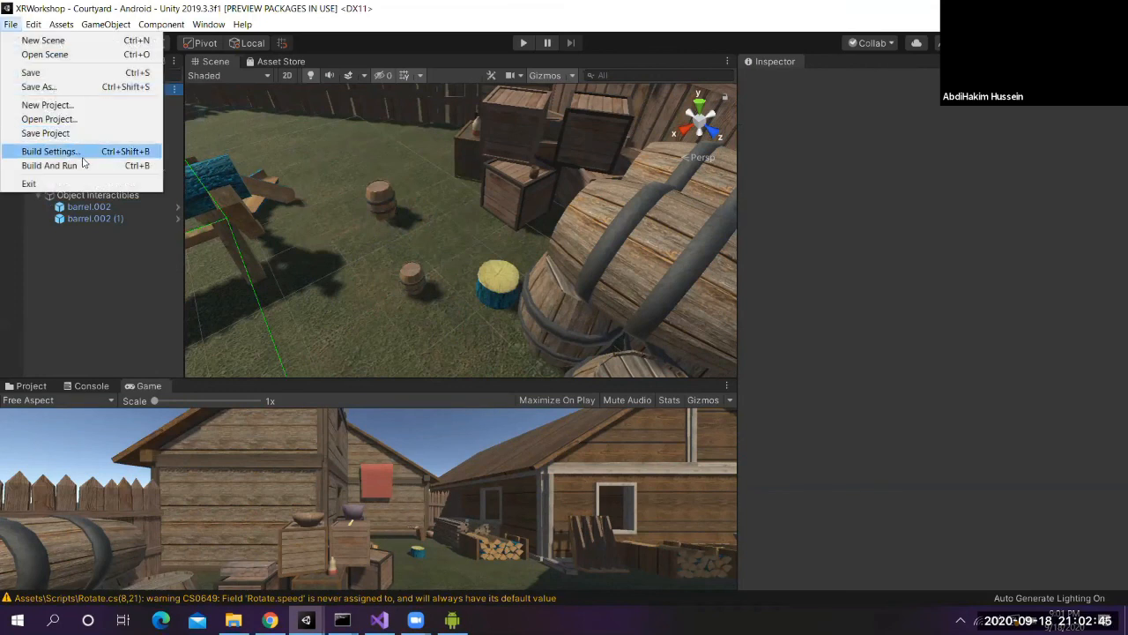
left_click(83, 164)
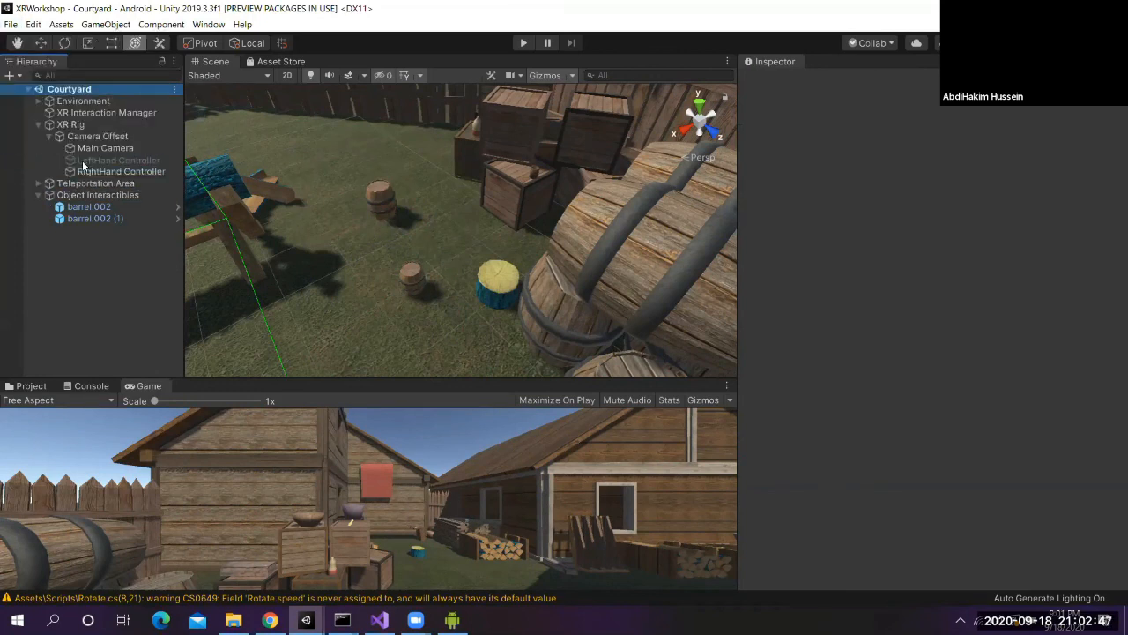